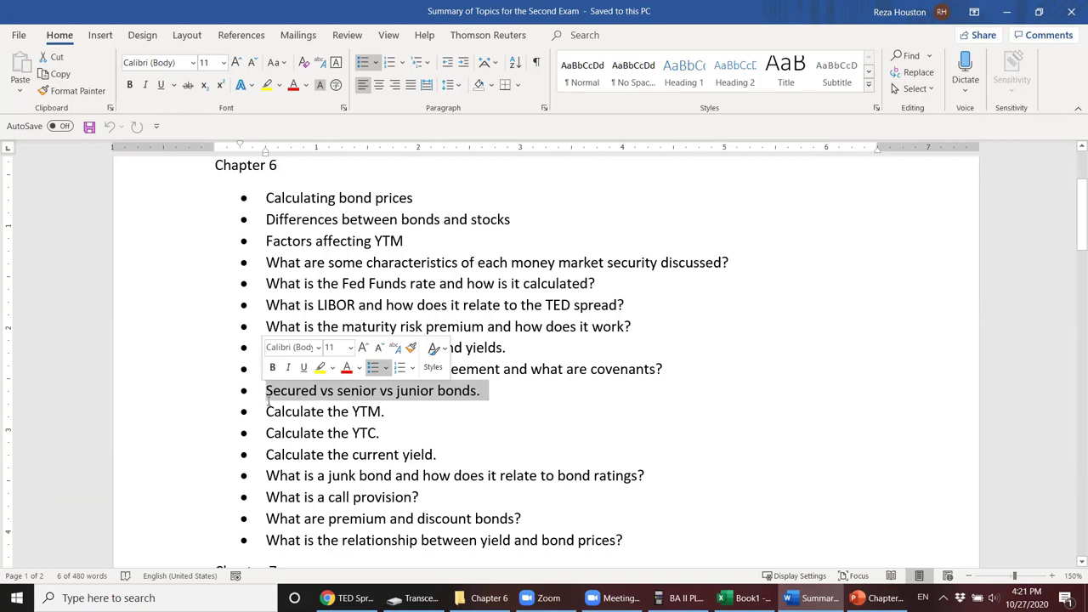
Step: Review the "Secured vs senior vs junior bonds." topic in the Chapter 6 list, singling out the word "Secured"
{"action": "left_click", "coordinate": [195, 393]}
{"action": "left_click", "coordinate": [195, 397]}
{"action": "left_click", "coordinate": [294, 398]}
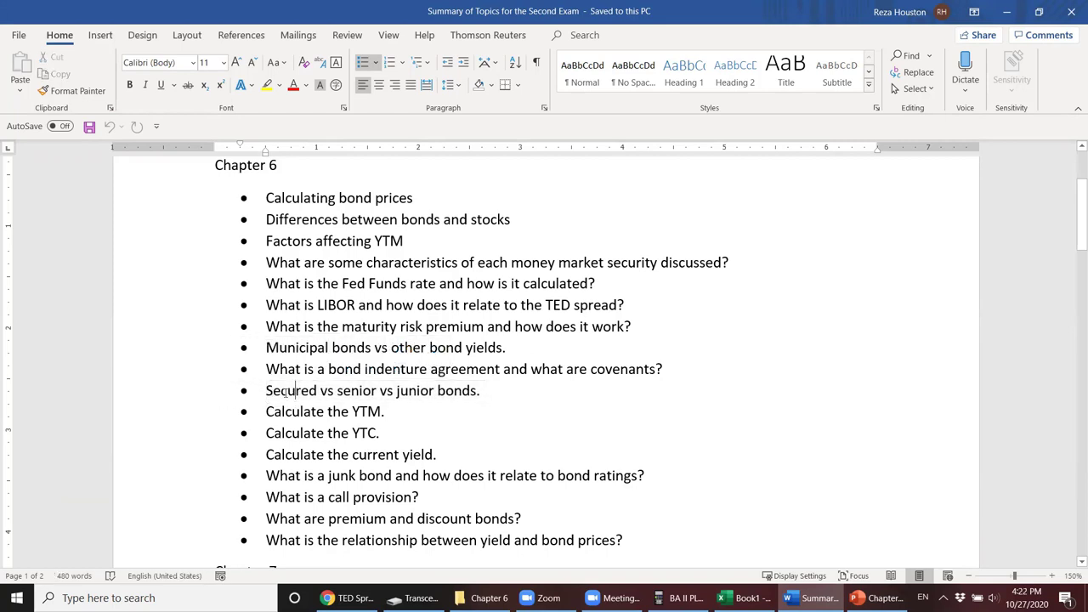
{"action": "double_click", "coordinate": [287, 396]}
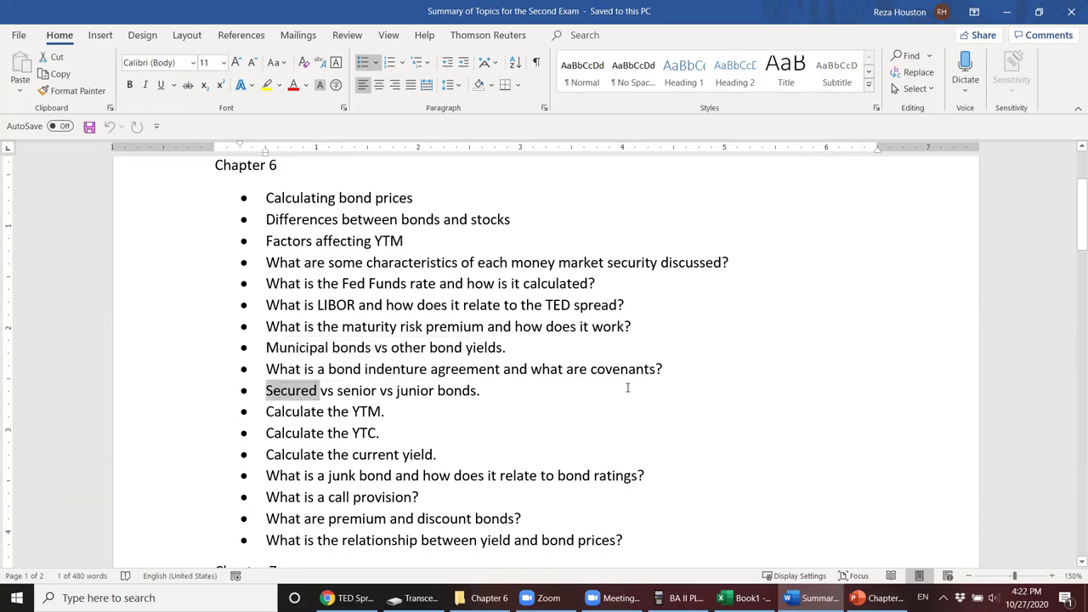
{"action": "left_click", "coordinate": [302, 396]}
{"action": "left_click", "coordinate": [289, 394]}
{"action": "double_click", "coordinate": [289, 393]}
Step: Examine the "senior vs junior bonds" part of the same bullet, marking "senior" and "junior" in turn for comparison
{"action": "left_click_drag", "start_coordinate": [511, 392], "coordinate": [347, 393]}
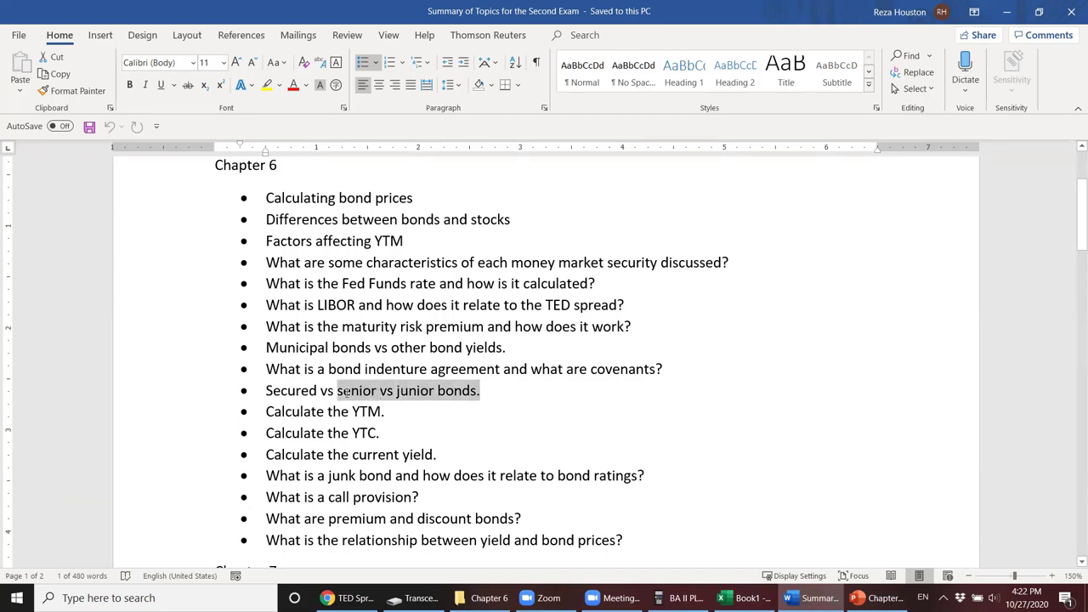
{"action": "left_click", "coordinate": [347, 393]}
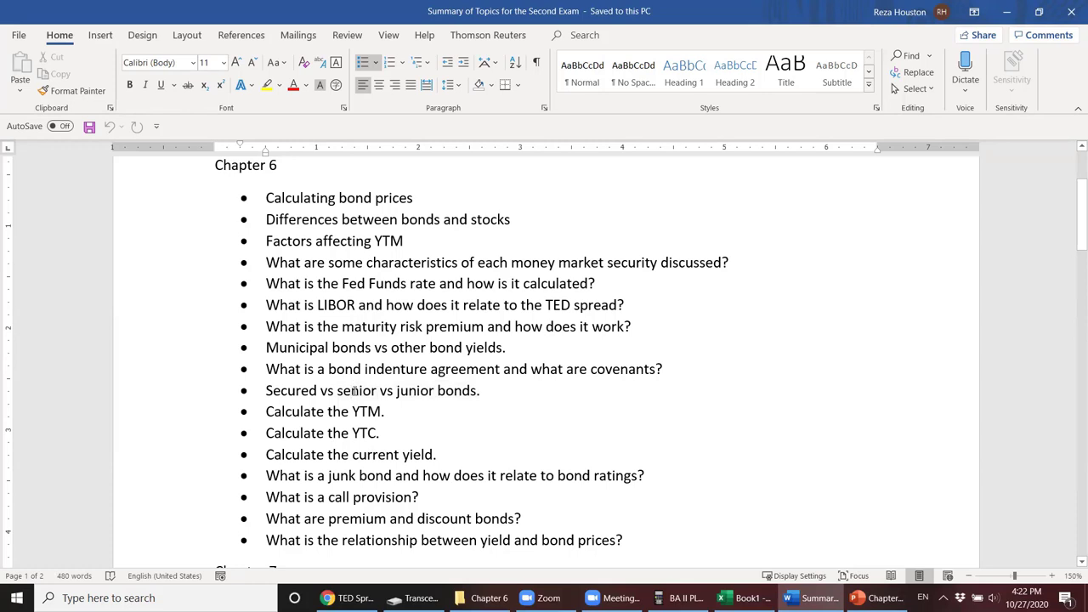
{"action": "double_click", "coordinate": [355, 391]}
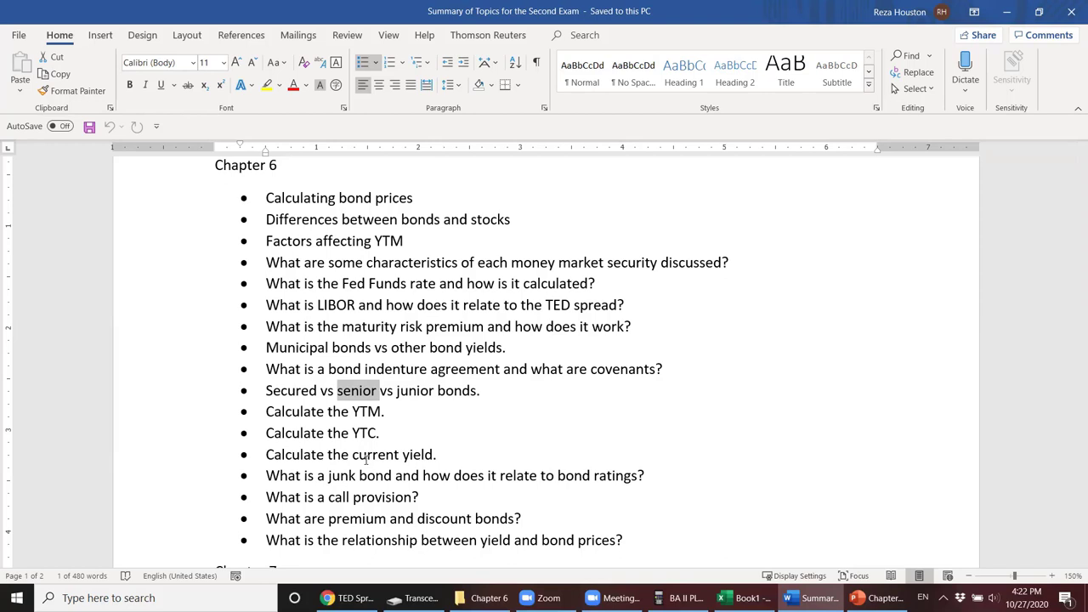
{"action": "double_click", "coordinate": [409, 393]}
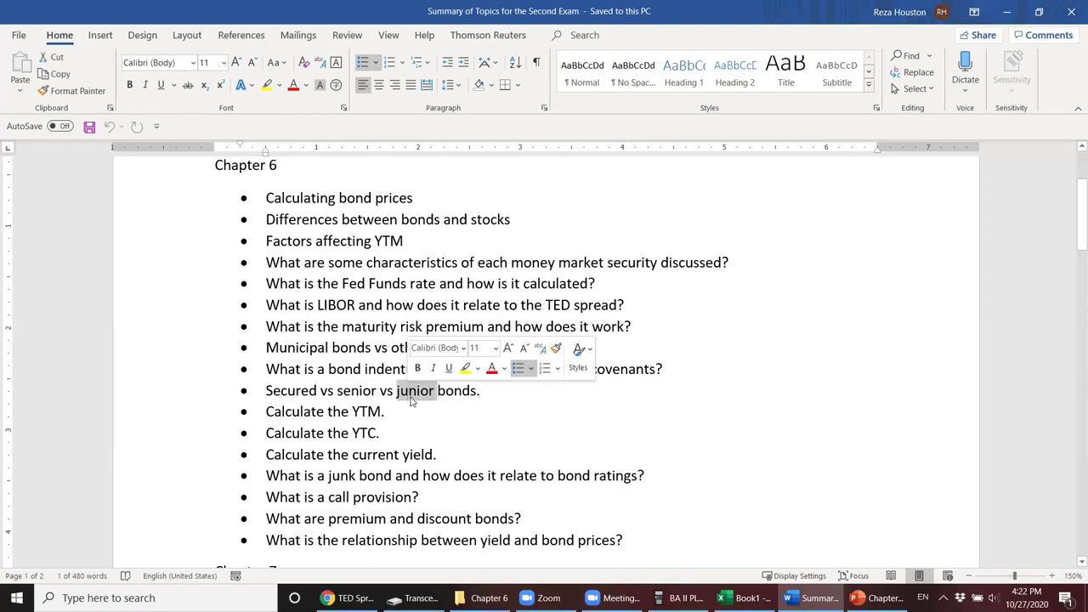
{"action": "double_click", "coordinate": [350, 393]}
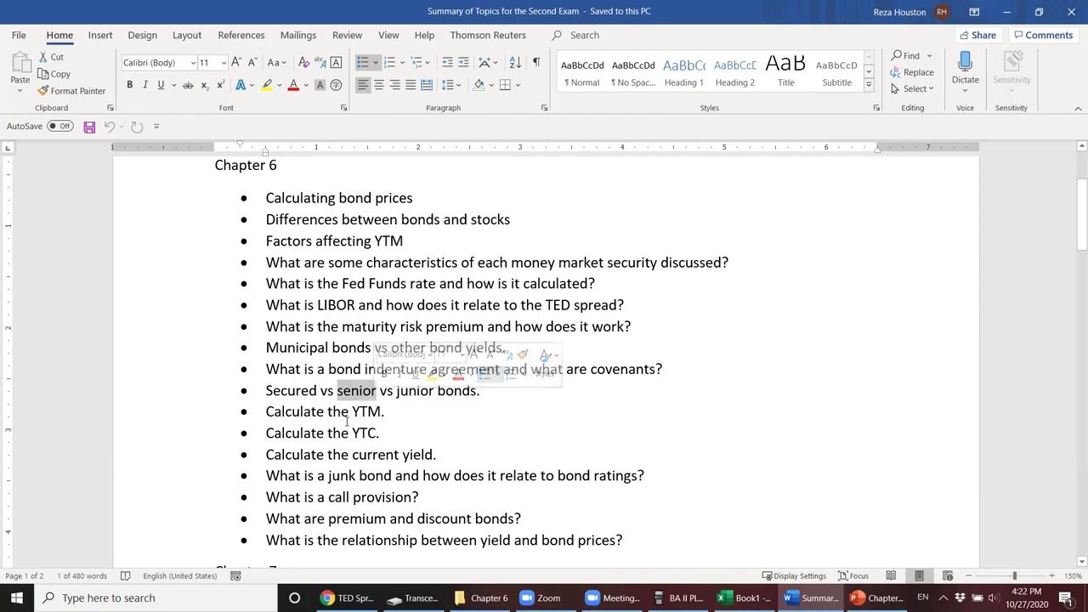
{"action": "left_click", "coordinate": [348, 393]}
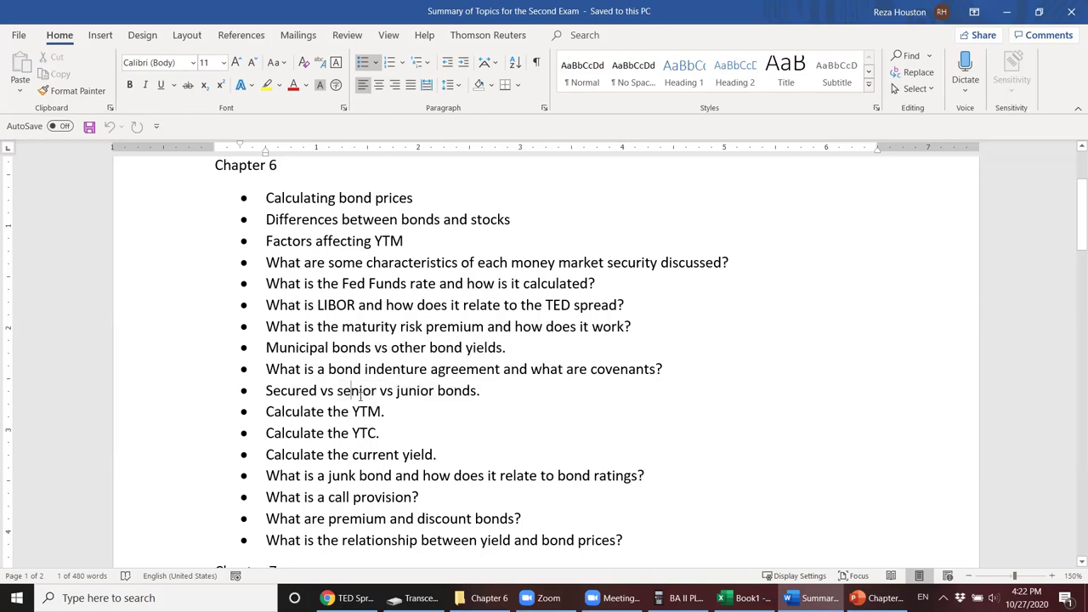
{"action": "double_click", "coordinate": [433, 389]}
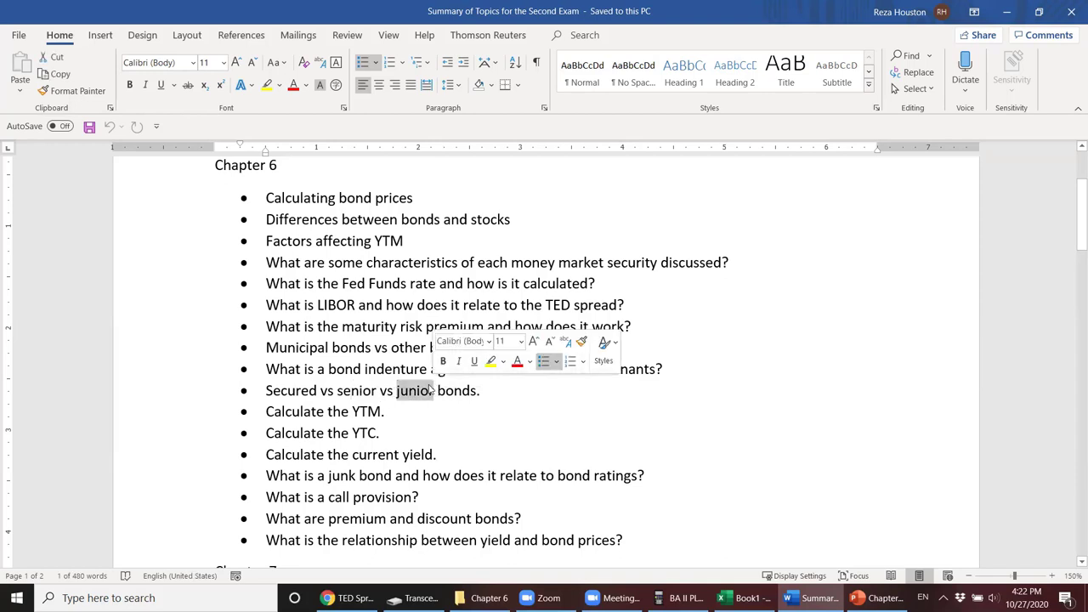
{"action": "left_click", "coordinate": [433, 390]}
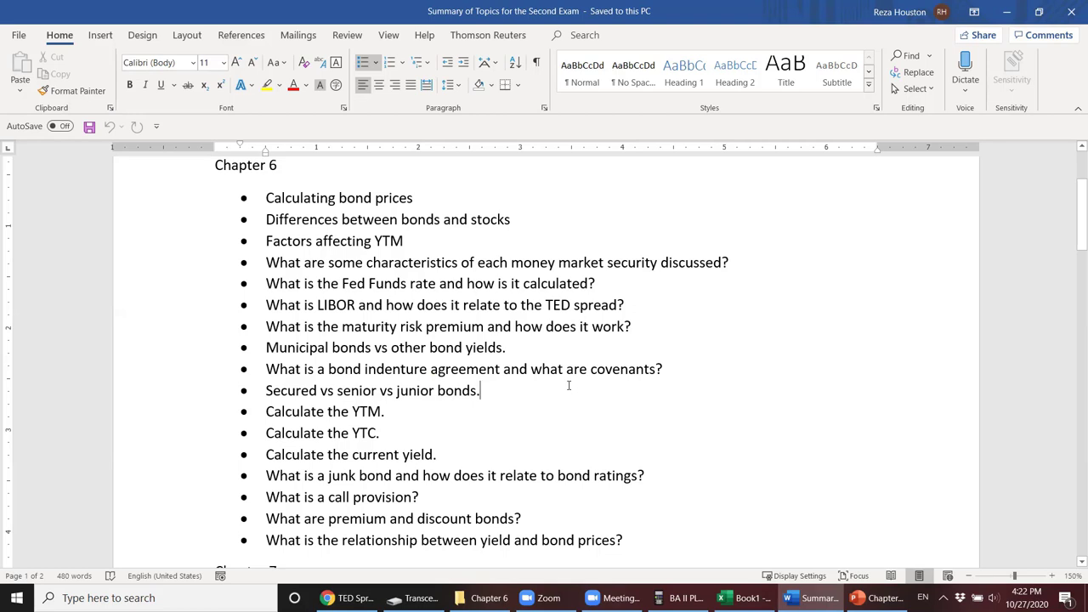
Step: Go back over how secured bonds compare with senior bonds, marking "Secured" and "Secured vs" in the bullet
{"action": "double_click", "coordinate": [293, 390]}
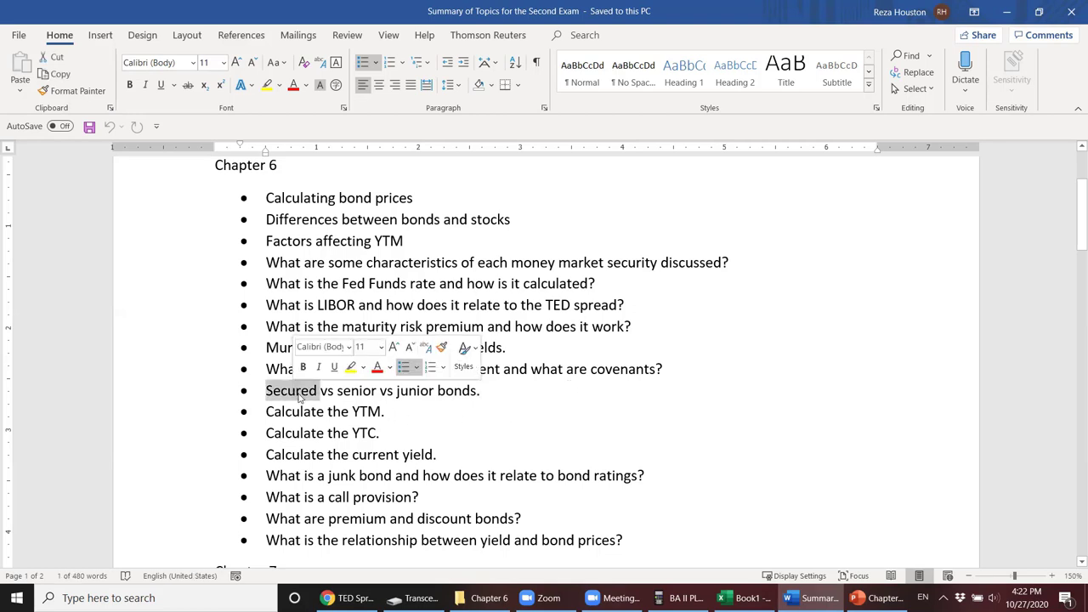
{"action": "left_click_drag", "start_coordinate": [318, 391], "coordinate": [253, 392]}
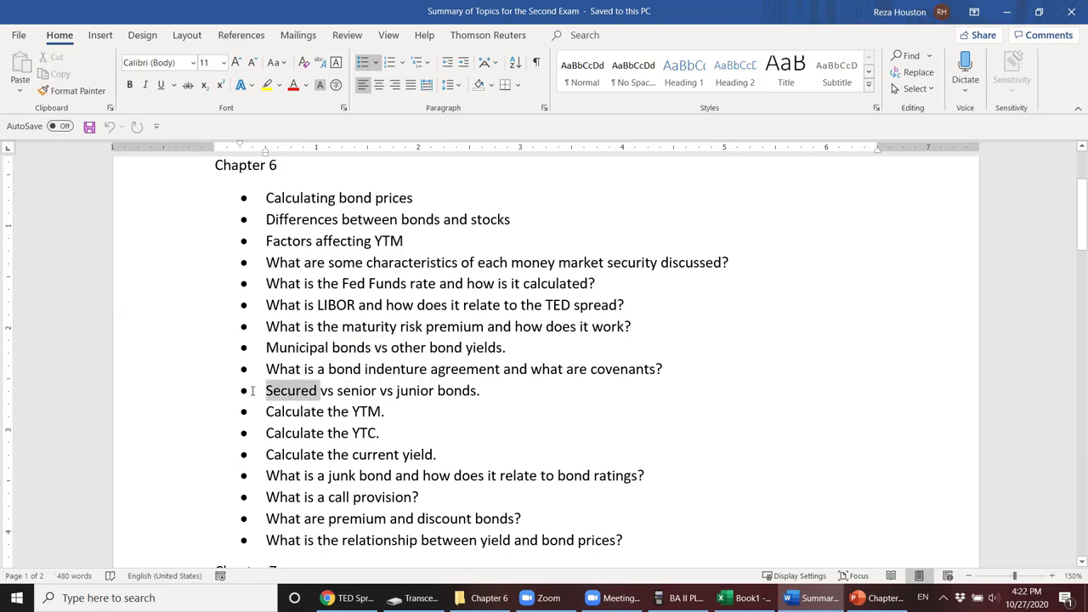
{"action": "left_click", "coordinate": [290, 391]}
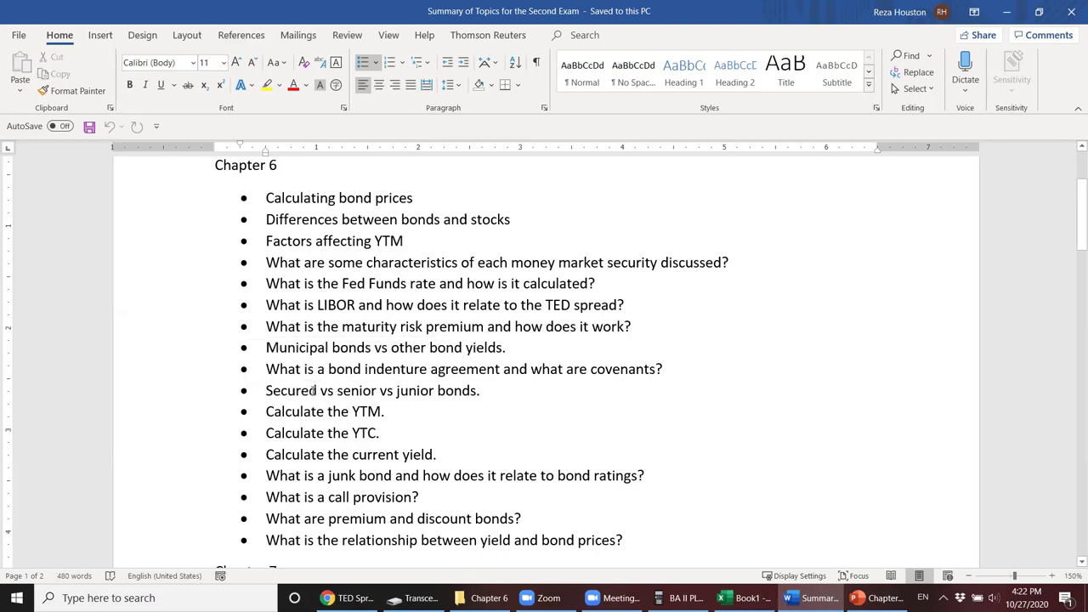
{"action": "left_click_drag", "start_coordinate": [339, 392], "coordinate": [266, 392]}
{"action": "left_click", "coordinate": [349, 392]}
{"action": "left_click_drag", "start_coordinate": [338, 392], "coordinate": [266, 392]}
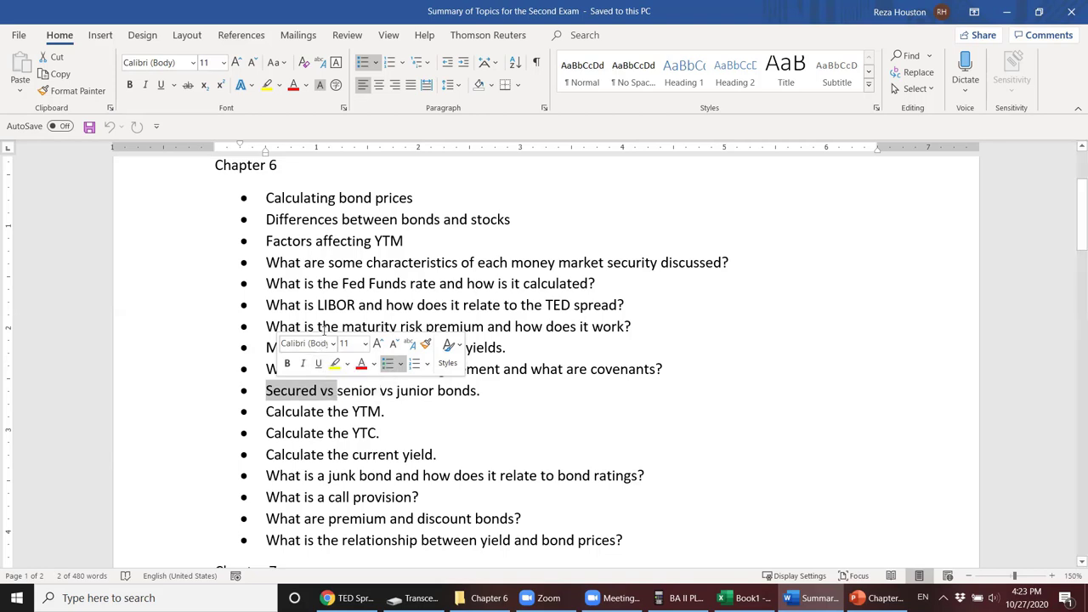
{"action": "double_click", "coordinate": [284, 396]}
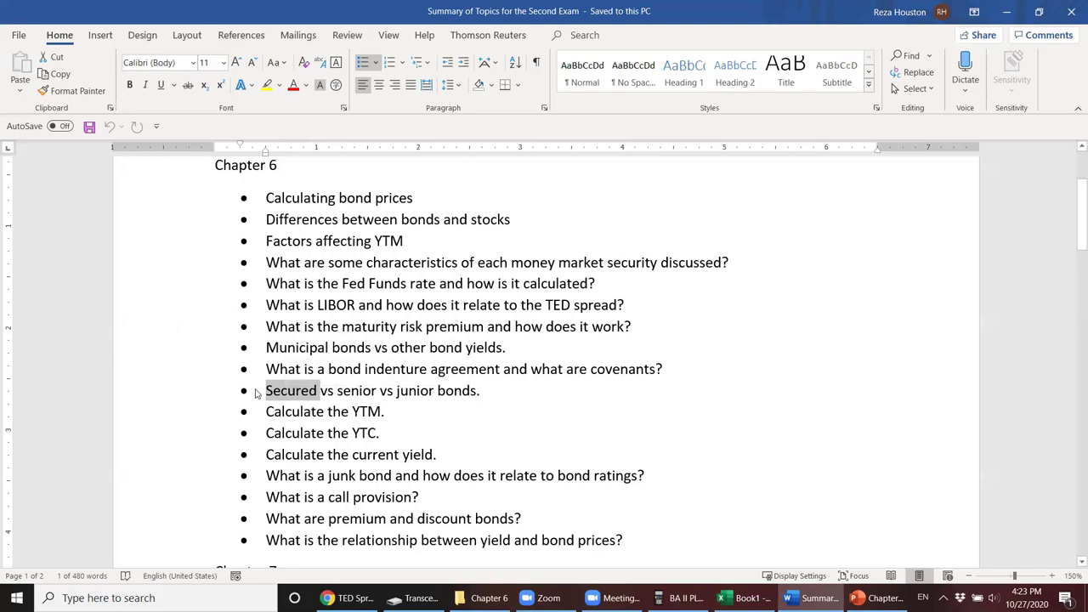
{"action": "left_click", "coordinate": [288, 394]}
{"action": "left_click_drag", "start_coordinate": [272, 394], "coordinate": [314, 394]}
{"action": "left_click", "coordinate": [311, 394]}
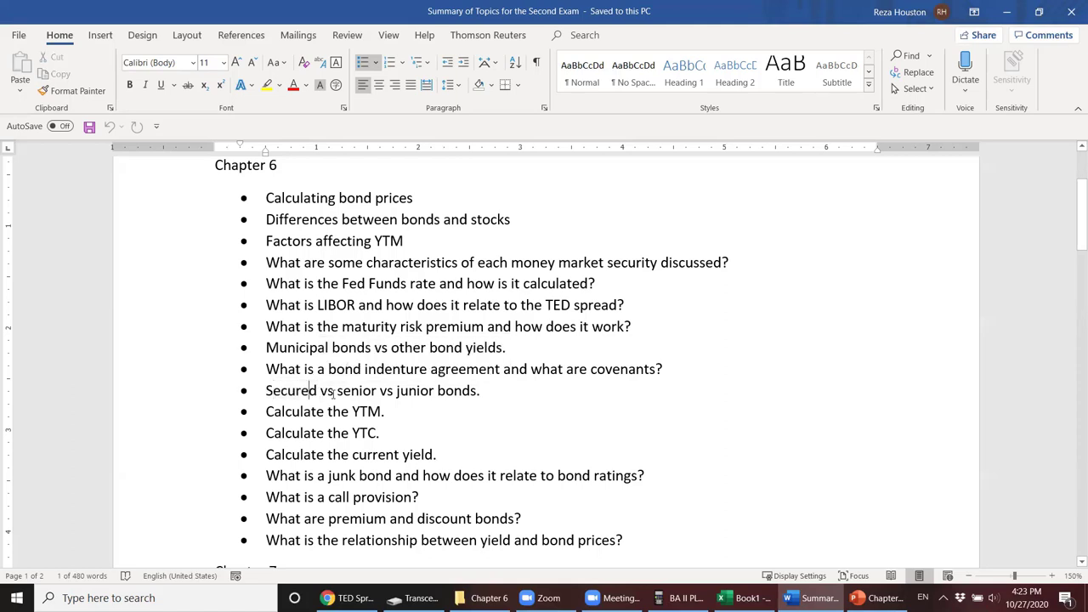
{"action": "left_click", "coordinate": [349, 391]}
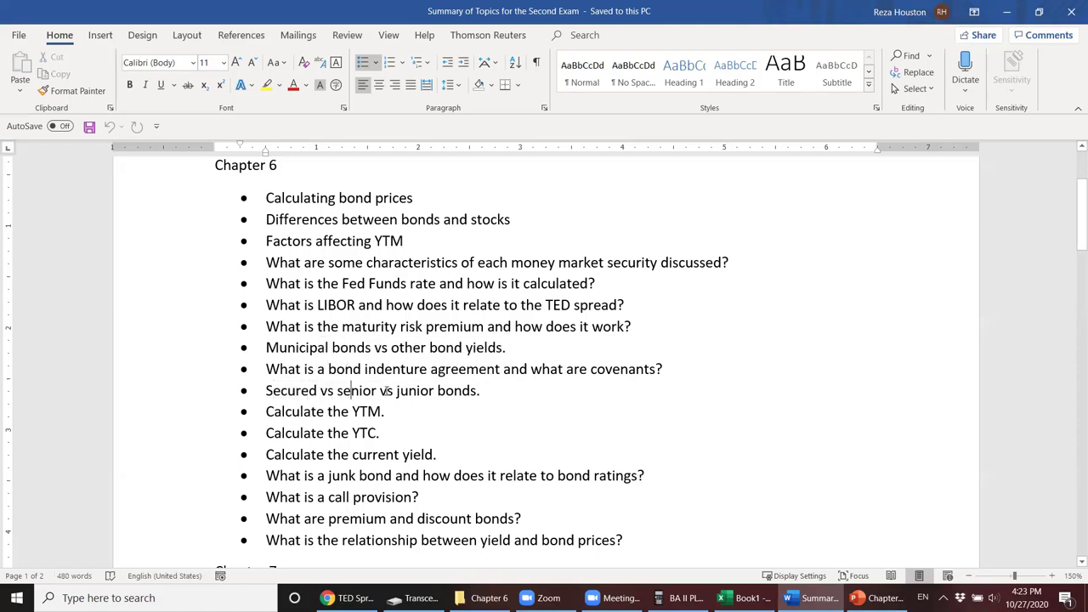
{"action": "left_click", "coordinate": [479, 390]}
Step: Glance at the Chapter 6 slides in PowerPoint, and return to the Word summary to select the "Calculate the YTM." topic
{"action": "left_click", "coordinate": [878, 597]}
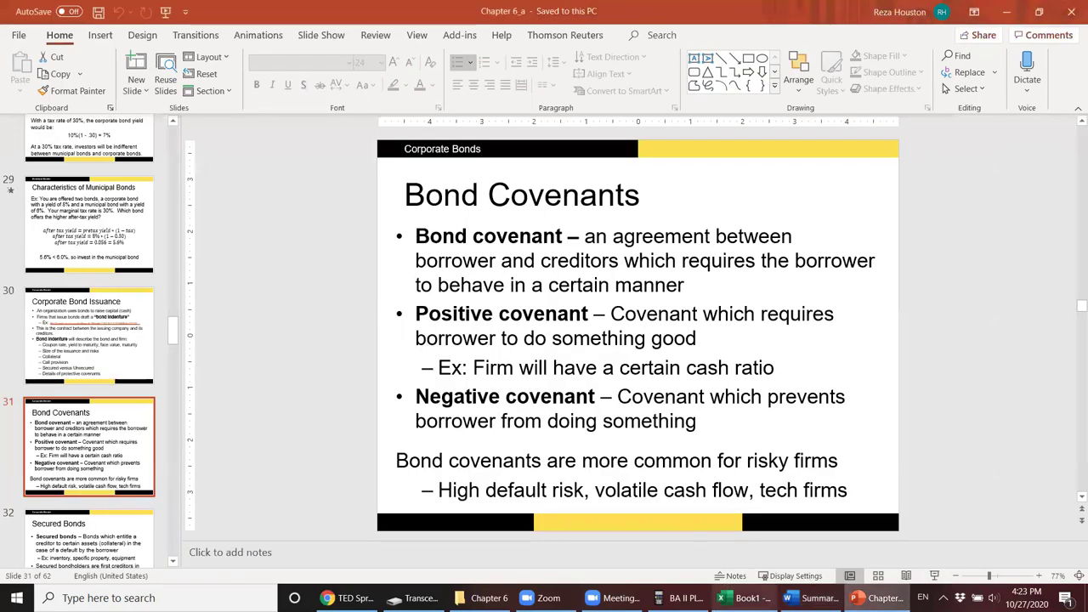
{"action": "key", "text": "alt+Tab"}
{"action": "left_click", "coordinate": [189, 410]}
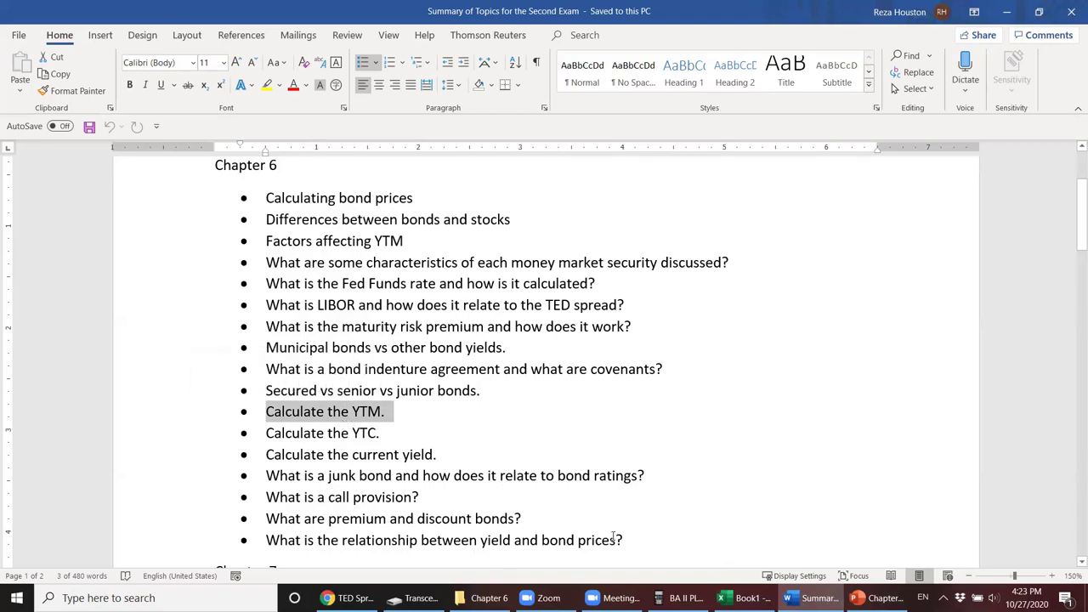
Step: Switch to the Book1 workbook in Excel and review the bond pricing problem in cell A3 without changing it
{"action": "left_click", "coordinate": [745, 598]}
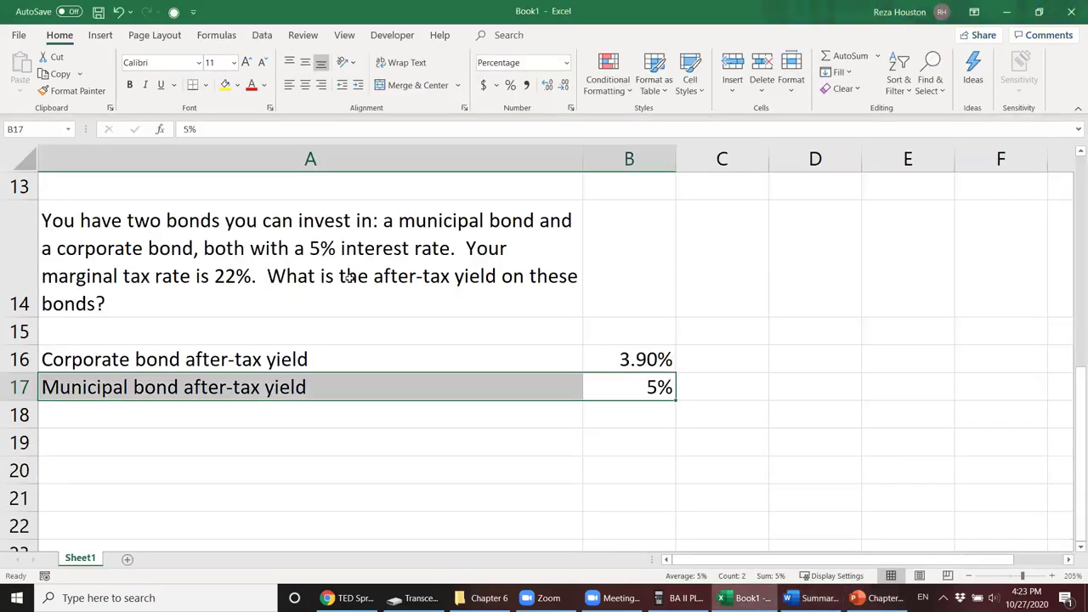
{"action": "left_click", "coordinate": [348, 277]}
{"action": "scroll", "coordinate": [228, 263], "scroll_direction": "up", "scroll_amount": 4}
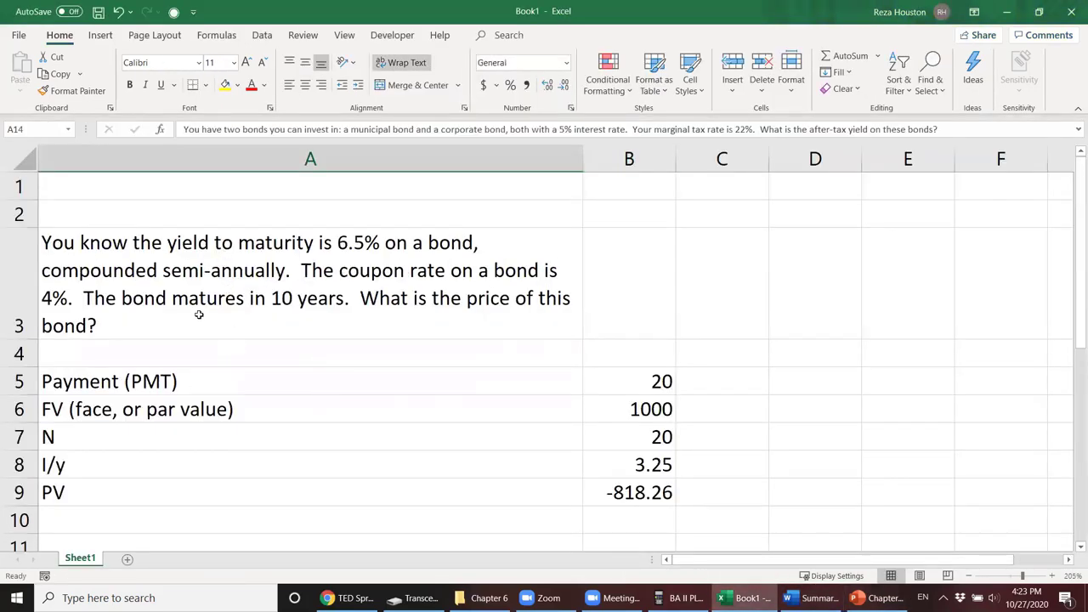
{"action": "left_click", "coordinate": [224, 323]}
{"action": "double_click", "coordinate": [228, 324]}
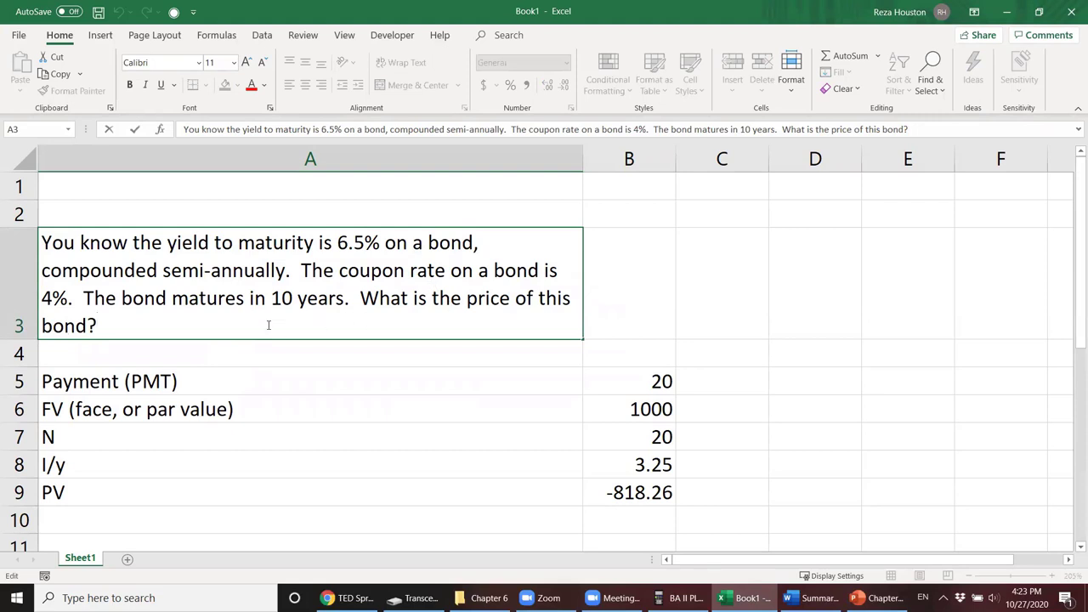
{"action": "key", "text": "Return"}
Step: Turn on text wrapping for the empty cell A23, below the existing problems
{"action": "scroll", "coordinate": [377, 473], "scroll_direction": "down", "scroll_amount": 1}
{"action": "scroll", "coordinate": [377, 473], "scroll_direction": "down", "scroll_amount": 6}
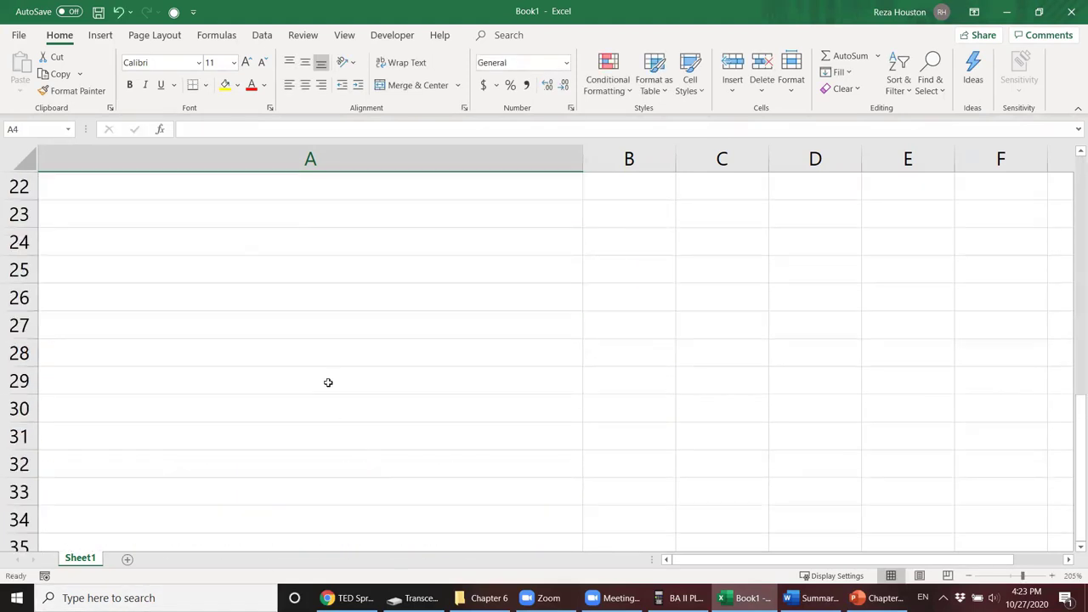
{"action": "left_click", "coordinate": [265, 213]}
{"action": "left_click", "coordinate": [407, 64]}
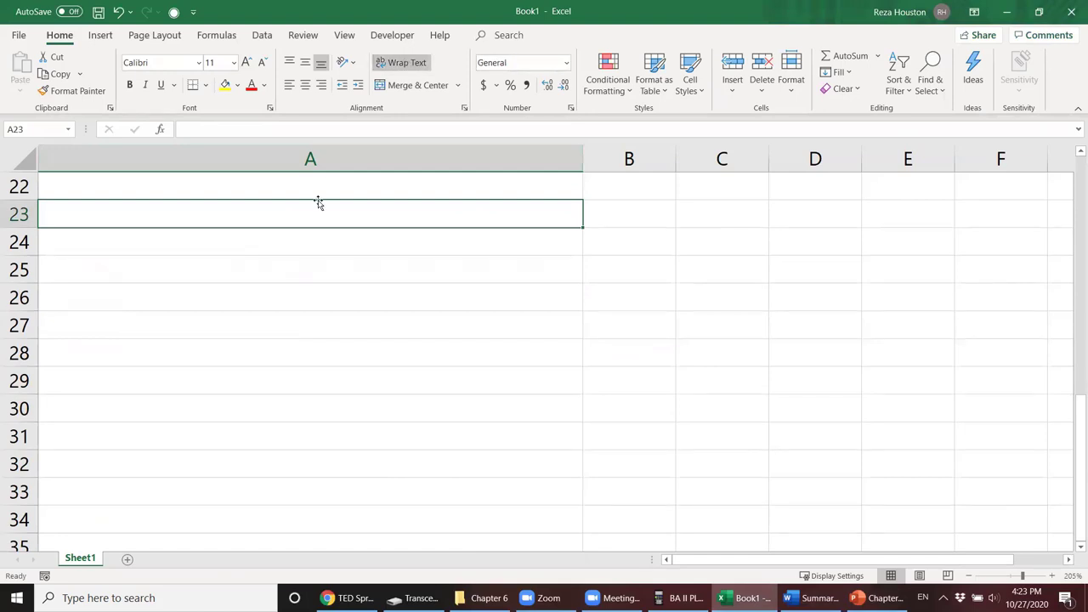
{"action": "type", "text": "Y"}
{"action": "key", "text": "BackSpace"}
{"action": "type", "text": "The"}
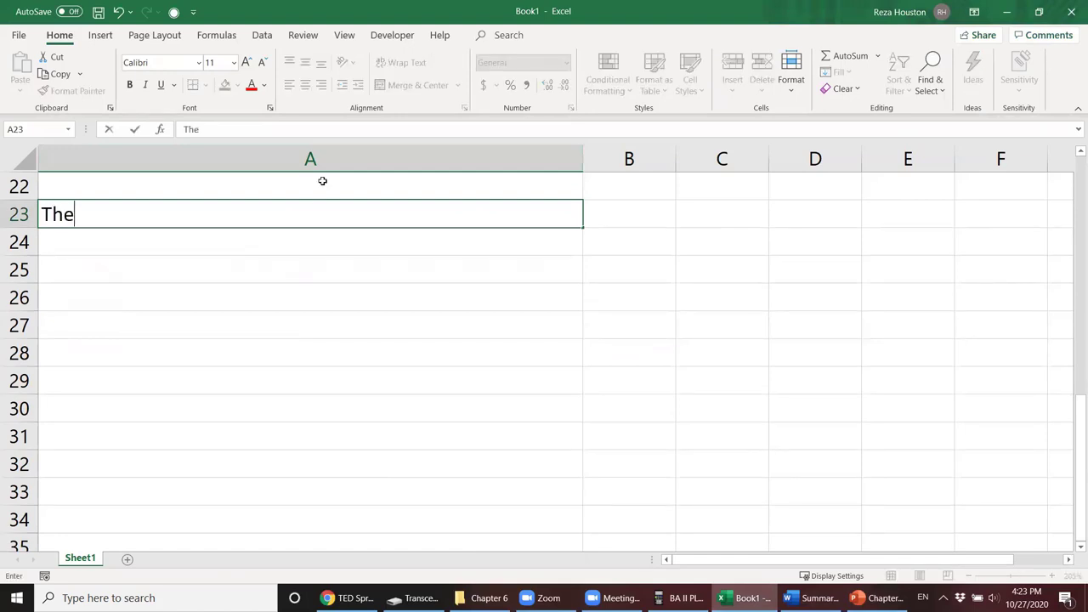
{"action": "key", "text": "BackSpace"}
{"action": "key", "text": "BackSpace"}
{"action": "key", "text": "BackSpace"}
Step: Begin a new problem in cell A23 with the sentence "You just bought a bond for 945.55."
{"action": "type", "text": "Yu"}
{"action": "key", "text": "BackSpace"}
{"action": "type", "text": "ou just "}
{"action": "type", "text": "bought a bond"}
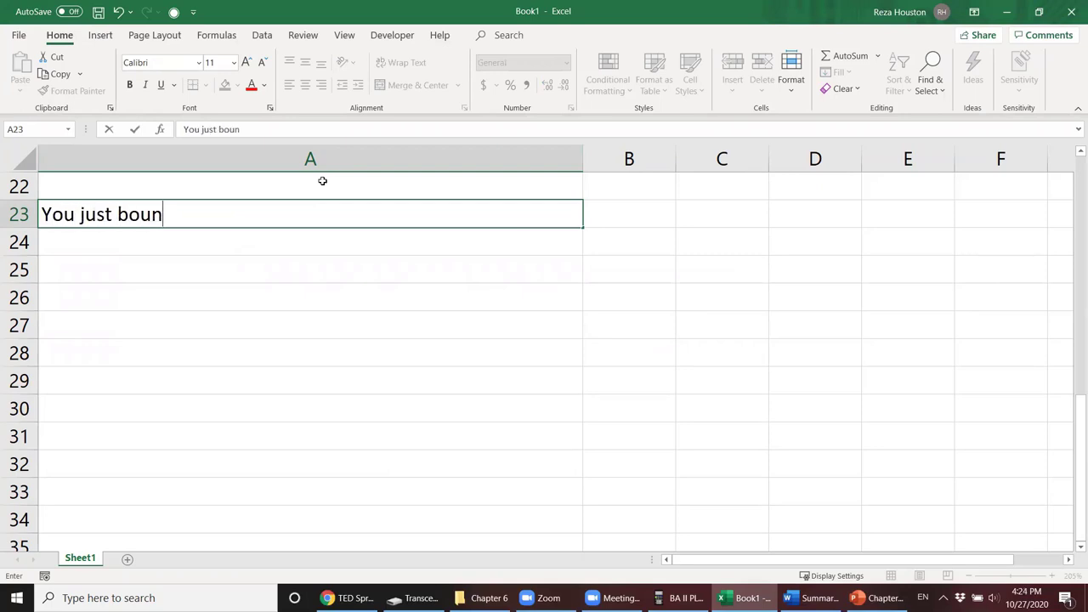
{"action": "type", "text": " for "}
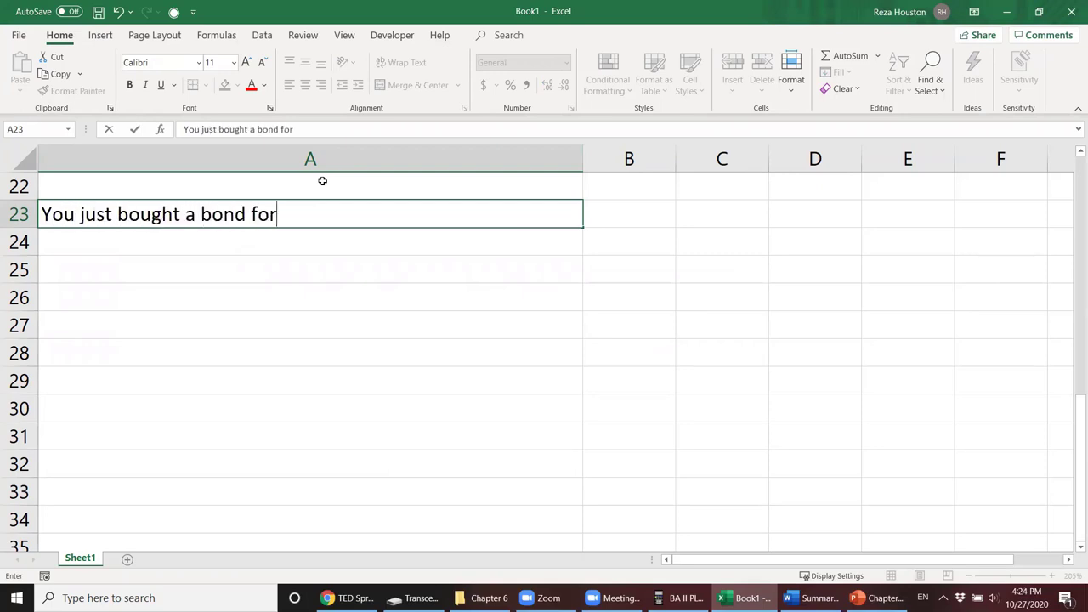
{"action": "type", "text": "945.55.  The bind"}
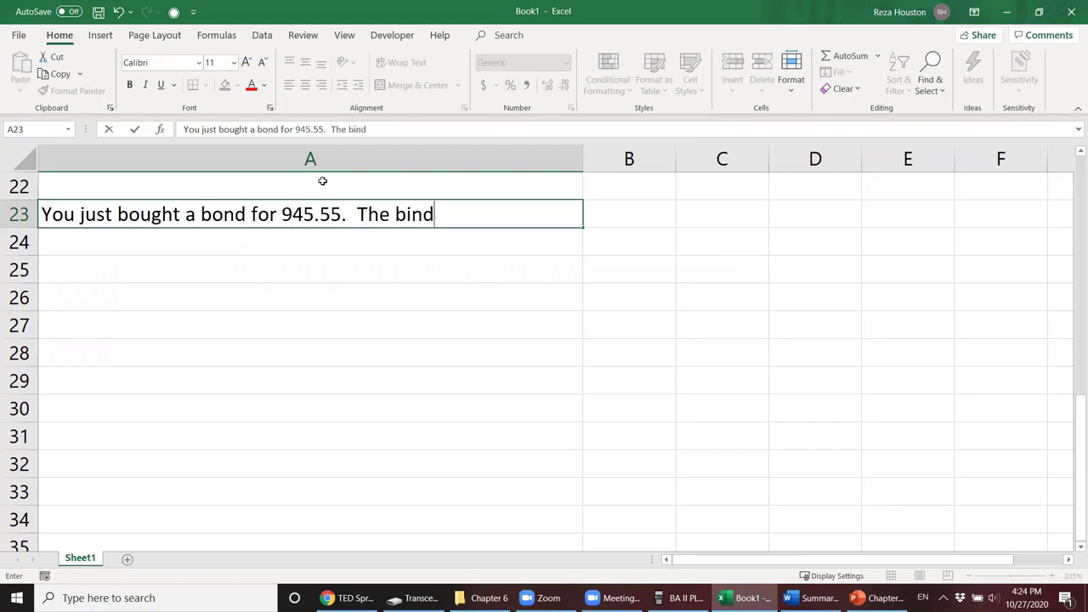
Step: Continue the problem in cell A23 with "The bond has a coupon rate of 10%, compounding semi-annually and matures in 4 years."
{"action": "key", "text": "BackSpace"}
{"action": "key", "text": "BackSpace"}
{"action": "key", "text": "BackSpace"}
{"action": "type", "text": "ond has"}
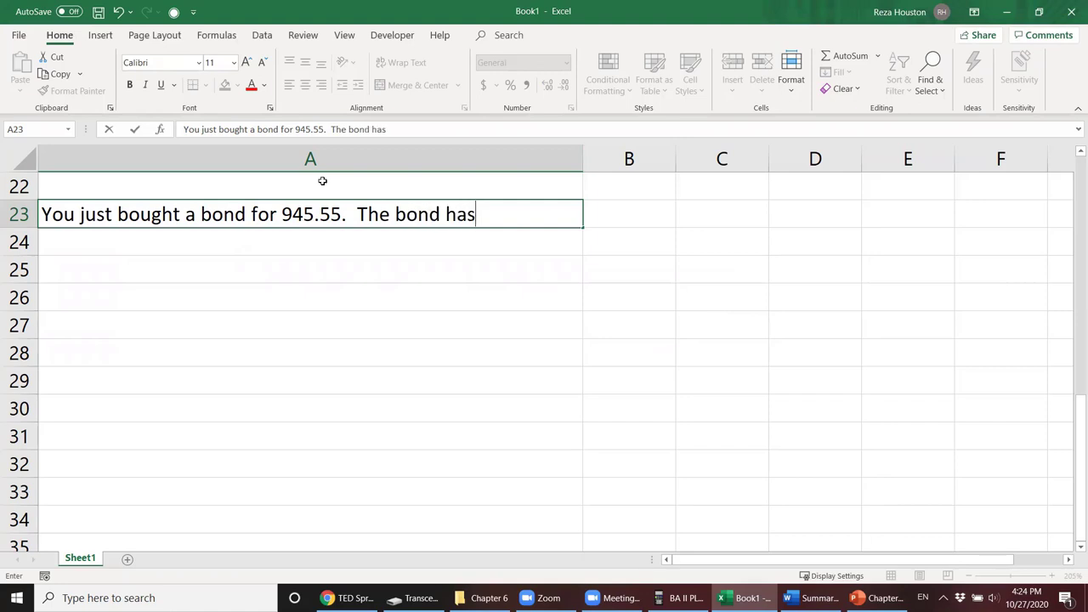
{"action": "type", "text": " a coupon rate of "}
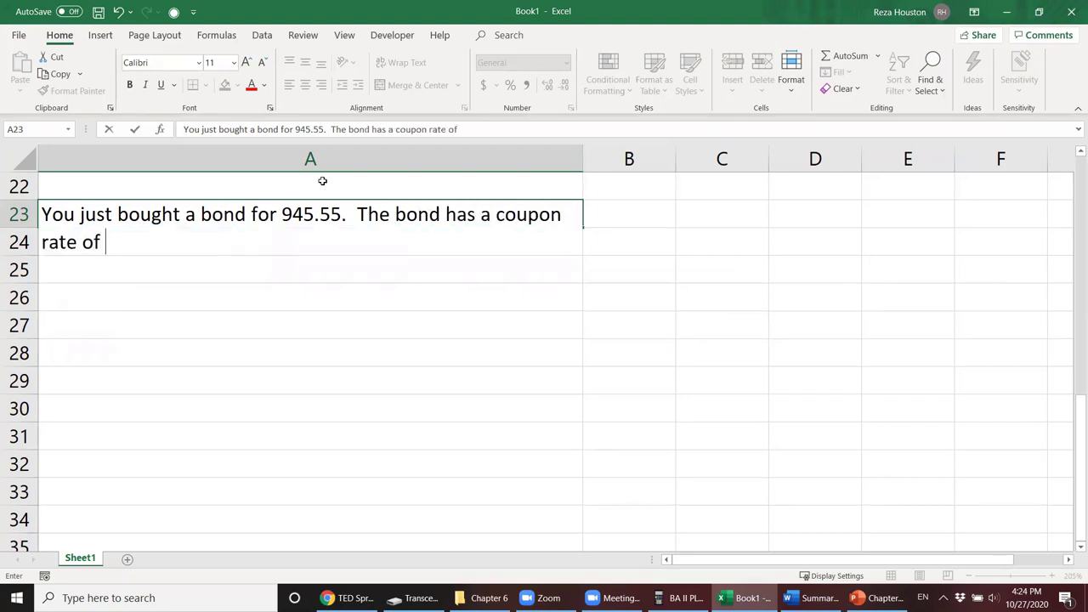
{"action": "type", "text": "10%, "}
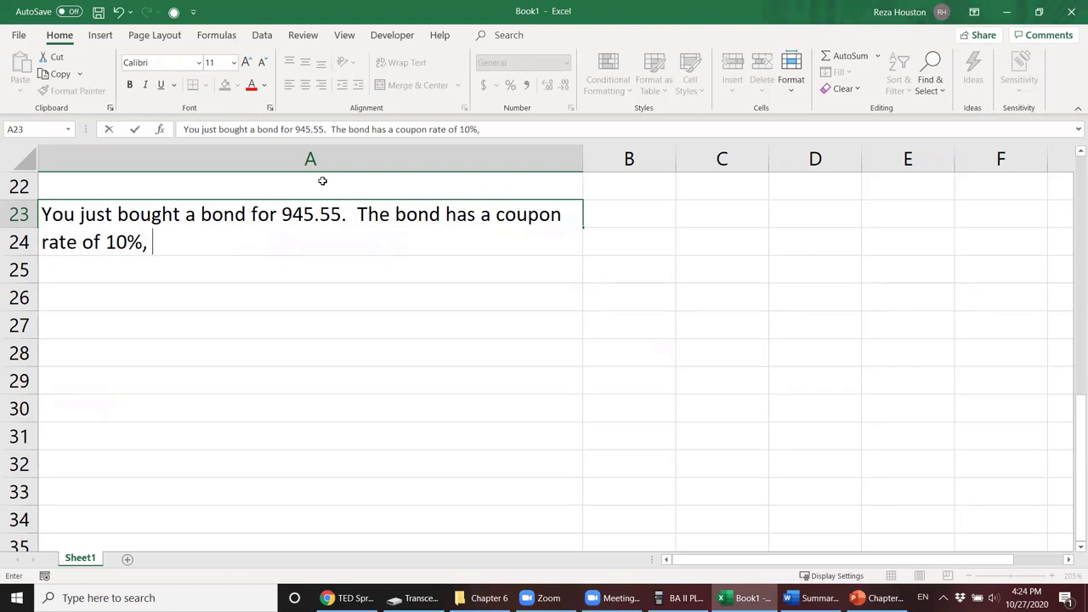
{"action": "type", "text": "compounding"}
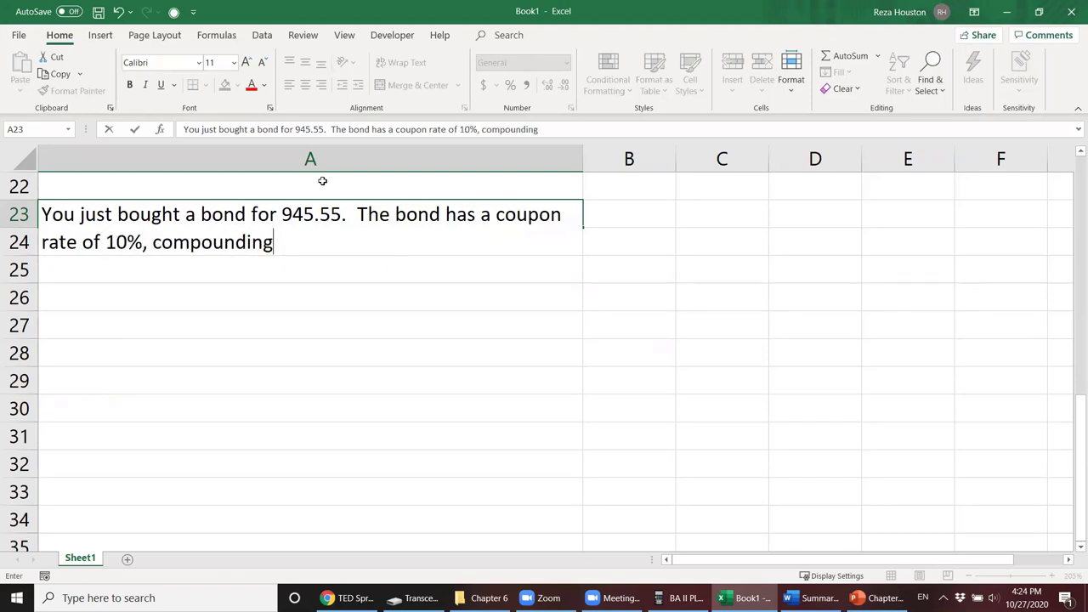
{"action": "type", "text": " semi-annua"}
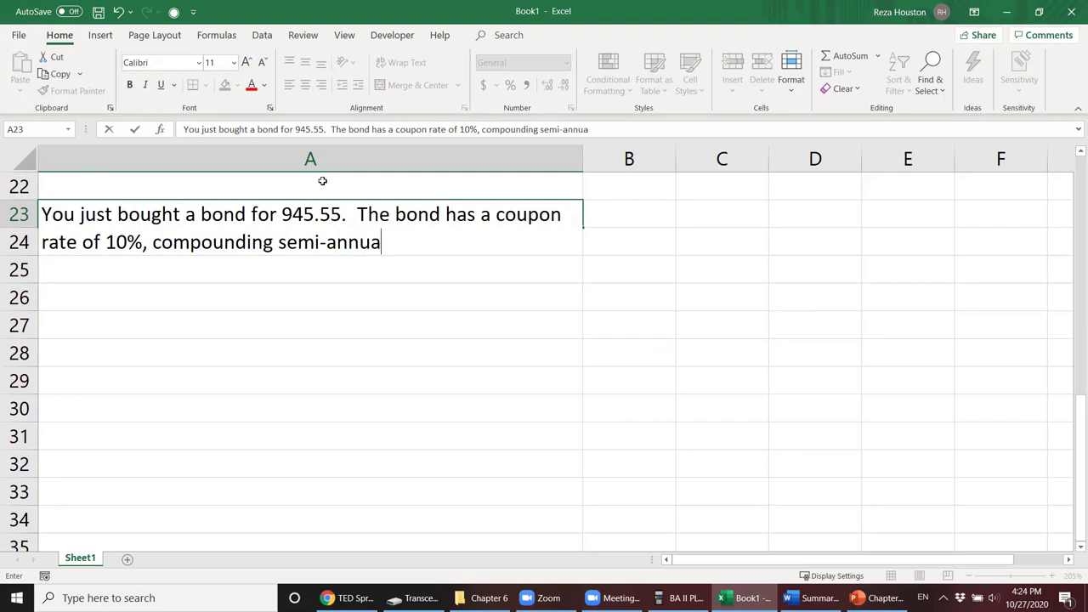
{"action": "type", "text": "lly and"}
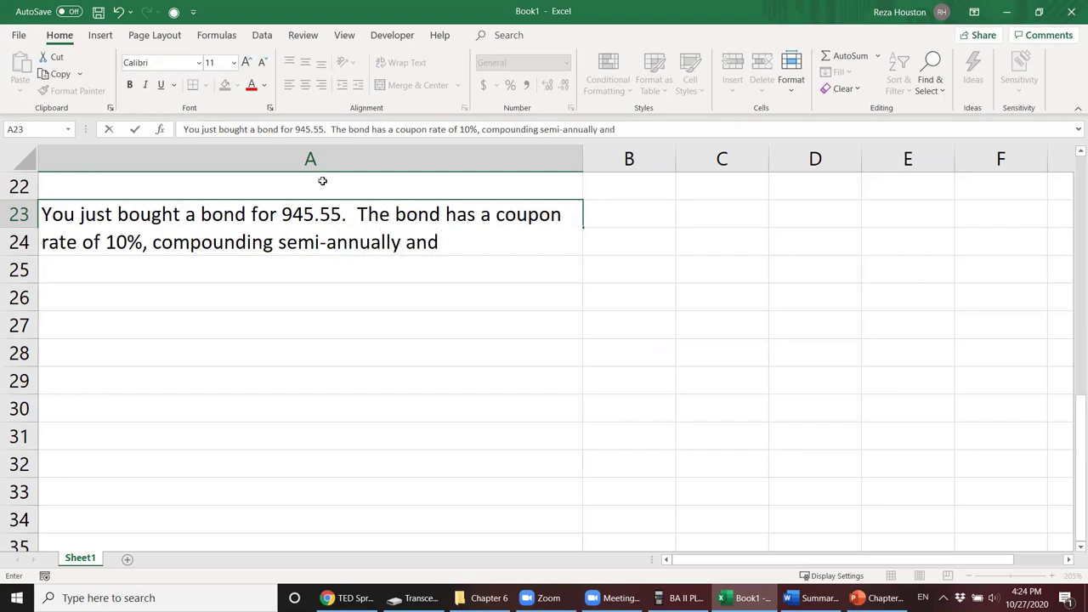
{"action": "type", "text": " matures"}
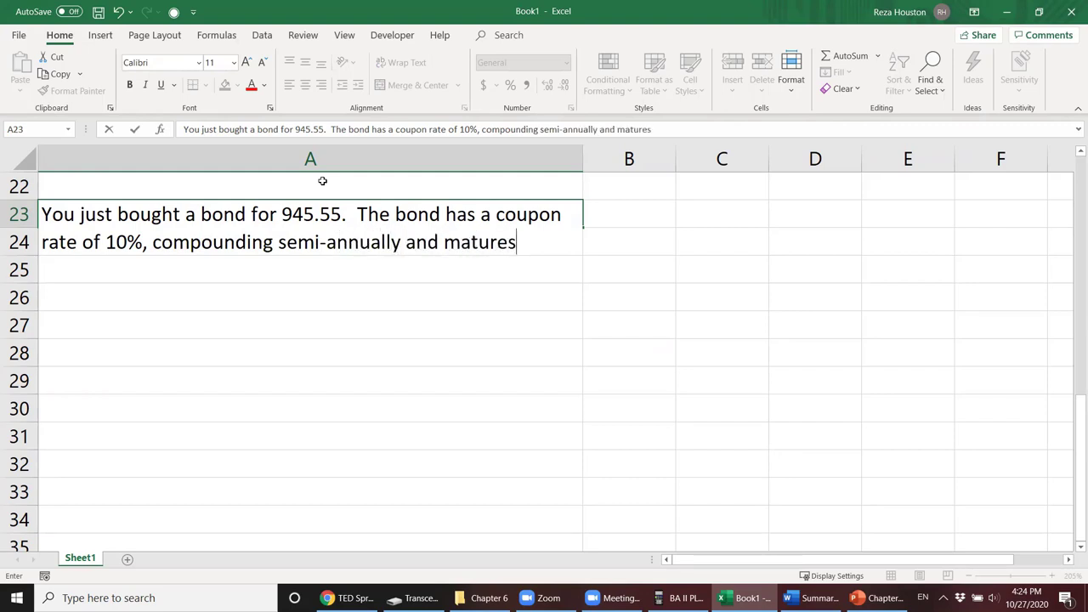
{"action": "type", "text": " in 4 years. "}
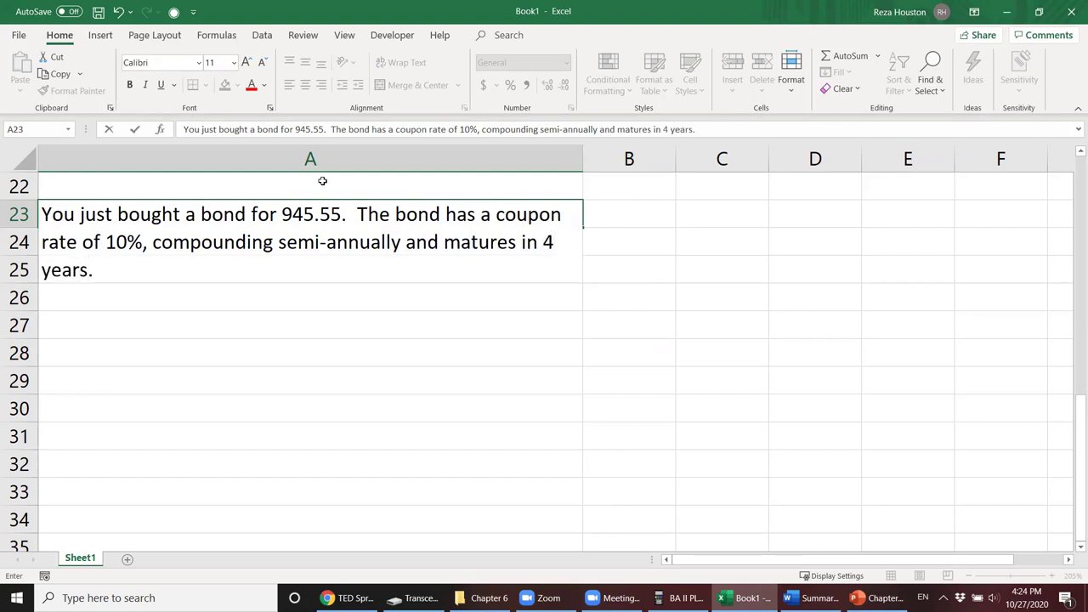
Step: Add the call provision to the problem text: "The issuer can call the bond in 2 years for $978."
{"action": "type", "text": "Yo"}
{"action": "key", "text": "BackSpace"}
{"action": "key", "text": "BackSpace"}
{"action": "type", "text": "The issuer can "}
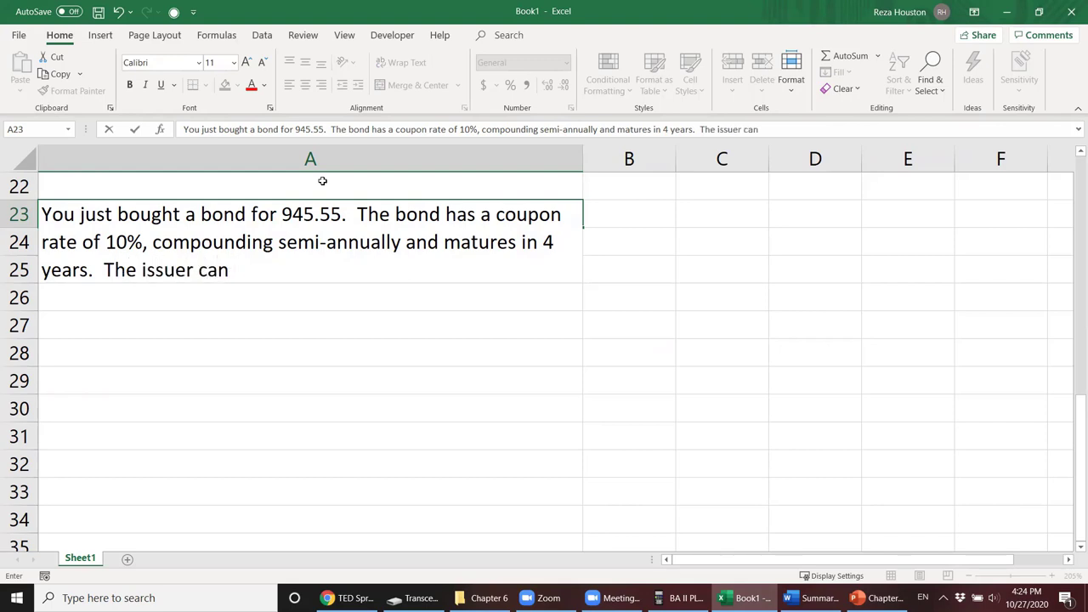
{"action": "type", "text": "call the bo"}
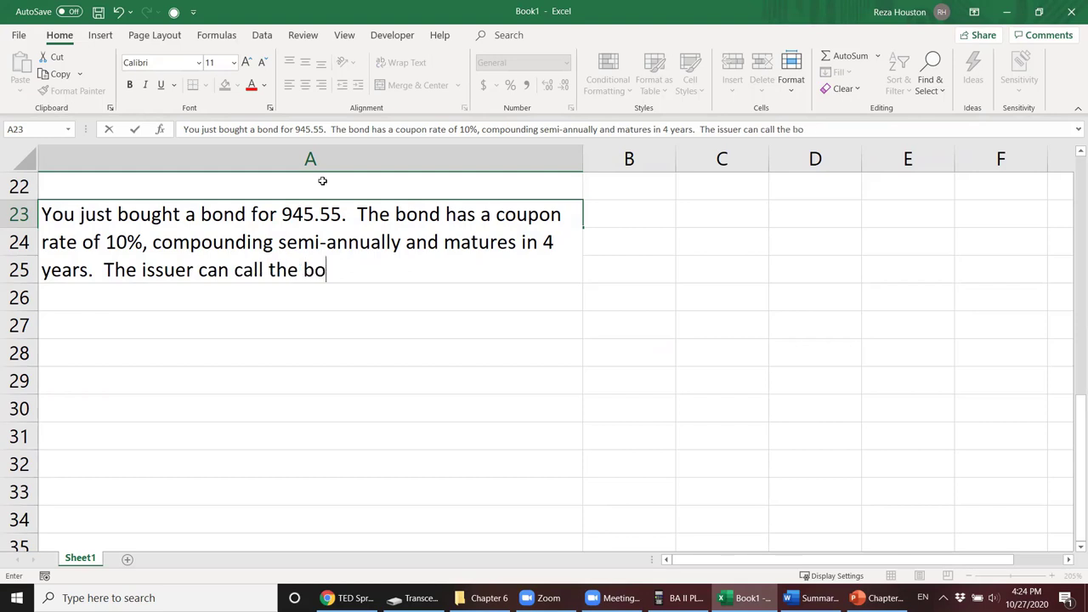
{"action": "type", "text": "nd in 2 years f"}
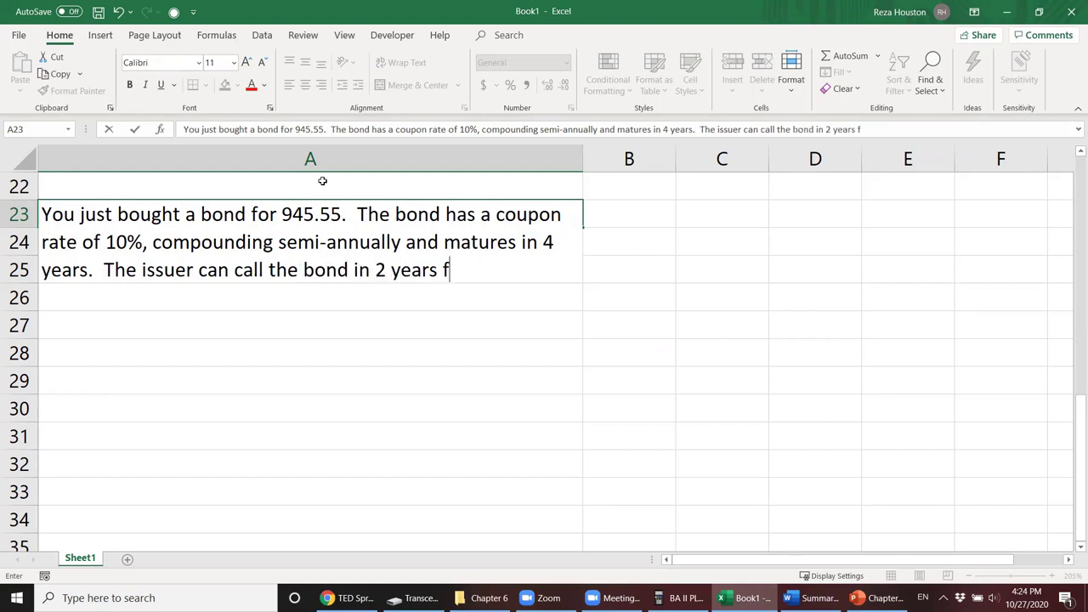
{"action": "type", "text": "or 978"}
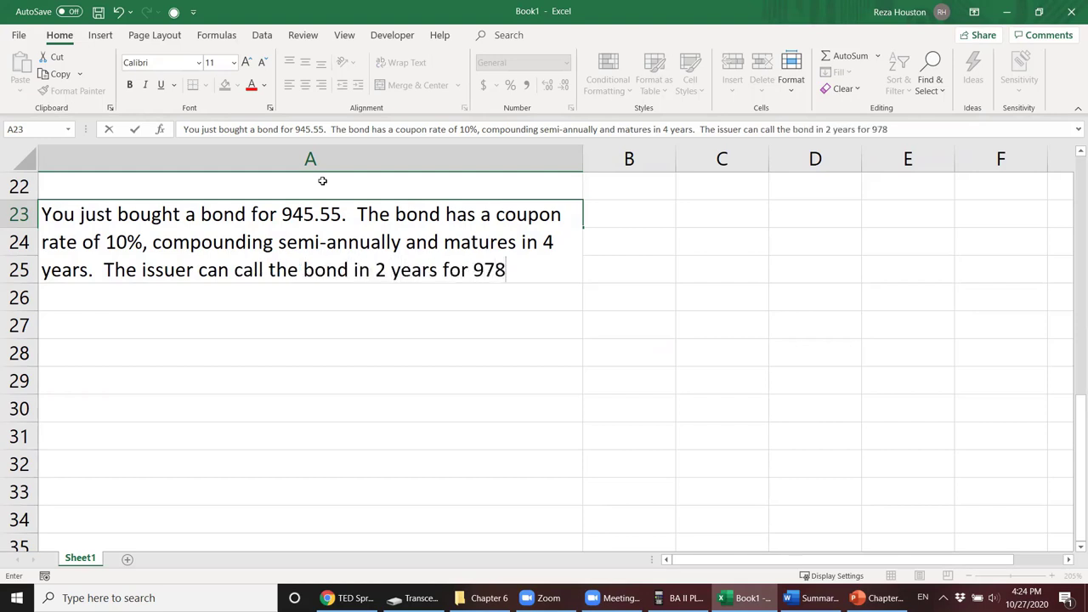
{"action": "key", "text": "BackSpace"}
{"action": "key", "text": "BackSpace"}
{"action": "key", "text": "BackSpace"}
{"action": "type", "text": "$978"}
{"action": "type", "text": ".  The"}
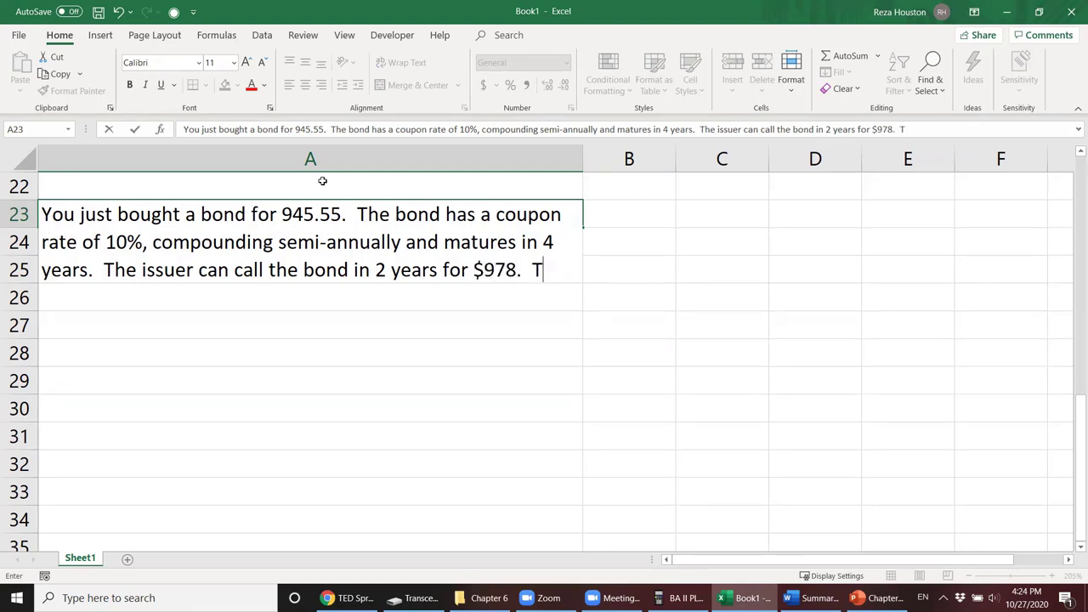
Step: Finish the problem in cell A23 with the question "What are the YTM, YTC, and current yield?"
{"action": "key", "text": "BackSpace"}
{"action": "key", "text": "BackSpace"}
{"action": "key", "text": "BackSpace"}
{"action": "type", "text": "What"}
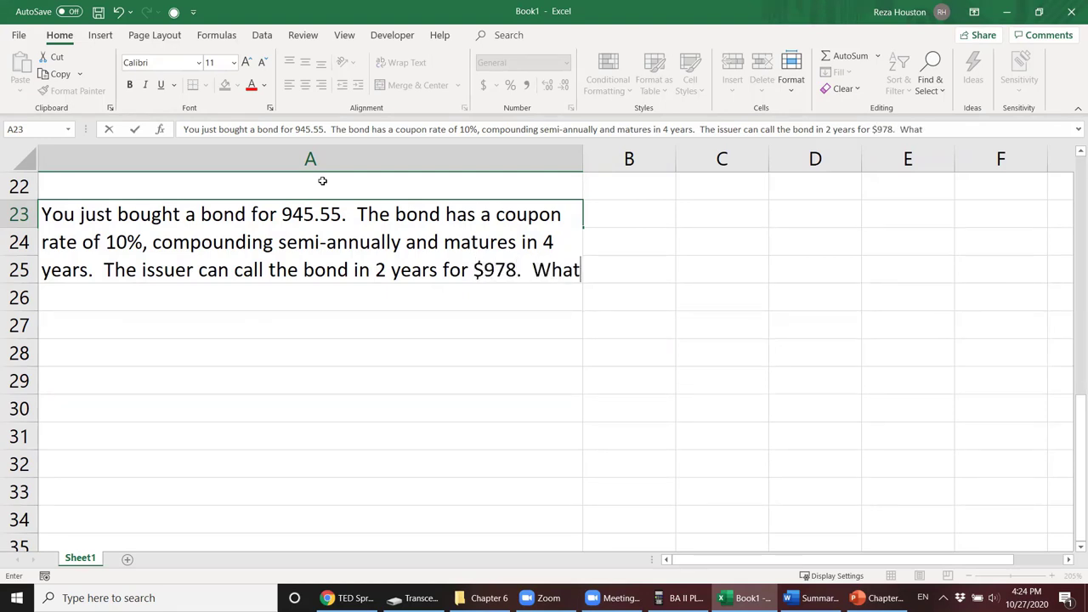
{"action": "type", "text": " are the YTM"}
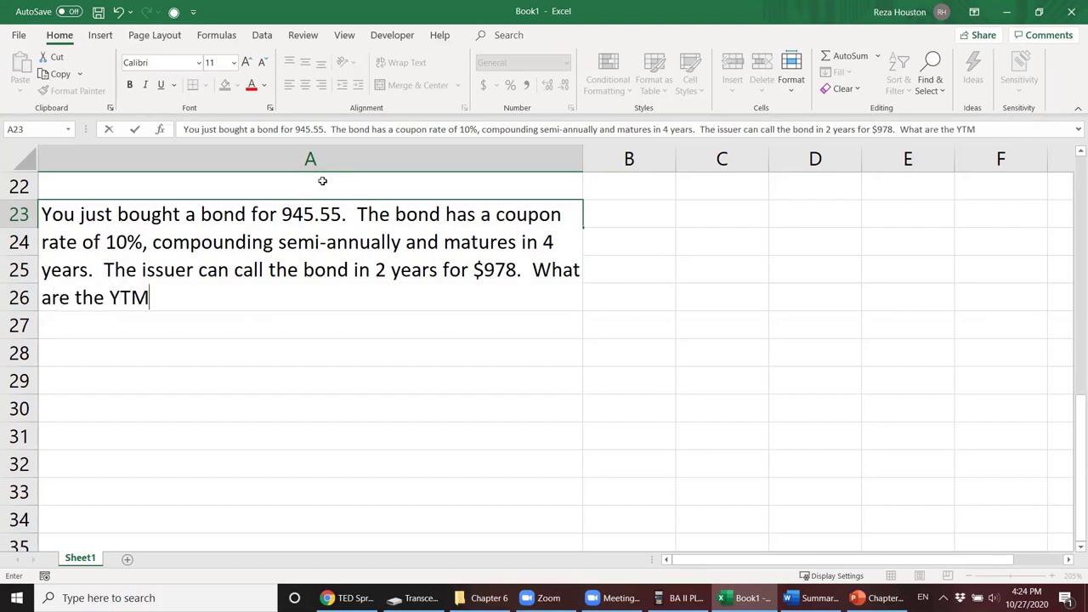
{"action": "type", "text": ", YTC, and "}
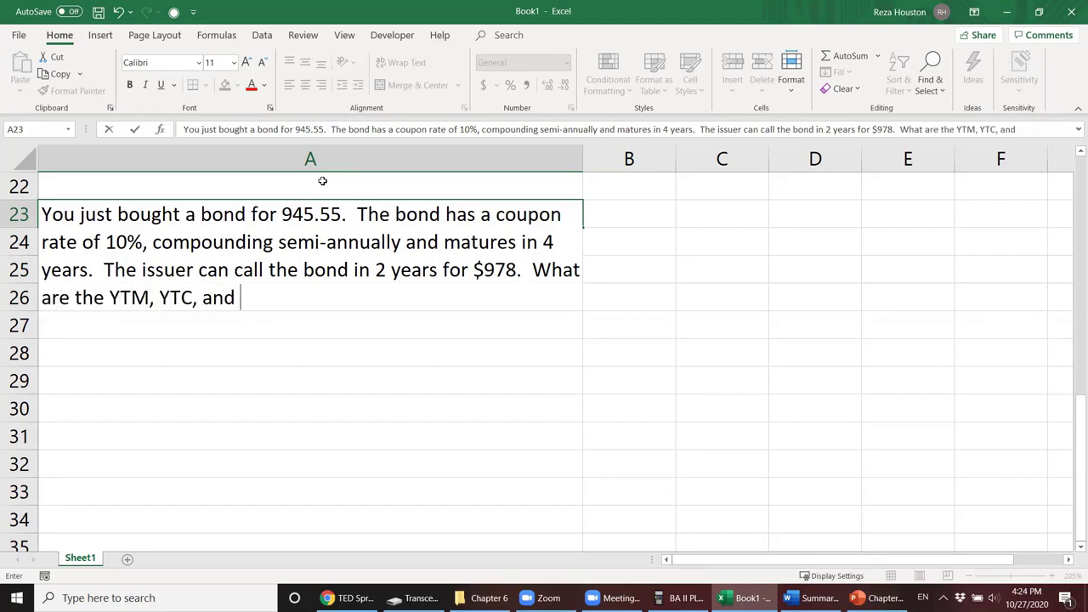
{"action": "type", "text": "current yield"}
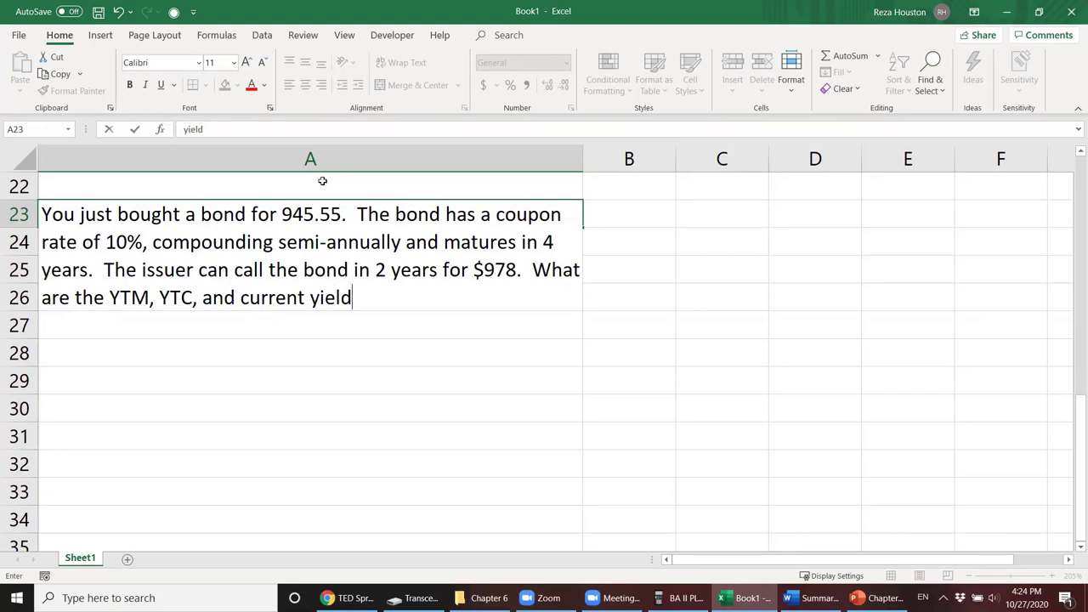
{"action": "type", "text": "?"}
{"action": "key", "text": "Return"}
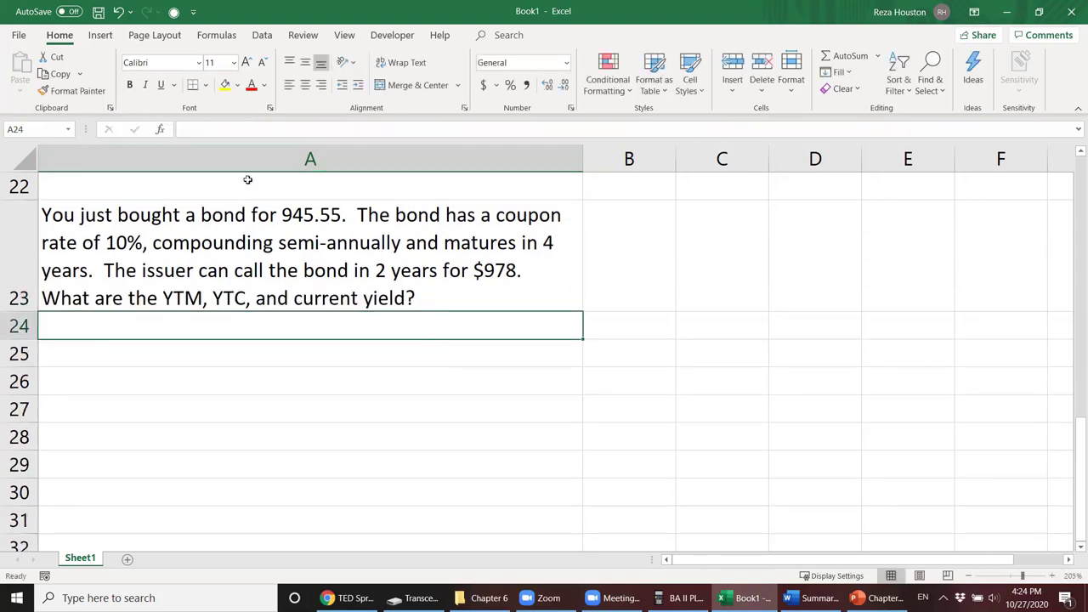
{"action": "left_click", "coordinate": [336, 255]}
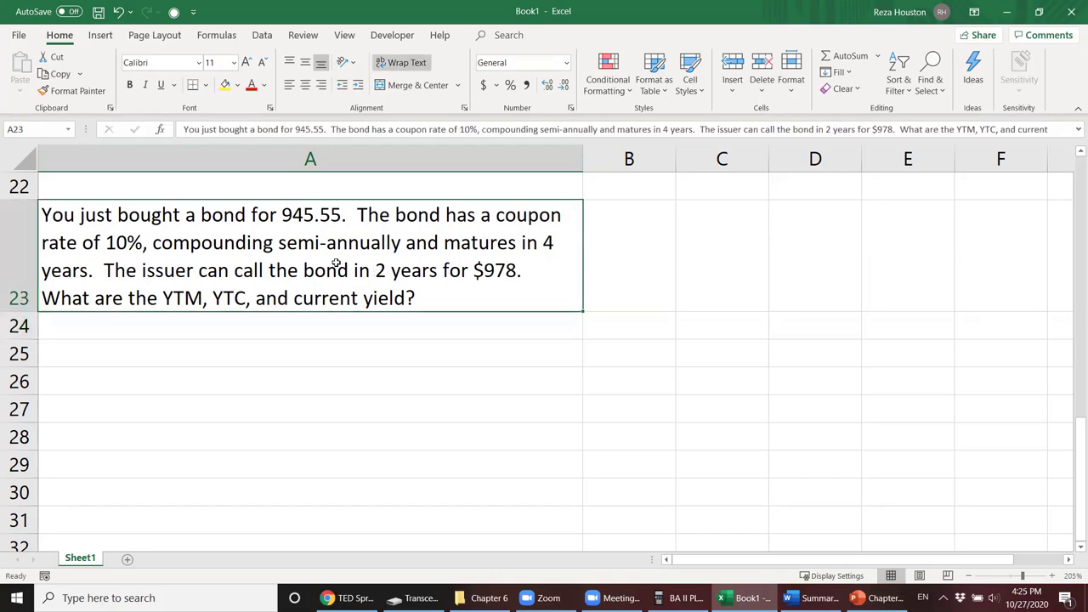
Step: Label cell A25 "PV" below the problem and enter -945.55 beside it in B25
{"action": "left_click", "coordinate": [360, 335]}
{"action": "left_click", "coordinate": [361, 353]}
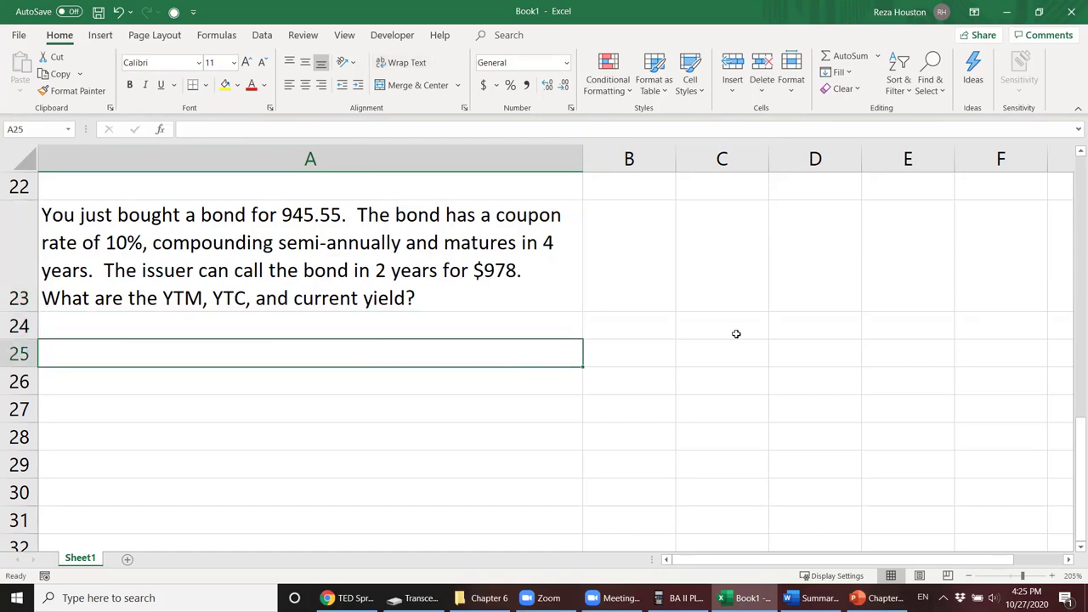
{"action": "type", "text": "PV"}
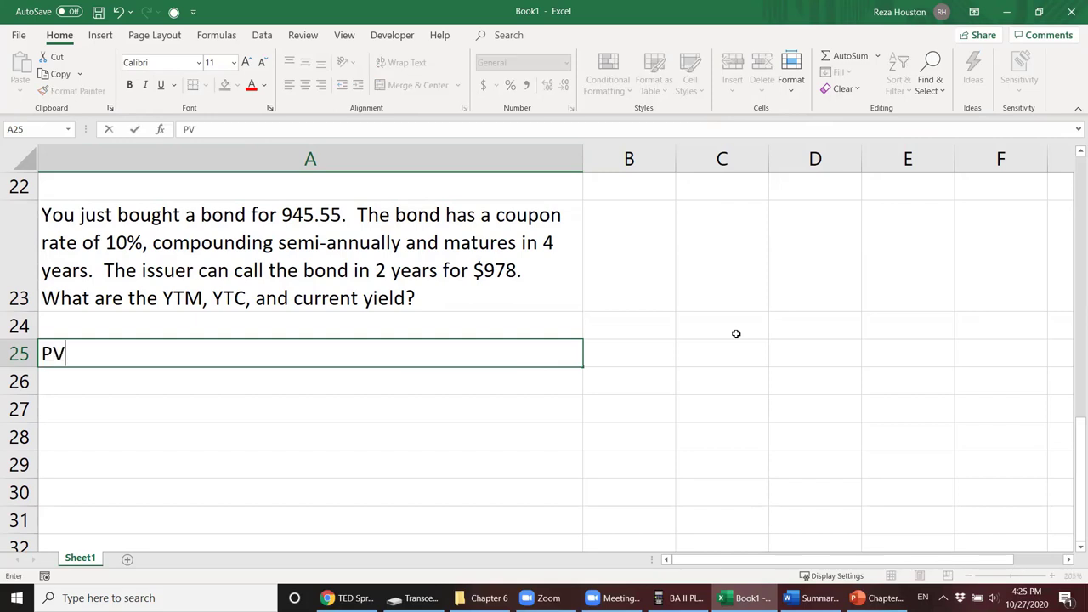
{"action": "key", "text": "Tab"}
{"action": "type", "text": "-"}
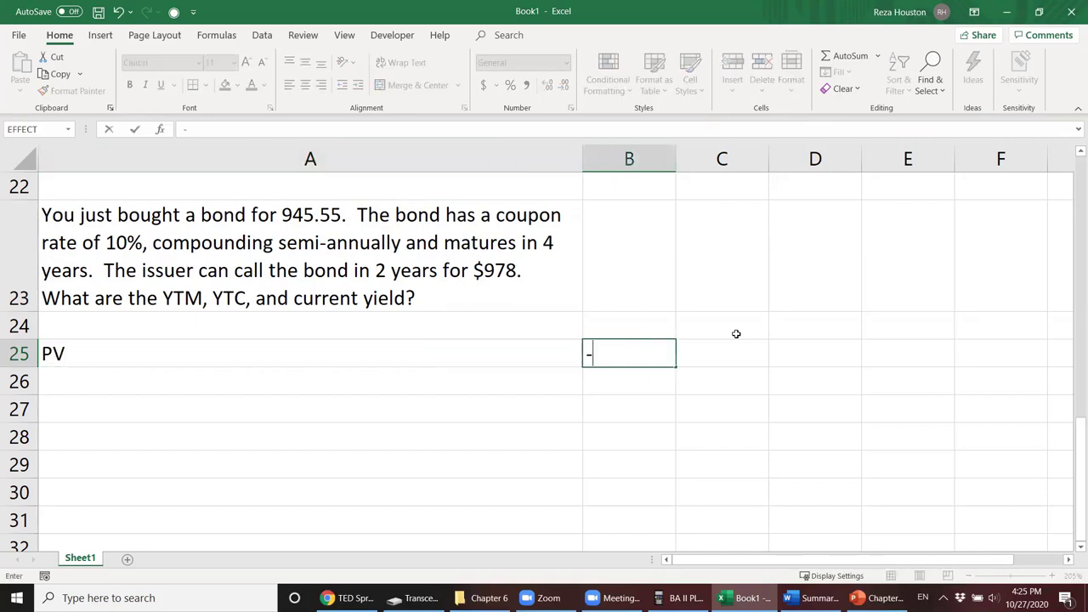
{"action": "type", "text": "945.55"}
{"action": "key", "text": "Return"}
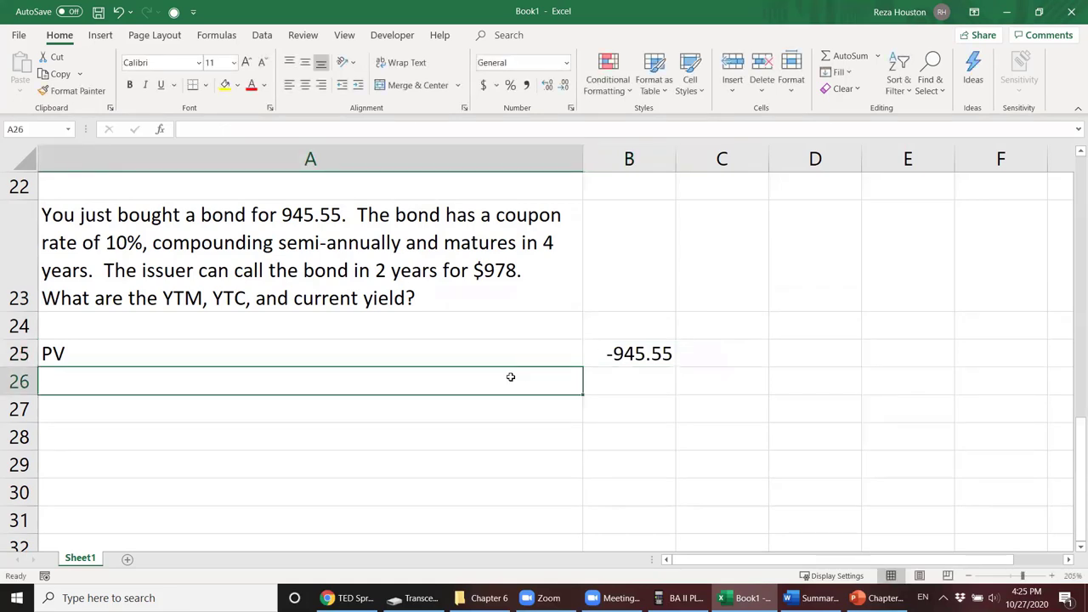
Step: Label cell A26 "FV" and enter the face value 1000 beside it in B26
{"action": "type", "text": "FV"}
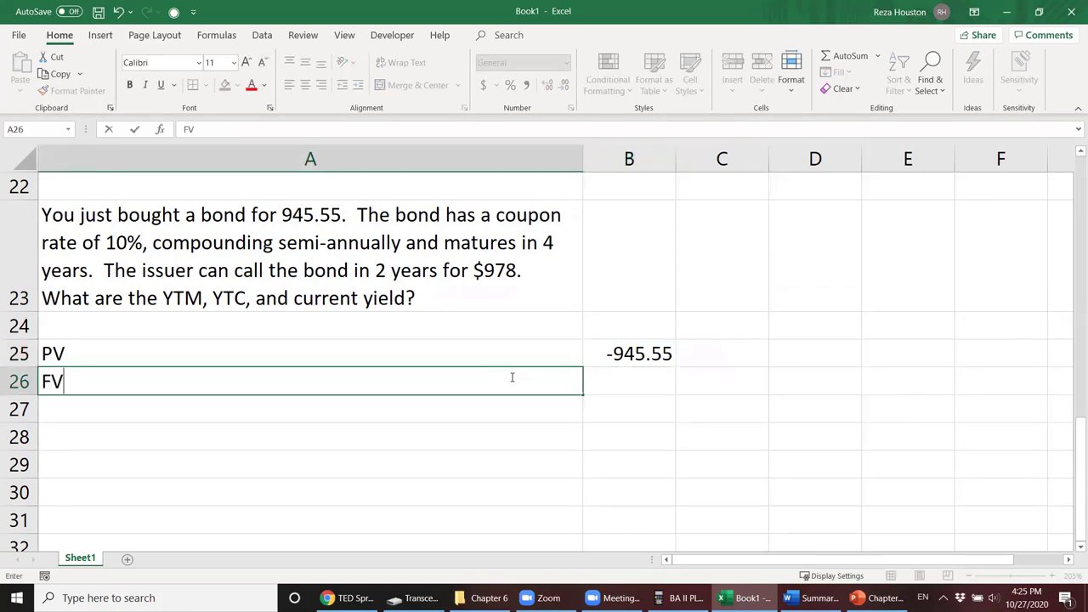
{"action": "key", "text": "Tab"}
{"action": "type", "text": "10000"}
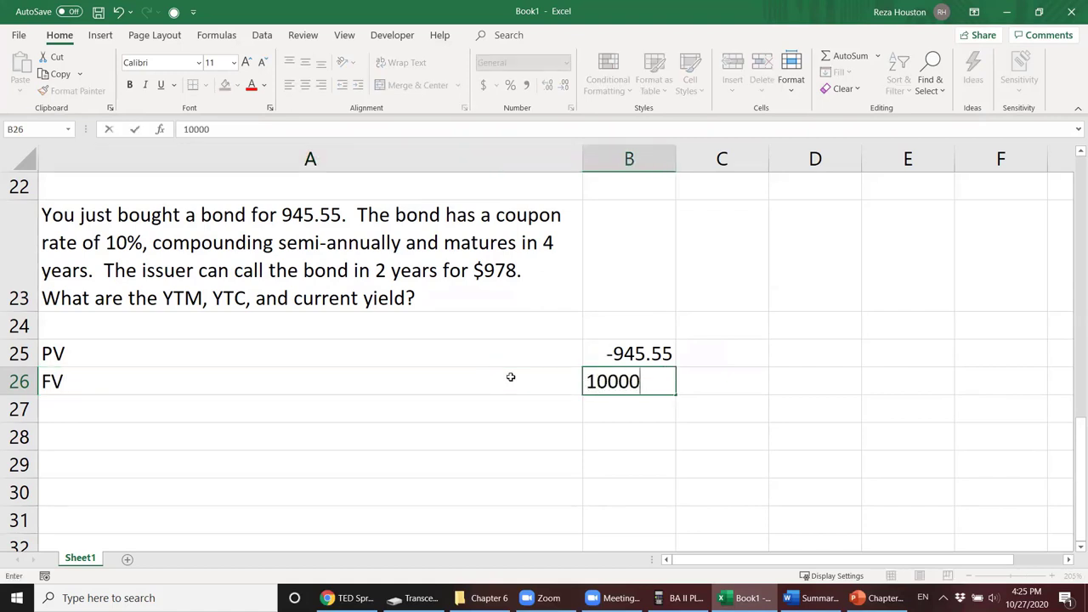
{"action": "key", "text": "BackSpace"}
{"action": "key", "text": "Return"}
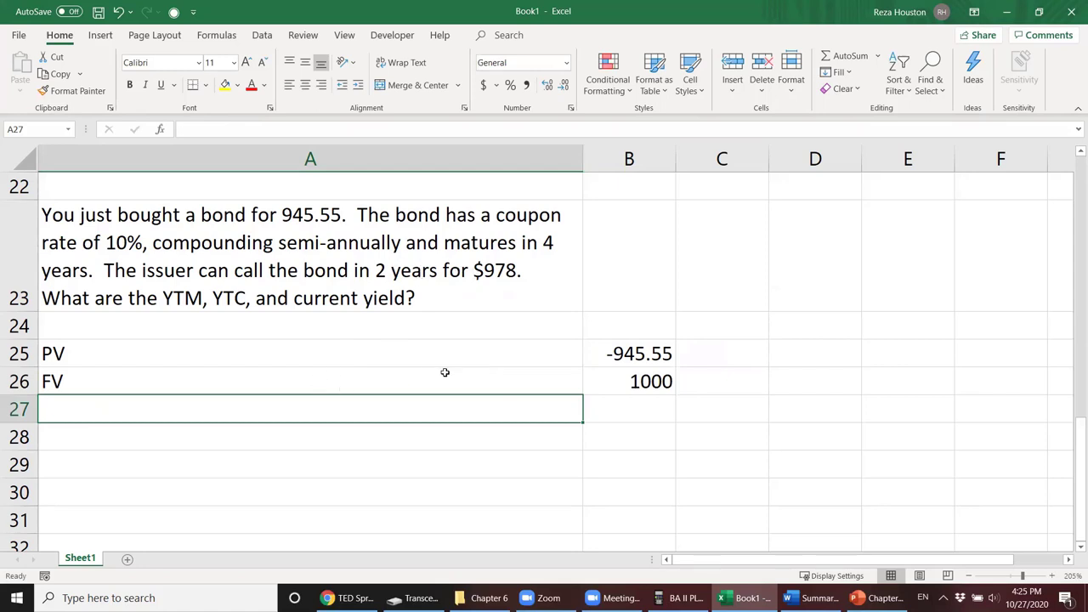
Step: Label cell A27 "N" and calculate the number of semi-annual periods in B27 with =4*2
{"action": "type", "text": "N"}
{"action": "key", "text": "Tab"}
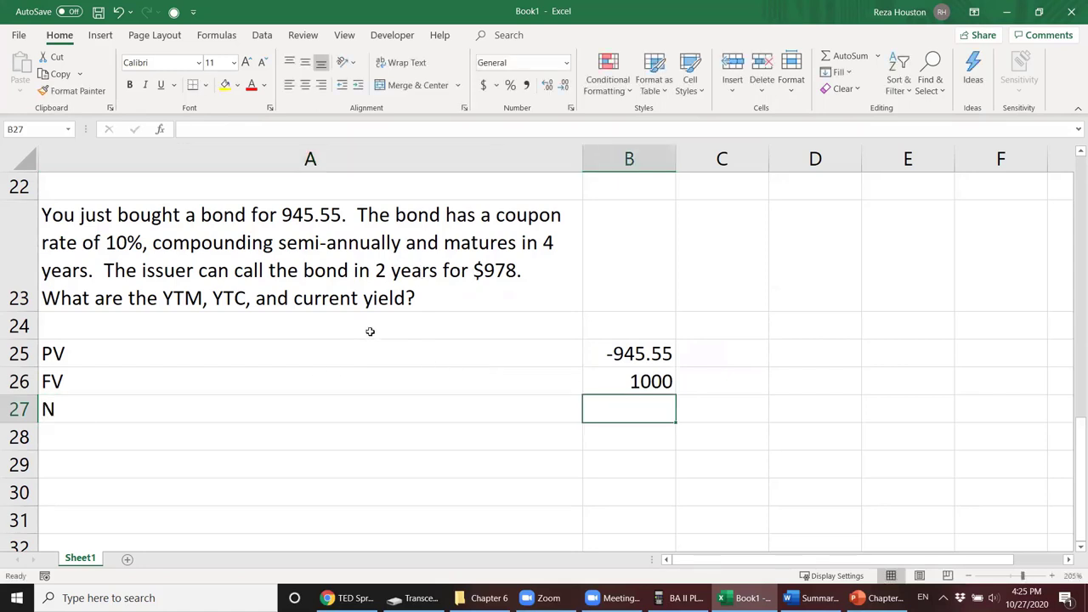
{"action": "type", "text": "=4"}
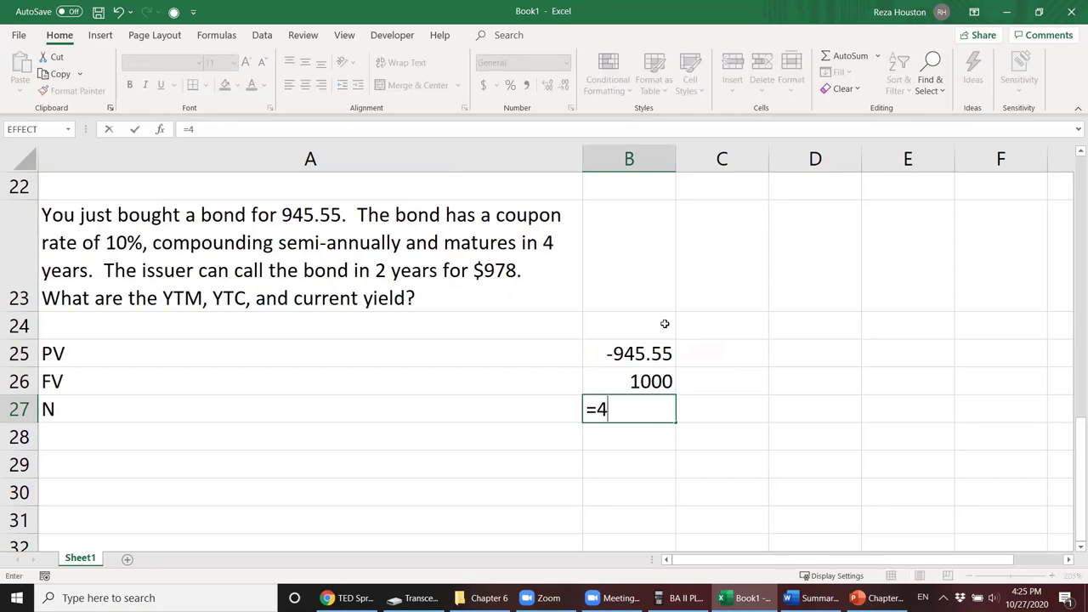
{"action": "type", "text": "*2"}
{"action": "key", "text": "Return"}
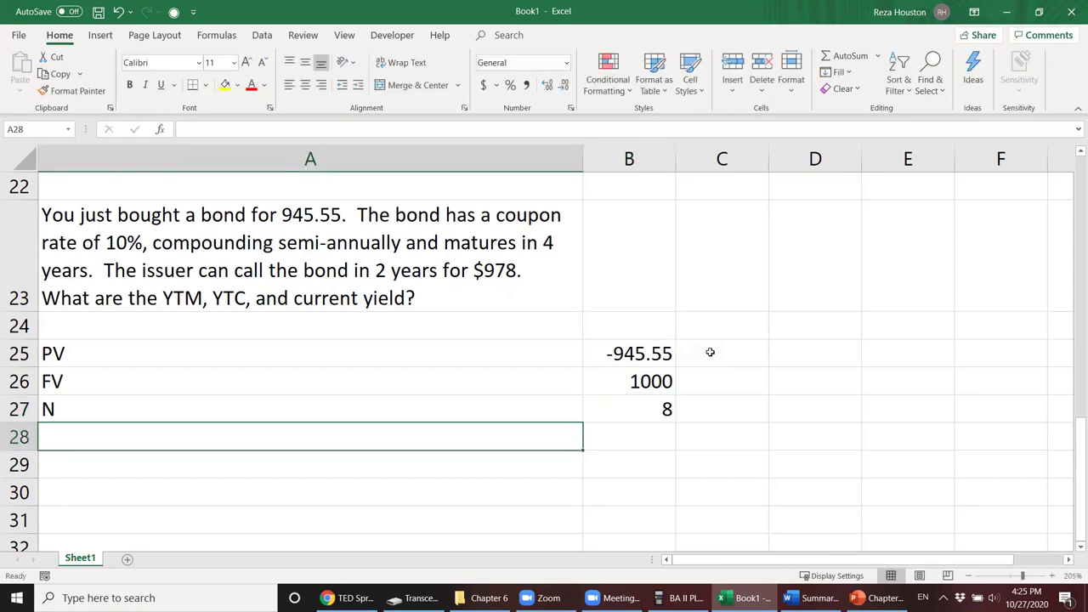
Step: Label cell A28 "PMT" and calculate the semi-annual coupon payment in B28 with =.1*1000/2
{"action": "type", "text": "PMT"}
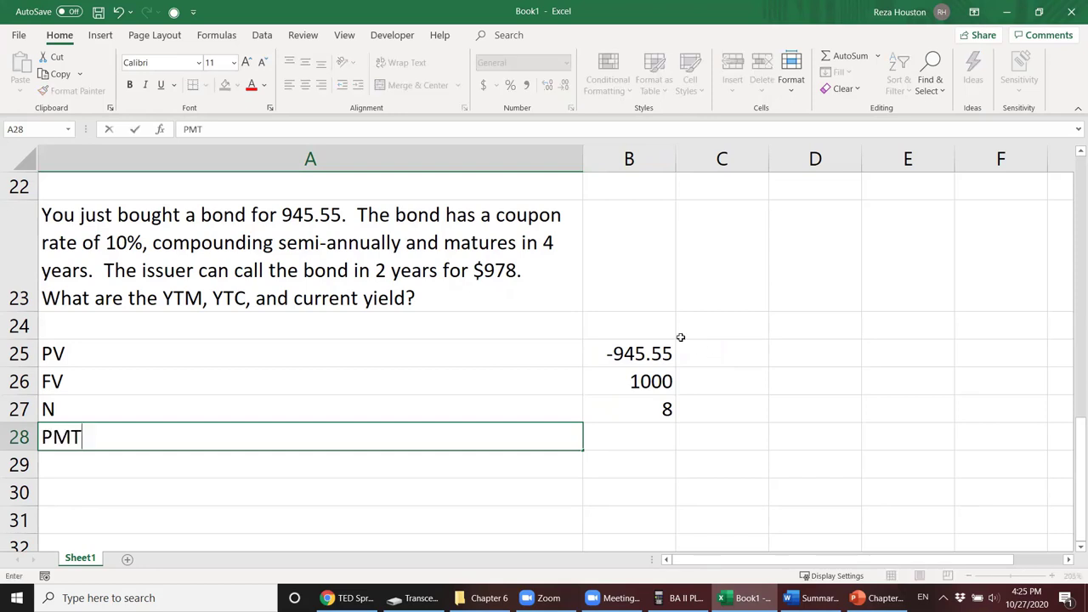
{"action": "key", "text": "Tab"}
{"action": "type", "text": "="}
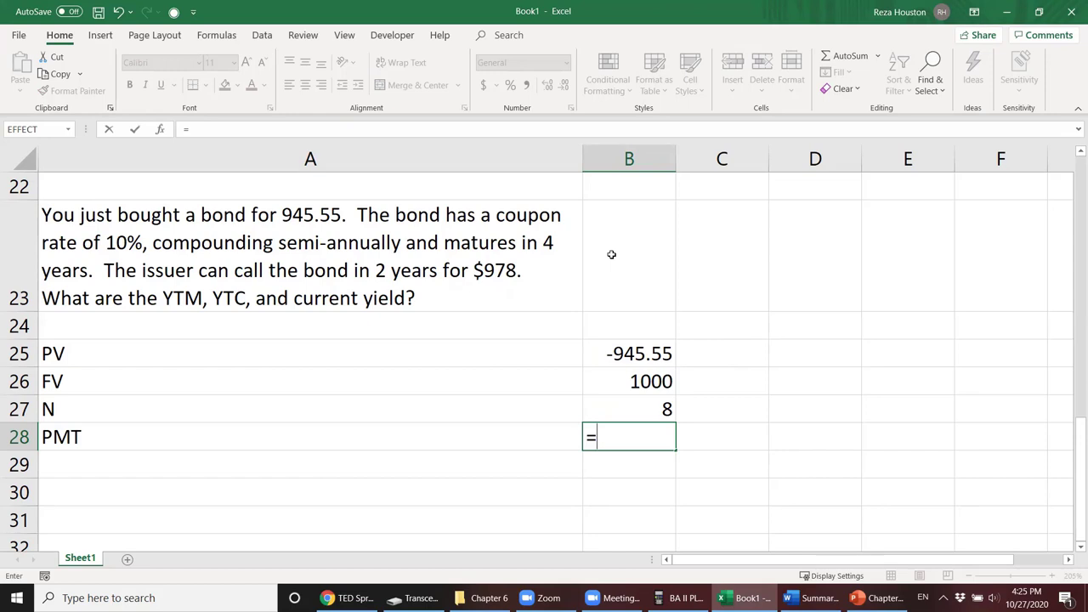
{"action": "type", "text": ".1*1000/2"}
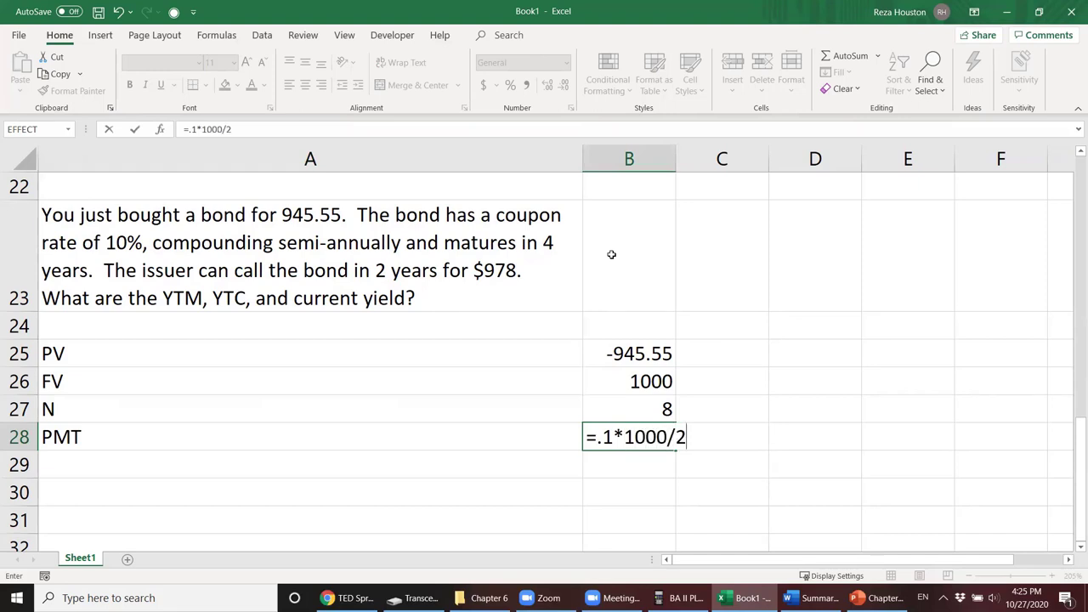
{"action": "key", "text": "Return"}
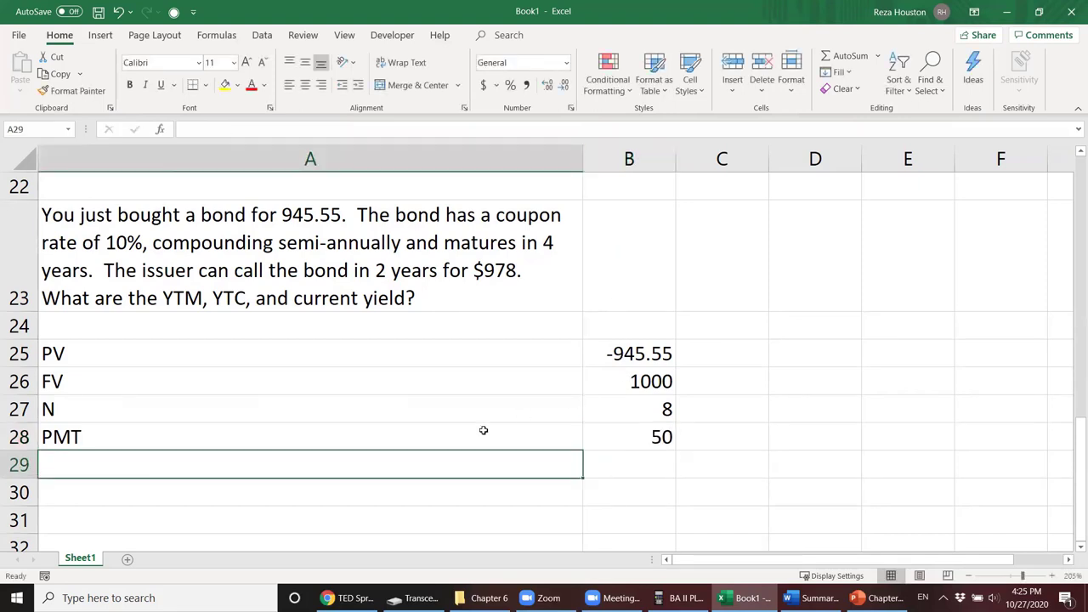
Step: Label cell A29 "Yield to maturity" below the PMT row
{"action": "type", "text": "I/"}
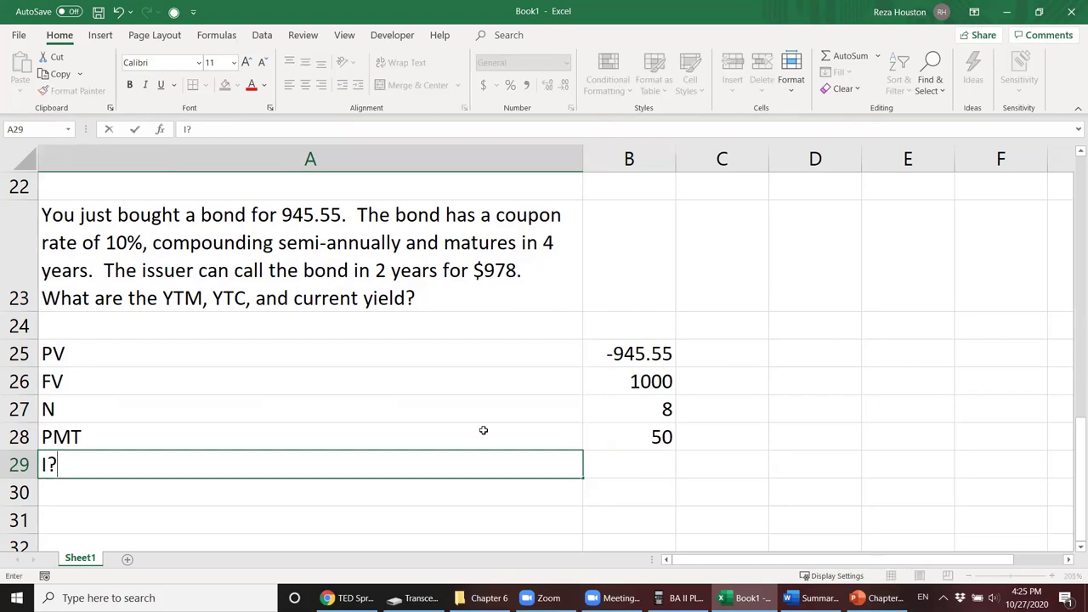
{"action": "key", "text": "BackSpace"}
{"action": "key", "text": "BackSpace"}
{"action": "type", "text": "Yield to maturity"}
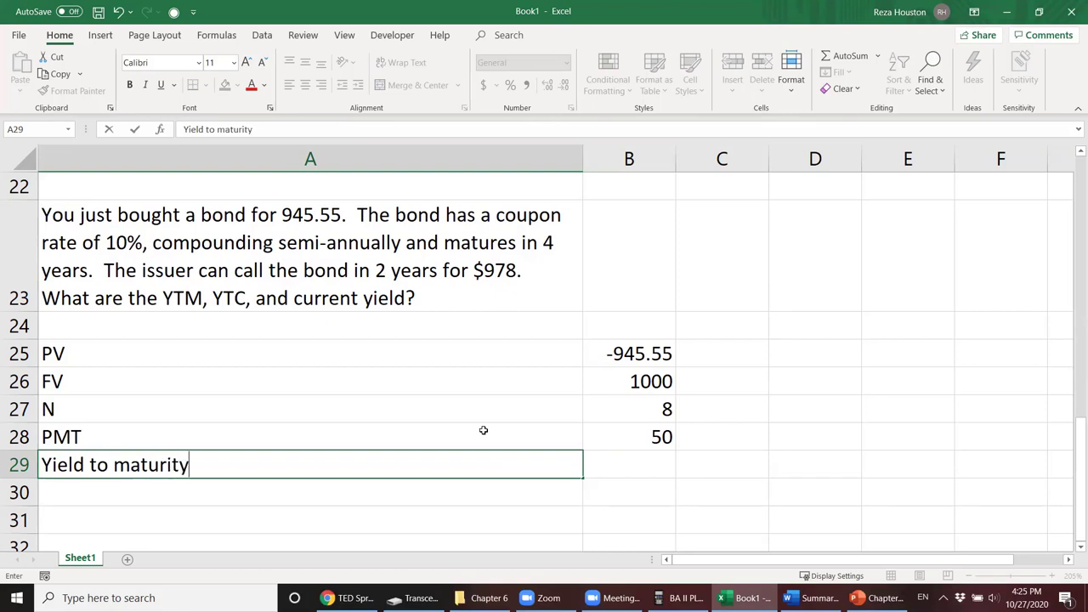
{"action": "key", "text": "Tab"}
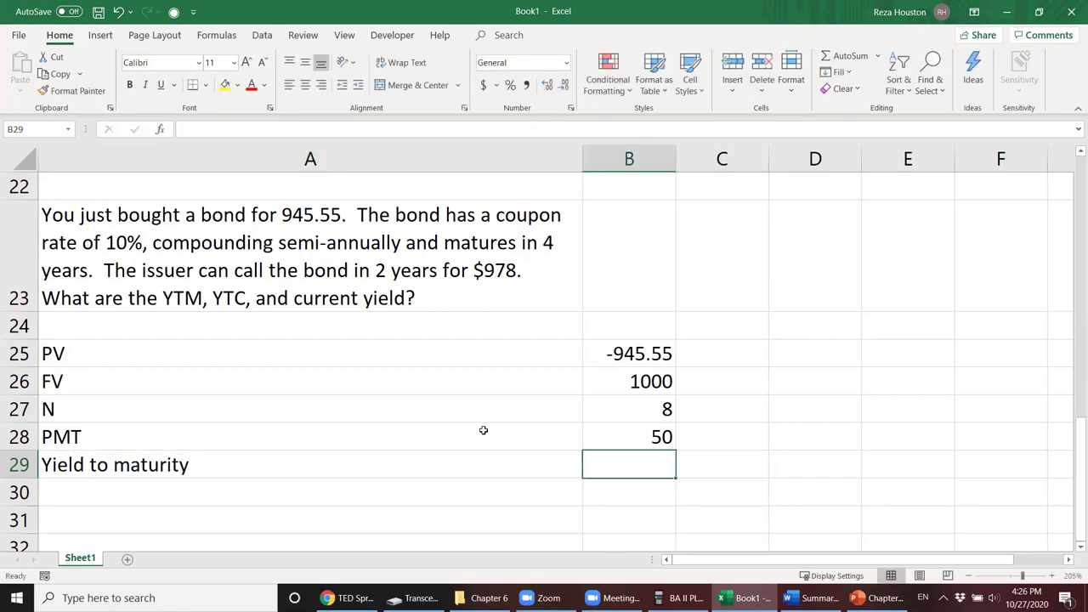
Step: Switch to the BA II Plus calculator and store 1000 as FV and 50 as PMT
{"action": "left_click", "coordinate": [680, 597]}
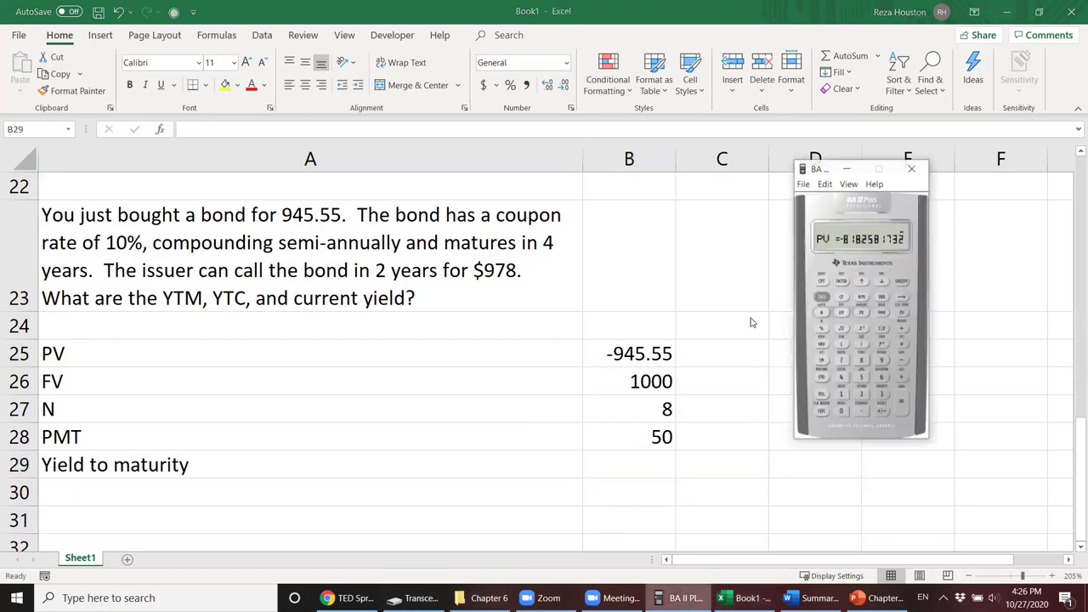
{"action": "left_click", "coordinate": [824, 288]}
{"action": "left_click", "coordinate": [907, 303]}
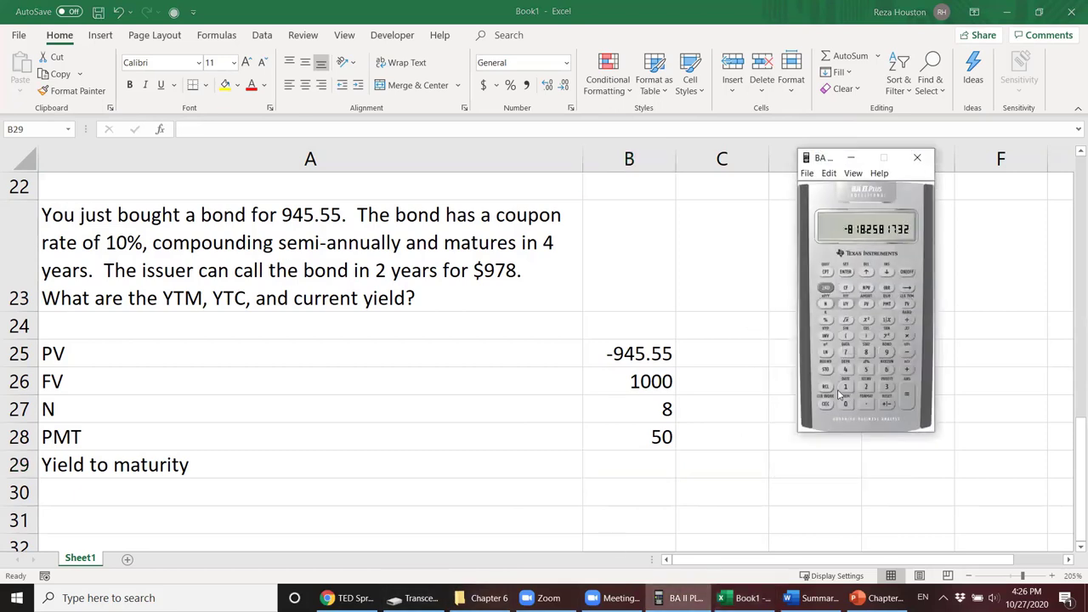
{"action": "left_click", "coordinate": [846, 388]}
{"action": "left_click", "coordinate": [846, 404]}
{"action": "left_click", "coordinate": [845, 404]}
{"action": "left_click", "coordinate": [846, 404]}
{"action": "left_click", "coordinate": [907, 303]}
{"action": "left_click", "coordinate": [866, 371]}
{"action": "left_click", "coordinate": [846, 404]}
{"action": "left_click", "coordinate": [886, 306]}
Step: Store the bond price as PV and 8 as N, and try to compute I/Y
{"action": "left_click", "coordinate": [887, 352]}
{"action": "left_click", "coordinate": [846, 369]}
{"action": "left_click", "coordinate": [866, 369]}
{"action": "left_click", "coordinate": [867, 304]}
{"action": "left_click", "coordinate": [866, 352]}
{"action": "left_click", "coordinate": [824, 304]}
{"action": "left_click", "coordinate": [825, 272]}
{"action": "left_click", "coordinate": [850, 306]}
Step: Clear the calculator display and store the bond's PV again as -945.55
{"action": "left_click", "coordinate": [825, 403]}
{"action": "left_click", "coordinate": [886, 352]}
{"action": "left_click", "coordinate": [846, 370]}
{"action": "left_click", "coordinate": [866, 369]}
{"action": "left_click", "coordinate": [866, 404]}
{"action": "left_click", "coordinate": [869, 371]}
{"action": "left_click", "coordinate": [868, 370]}
{"action": "left_click", "coordinate": [865, 305]}
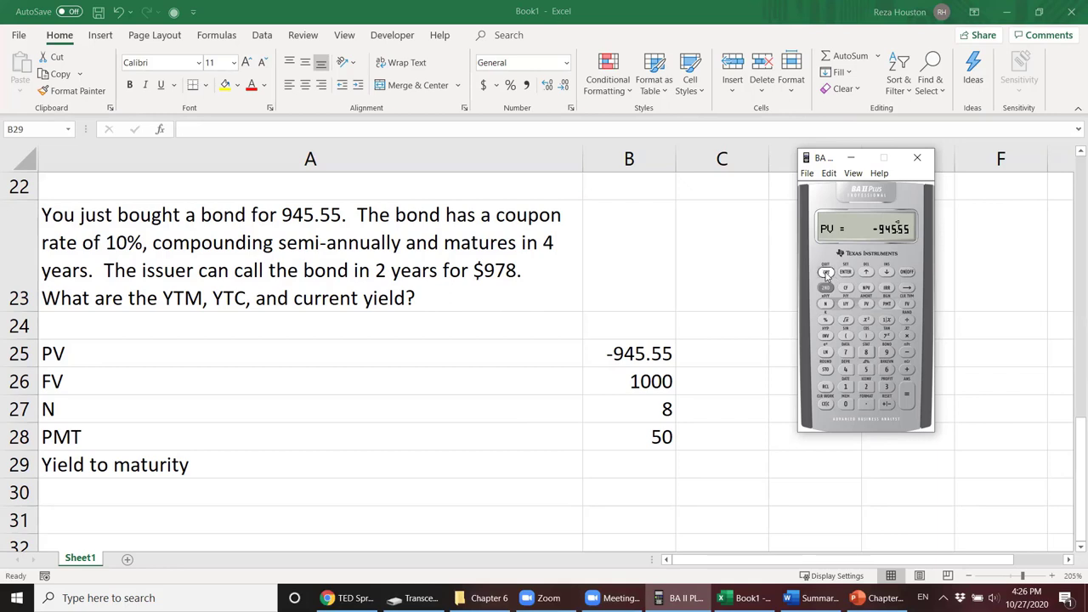
Step: Compute I/Y and multiply it by 2 to annualize the semi-annual yield
{"action": "left_click", "coordinate": [846, 304]}
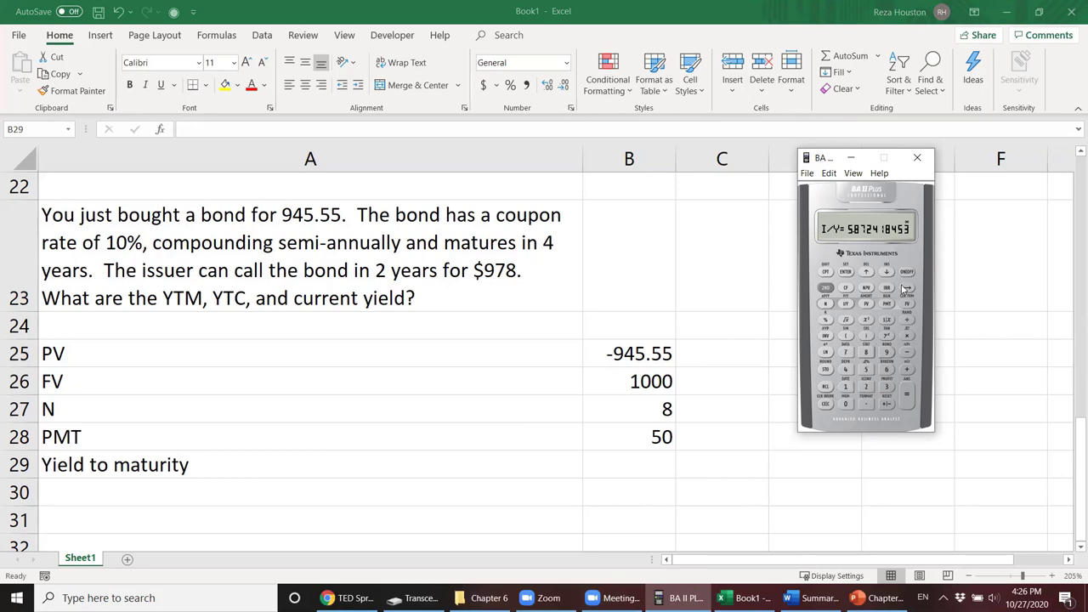
{"action": "left_click", "coordinate": [908, 337]}
{"action": "left_click", "coordinate": [866, 387]}
{"action": "left_click", "coordinate": [907, 396]}
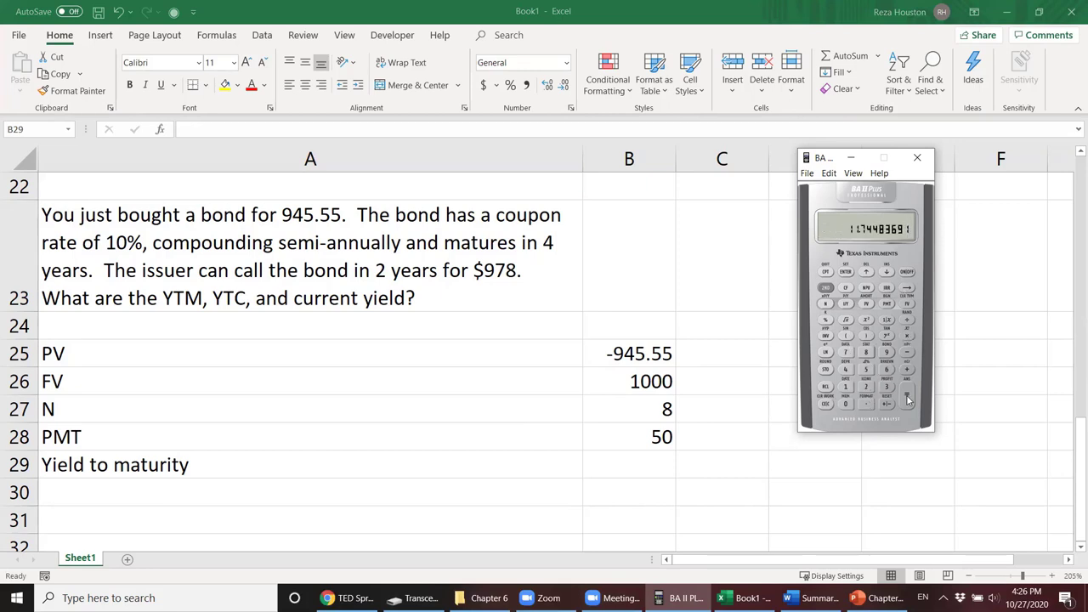
Step: Return to the Excel workbook and enter the yield to maturity of 11.74% in cell B29
{"action": "left_click", "coordinate": [638, 467]}
{"action": "key", "text": "alt+Tab"}
{"action": "left_click", "coordinate": [850, 157]}
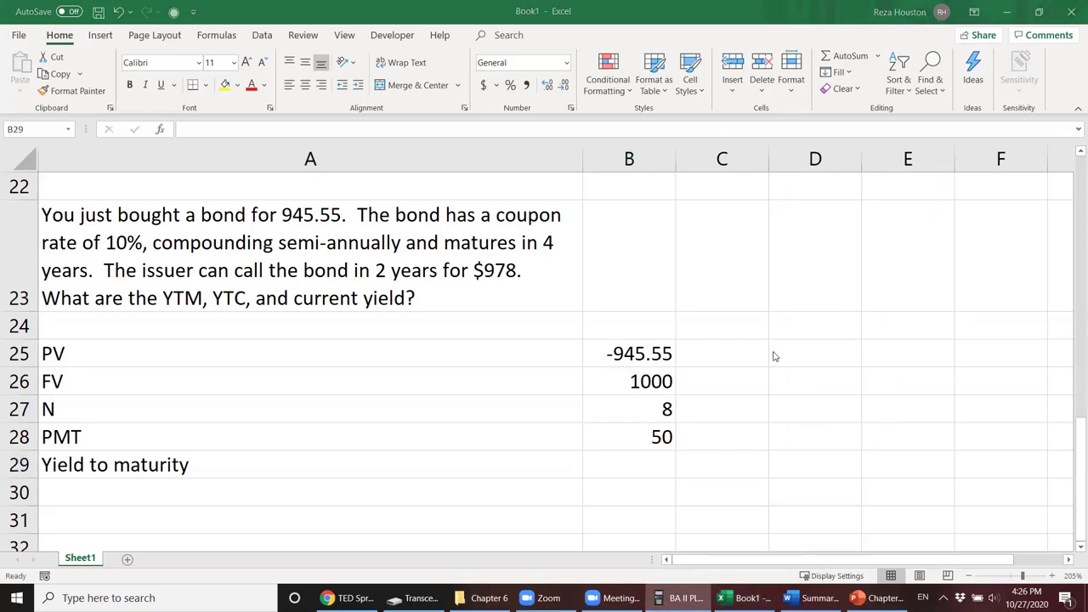
{"action": "left_click", "coordinate": [599, 466]}
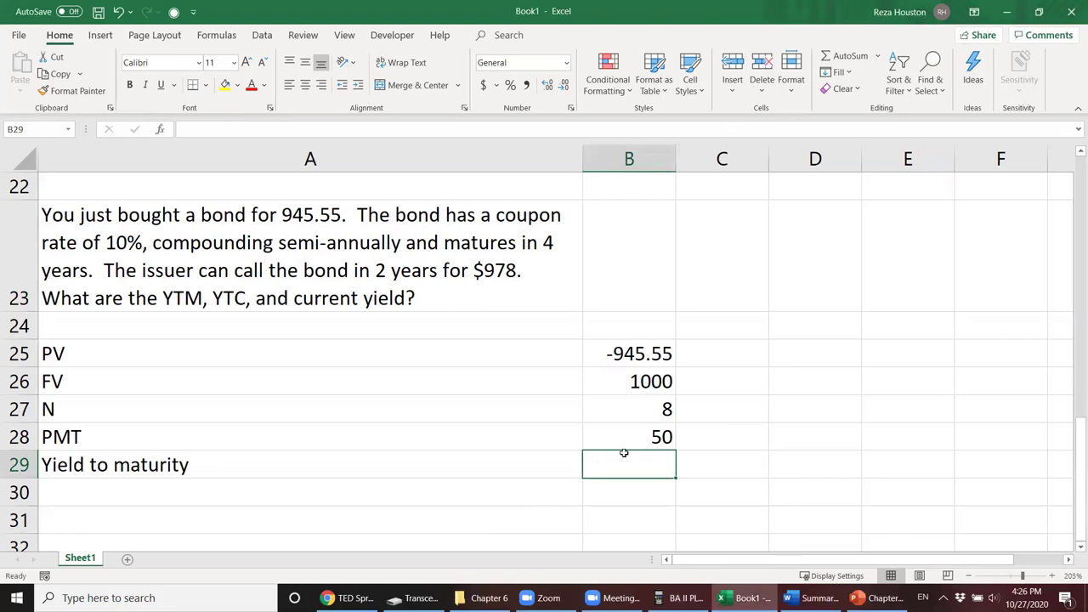
{"action": "type", "text": "11."}
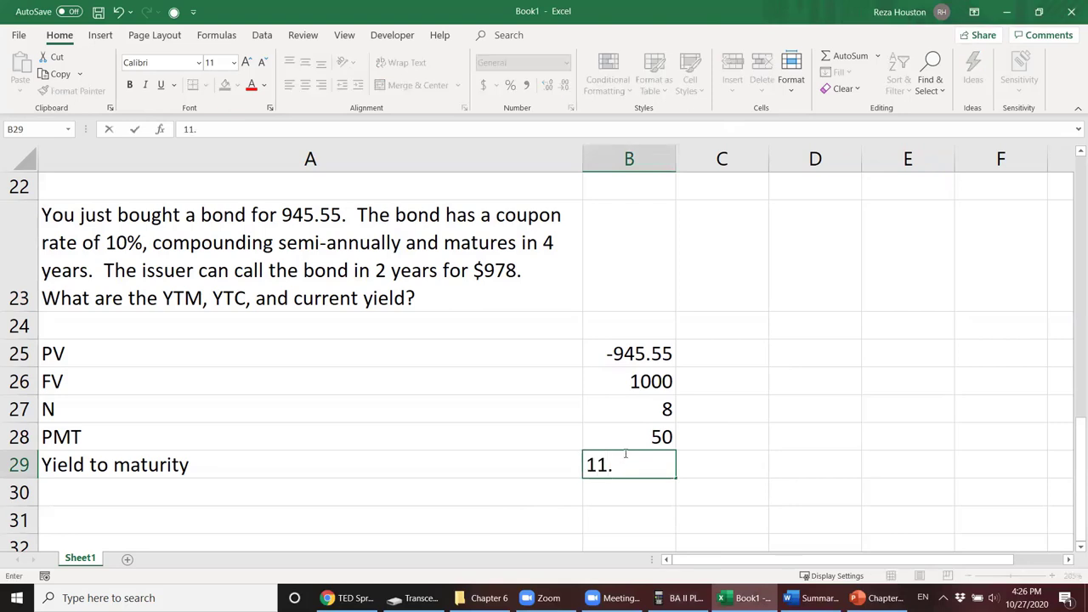
{"action": "type", "text": "74%"}
{"action": "key", "text": "Return"}
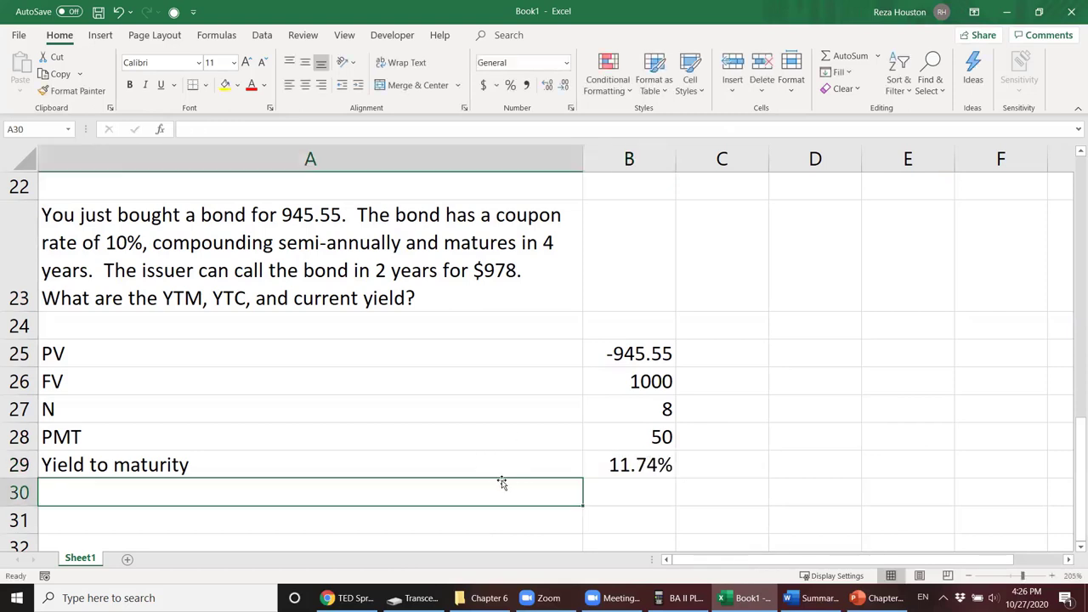
Step: Enter the heading "Yield to call" in cell A31, below the yield to maturity solution
{"action": "scroll", "coordinate": [498, 482], "scroll_direction": "down", "scroll_amount": 1}
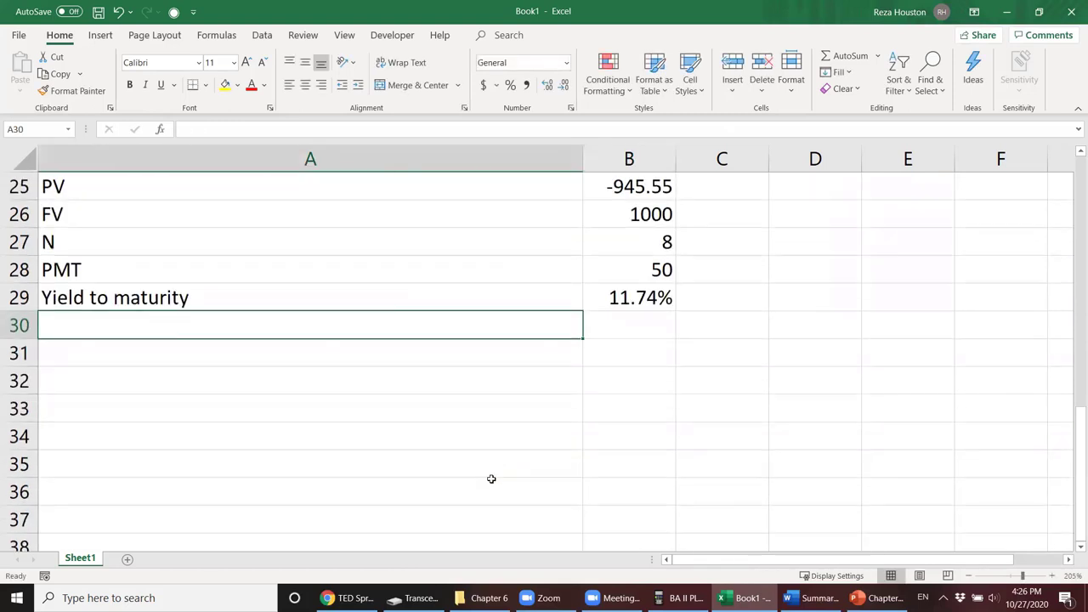
{"action": "left_click", "coordinate": [420, 352]}
{"action": "type", "text": "Yield"}
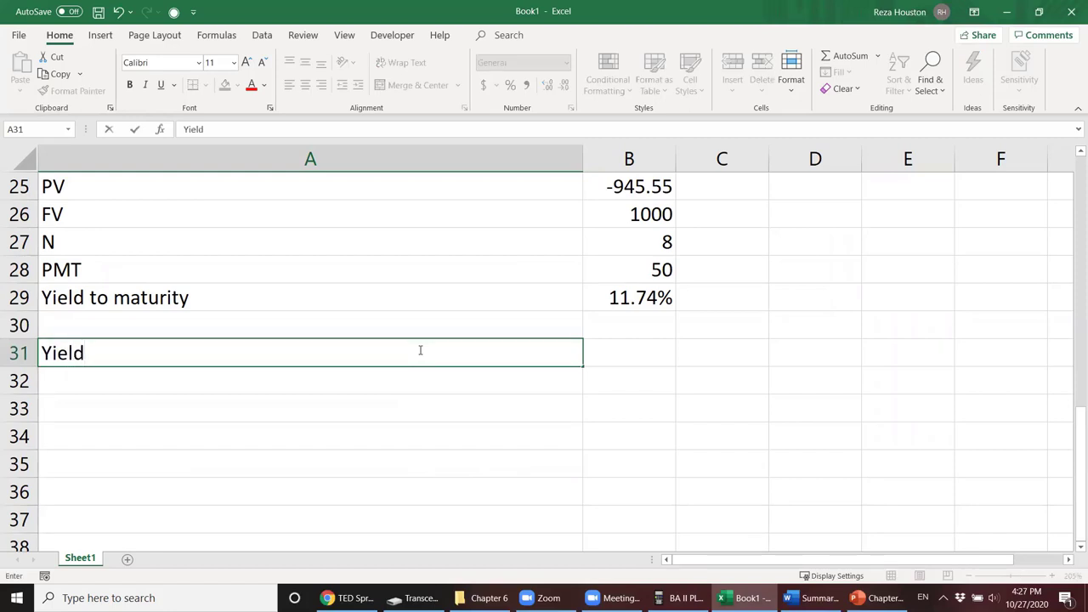
{"action": "key", "text": "Escape"}
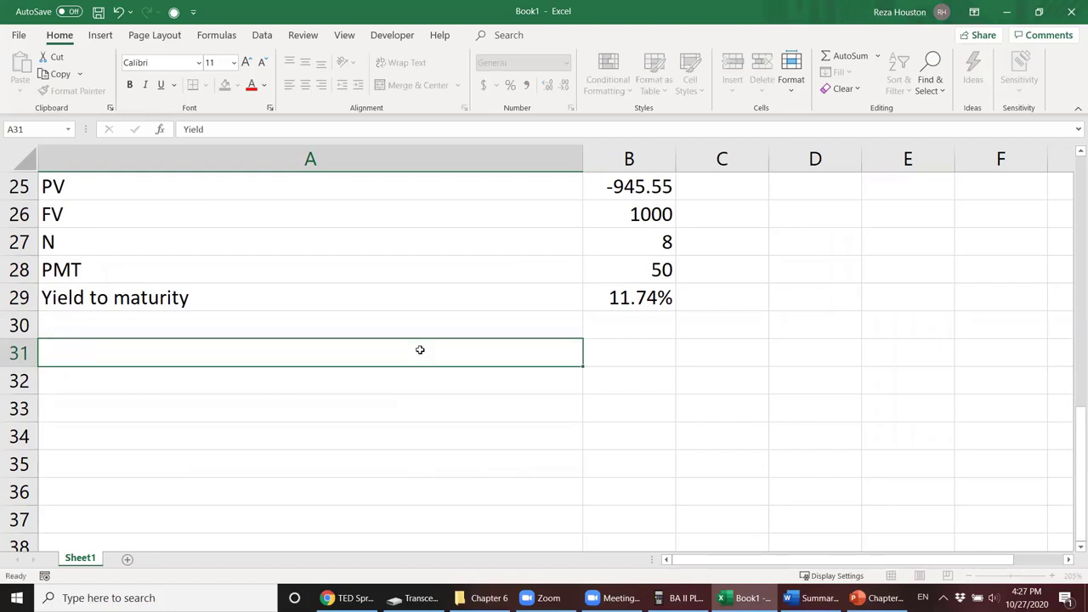
{"action": "type", "text": "Yid"}
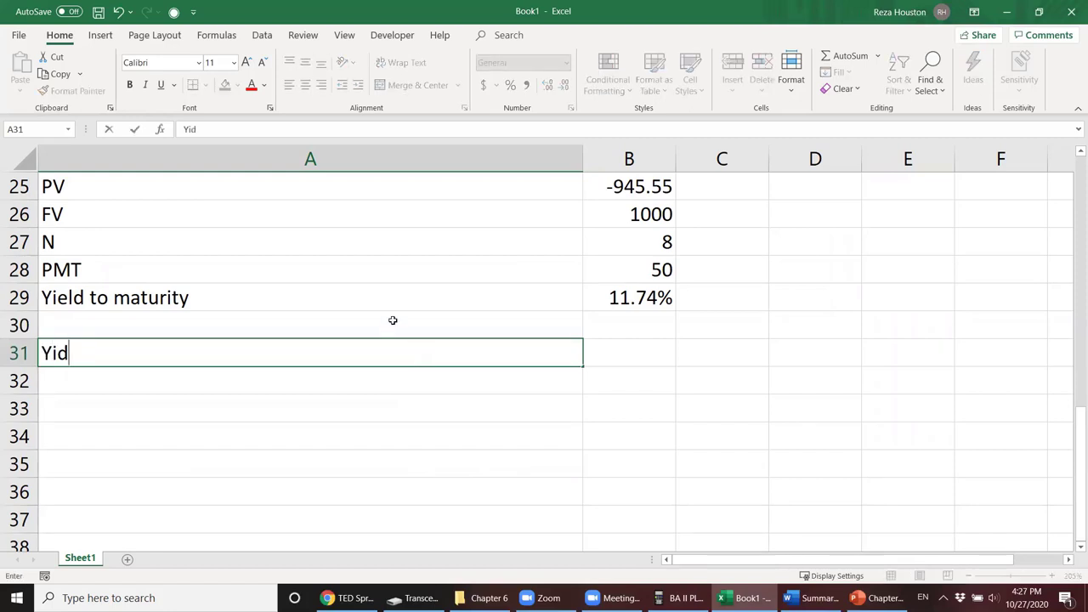
{"action": "key", "text": "BackSpace"}
{"action": "type", "text": "eld to call"}
{"action": "key", "text": "Return"}
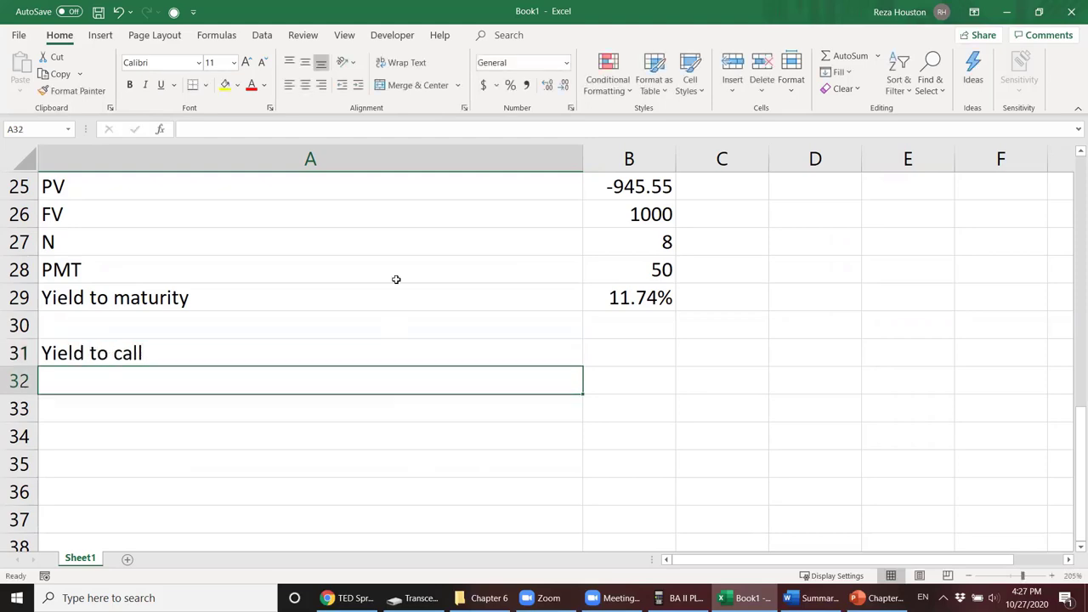
Step: Copy the yield to maturity block A25:B29 and paste it under the "Yield to call" heading, starting at A32
{"action": "scroll", "coordinate": [392, 283], "scroll_direction": "up", "scroll_amount": 2}
{"action": "scroll", "coordinate": [383, 297], "scroll_direction": "down", "scroll_amount": 2}
{"action": "scroll", "coordinate": [361, 318], "scroll_direction": "up", "scroll_amount": 1}
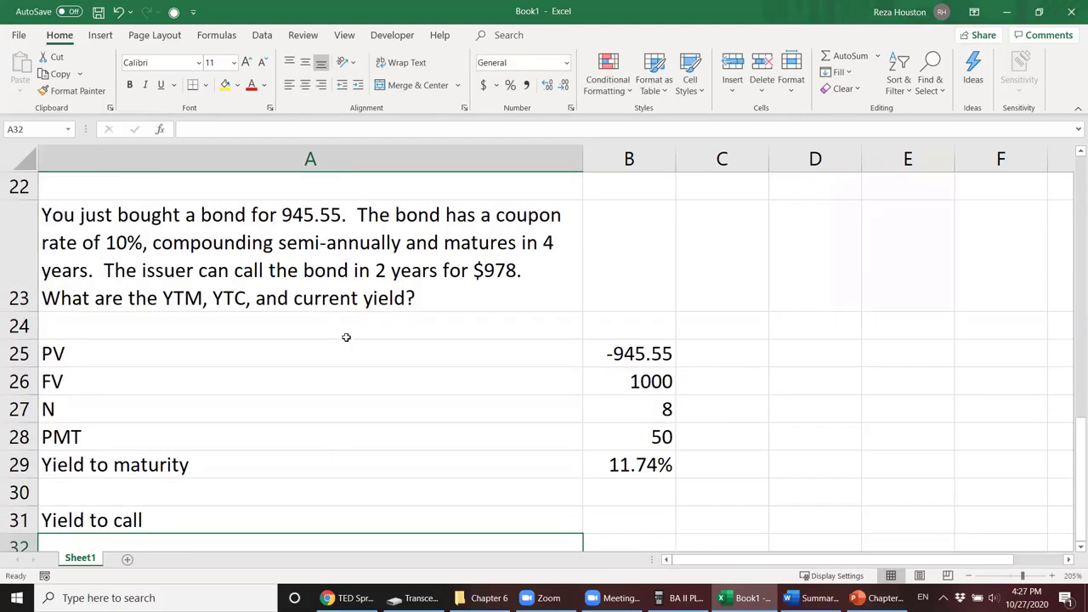
{"action": "left_click_drag", "start_coordinate": [349, 350], "coordinate": [641, 459]}
{"action": "key", "text": "ctrl+c"}
{"action": "scroll", "coordinate": [471, 391], "scroll_direction": "down", "scroll_amount": 3}
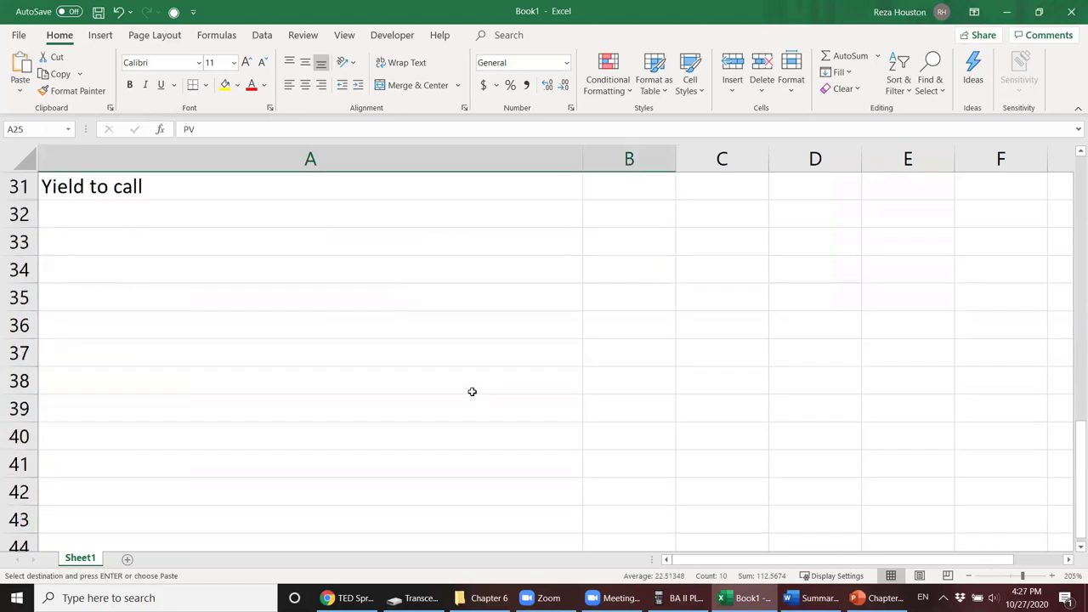
{"action": "left_click", "coordinate": [278, 216]}
{"action": "key", "text": "ctrl+v"}
Step: Change the pasted label in cell A36 to "Yield to call"
{"action": "left_click", "coordinate": [203, 327]}
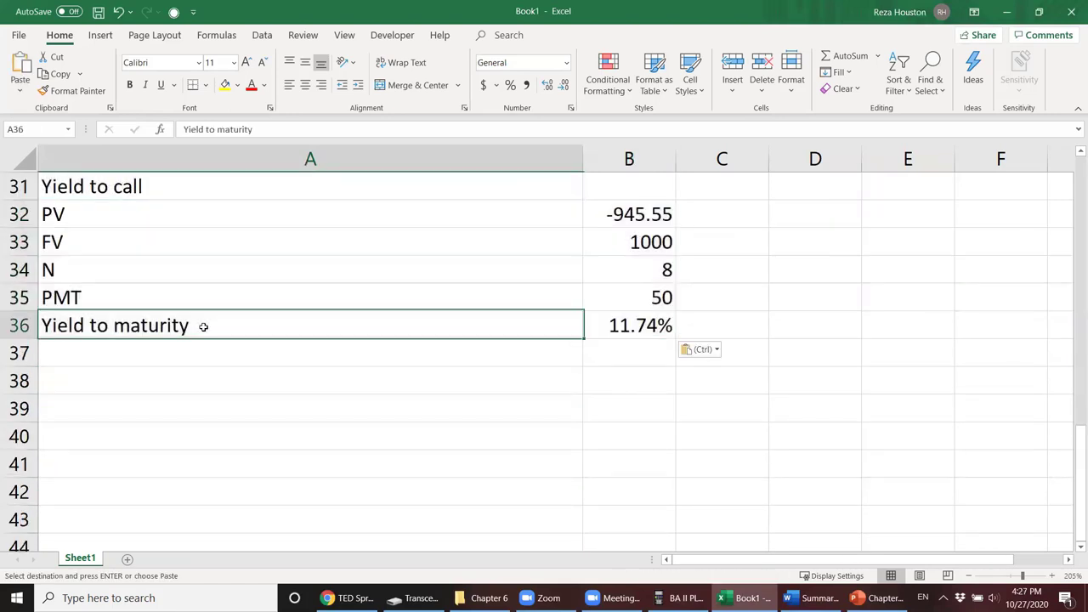
{"action": "double_click", "coordinate": [203, 327]}
{"action": "left_click_drag", "start_coordinate": [190, 327], "coordinate": [114, 327]}
{"action": "type", "text": "call"}
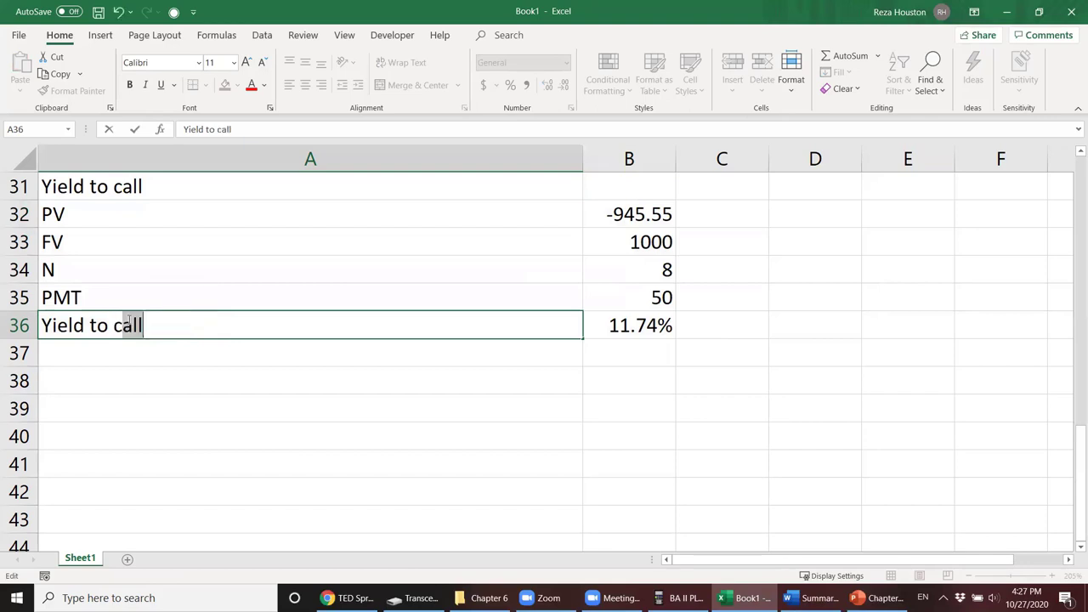
{"action": "key", "text": "Tab"}
Step: Clear the copied FV, N and yield values from cells B33, B34 and B36
{"action": "left_click", "coordinate": [617, 244]}
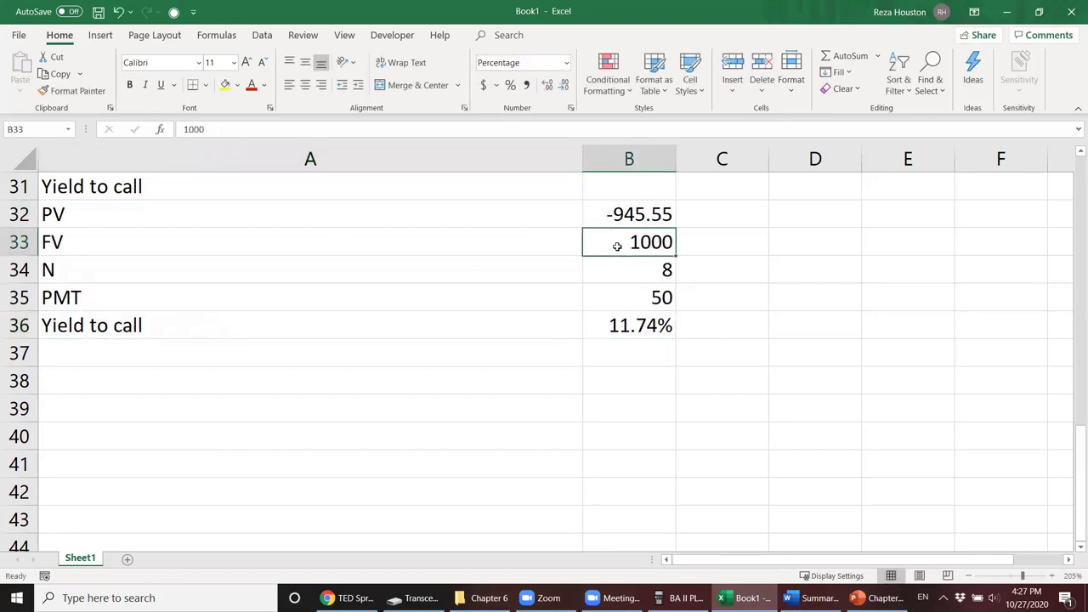
{"action": "key", "text": "Delete"}
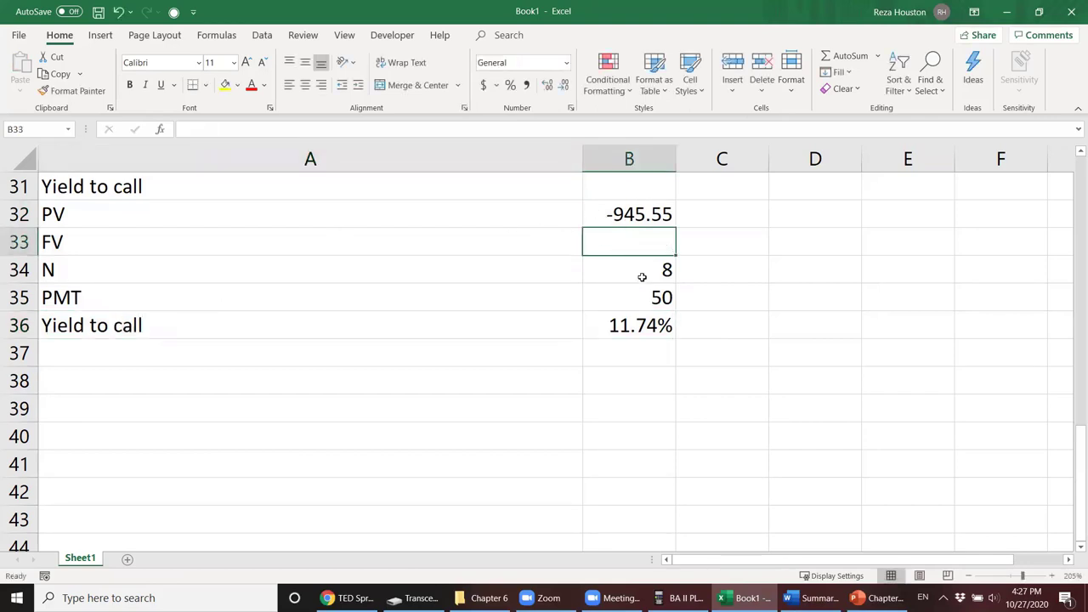
{"action": "left_click", "coordinate": [643, 316]}
{"action": "key", "text": "Delete"}
{"action": "left_click", "coordinate": [635, 267]}
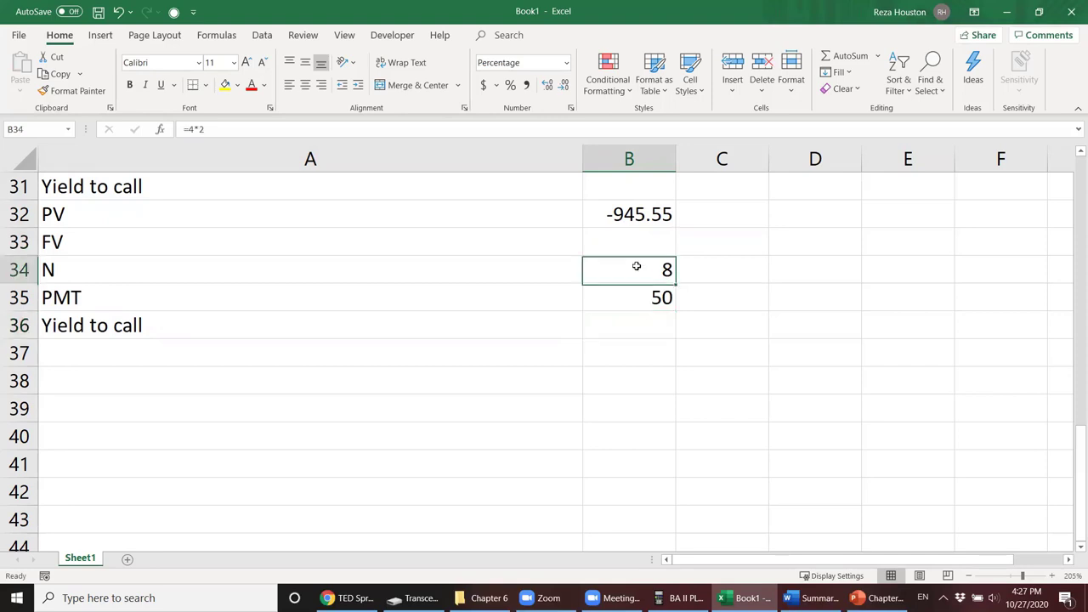
{"action": "key", "text": "Delete"}
Step: Check the call terms in the problem text and enter the call price 978 as FV in cell B33
{"action": "left_click_drag", "start_coordinate": [520, 236], "coordinate": [594, 275]}
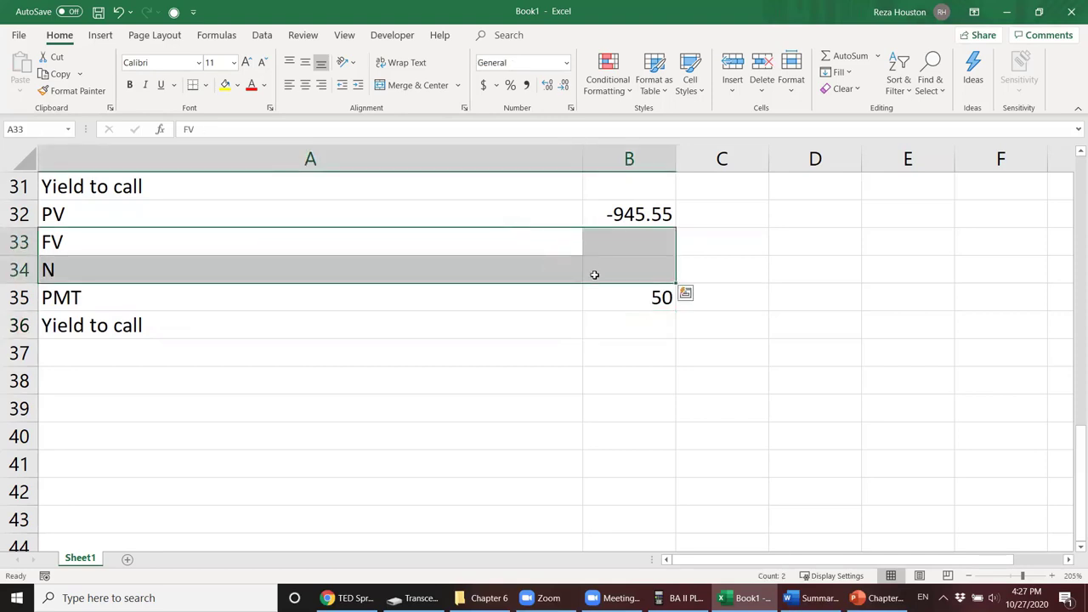
{"action": "scroll", "coordinate": [594, 275], "scroll_direction": "up", "scroll_amount": 4}
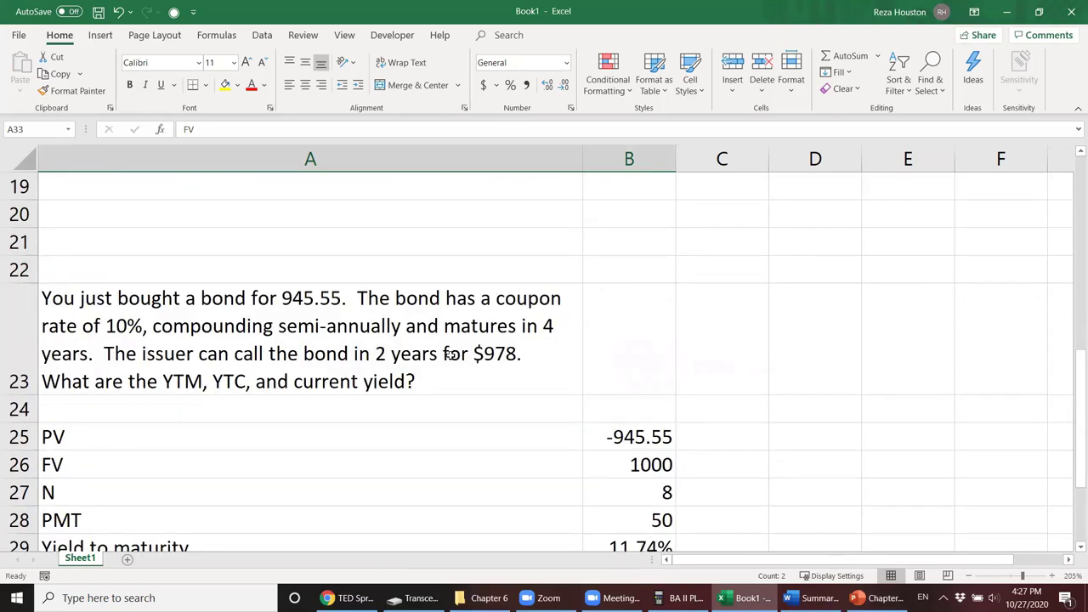
{"action": "left_click", "coordinate": [448, 355]}
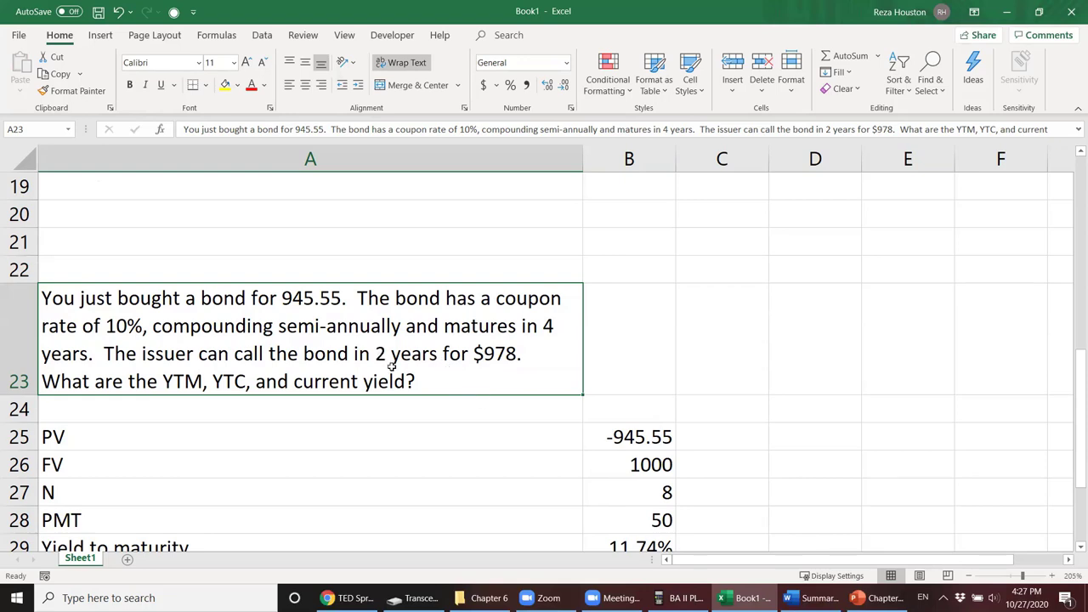
{"action": "scroll", "coordinate": [497, 360], "scroll_direction": "down", "scroll_amount": 4}
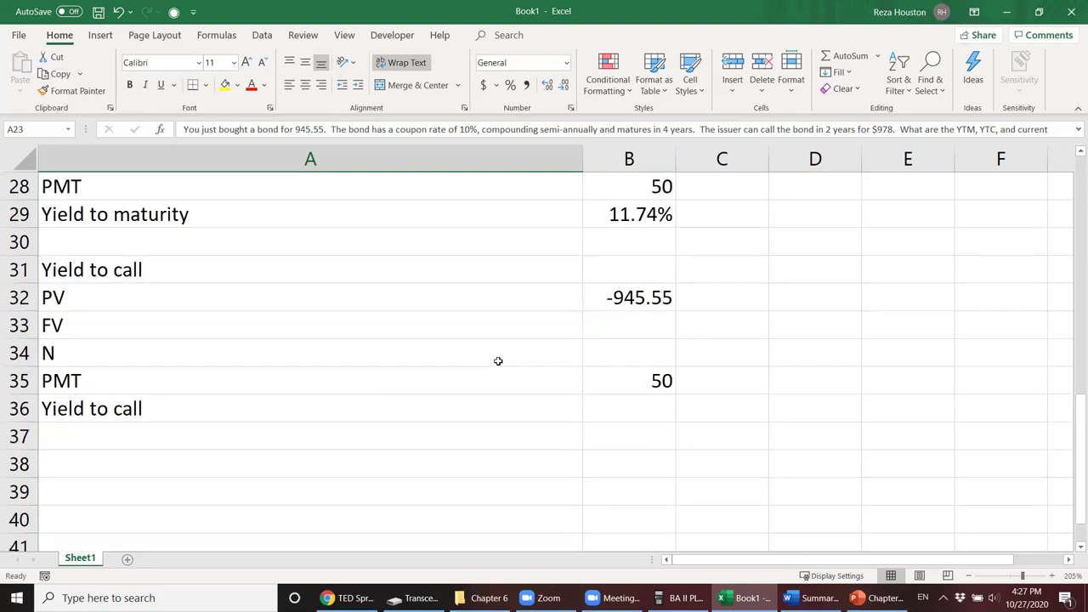
{"action": "left_click", "coordinate": [641, 248]}
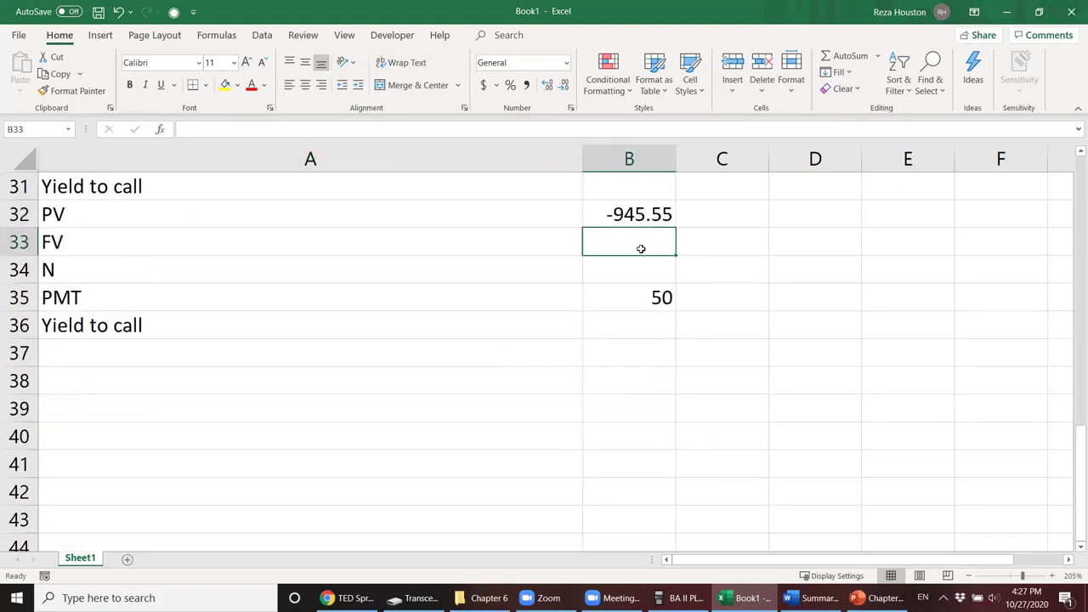
{"action": "type", "text": "978"}
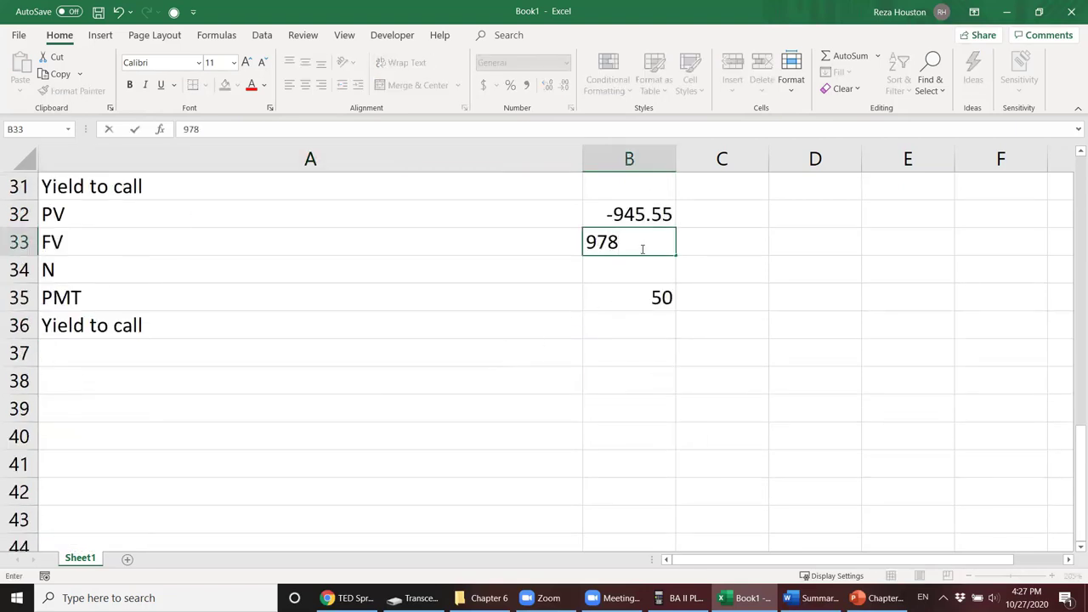
{"action": "key", "text": "Return"}
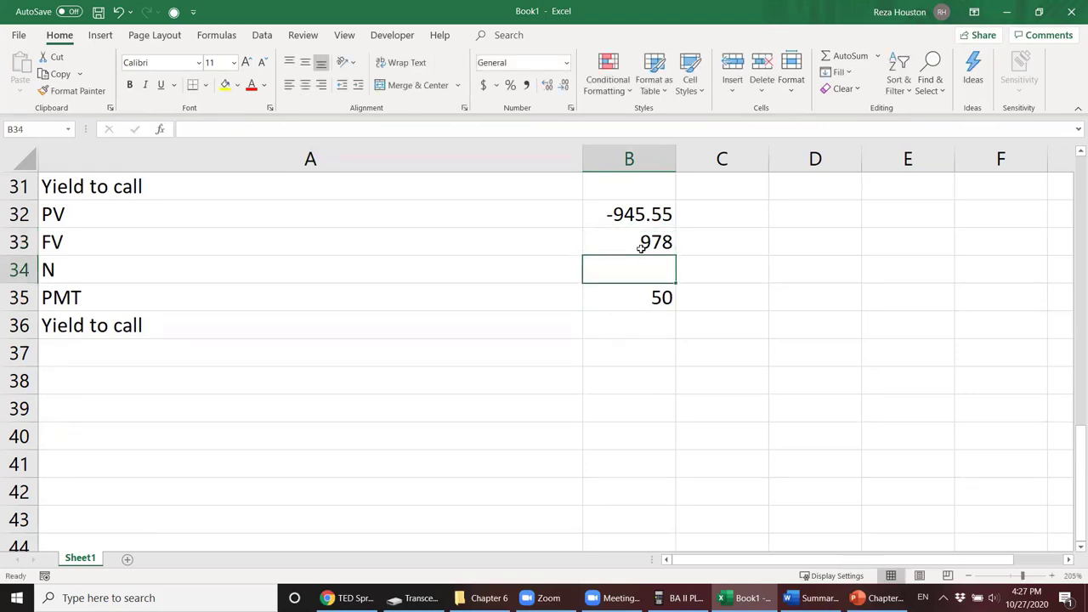
Step: Calculate the number of semi-annual periods until the call in cell B34 with =2*2
{"action": "type", "text": "="}
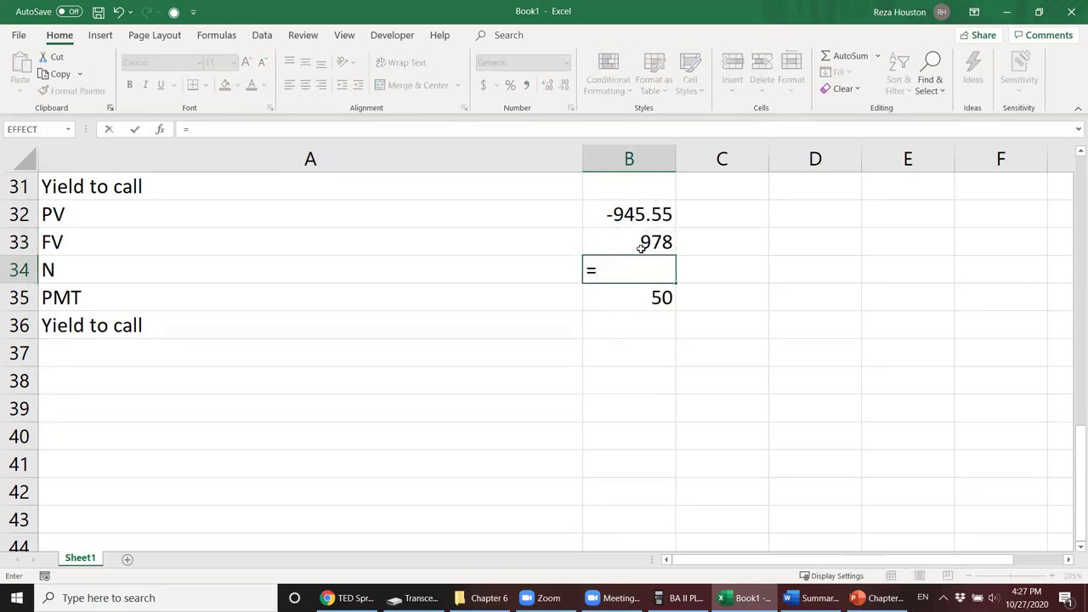
{"action": "type", "text": "2*2"}
{"action": "key", "text": "Return"}
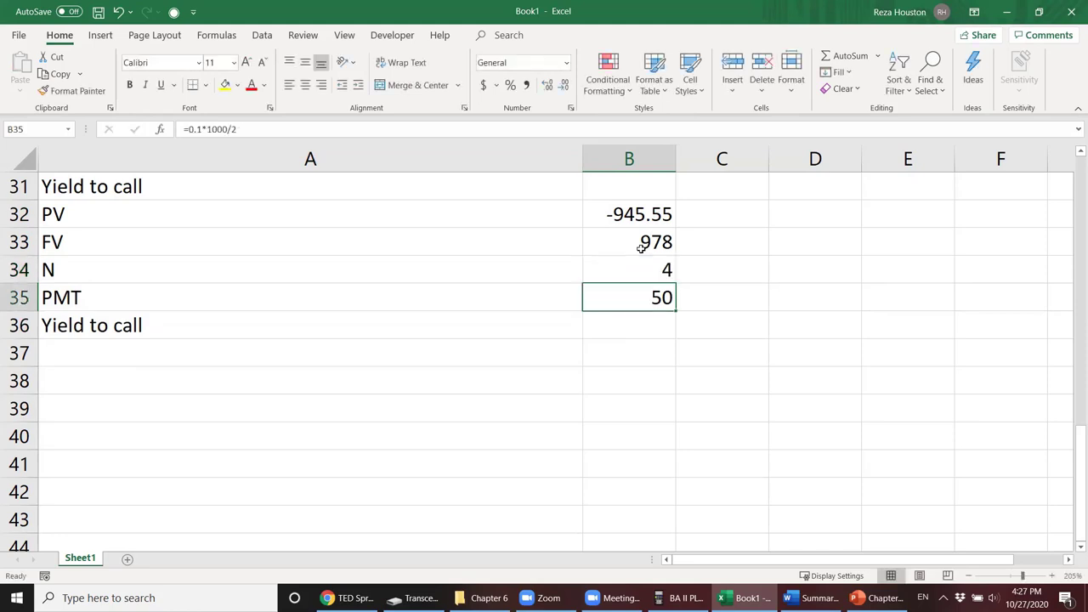
Step: Switch to the BA II Plus calculator and enter the yield-to-call inputs 978 as FV and 50 as PMT
{"action": "left_click", "coordinate": [637, 326]}
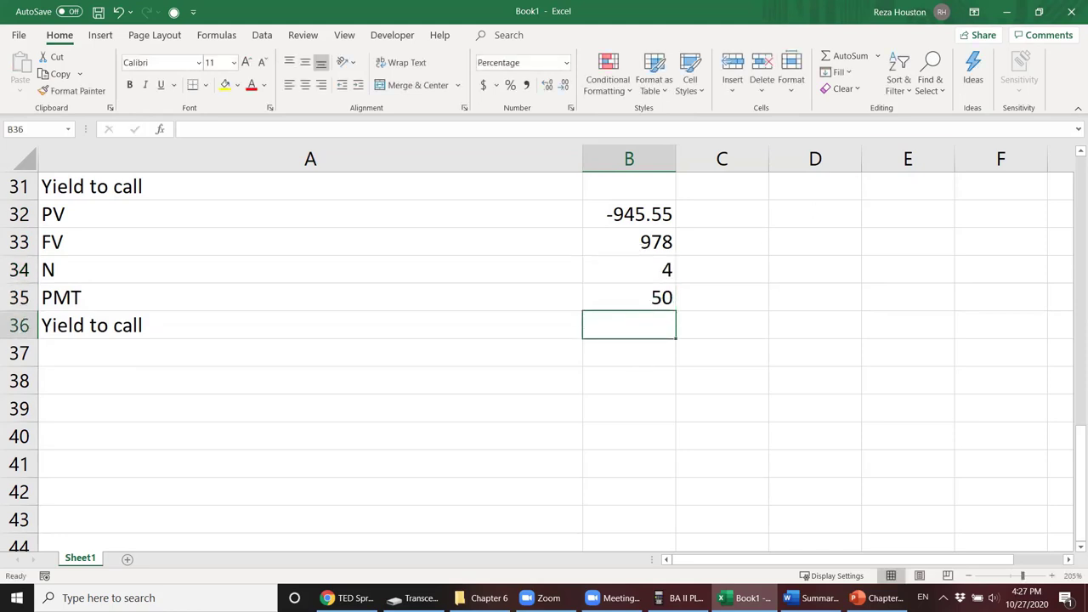
{"action": "key", "text": "alt+Tab"}
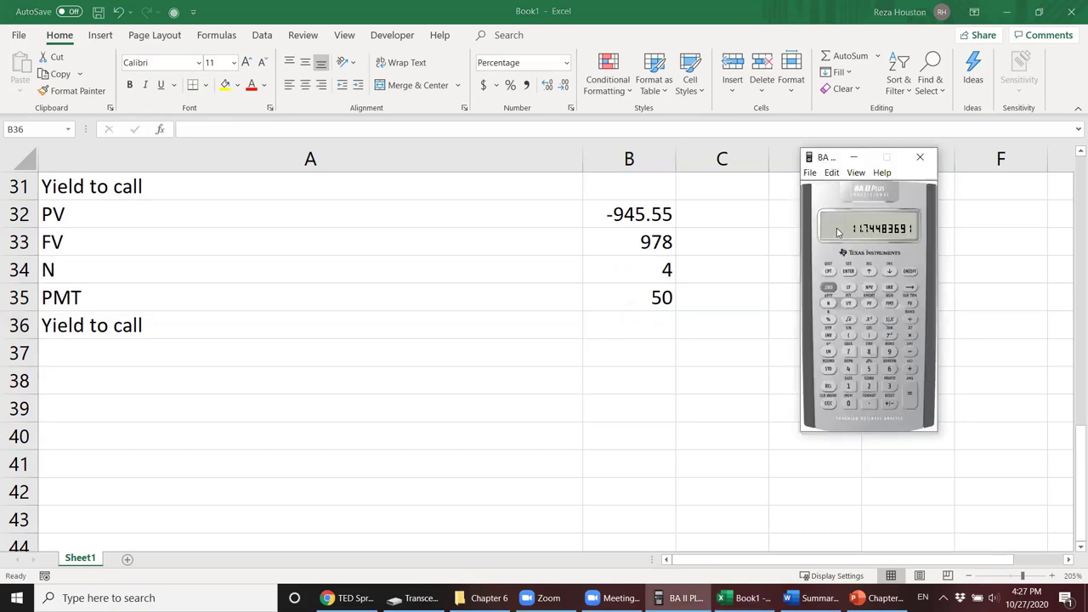
{"action": "left_click", "coordinate": [828, 404]}
{"action": "left_click", "coordinate": [889, 351]}
{"action": "left_click", "coordinate": [849, 351]}
{"action": "left_click", "coordinate": [869, 352]}
{"action": "left_click", "coordinate": [869, 369]}
{"action": "left_click", "coordinate": [849, 403]}
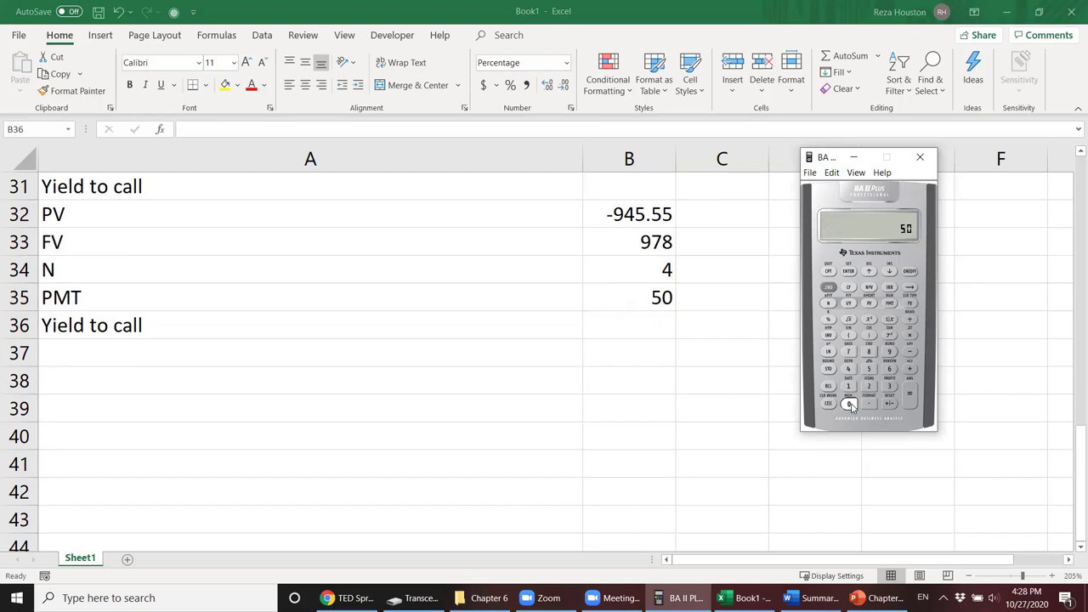
{"action": "left_click", "coordinate": [889, 303]}
Step: Enter -945.55 as PV and 4 as N on the calculator, and compute I/Y
{"action": "left_click", "coordinate": [889, 352]}
{"action": "left_click", "coordinate": [848, 369]}
{"action": "left_click", "coordinate": [869, 369]}
{"action": "left_click", "coordinate": [869, 369]}
{"action": "left_click", "coordinate": [869, 369]}
{"action": "left_click", "coordinate": [889, 403]}
{"action": "left_click", "coordinate": [867, 304]}
{"action": "left_click", "coordinate": [848, 370]}
{"action": "left_click", "coordinate": [828, 303]}
{"action": "left_click", "coordinate": [848, 304]}
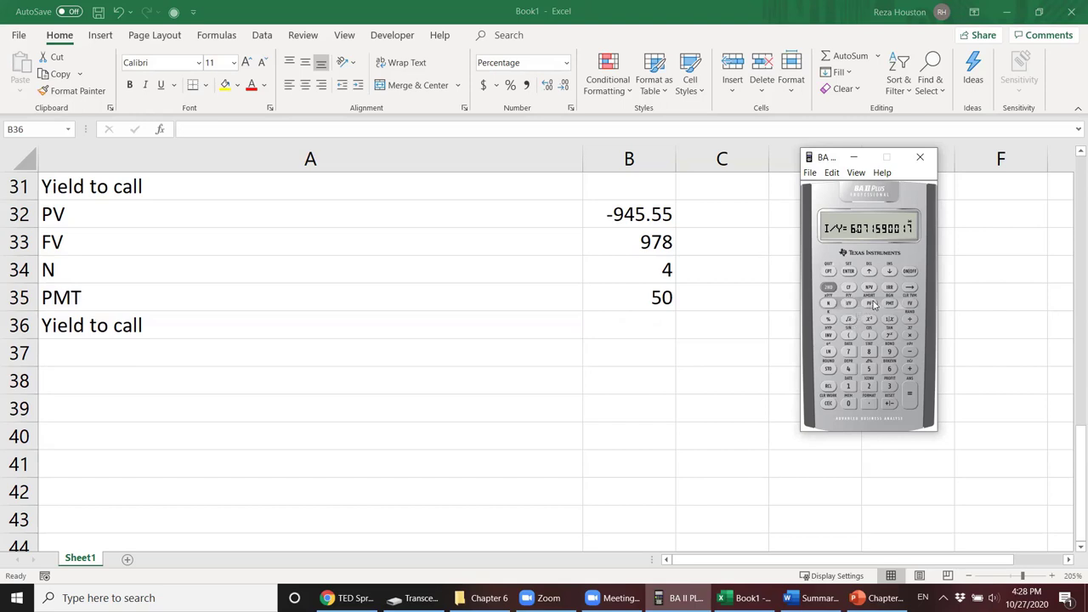
Step: Double the computed semi-annual rate on the calculator and enter 12.14% as the yield to call in cell B36
{"action": "left_click", "coordinate": [910, 337]}
{"action": "left_click", "coordinate": [868, 386]}
{"action": "left_click", "coordinate": [908, 394]}
{"action": "left_click", "coordinate": [853, 158]}
{"action": "left_click", "coordinate": [639, 320]}
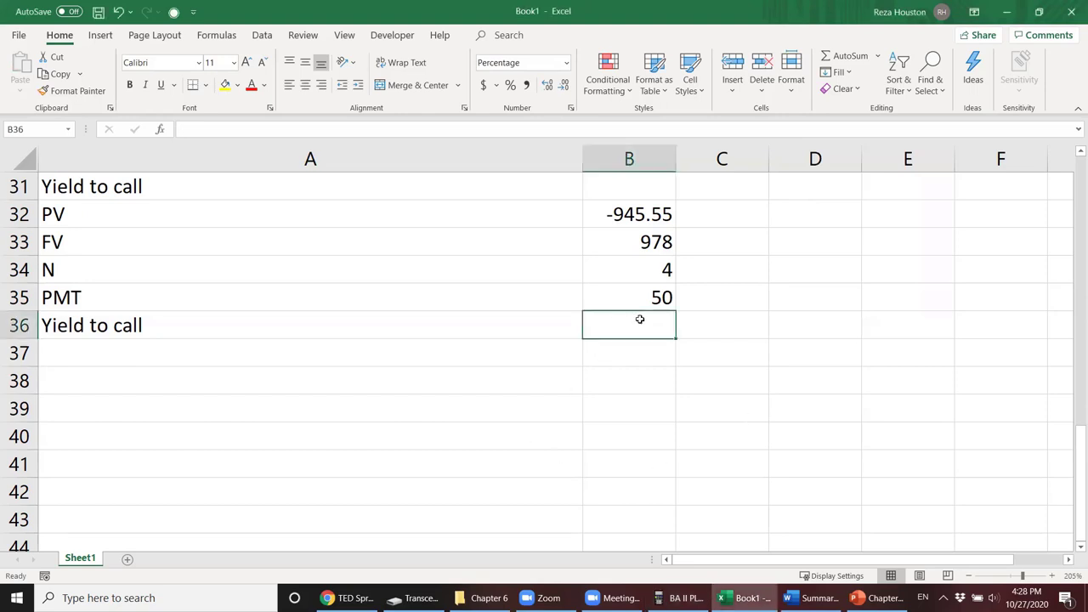
{"action": "type", "text": "12.14"}
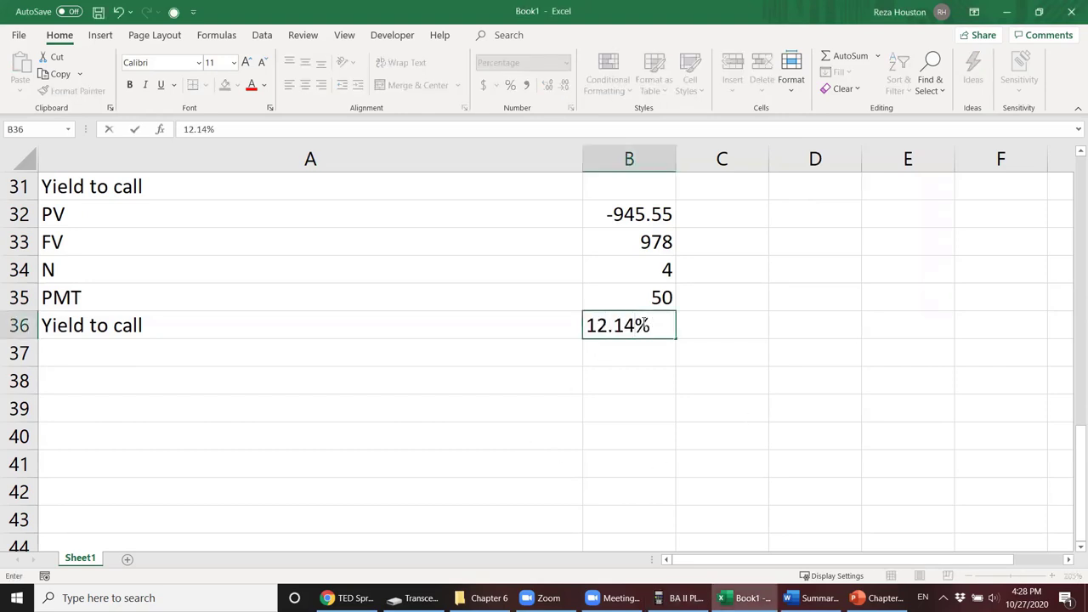
{"action": "key", "text": "Return"}
Step: Compare the yield to call with the yield to maturity and reread which yields the problem asks for
{"action": "scroll", "coordinate": [510, 319], "scroll_direction": "up", "scroll_amount": 2}
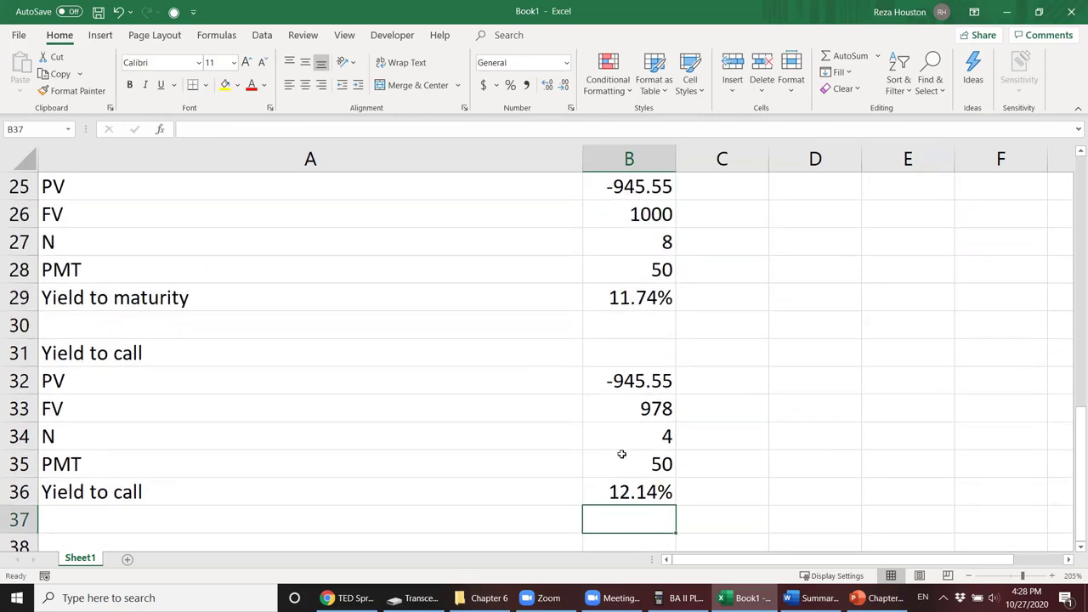
{"action": "left_click", "coordinate": [619, 491]}
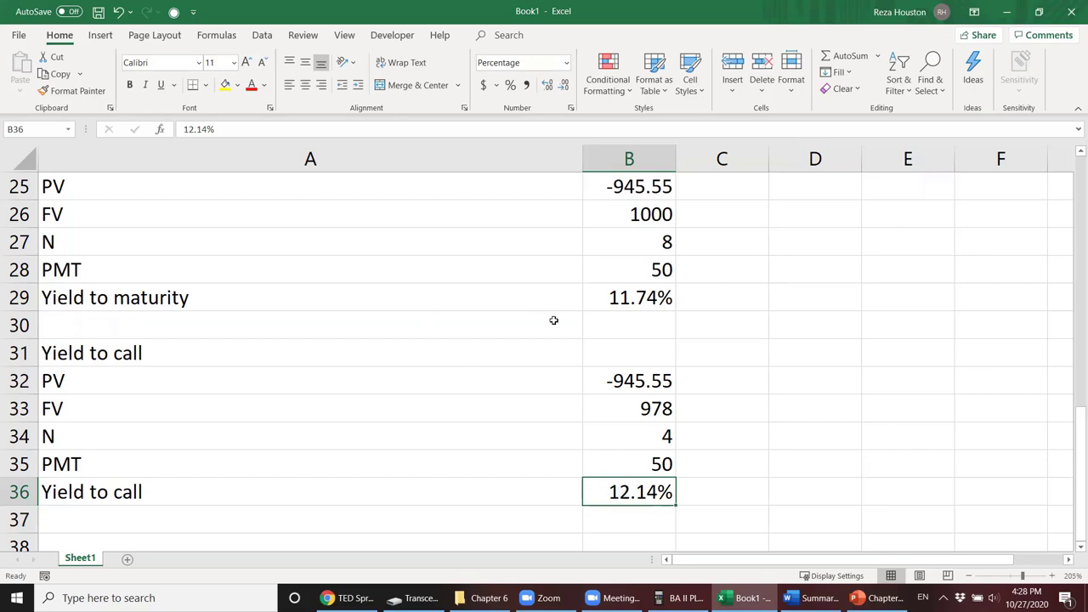
{"action": "left_click", "coordinate": [602, 296]}
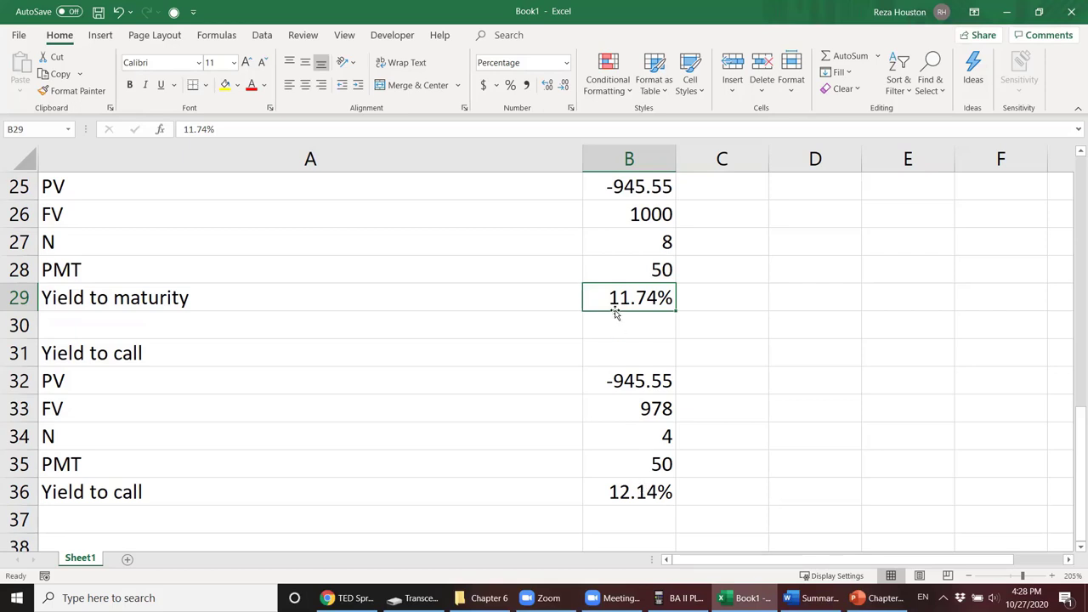
{"action": "scroll", "coordinate": [596, 338], "scroll_direction": "down", "scroll_amount": 1}
{"action": "scroll", "coordinate": [592, 342], "scroll_direction": "up", "scroll_amount": 3}
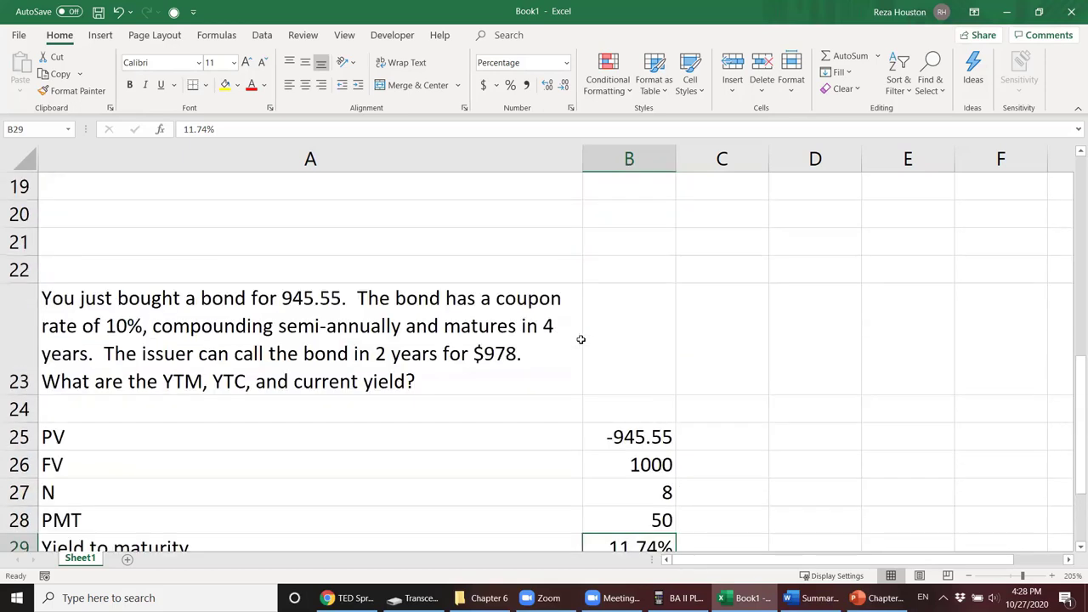
{"action": "left_click", "coordinate": [293, 381]}
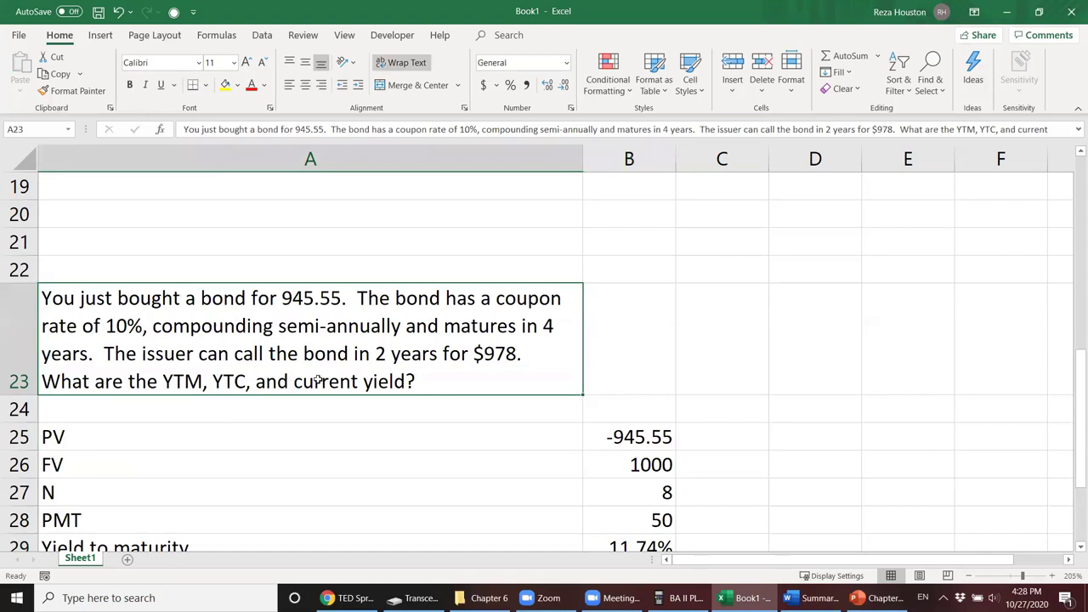
Step: Label cell A38 "Current yield" and write its definition "total coupon payments per year/price" in cell B38
{"action": "scroll", "coordinate": [445, 358], "scroll_direction": "down", "scroll_amount": 5}
{"action": "scroll", "coordinate": [444, 360], "scroll_direction": "down", "scroll_amount": 1}
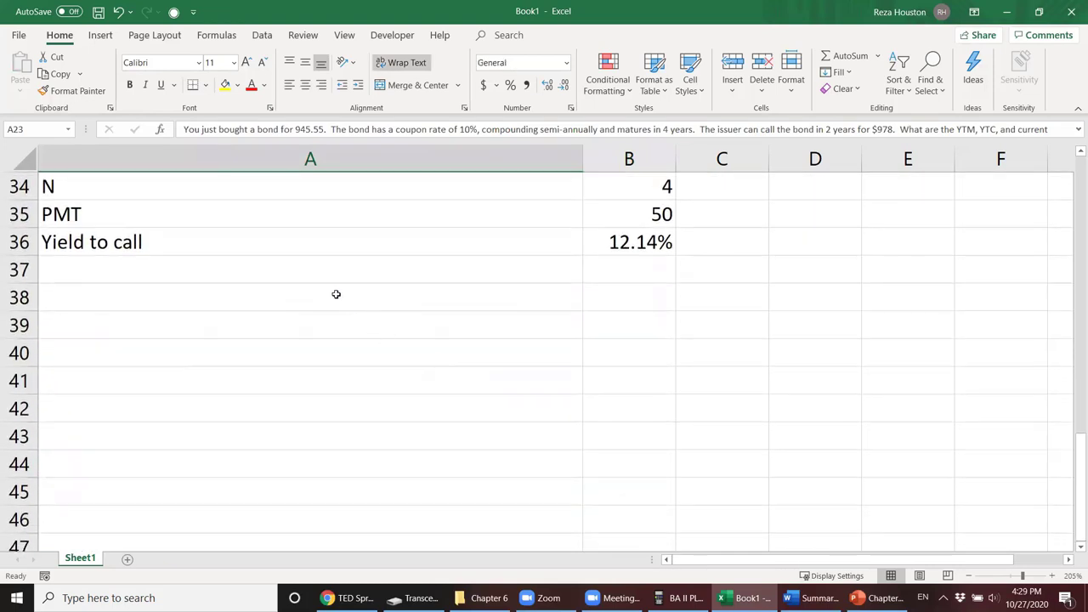
{"action": "left_click", "coordinate": [336, 294]}
{"action": "type", "text": "Current yield"}
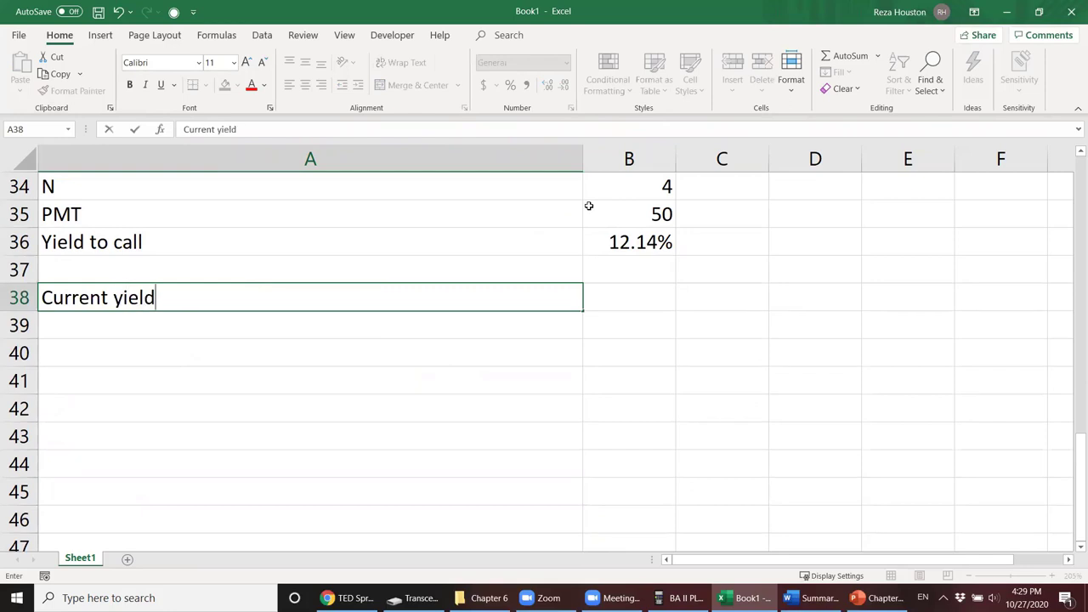
{"action": "key", "text": "Tab"}
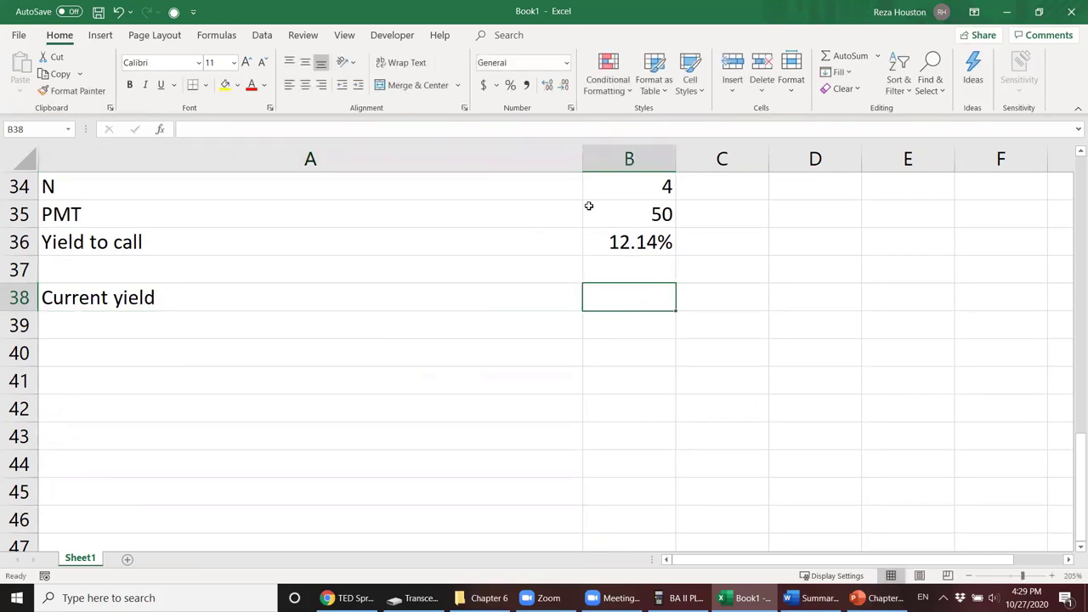
{"action": "type", "text": "total comp"}
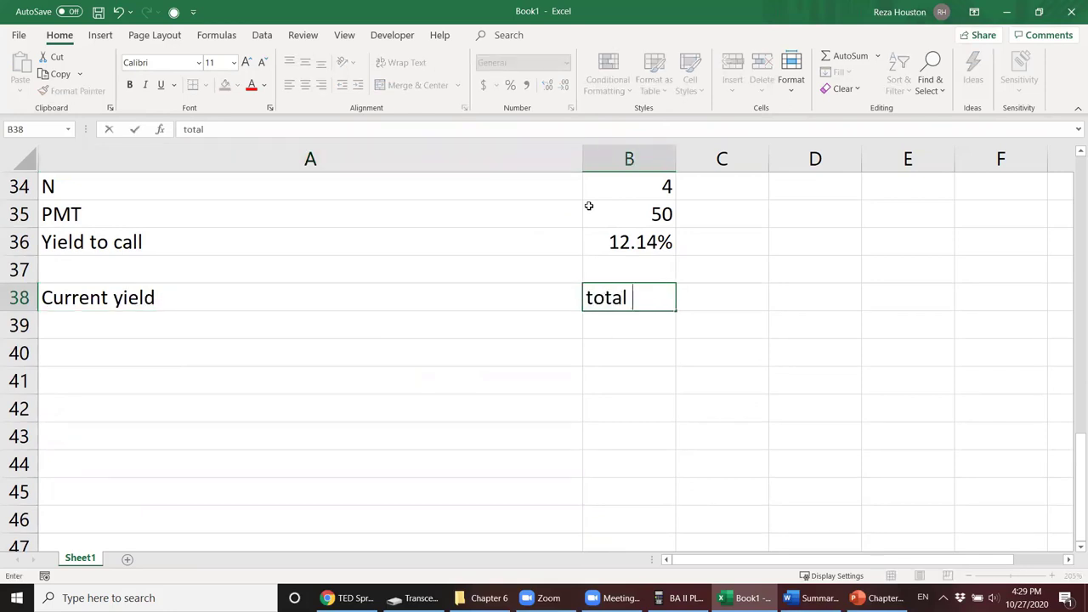
{"action": "key", "text": "BackSpace"}
{"action": "key", "text": "BackSpace"}
{"action": "type", "text": "upon payments"}
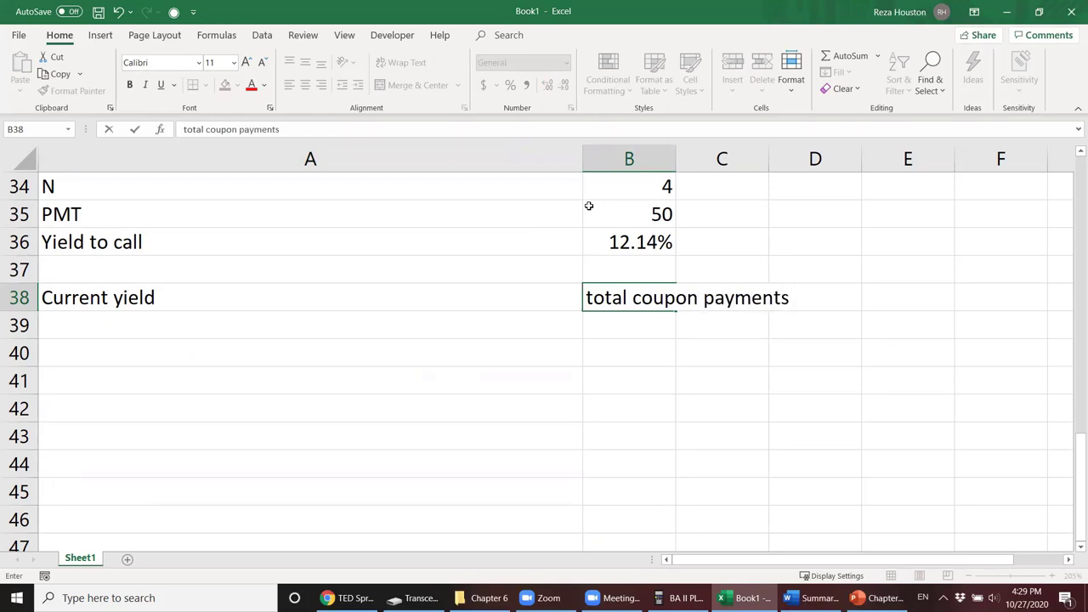
{"action": "type", "text": " per year/"}
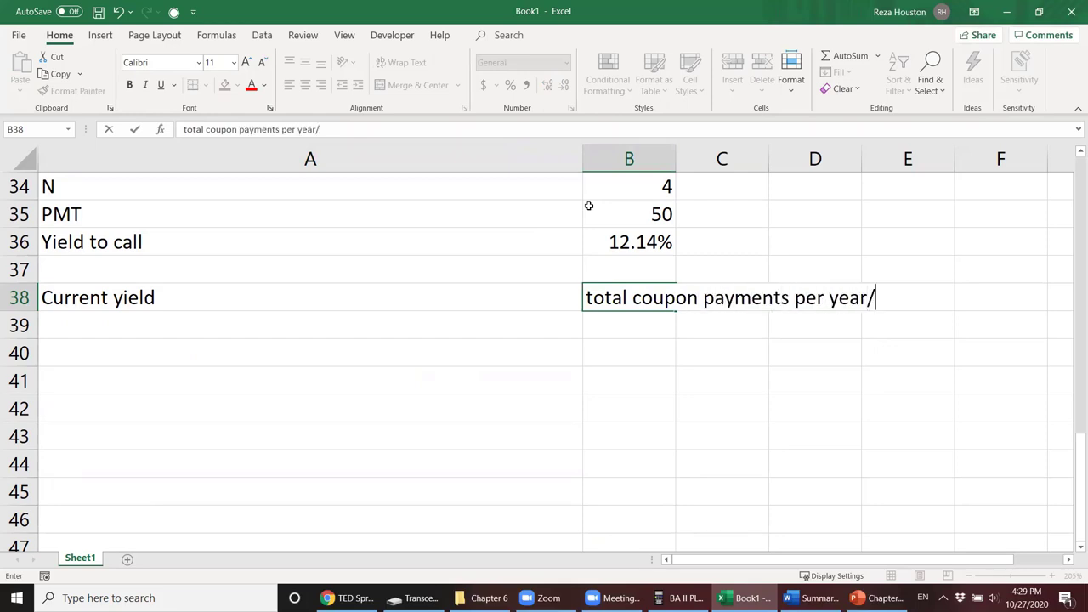
{"action": "type", "text": "price"}
{"action": "key", "text": "Return"}
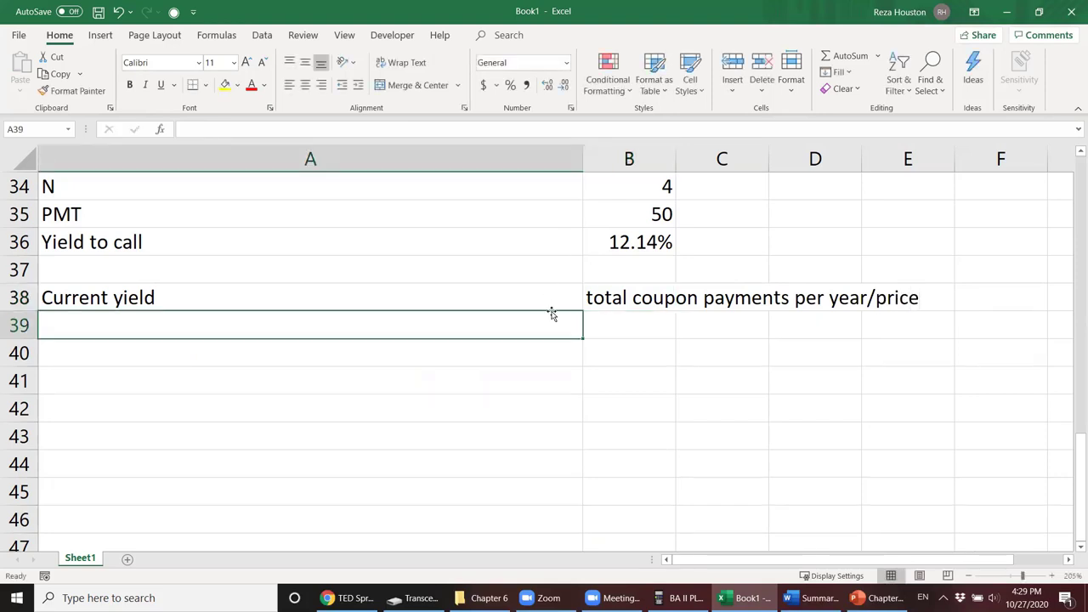
Step: Add a "Price" row in A39 with the value 945.55 in B39
{"action": "type", "text": "Price"}
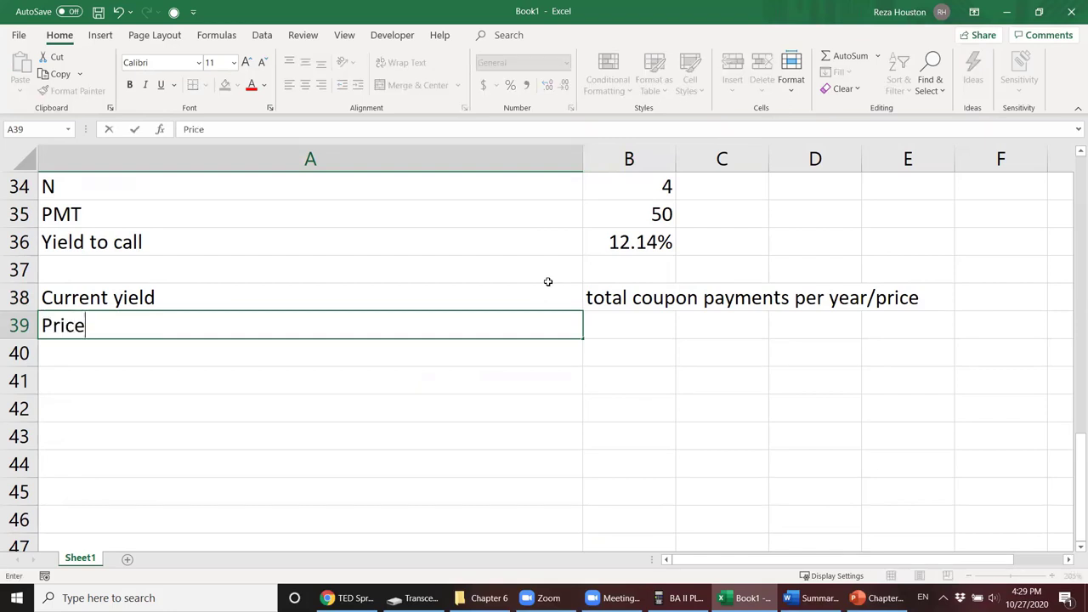
{"action": "key", "text": "Tab"}
{"action": "type", "text": "945.55"}
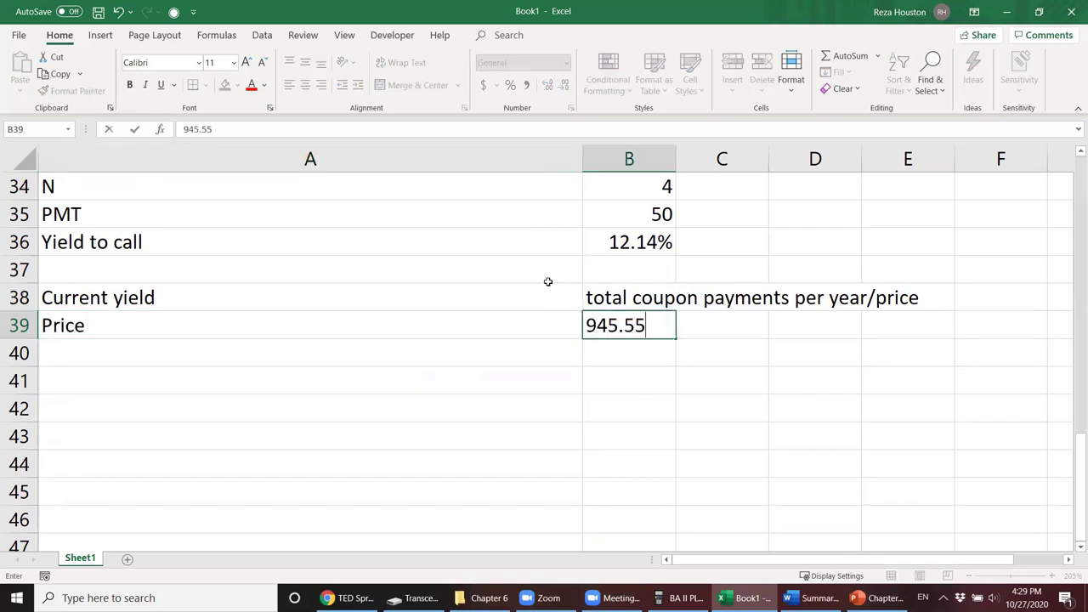
{"action": "key", "text": "Return"}
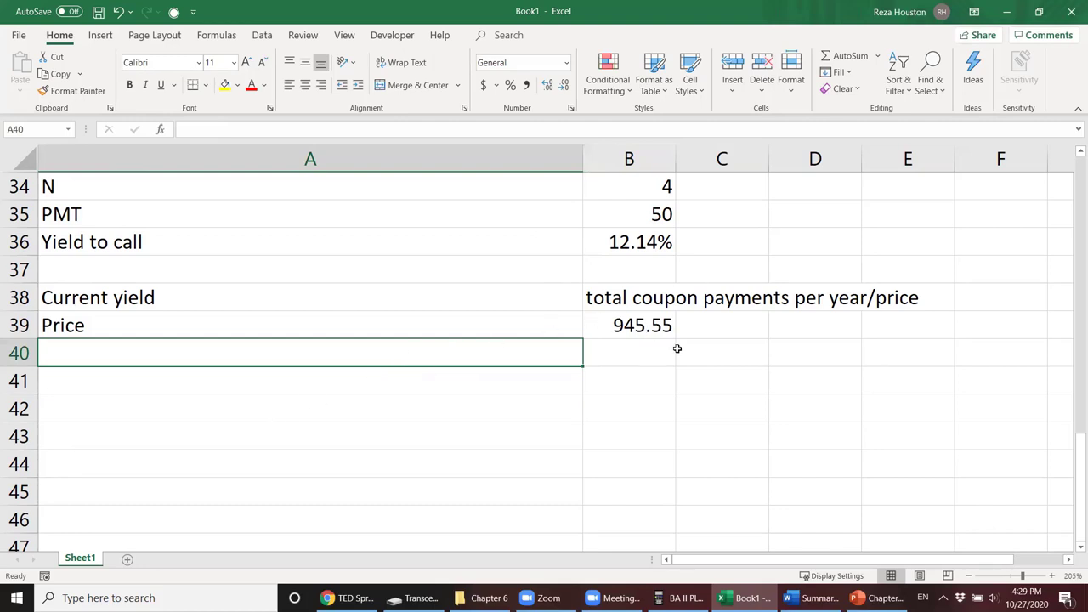
Step: Add a "Total payments per year" row in A40 and calculate it in B40 with =.1*1000
{"action": "type", "text": "Total payment"}
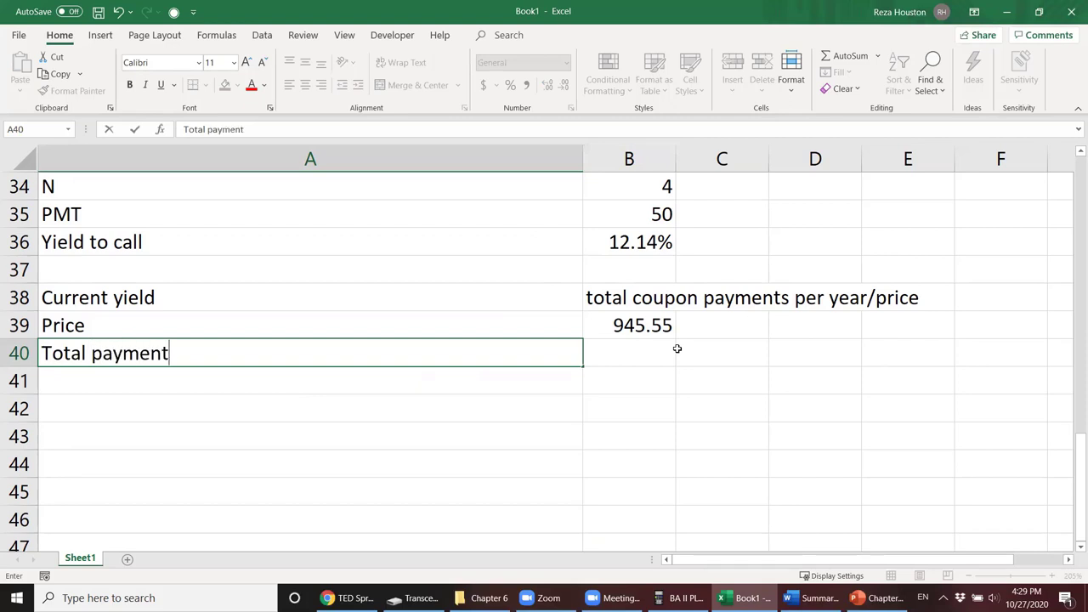
{"action": "type", "text": "s per year"}
{"action": "key", "text": "Tab"}
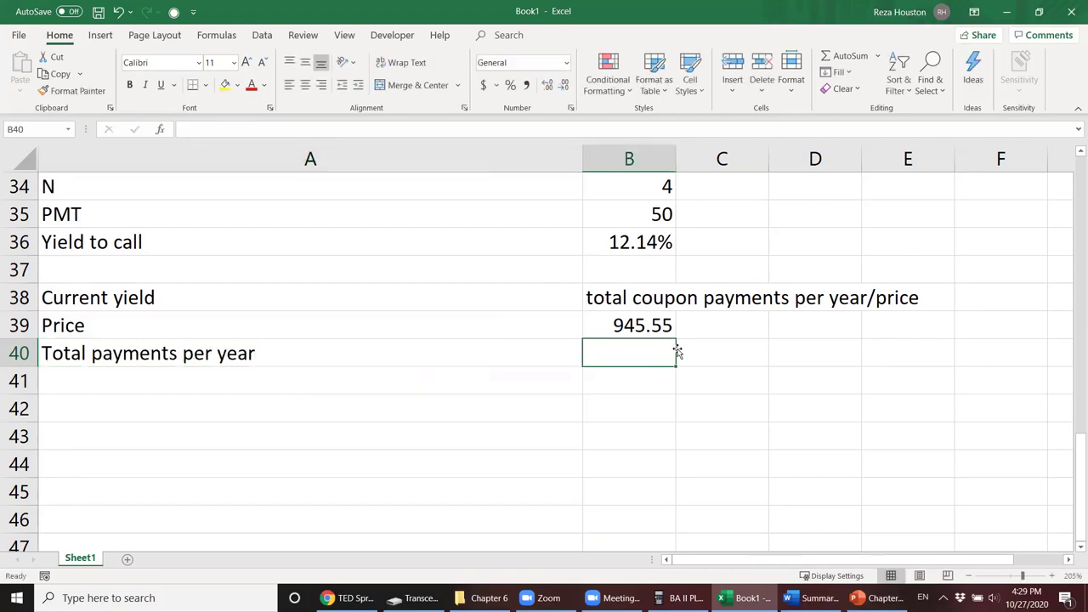
{"action": "type", "text": "=.1"}
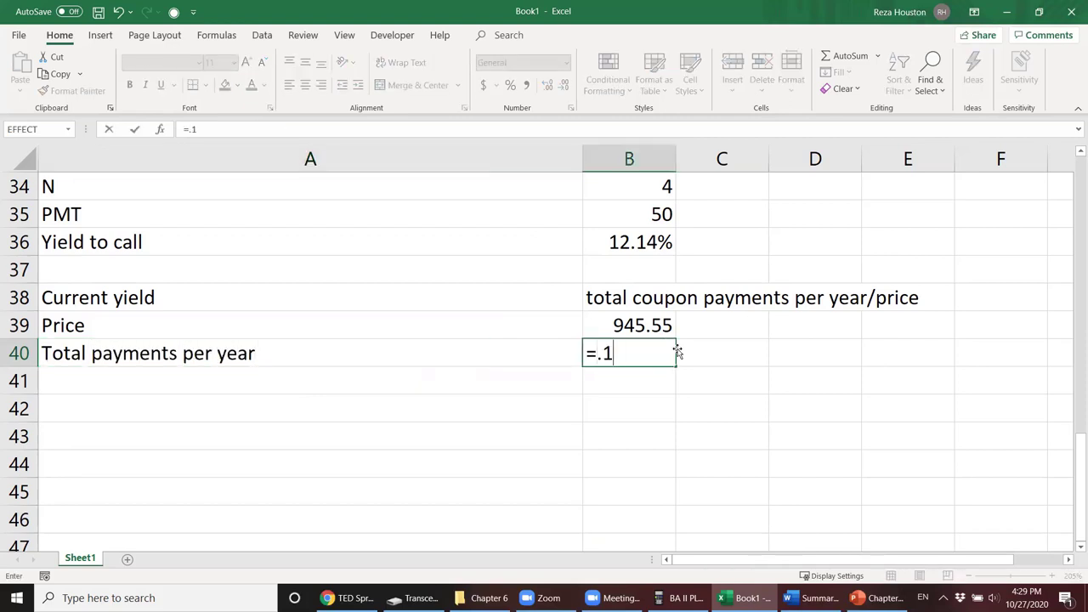
{"action": "type", "text": "*1000"}
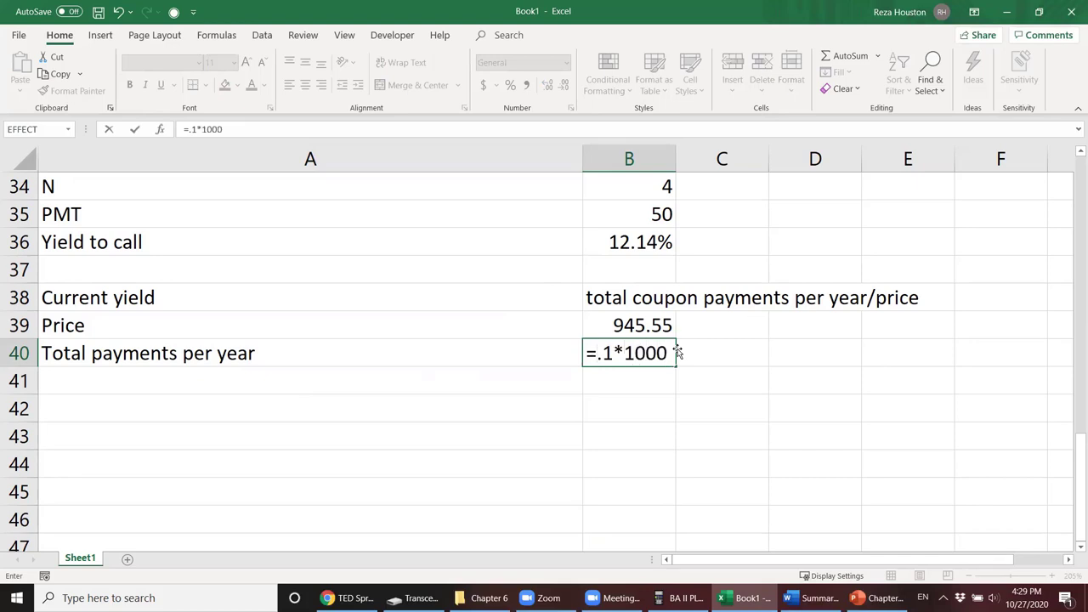
{"action": "key", "text": "Return"}
{"action": "left_click", "coordinate": [666, 355]}
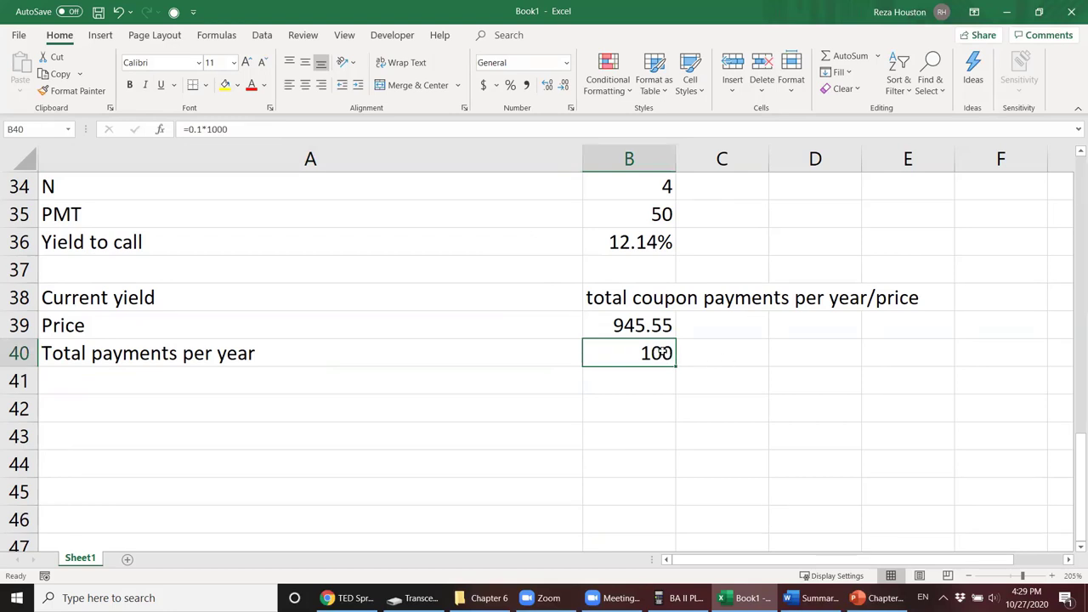
Step: Label cell A41 "Current yield" and calculate it in B41 with =B40/B39
{"action": "left_click", "coordinate": [475, 378]}
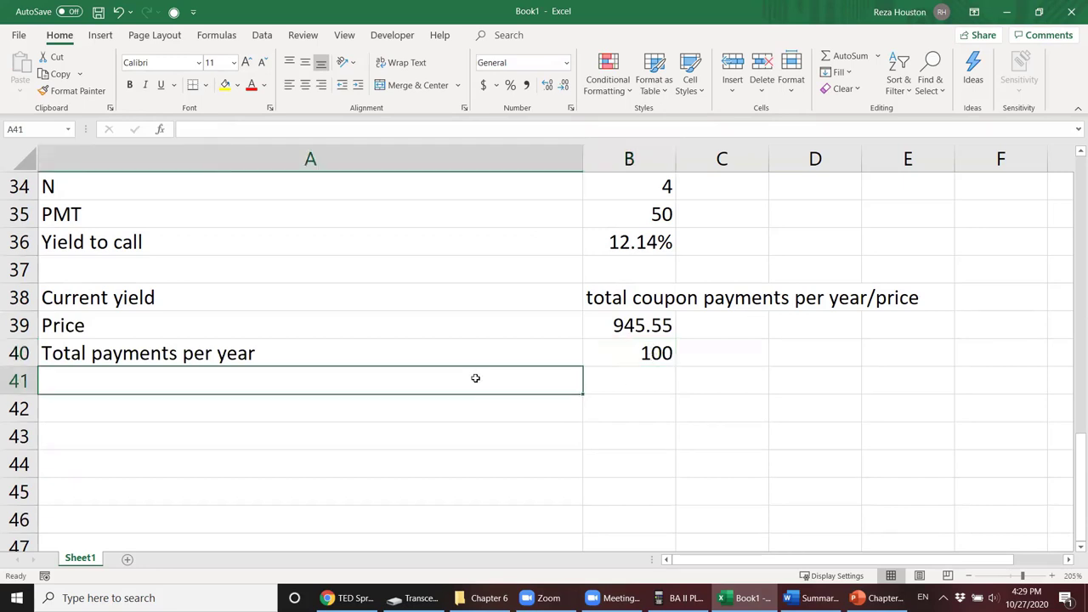
{"action": "type", "text": "Current yield"}
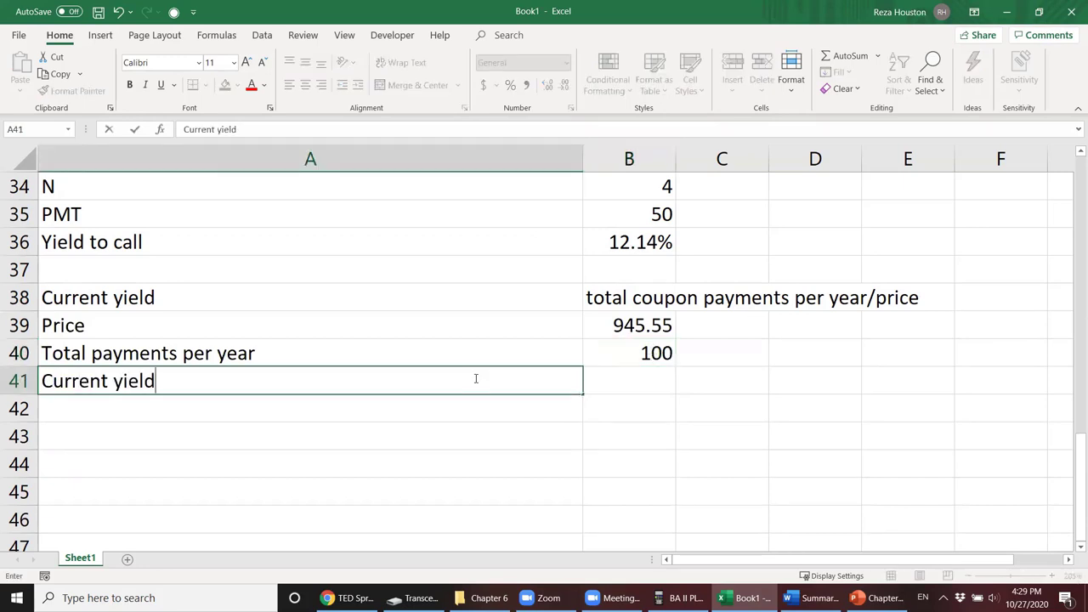
{"action": "key", "text": "Tab"}
{"action": "type", "text": "="}
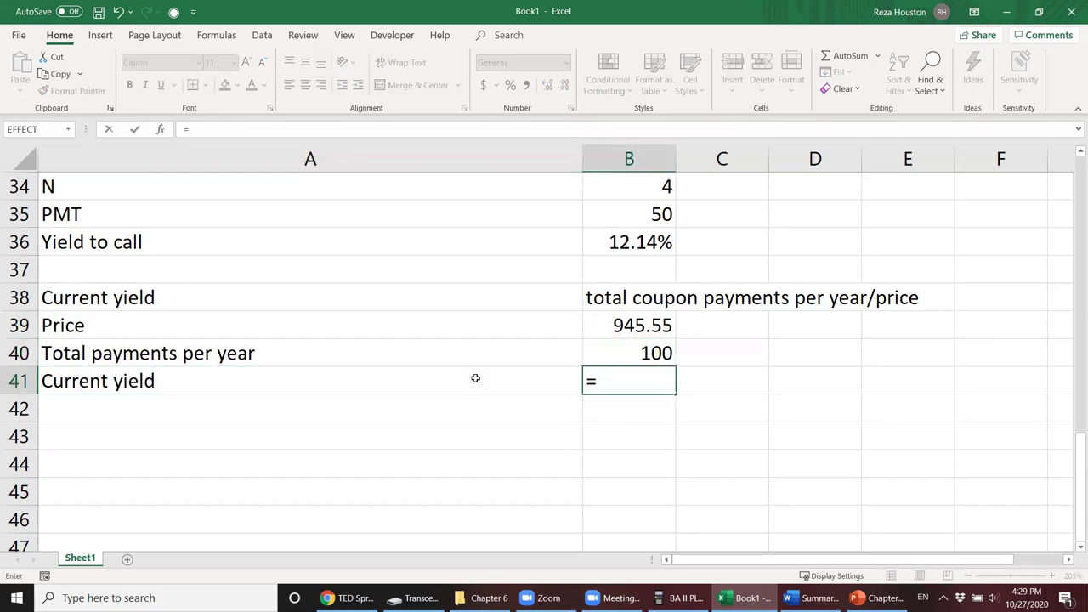
{"action": "key", "text": "Up"}
{"action": "type", "text": "/"}
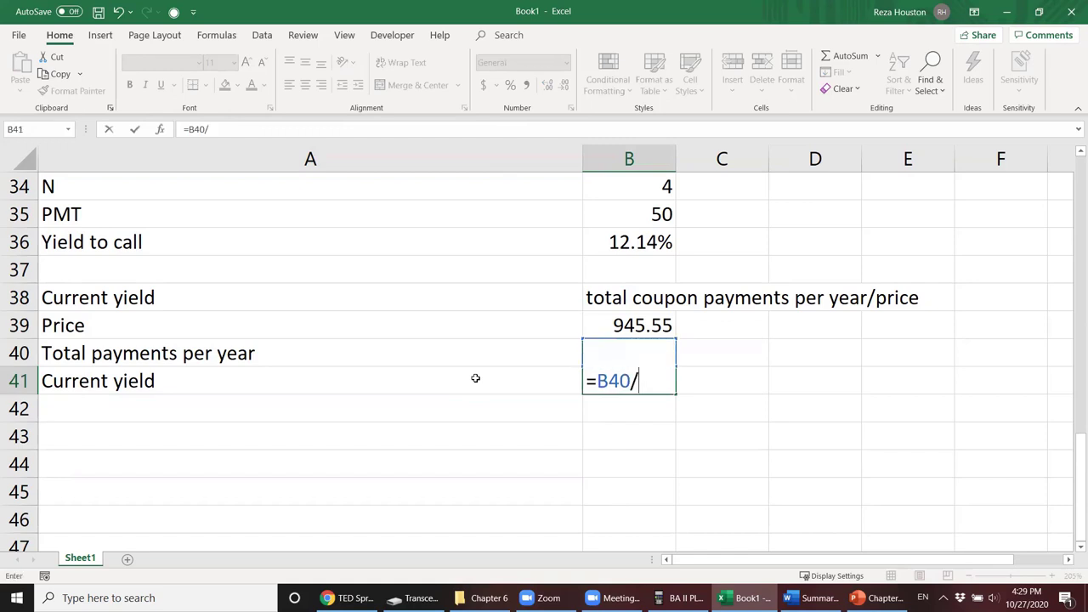
{"action": "left_click", "coordinate": [619, 324]}
{"action": "key", "text": "Return"}
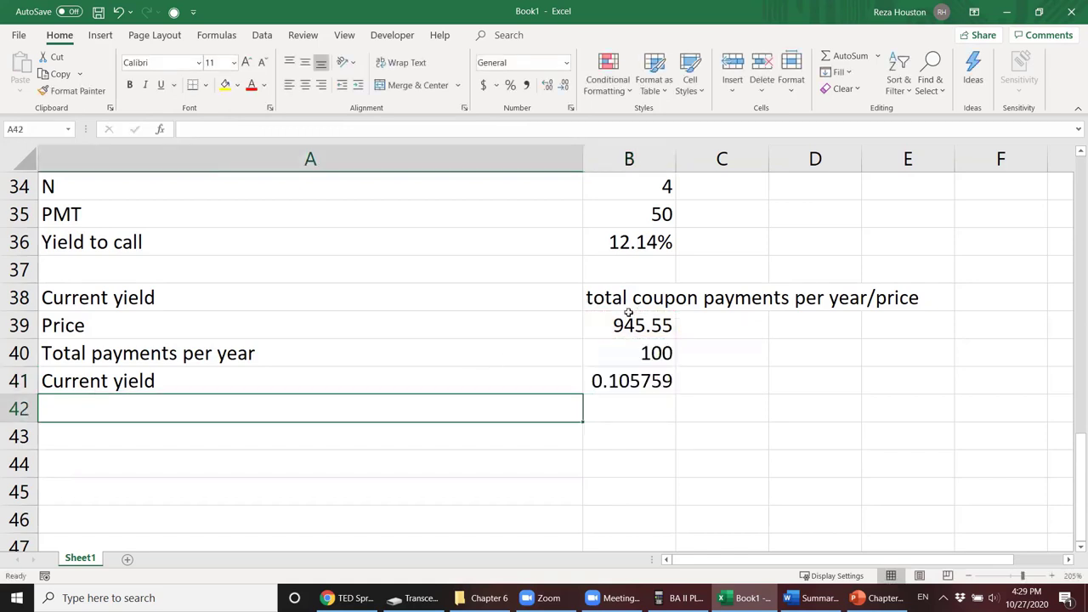
Step: Format the current yield in B41 as a percentage with two decimal places
{"action": "left_click", "coordinate": [625, 380]}
{"action": "left_click", "coordinate": [510, 85]}
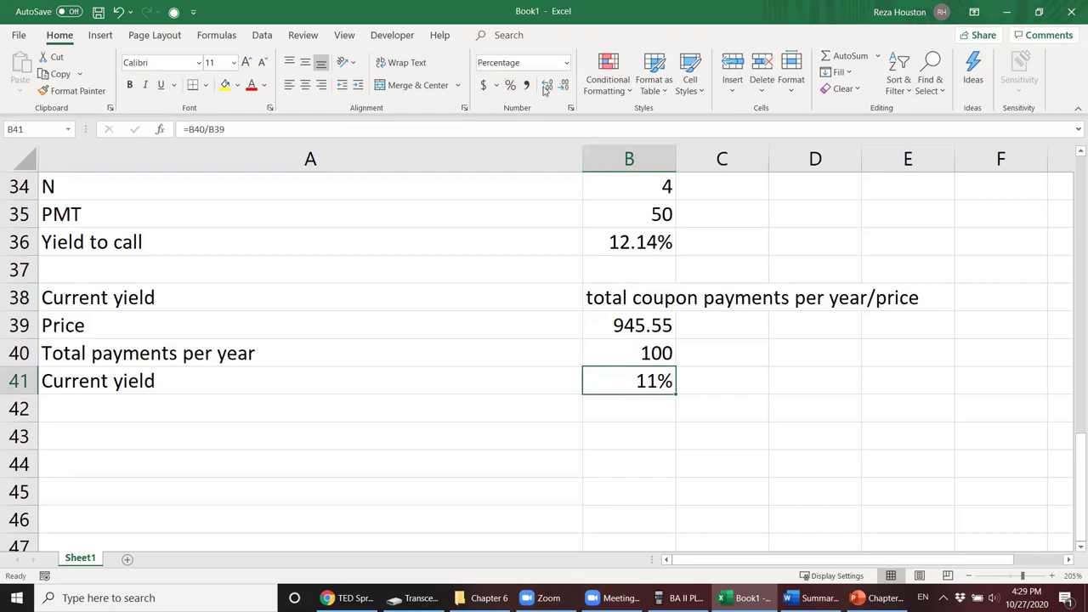
{"action": "left_click", "coordinate": [549, 85]}
{"action": "left_click", "coordinate": [548, 86]}
Step: Switch to the Word exam topic summary and select the Chapter 6 line about junk bonds and bond ratings
{"action": "left_click", "coordinate": [812, 597]}
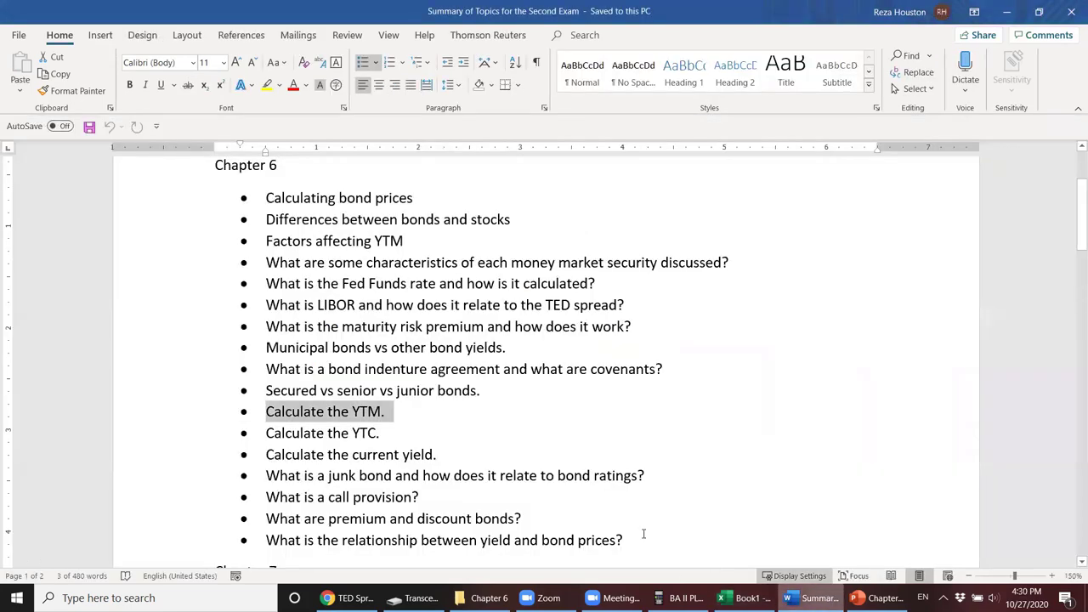
{"action": "scroll", "coordinate": [382, 412], "scroll_direction": "down", "scroll_amount": 4}
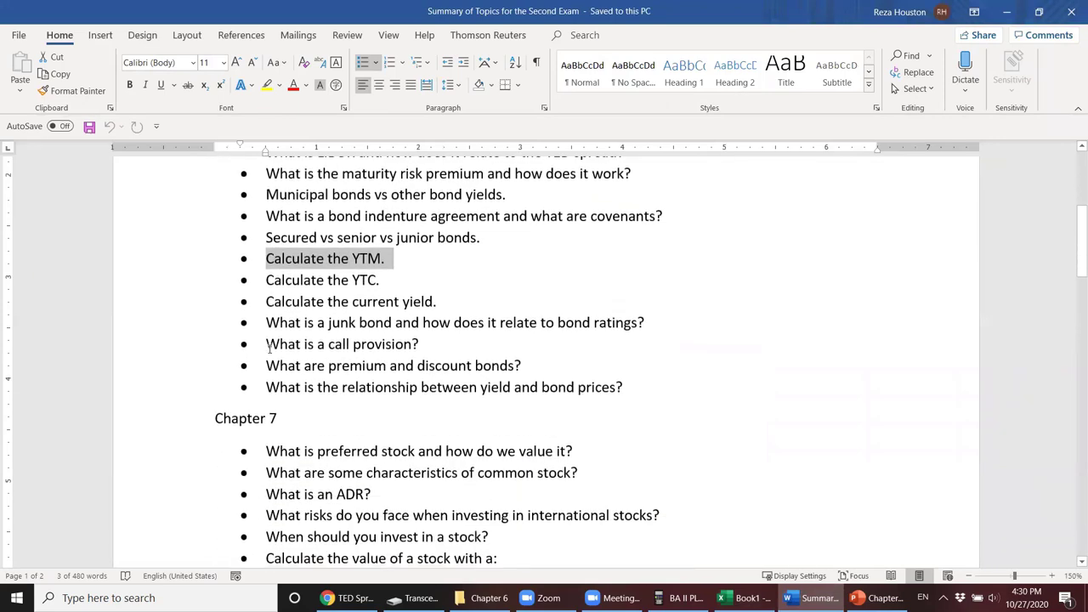
{"action": "left_click", "coordinate": [189, 328]}
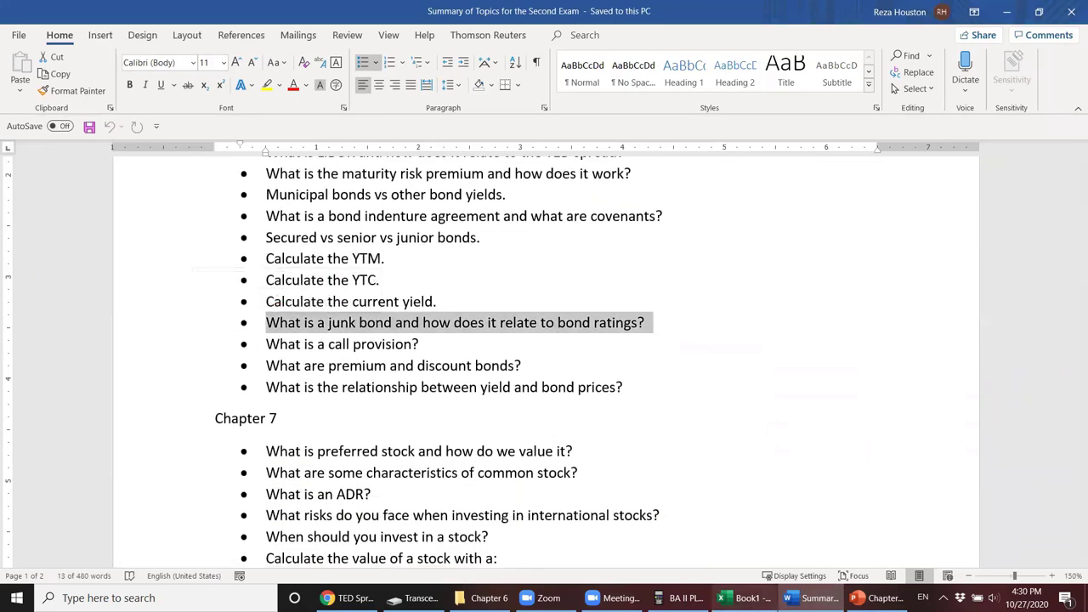
Step: Find the S&P and Moody's rating table slide in the Chapter 6 PowerPoint deck and check it against the junk bond topic in Word
{"action": "left_click", "coordinate": [879, 598]}
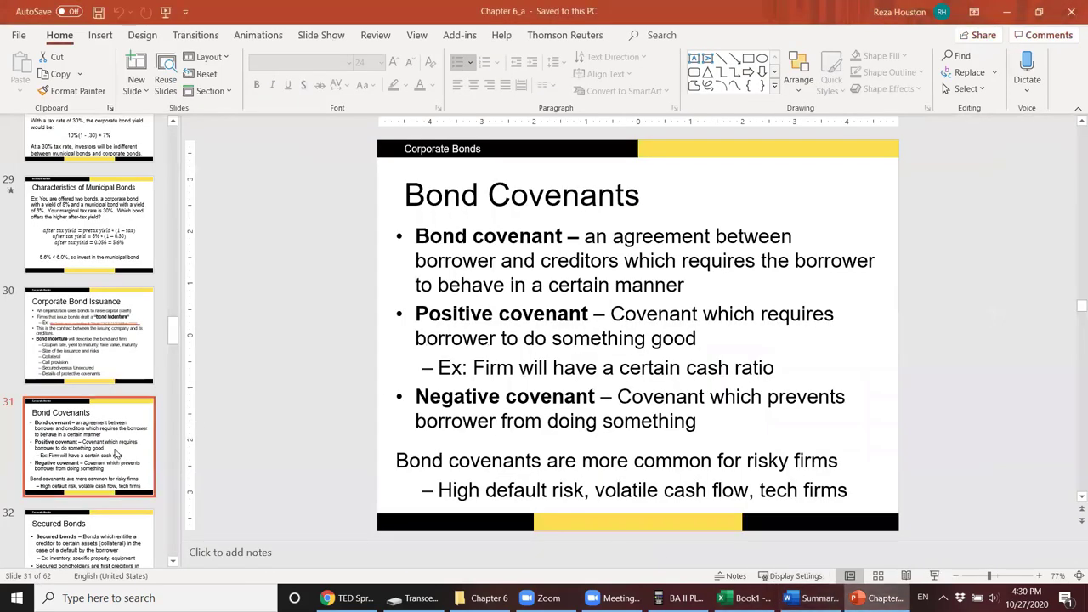
{"action": "key", "text": "Down"}
{"action": "key", "text": "Down"}
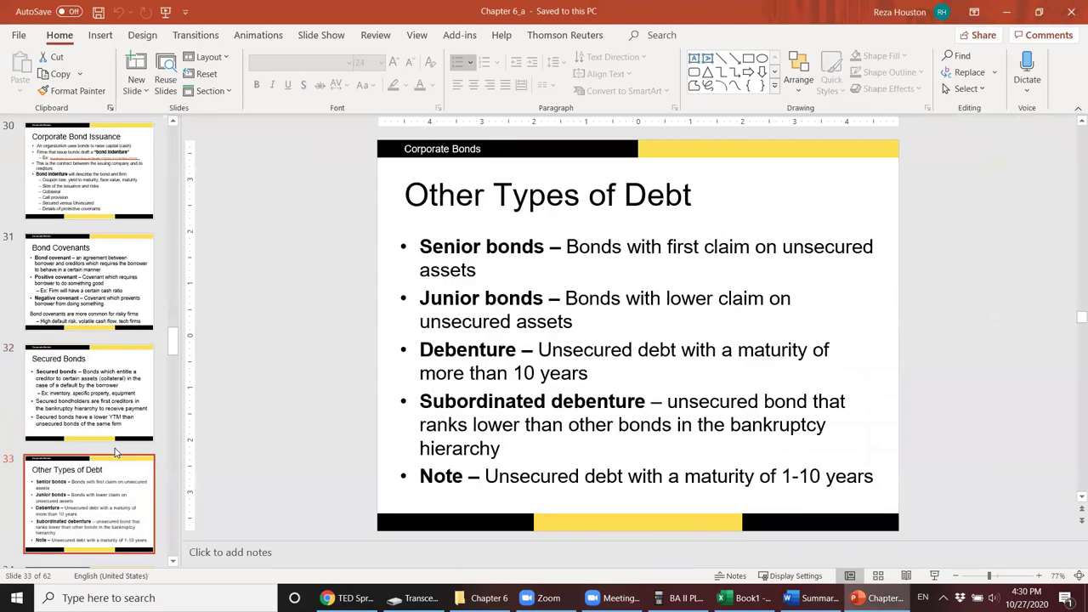
{"action": "key", "text": "Down"}
{"action": "key", "text": "Down"}
{"action": "key", "text": "Down"}
{"action": "key", "text": "Down"}
{"action": "key", "text": "Down"}
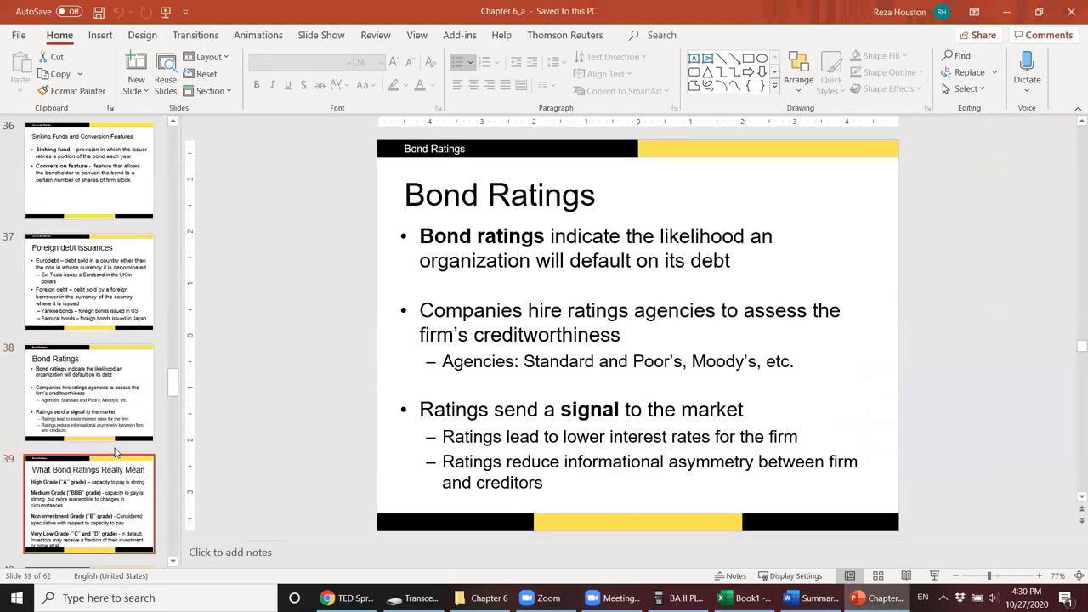
{"action": "key", "text": "Down"}
{"action": "key", "text": "Up"}
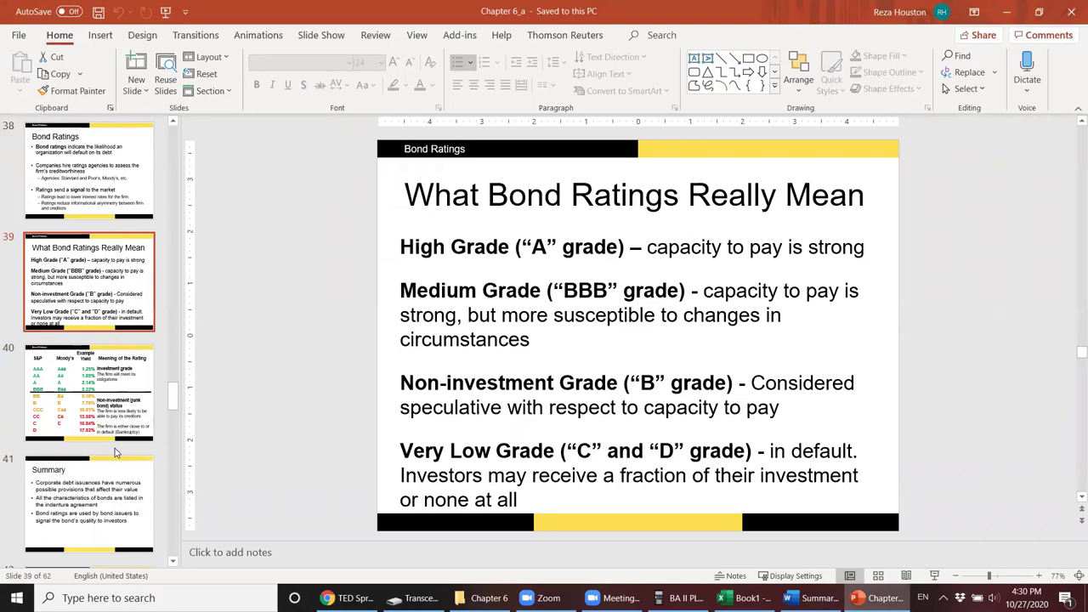
{"action": "key", "text": "Down"}
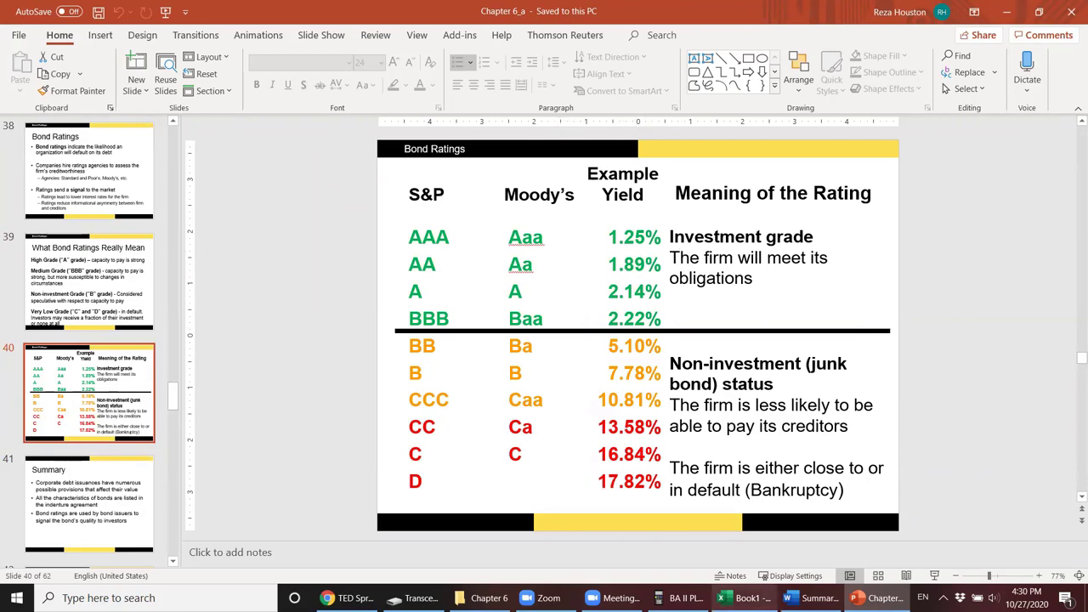
{"action": "left_click", "coordinate": [812, 597]}
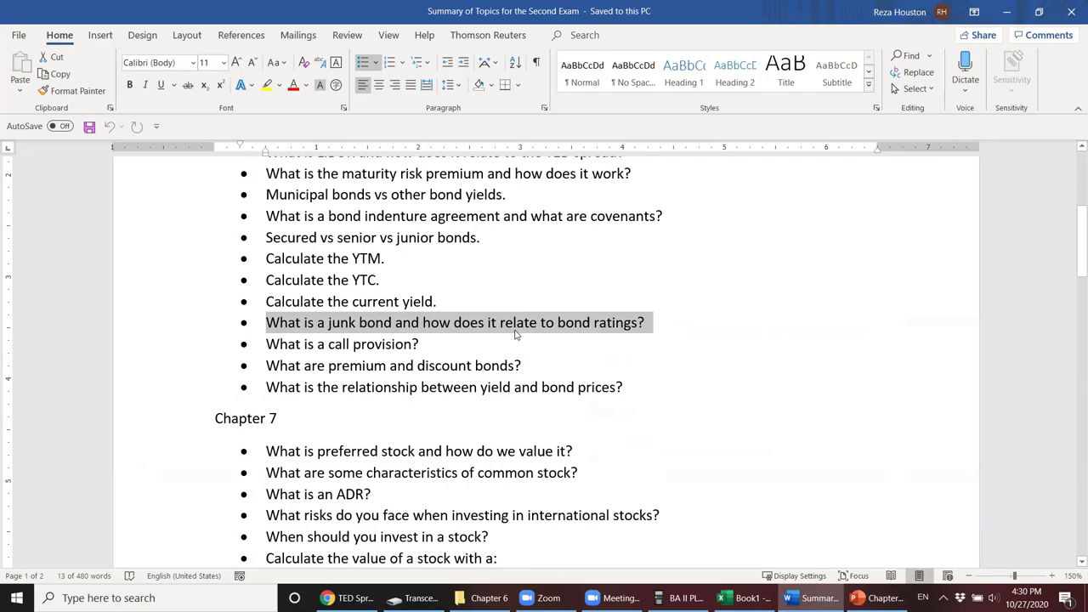
{"action": "left_click", "coordinate": [876, 598]}
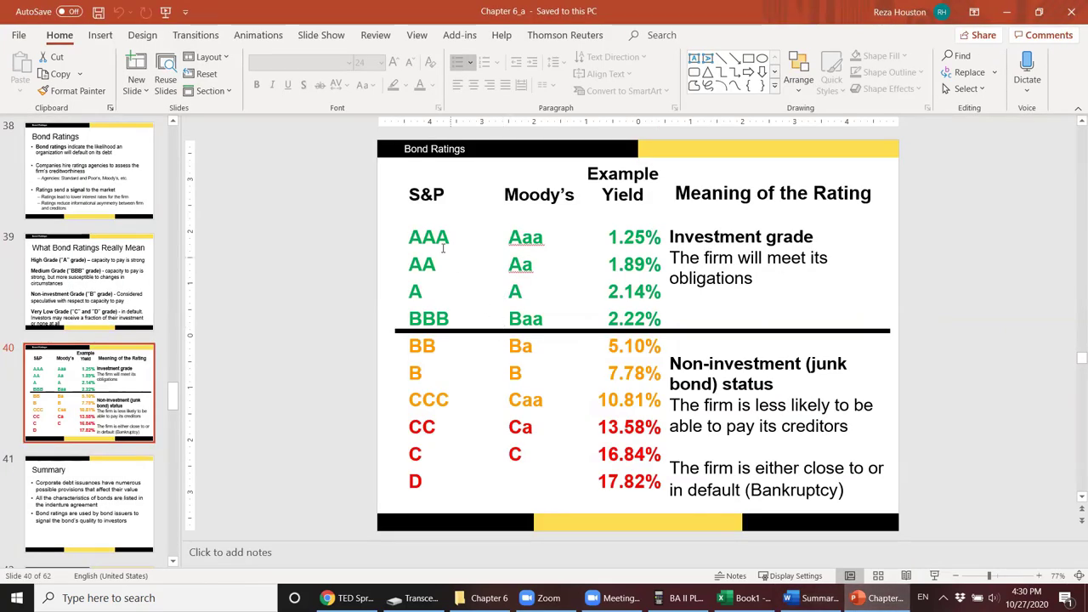
Step: Highlight the S&P ratings AAA to BBB, both agency names, and the top Aaa and AAA ratings in the slide's table
{"action": "left_click_drag", "start_coordinate": [409, 236], "coordinate": [597, 315]}
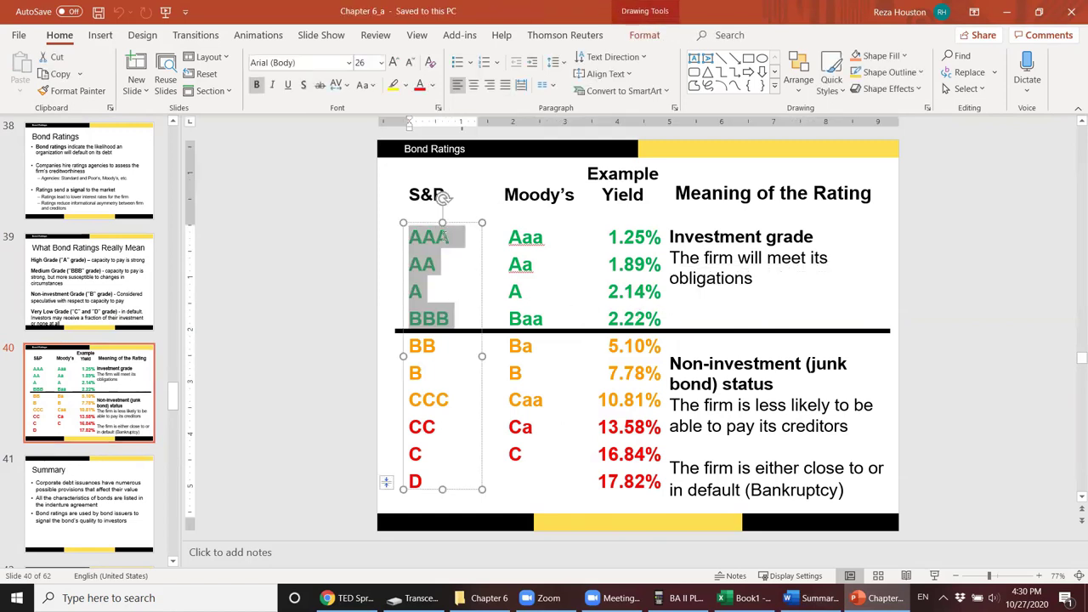
{"action": "left_click", "coordinate": [440, 239]}
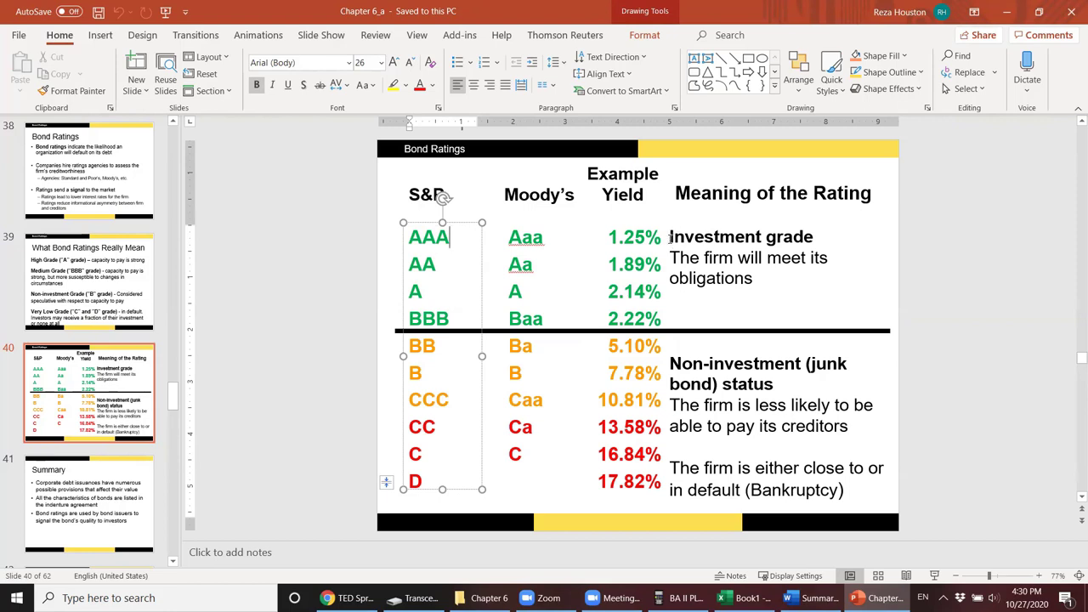
{"action": "double_click", "coordinate": [523, 193]}
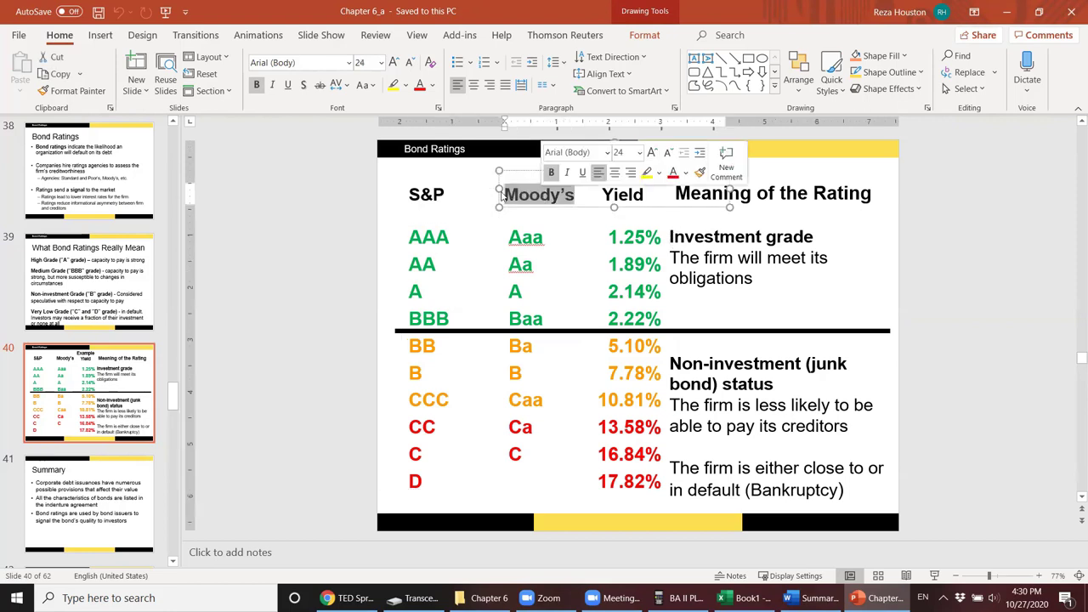
{"action": "double_click", "coordinate": [428, 194]}
{"action": "left_click", "coordinate": [445, 199]}
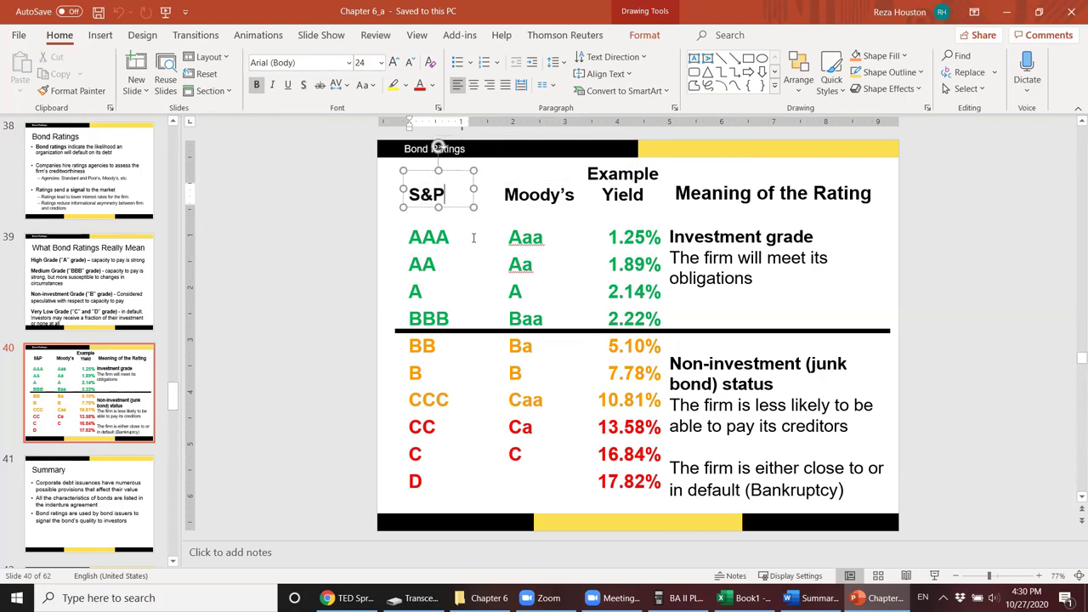
{"action": "left_click", "coordinate": [463, 238]}
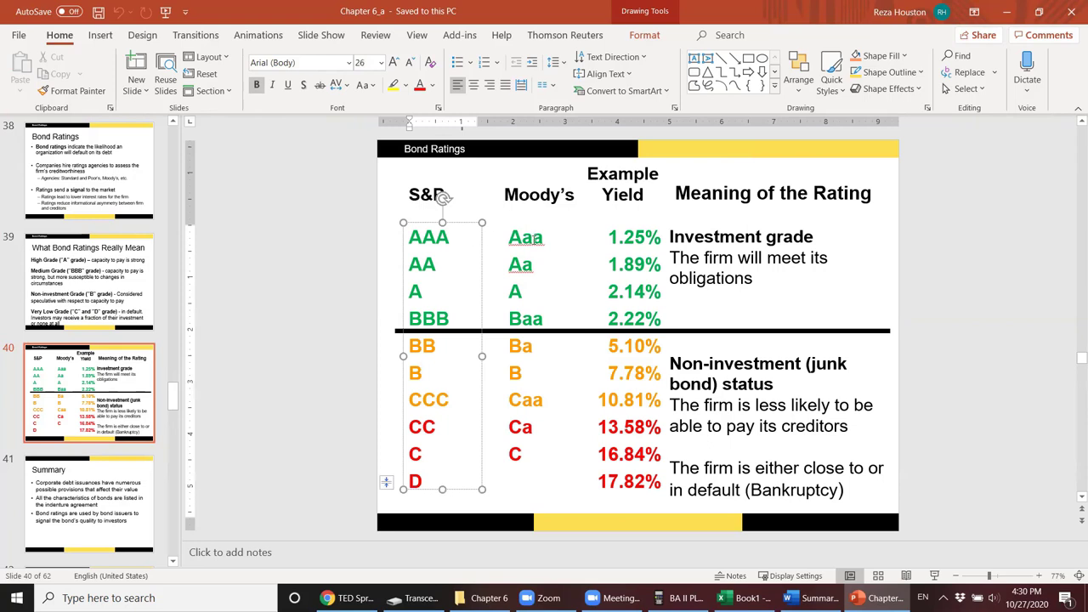
{"action": "double_click", "coordinate": [534, 240]}
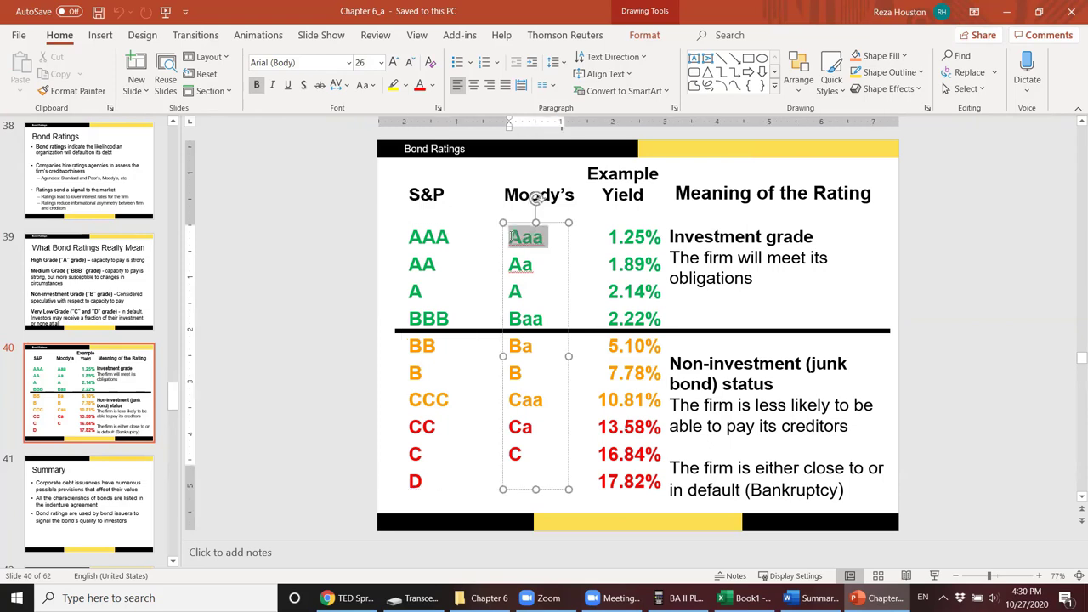
{"action": "left_click", "coordinate": [458, 247]}
{"action": "double_click", "coordinate": [429, 238]}
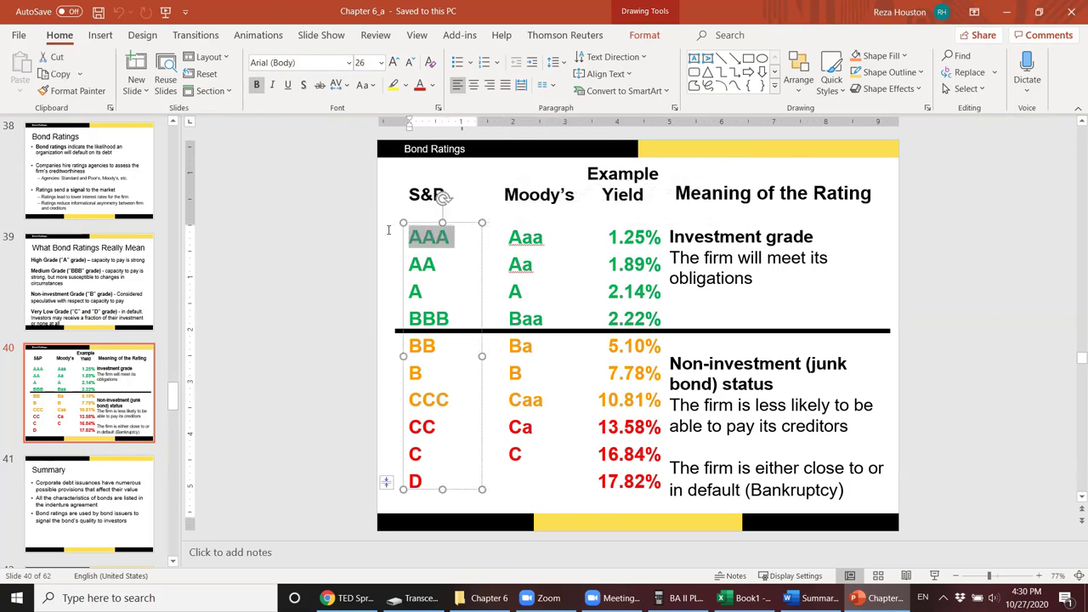
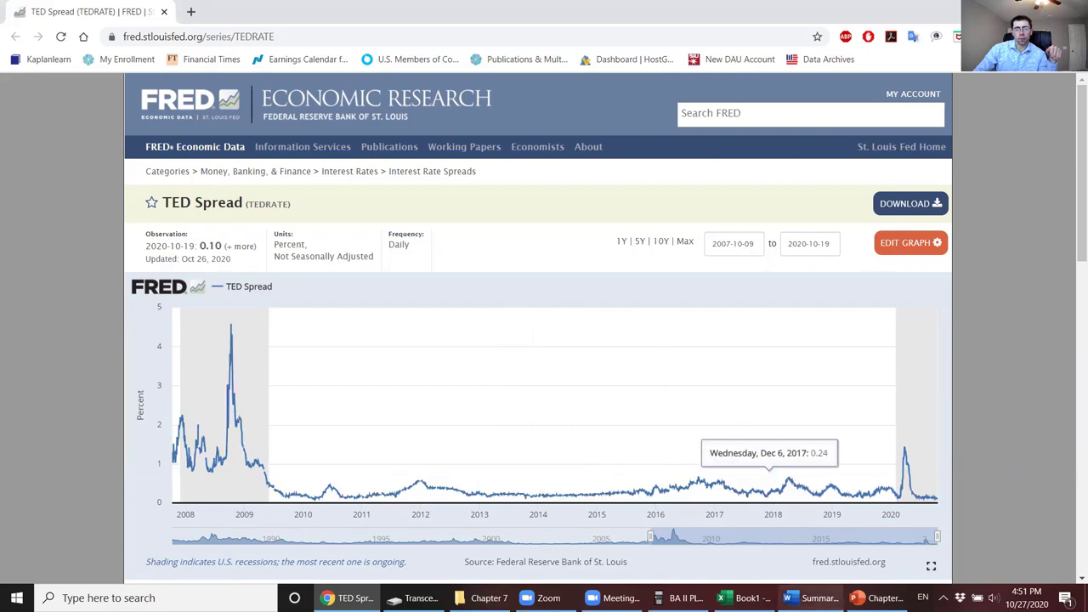
Step: Switch to the Word exam topic summary and place the cursor at the Chapter 8 topic on calculating the return on a stock
{"action": "key", "text": "alt+Tab"}
{"action": "scroll", "coordinate": [226, 300], "scroll_direction": "down", "scroll_amount": 4}
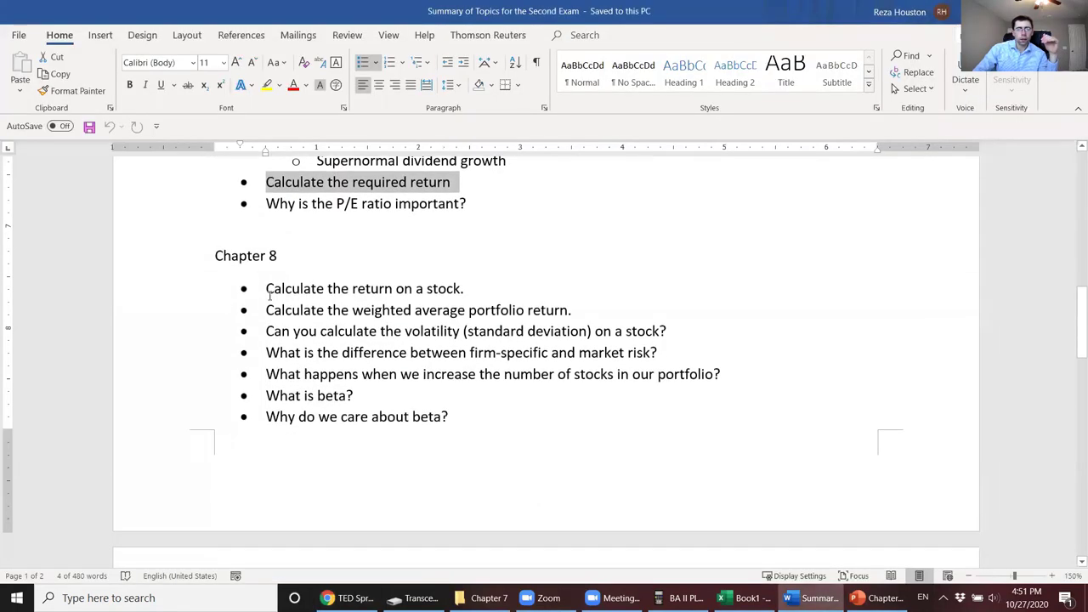
{"action": "left_click", "coordinate": [267, 293]}
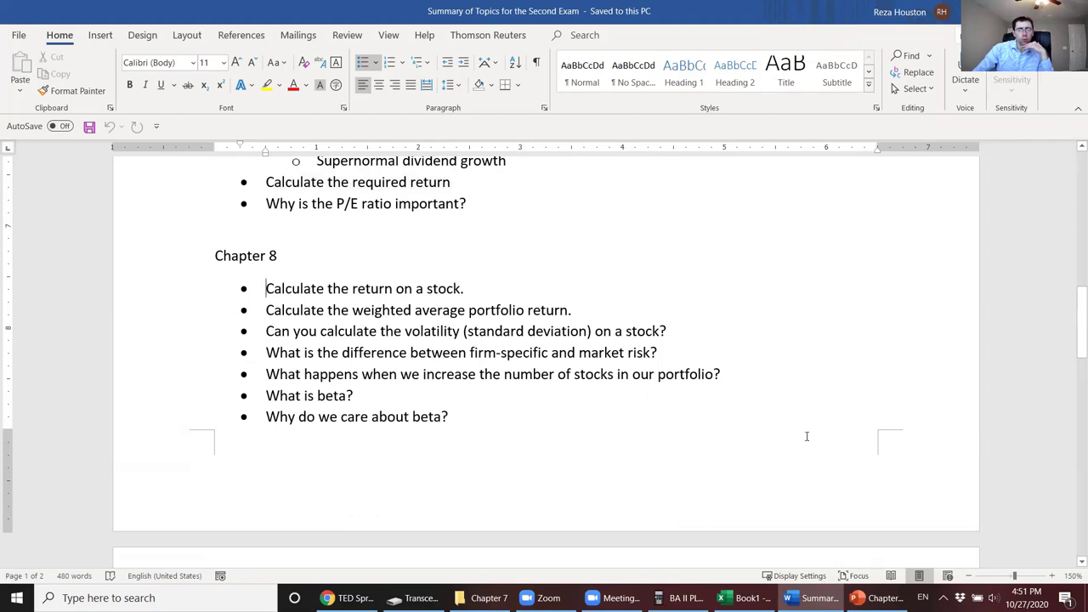
{"action": "mouse_move", "coordinate": [880, 598]}
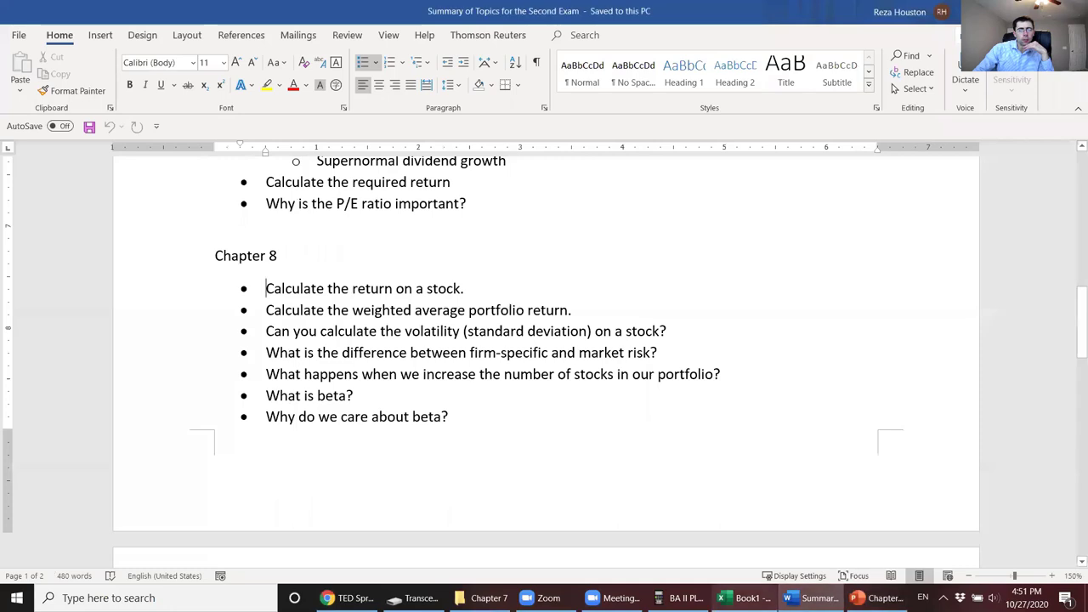
Step: Switch to Excel and enter in A78 "You bought a stock for $5. You sold it for $3.50 and earned a $0.50 dividend. What was your return?"
{"action": "left_click", "coordinate": [746, 598]}
{"action": "scroll", "coordinate": [346, 314], "scroll_direction": "down", "scroll_amount": 4}
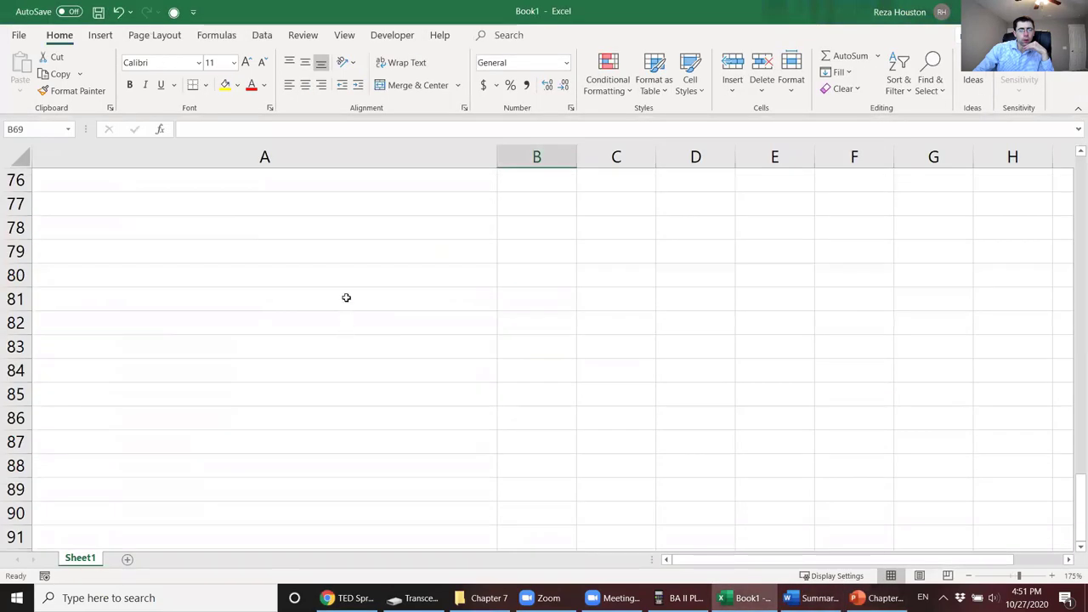
{"action": "left_click", "coordinate": [331, 231]}
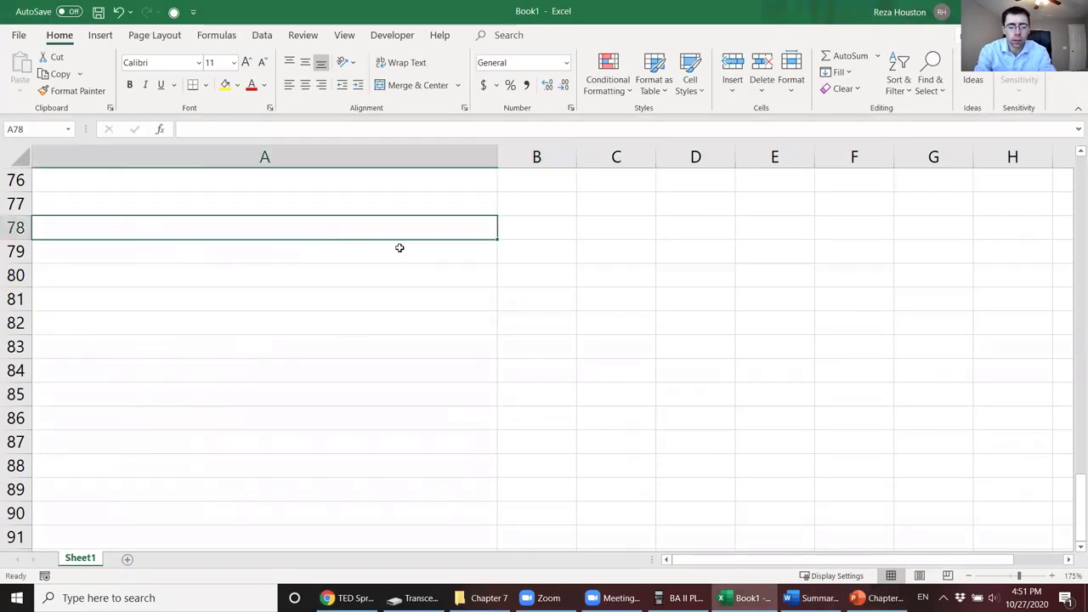
{"action": "type", "text": "You boug"}
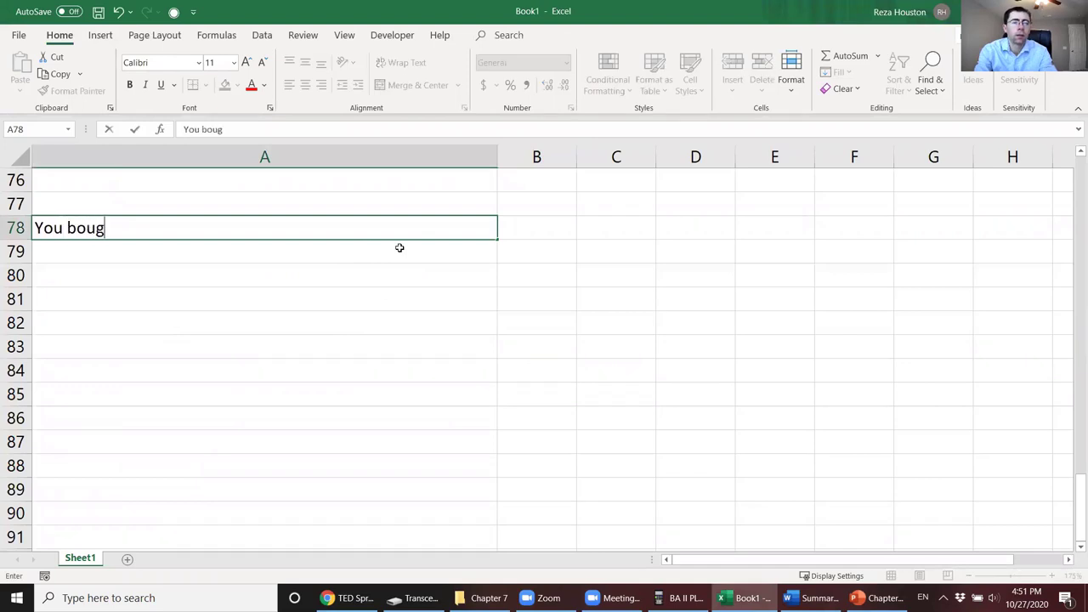
{"action": "type", "text": "ht a stoc"}
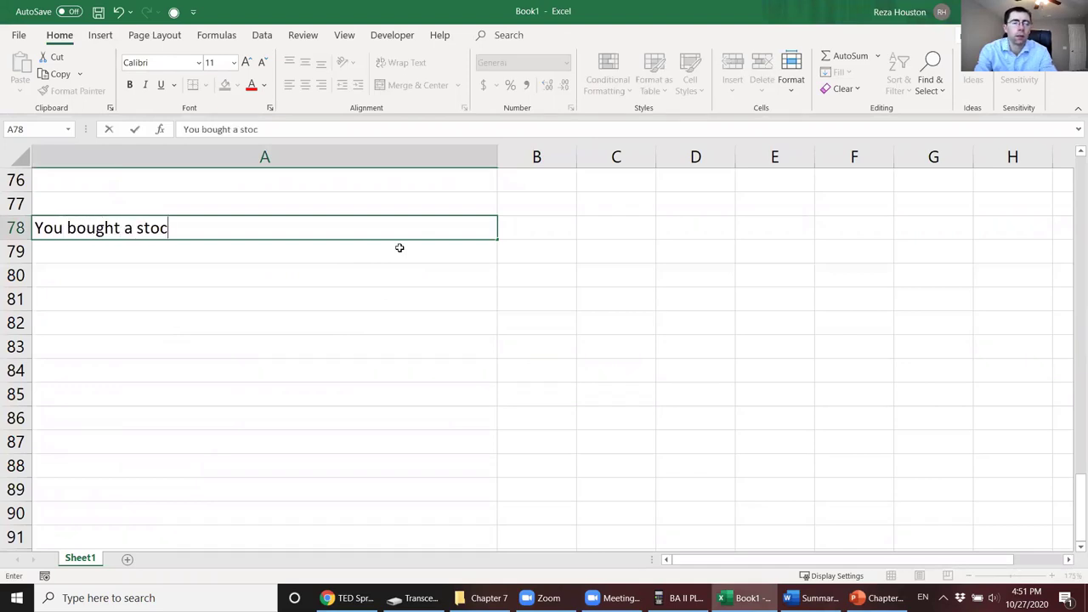
{"action": "type", "text": "k for "}
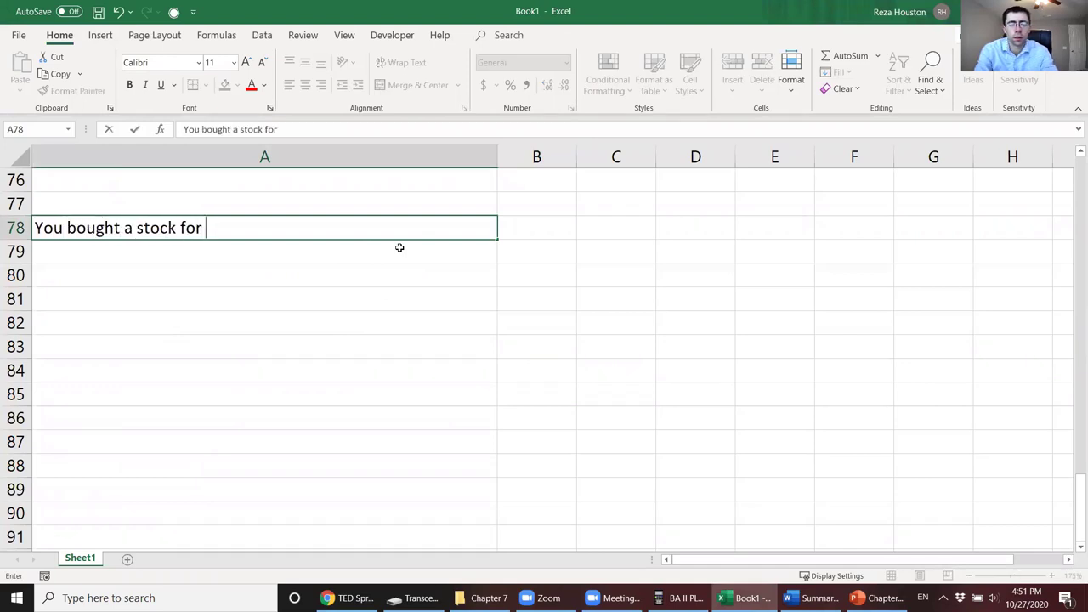
{"action": "type", "text": "$5.  You so"}
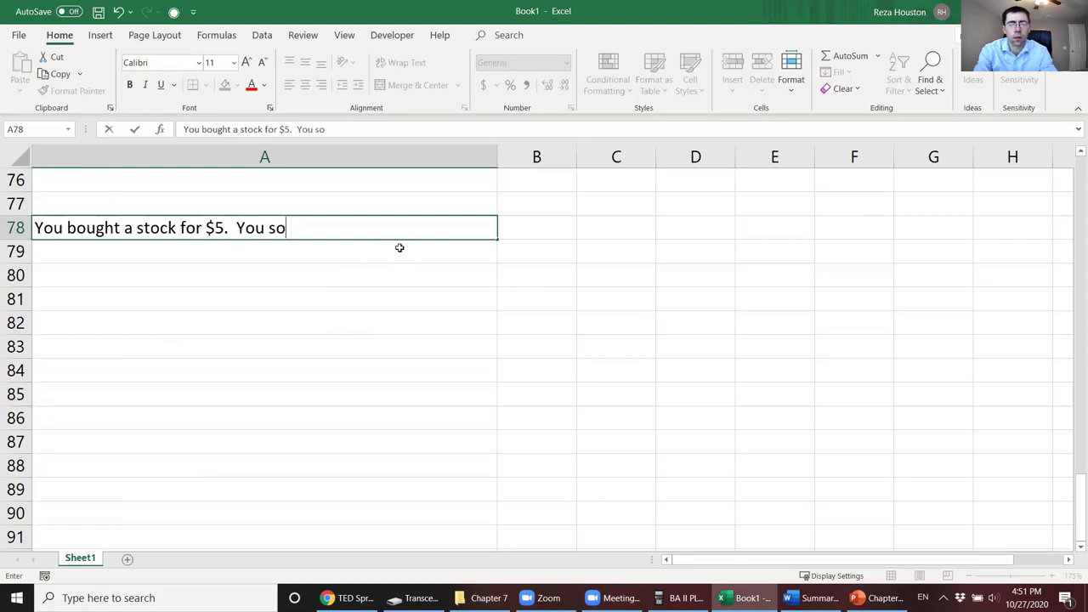
{"action": "type", "text": "ld it for "}
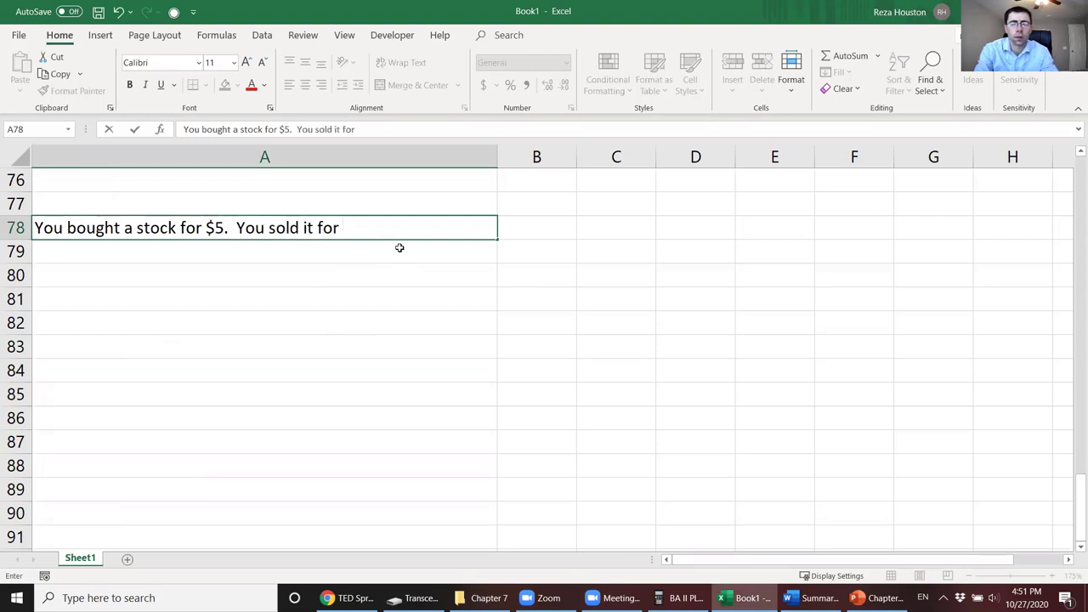
{"action": "type", "text": "5.50"}
{"action": "key", "text": "BackSpace"}
{"action": "key", "text": "BackSpace"}
{"action": "key", "text": "BackSpace"}
{"action": "key", "text": "BackSpace"}
{"action": "type", "text": "$3.5"}
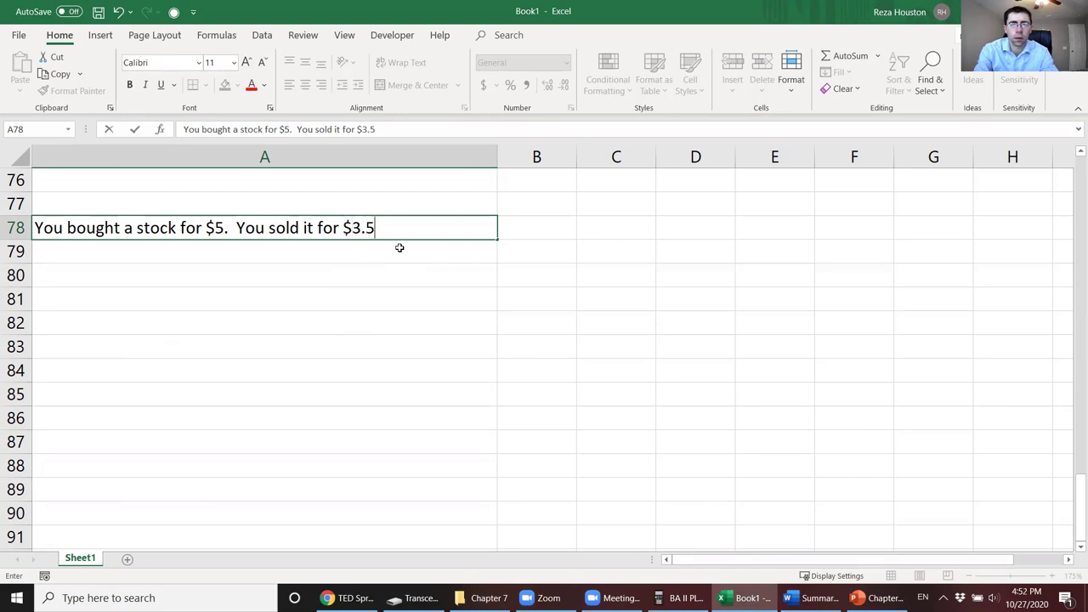
{"action": "type", "text": "0 and "}
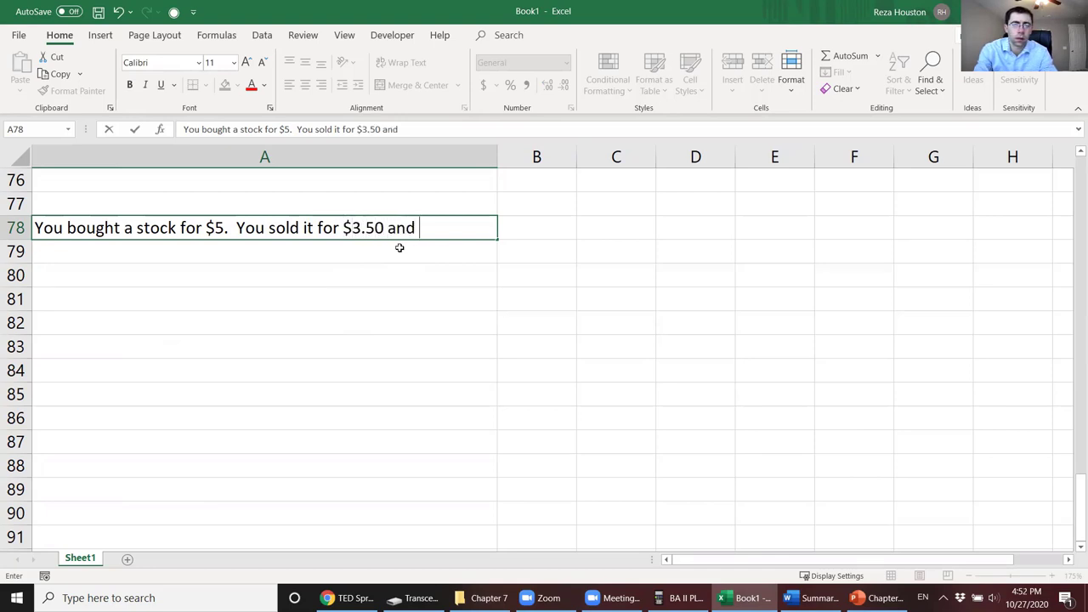
{"action": "type", "text": "earned a"}
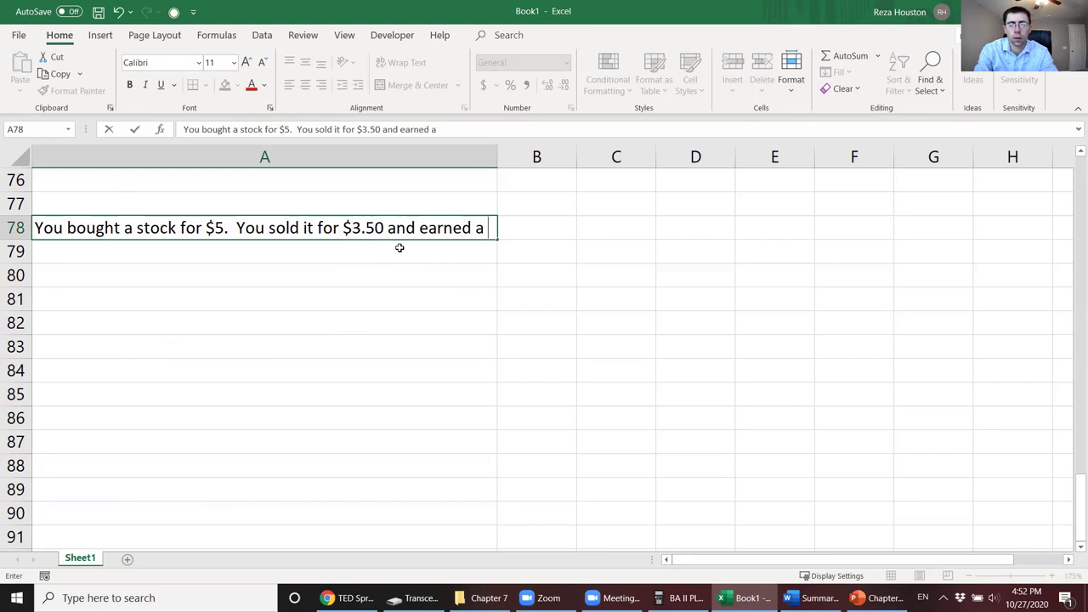
{"action": "type", "text": " $"}
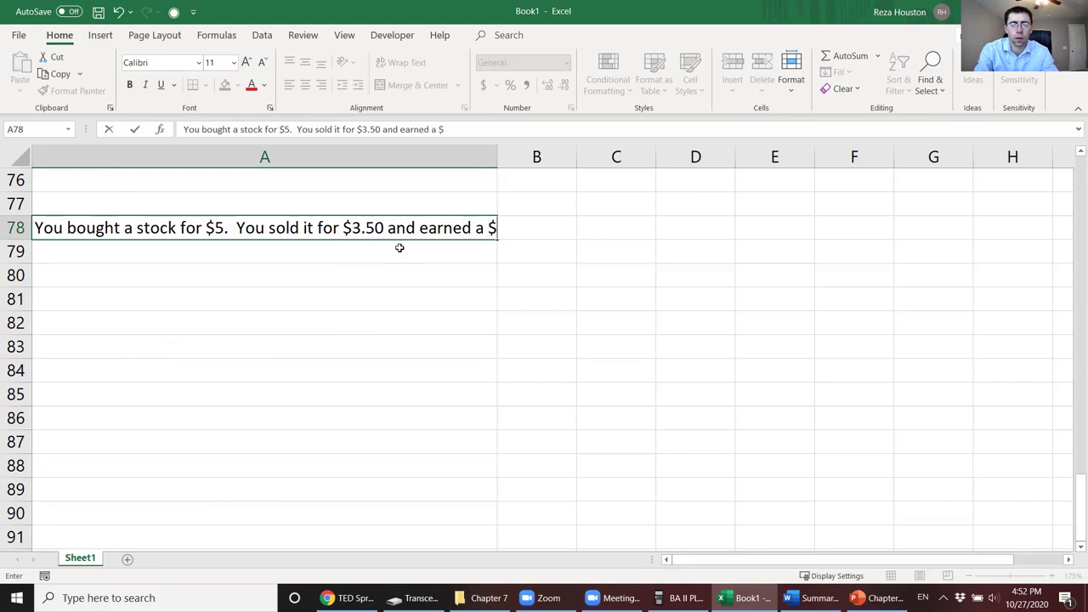
{"action": "type", "text": "0.50 divid"}
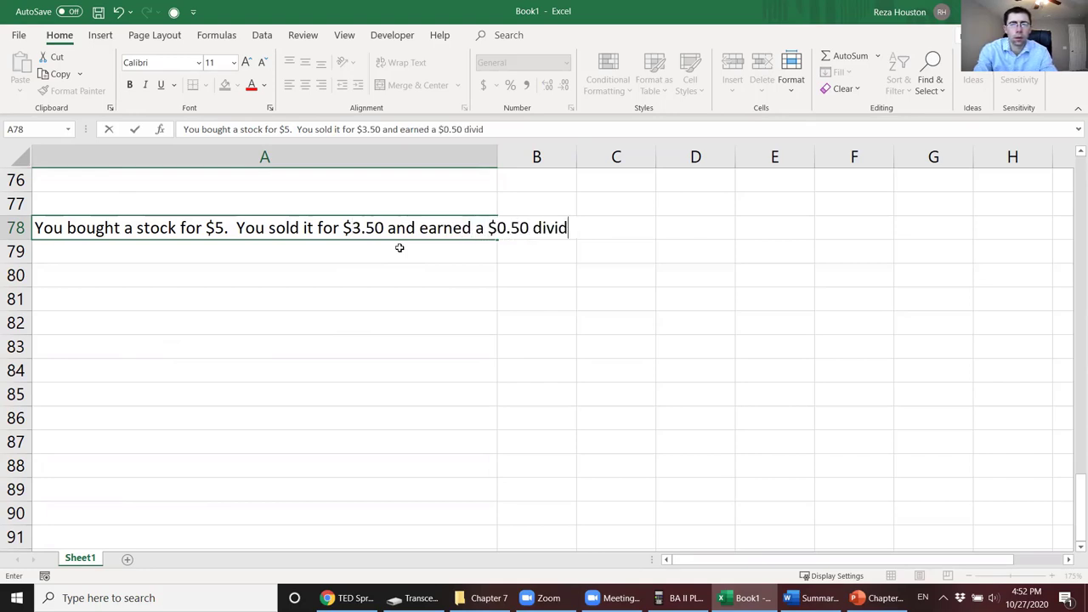
{"action": "type", "text": "end.  What w"}
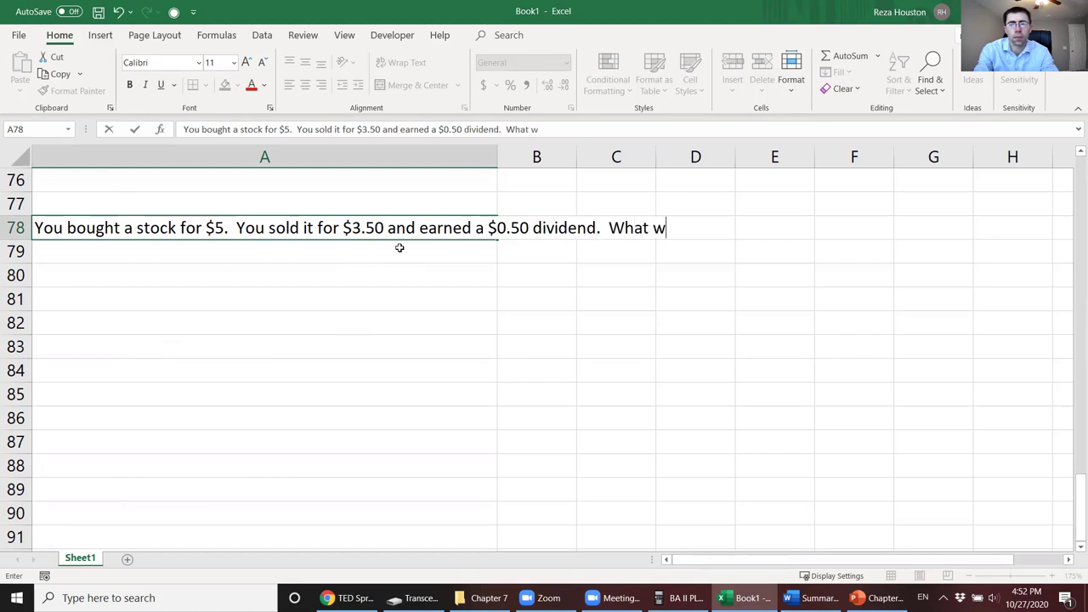
{"action": "type", "text": "as your return?"}
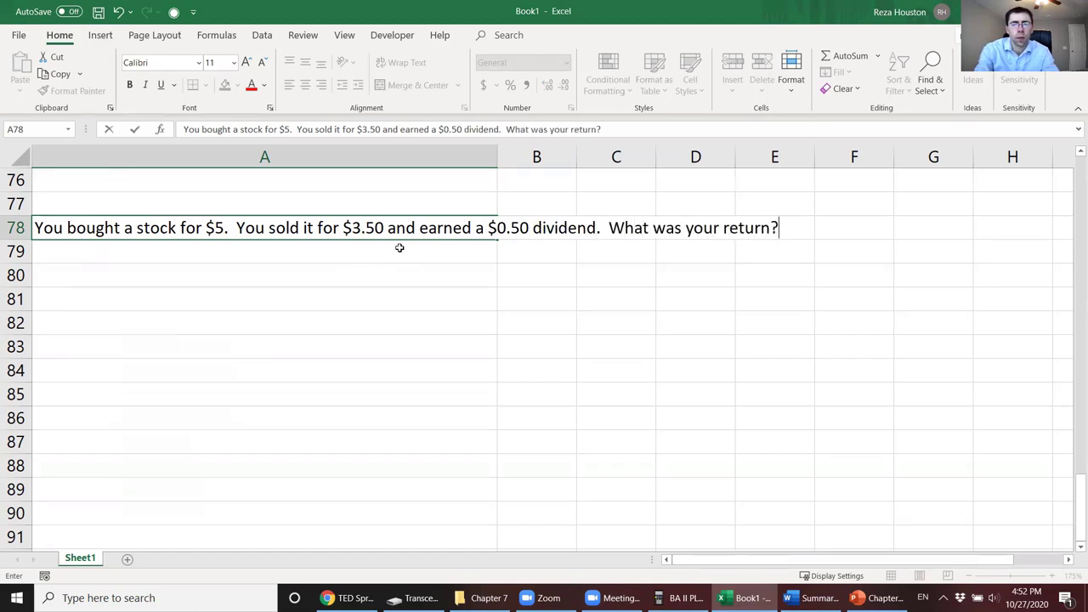
{"action": "key", "text": "Return"}
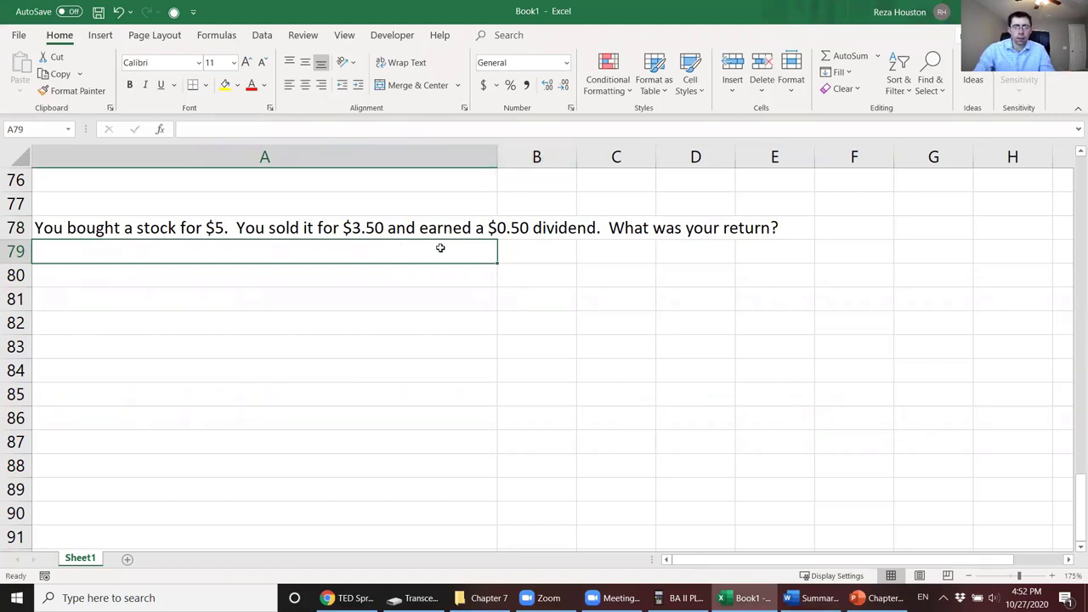
Step: Label cell A80 "Holding period return" beneath the stock question
{"action": "left_click", "coordinate": [433, 273]}
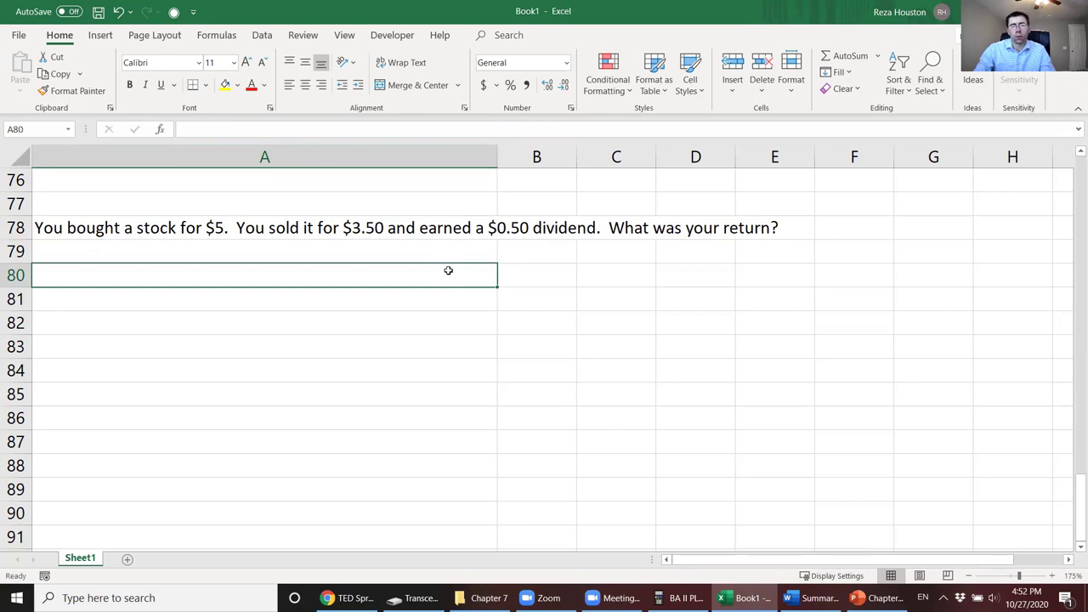
{"action": "type", "text": "Retur"}
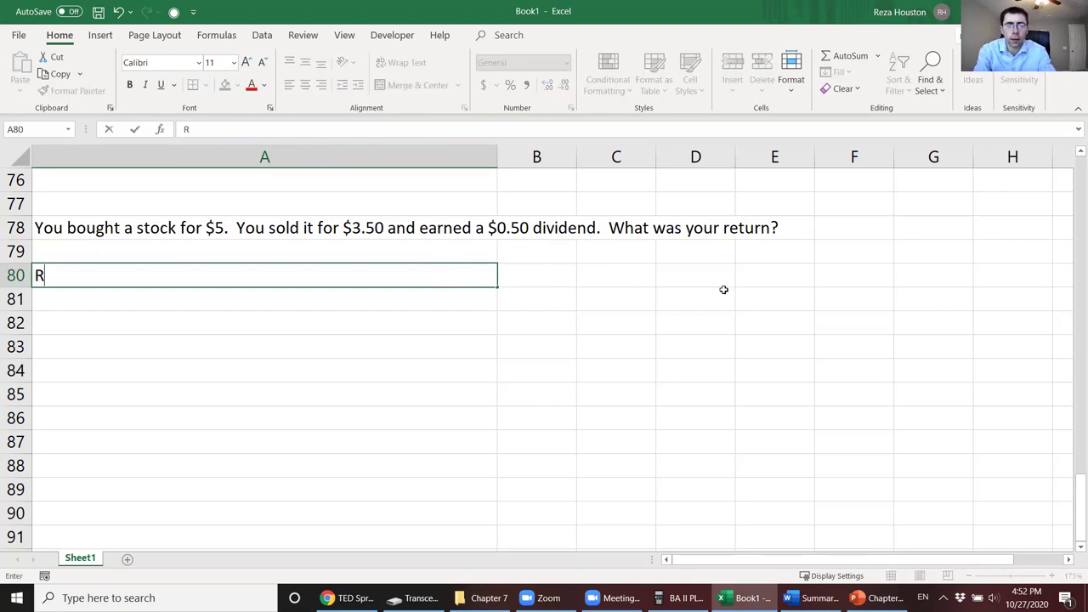
{"action": "key", "text": "BackSpace"}
{"action": "key", "text": "BackSpace"}
{"action": "key", "text": "BackSpace"}
{"action": "key", "text": "BackSpace"}
{"action": "key", "text": "BackSpace"}
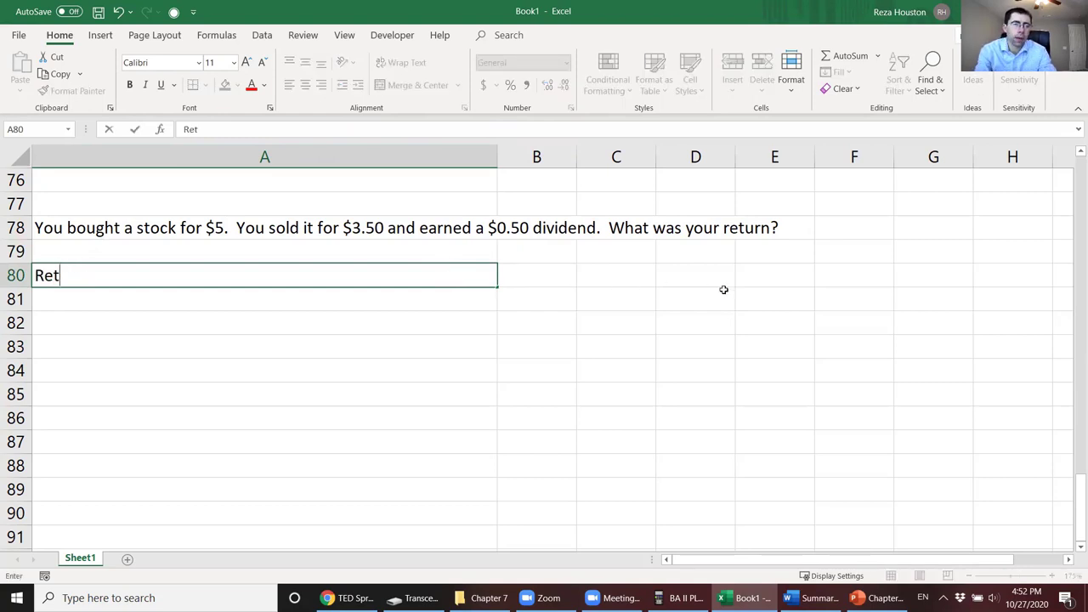
{"action": "type", "text": "Holding p"}
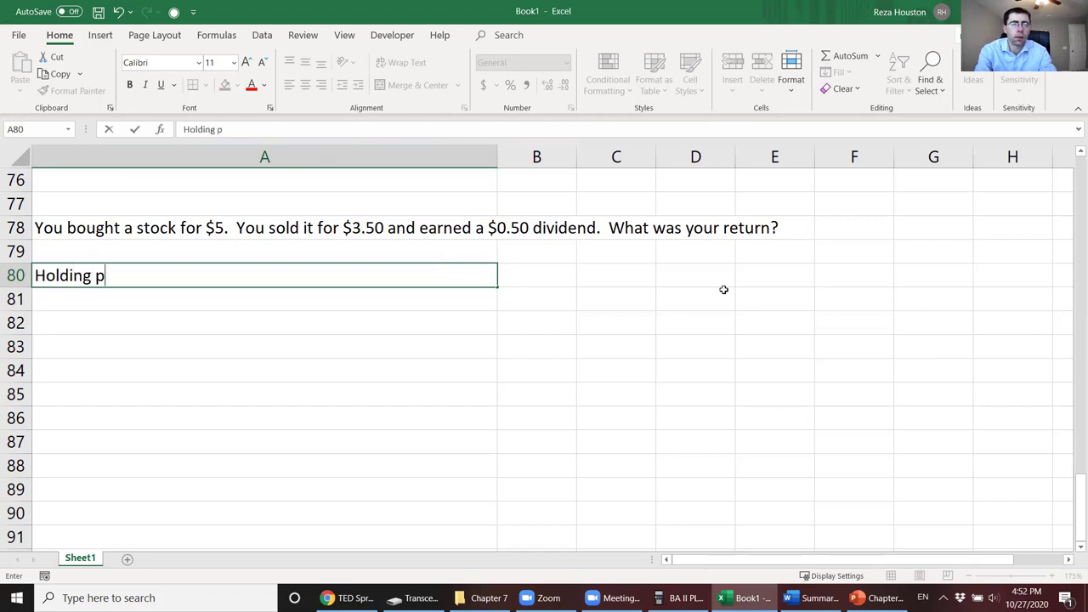
{"action": "type", "text": "eriod return"}
{"action": "key", "text": "Tab"}
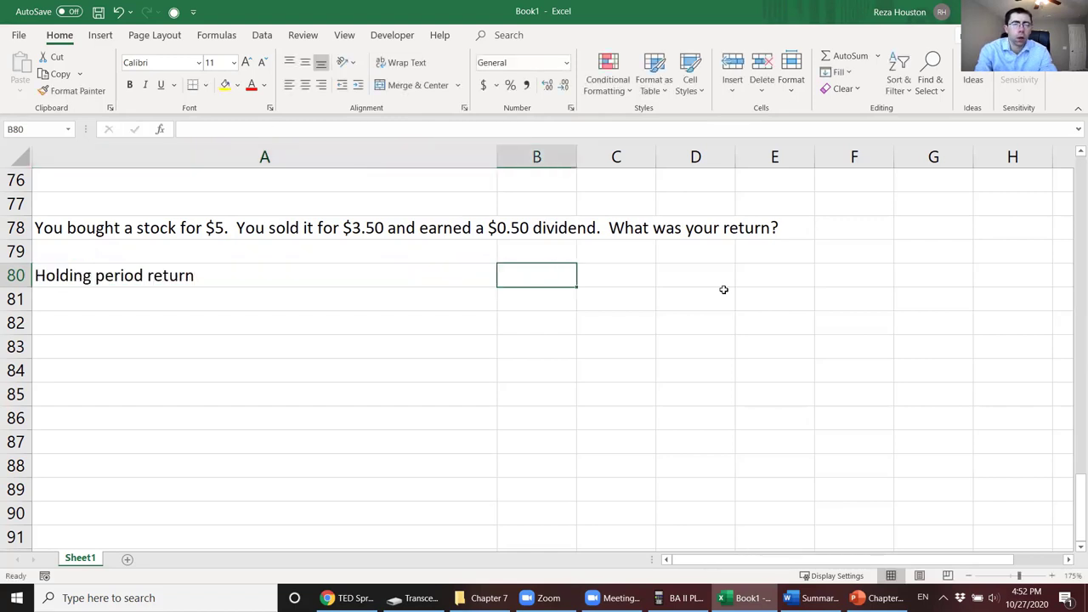
Step: Calculate the holding period return in B80 with the formula =(3.5-5+.5)/5
{"action": "type", "text": "=("}
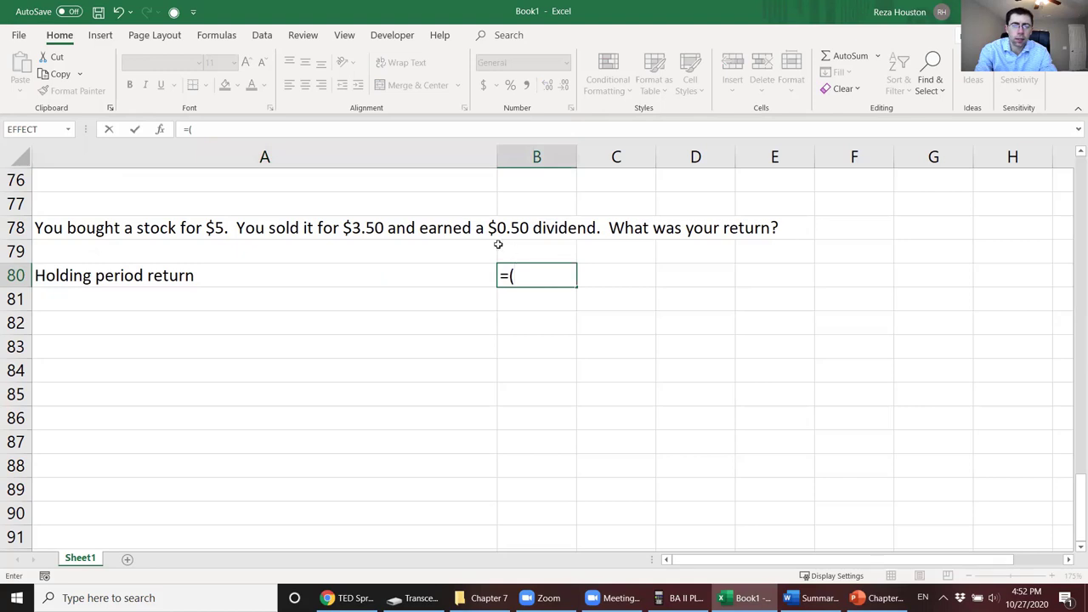
{"action": "type", "text": "3.5"}
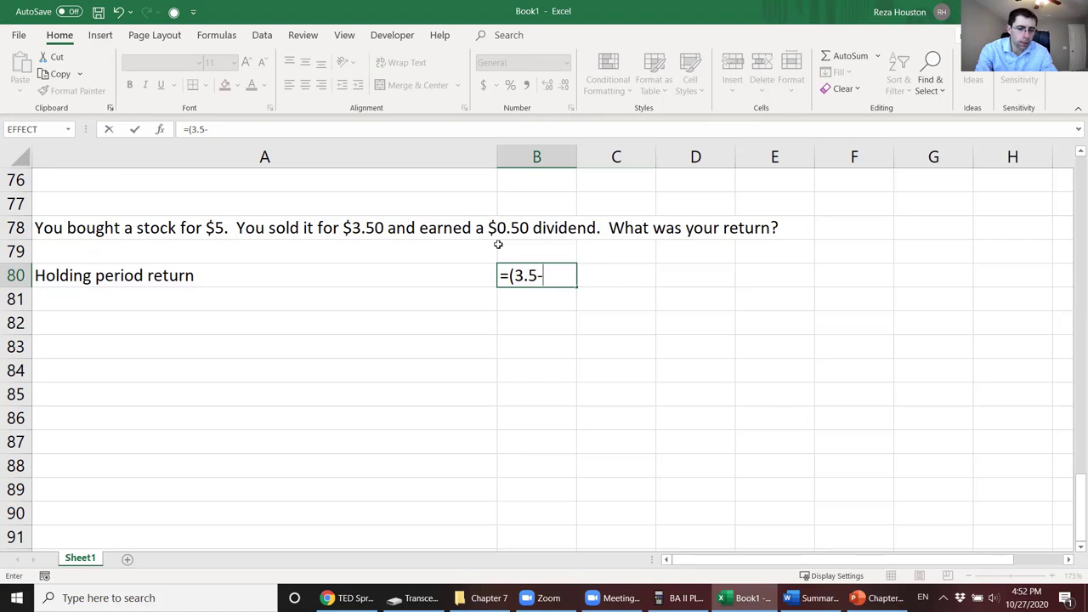
{"action": "type", "text": "-5"}
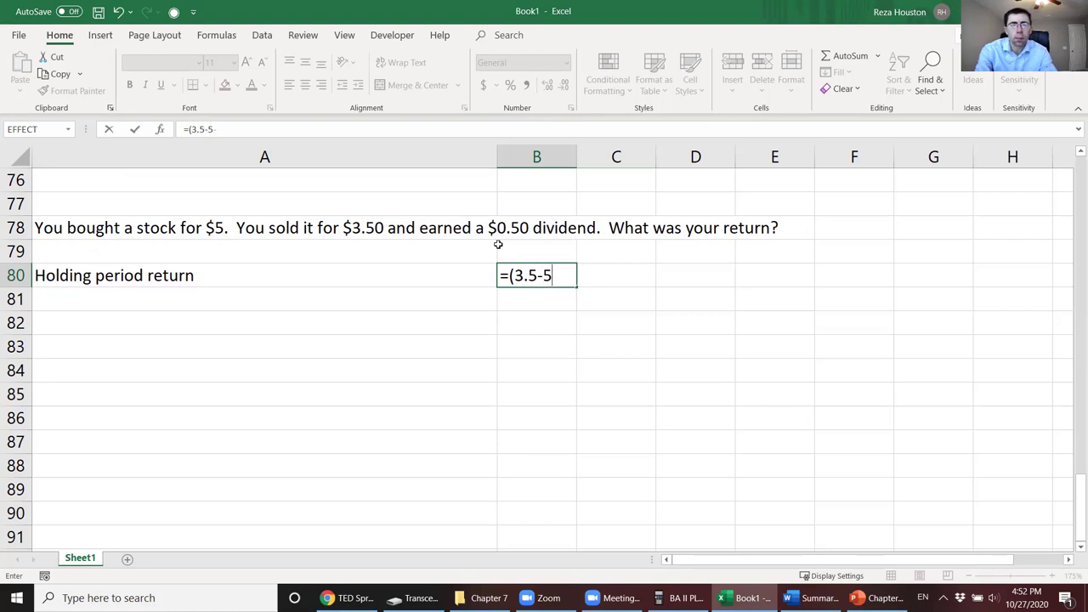
{"action": "type", "text": "+"}
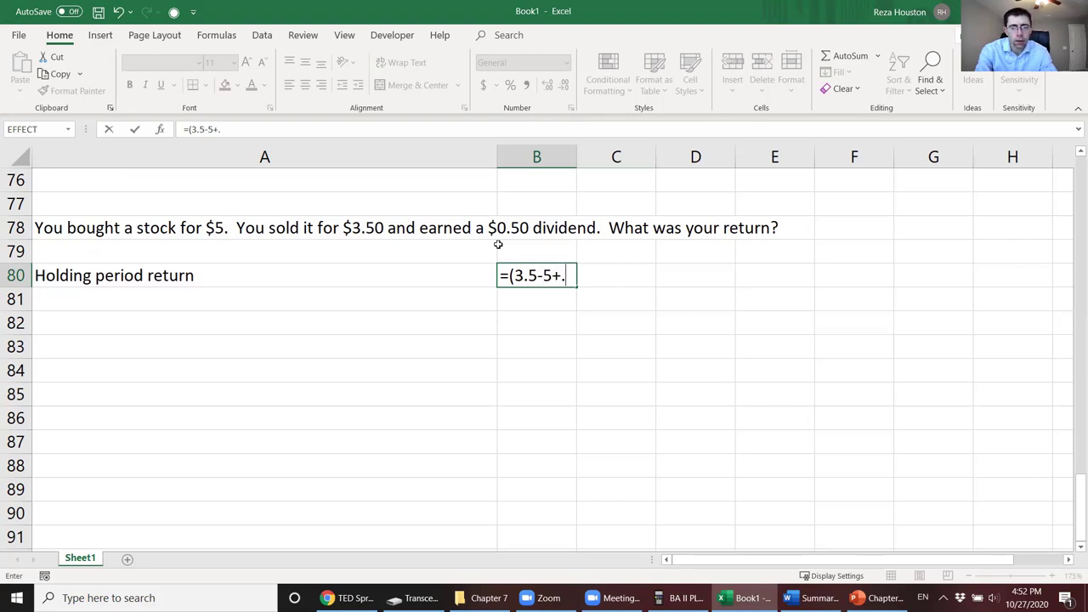
{"action": "type", "text": ".5)/5"}
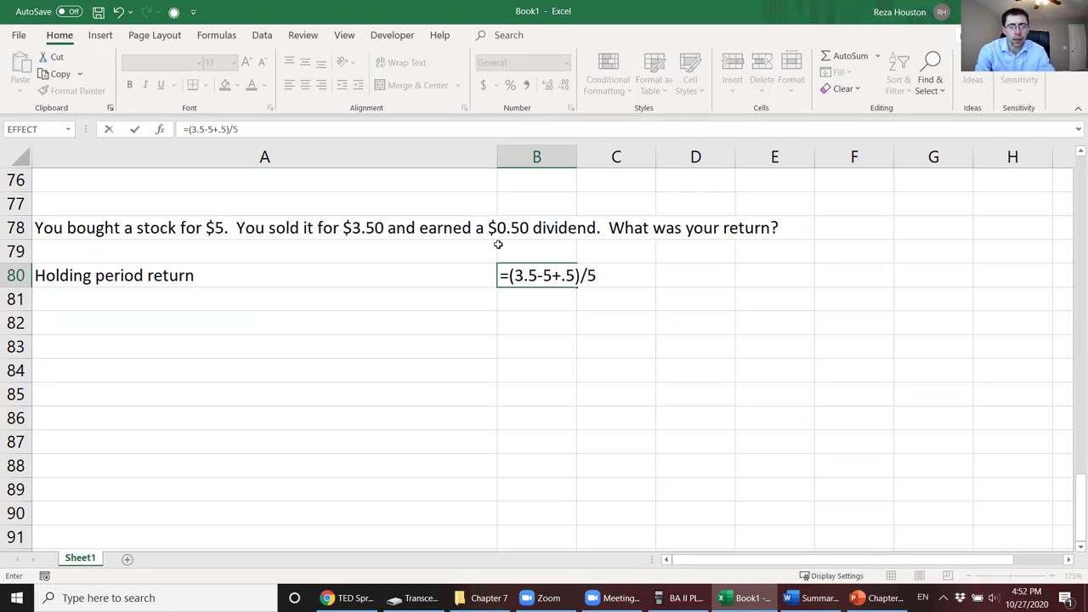
{"action": "key", "text": "Return"}
Step: Format the holding period return in B80 as a percentage with two decimal places
{"action": "left_click", "coordinate": [553, 269]}
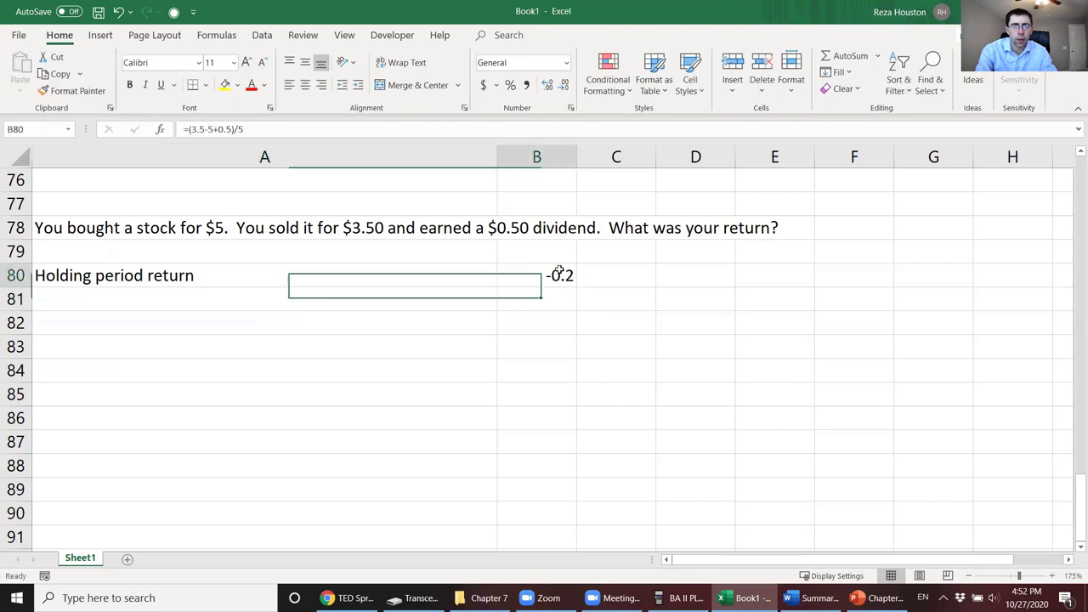
{"action": "left_click", "coordinate": [511, 85]}
{"action": "left_click", "coordinate": [555, 90]}
{"action": "left_click", "coordinate": [554, 90]}
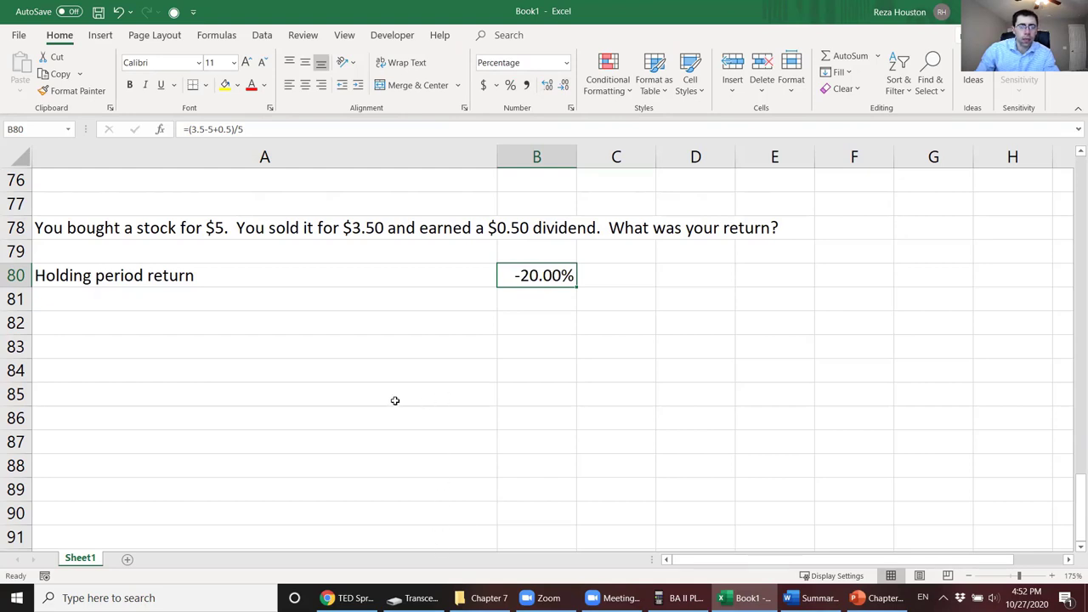
Step: Switch to the Word exam topic summary to read the next Chapter 8 topic, and return to Excel
{"action": "left_click", "coordinate": [279, 297]}
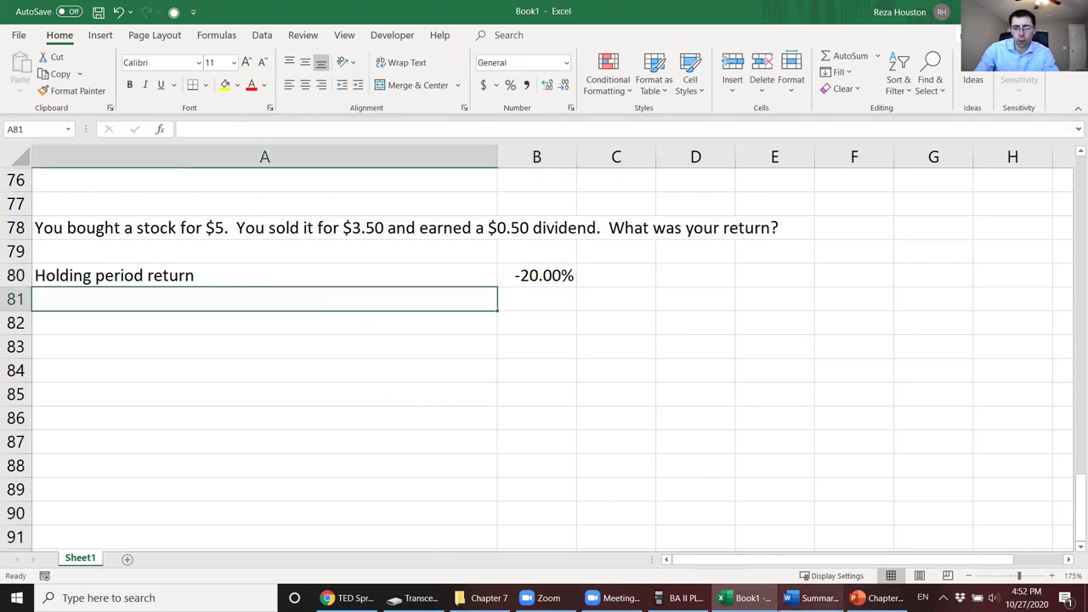
{"action": "key", "text": "alt+Tab"}
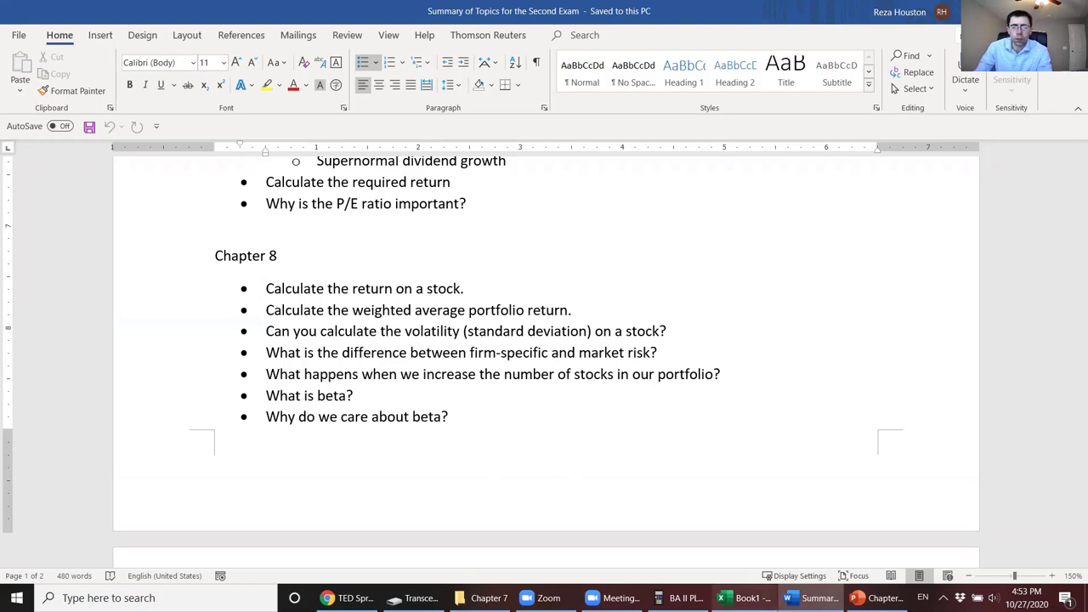
{"action": "key", "text": "alt+Tab"}
Step: Start a table with the headers Stock in A96 and Return in B96, and list stocks A, B and C in A97:A99
{"action": "scroll", "coordinate": [270, 348], "scroll_direction": "down", "scroll_amount": 6}
{"action": "left_click", "coordinate": [405, 226]}
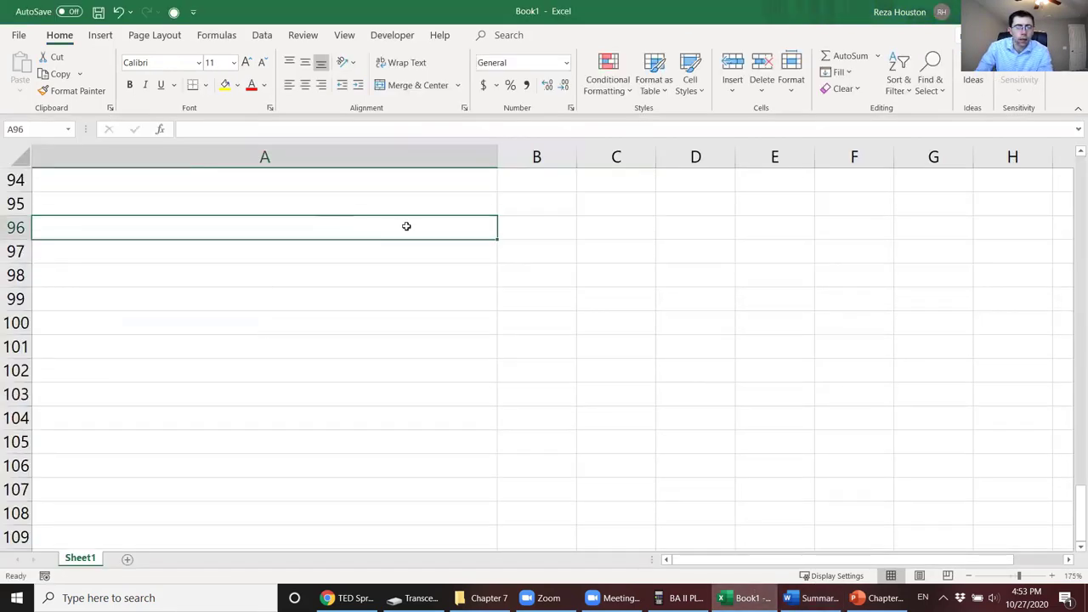
{"action": "type", "text": "Stock"}
{"action": "key", "text": "Tab"}
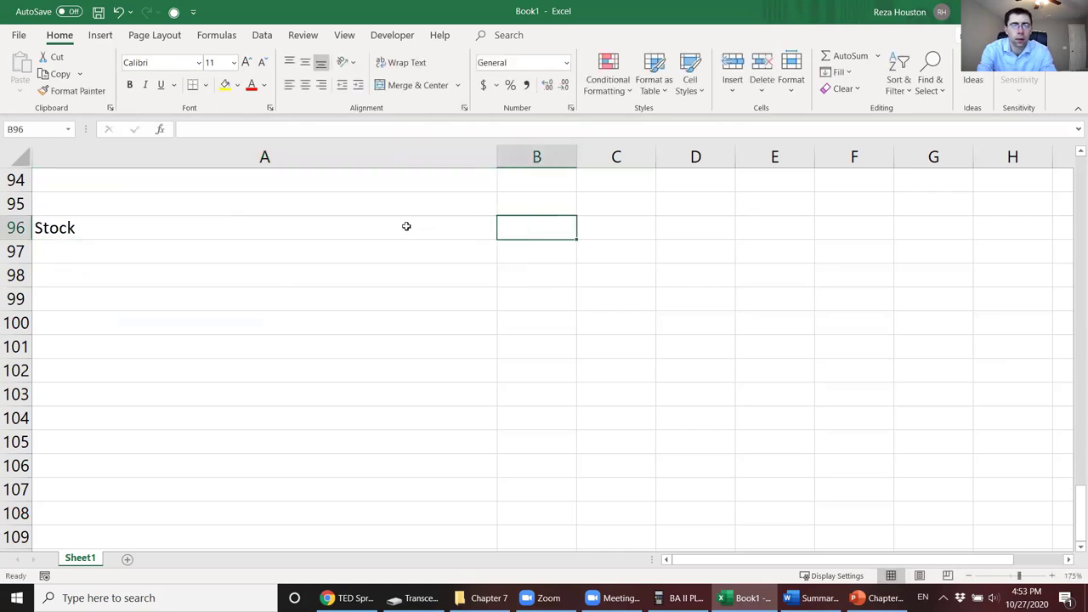
{"action": "type", "text": "Return"}
{"action": "key", "text": "Return"}
{"action": "type", "text": "A"}
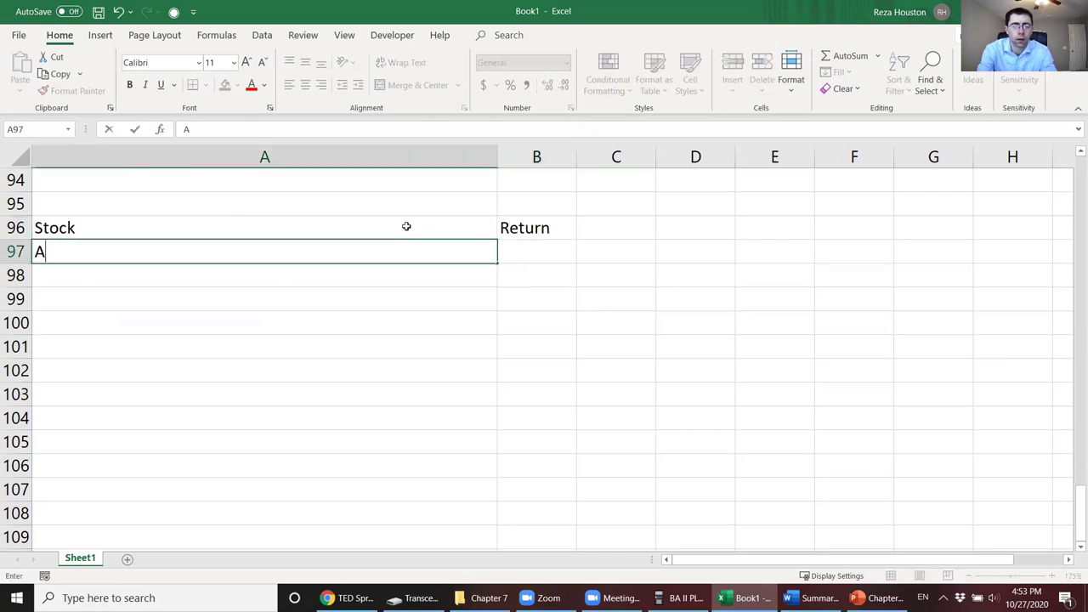
{"action": "key", "text": "Return"}
{"action": "type", "text": "B"}
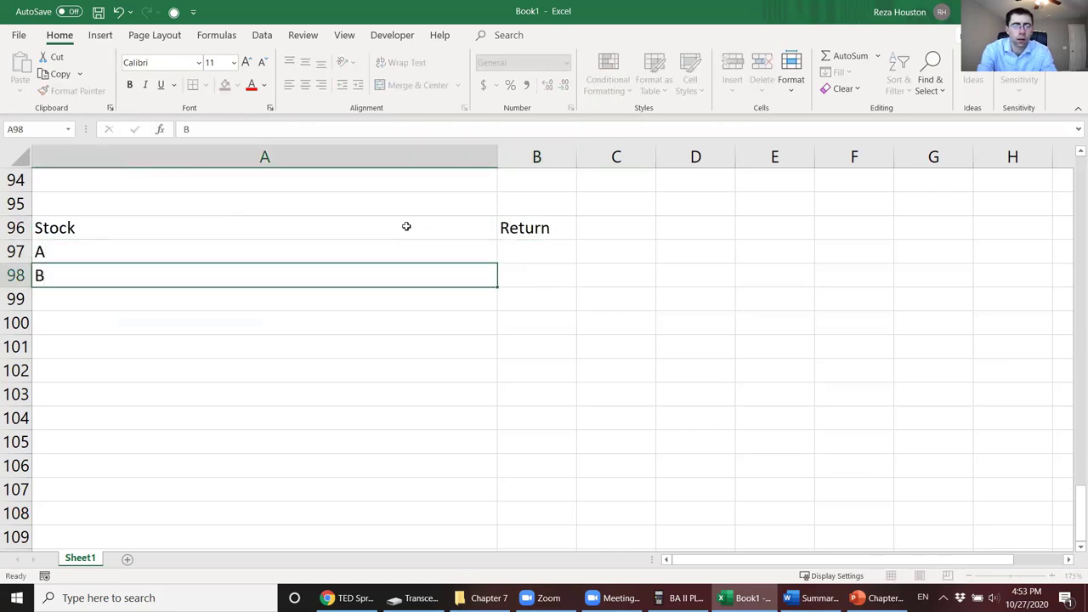
{"action": "key", "text": "Return"}
{"action": "type", "text": "C"}
{"action": "key", "text": "Tab"}
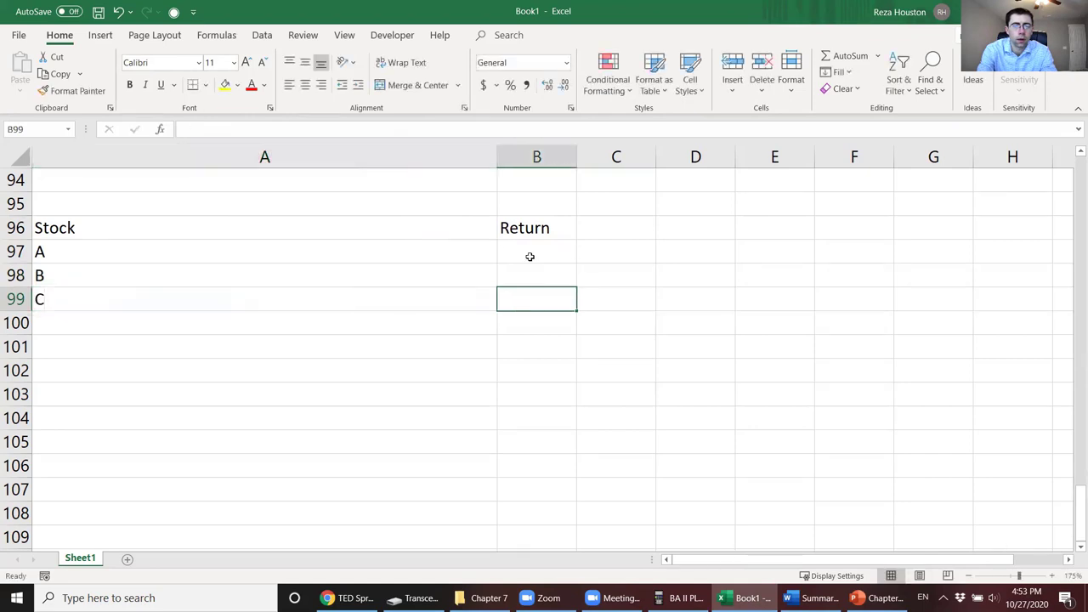
Step: Enter returns of 10%, 14% and -5% for stocks A, B and C in B97:B99
{"action": "left_click", "coordinate": [530, 260]}
{"action": "type", "text": "10%"}
{"action": "key", "text": "Return"}
{"action": "type", "text": "14%"}
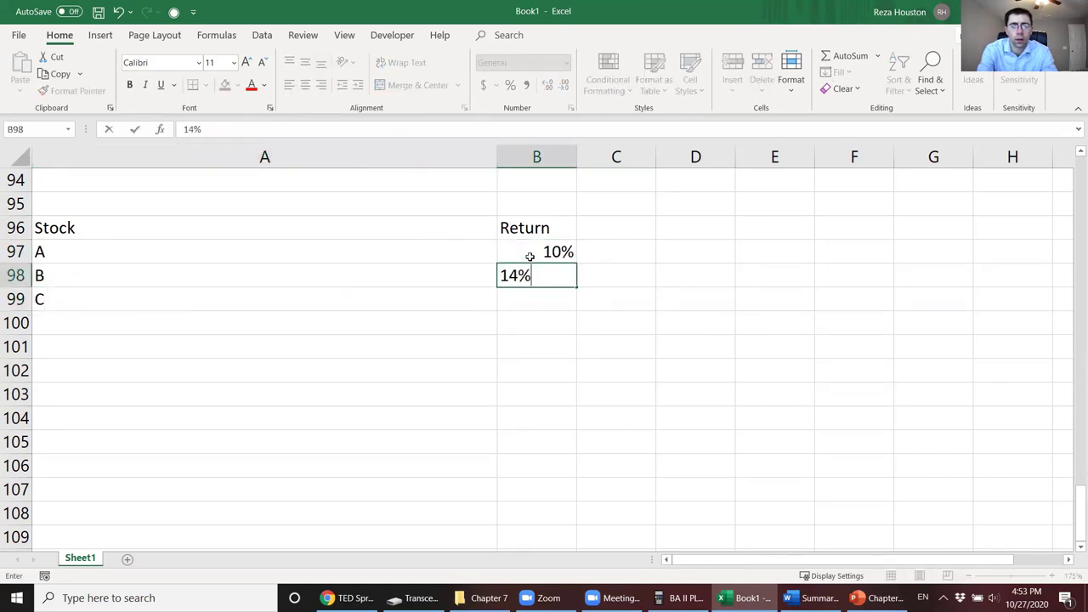
{"action": "key", "text": "Return"}
{"action": "type", "text": "-5%"}
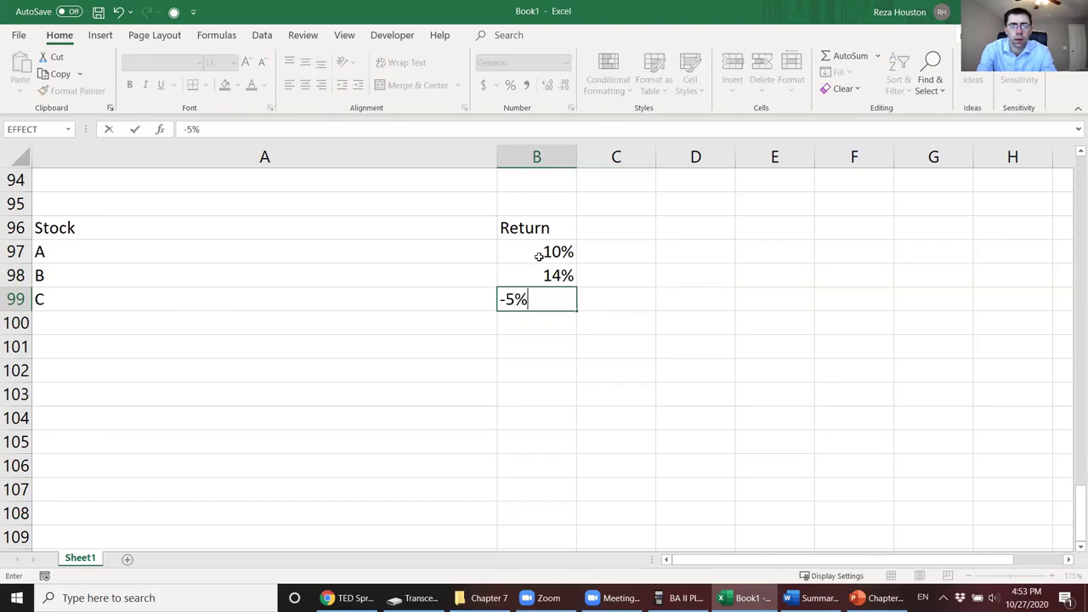
{"action": "key", "text": "Return"}
Step: Add a Weight column in C96 with 4%, 30% and 66% for stocks A, B and C
{"action": "left_click", "coordinate": [626, 228]}
{"action": "type", "text": "Weight"}
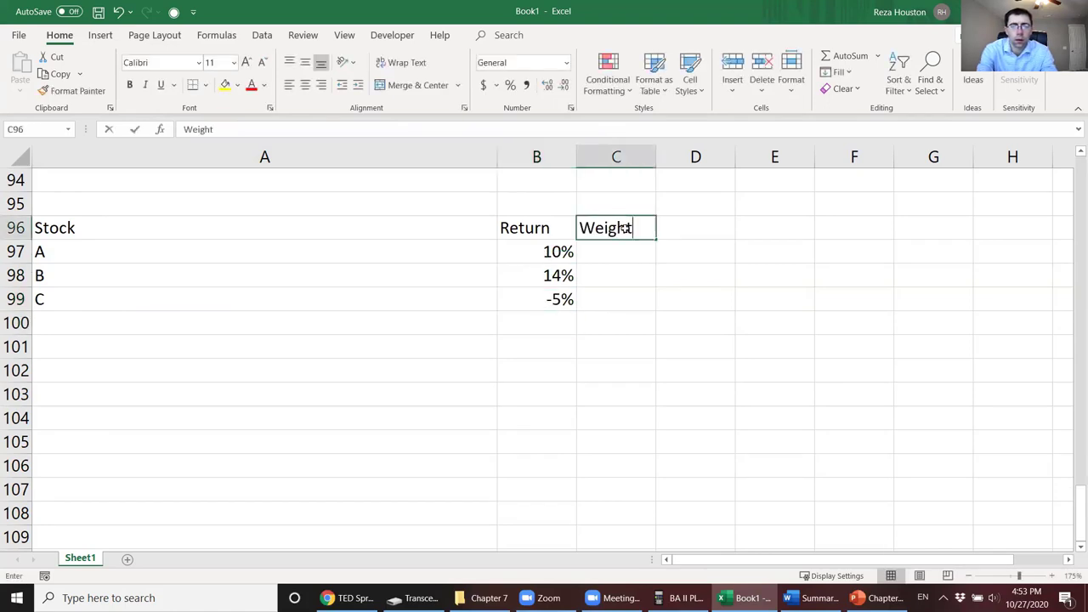
{"action": "key", "text": "Return"}
{"action": "type", "text": "4%"}
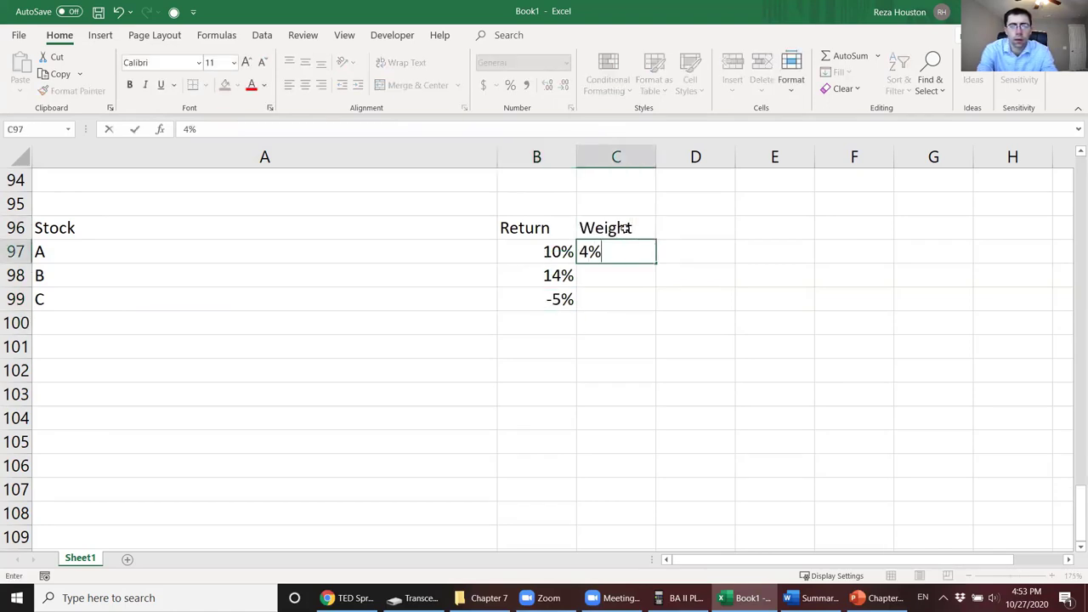
{"action": "key", "text": "Return"}
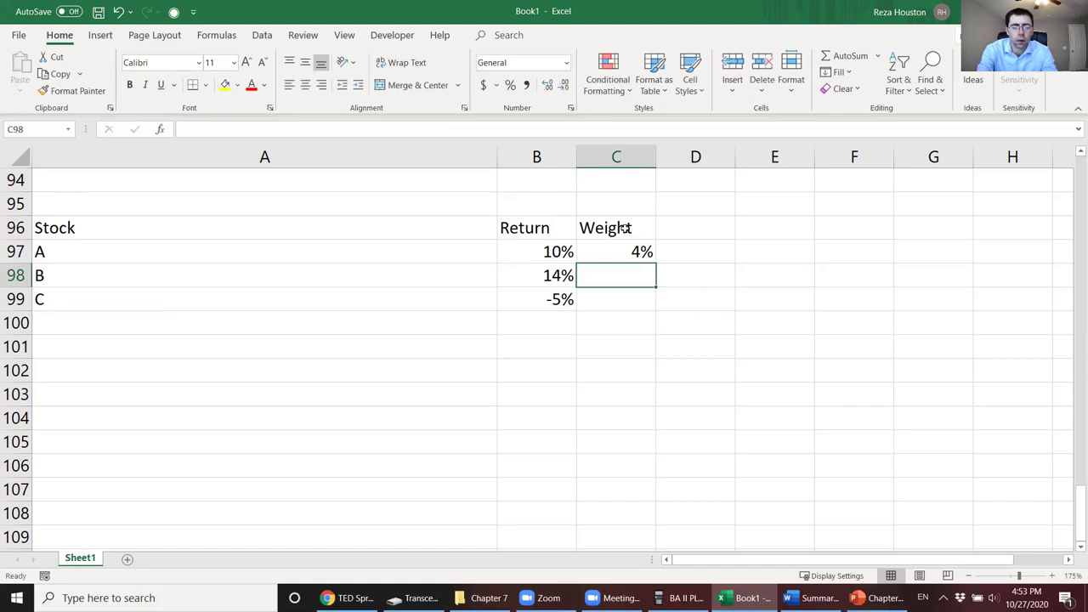
{"action": "type", "text": "9"}
{"action": "key", "text": "BackSpace"}
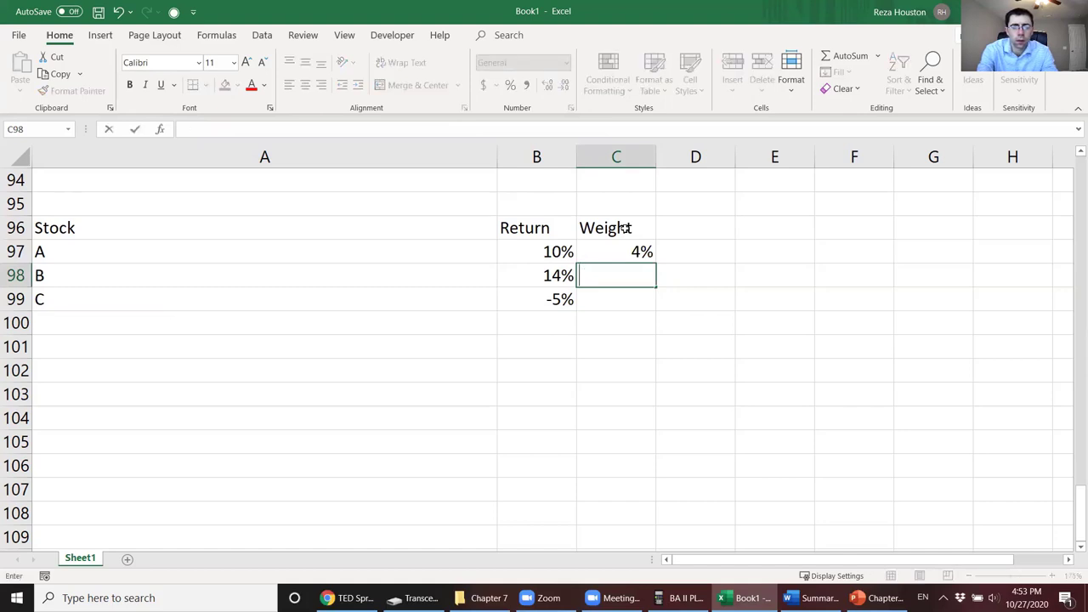
{"action": "type", "text": "30%"}
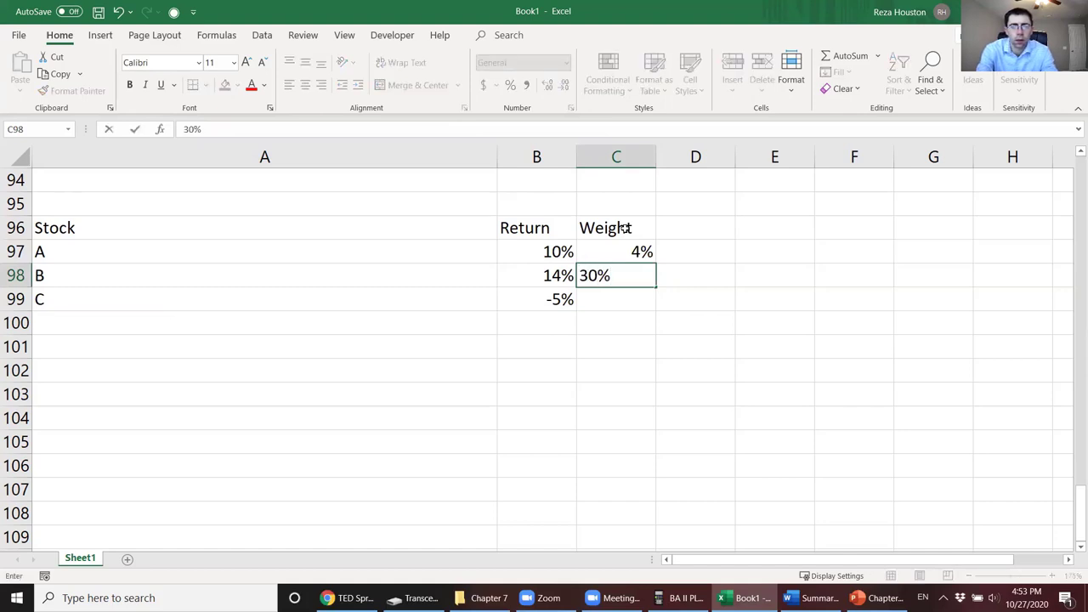
{"action": "key", "text": "Return"}
{"action": "type", "text": "6"}
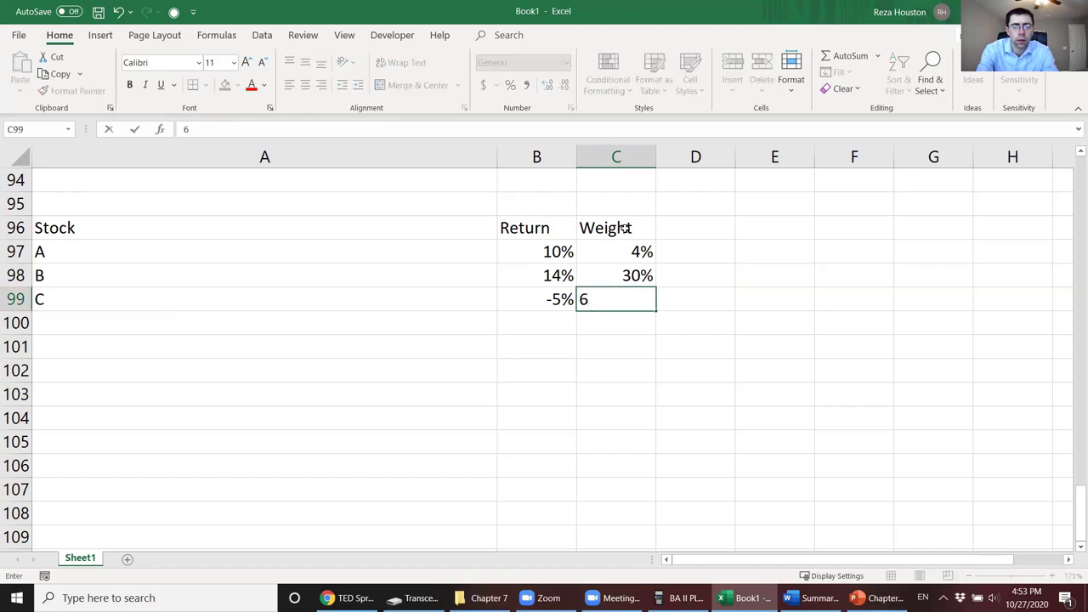
{"action": "type", "text": "6%"}
{"action": "key", "text": "Return"}
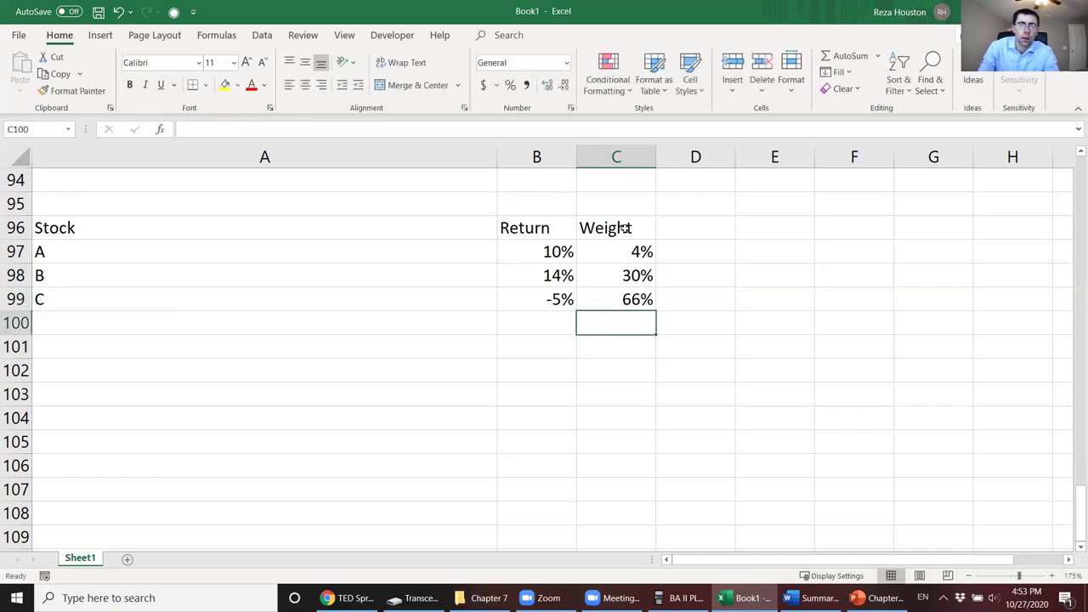
Step: Highlight the three stocks' returns and weights for review, finishing on stock C's weight
{"action": "left_click_drag", "start_coordinate": [550, 230], "coordinate": [591, 298]}
{"action": "left_click_drag", "start_coordinate": [597, 252], "coordinate": [590, 300]}
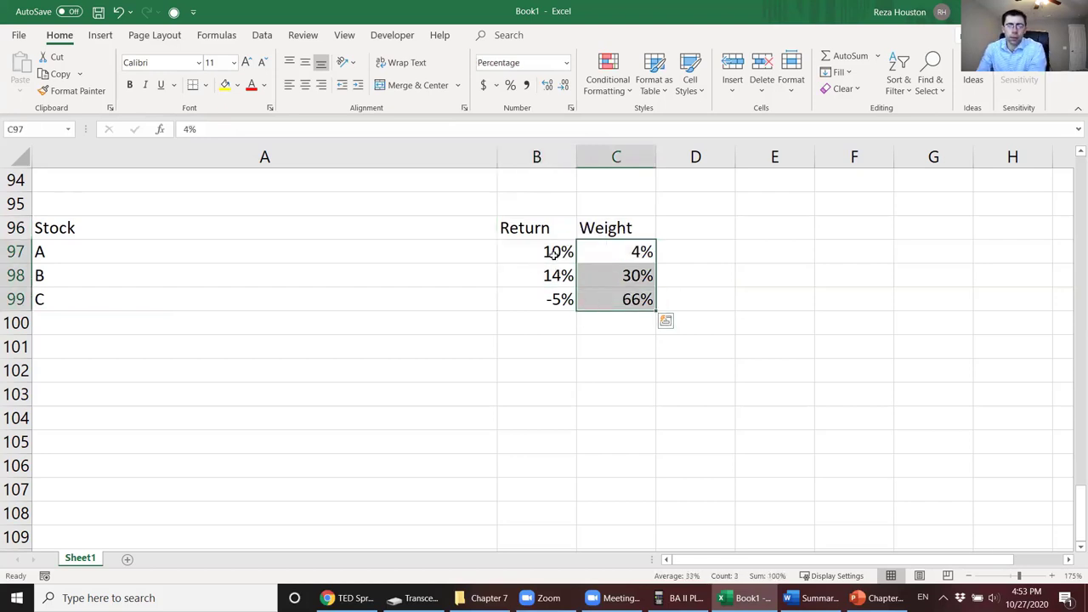
{"action": "left_click_drag", "start_coordinate": [599, 250], "coordinate": [600, 299]}
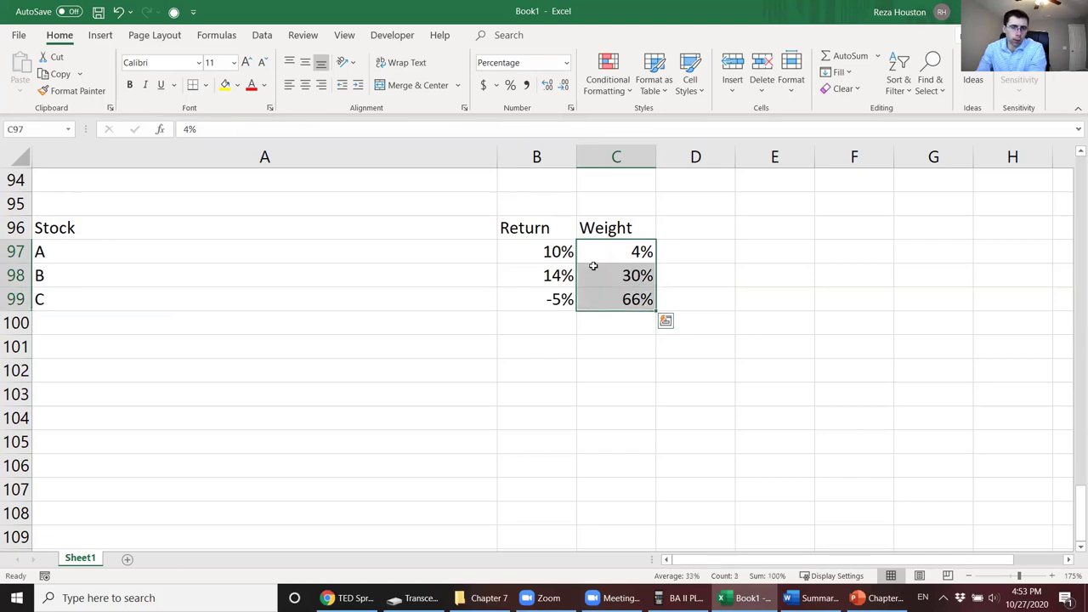
{"action": "left_click", "coordinate": [604, 302]}
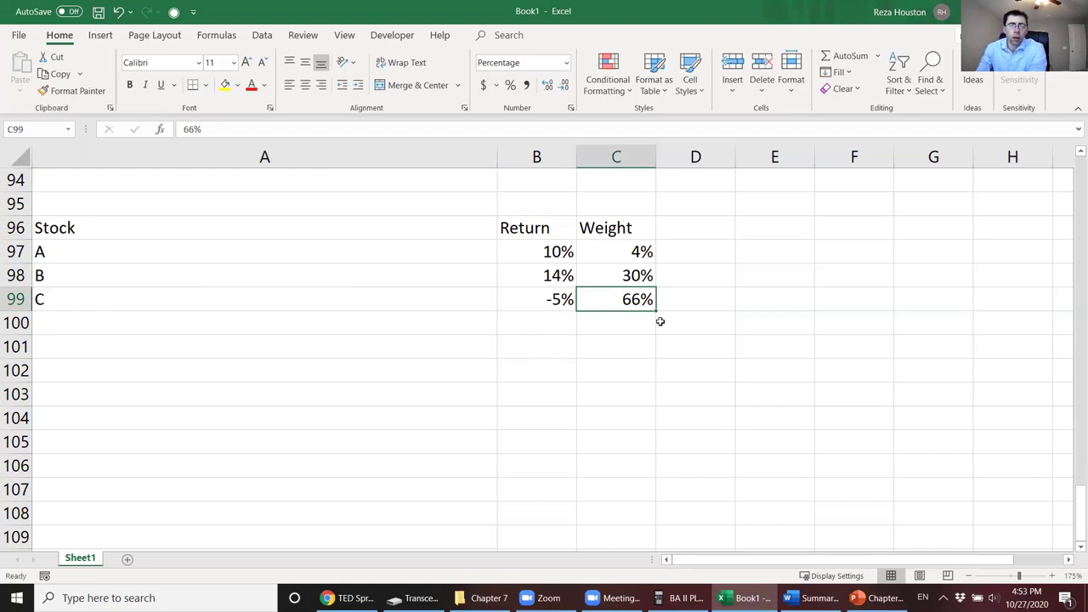
Step: Label A100, below the stock list, as "Weighted average portfolio return"
{"action": "left_click", "coordinate": [492, 330]}
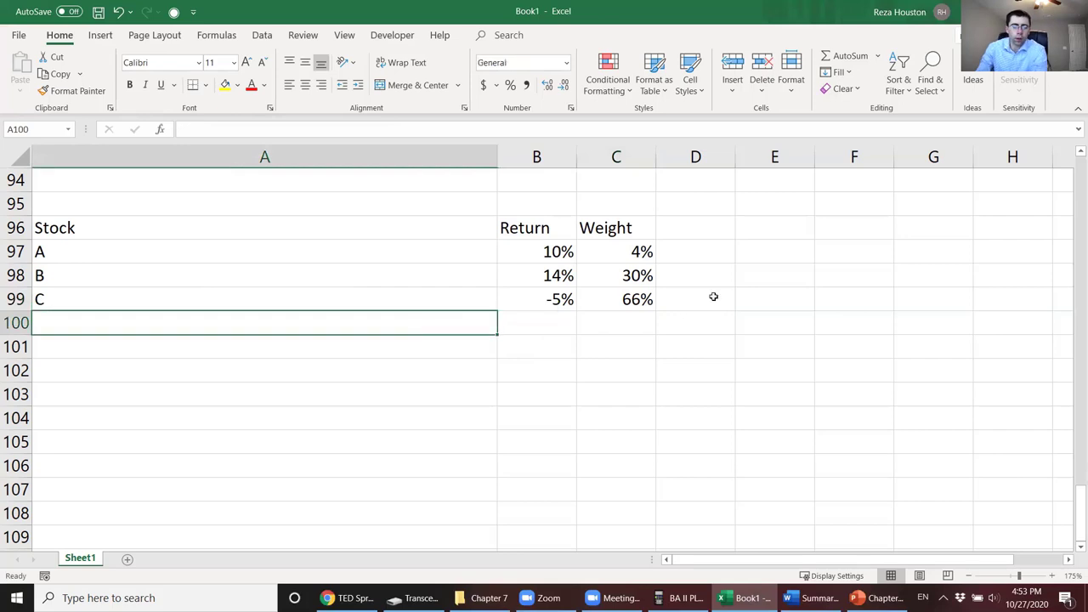
{"action": "type", "text": "We"}
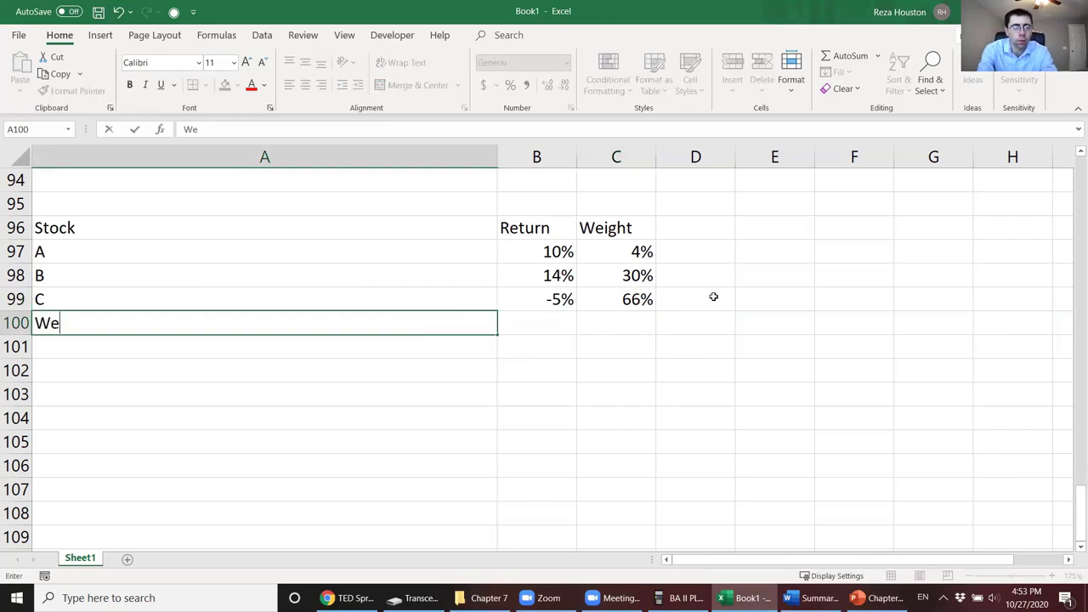
{"action": "type", "text": "ighted a"}
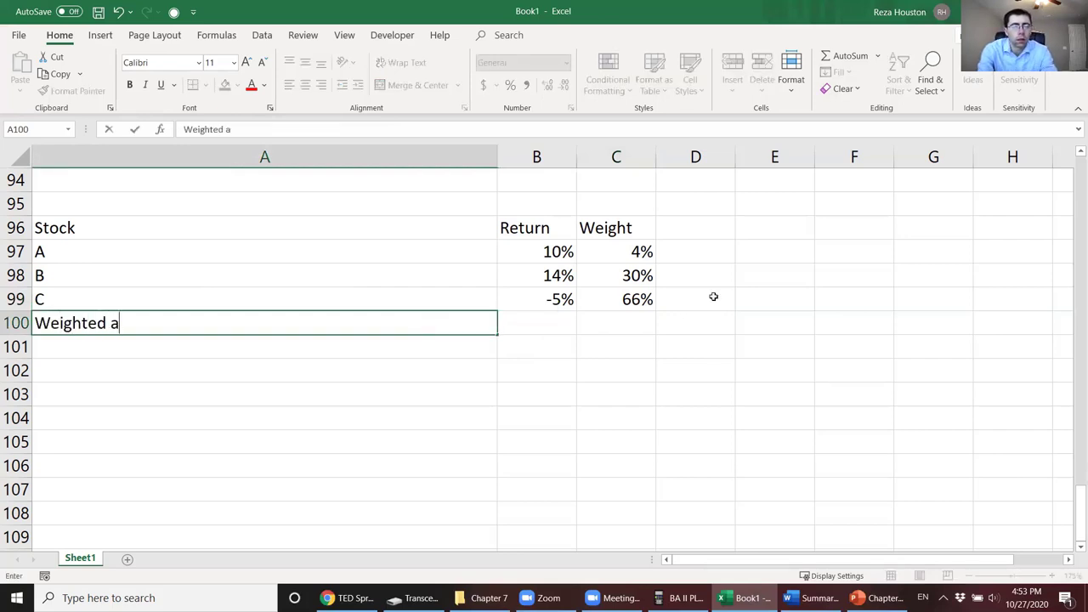
{"action": "type", "text": "verage portfo"}
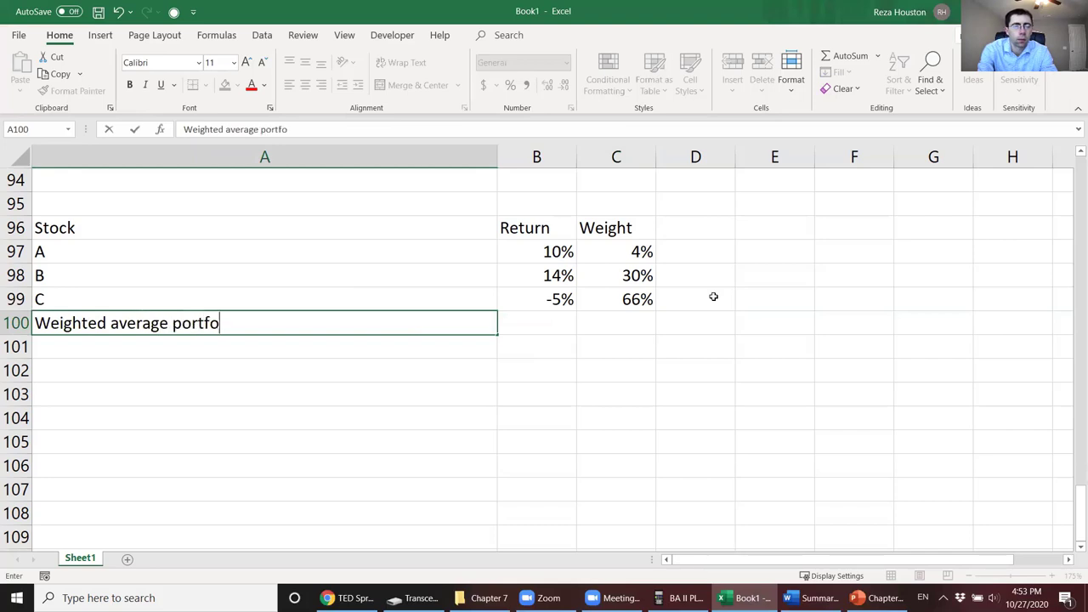
{"action": "type", "text": "lio return"}
{"action": "key", "text": "Tab"}
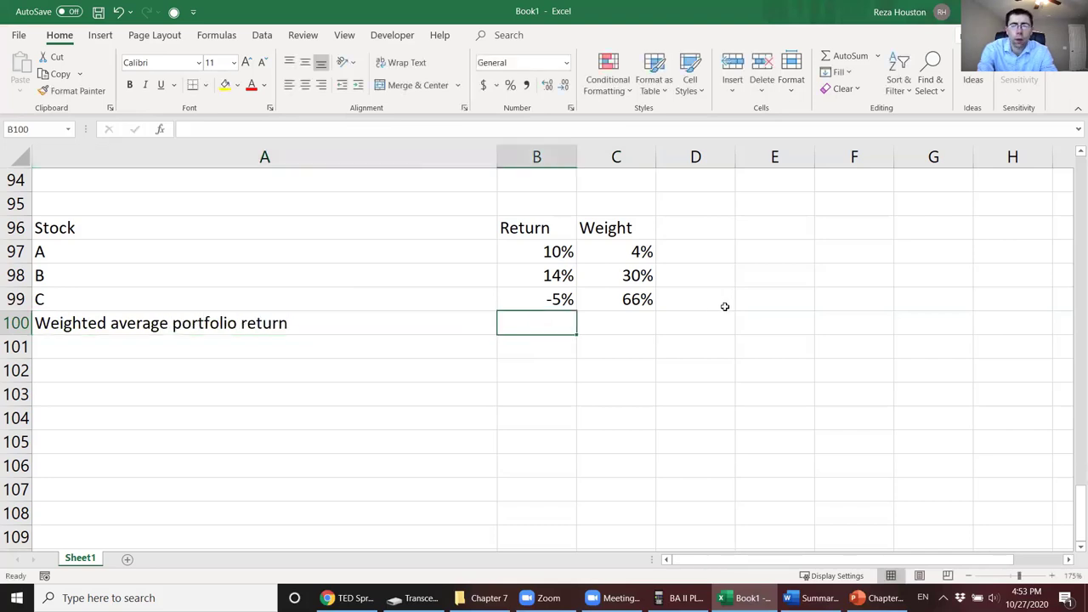
Step: Add the column header "weight*returns" in D96 beside the Weight column
{"action": "left_click", "coordinate": [703, 236]}
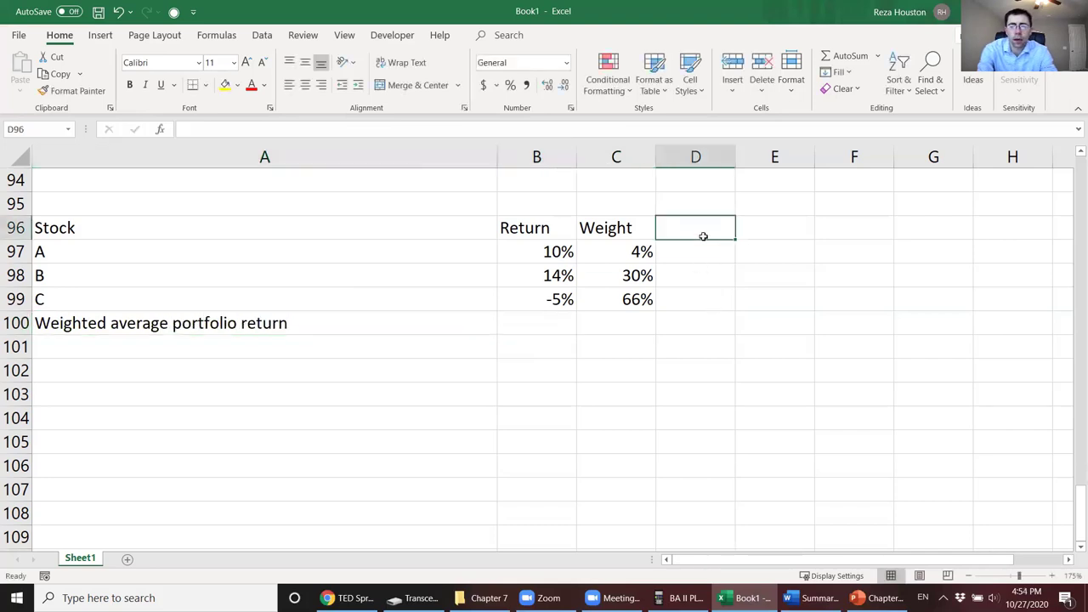
{"action": "type", "text": "weight*r"}
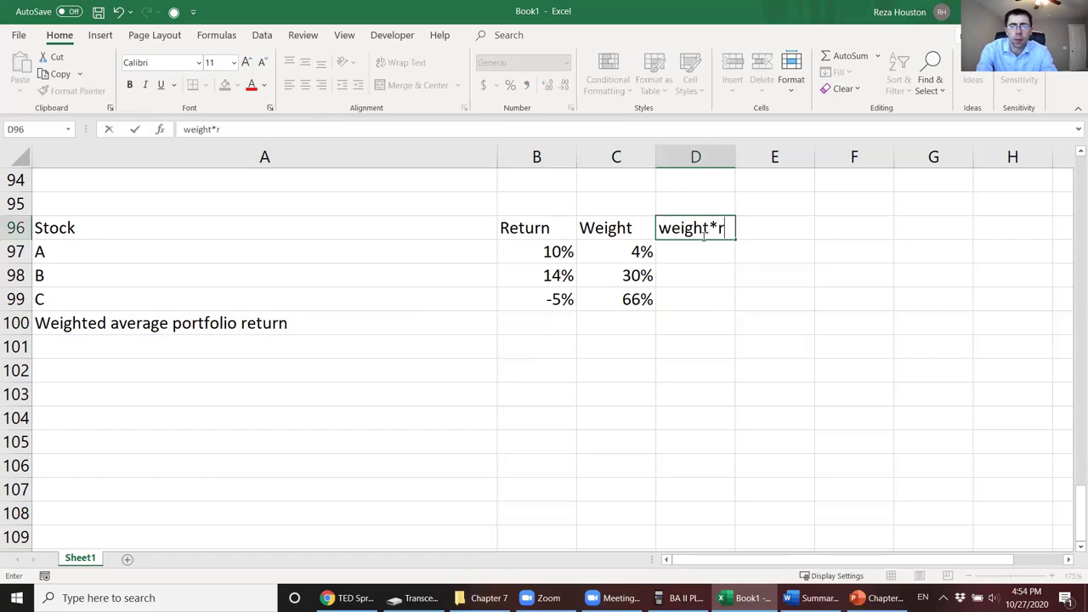
{"action": "type", "text": "eturns"}
{"action": "key", "text": "Return"}
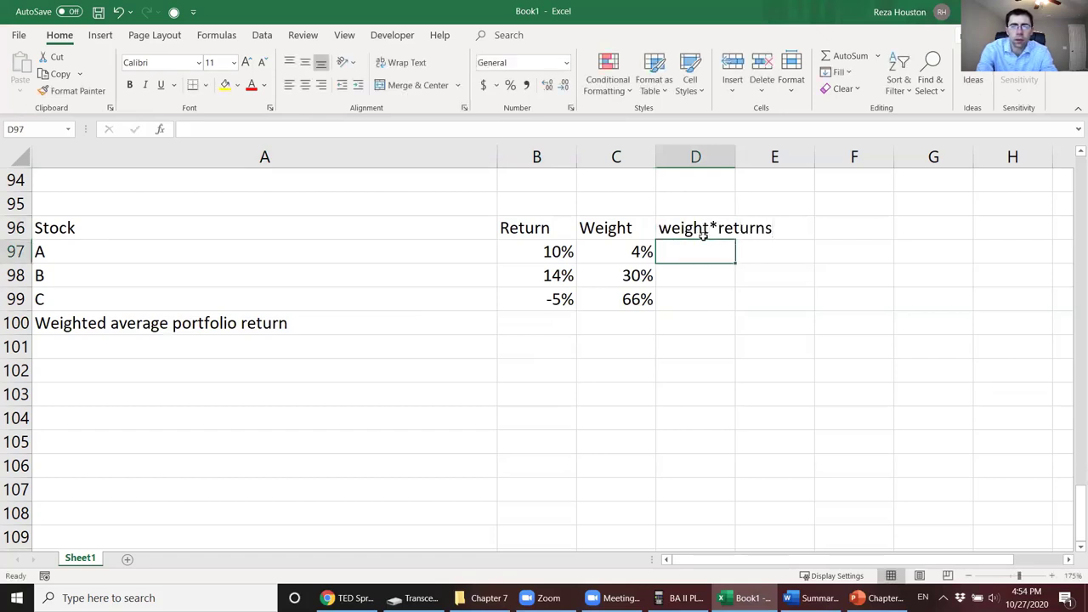
Step: Multiply stock A's weight by its return in D97 with =C97*B97 and fill the formula down to D100
{"action": "type", "text": "="}
{"action": "left_click", "coordinate": [625, 251]}
{"action": "type", "text": "*"}
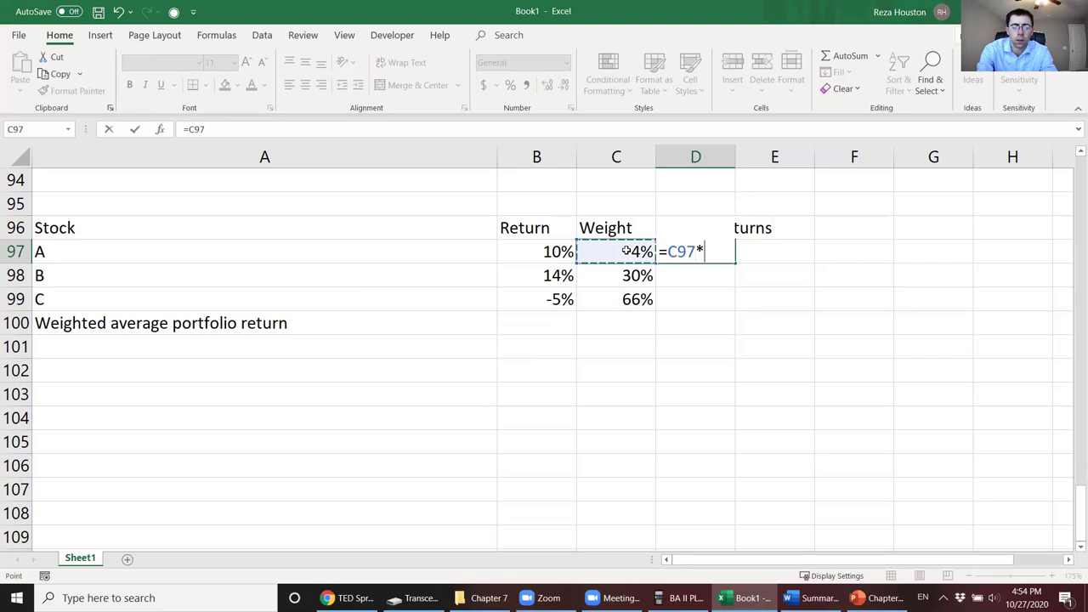
{"action": "left_click", "coordinate": [552, 255]}
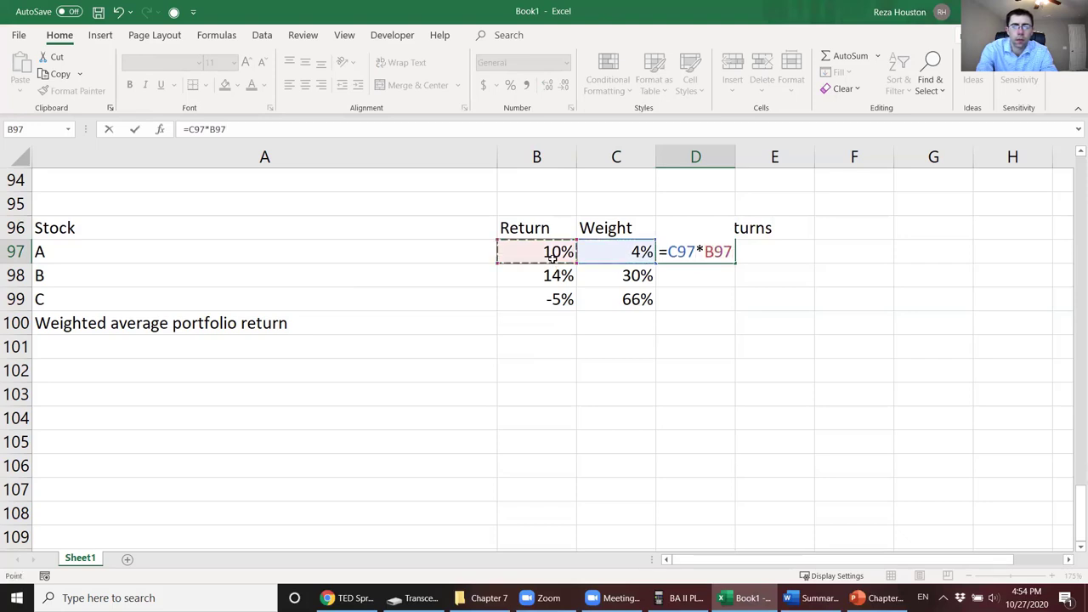
{"action": "key", "text": "Return"}
{"action": "left_click", "coordinate": [723, 256]}
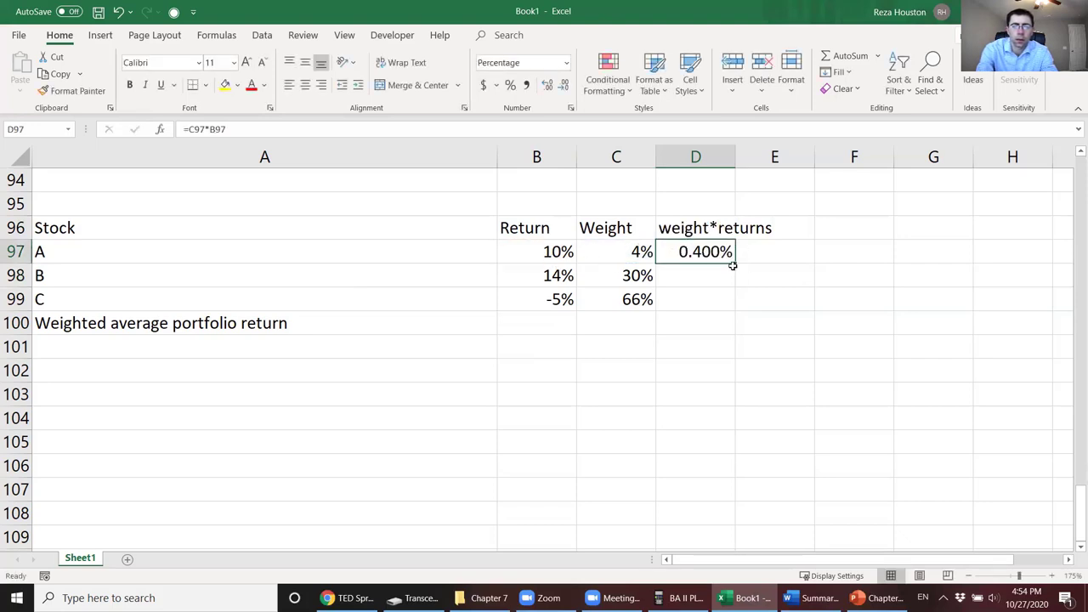
{"action": "left_click_drag", "start_coordinate": [738, 264], "coordinate": [737, 333]}
{"action": "left_click", "coordinate": [734, 334]}
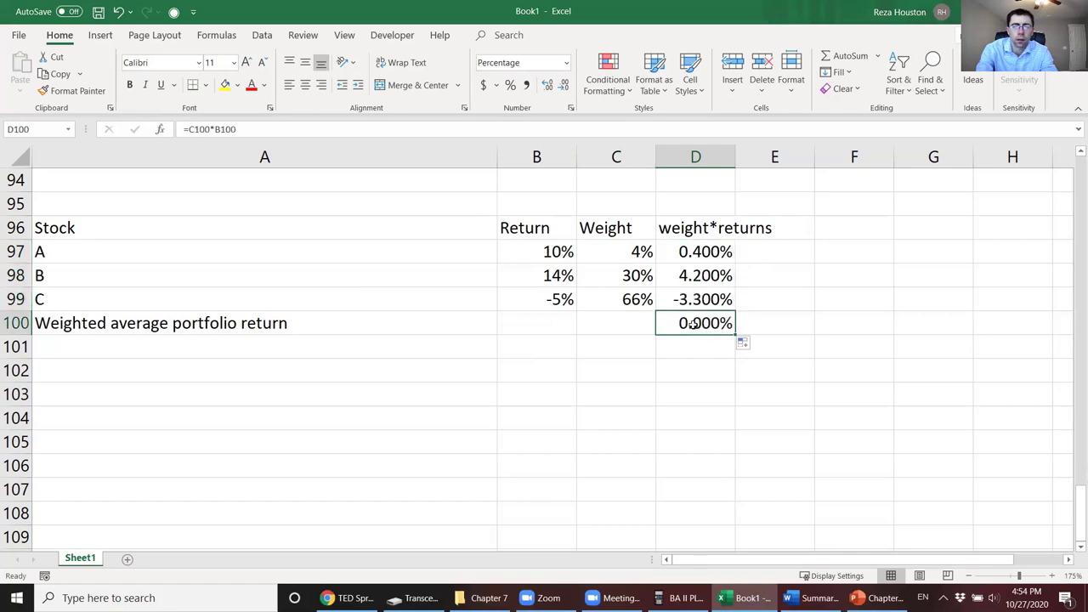
Step: Replace the formula in D100 with =SUM(D97:D99) to total the weighted returns as the portfolio return
{"action": "key", "text": "Delete"}
{"action": "type", "text": "=sum("}
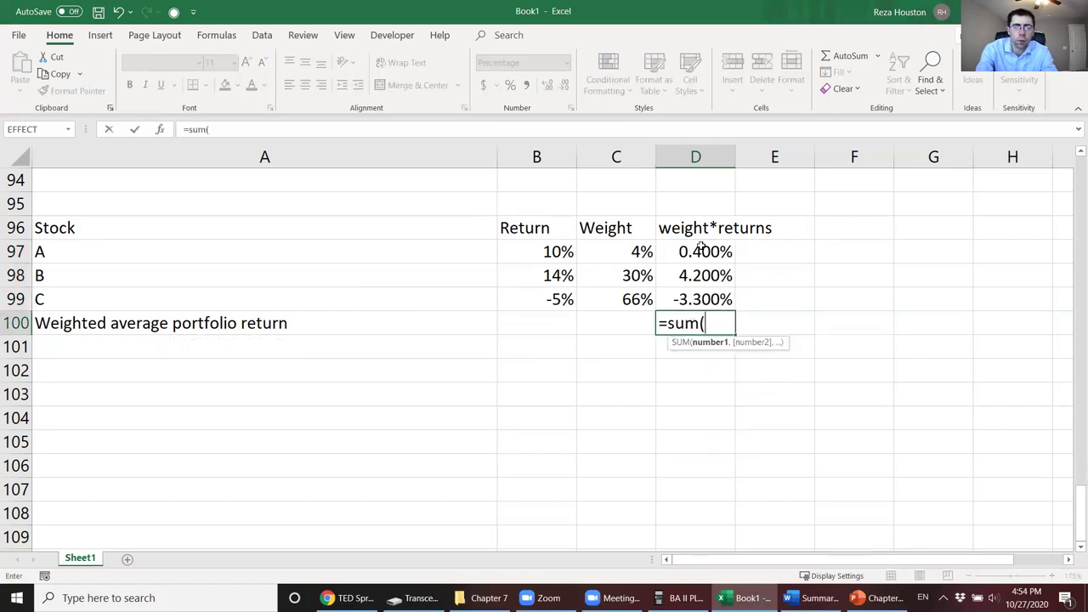
{"action": "left_click_drag", "start_coordinate": [701, 247], "coordinate": [705, 294]}
{"action": "type", "text": ")"}
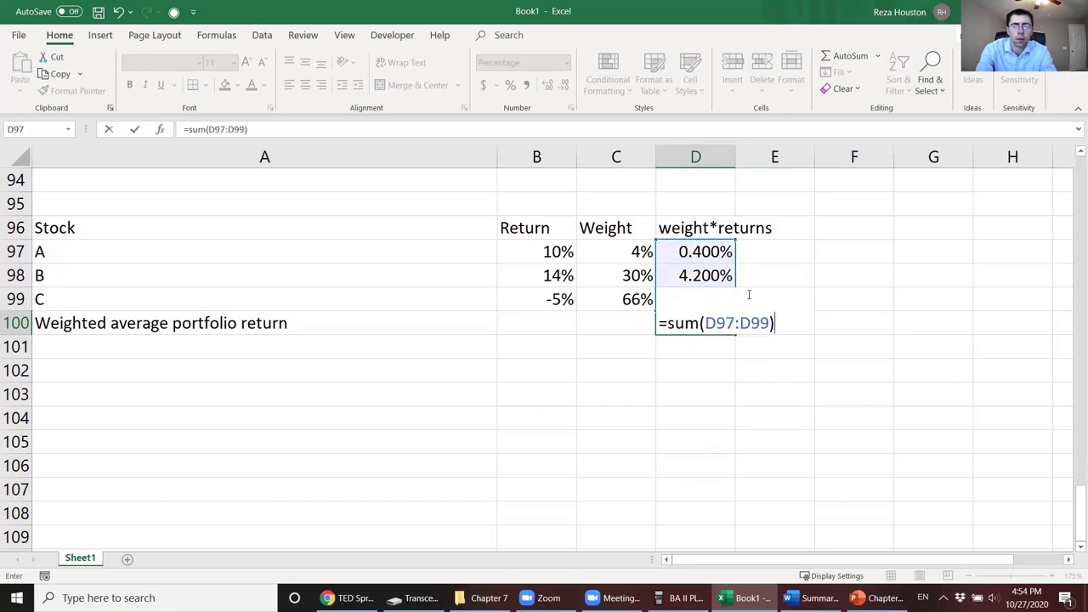
{"action": "key", "text": "Return"}
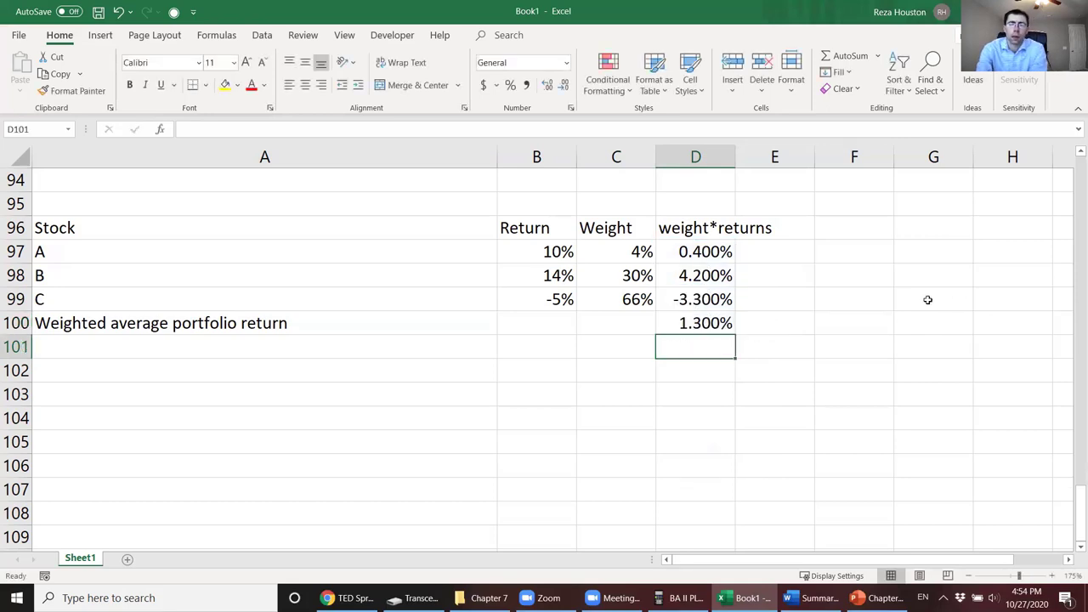
{"action": "left_click", "coordinate": [684, 321]}
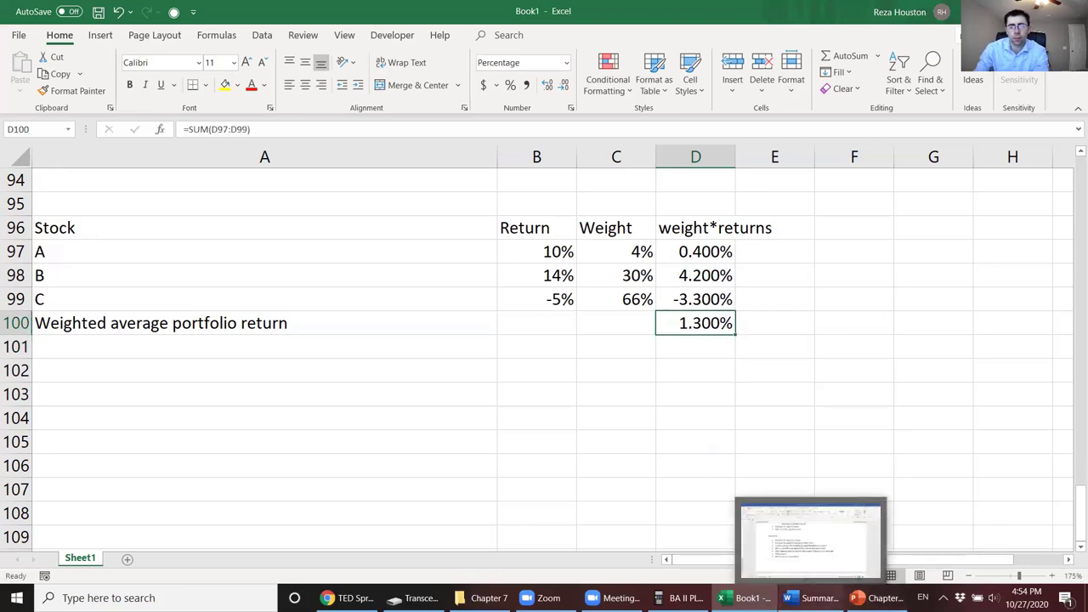
Step: Switch to the exam topics summary in Word and highlight the Chapter 8 question about calculating a stock's volatility
{"action": "left_click", "coordinate": [812, 598]}
{"action": "left_click", "coordinate": [111, 348]}
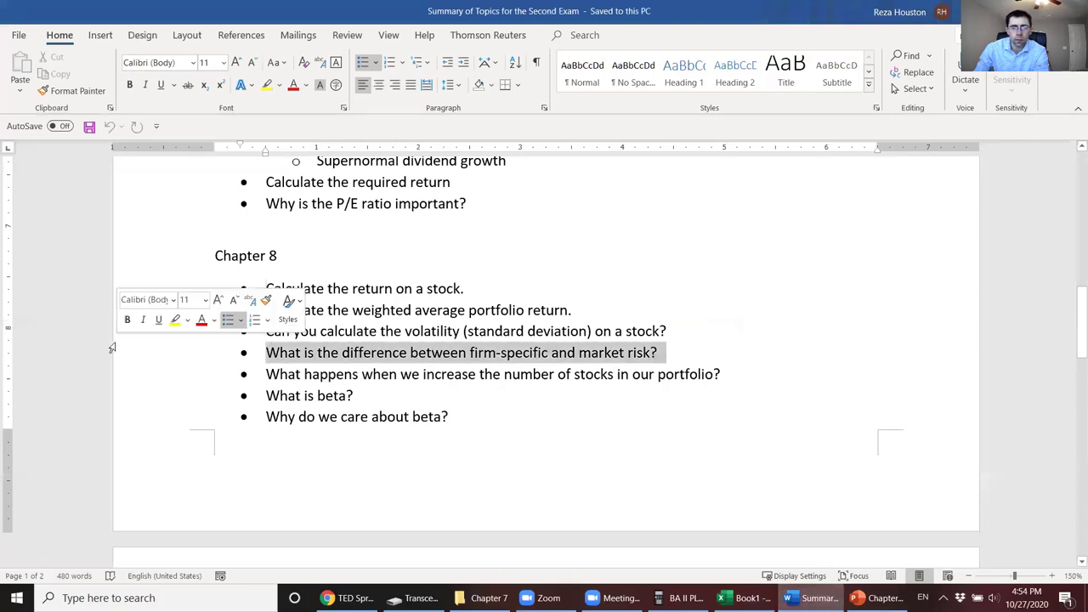
{"action": "left_click", "coordinate": [667, 331]}
{"action": "left_click_drag", "start_coordinate": [561, 316], "coordinate": [190, 325]}
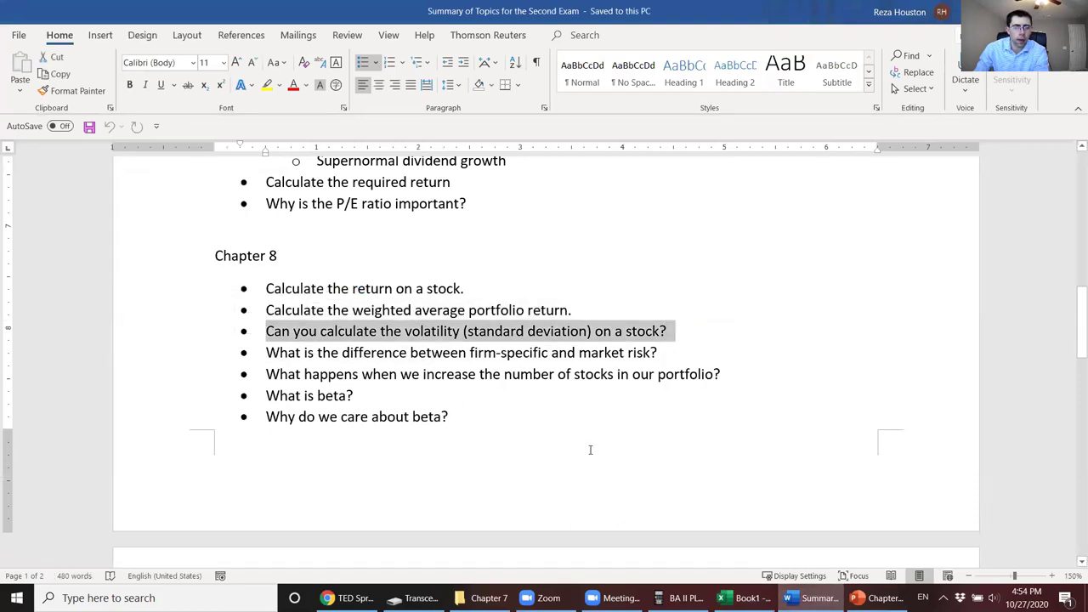
Step: Switch back to Excel and copy the headers and the stock A and B rows from A96:C98 to A103
{"action": "left_click", "coordinate": [748, 597]}
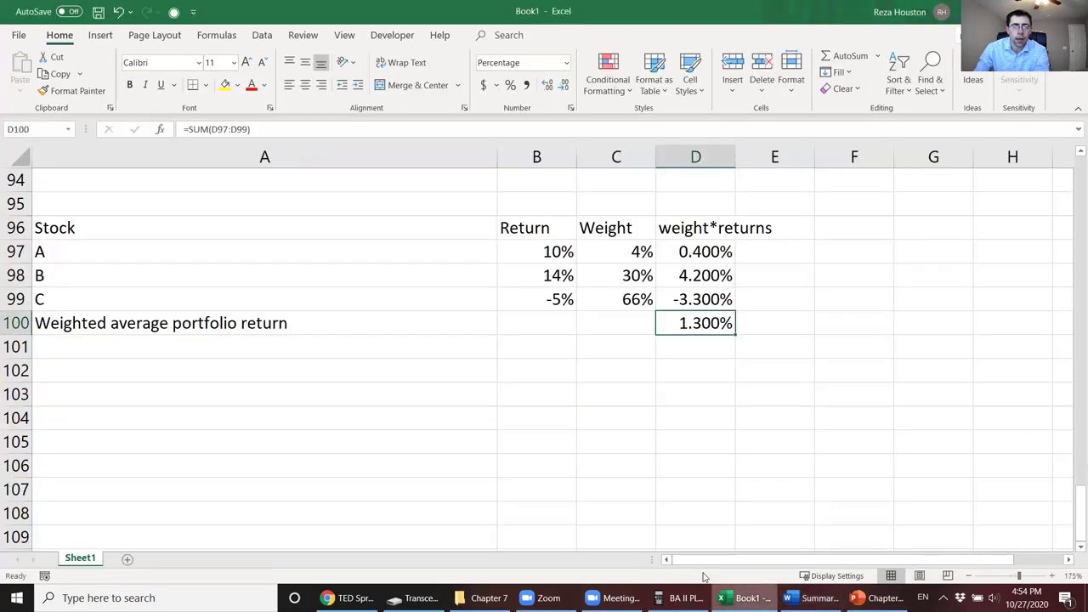
{"action": "left_click_drag", "start_coordinate": [450, 225], "coordinate": [600, 270]}
{"action": "key", "text": "ctrl+c"}
{"action": "left_click", "coordinate": [539, 344]}
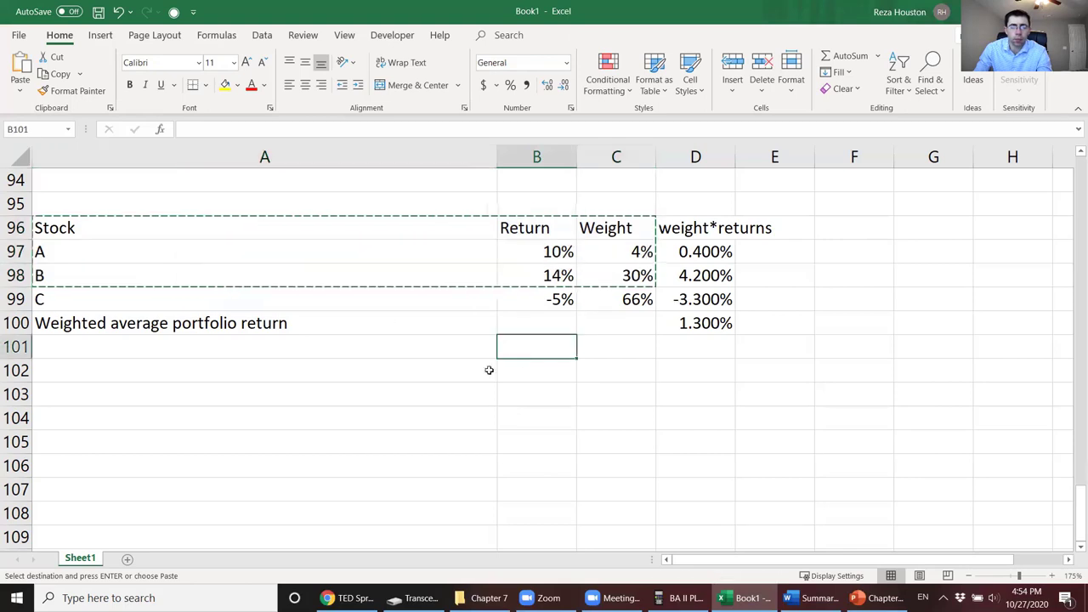
{"action": "left_click", "coordinate": [355, 391]}
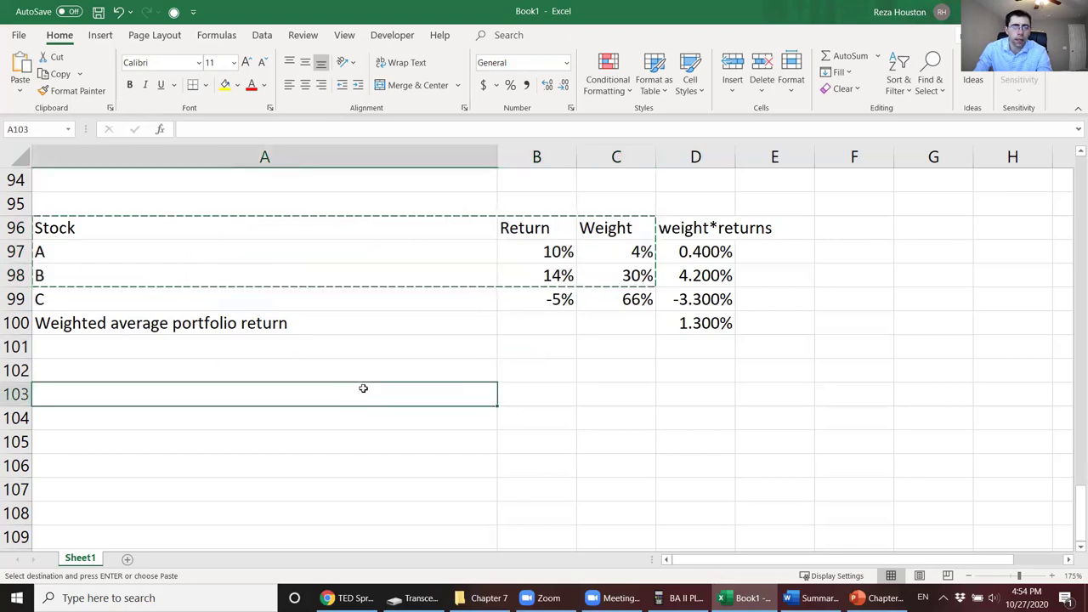
{"action": "key", "text": "ctrl+v"}
{"action": "left_click", "coordinate": [209, 422]}
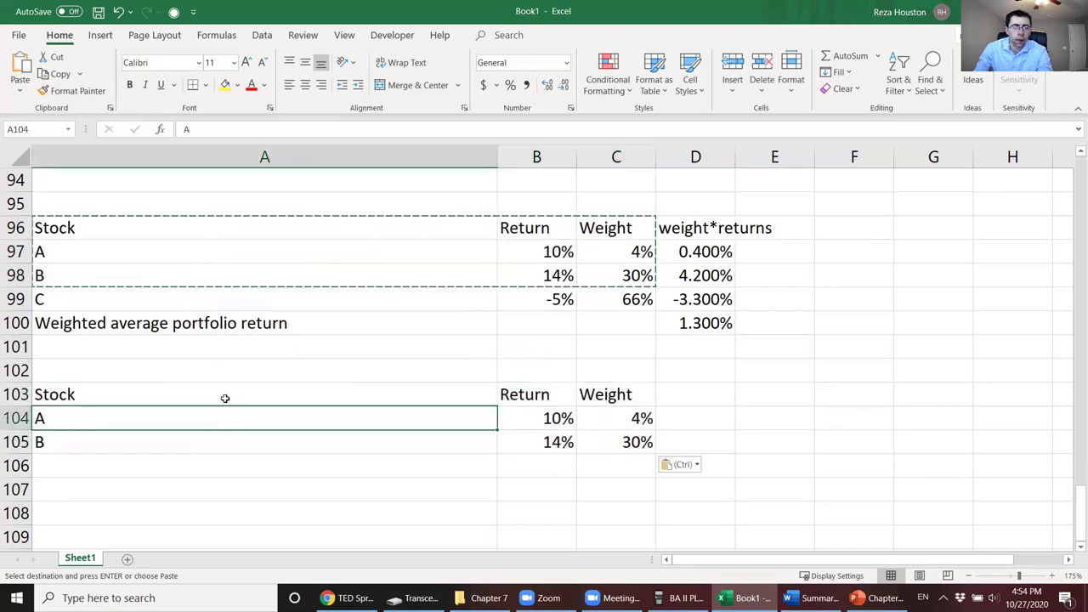
Step: Change the copied Weight header in C103 to Probability and enter 40% and 60% below it
{"action": "left_click", "coordinate": [587, 389]}
{"action": "type", "text": "Probability"}
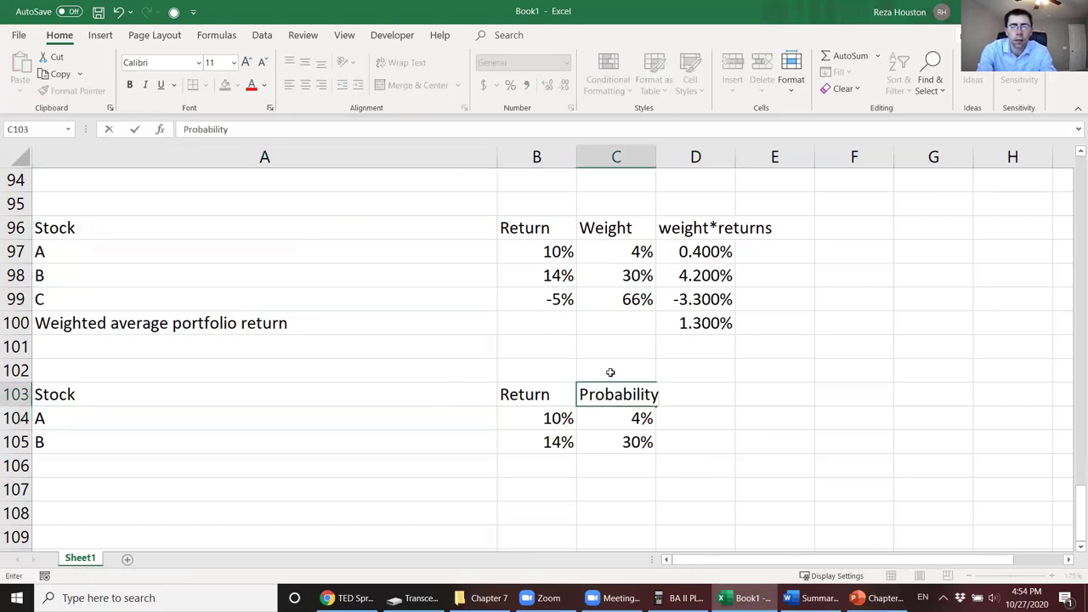
{"action": "key", "text": "Return"}
{"action": "type", "text": ".4"}
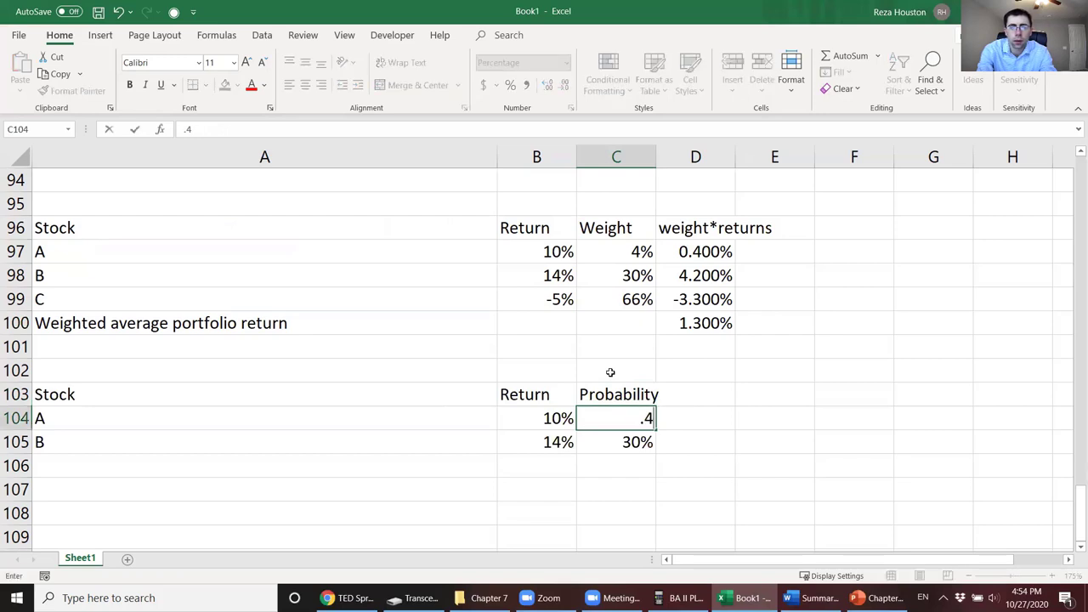
{"action": "key", "text": "Return"}
{"action": "type", "text": ".6"}
{"action": "key", "text": "Return"}
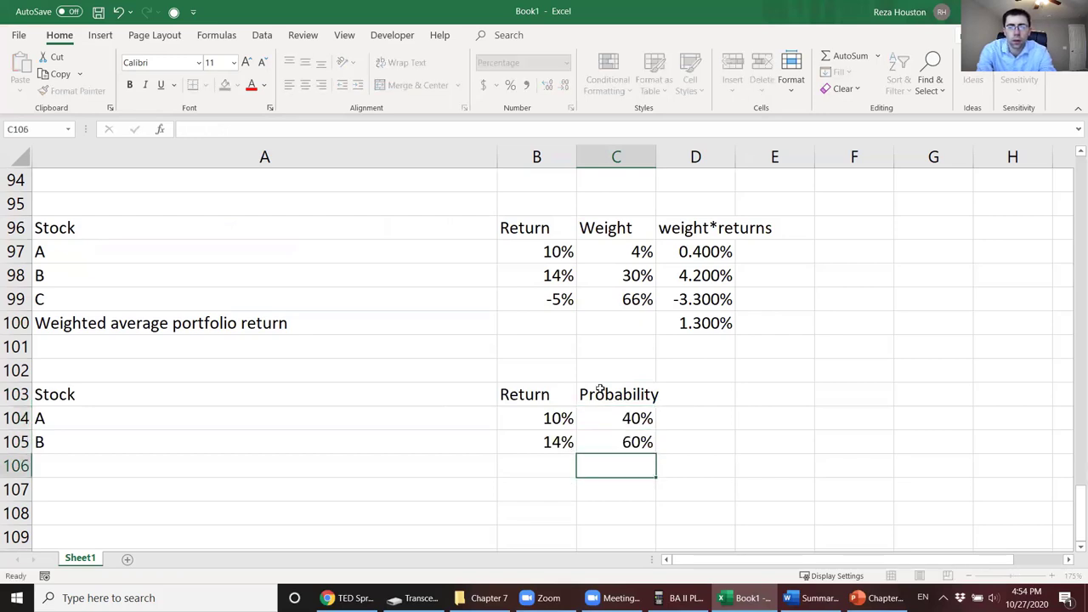
Step: Set the returns in B104 and B105 of the copied table to 5% and 10%
{"action": "left_click", "coordinate": [542, 420]}
{"action": "type", "text": "5"}
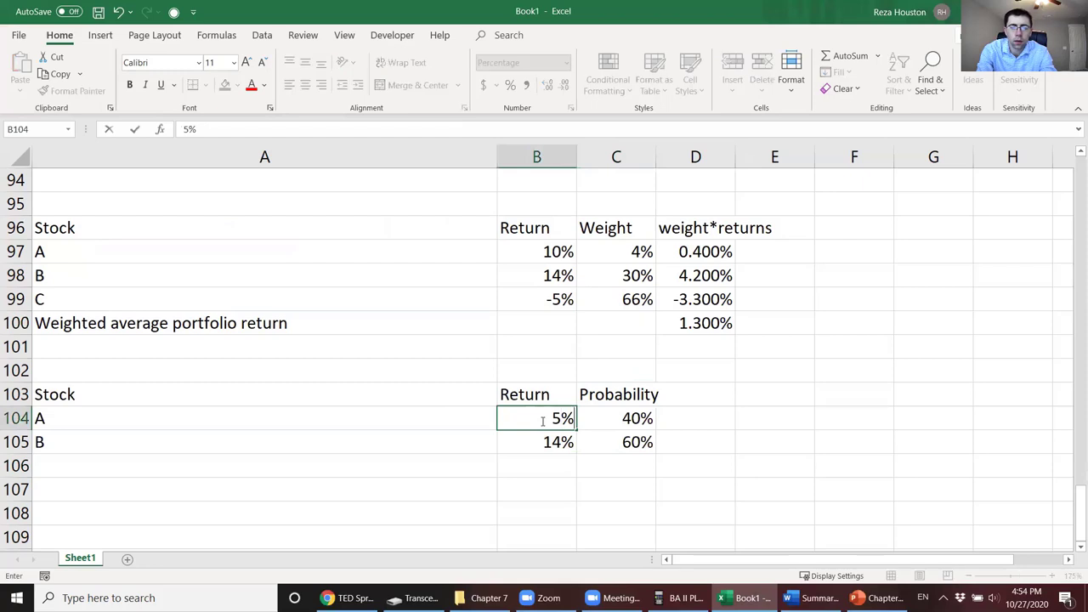
{"action": "key", "text": "Return"}
{"action": "type", "text": "10"}
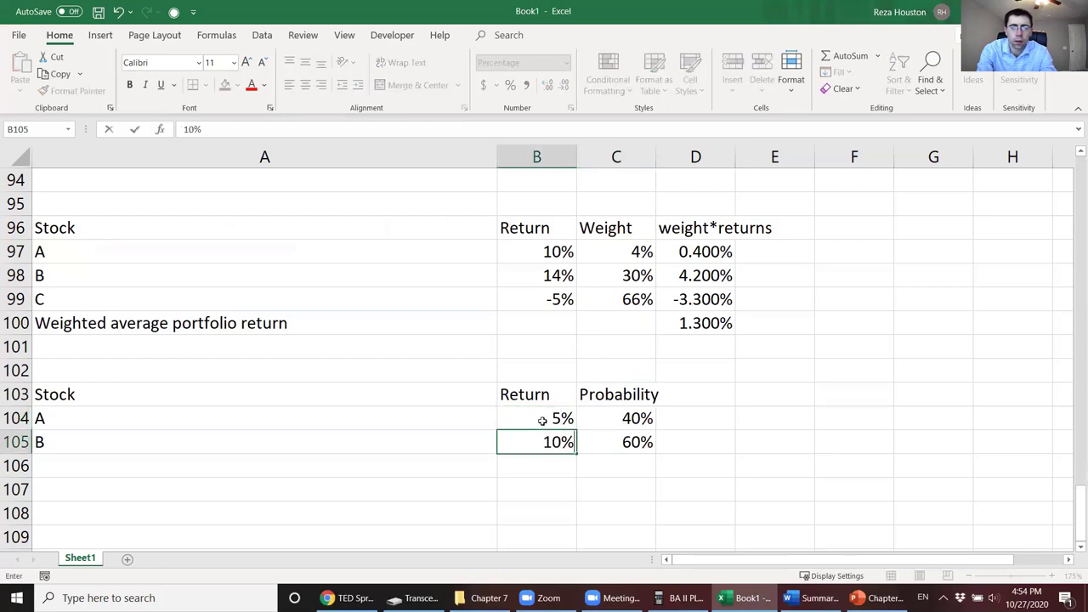
{"action": "key", "text": "Return"}
Step: Clear the Stock header and the A and B labels from A103:A105
{"action": "left_click", "coordinate": [384, 397]}
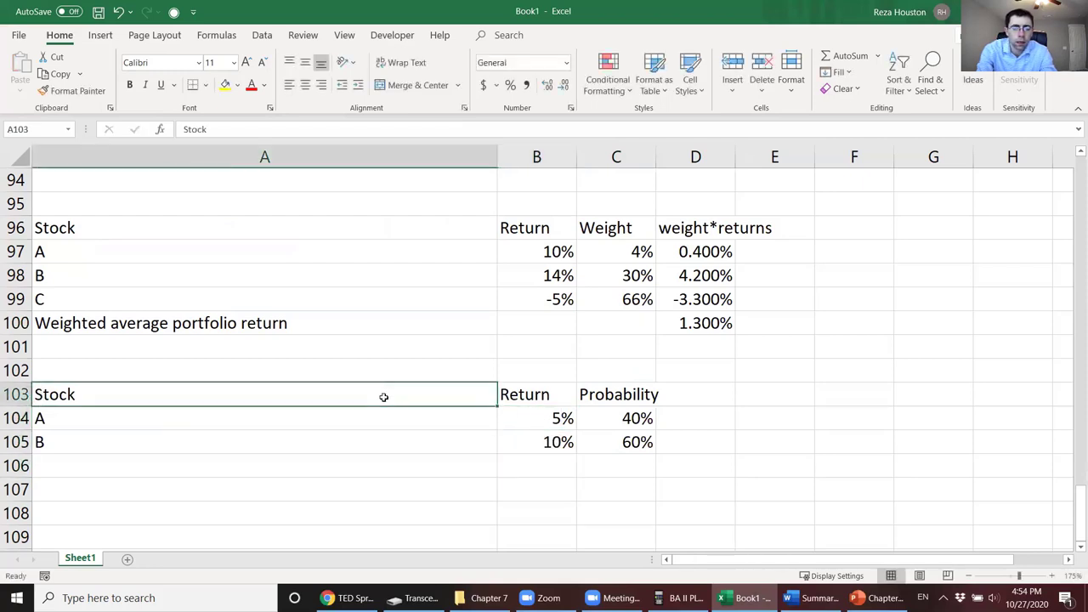
{"action": "key", "text": "Delete"}
{"action": "key", "text": "Down"}
{"action": "key", "text": "Delete"}
{"action": "key", "text": "Down"}
{"action": "key", "text": "Delete"}
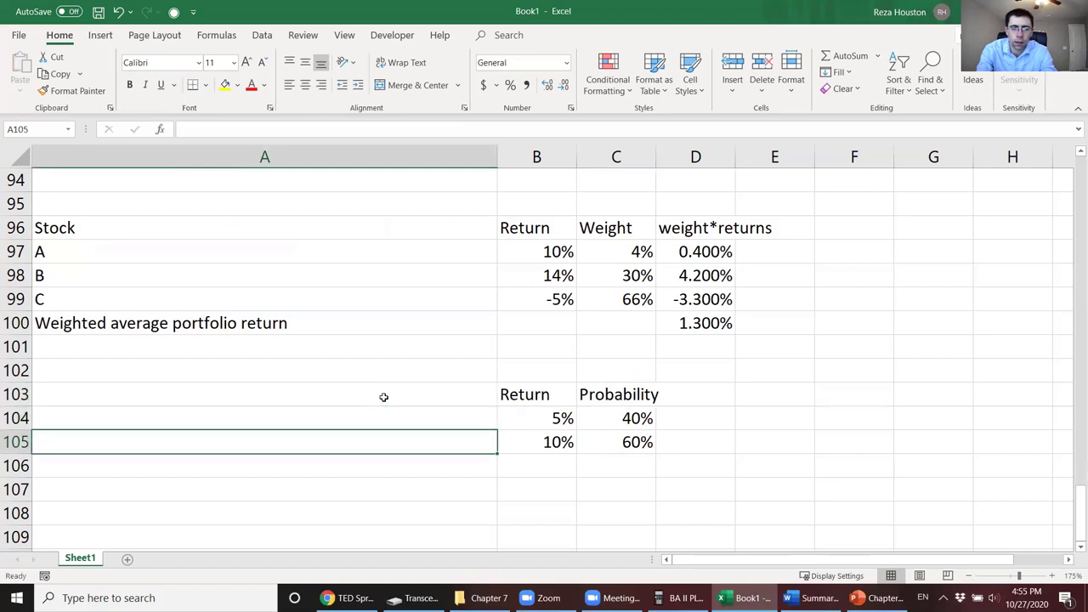
Step: Move the Return and Probability table from B103:C105 to A107
{"action": "left_click_drag", "start_coordinate": [527, 385], "coordinate": [600, 437]}
{"action": "key", "text": "ctrl+x"}
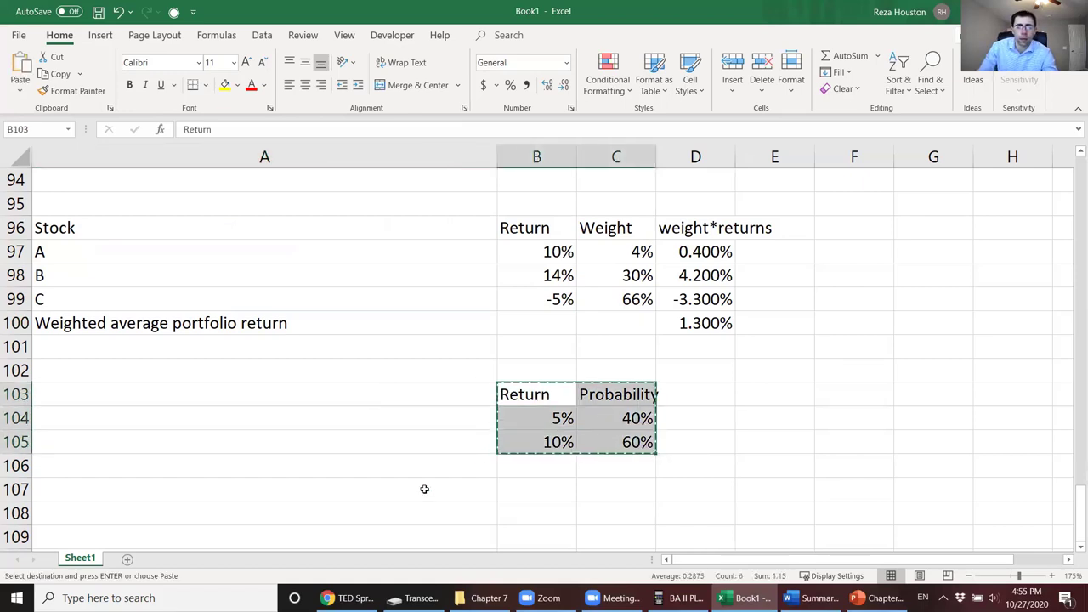
{"action": "left_click", "coordinate": [422, 488]}
{"action": "key", "text": "ctrl+v"}
{"action": "scroll", "coordinate": [417, 476], "scroll_direction": "down", "scroll_amount": 2}
{"action": "scroll", "coordinate": [418, 476], "scroll_direction": "down", "scroll_amount": 1}
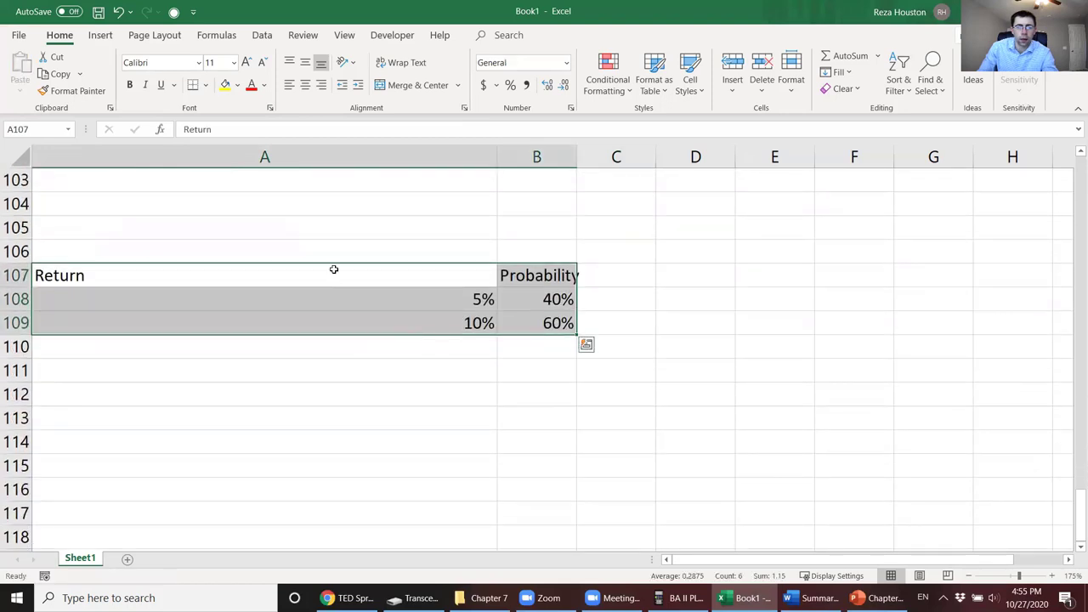
Step: Enter the question "What is the volatility of this stock?" in A106 above the return table
{"action": "left_click", "coordinate": [394, 247]}
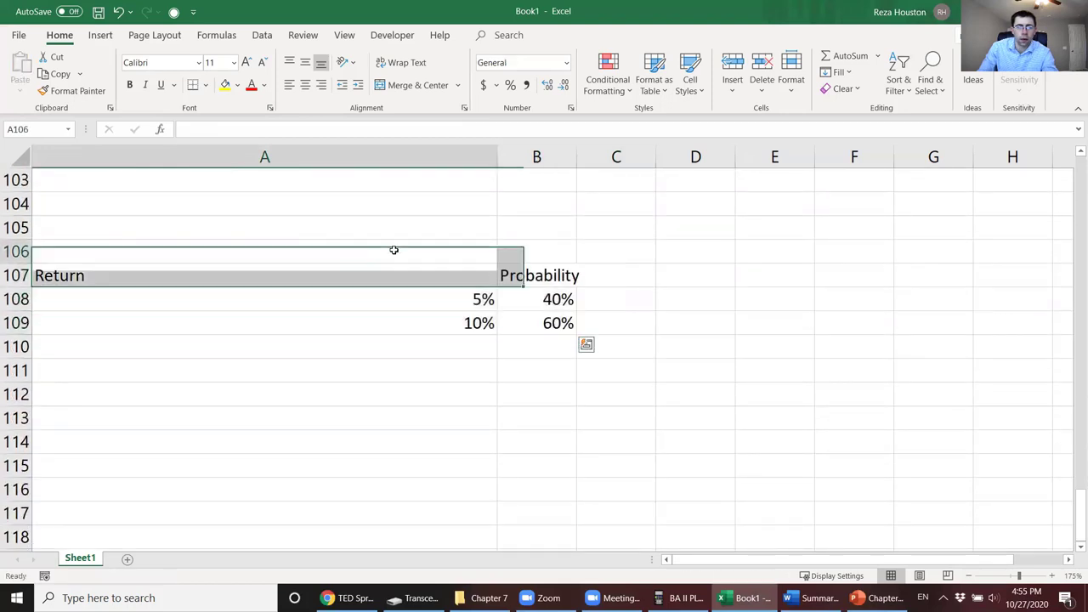
{"action": "type", "text": "What is the "}
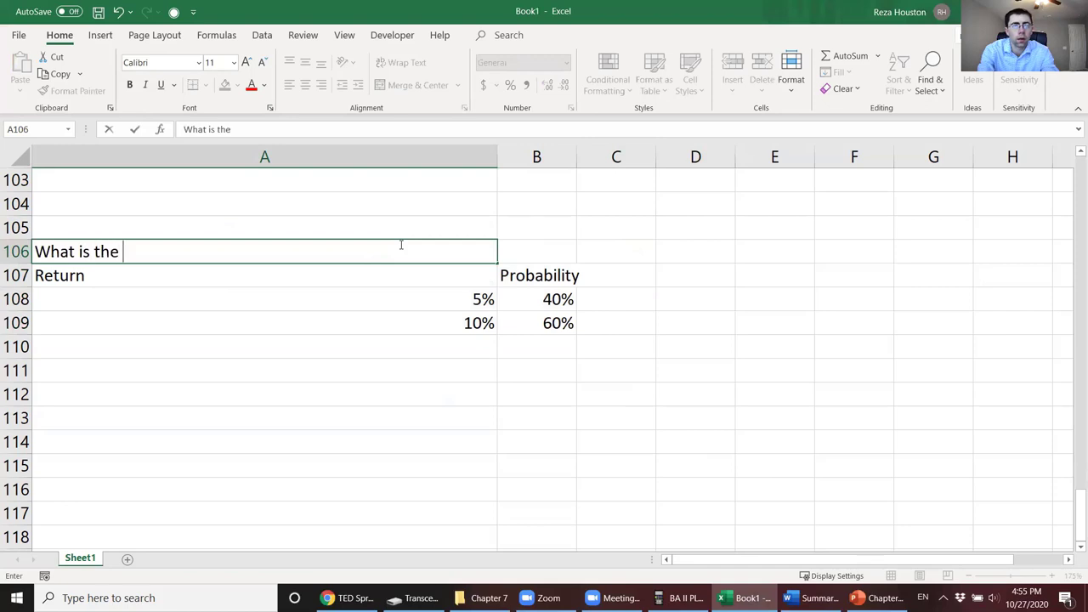
{"action": "type", "text": "probability of"}
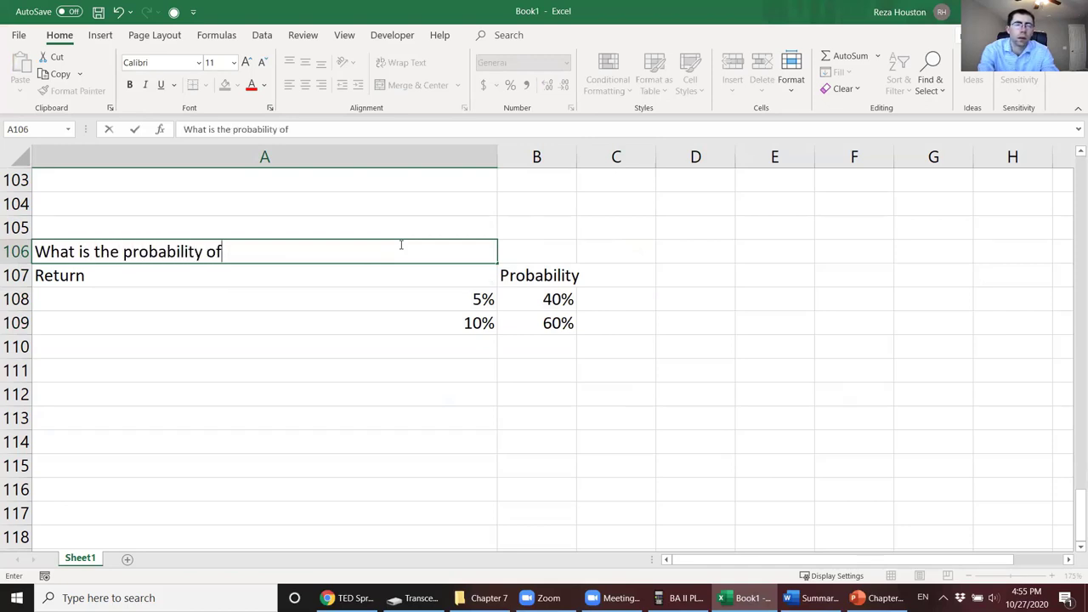
{"action": "key", "text": "BackSpace"}
{"action": "key", "text": "BackSpace"}
{"action": "key", "text": "BackSpace"}
{"action": "key", "text": "BackSpace"}
{"action": "key", "text": "BackSpace"}
{"action": "key", "text": "BackSpace"}
{"action": "key", "text": "BackSpace"}
{"action": "key", "text": "BackSpace"}
{"action": "key", "text": "BackSpace"}
{"action": "key", "text": "BackSpace"}
{"action": "key", "text": "BackSpace"}
{"action": "key", "text": "BackSpace"}
{"action": "type", "text": "o"}
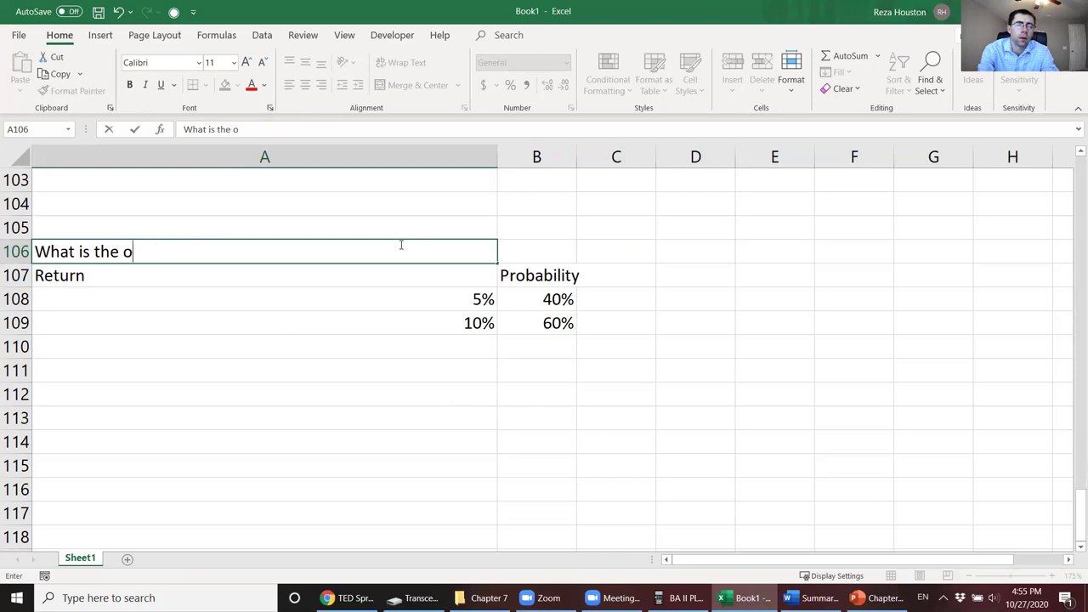
{"action": "key", "text": "BackSpace"}
{"action": "type", "text": "volatility o"}
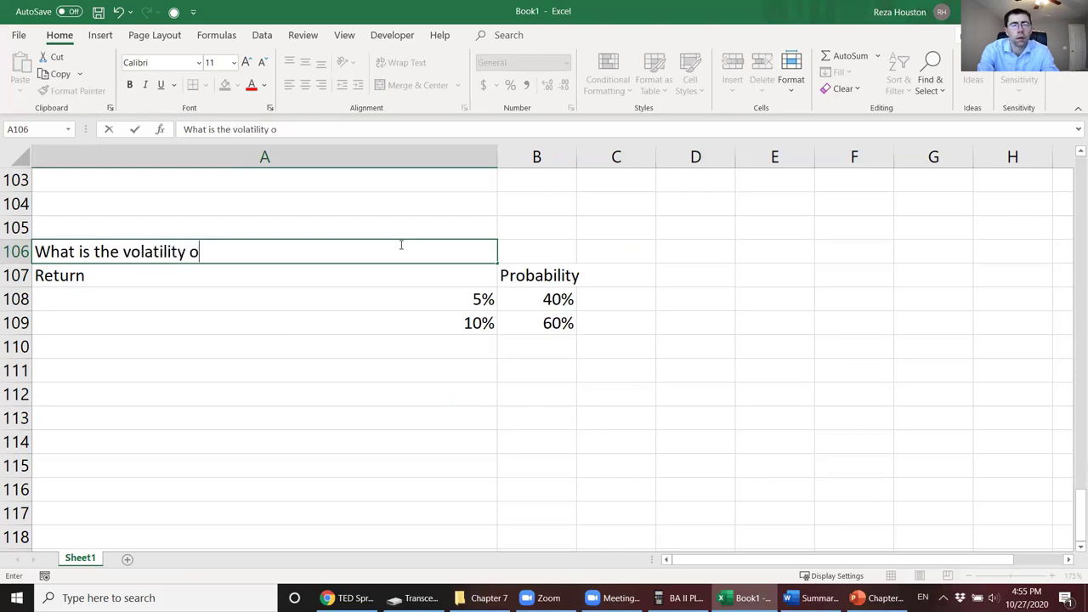
{"action": "type", "text": "f this stock?"}
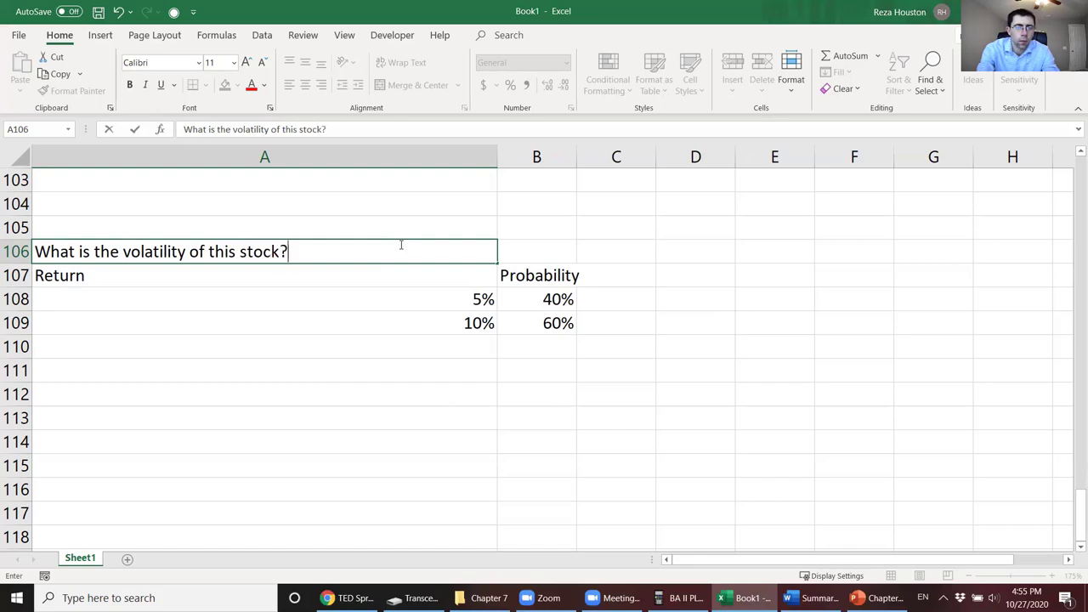
{"action": "key", "text": "Return"}
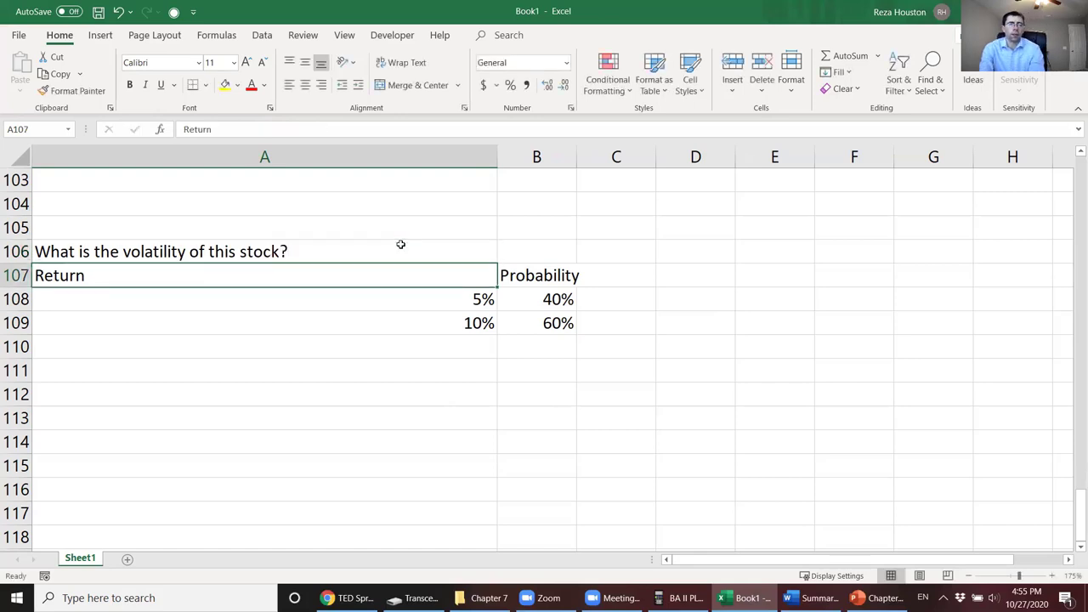
Step: Insert "(standard deviation)" after the word volatility in the A106 question
{"action": "double_click", "coordinate": [189, 252]}
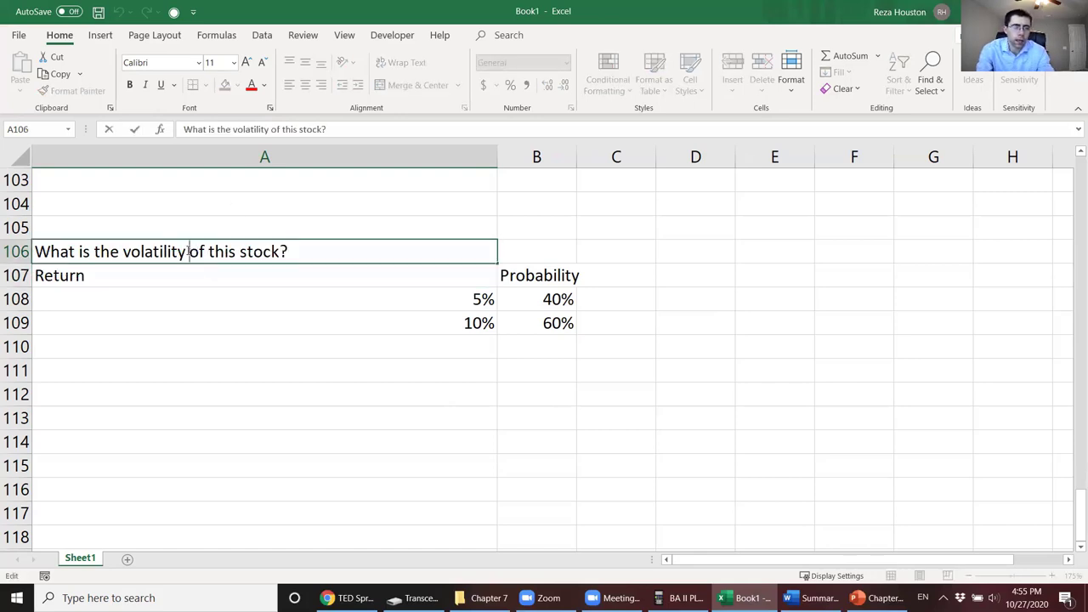
{"action": "type", "text": "("}
{"action": "type", "text": "standard"}
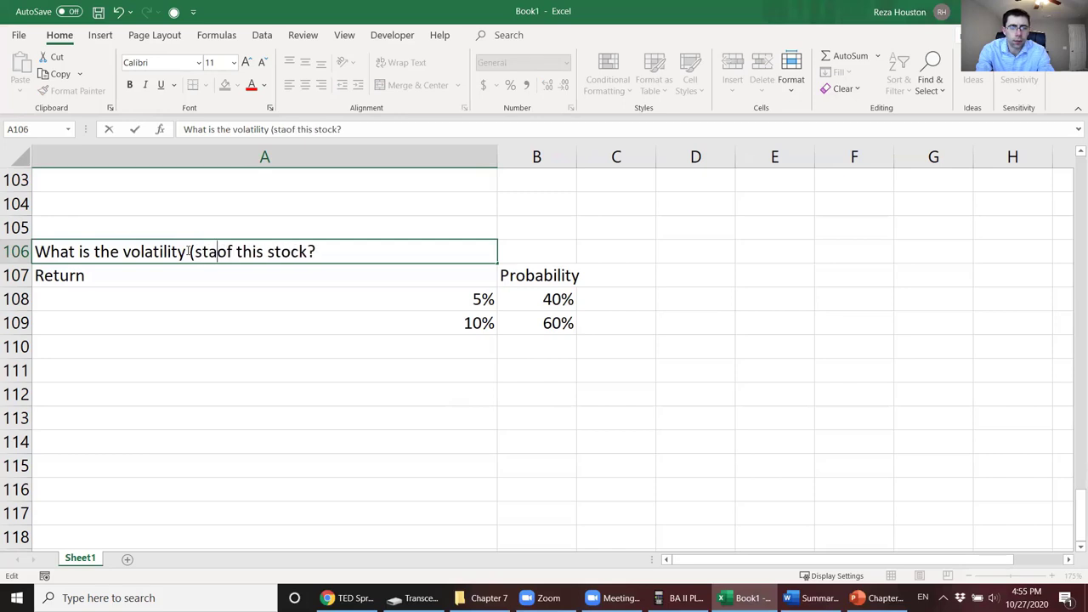
{"action": "type", "text": " deviation"}
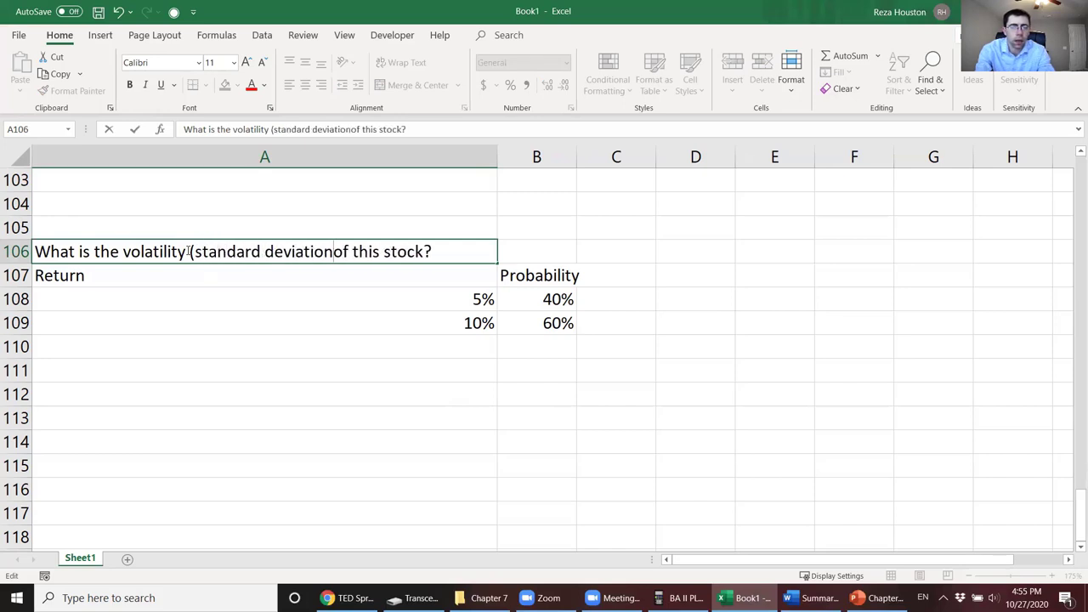
{"action": "type", "text": ")"}
Step: Right-align the Return header in A107
{"action": "left_click", "coordinate": [382, 275]}
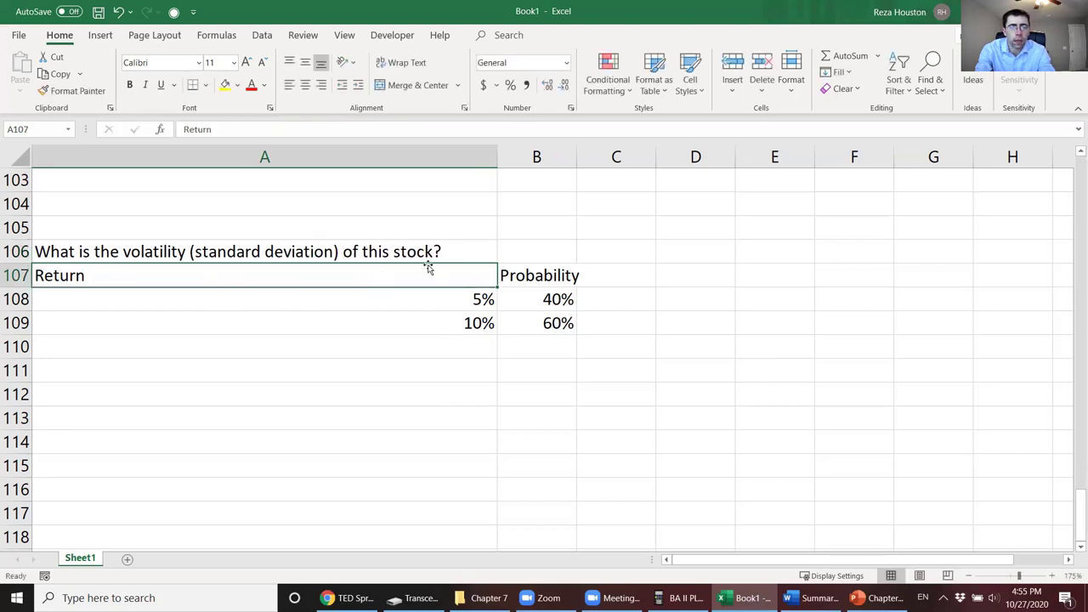
{"action": "left_click", "coordinate": [324, 86]}
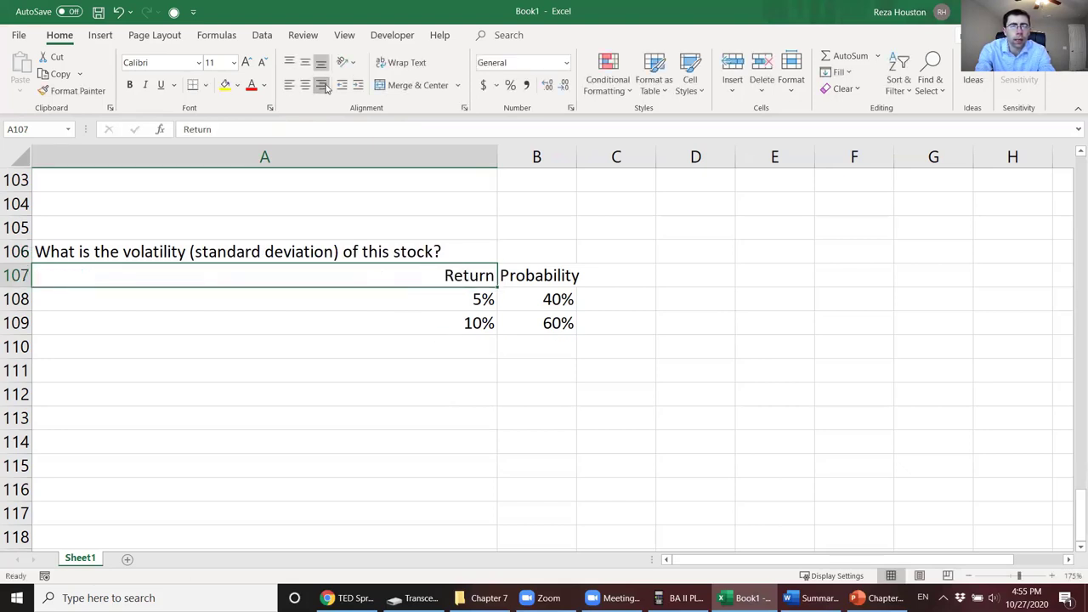
{"action": "left_click", "coordinate": [539, 350]}
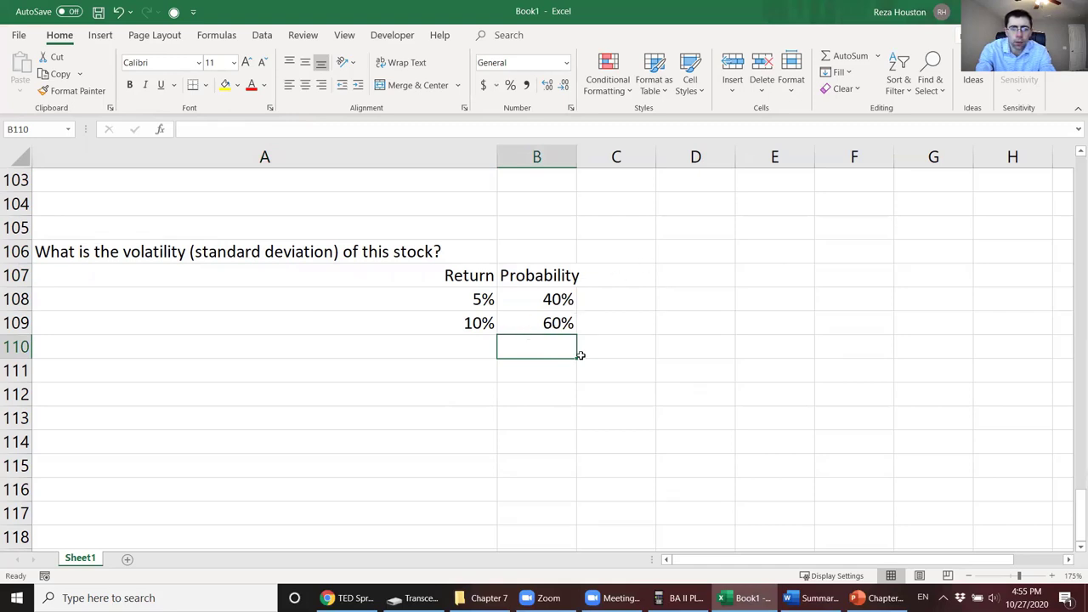
Step: Add a Mean header in C107 and calculate the probability-weighted return in C108 with =(B108*A108+B109*A109)
{"action": "left_click", "coordinate": [601, 277]}
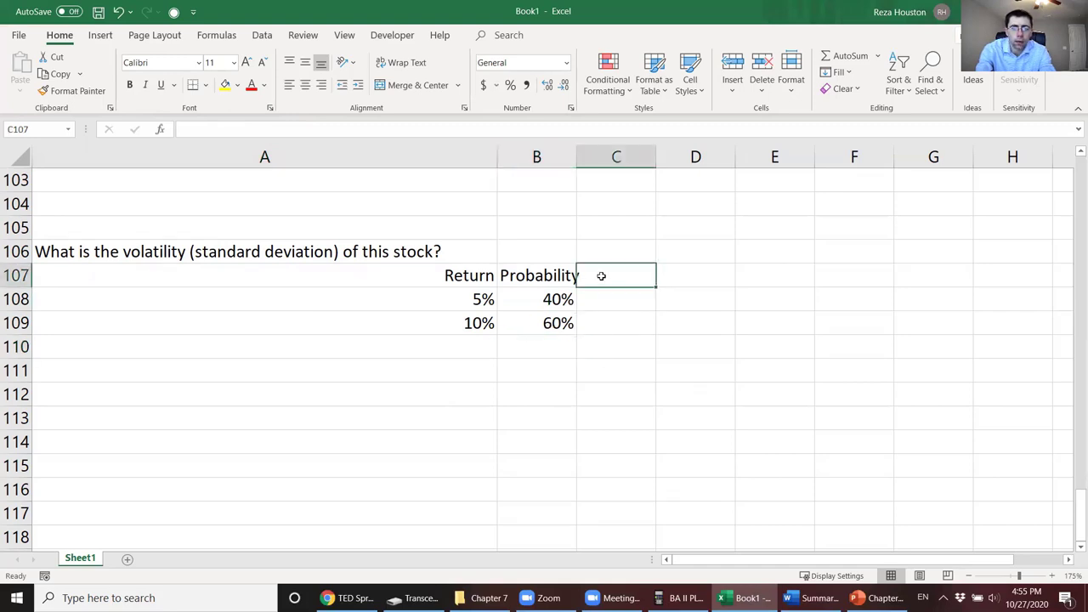
{"action": "type", "text": "Mean"}
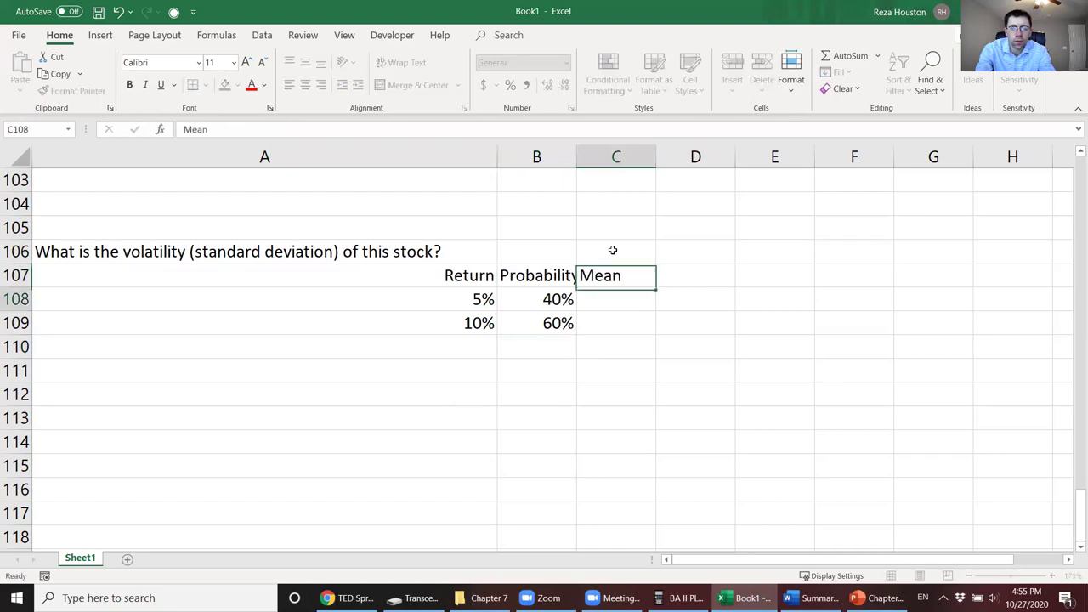
{"action": "key", "text": "Return"}
{"action": "type", "text": "="}
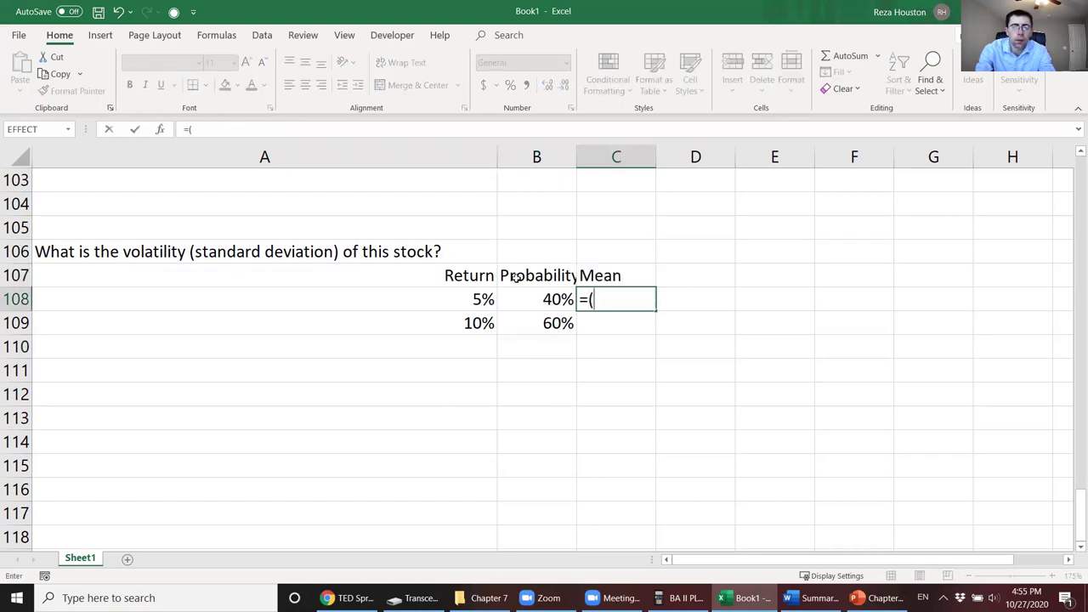
{"action": "type", "text": "("}
{"action": "left_click", "coordinate": [522, 300]}
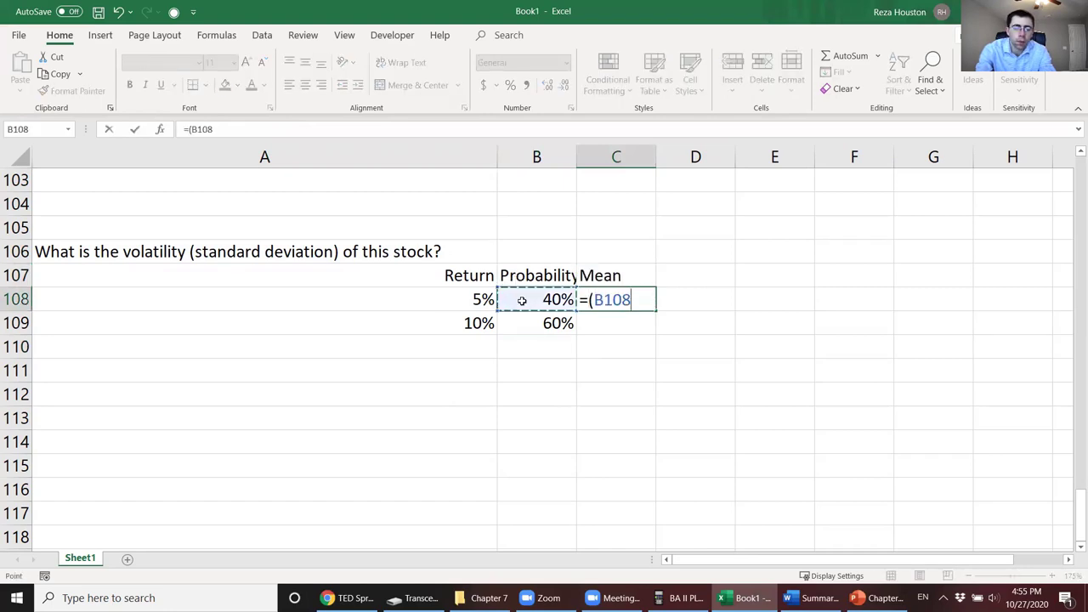
{"action": "type", "text": "*"}
{"action": "left_click", "coordinate": [467, 300]}
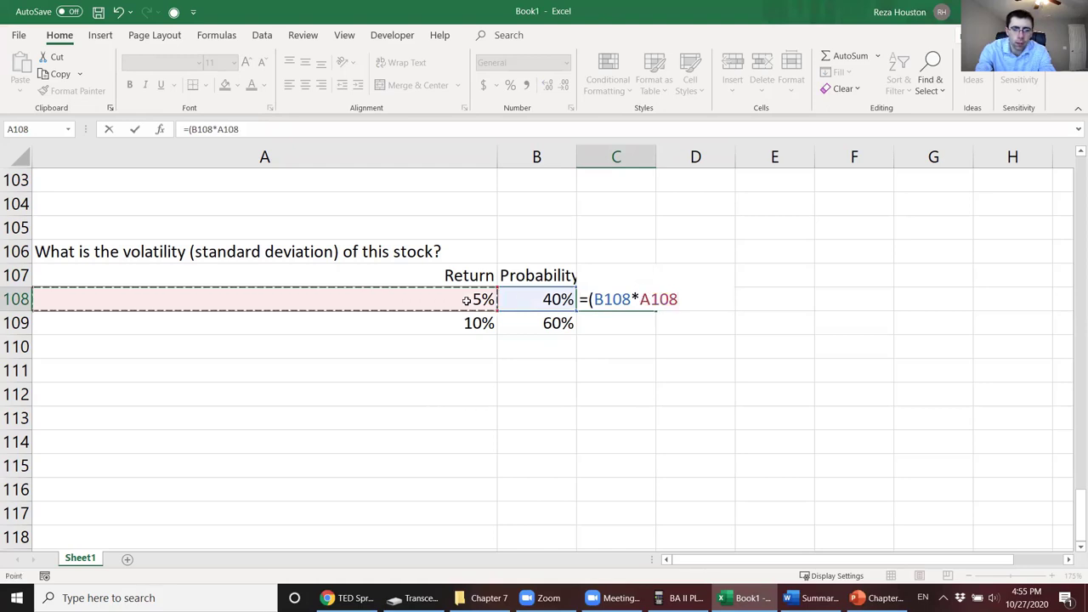
{"action": "type", "text": "+"}
{"action": "left_click", "coordinate": [512, 321]}
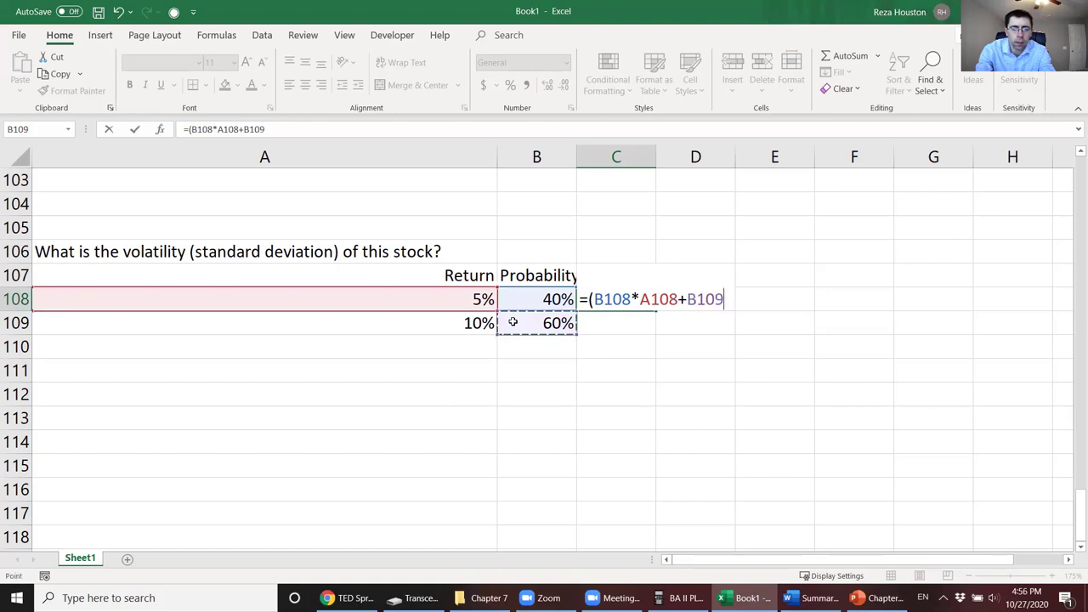
{"action": "type", "text": "*"}
{"action": "left_click", "coordinate": [468, 324]}
{"action": "type", "text": ")"}
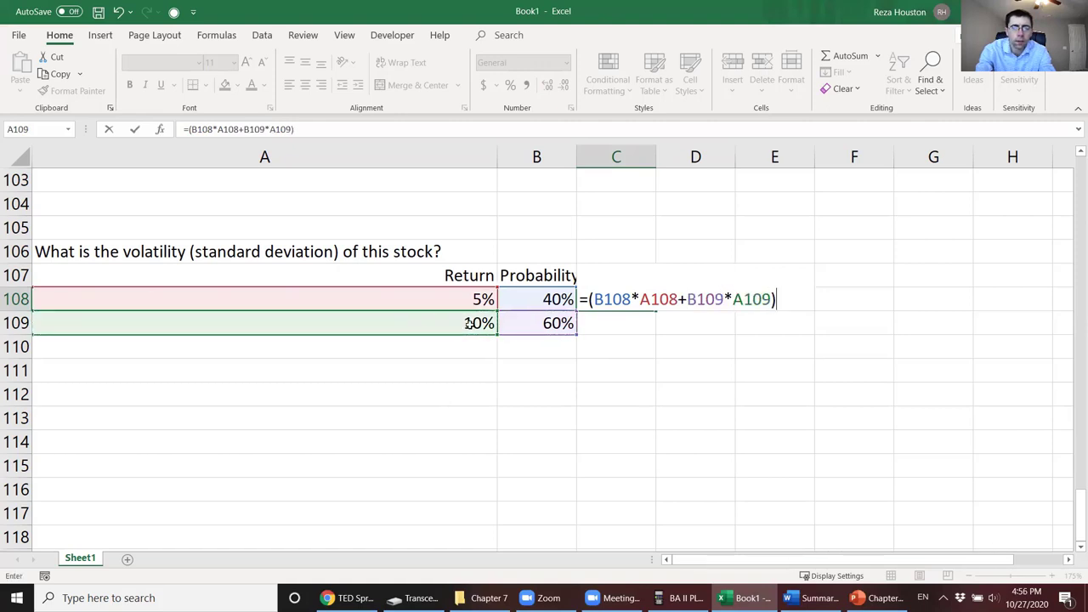
{"action": "key", "text": "Return"}
Step: Copy the unchanged mean formula =(B108*A108+B109*A109) from C108 into C109 and widen column B to fit the Probability header
{"action": "left_click", "coordinate": [619, 298]}
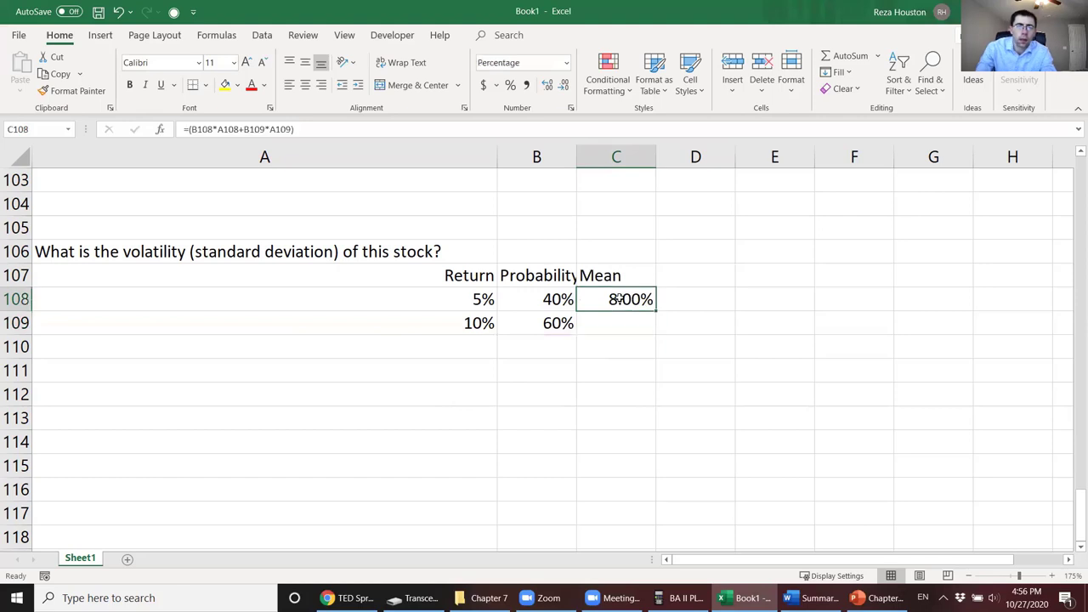
{"action": "left_click_drag", "start_coordinate": [540, 127], "coordinate": [183, 128]}
{"action": "key", "text": "ctrl+c"}
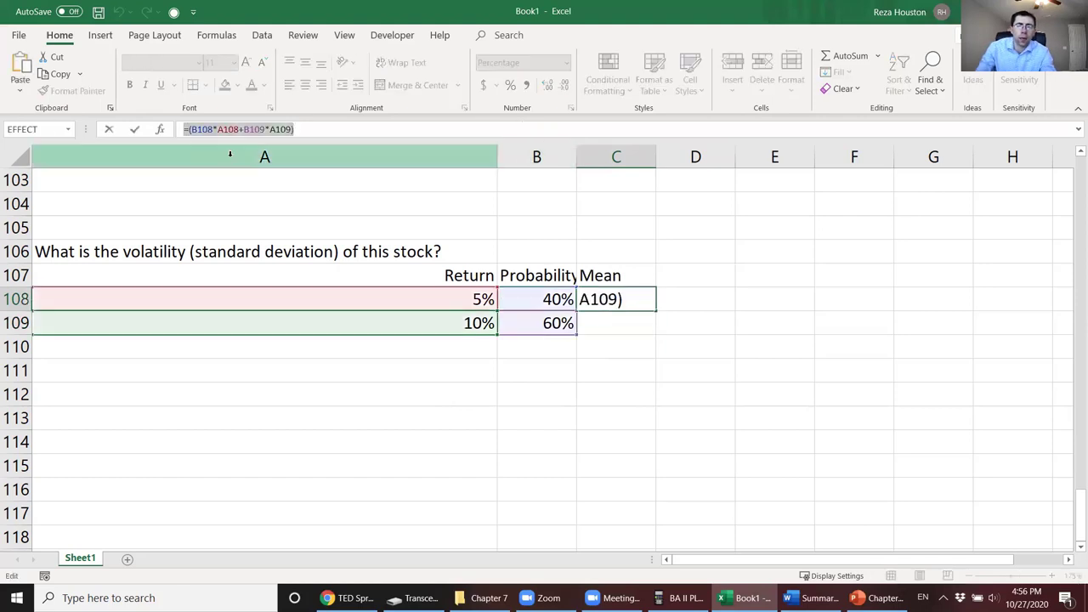
{"action": "key", "text": "Tab"}
{"action": "left_click", "coordinate": [619, 317]}
{"action": "key", "text": "ctrl+v"}
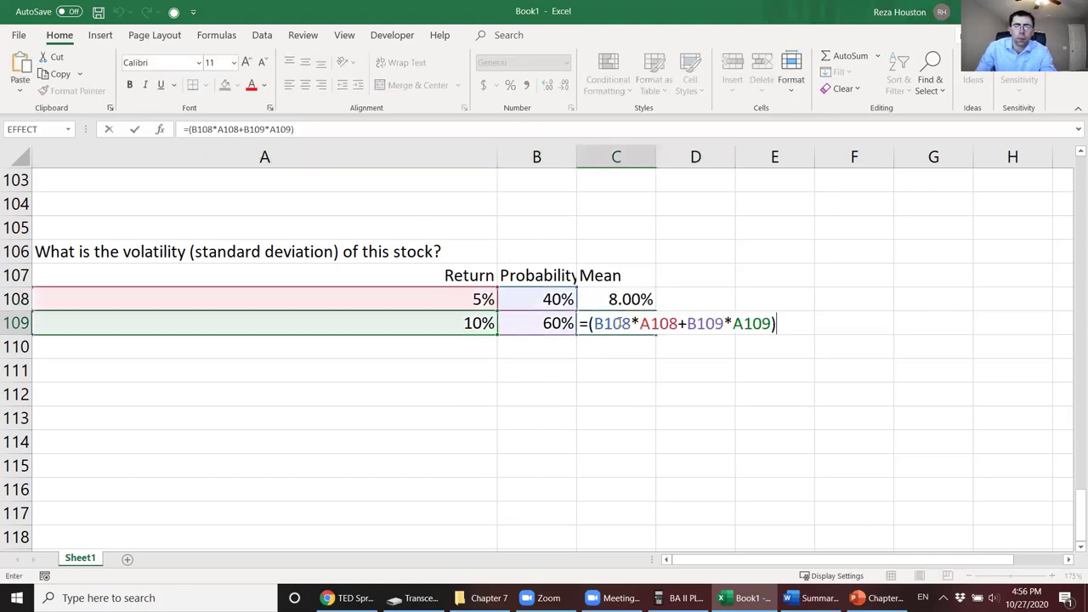
{"action": "key", "text": "Tab"}
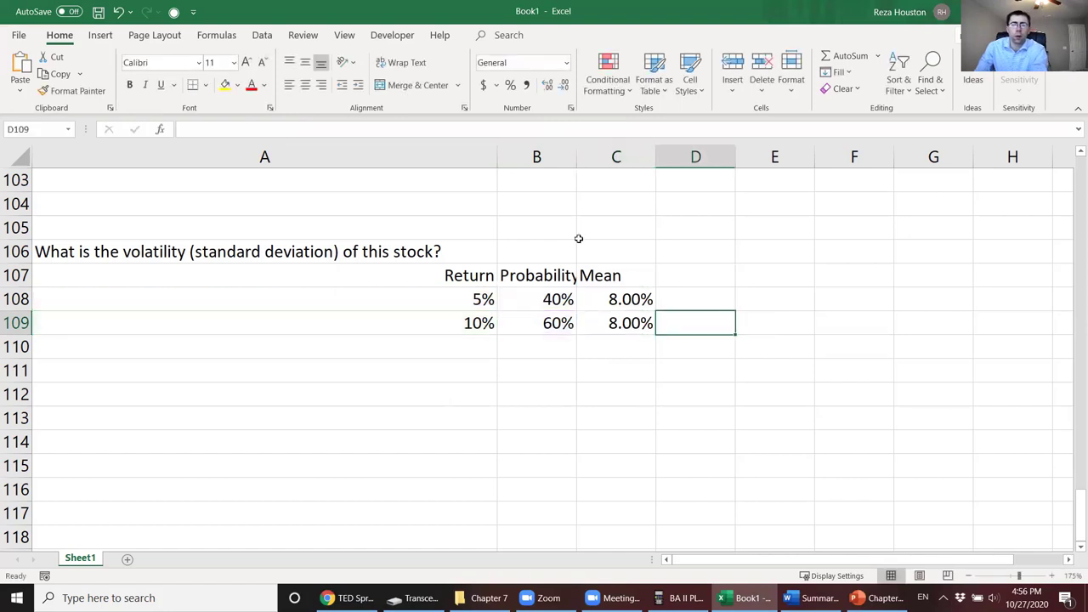
{"action": "left_click_drag", "start_coordinate": [576, 156], "coordinate": [620, 164]}
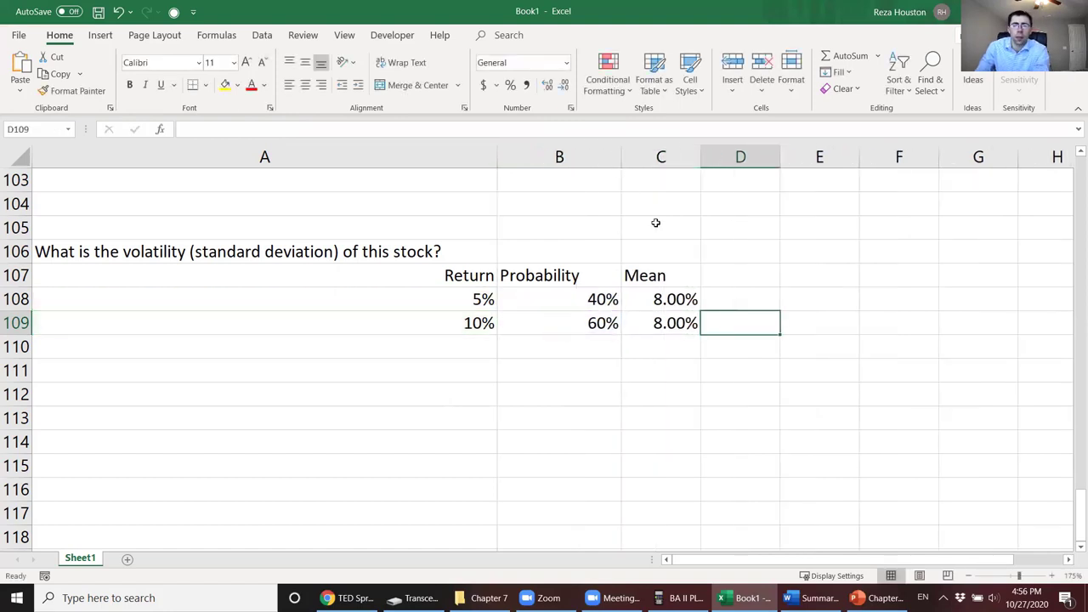
Step: Add the header "Return - mean" in D107 and widen column D to fit it
{"action": "left_click", "coordinate": [726, 270]}
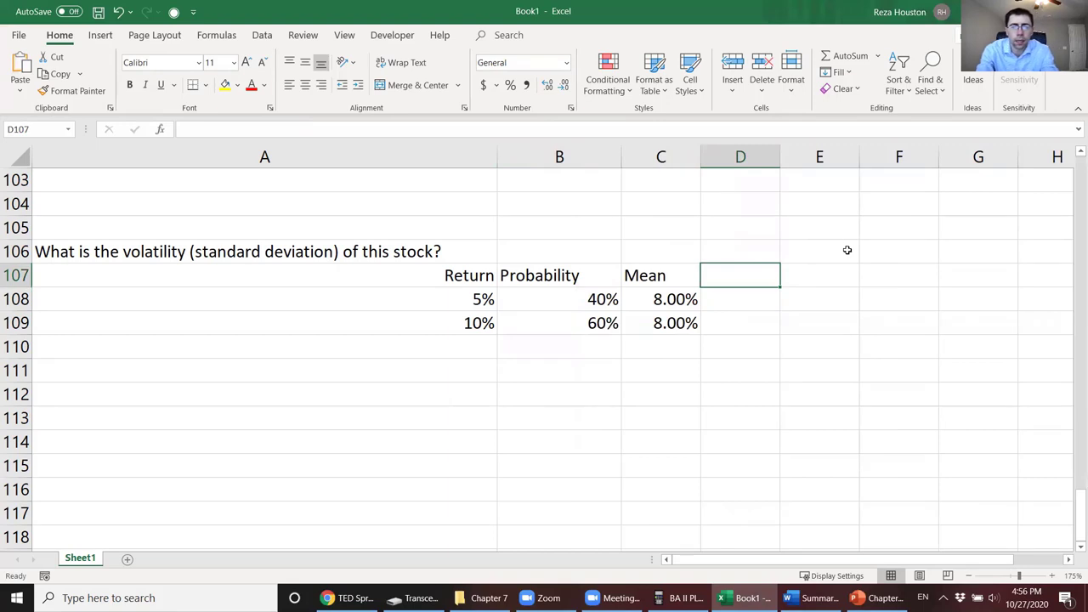
{"action": "type", "text": "De"}
{"action": "key", "text": "BackSpace"}
{"action": "key", "text": "BackSpace"}
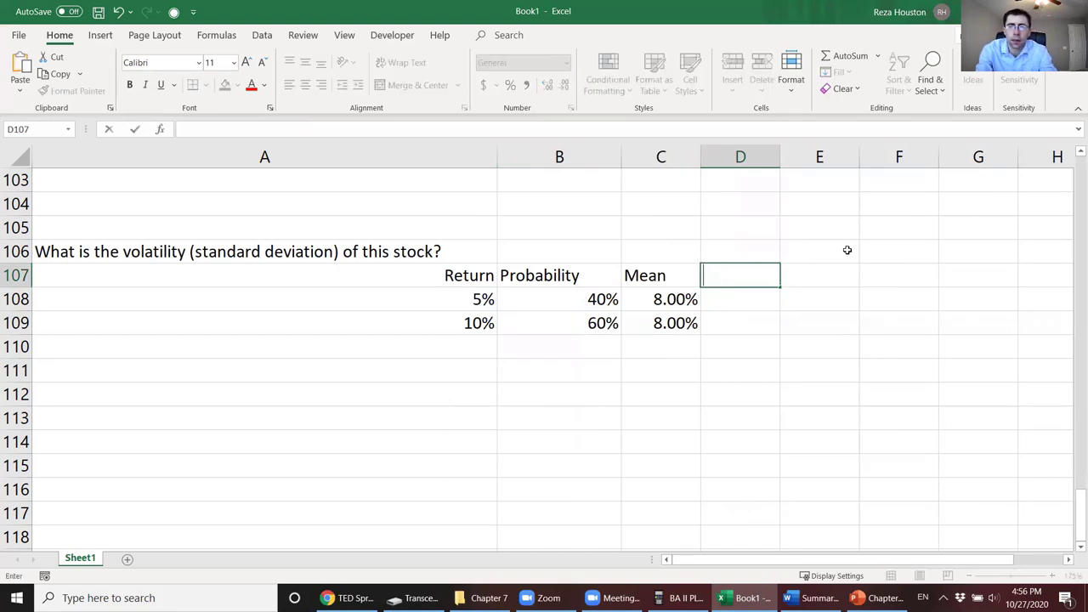
{"action": "type", "text": "Ret"}
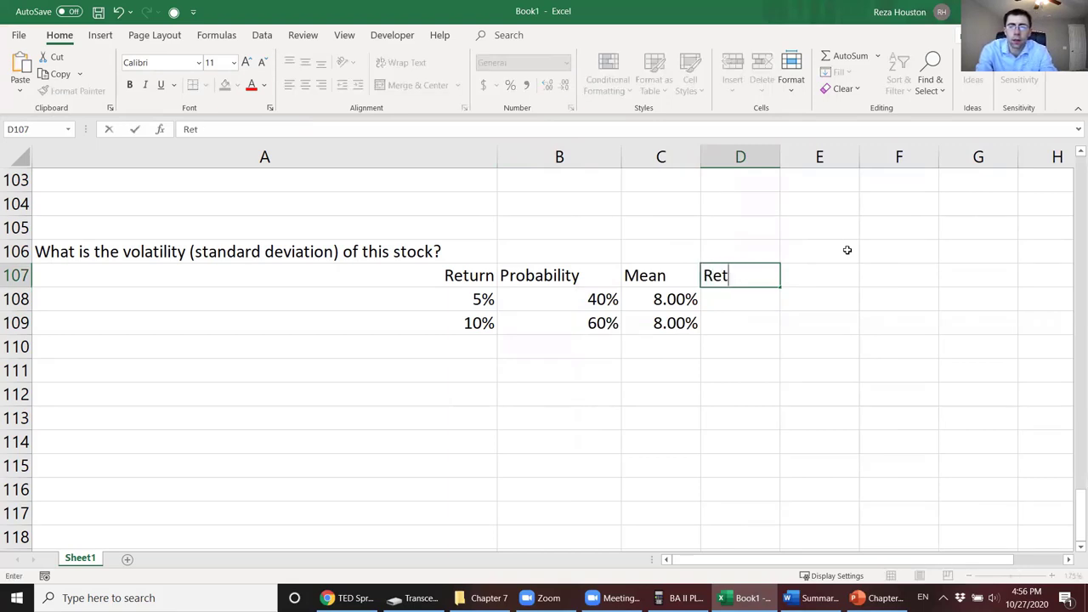
{"action": "type", "text": "irurn - mean"}
{"action": "key", "text": "Return"}
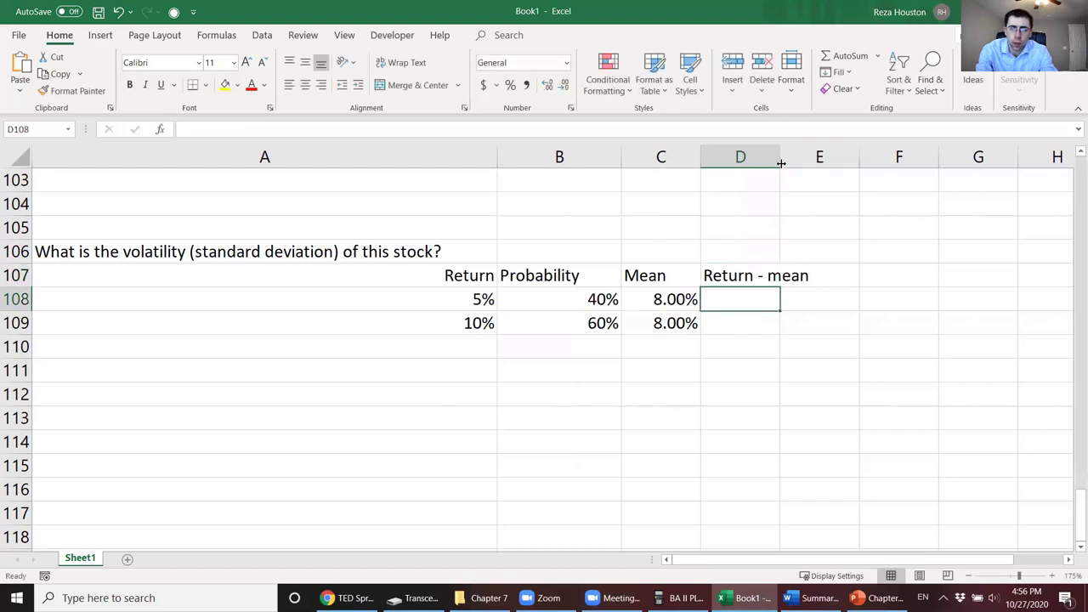
{"action": "left_click_drag", "start_coordinate": [780, 163], "coordinate": [829, 162]}
Step: Insert a blank column before column A
{"action": "left_click", "coordinate": [407, 160]}
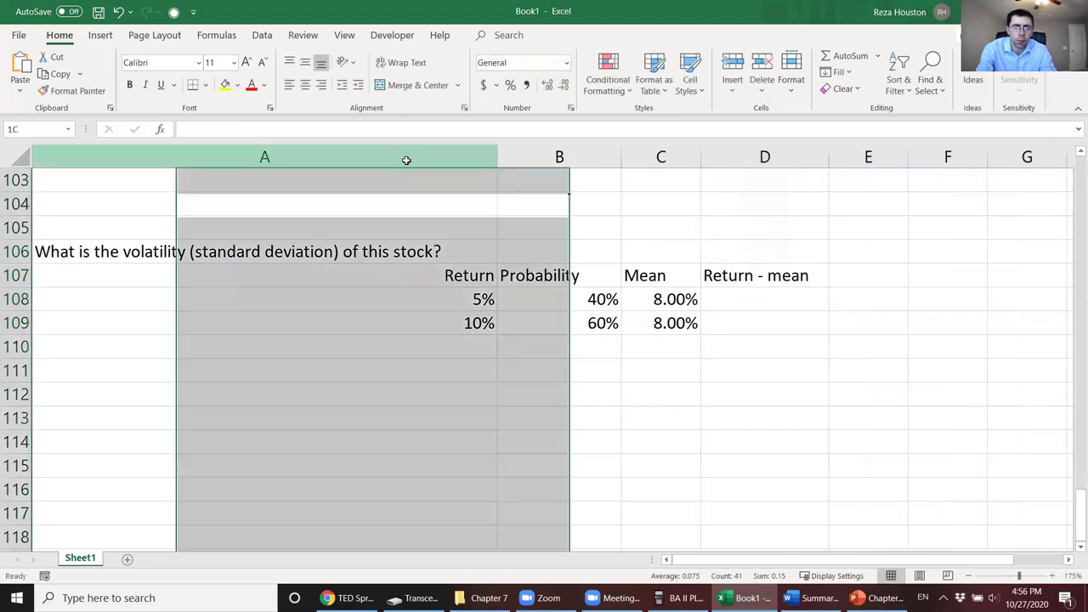
{"action": "right_click", "coordinate": [407, 160]}
{"action": "left_click", "coordinate": [435, 281]}
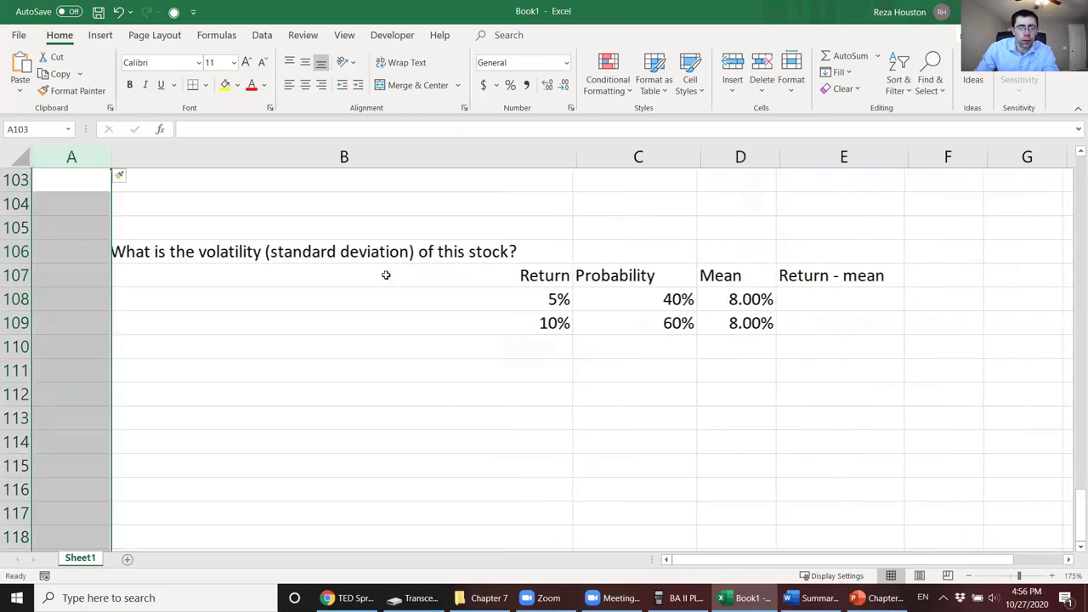
Step: Enter a State header in A107 and number the two states 1 and 2 in A108 and A109
{"action": "left_click", "coordinate": [76, 270]}
{"action": "type", "text": "St"}
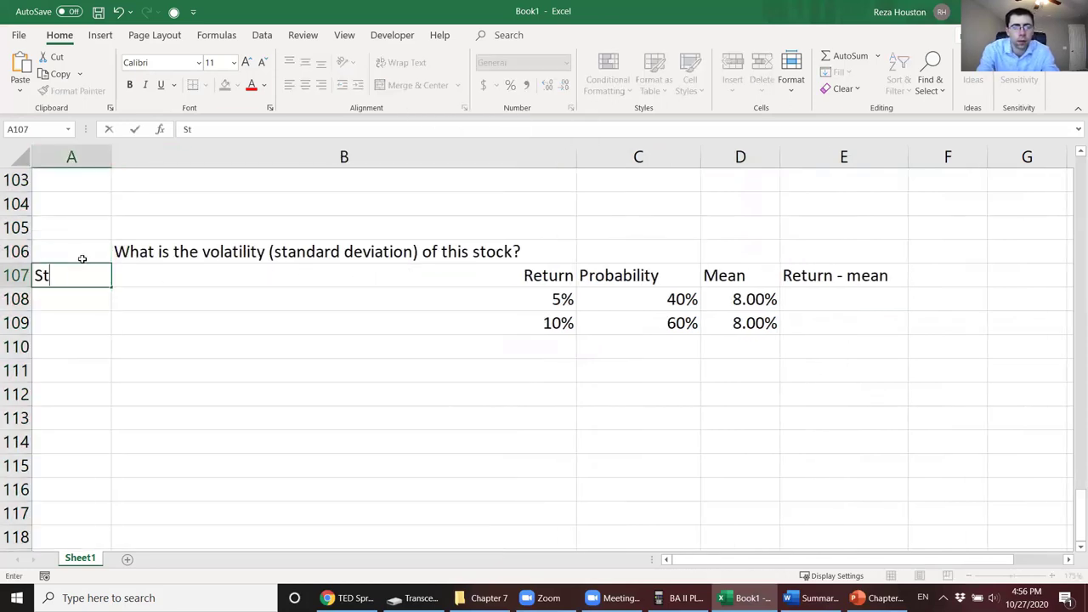
{"action": "type", "text": "ate"}
{"action": "key", "text": "Return"}
{"action": "key", "text": "Return"}
{"action": "key", "text": "Up"}
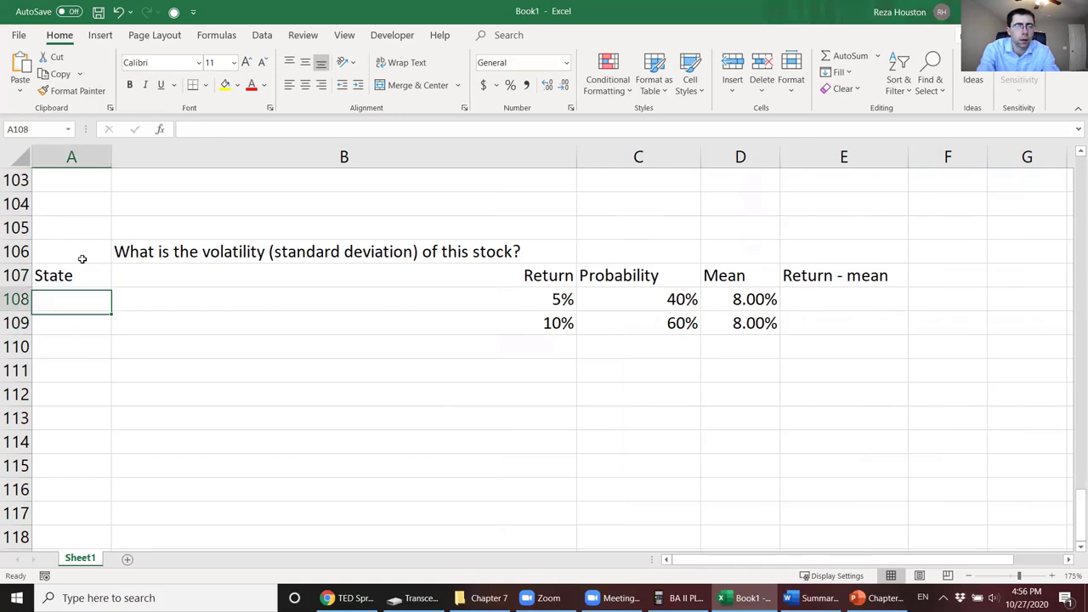
{"action": "type", "text": "1"}
{"action": "key", "text": "Return"}
{"action": "type", "text": "2"}
{"action": "key", "text": "Return"}
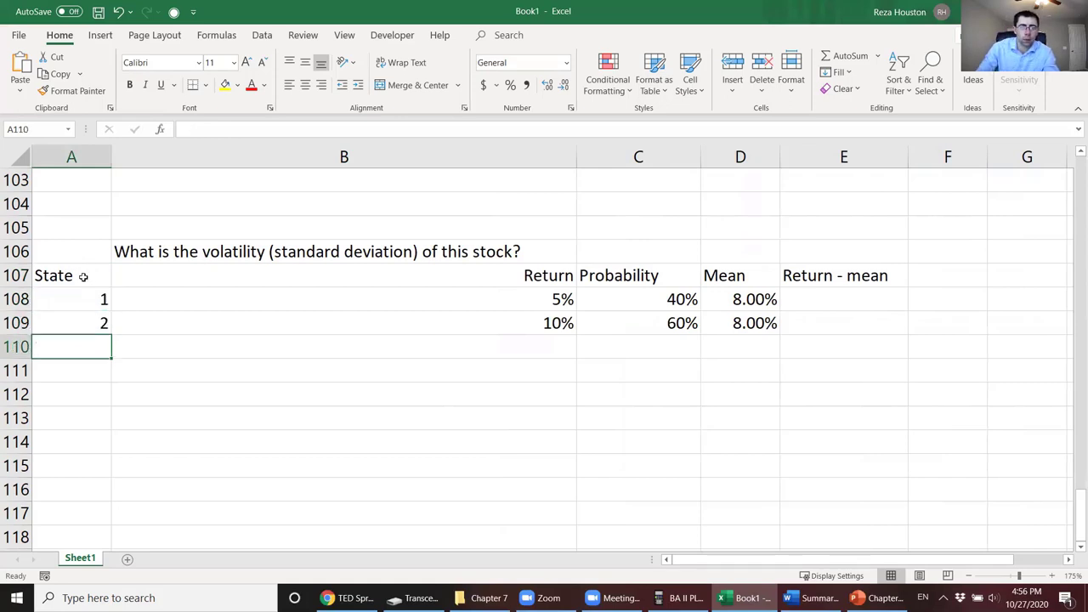
{"action": "left_click", "coordinate": [83, 302]}
{"action": "left_click_drag", "start_coordinate": [105, 300], "coordinate": [557, 323]}
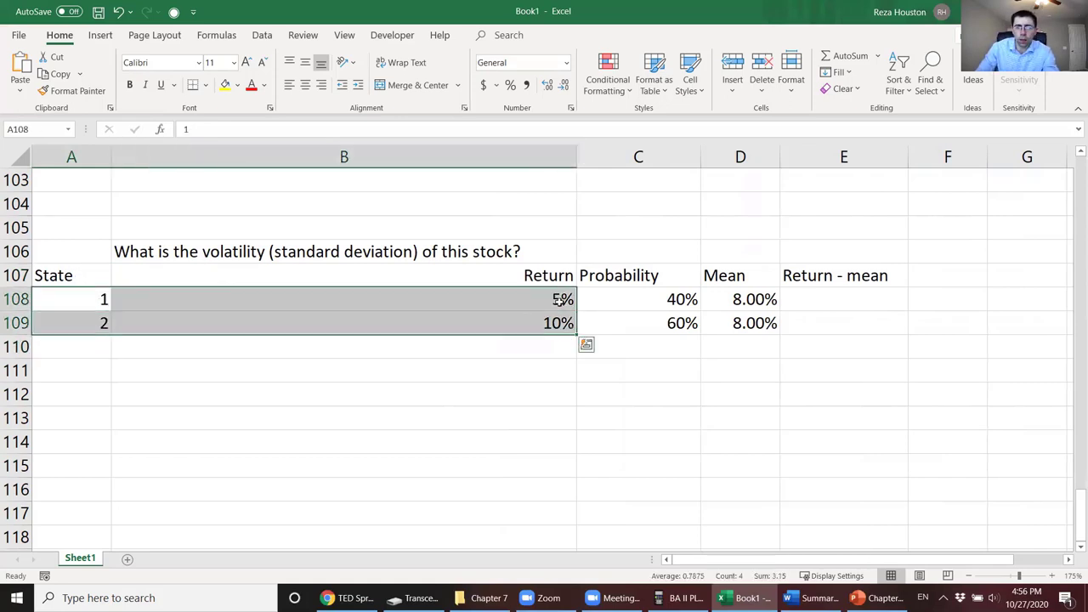
Step: Calculate the first state's return minus mean in E108 with the formula =B108-D108
{"action": "left_click", "coordinate": [799, 299]}
{"action": "type", "text": "="}
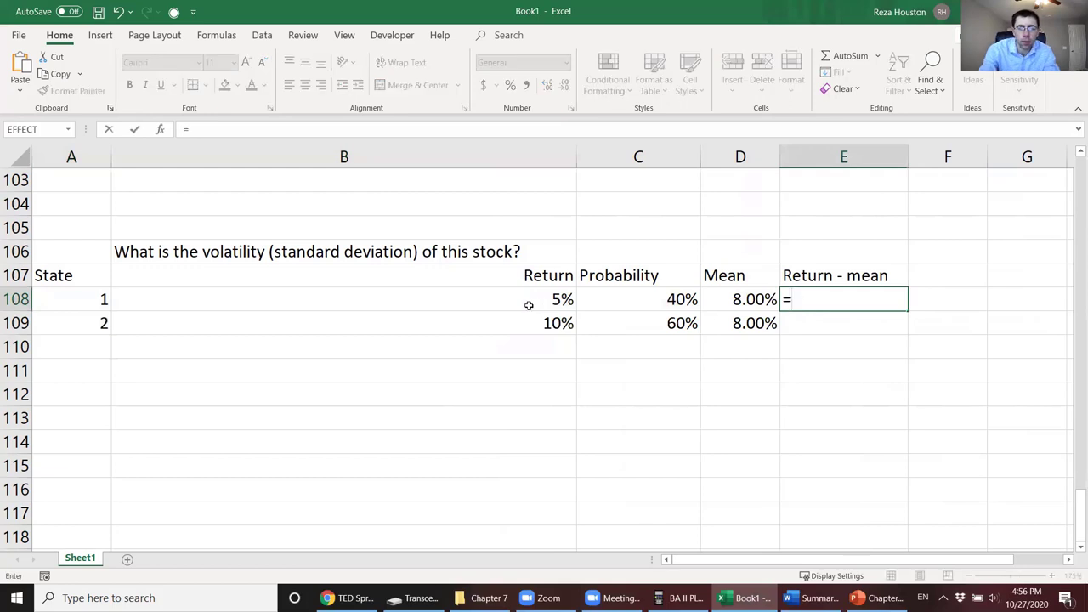
{"action": "left_click", "coordinate": [519, 298]}
{"action": "type", "text": "-"}
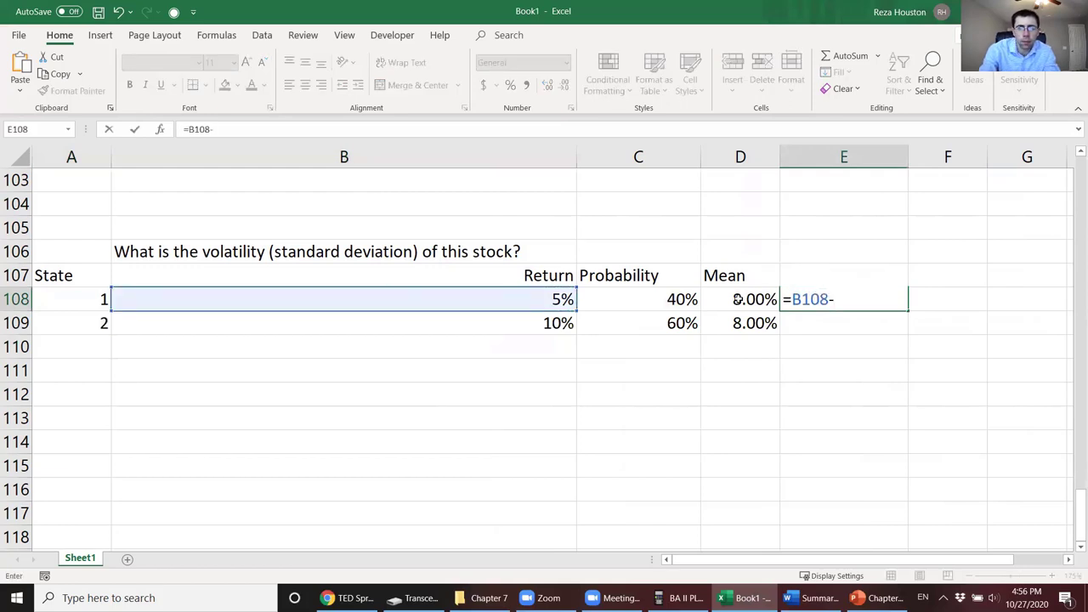
{"action": "left_click", "coordinate": [738, 299]}
{"action": "key", "text": "Return"}
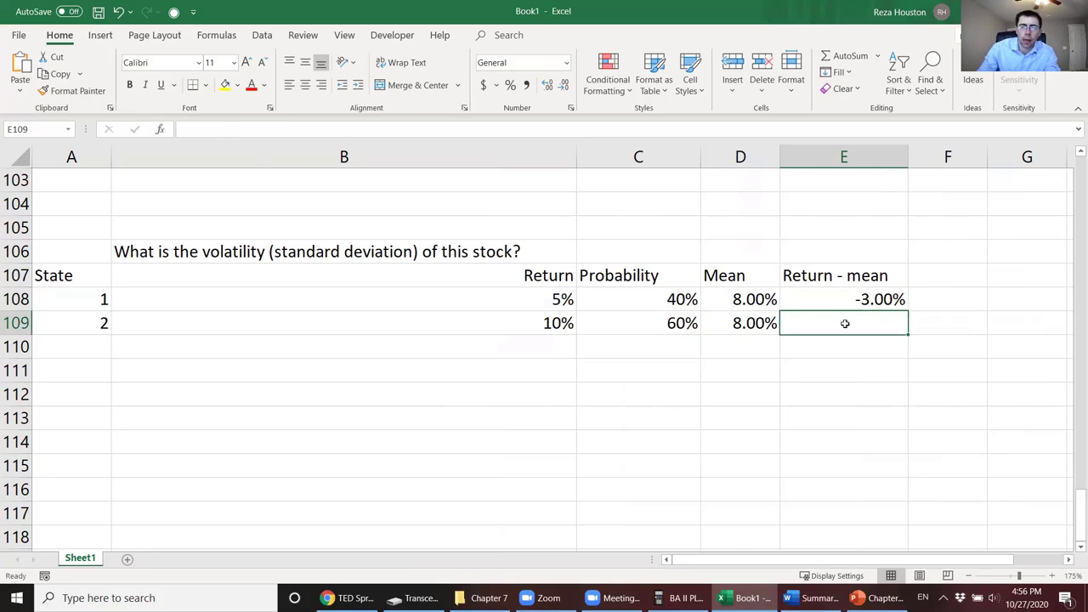
Step: Calculate the second state's return minus mean in E109 with the formula =B109-D109
{"action": "type", "text": "="}
{"action": "left_click", "coordinate": [539, 320]}
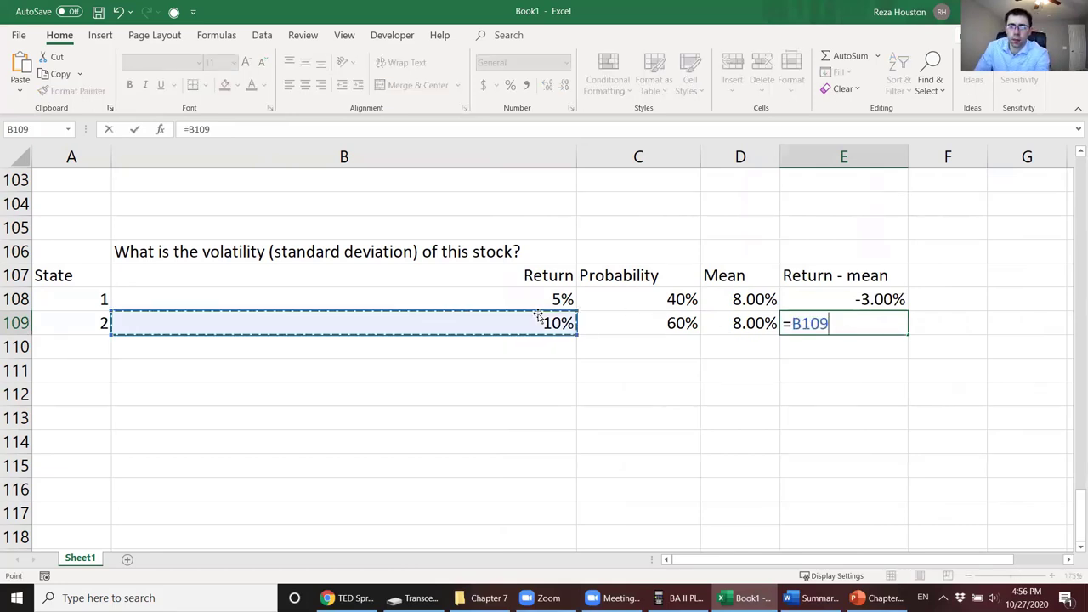
{"action": "type", "text": "-"}
{"action": "left_click", "coordinate": [755, 323]}
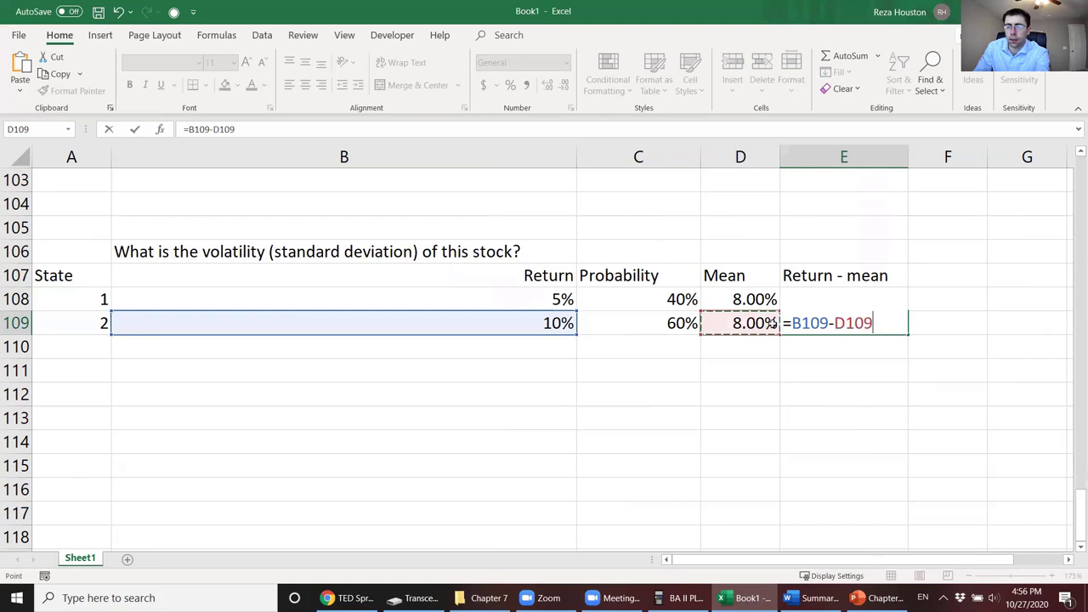
{"action": "key", "text": "Return"}
Step: Add the header "(return - mean)^2" in F107 and widen column F
{"action": "left_click", "coordinate": [945, 273]}
{"action": "type", "text": "(re"}
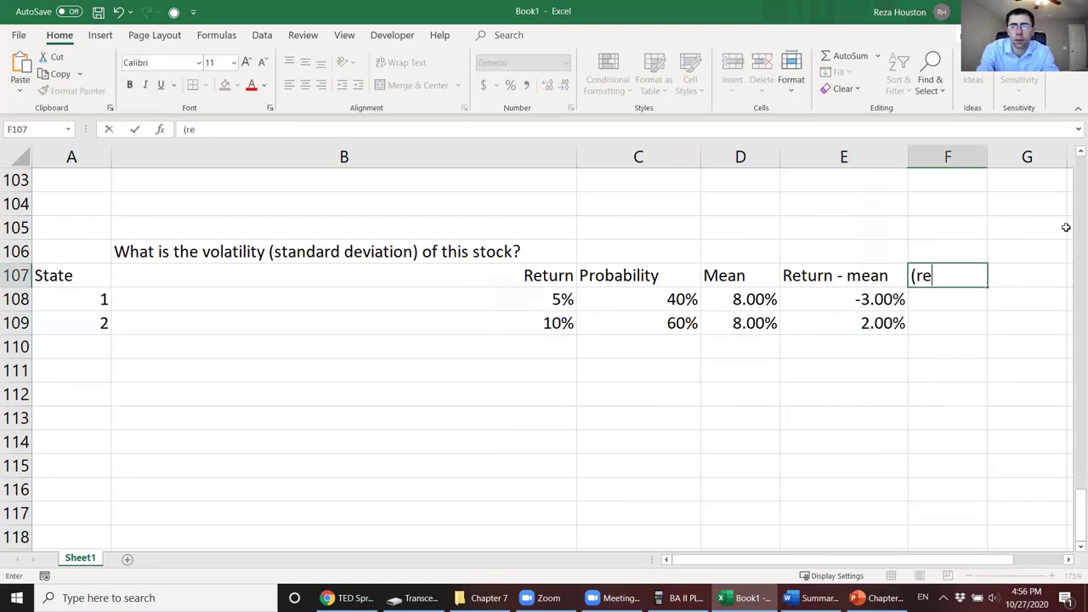
{"action": "type", "text": "turn - mean"}
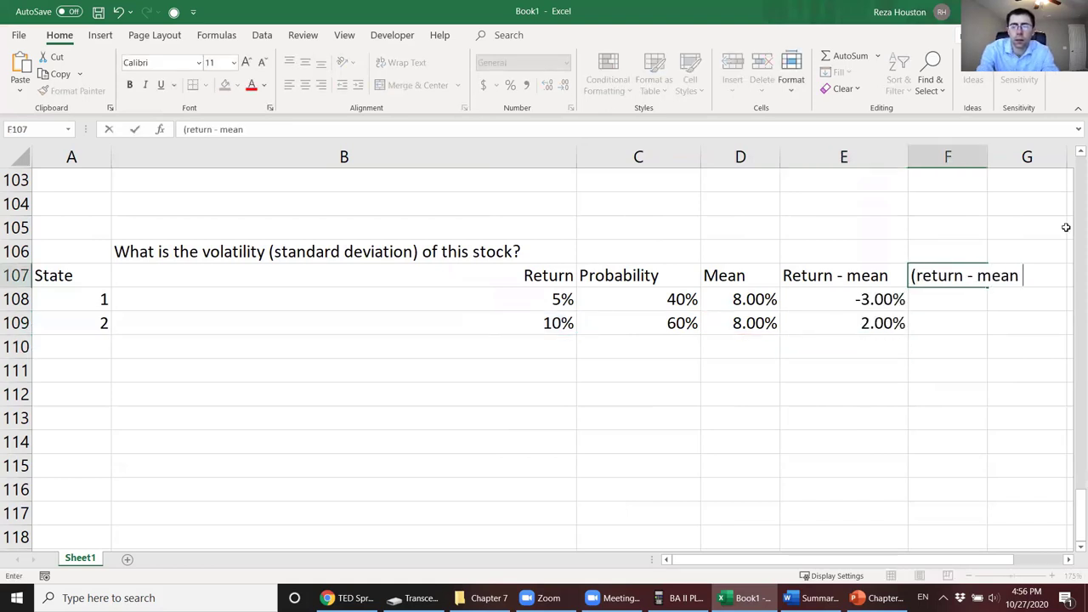
{"action": "type", "text": ")^2"}
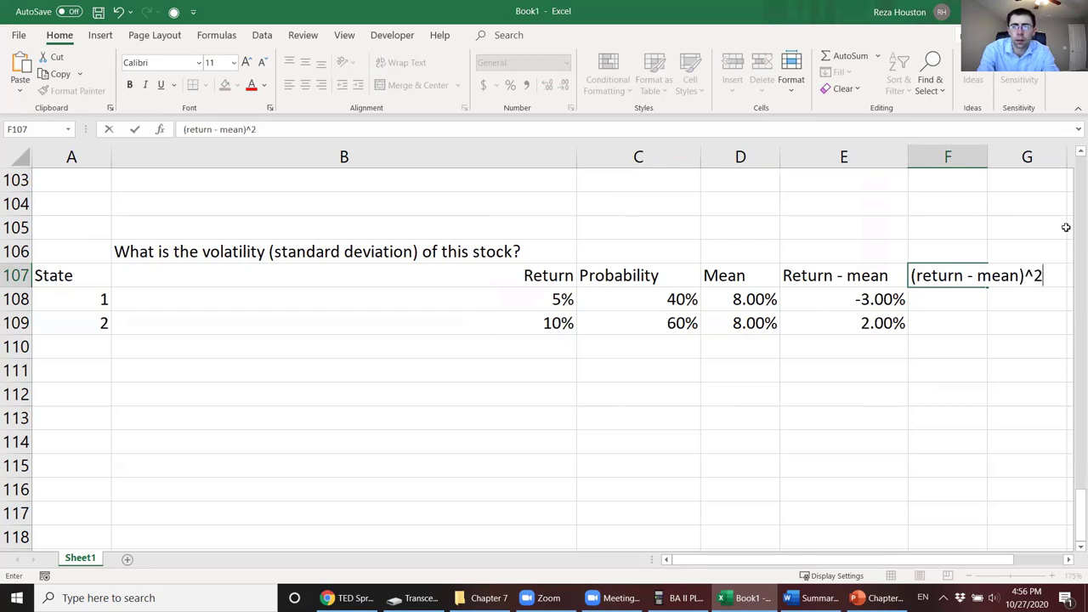
{"action": "key", "text": "Return"}
{"action": "left_click_drag", "start_coordinate": [985, 156], "coordinate": [1032, 155]}
Step: Narrow column B to well under half its width so the table takes less horizontal space
{"action": "left_click", "coordinate": [510, 158]}
{"action": "left_click_drag", "start_coordinate": [575, 157], "coordinate": [555, 160]}
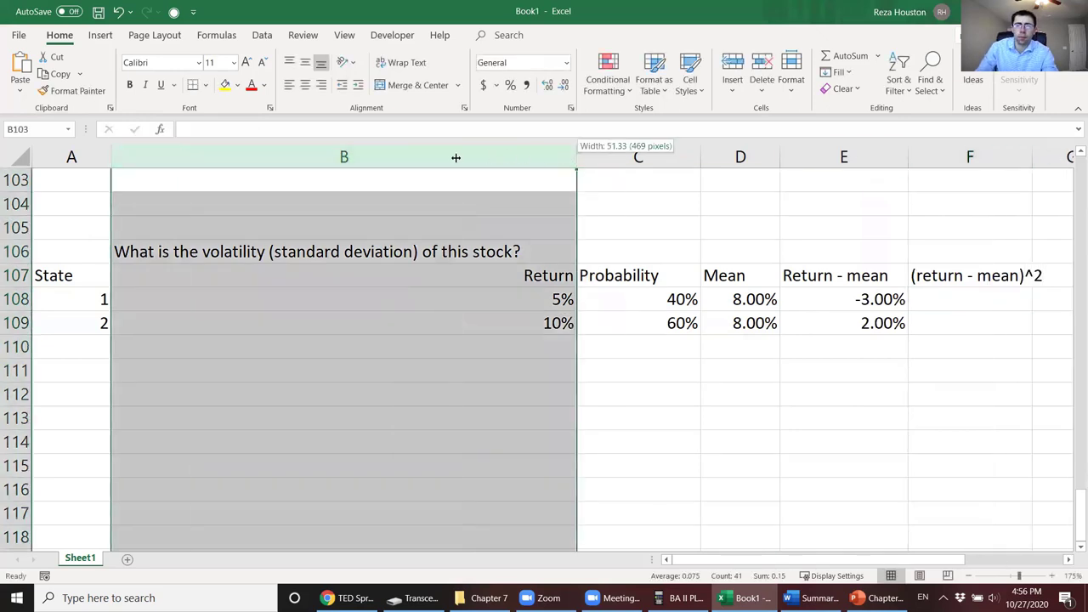
{"action": "left_click_drag", "start_coordinate": [456, 158], "coordinate": [350, 158]}
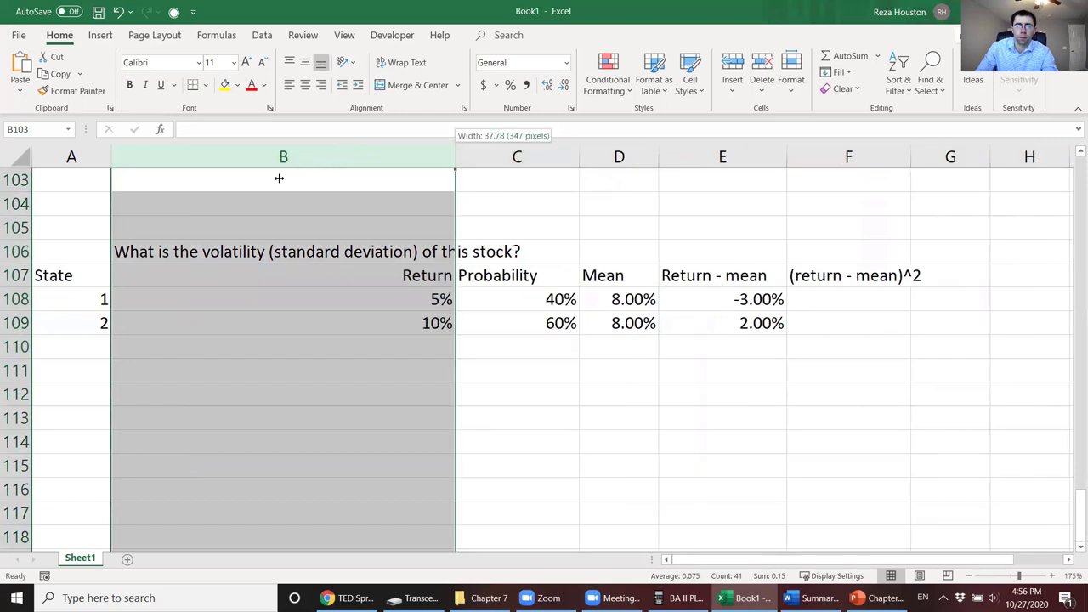
{"action": "left_click_drag", "start_coordinate": [279, 179], "coordinate": [278, 179]}
Step: Square the first state's deviation in F108 with the formula =E108^2
{"action": "left_click", "coordinate": [669, 294]}
{"action": "type", "text": "="}
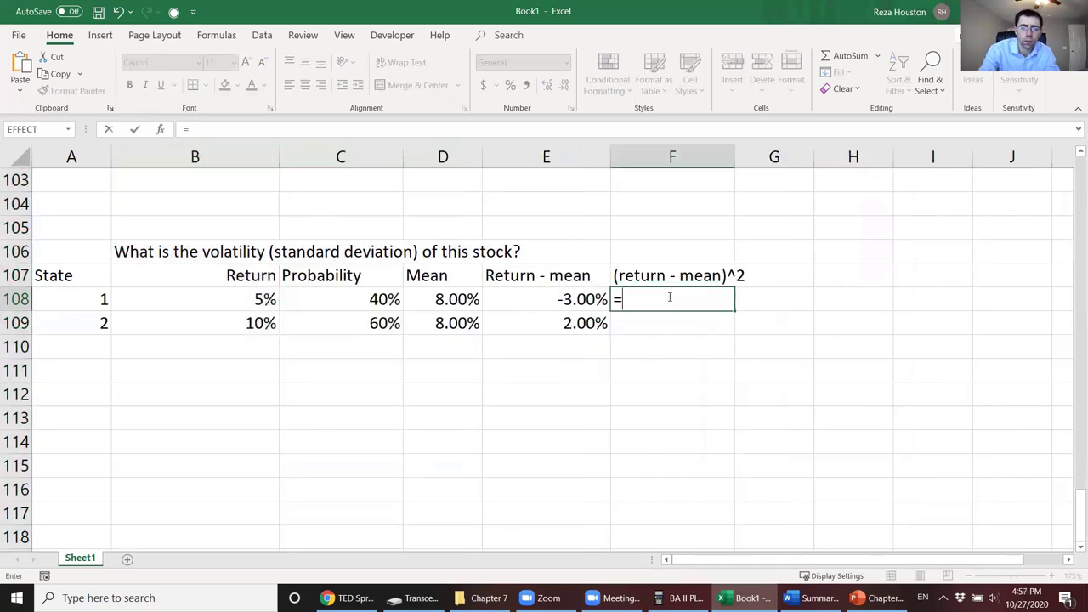
{"action": "key", "text": "Left"}
{"action": "type", "text": "^2"}
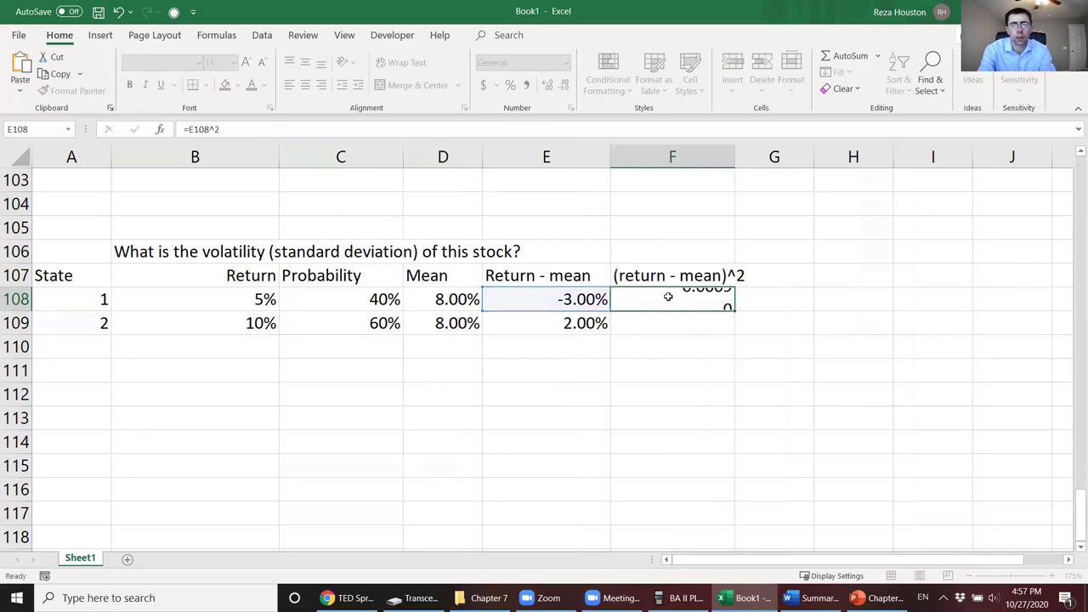
{"action": "key", "text": "Return"}
Step: Copy the squared deviation formula from F108 to F109 and widen column F to fit its header
{"action": "left_click", "coordinate": [668, 297]}
{"action": "key", "text": "ctrl+c"}
{"action": "left_click", "coordinate": [682, 326]}
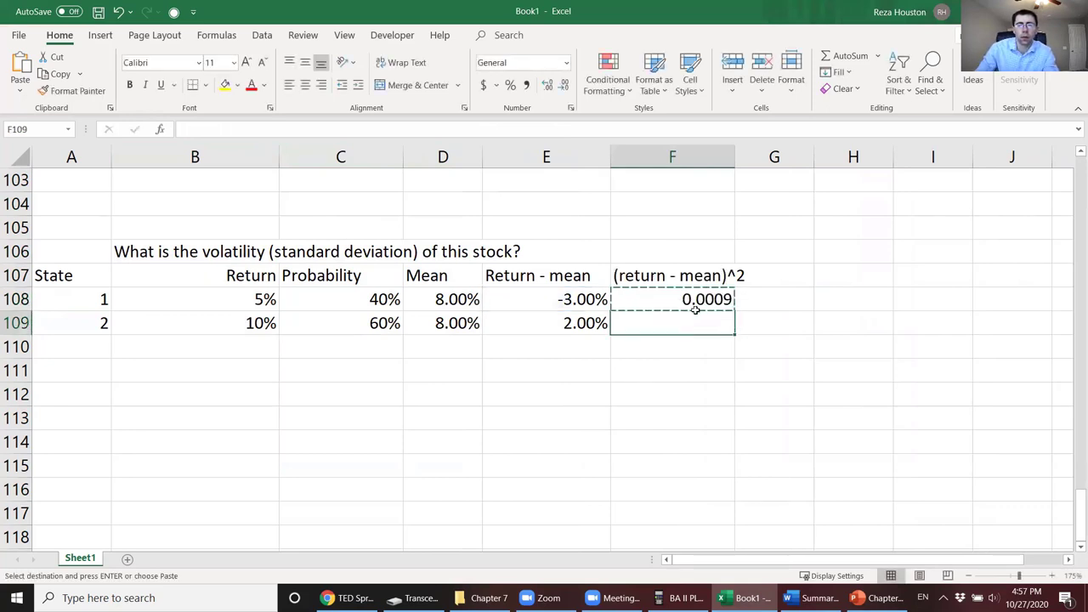
{"action": "key", "text": "ctrl+v"}
{"action": "left_click_drag", "start_coordinate": [740, 153], "coordinate": [747, 153]}
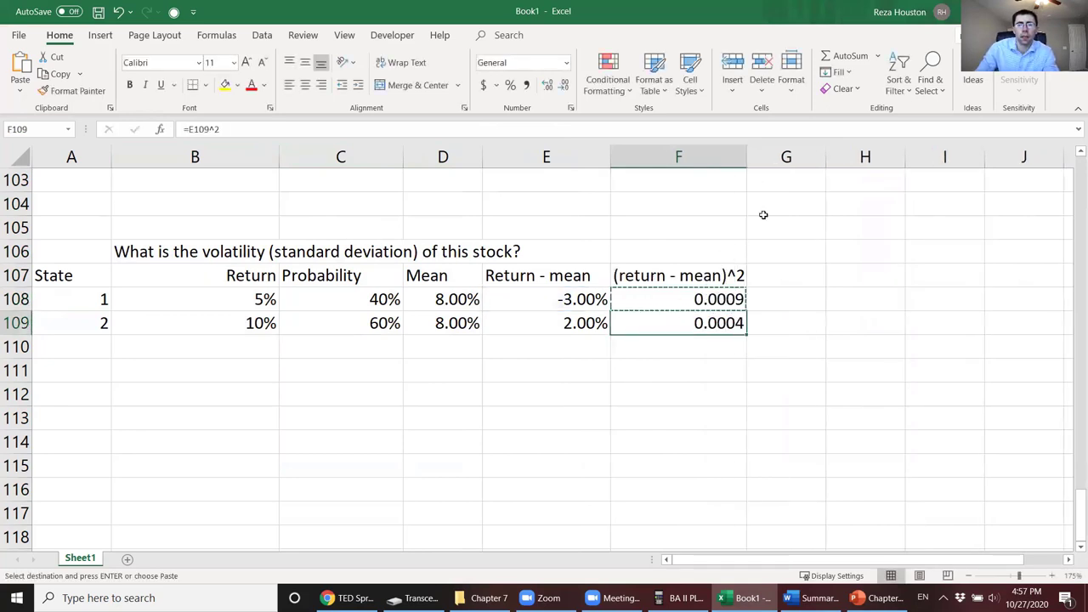
{"action": "left_click", "coordinate": [777, 272]}
{"action": "type", "text": "="}
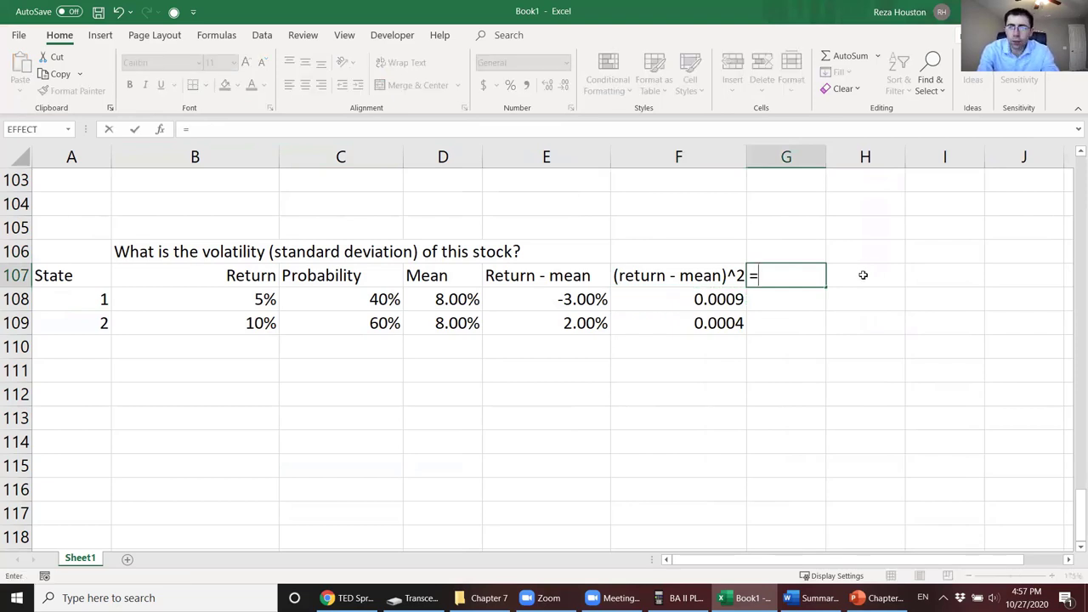
{"action": "key", "text": "BackSpace"}
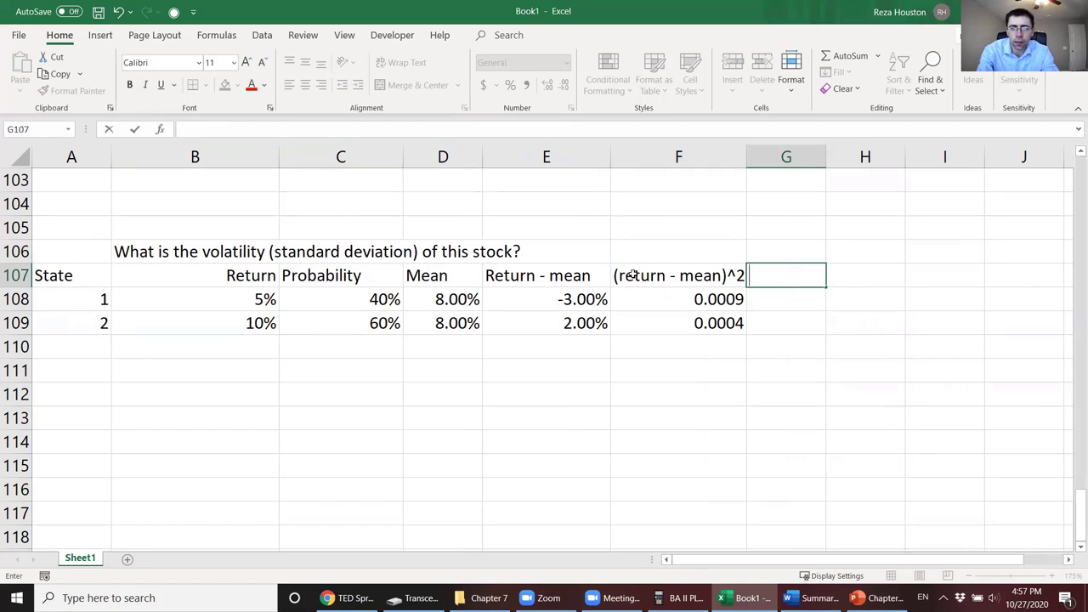
{"action": "type", "text": "Prob*"}
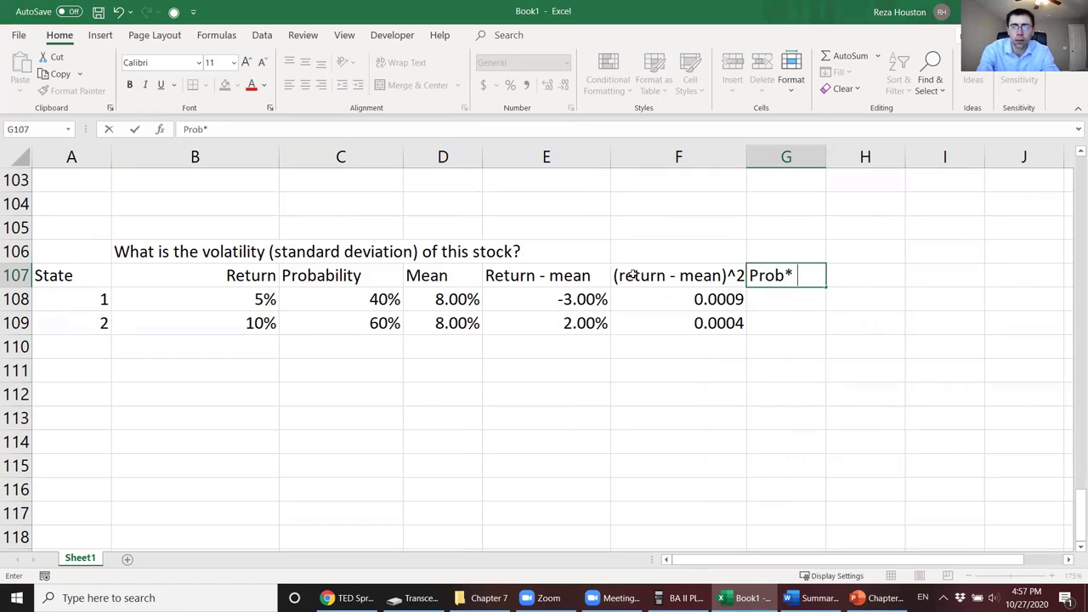
{"action": "left_click", "coordinate": [619, 275]}
{"action": "key", "text": "Home"}
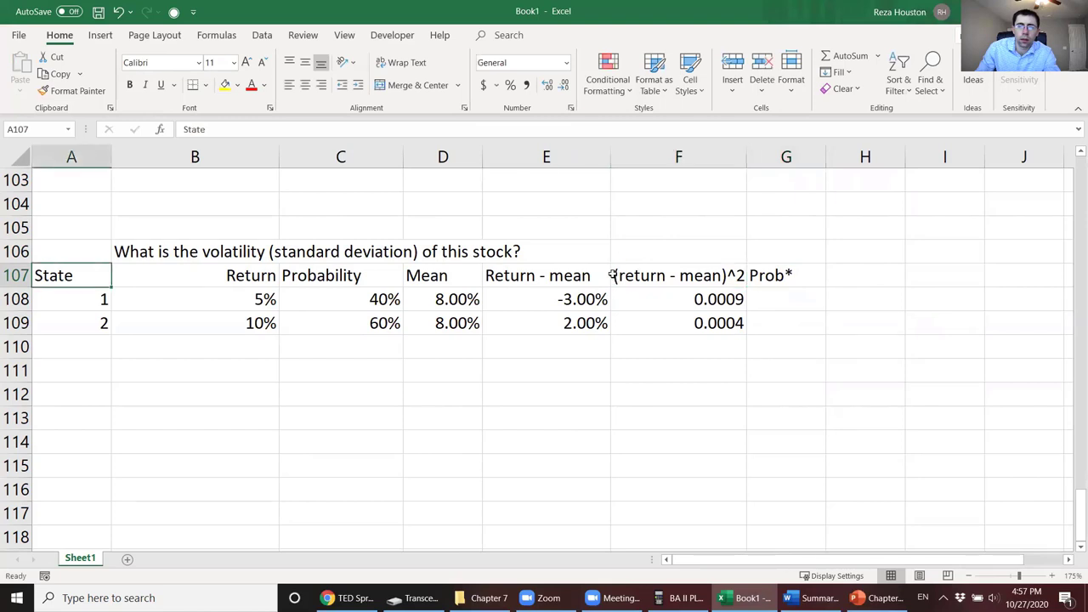
{"action": "key", "text": "ctrl+z"}
Step: Enter the header "Prob* (return - mean)^2" in G107, reusing the header text copied from F107
{"action": "left_click", "coordinate": [614, 275]}
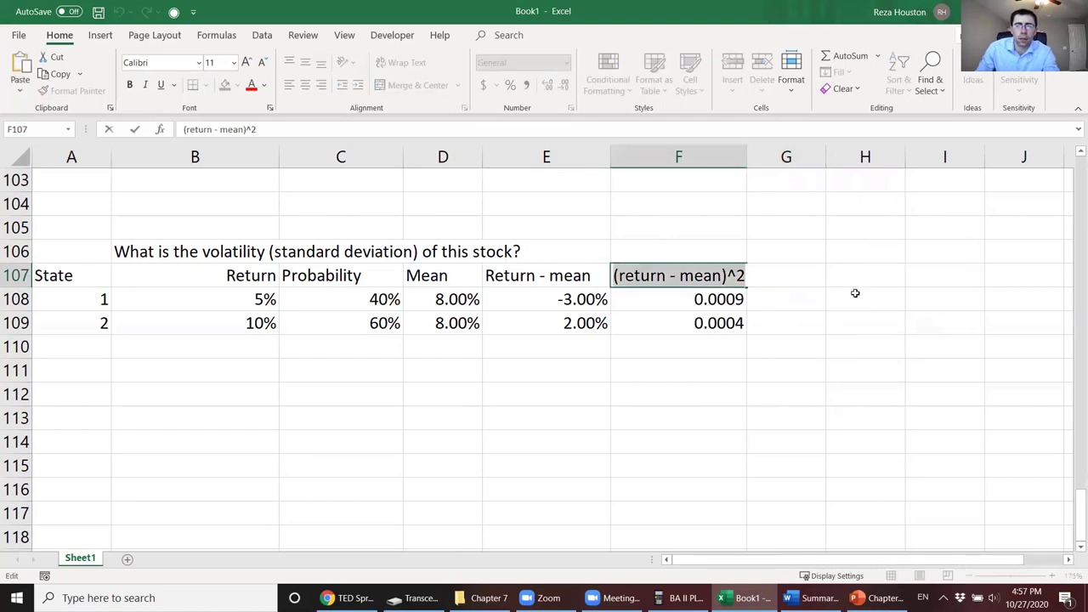
{"action": "left_click", "coordinate": [790, 274]}
{"action": "type", "text": "Prob*"}
{"action": "key", "text": "ctrl+v"}
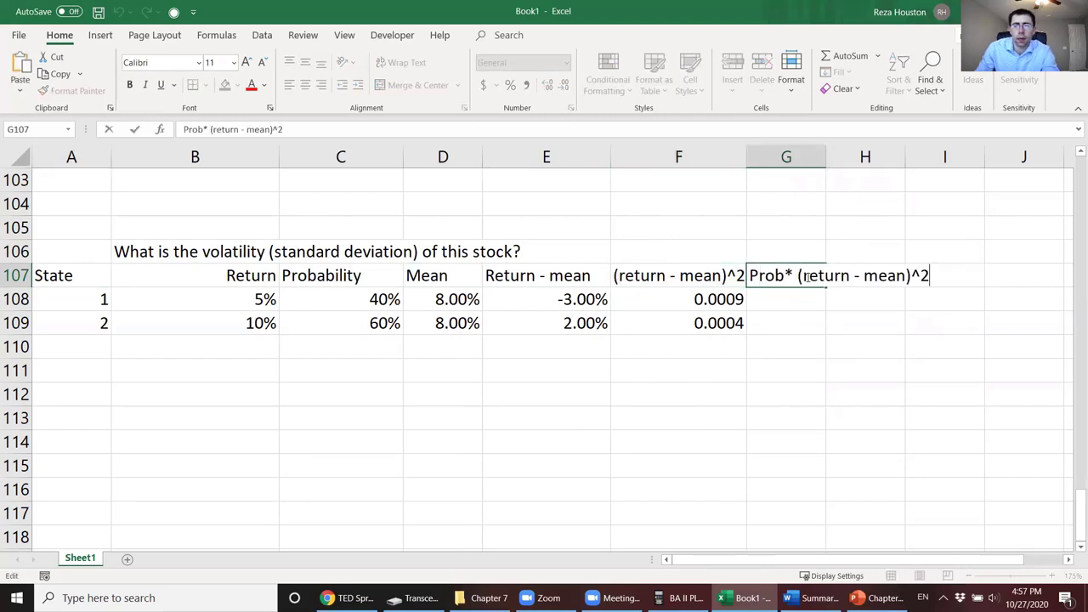
{"action": "key", "text": "Return"}
{"action": "key", "text": "Left"}
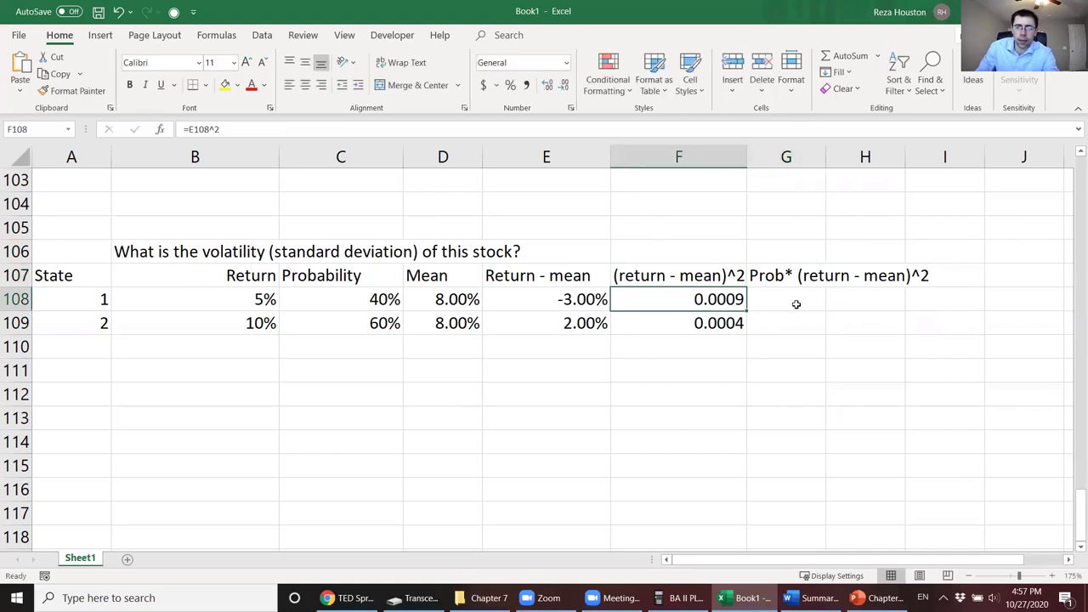
Step: Weight the first state's squared deviation by its probability in G108 with the formula =C108*F108
{"action": "left_click", "coordinate": [796, 303]}
{"action": "type", "text": "="}
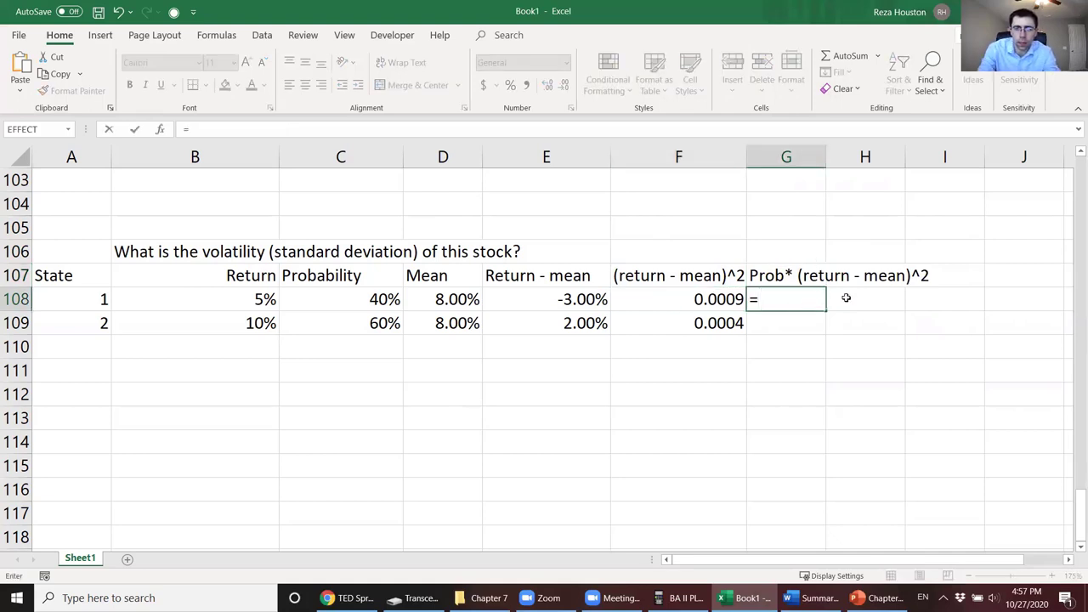
{"action": "key", "text": "Left"}
{"action": "key", "text": "Left"}
{"action": "key", "text": "Left"}
{"action": "key", "text": "Left"}
{"action": "type", "text": "*"}
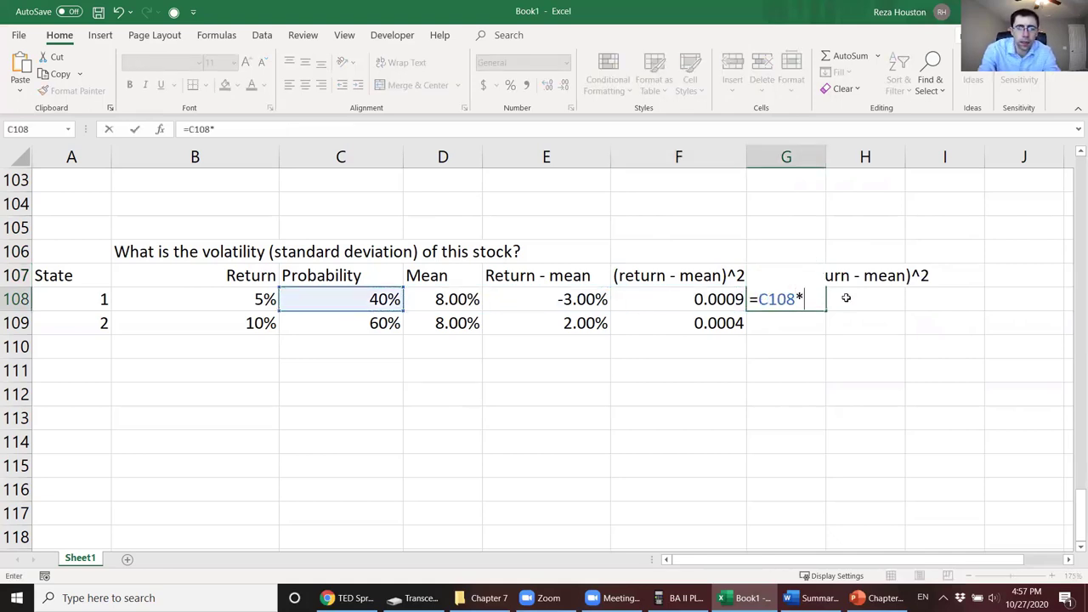
{"action": "key", "text": "Left"}
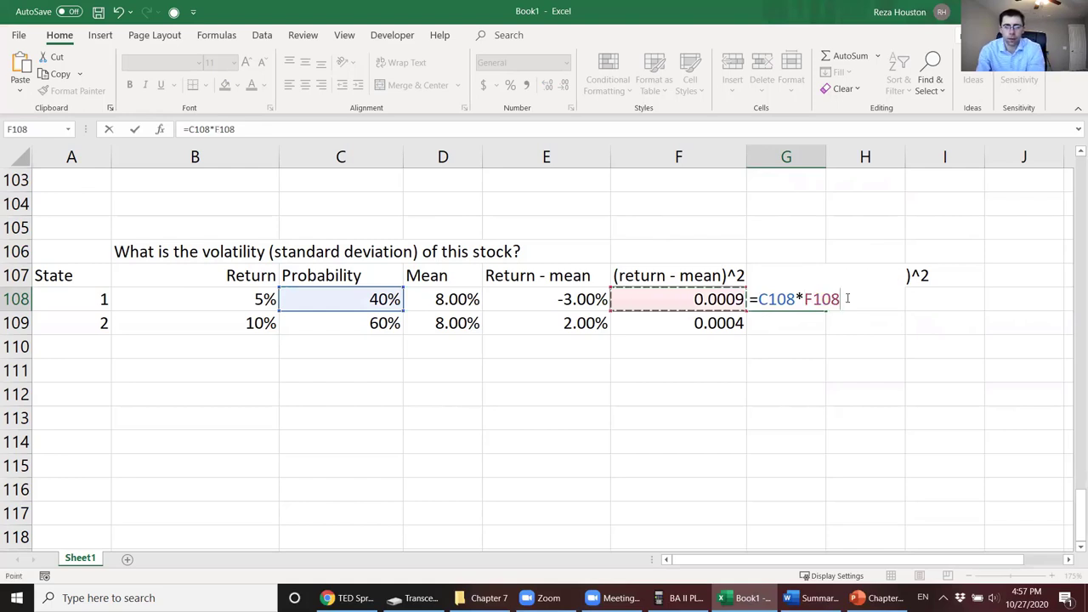
{"action": "key", "text": "Return"}
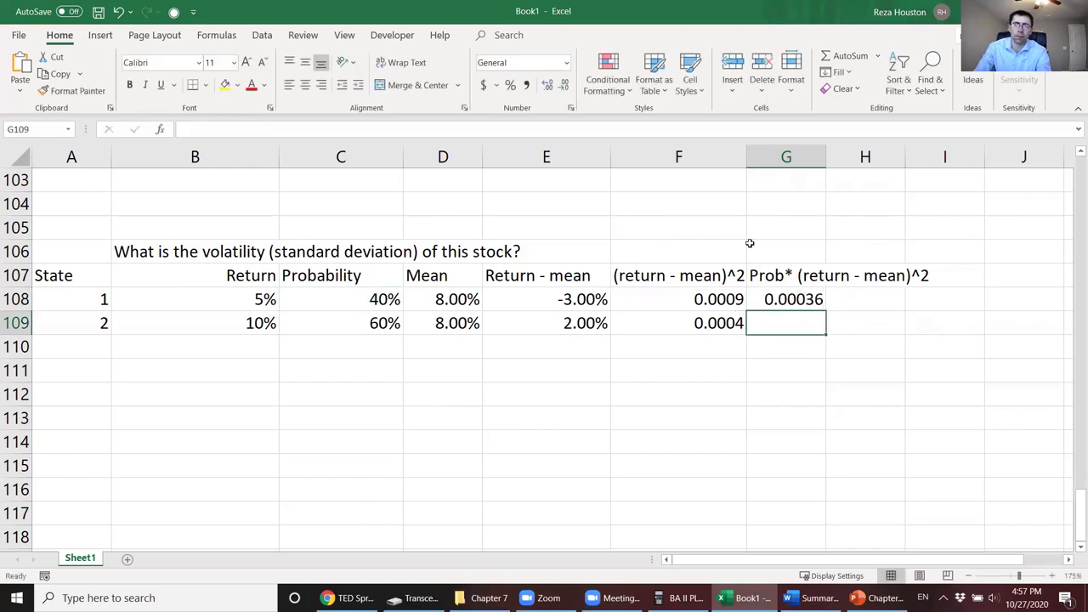
Step: Copy the probability-weighted formula from G108 to G109 for the second state and end copy mode
{"action": "left_click", "coordinate": [788, 299]}
{"action": "key", "text": "ctrl+c"}
{"action": "left_click", "coordinate": [799, 323]}
{"action": "key", "text": "ctrl+v"}
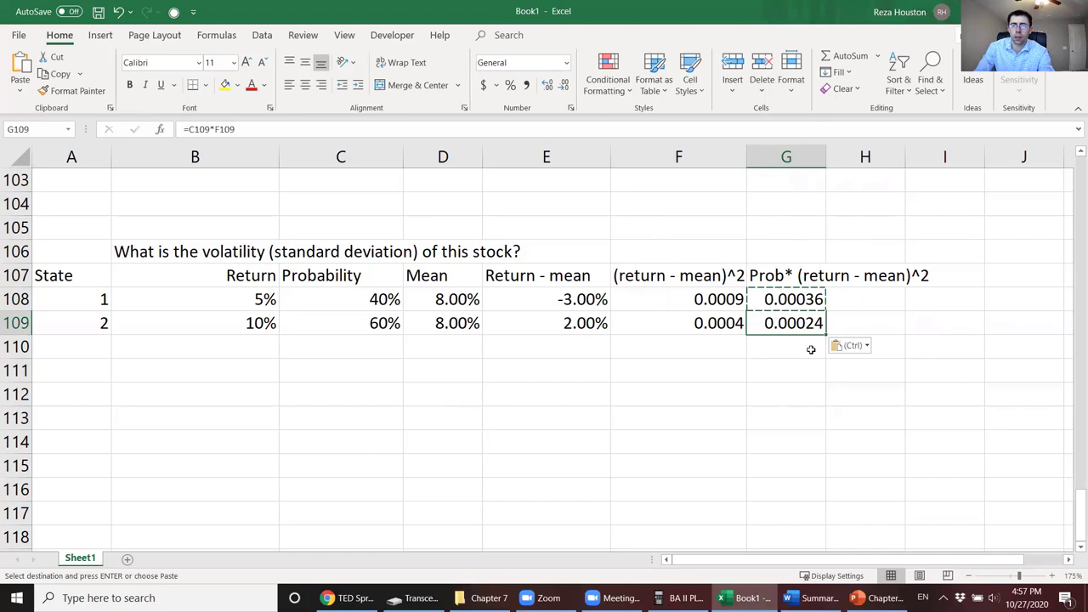
{"action": "left_click", "coordinate": [880, 347]}
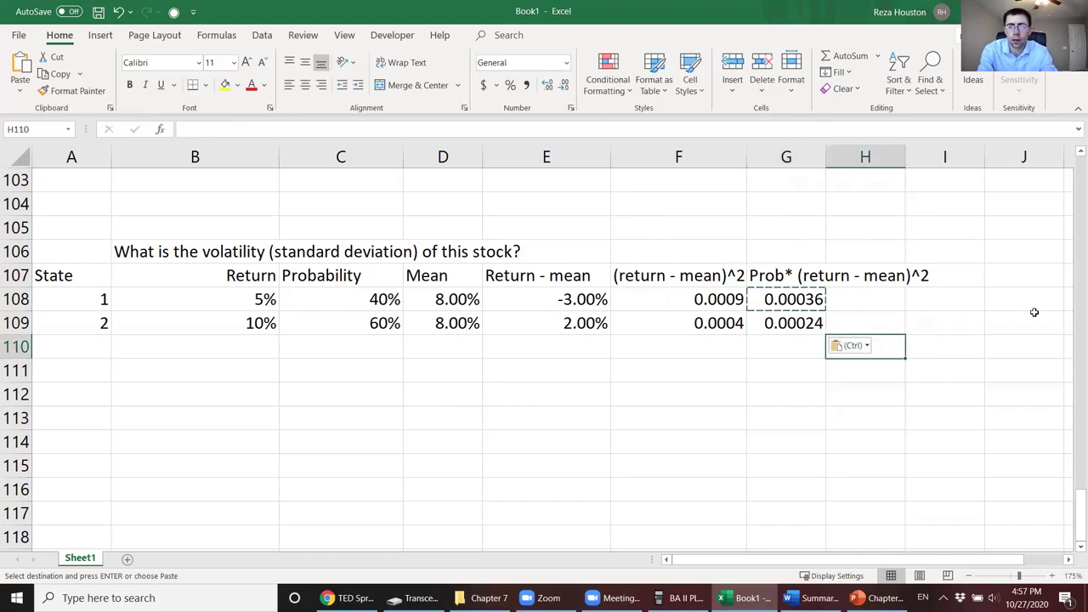
{"action": "key", "text": "Escape"}
{"action": "type", "text": "standar"}
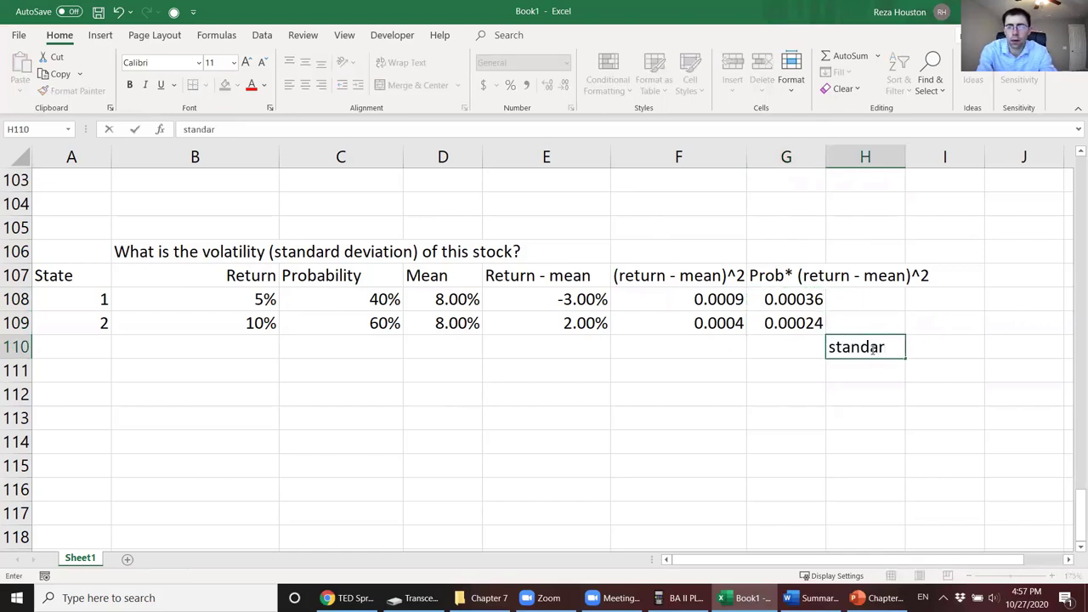
{"action": "key", "text": "BackSpace"}
{"action": "key", "text": "BackSpace"}
{"action": "key", "text": "BackSpace"}
{"action": "key", "text": "BackSpace"}
{"action": "key", "text": "BackSpace"}
{"action": "key", "text": "BackSpace"}
{"action": "key", "text": "BackSpace"}
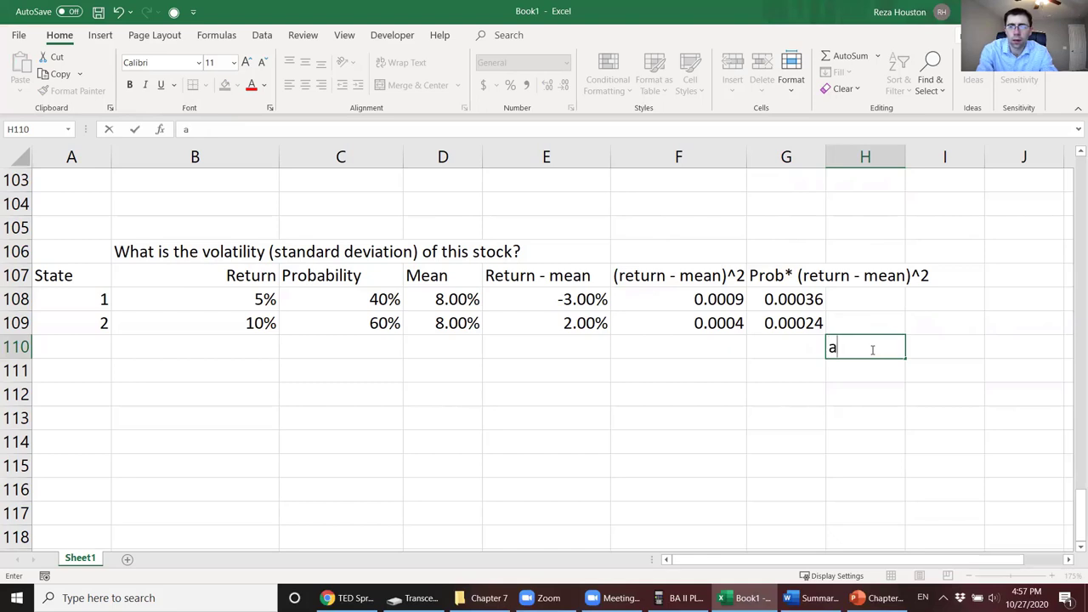
Step: Enter the label "Variance" in H110
{"action": "type", "text": "Vara"}
{"action": "type", "text": "ance"}
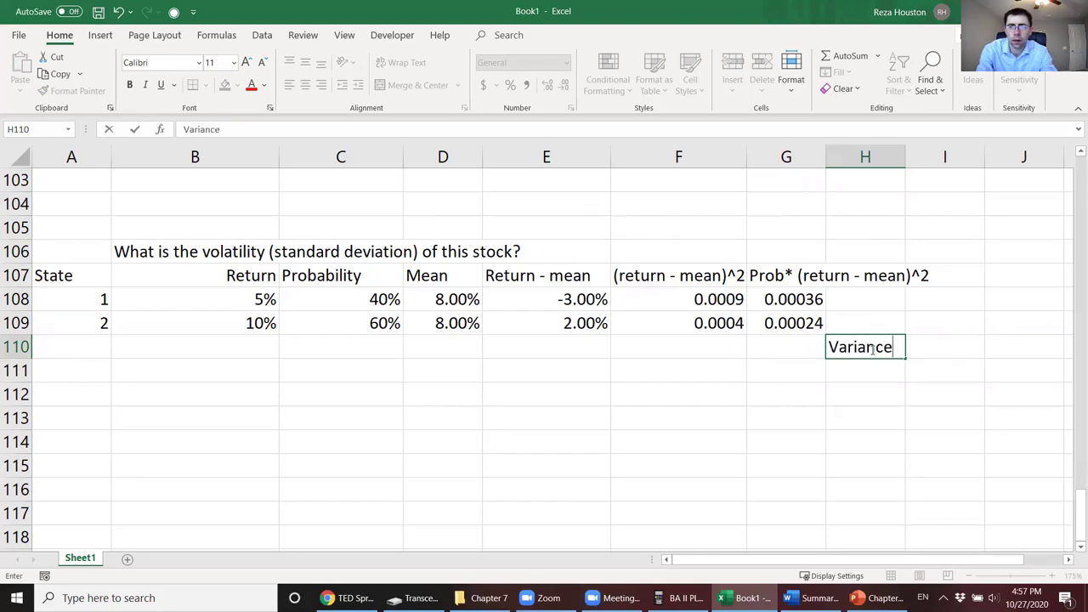
{"action": "key", "text": "Return"}
{"action": "left_click", "coordinate": [810, 348]}
{"action": "type", "text": "sum("}
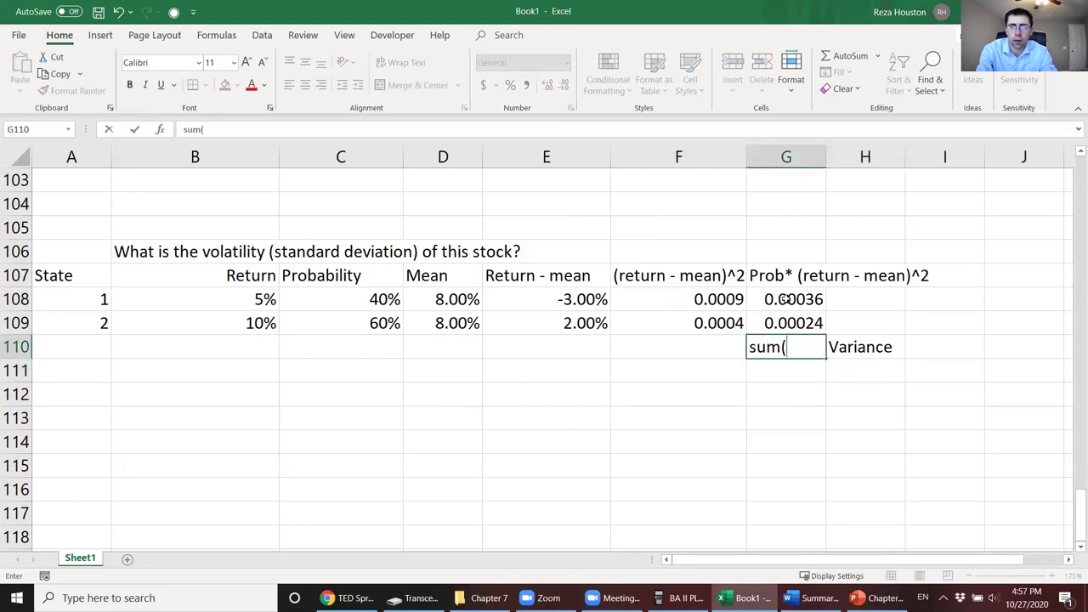
{"action": "left_click_drag", "start_coordinate": [787, 299], "coordinate": [787, 323]}
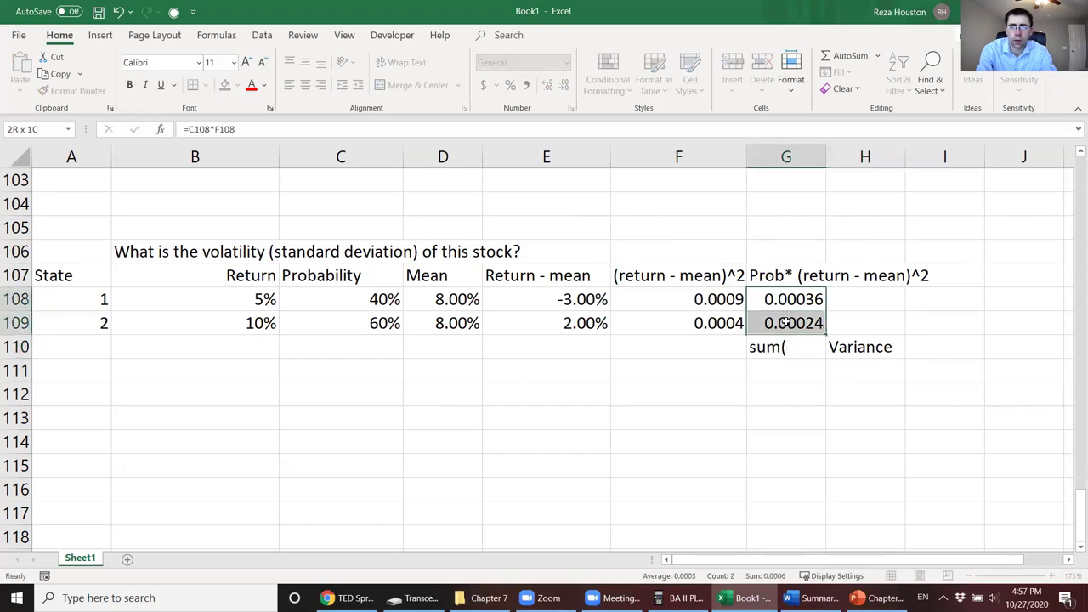
Step: Calculate the variance in G110 with the formula =sum(G108:G109)
{"action": "left_click", "coordinate": [784, 352]}
{"action": "type", "text": "=sum("}
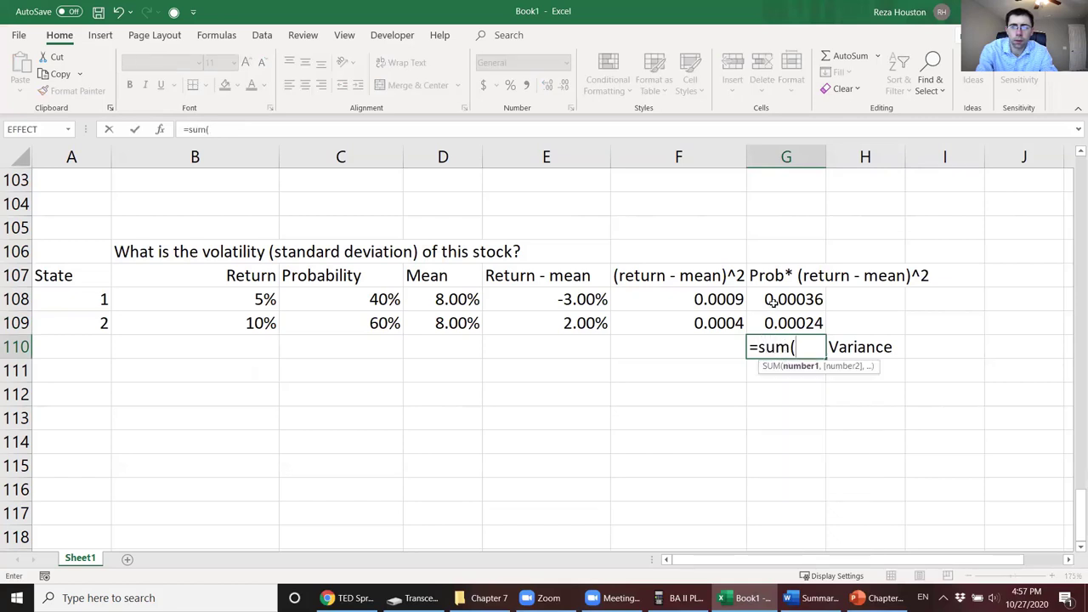
{"action": "left_click_drag", "start_coordinate": [771, 299], "coordinate": [771, 323]}
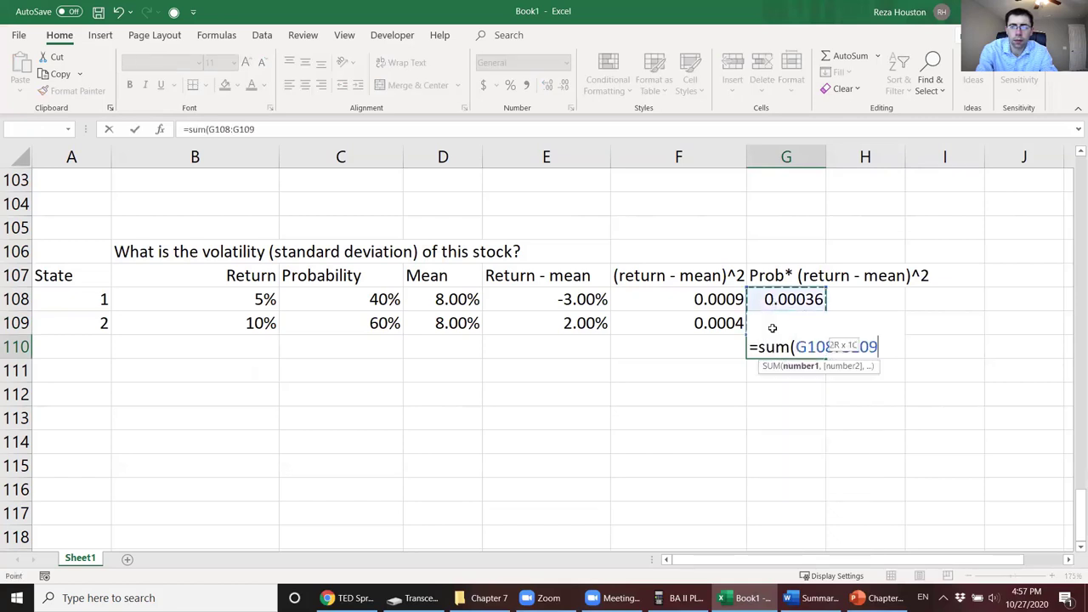
{"action": "type", "text": ")"}
{"action": "key", "text": "Return"}
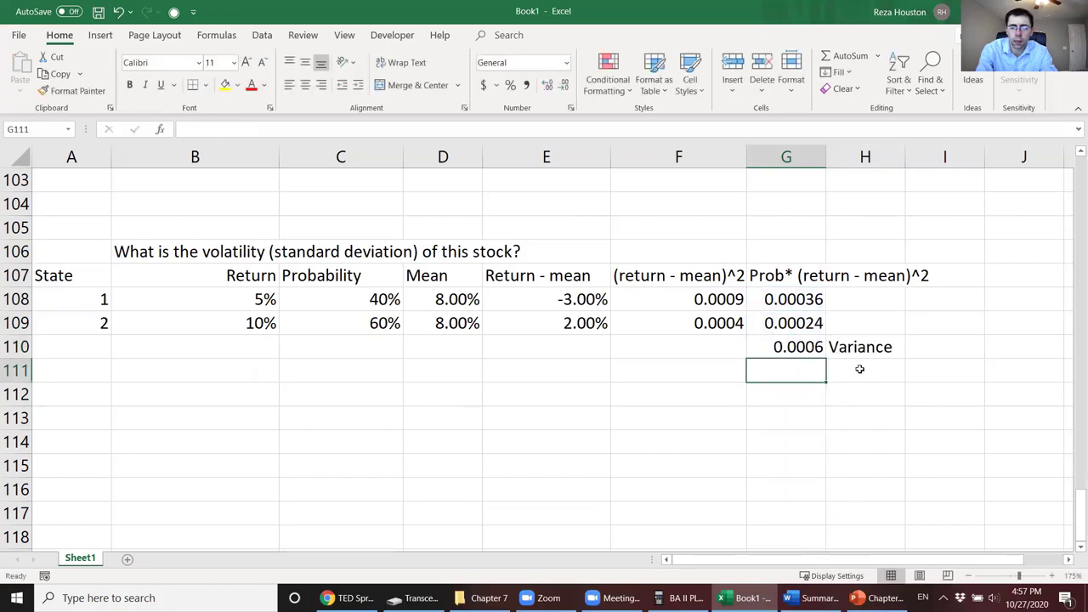
Step: Enter the label "Standard deviation" in H111
{"action": "left_click", "coordinate": [859, 369]}
{"action": "type", "text": "Sq"}
{"action": "key", "text": "BackSpace"}
{"action": "key", "text": "BackSpace"}
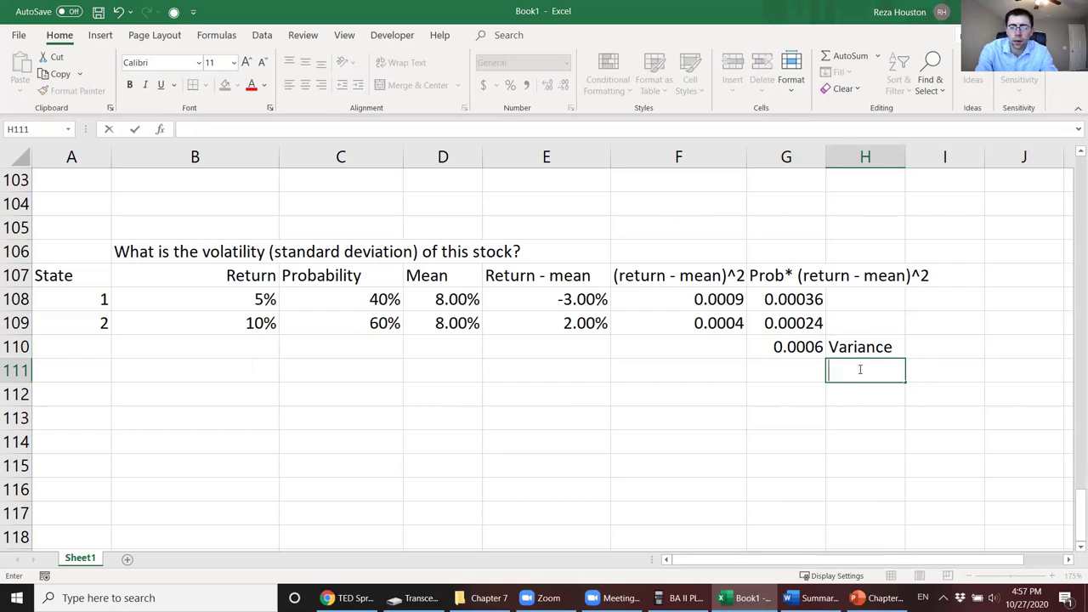
{"action": "type", "text": "Standar"}
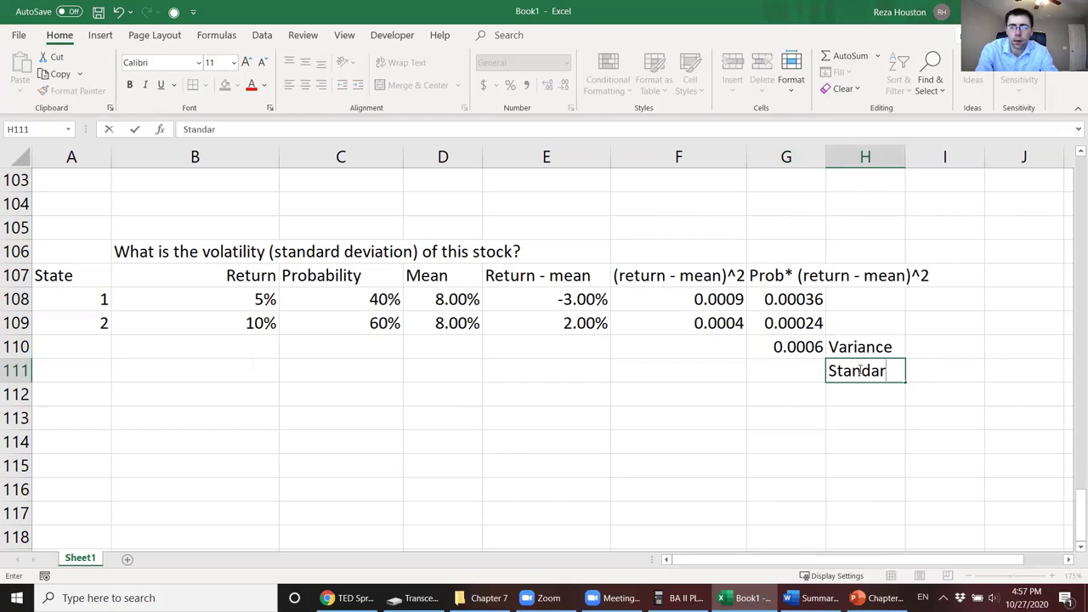
{"action": "type", "text": "d deviation"}
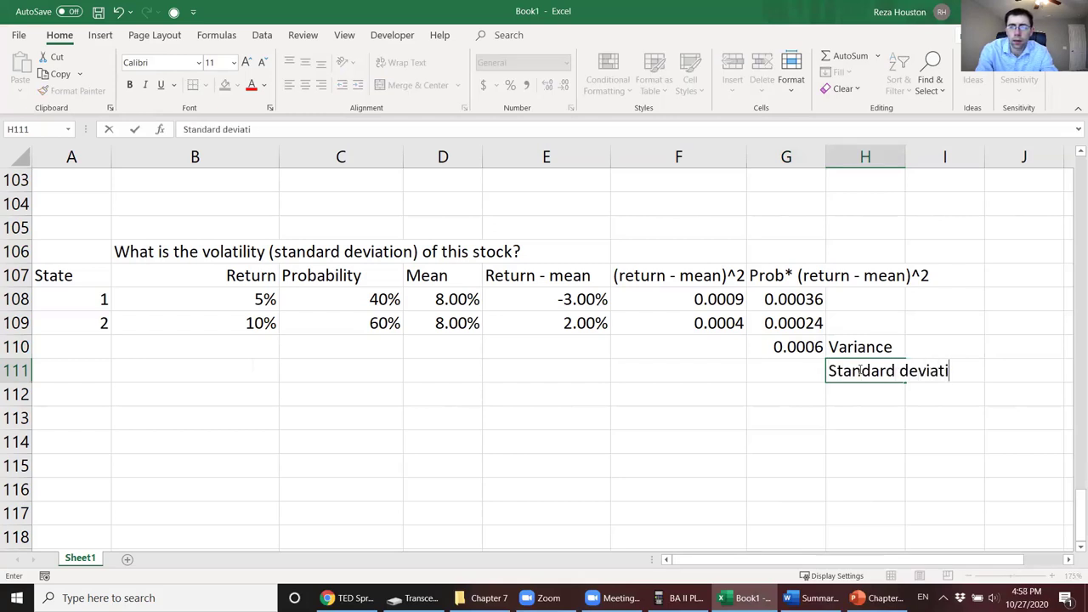
{"action": "key", "text": "Return"}
Step: Calculate the standard deviation in G111 as the square root of the variance with =sqrt(G110)
{"action": "left_click", "coordinate": [812, 349]}
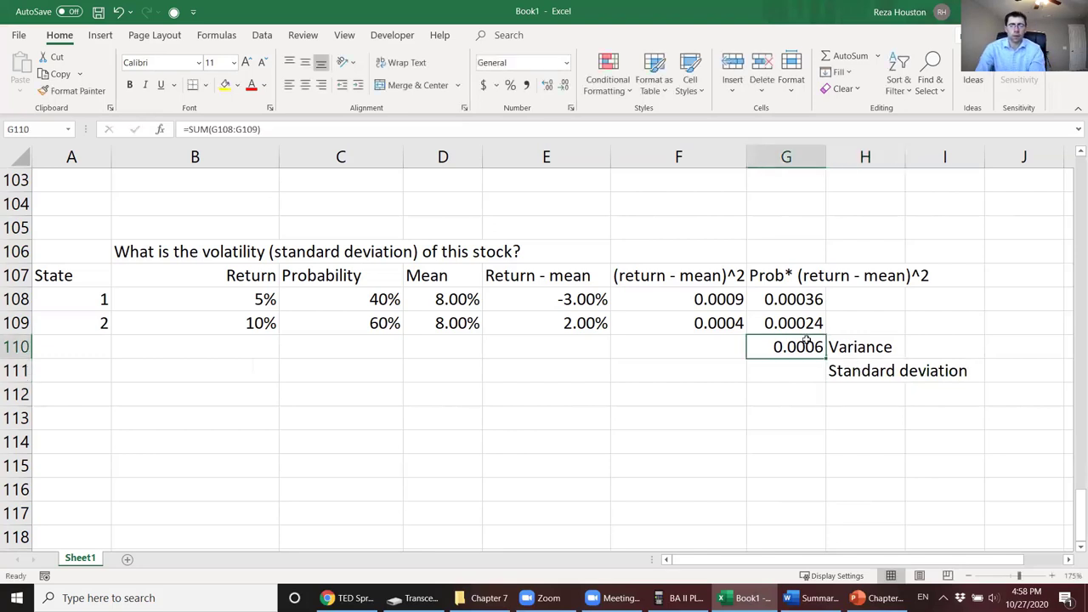
{"action": "left_click", "coordinate": [791, 366]}
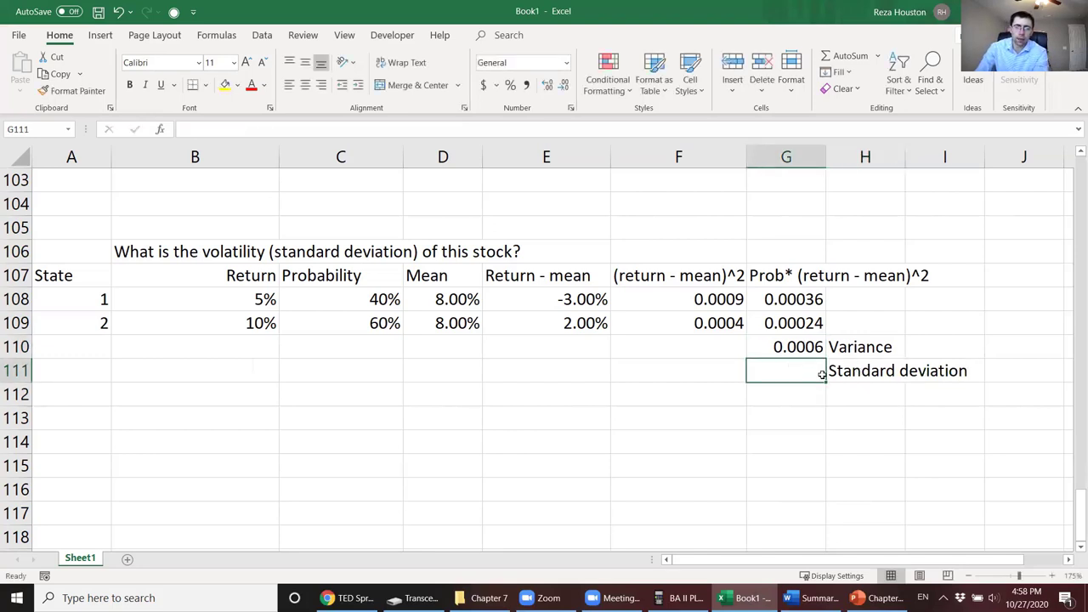
{"action": "type", "text": "sqrt("}
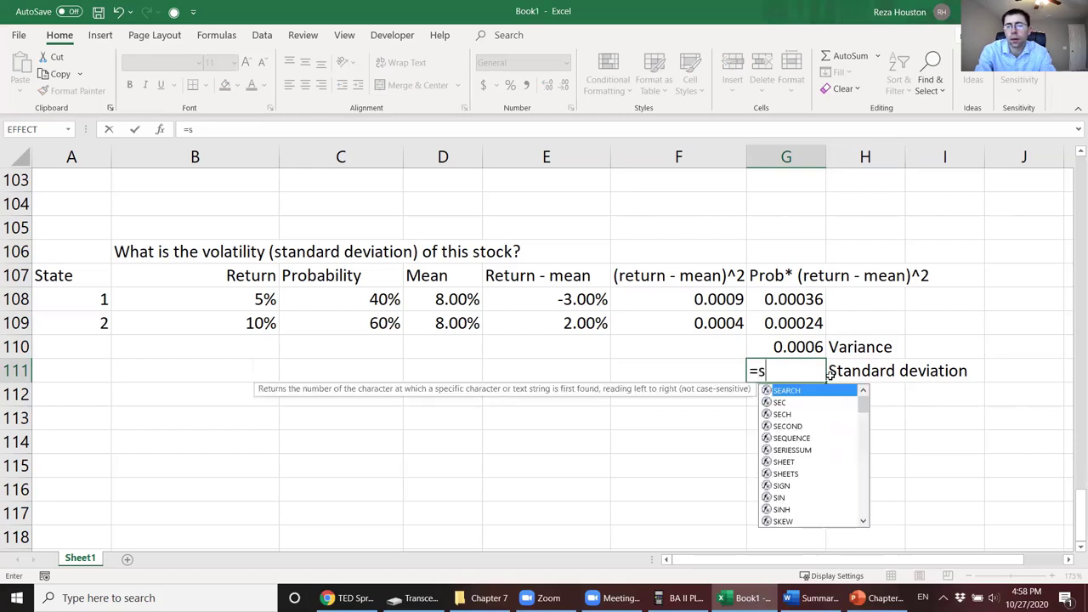
{"action": "left_click", "coordinate": [808, 344]}
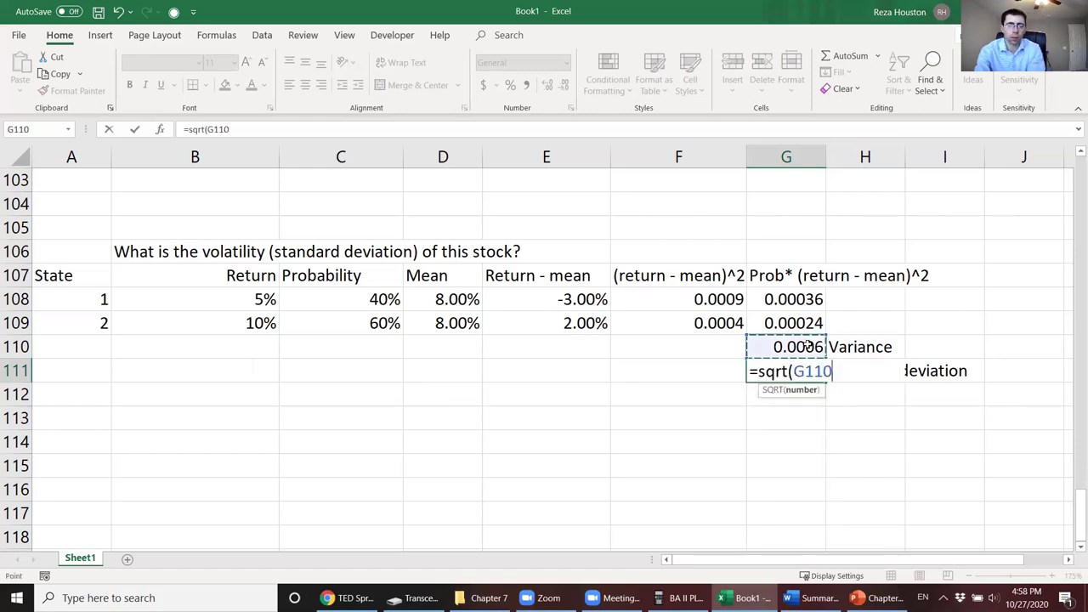
{"action": "key", "text": "Return"}
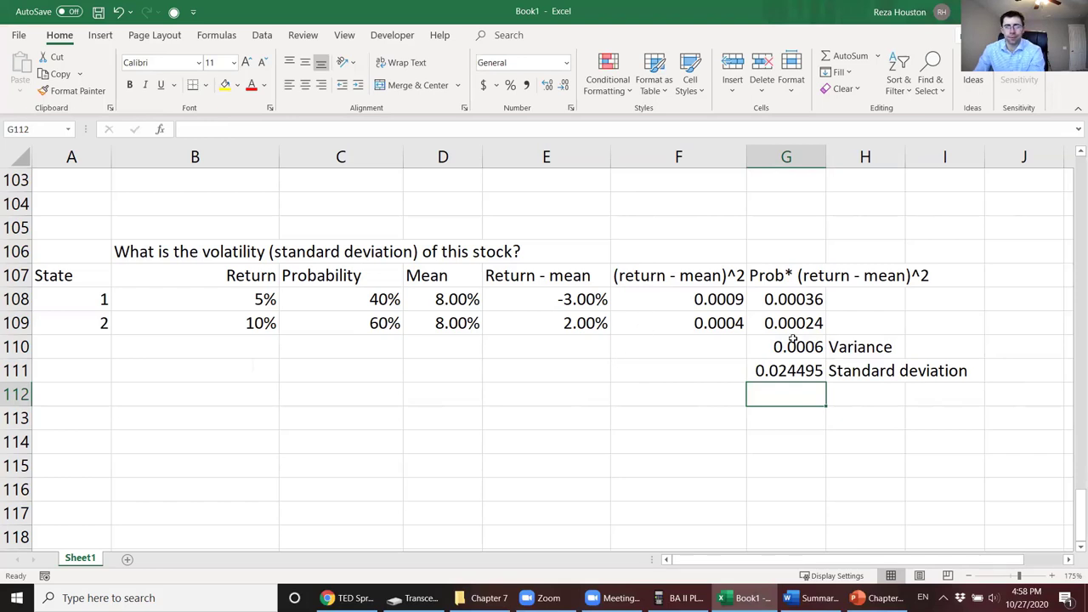
{"action": "left_click", "coordinate": [848, 275]}
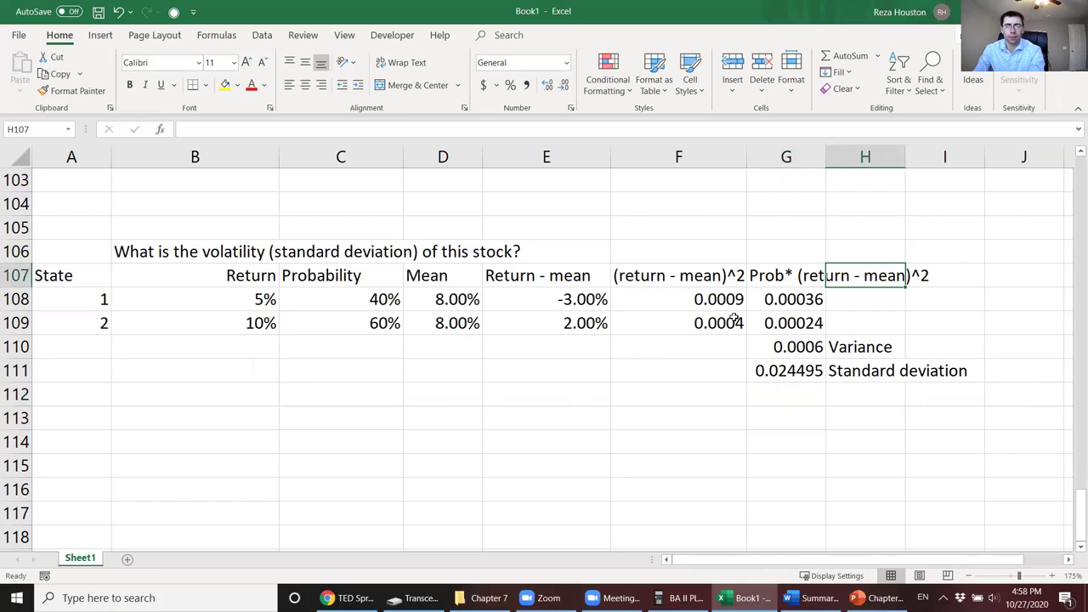
{"action": "mouse_move", "coordinate": [769, 276]}
{"action": "left_mouse_down"}
{"action": "mouse_move", "coordinate": [364, 299]}
{"action": "mouse_move", "coordinate": [235, 323]}
{"action": "mouse_move", "coordinate": [150, 310]}
{"action": "left_mouse_up"}
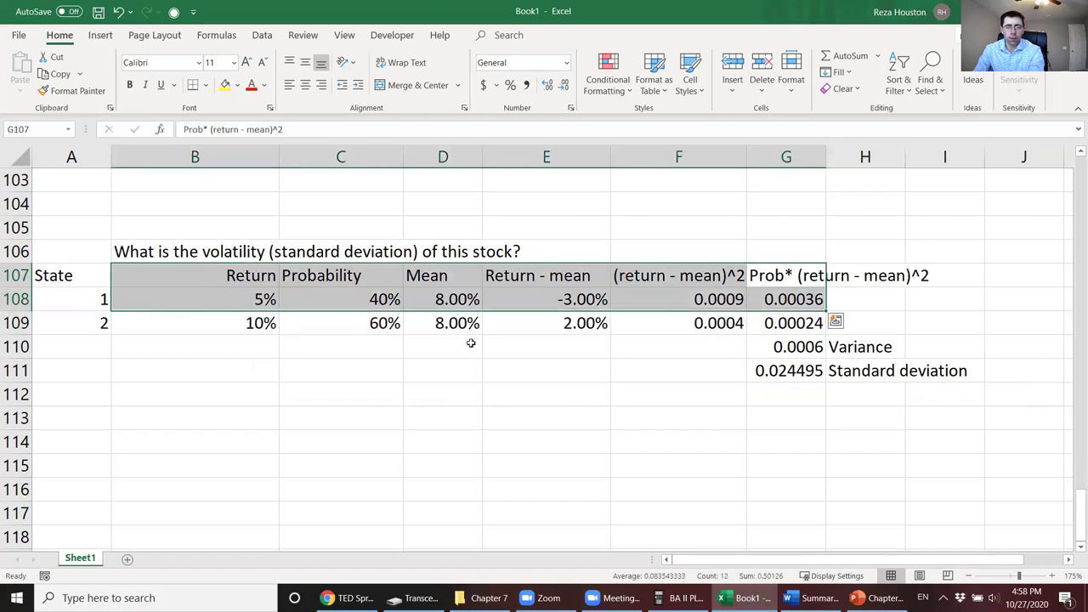
{"action": "left_click", "coordinate": [789, 374]}
{"action": "left_click", "coordinate": [834, 371]}
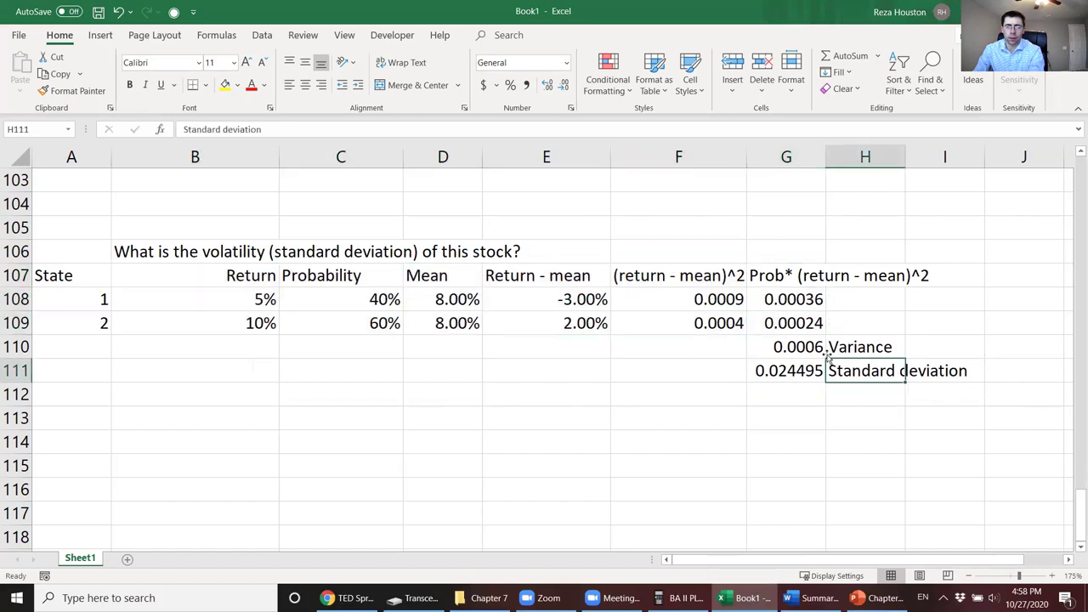
Step: Enter the label "Volatility -->" in F111 beside the standard deviation result
{"action": "left_click", "coordinate": [687, 369]}
{"action": "type", "text": "Vol"}
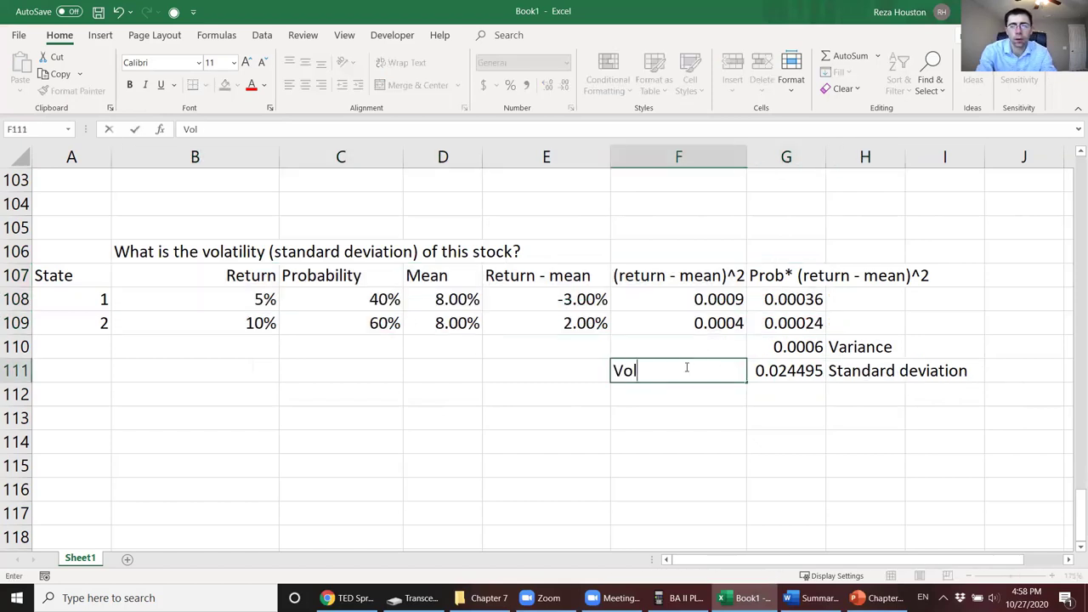
{"action": "type", "text": "atility"}
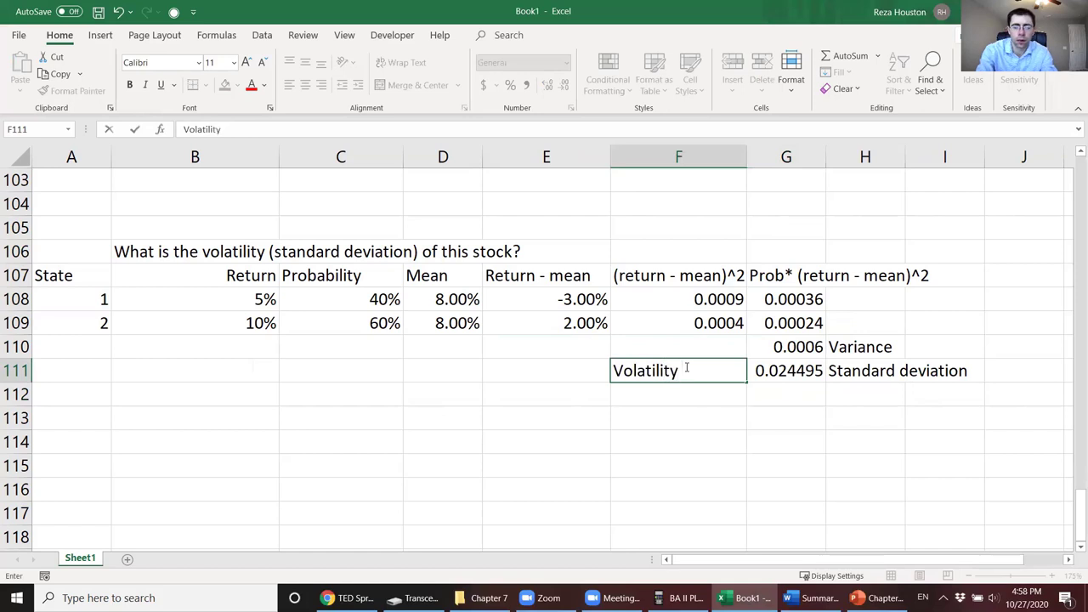
{"action": "type", "text": " -->"}
{"action": "key", "text": "Return"}
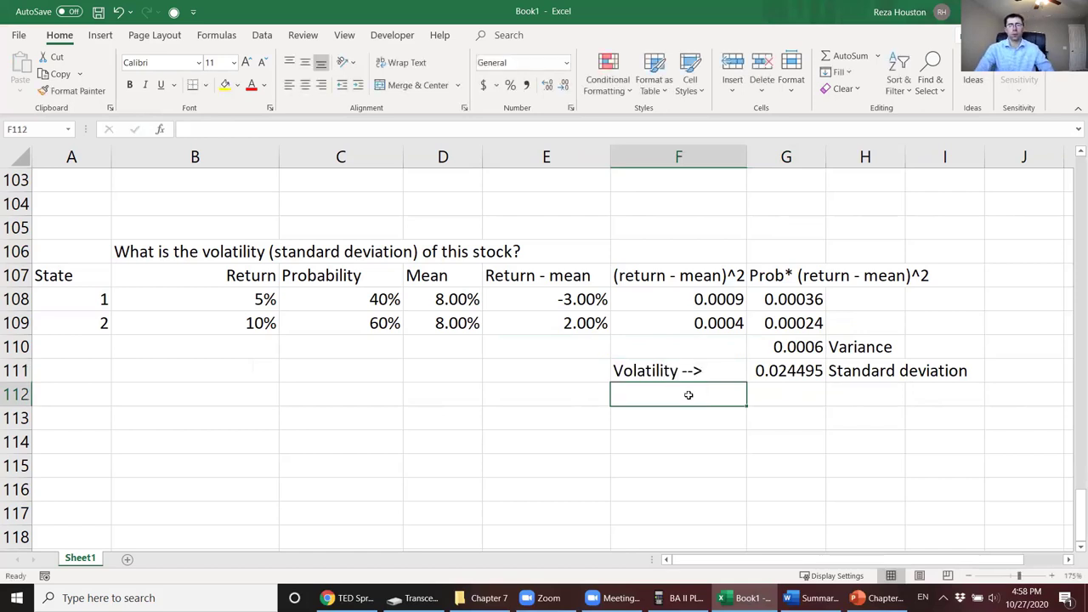
Step: Switch to the exam summary in Word and select the Chapter 8 question on firm-specific versus market risk
{"action": "left_click", "coordinate": [814, 597]}
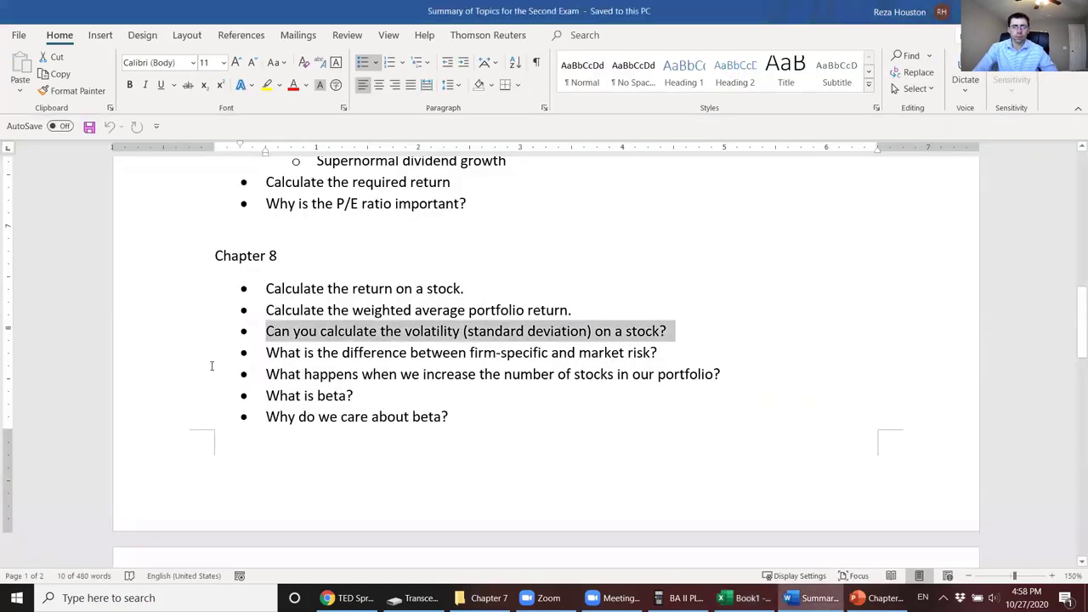
{"action": "left_click", "coordinate": [172, 360]}
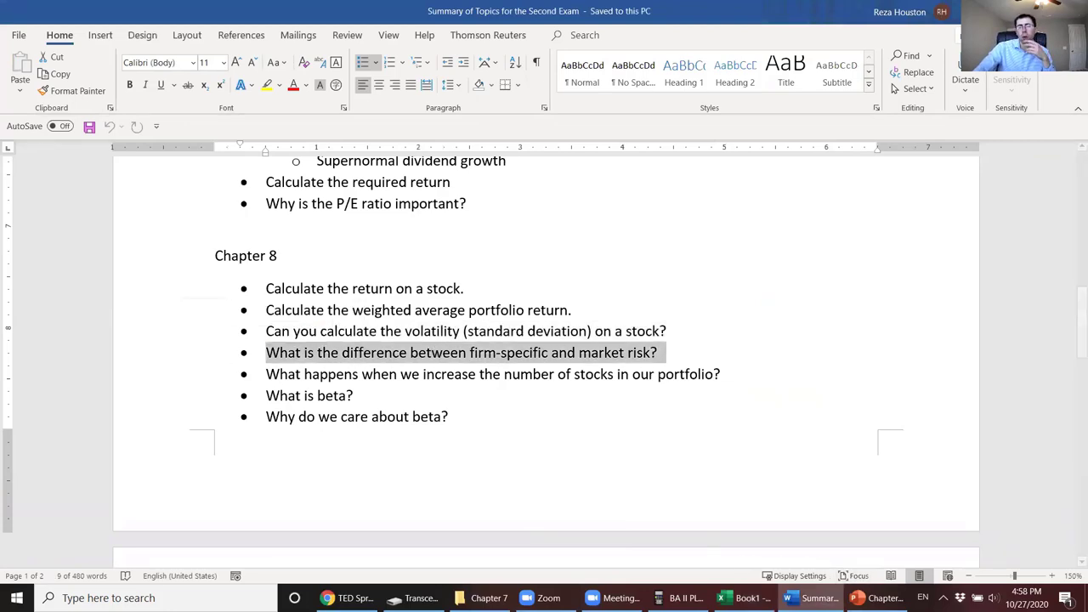
Step: Switch to PowerPoint and open the Chapter 8_a presentation from the chapter files folder
{"action": "left_click", "coordinate": [880, 598]}
{"action": "left_click", "coordinate": [71, 499]}
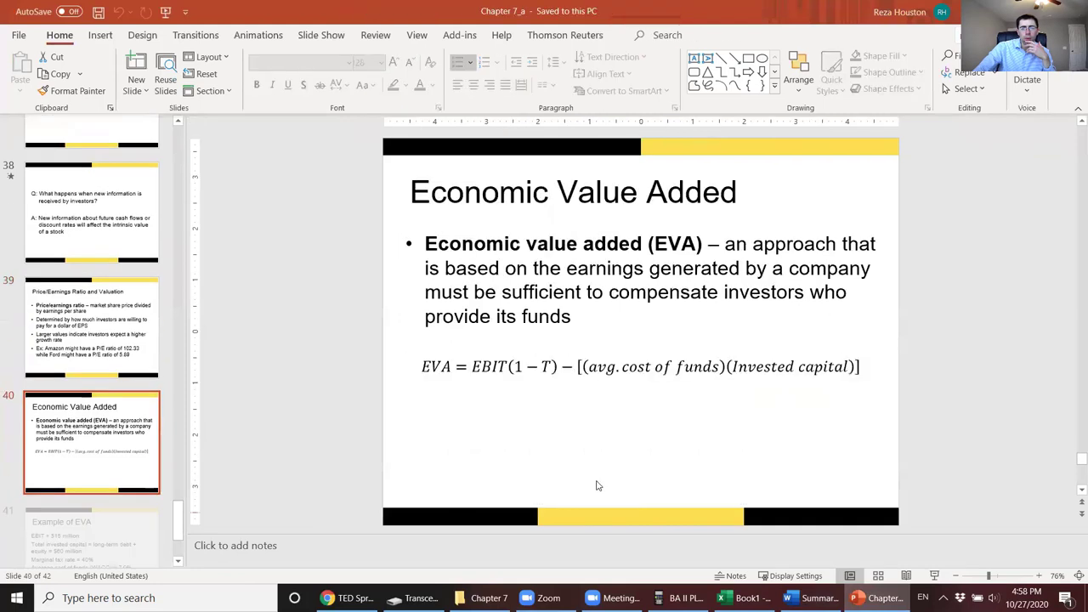
{"action": "left_click", "coordinate": [485, 597]}
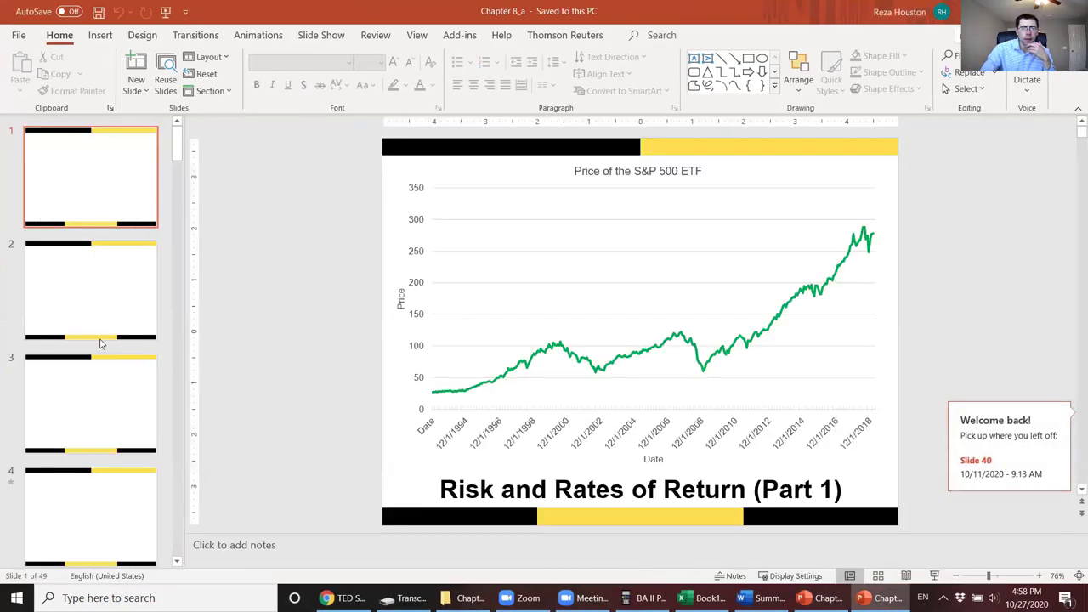
Step: Go through the Chapter 8_a slides to the two "Two Types of Risk" slides on systematic and firm-specific risk
{"action": "left_click", "coordinate": [91, 407]}
{"action": "key", "text": "Down"}
{"action": "key", "text": "Down"}
{"action": "key", "text": "Down"}
{"action": "key", "text": "Down"}
{"action": "key", "text": "Down"}
{"action": "key", "text": "Down"}
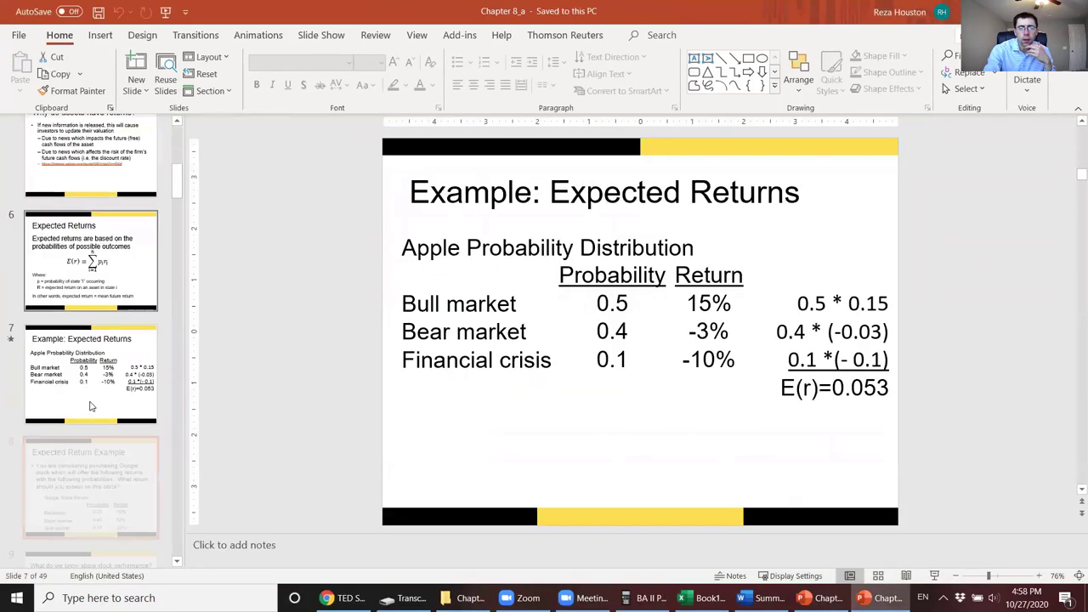
{"action": "key", "text": "Down"}
{"action": "key", "text": "Down"}
{"action": "key", "text": "Down"}
{"action": "key", "text": "Down"}
{"action": "key", "text": "Down"}
{"action": "key", "text": "Down"}
{"action": "key", "text": "Down"}
{"action": "key", "text": "Down"}
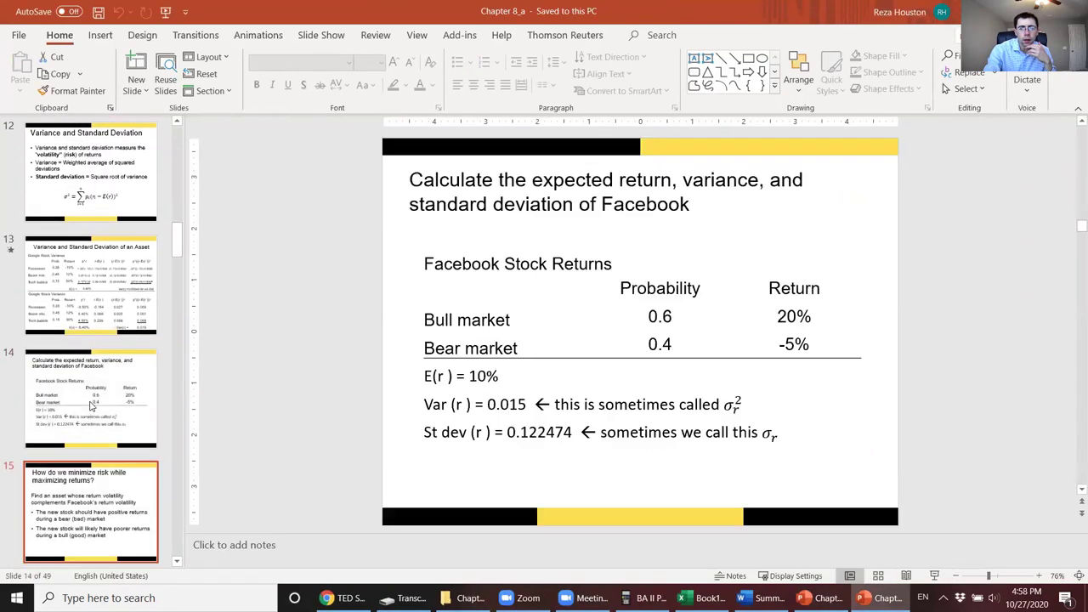
{"action": "key", "text": "Down"}
{"action": "key", "text": "Down"}
{"action": "key", "text": "Down"}
{"action": "key", "text": "Down"}
{"action": "key", "text": "Down"}
{"action": "key", "text": "Down"}
{"action": "key", "text": "Down"}
{"action": "key", "text": "Down"}
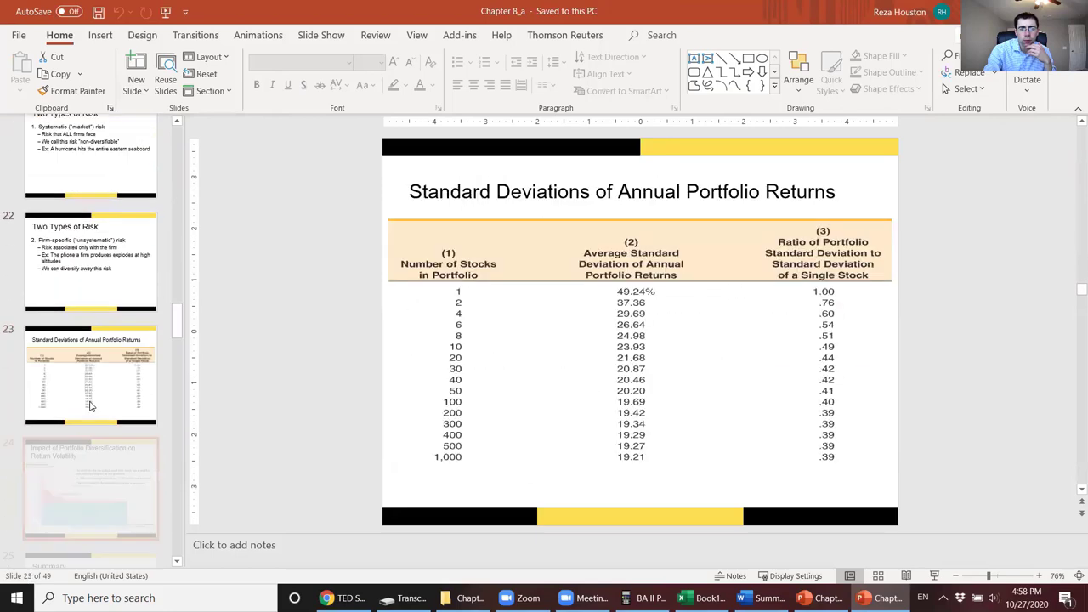
{"action": "key", "text": "Up"}
{"action": "key", "text": "Up"}
{"action": "key", "text": "Up"}
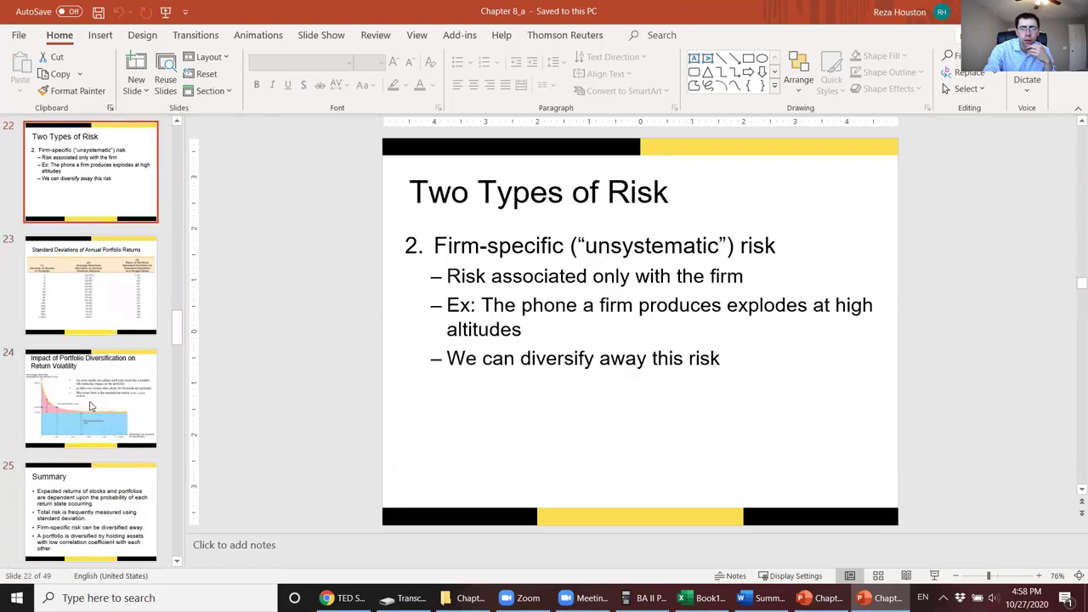
{"action": "key", "text": "Up"}
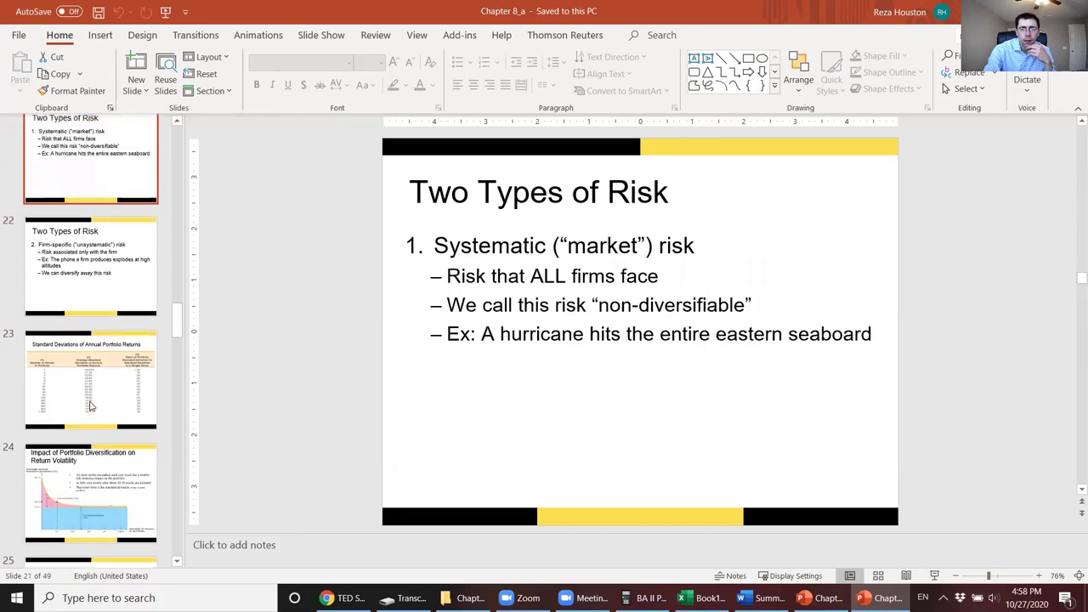
{"action": "key", "text": "Down"}
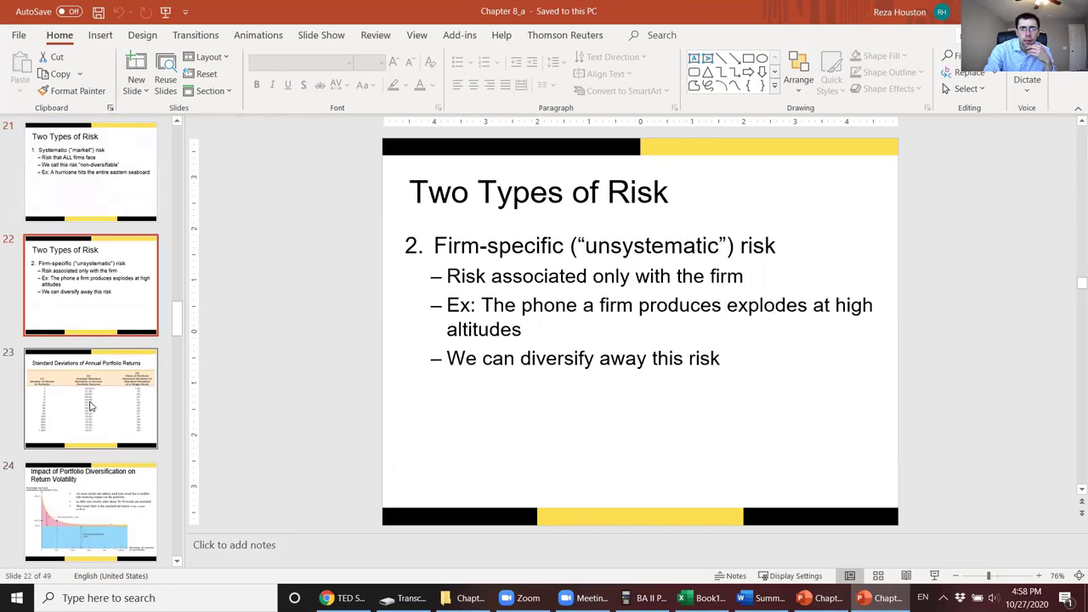
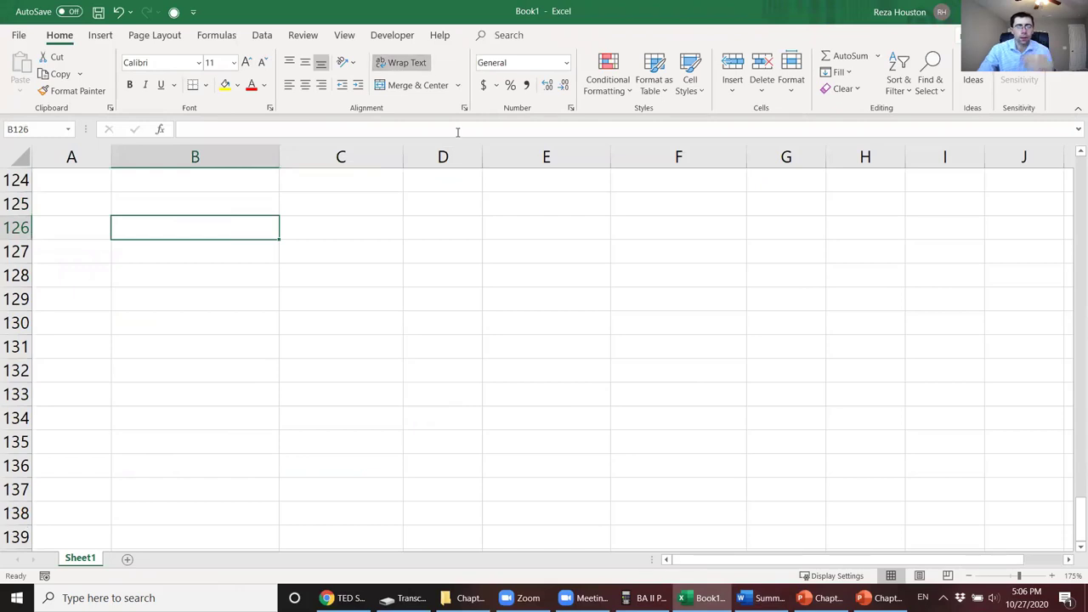
Step: Begin the beta problem in B126 with "Walmart's beta is 0.20. You expect the"
{"action": "key", "text": "F2"}
{"action": "type", "text": "Goo"}
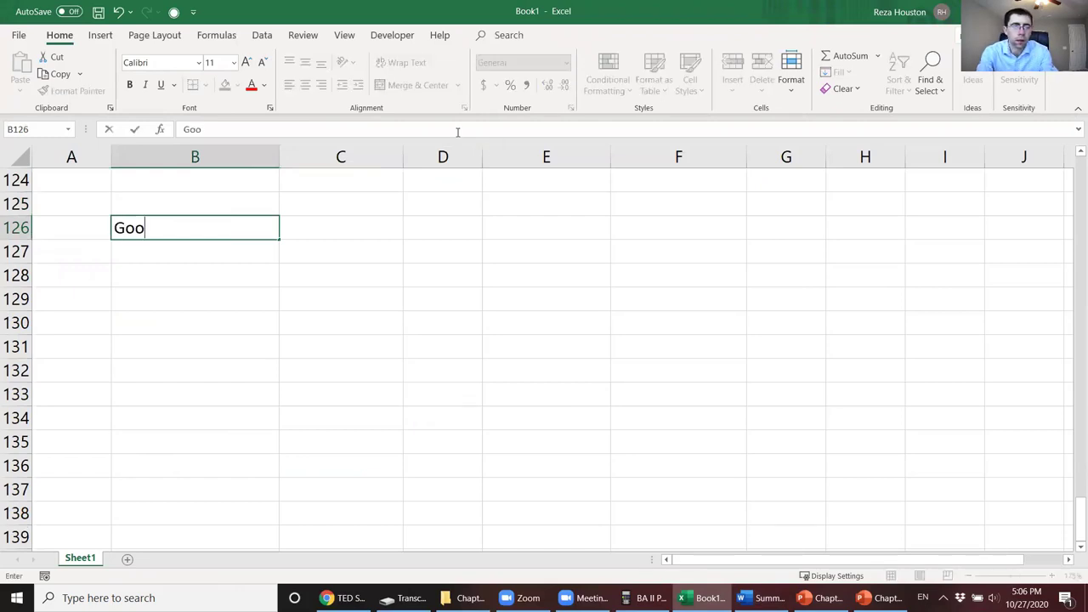
{"action": "key", "text": "BackSpace"}
{"action": "key", "text": "BackSpace"}
{"action": "key", "text": "BackSpace"}
{"action": "type", "text": "Wal"}
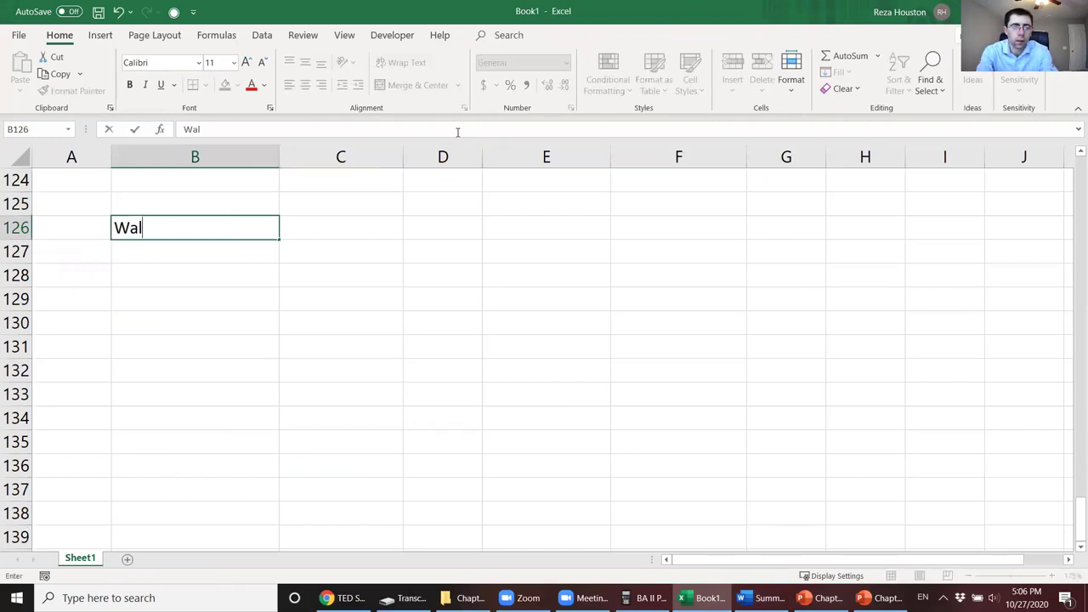
{"action": "type", "text": "mart's bet"}
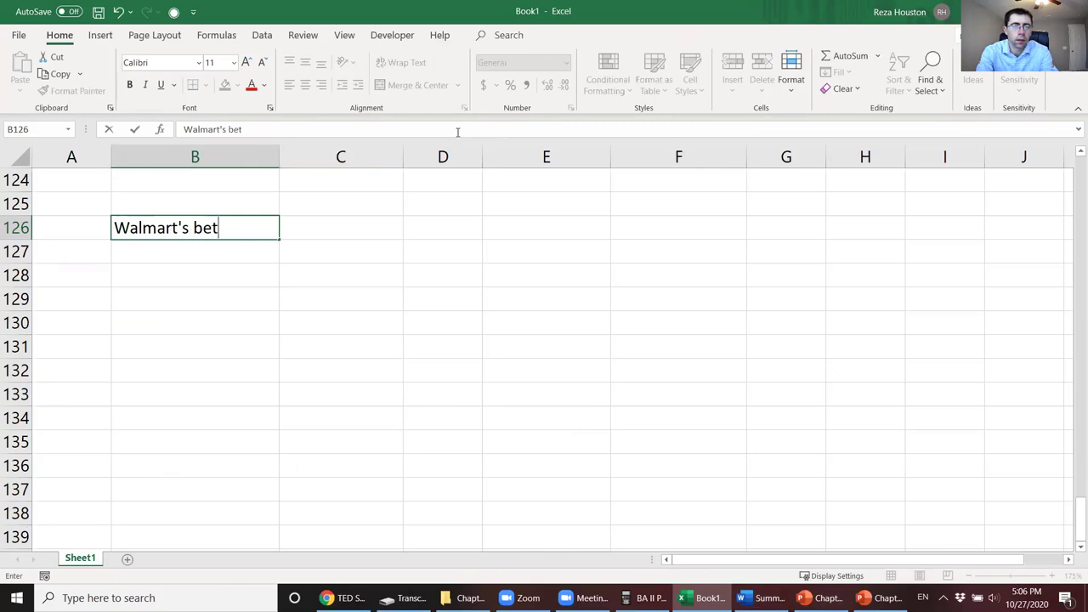
{"action": "type", "text": "a is 0"}
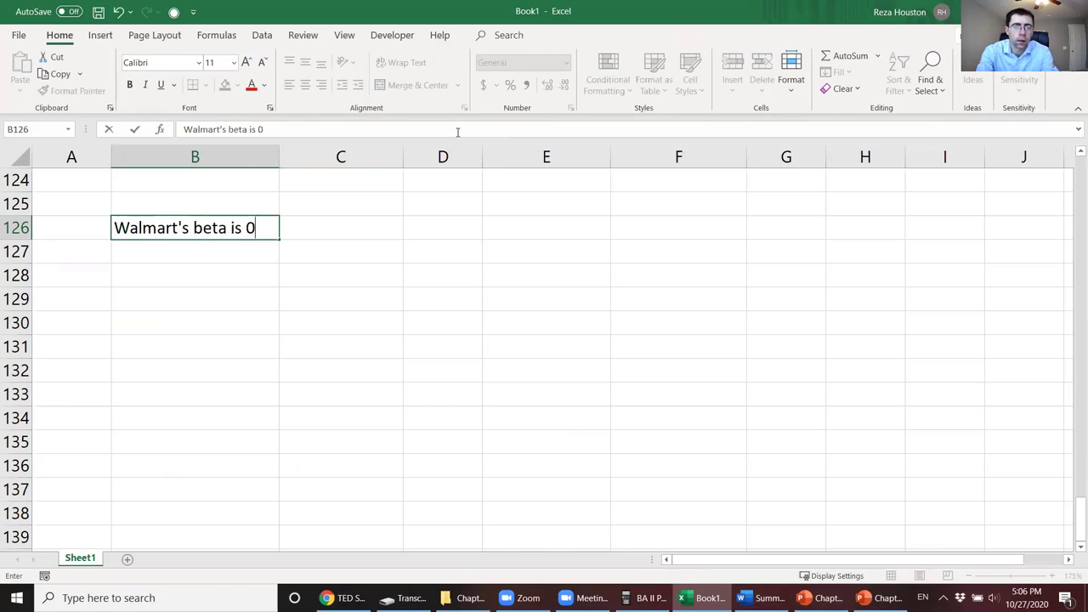
{"action": "type", "text": ".20.  You expect the"}
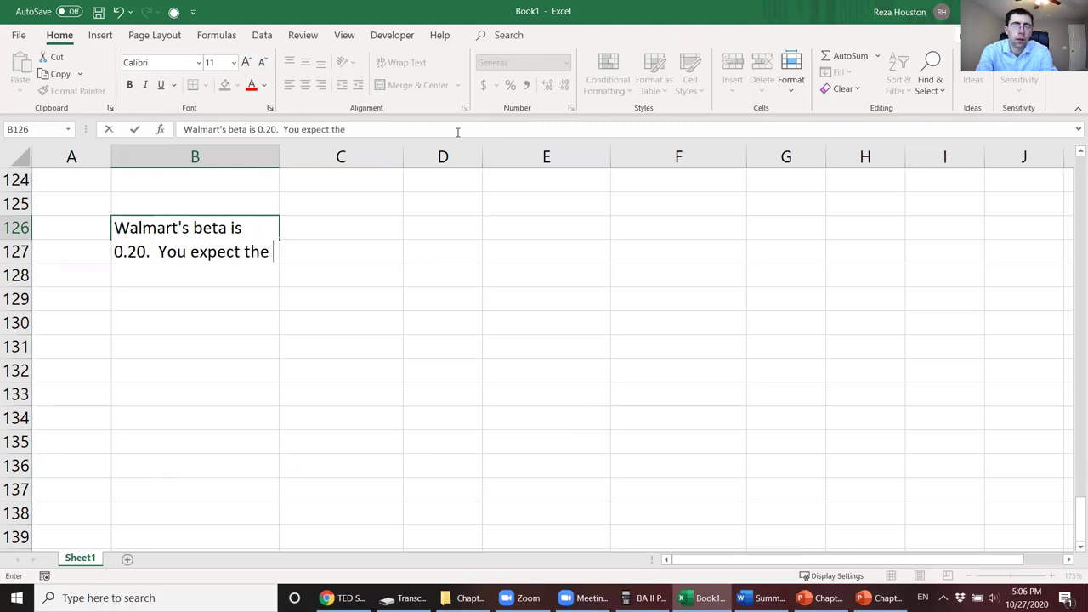
Step: Continue the problem text in B126 with "S&P 500 to offer an 11% return next year and the"
{"action": "type", "text": " S&P 500 to "}
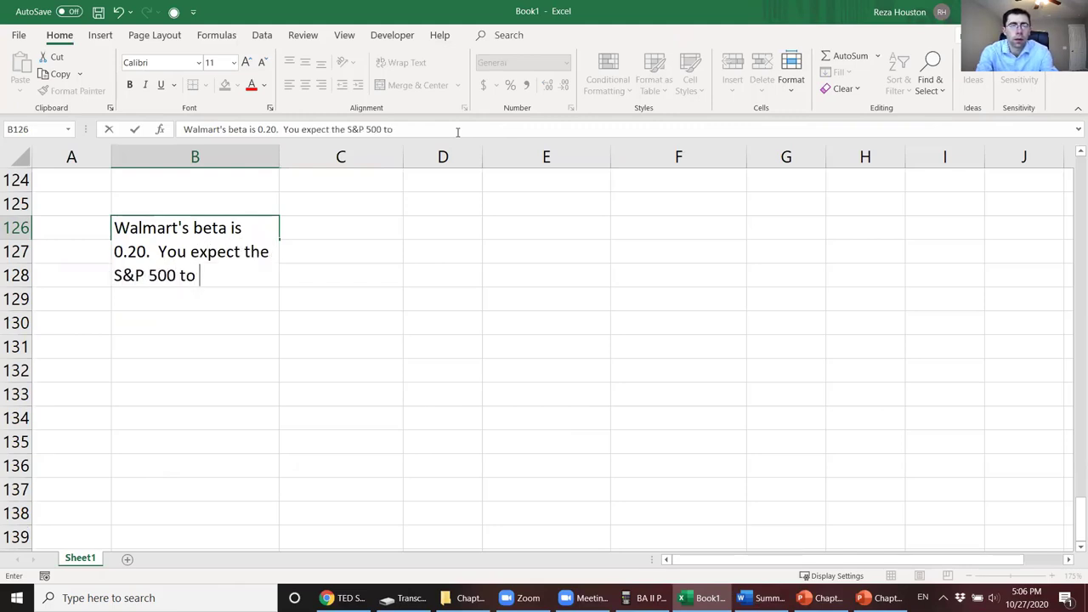
{"action": "type", "text": "offer a 1"}
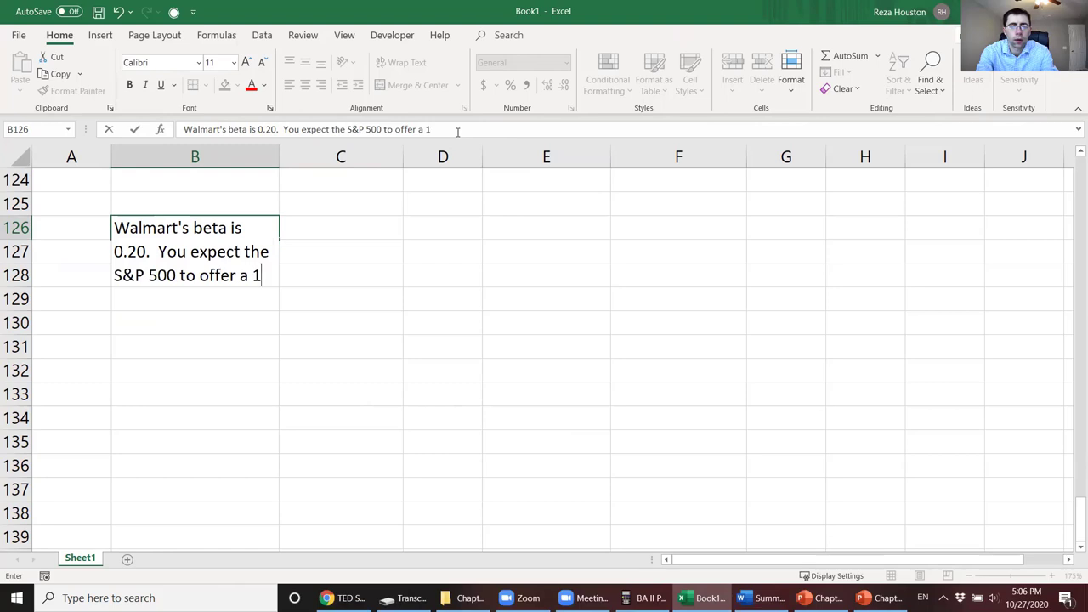
{"action": "key", "text": "BackSpace"}
{"action": "key", "text": "BackSpace"}
{"action": "key", "text": "BackSpace"}
{"action": "type", "text": "an 11% retur"}
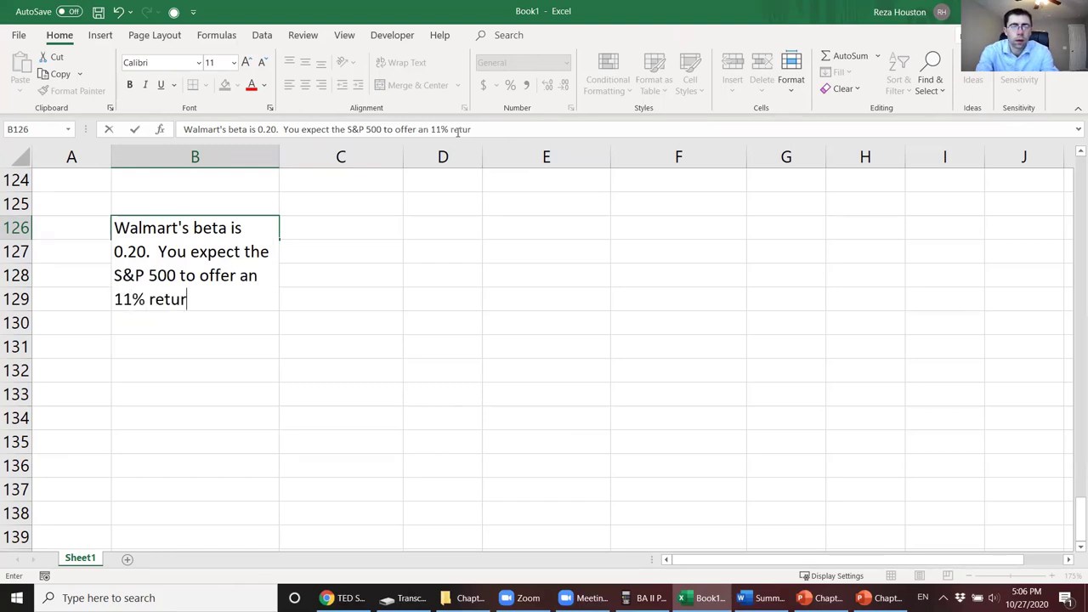
{"action": "type", "text": "n next year and the y"}
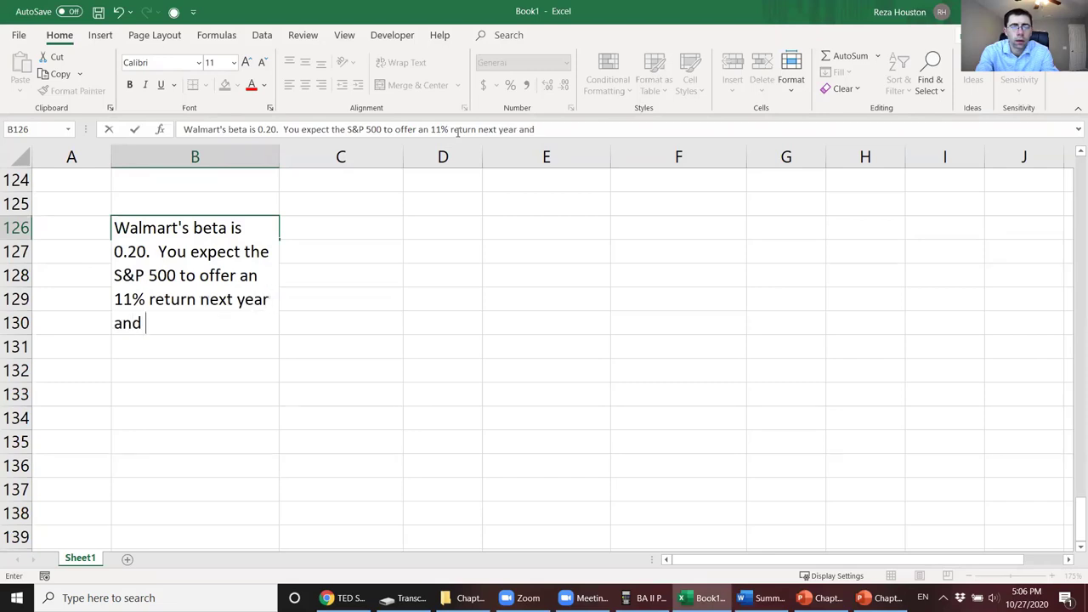
Step: Extend the B126 problem text with "yield on a 1-year T-bill is 2.5%. What"
{"action": "key", "text": "BackSpace"}
{"action": "type", "text": "yield on a "}
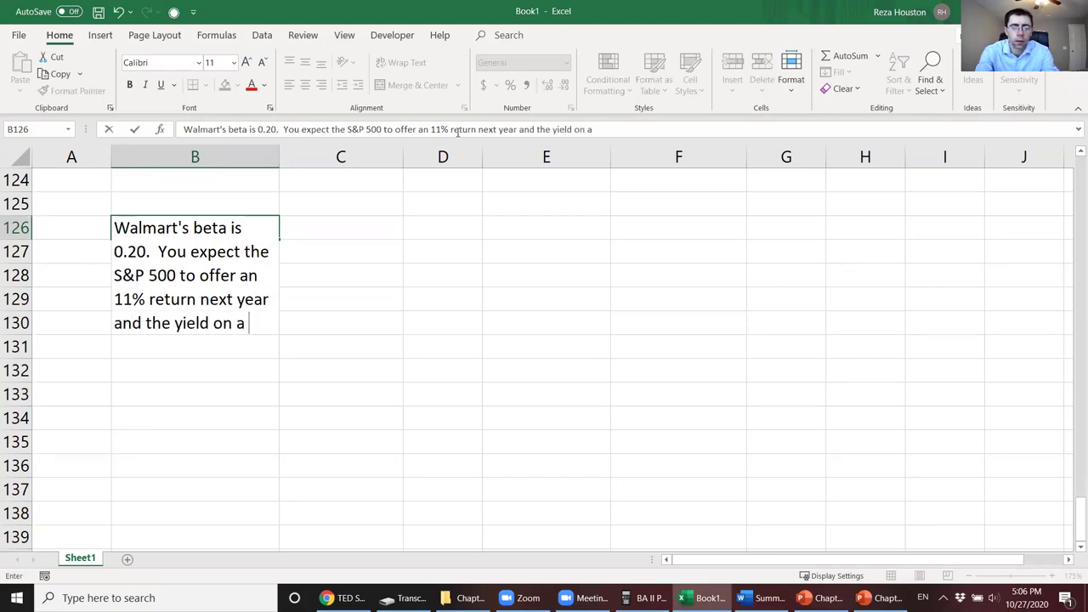
{"action": "type", "text": "1-year T"}
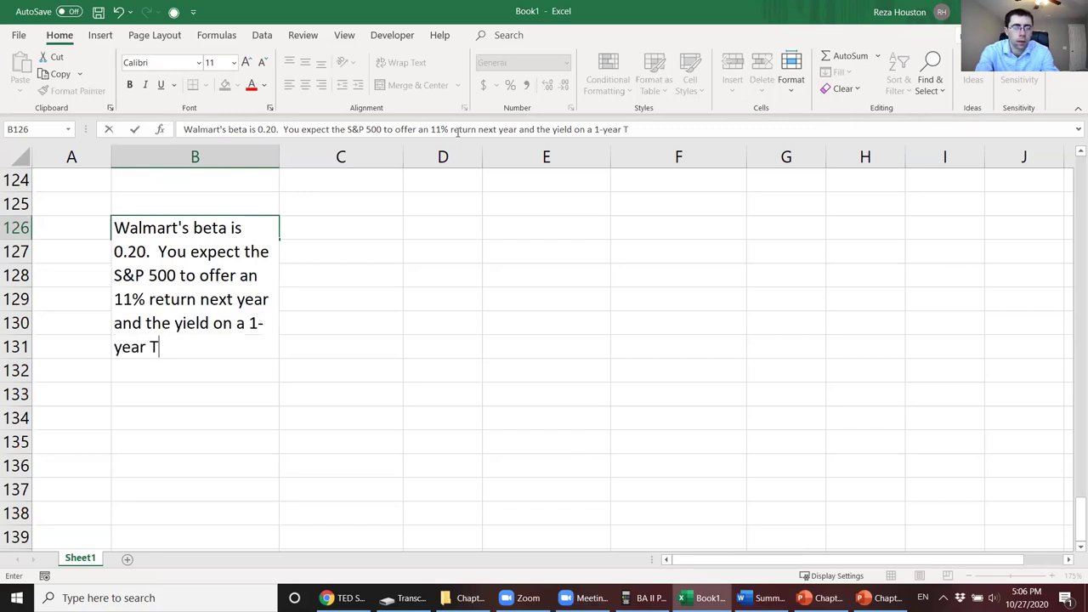
{"action": "type", "text": "-bill is 2"}
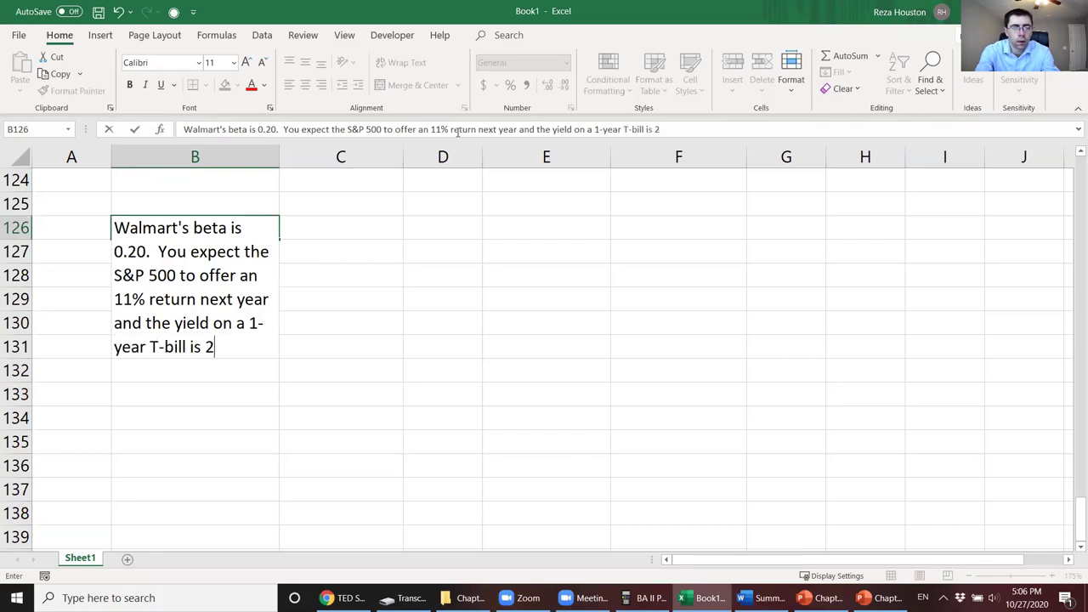
{"action": "type", "text": ".5%.  What"}
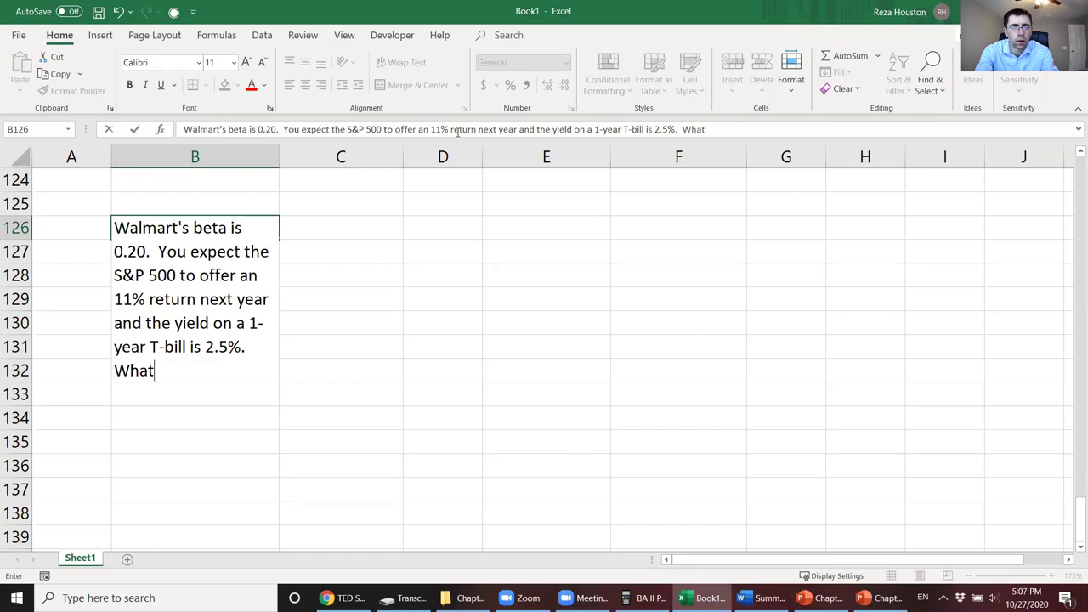
Step: Finish the question in B126 with "is the expected return on Walmart's stock?" and commit the cell
{"action": "type", "text": " is the epx"}
{"action": "key", "text": "BackSpace"}
{"action": "key", "text": "BackSpace"}
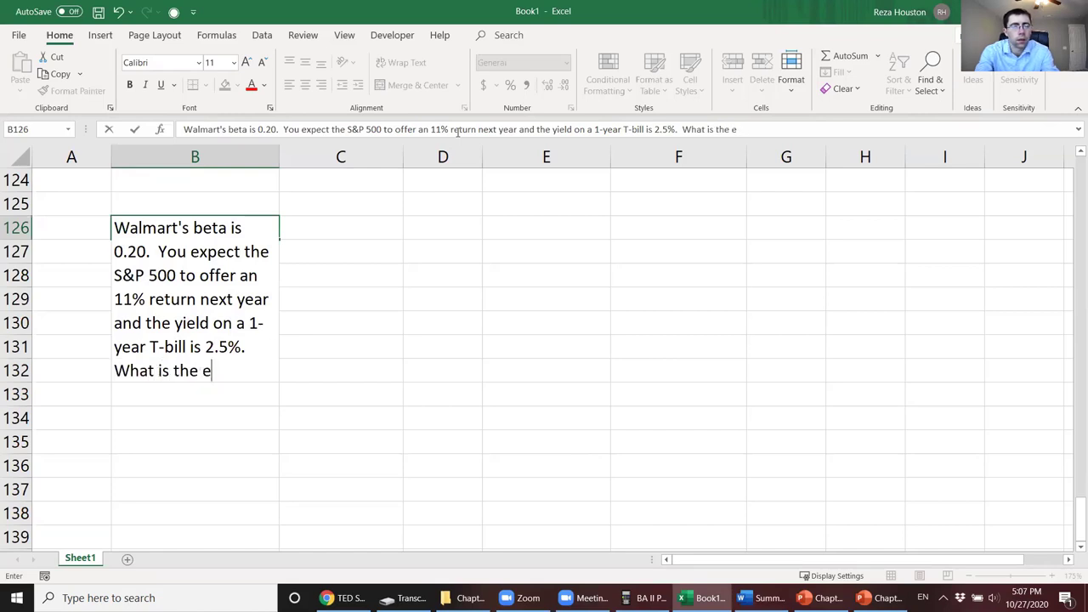
{"action": "type", "text": "xpecte"}
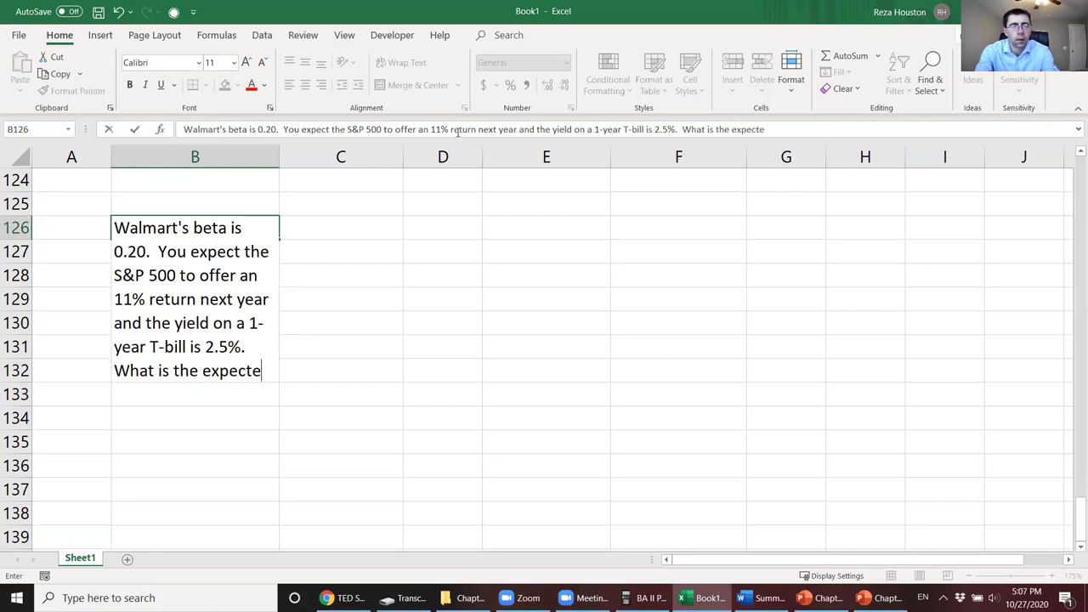
{"action": "type", "text": "d return on W"}
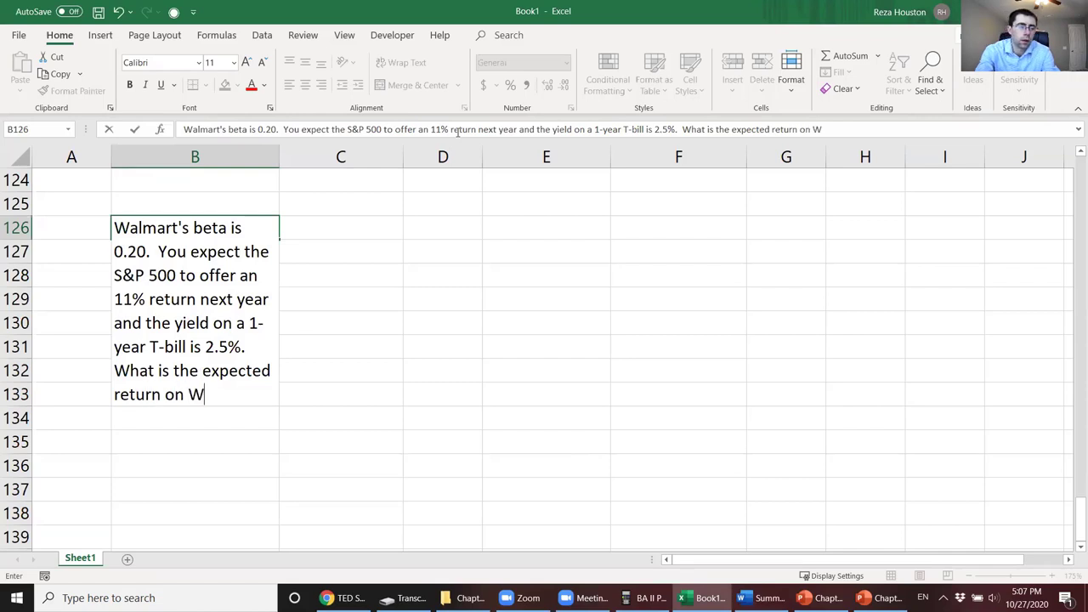
{"action": "type", "text": "almart's stock?"}
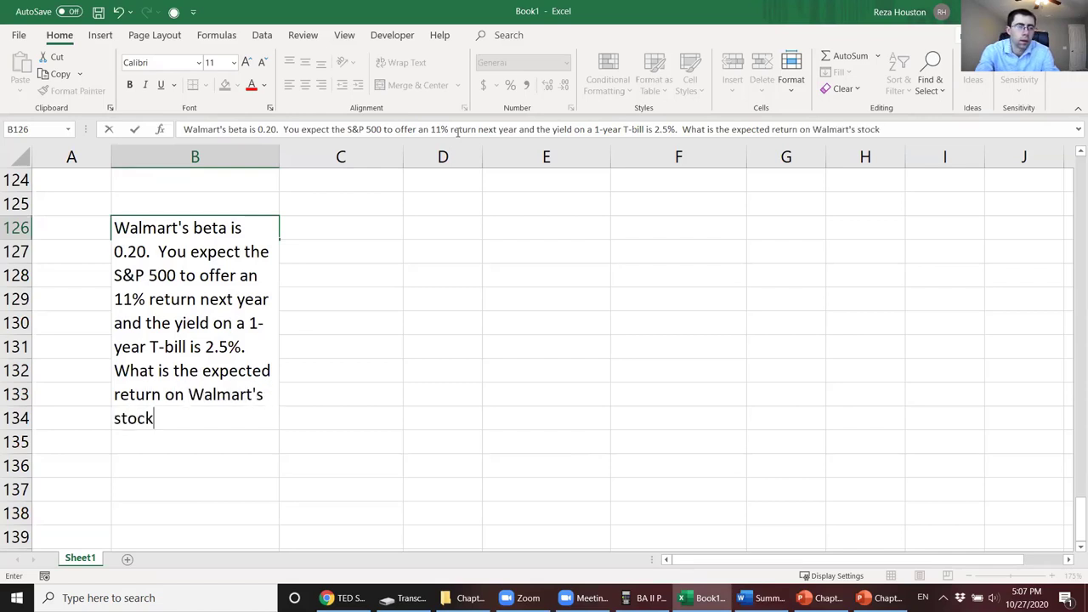
{"action": "key", "text": "Return"}
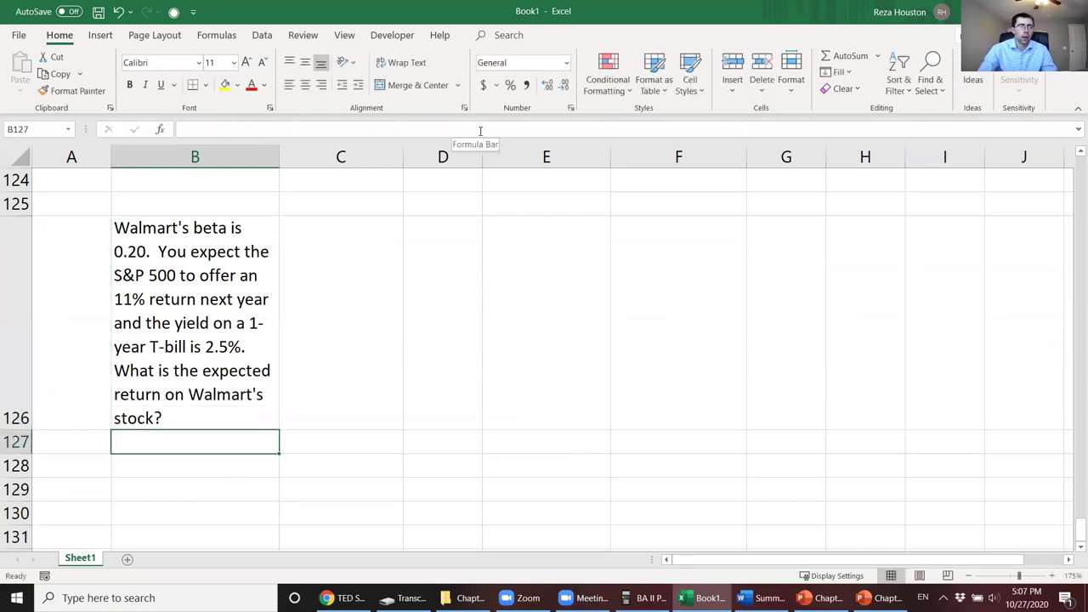
Step: Enter the label "B" in C127 with the value 0.2 in D127
{"action": "left_click", "coordinate": [340, 447]}
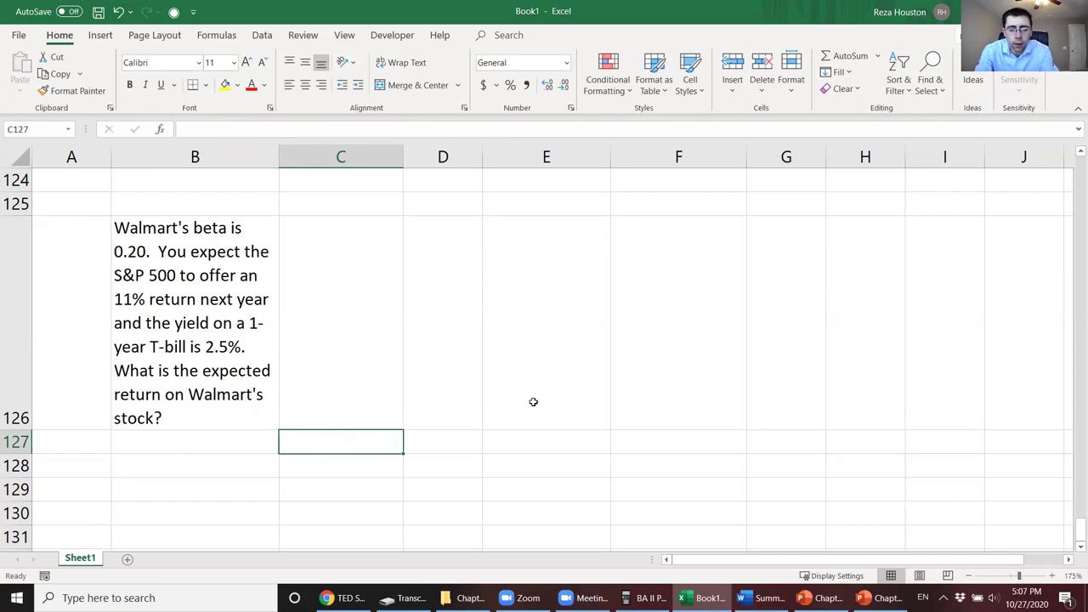
{"action": "type", "text": "B"}
{"action": "key", "text": "Tab"}
{"action": "type", "text": ".2"}
{"action": "key", "text": "Return"}
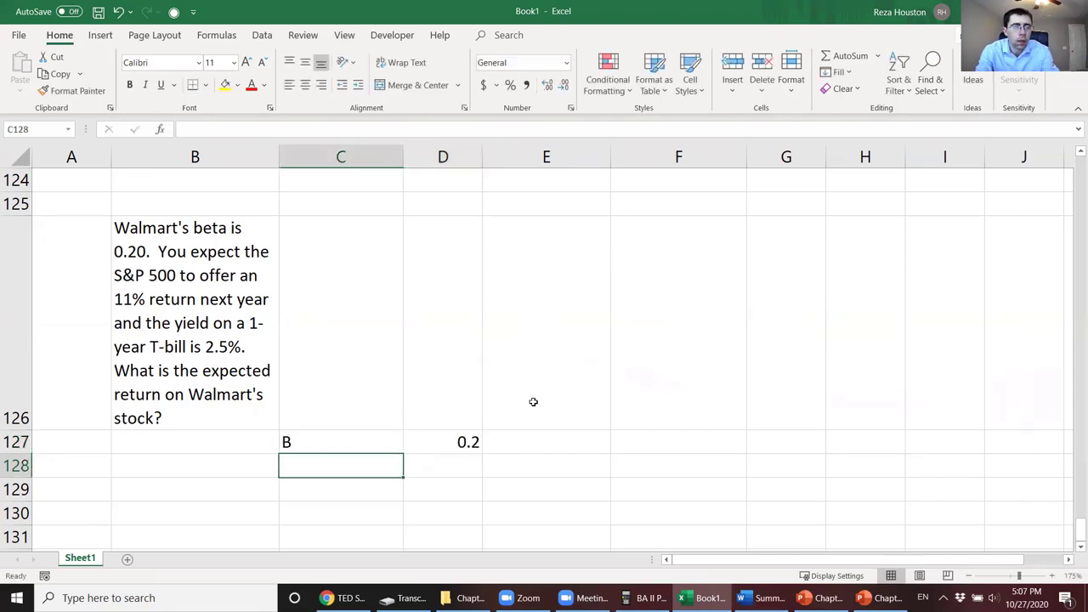
Step: Enter the label "E(Rm)" in C128 with the value 11% in D128
{"action": "type", "text": "E"}
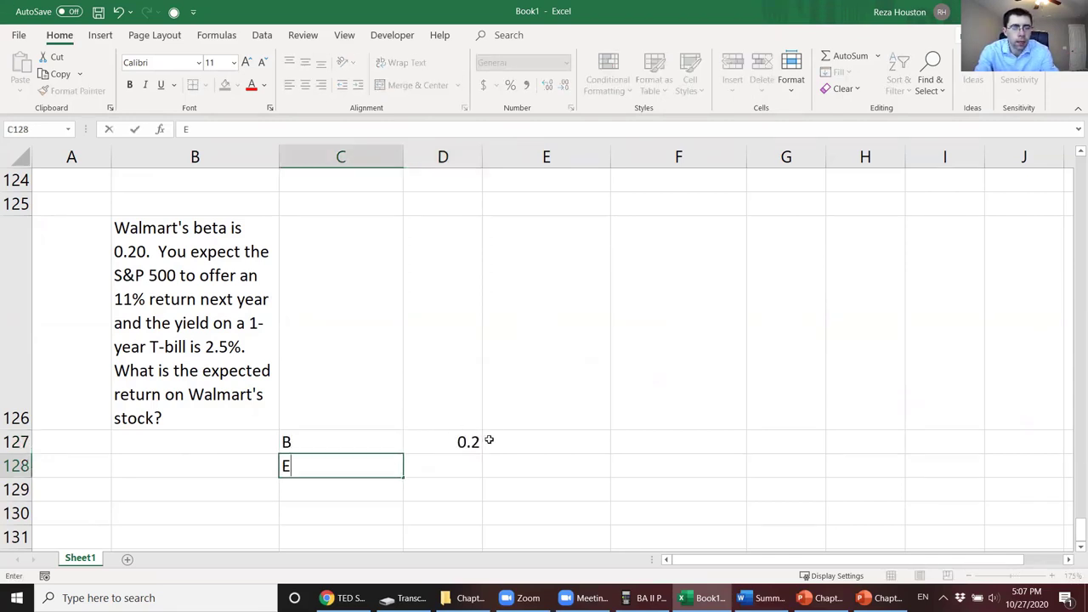
{"action": "type", "text": "(Rm)"}
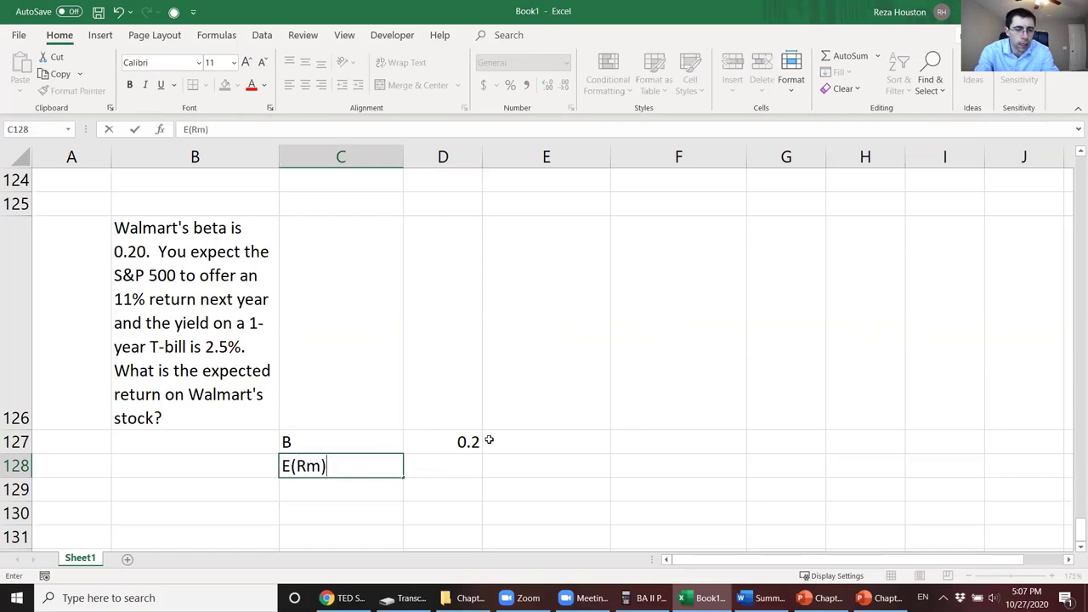
{"action": "key", "text": "Tab"}
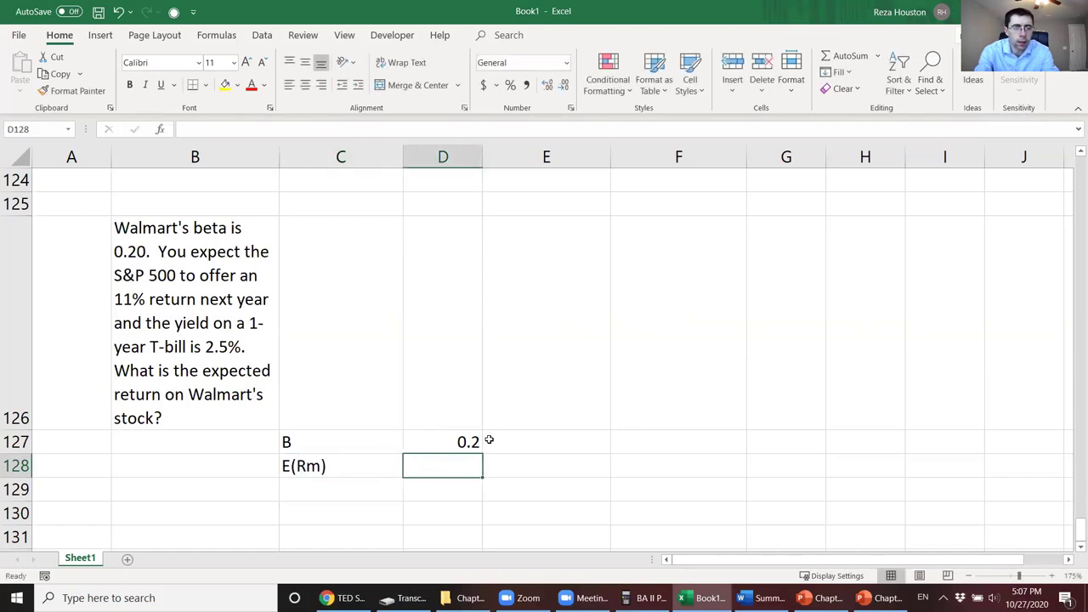
{"action": "type", "text": "11%"}
{"action": "key", "text": "Return"}
Step: Enter the label "Rf" in C129 with the value 2.5% in D129
{"action": "type", "text": "R"}
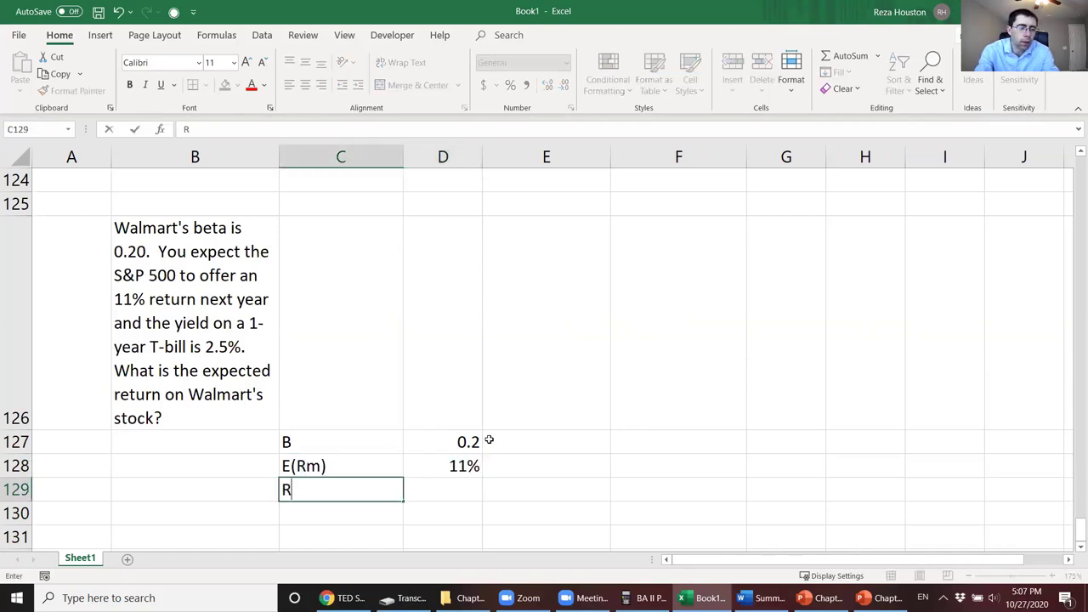
{"action": "type", "text": "r"}
{"action": "key", "text": "BackSpace"}
{"action": "type", "text": "f"}
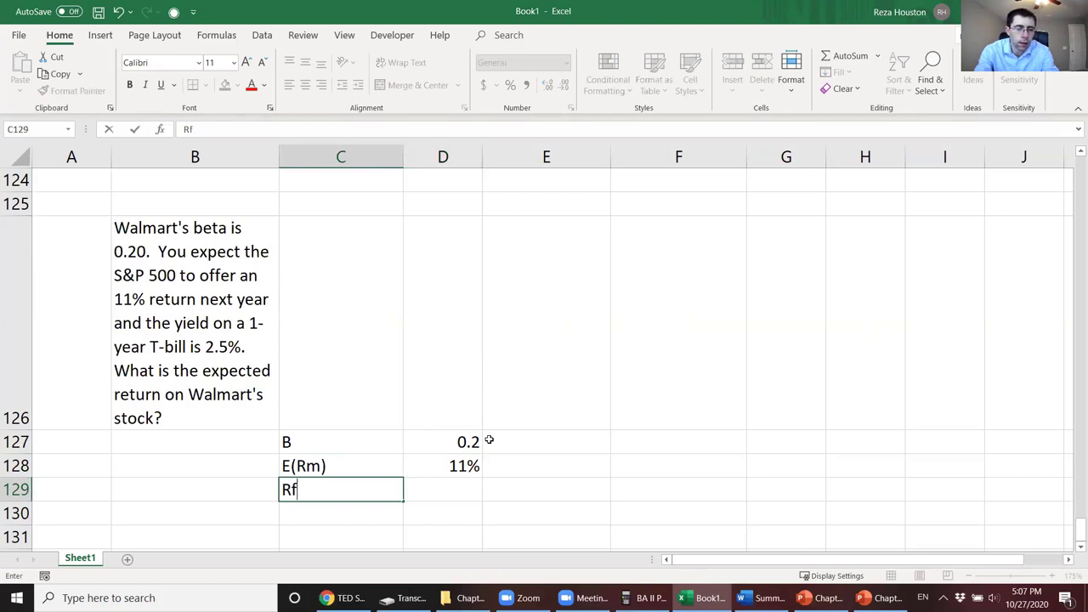
{"action": "key", "text": "Tab"}
{"action": "type", "text": "2.5"}
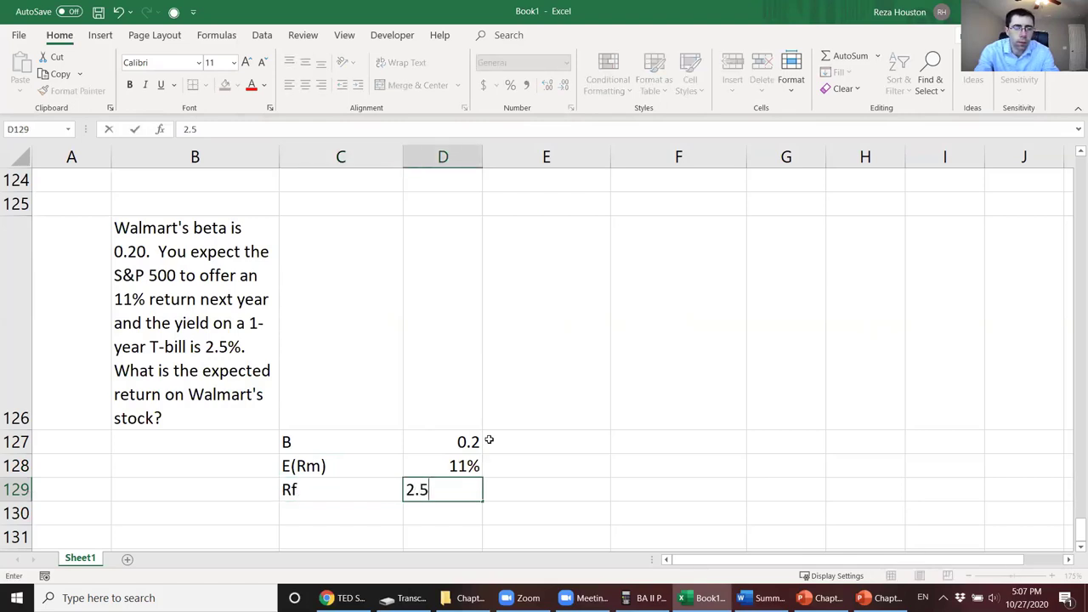
{"action": "key", "text": "Return"}
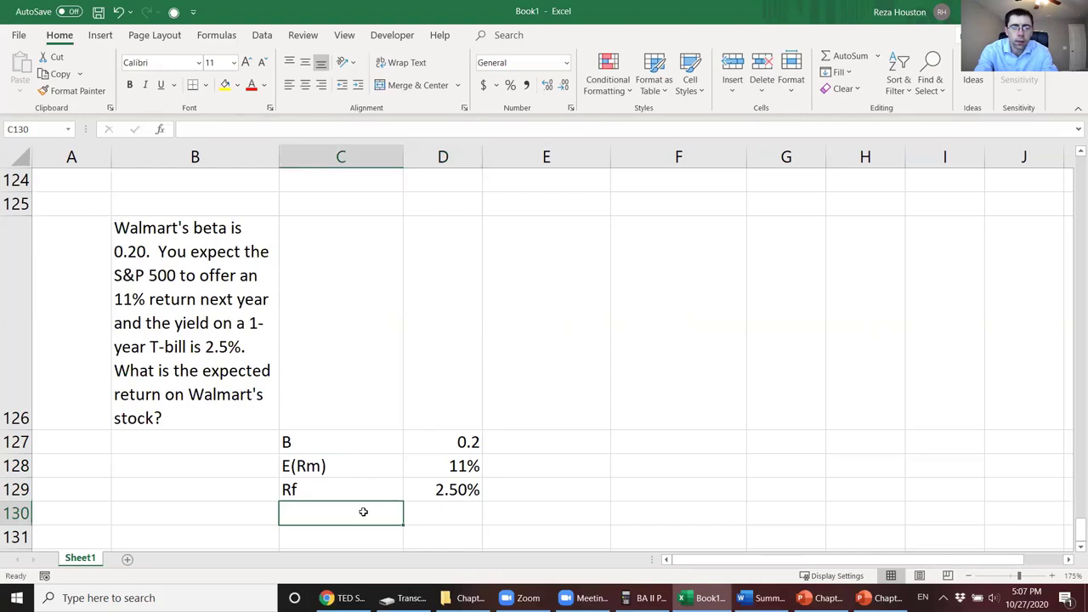
{"action": "type", "text": "Ex"}
{"action": "key", "text": "BackSpace"}
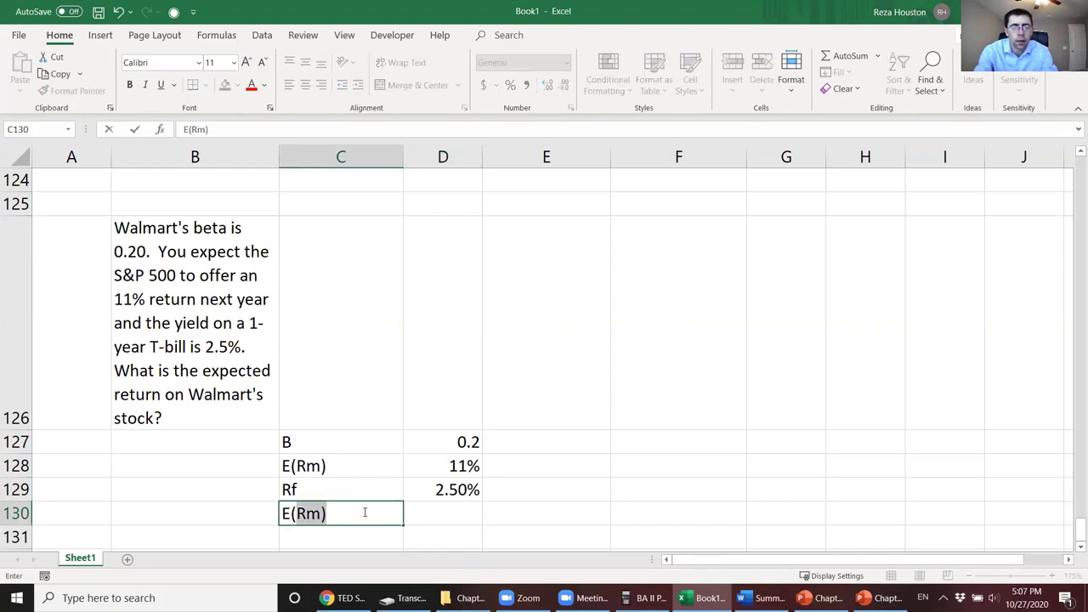
{"action": "type", "text": "("}
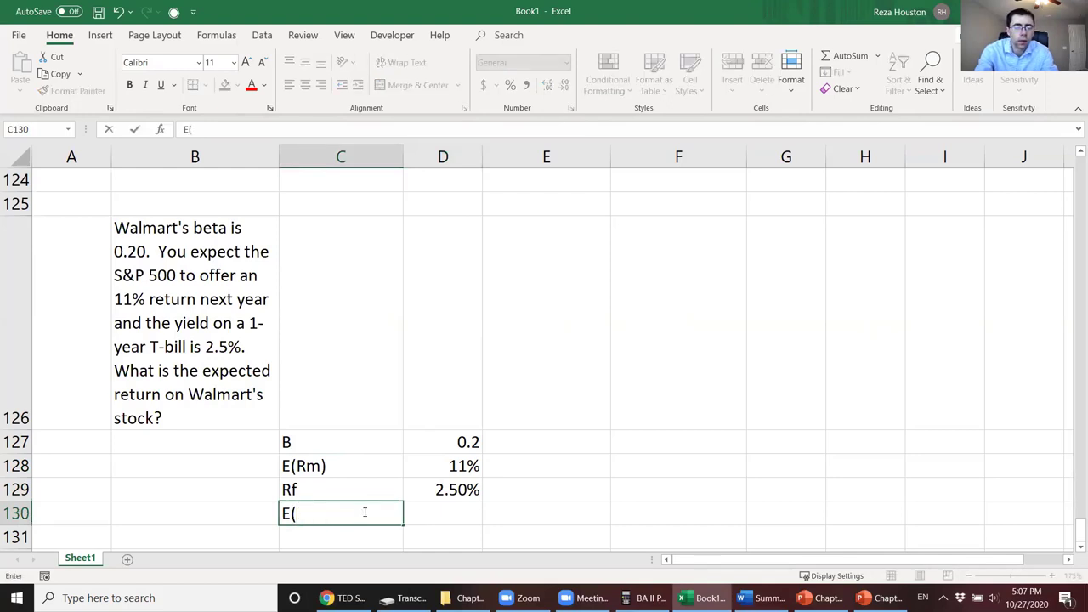
{"action": "type", "text": "rRwalmart"}
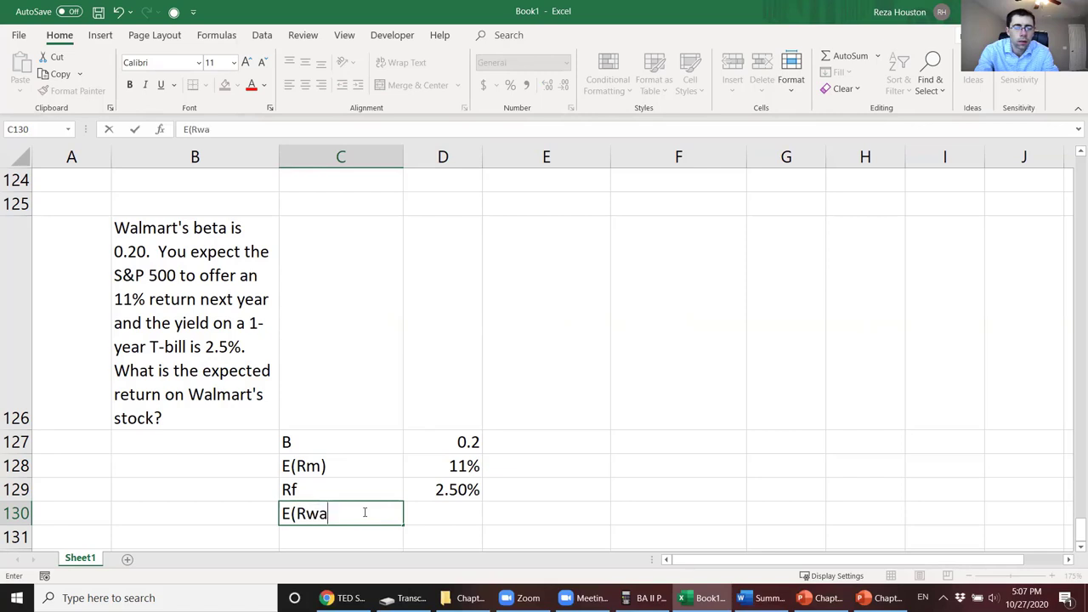
{"action": "key", "text": "BackSpace"}
{"action": "key", "text": "BackSpace"}
{"action": "key", "text": "BackSpace"}
{"action": "key", "text": "BackSpace"}
{"action": "key", "text": "BackSpace"}
{"action": "key", "text": "BackSpace"}
{"action": "key", "text": "BackSpace"}
{"action": "key", "text": "BackSpace"}
{"action": "key", "text": "BackSpace"}
{"action": "key", "text": "BackSpace"}
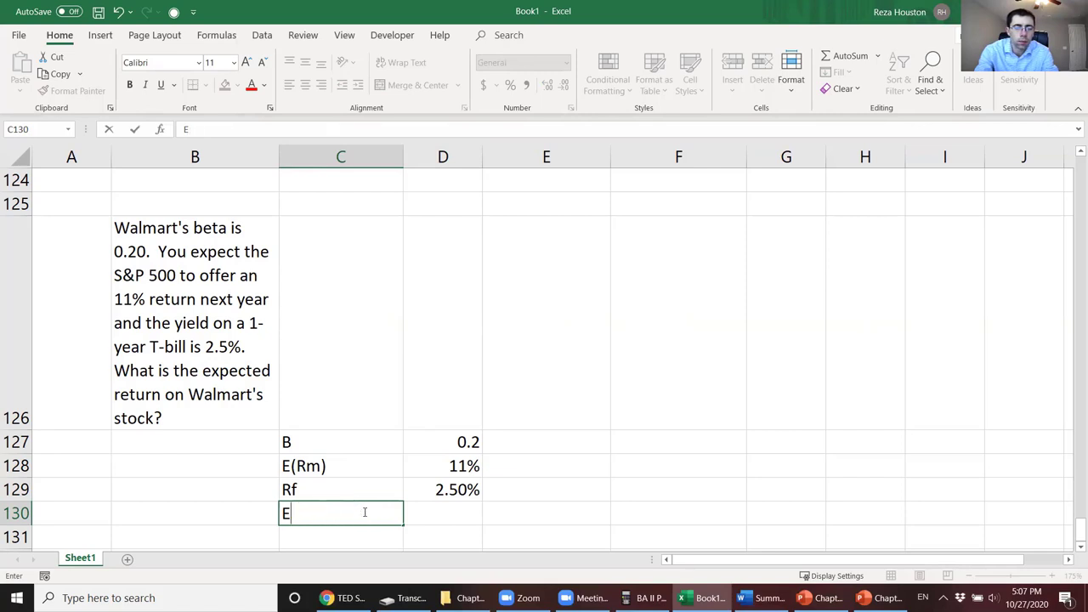
Step: Write the label "Expected return on Walmart's stock" in C130 below the Rf input
{"action": "type", "text": "Expect"}
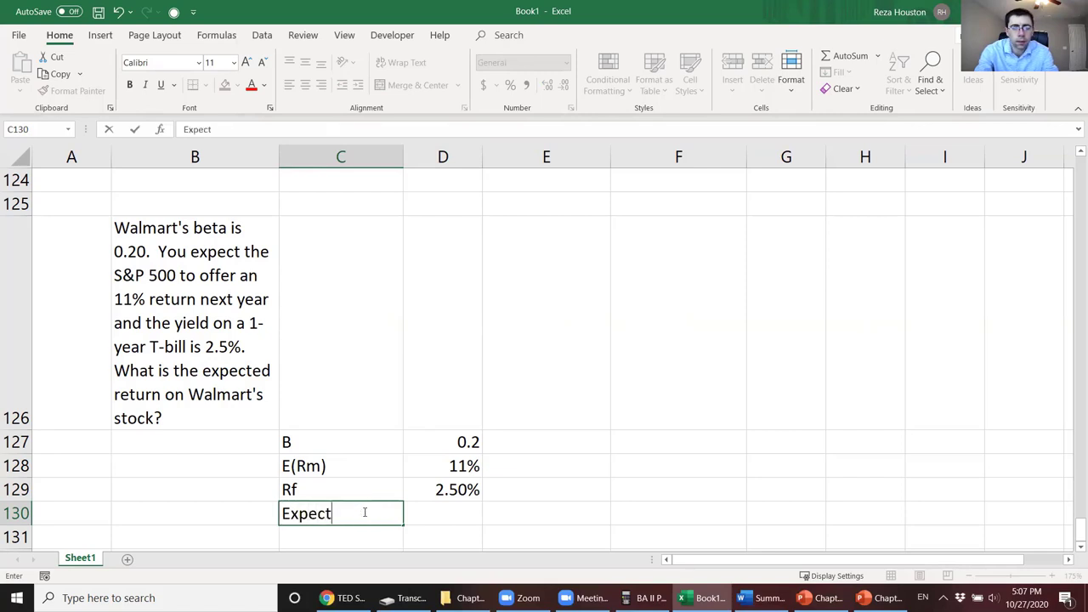
{"action": "type", "text": "ed return on w"}
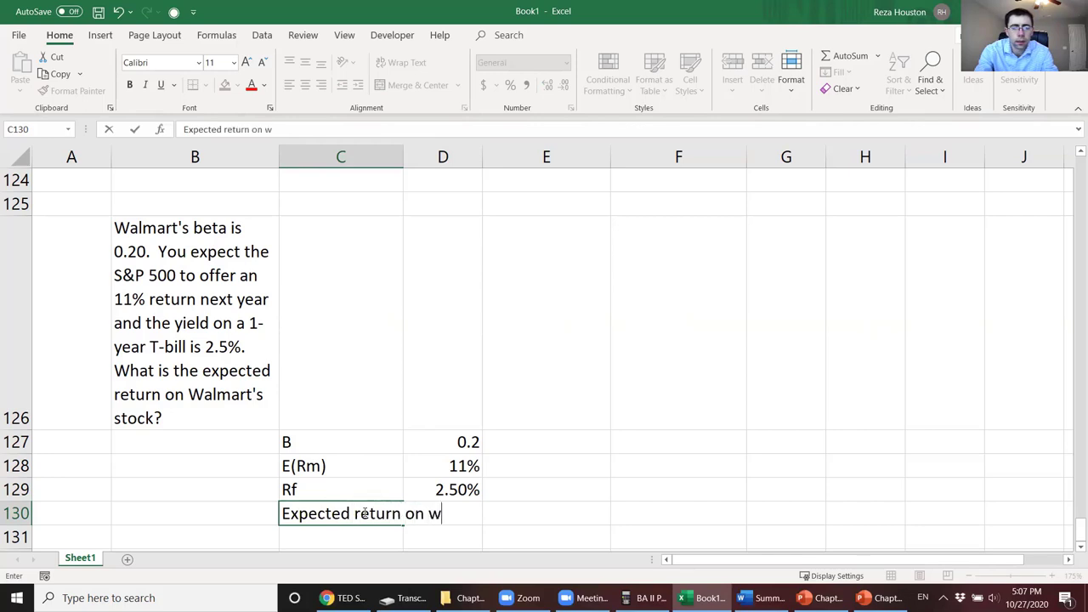
{"action": "key", "text": "BackSpace"}
{"action": "type", "text": "Walmar"}
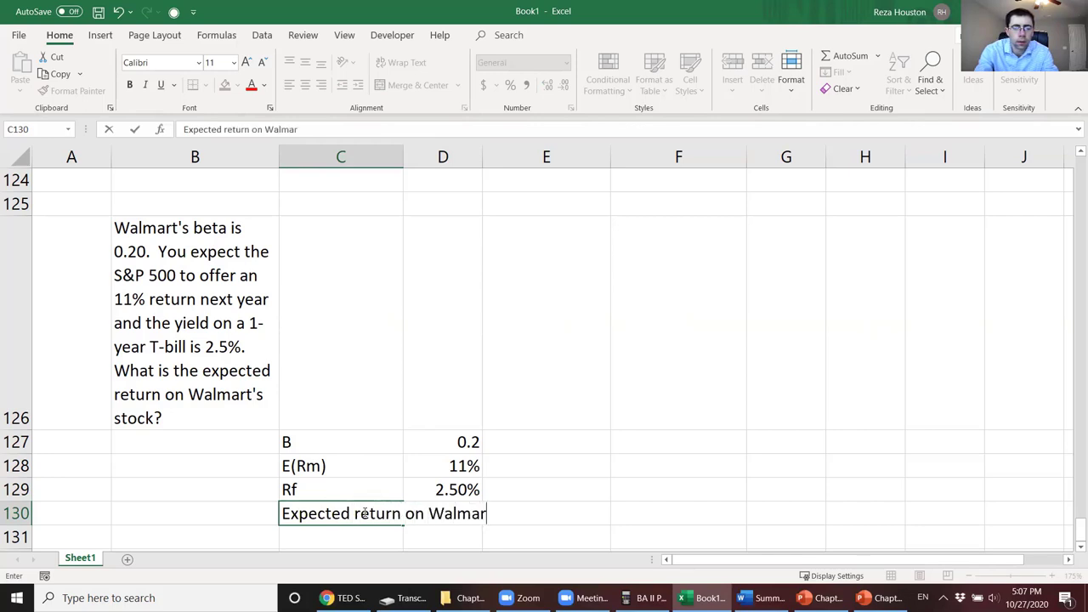
{"action": "type", "text": "t's stock"}
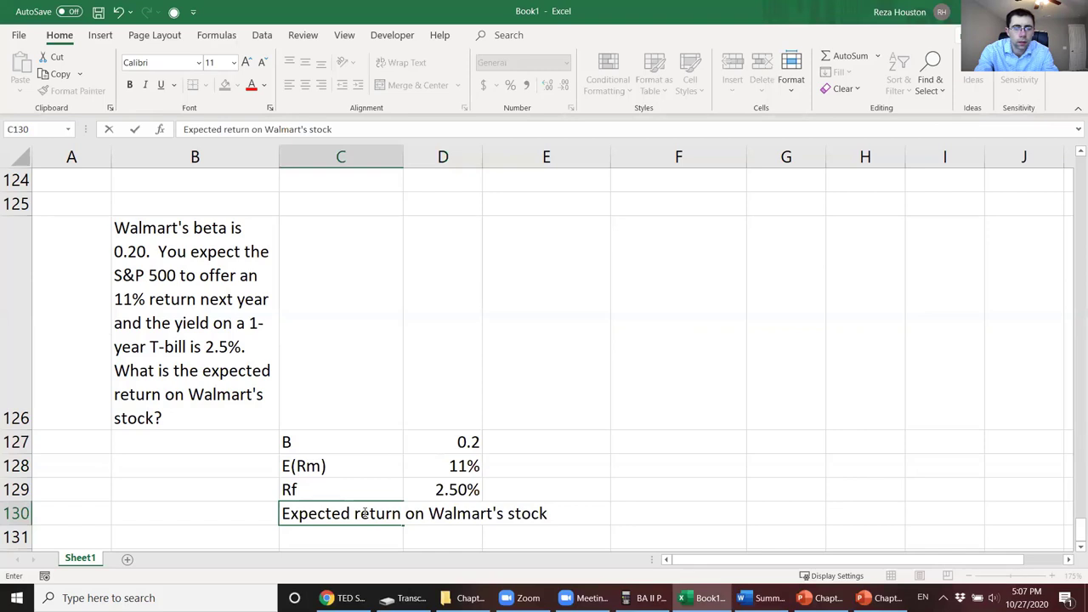
Step: Finish the C130 label entry and widen column C to fit the full text "Expected return on Walmart's stock"
{"action": "key", "text": "Return"}
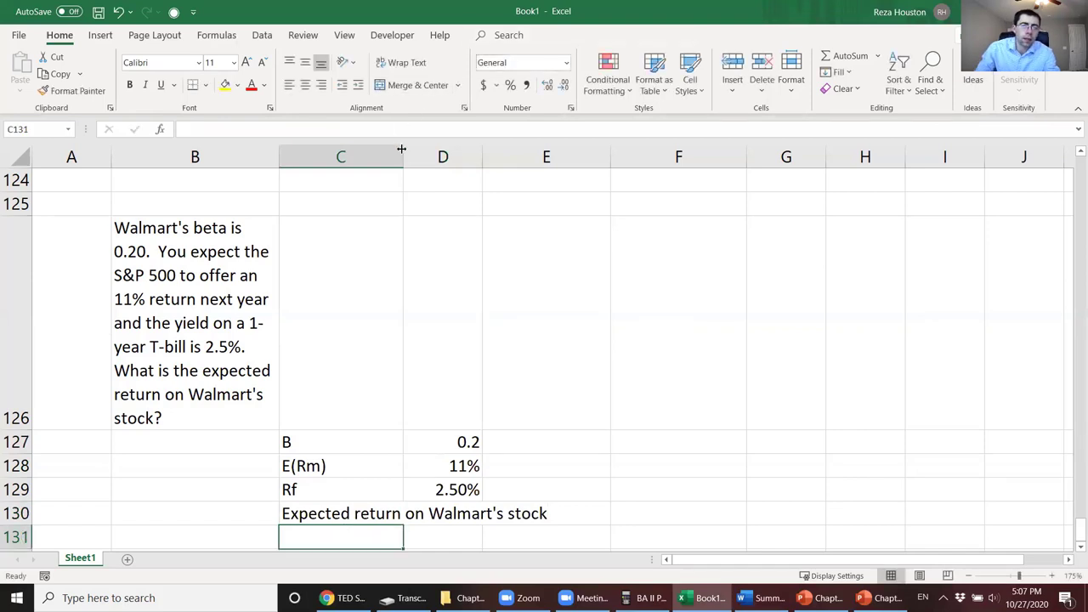
{"action": "left_click_drag", "start_coordinate": [402, 150], "coordinate": [516, 170]}
{"action": "left_click_drag", "start_coordinate": [580, 184], "coordinate": [580, 184]}
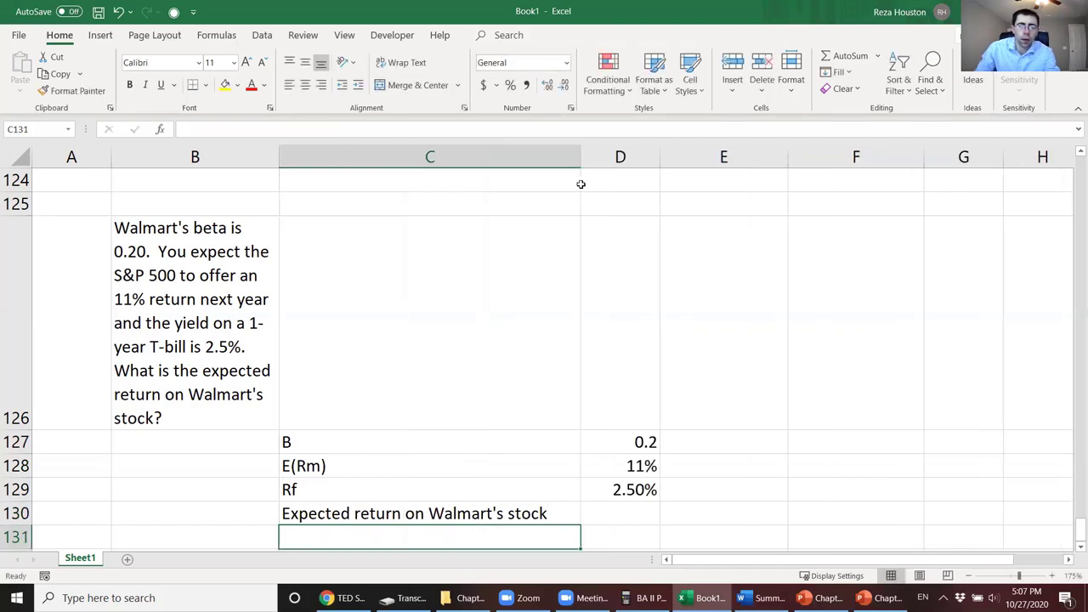
Step: Begin the expected return formula in D130 as =D129+(D127*(D128, adding beta times the market return term to the risk-free rate
{"action": "left_click", "coordinate": [642, 513]}
{"action": "type", "text": "="}
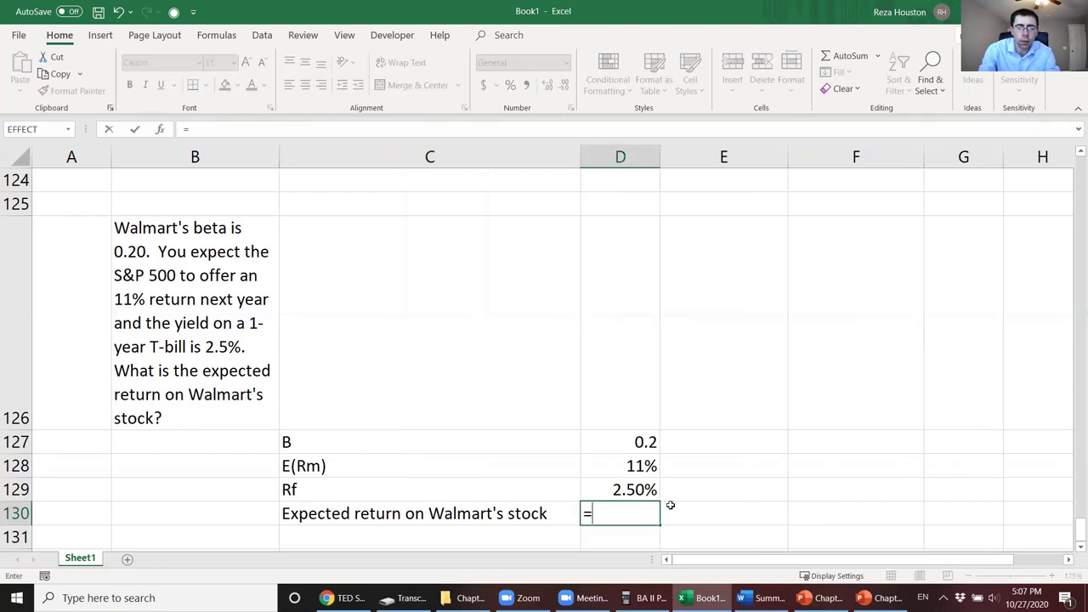
{"action": "left_click", "coordinate": [629, 490]}
{"action": "type", "text": "+"}
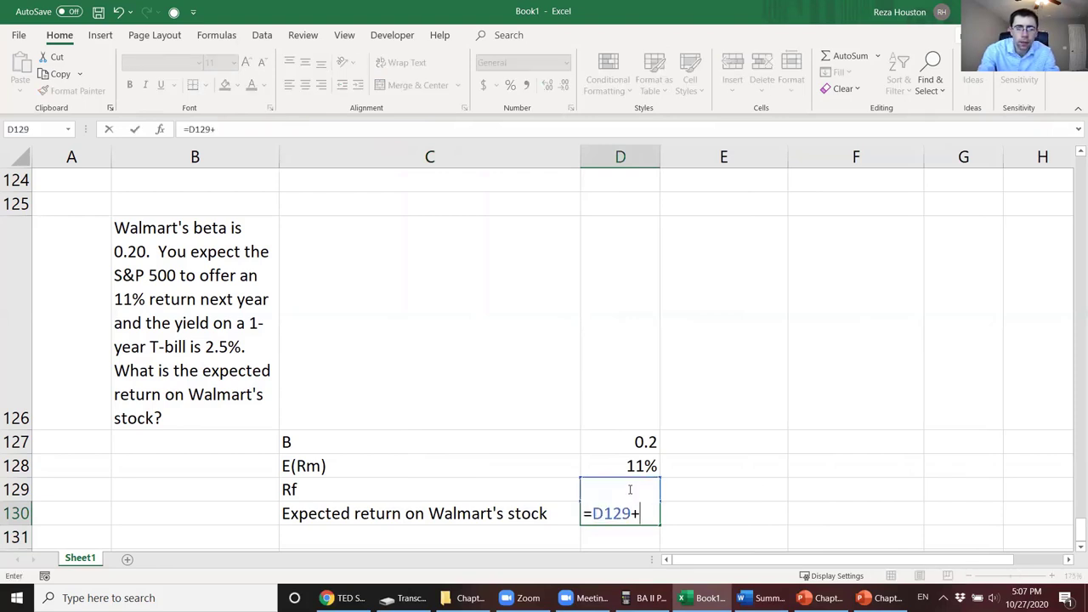
{"action": "type", "text": "("}
{"action": "left_click", "coordinate": [612, 448]}
{"action": "type", "text": "*("}
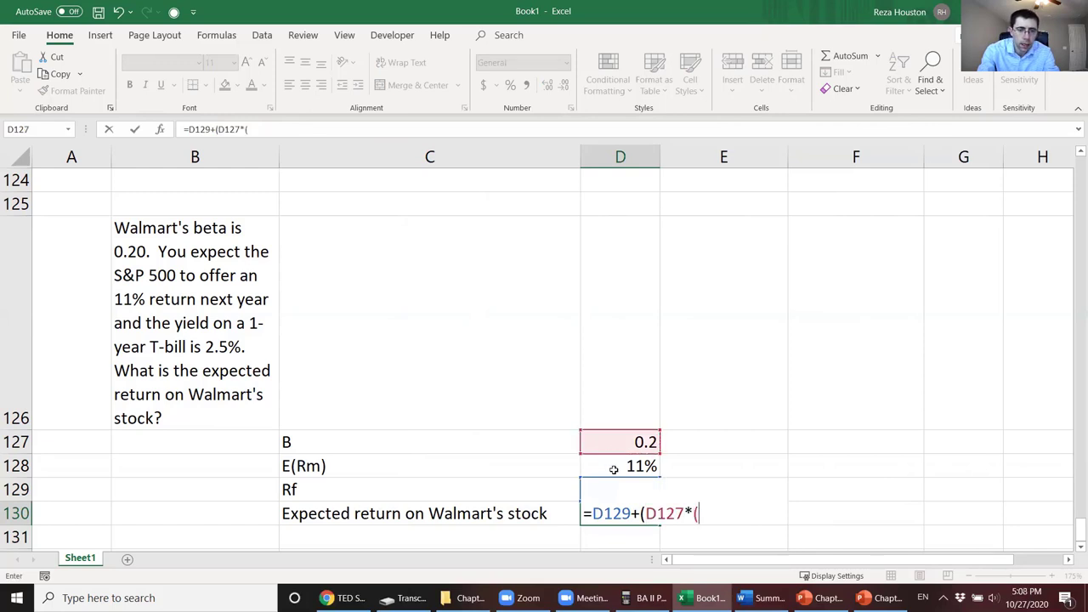
{"action": "left_click", "coordinate": [613, 469]}
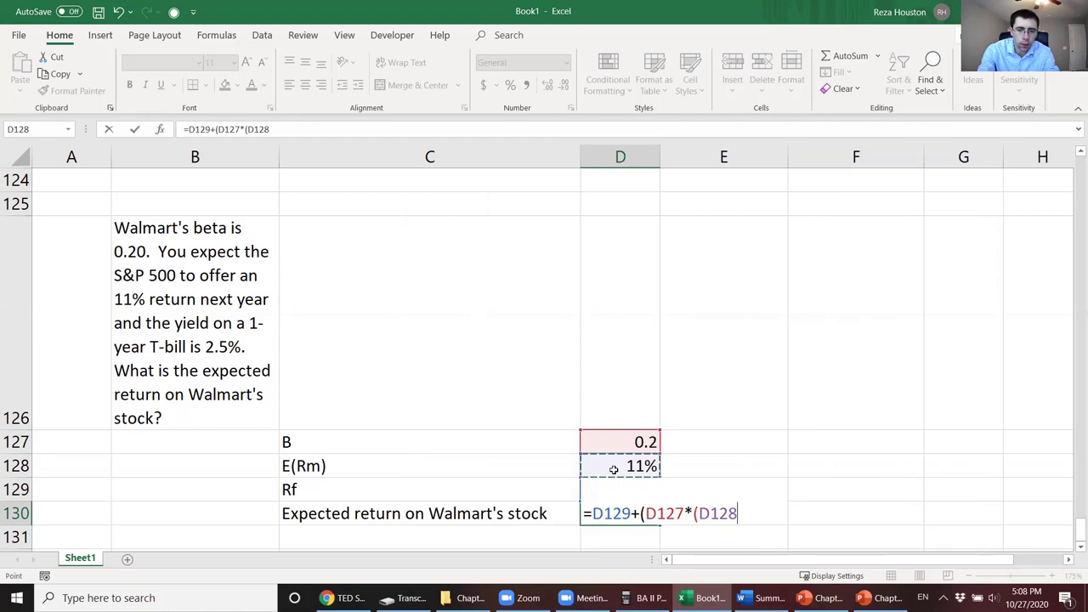
Step: Complete the expected return formula for Walmart's stock in D130 as =D129+(D127*(D128-D129))
{"action": "type", "text": "-"}
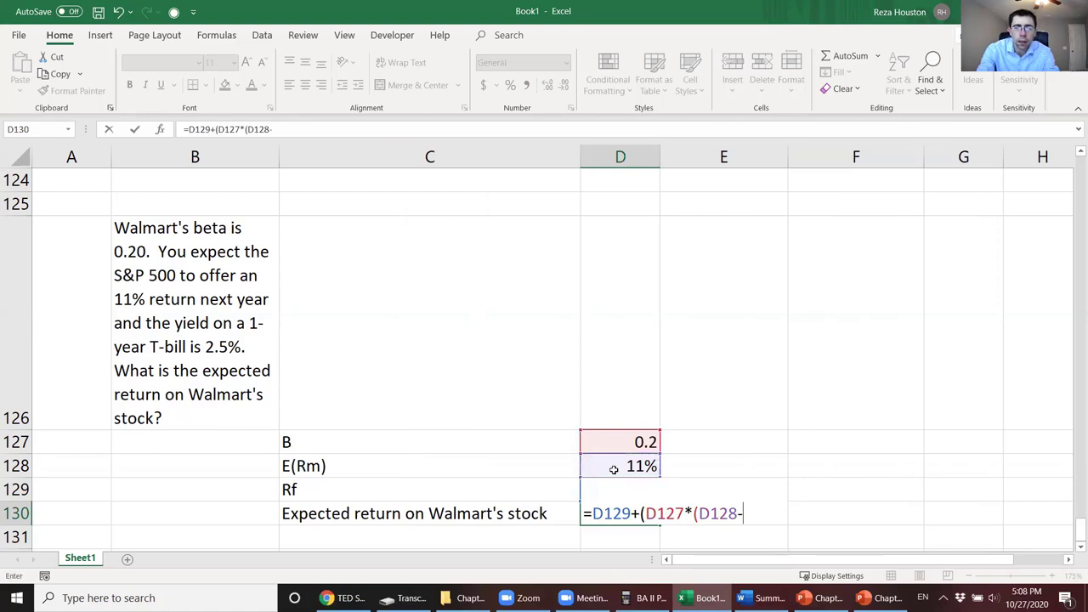
{"action": "key", "text": "Up"}
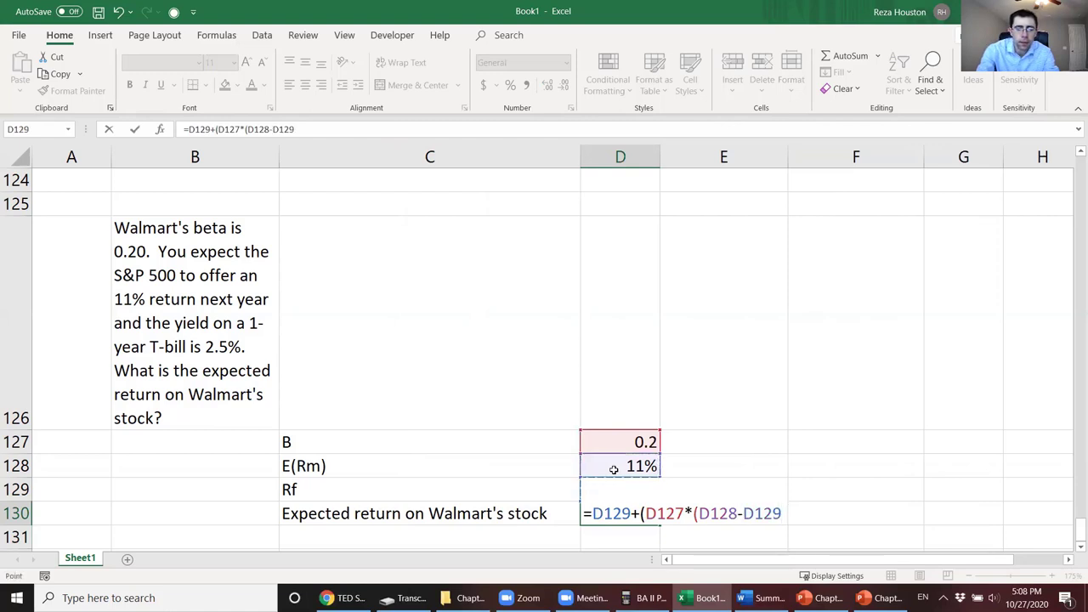
{"action": "type", "text": "))"}
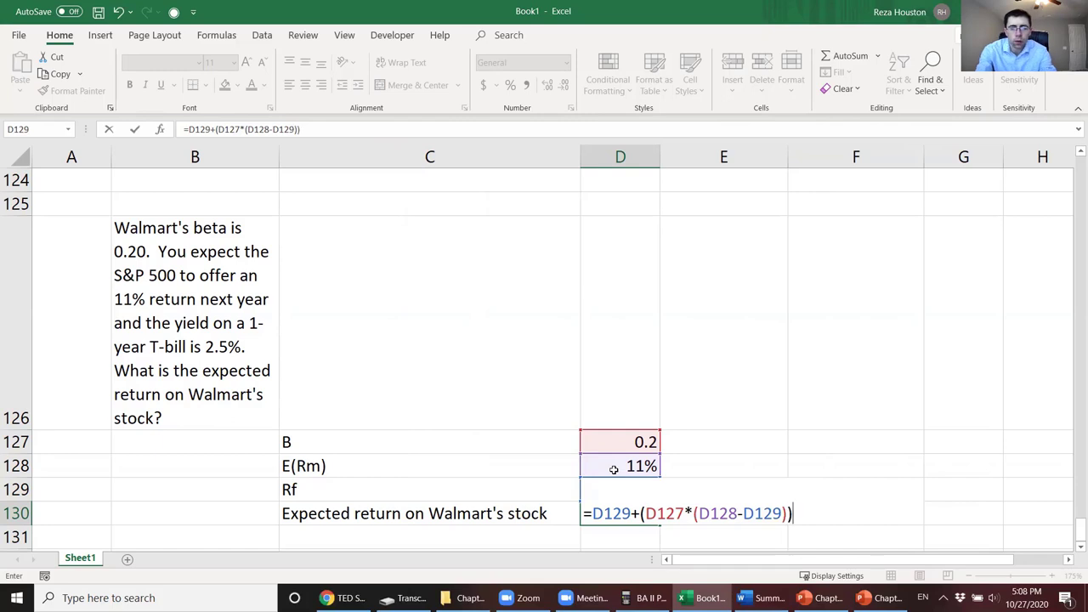
{"action": "key", "text": "Return"}
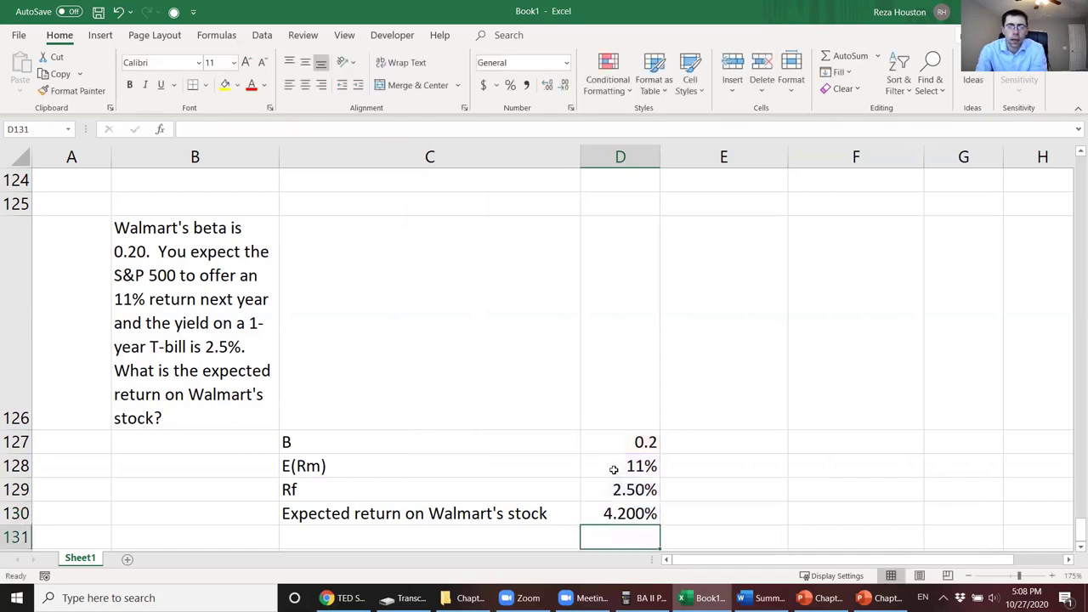
{"action": "left_click", "coordinate": [631, 513]}
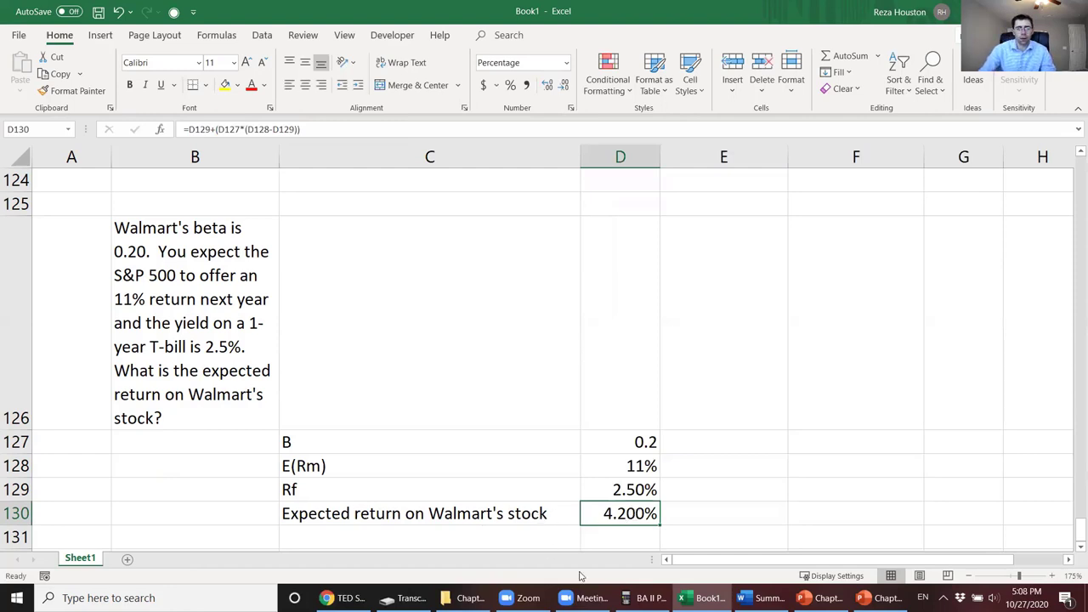
Step: Highlight "What is the SML?" in the Word exam summary and show the SML and Equilibrium slide in the Chapter 8_a PowerPoint presentation
{"action": "left_click", "coordinate": [762, 597]}
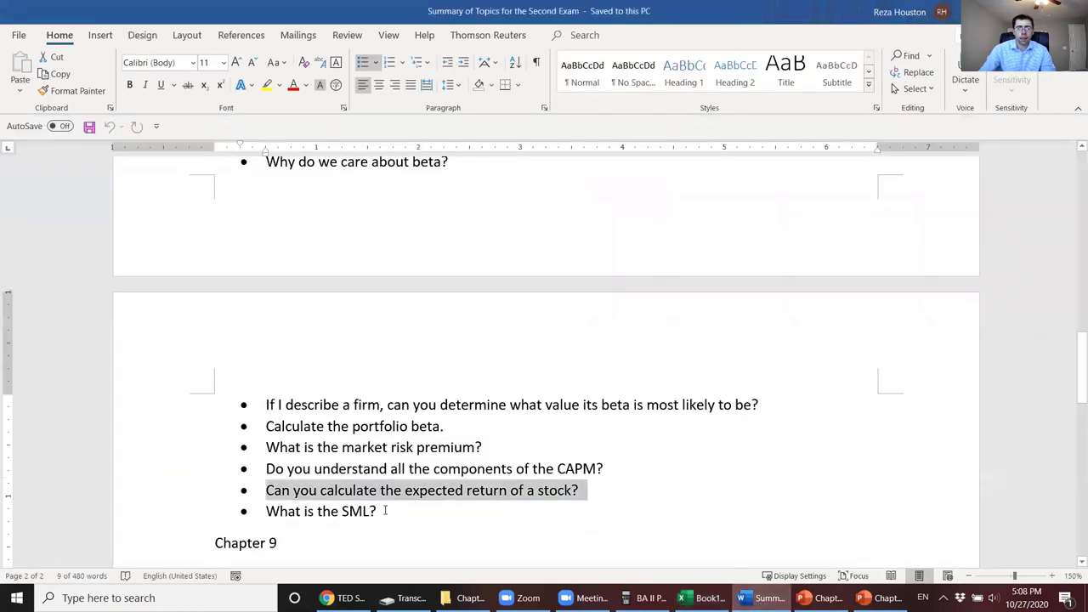
{"action": "left_click_drag", "start_coordinate": [266, 511], "coordinate": [385, 511]}
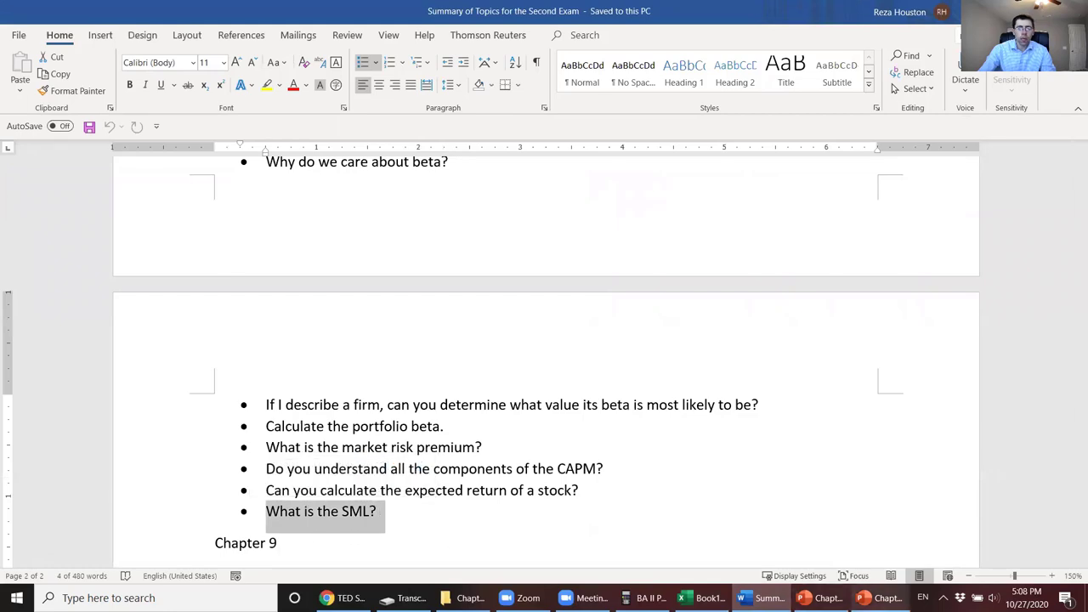
{"action": "left_click", "coordinate": [876, 597]}
{"action": "left_click", "coordinate": [91, 220]}
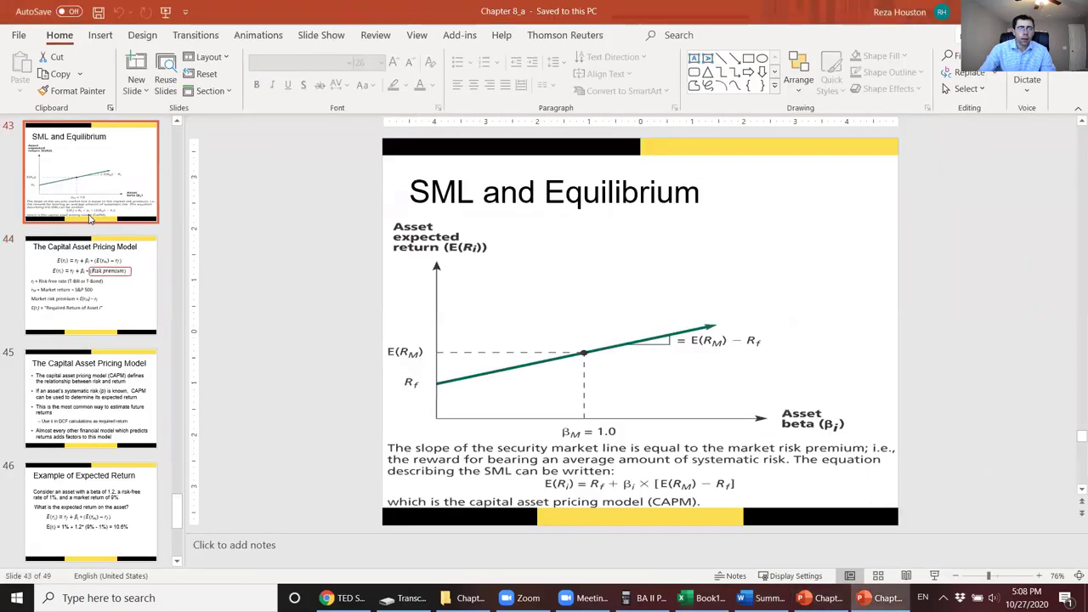
{"action": "left_click", "coordinate": [446, 385]}
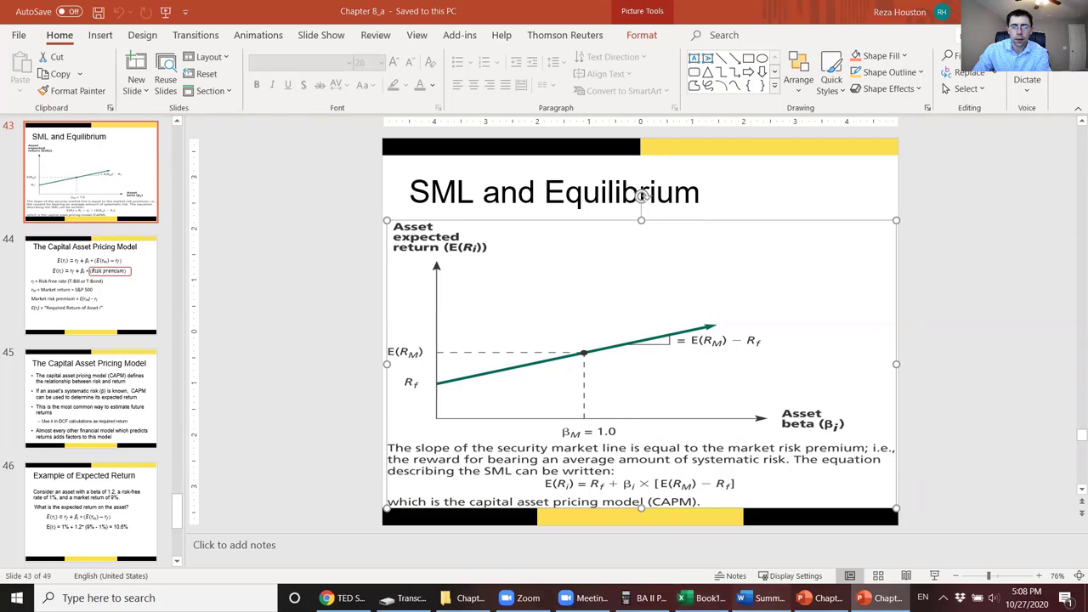
Step: Return to the Word exam summary and bring up the Chapter 9 topic list
{"action": "left_click", "coordinate": [762, 598]}
{"action": "scroll", "coordinate": [460, 434], "scroll_direction": "down", "scroll_amount": 3}
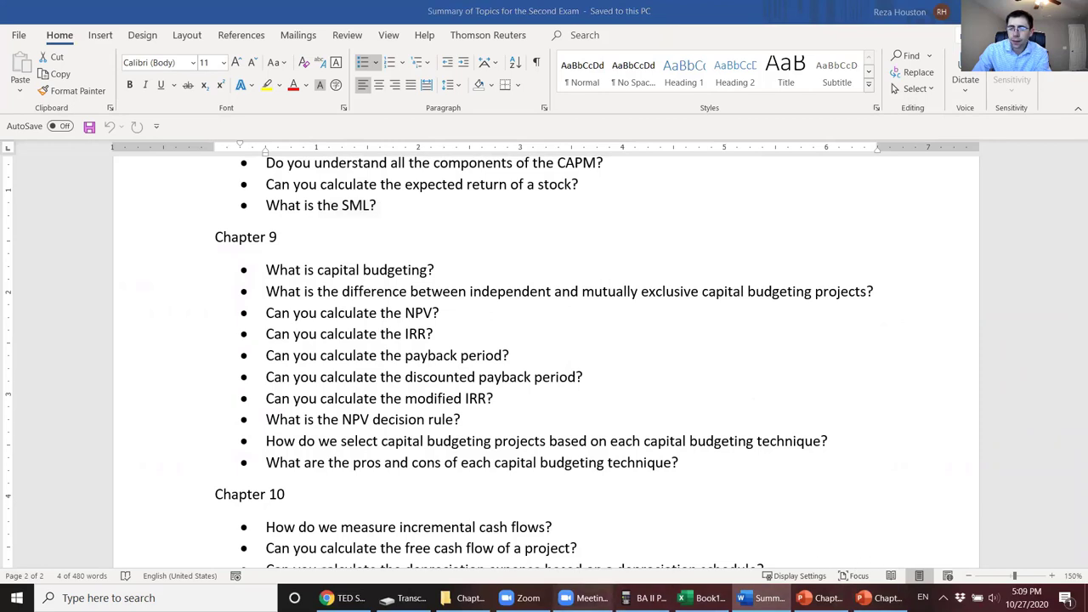
{"action": "right_click", "coordinate": [586, 598]}
{"action": "key", "text": "Escape"}
{"action": "right_click", "coordinate": [587, 597]}
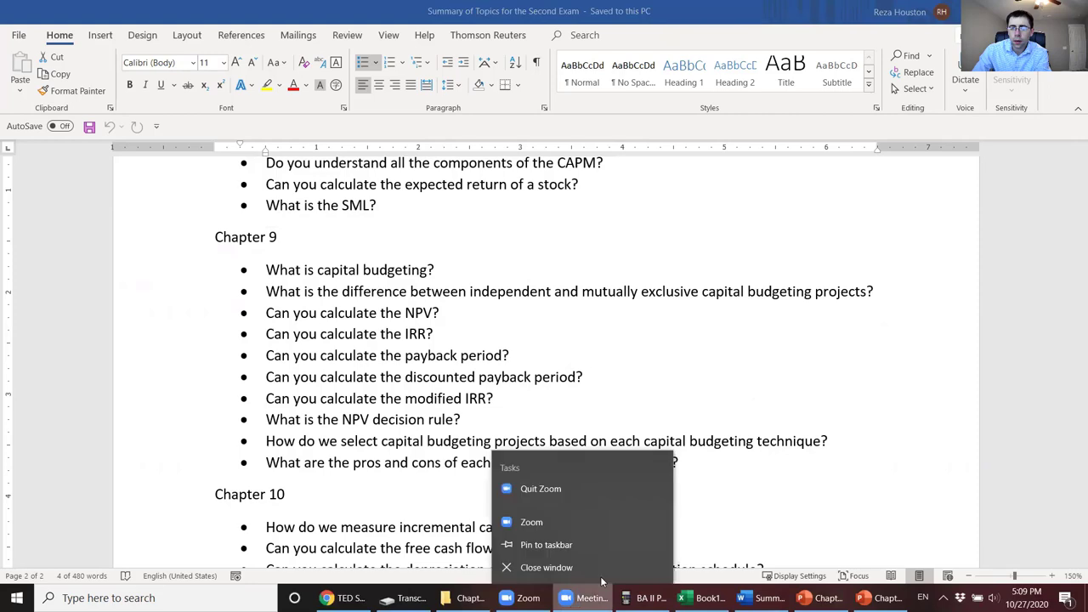
{"action": "key", "text": "Escape"}
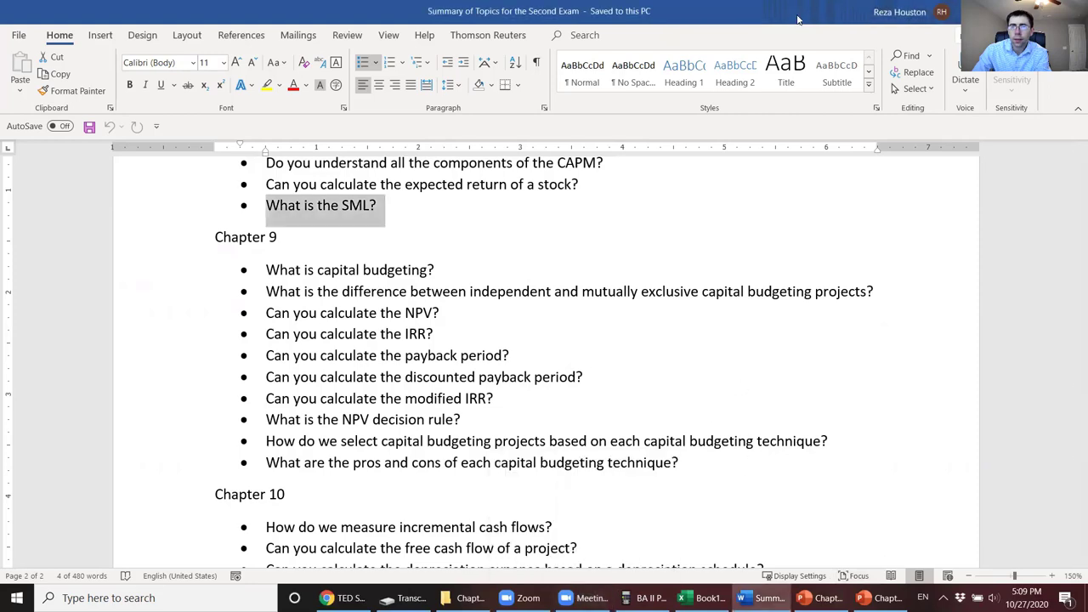
{"action": "key", "text": "alt+Tab"}
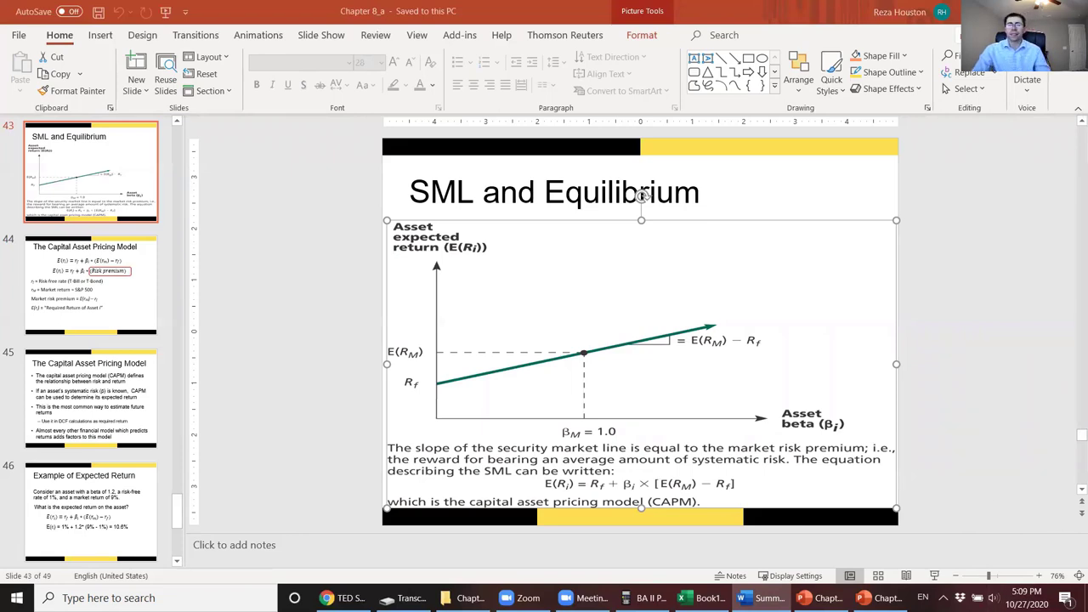
{"action": "key", "text": "alt+Tab"}
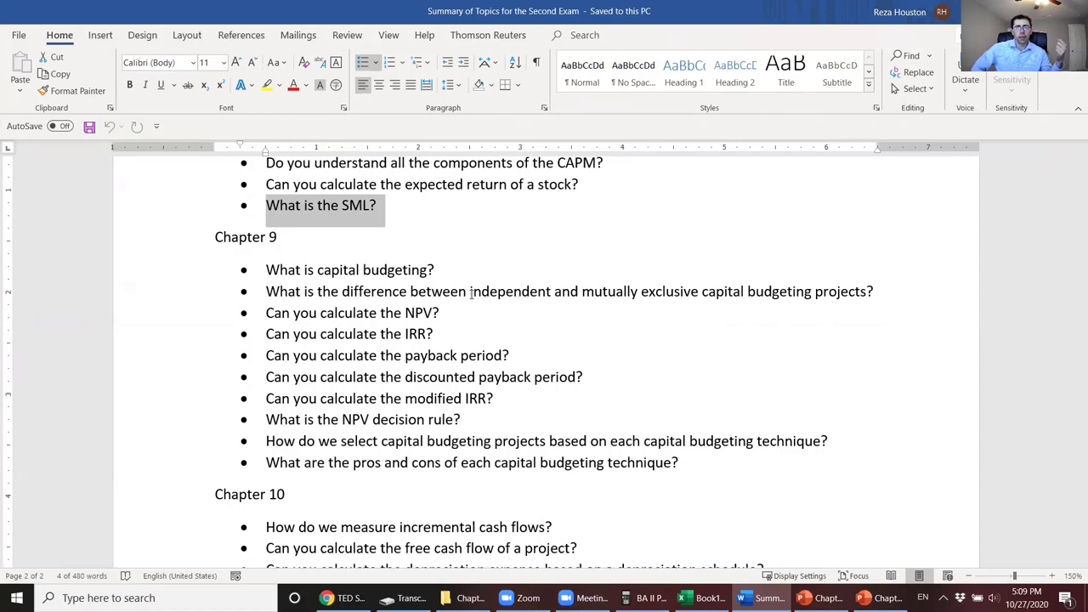
Step: Highlight the Chapter 9 calculation questions covering NPV, IRR, payback period, discounted payback period and modified IRR
{"action": "left_click", "coordinate": [420, 303]}
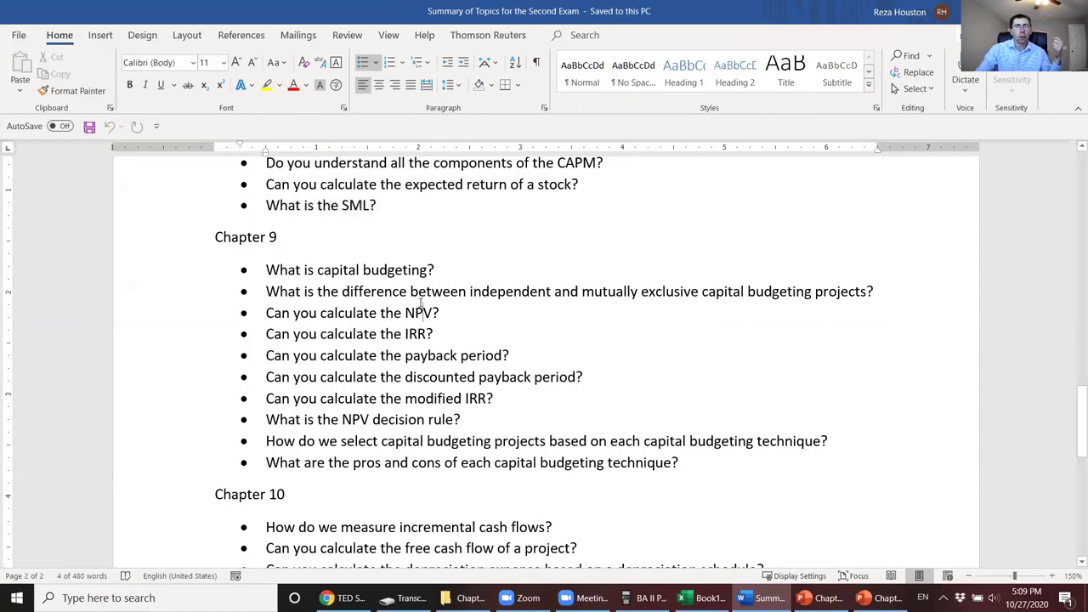
{"action": "double_click", "coordinate": [419, 306]}
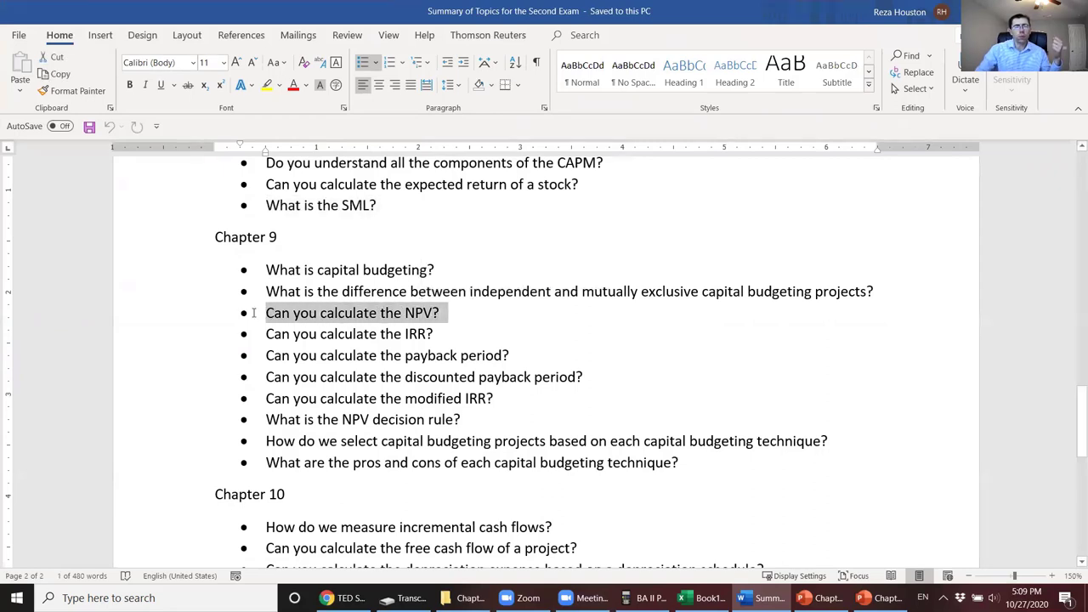
{"action": "left_click_drag", "start_coordinate": [196, 318], "coordinate": [192, 407]}
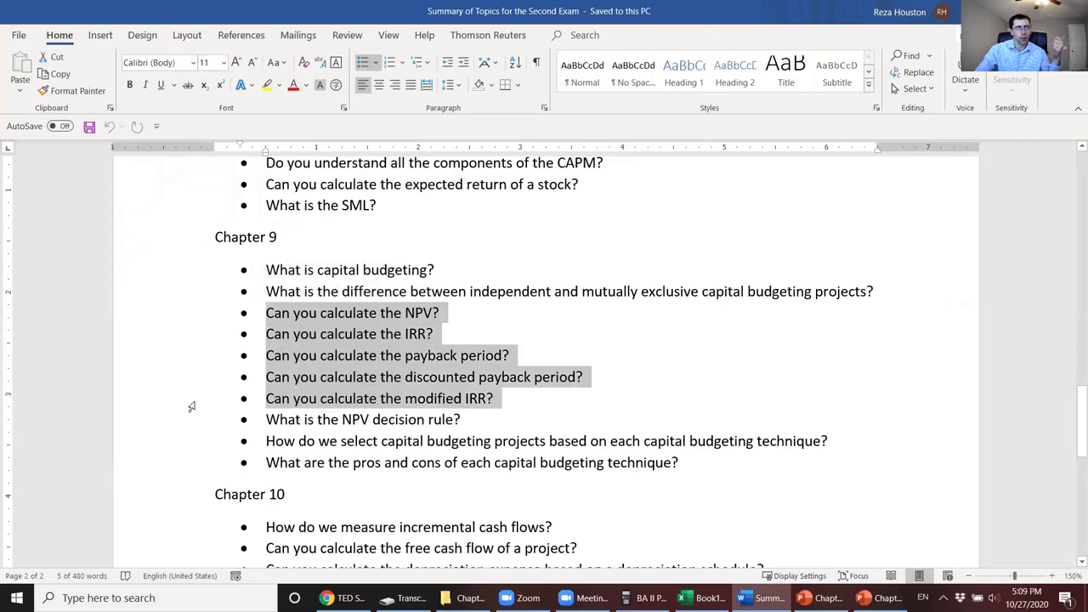
{"action": "left_click", "coordinate": [422, 313]}
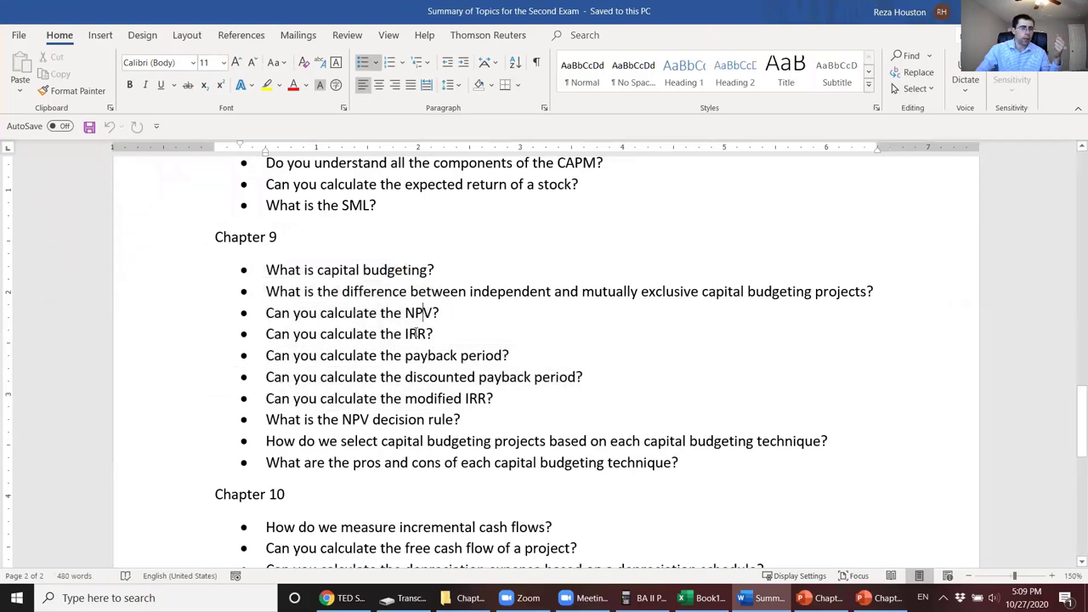
{"action": "left_click", "coordinate": [503, 367], "text": "shift"}
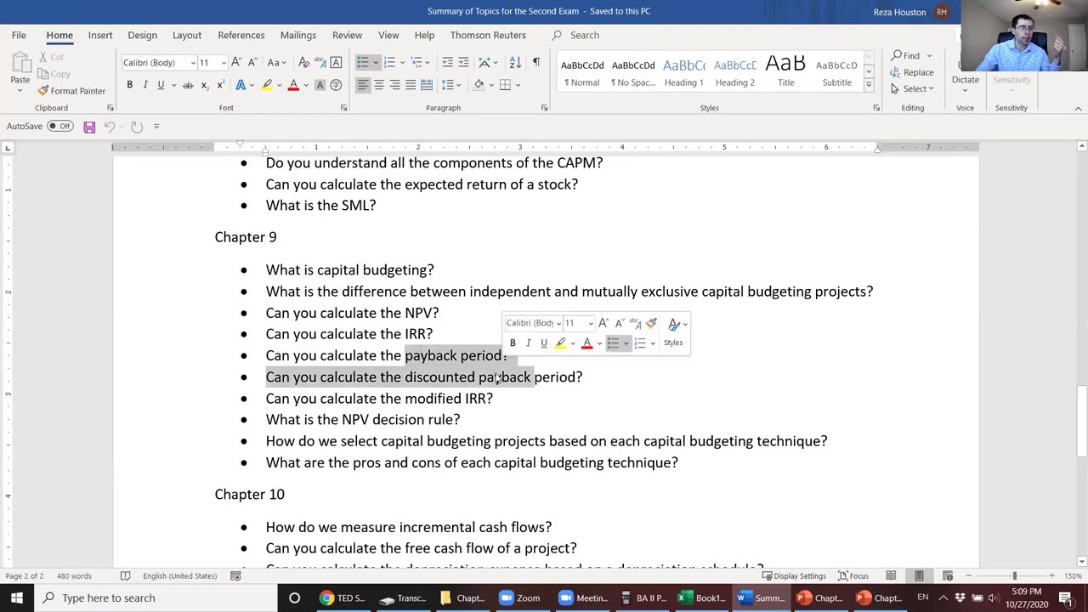
{"action": "left_click_drag", "start_coordinate": [408, 396], "coordinate": [485, 398]}
{"action": "left_click", "coordinate": [422, 313]}
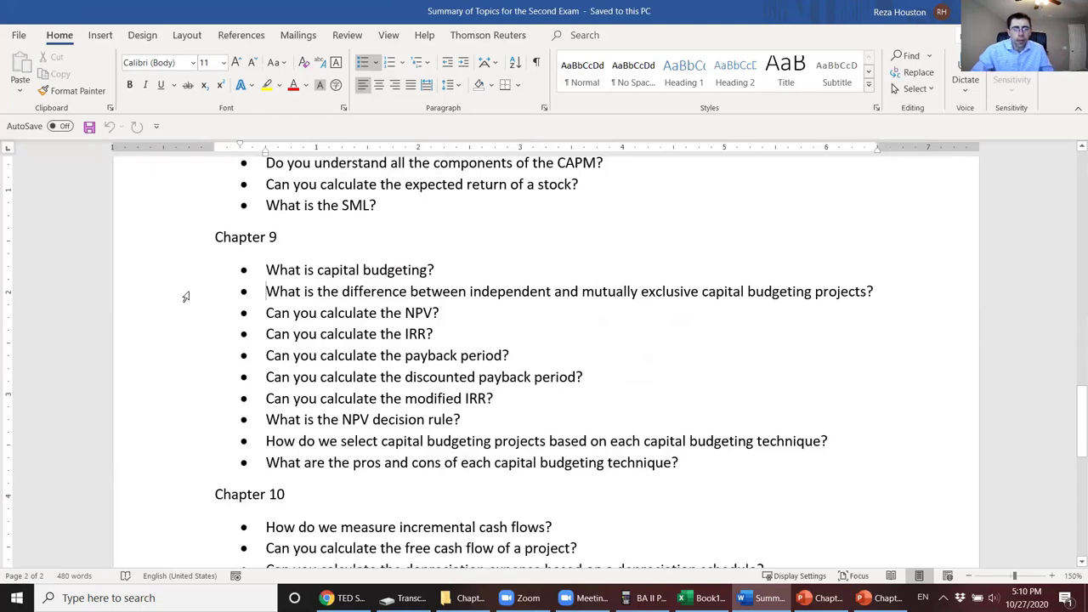
Step: Highlight the independent versus mutually exclusive projects question, followed by the five calculation questions from NPV to modified IRR
{"action": "left_click_drag", "start_coordinate": [339, 292], "coordinate": [681, 292]}
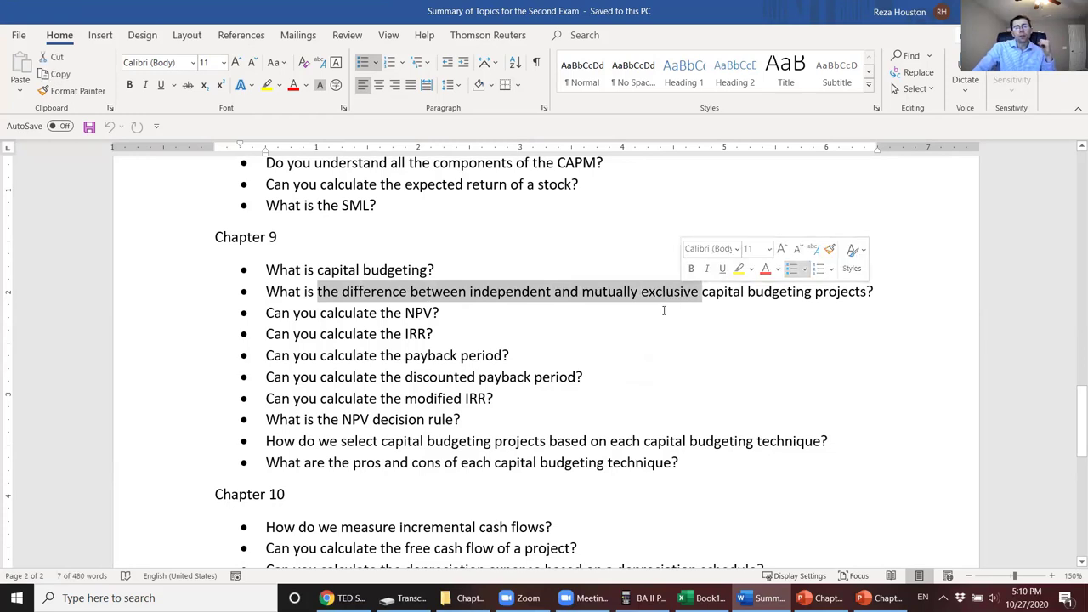
{"action": "left_click", "coordinate": [667, 292]}
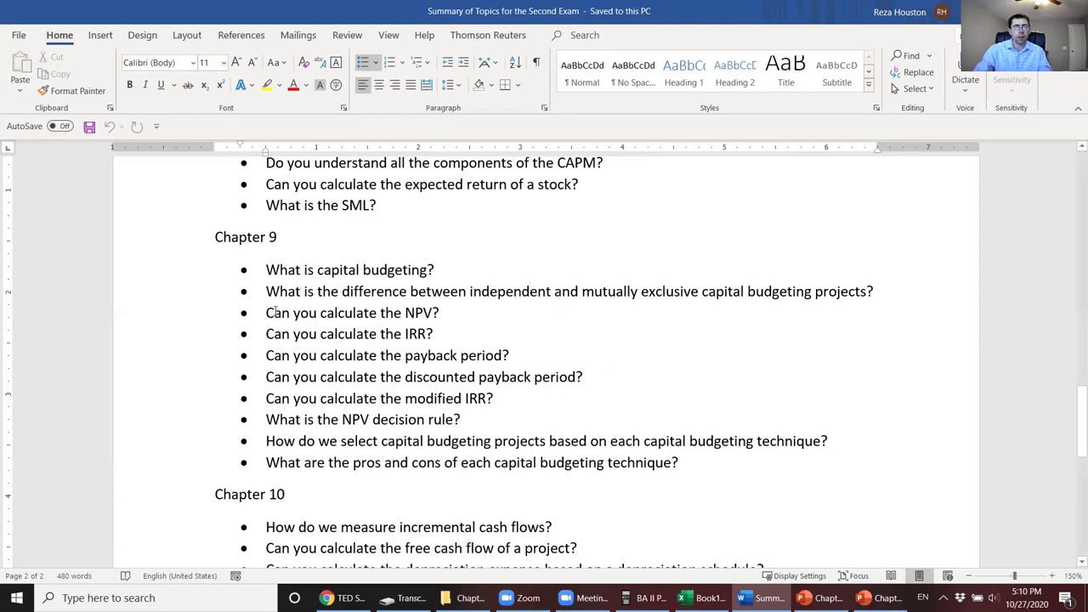
{"action": "left_click_drag", "start_coordinate": [266, 313], "coordinate": [493, 399]}
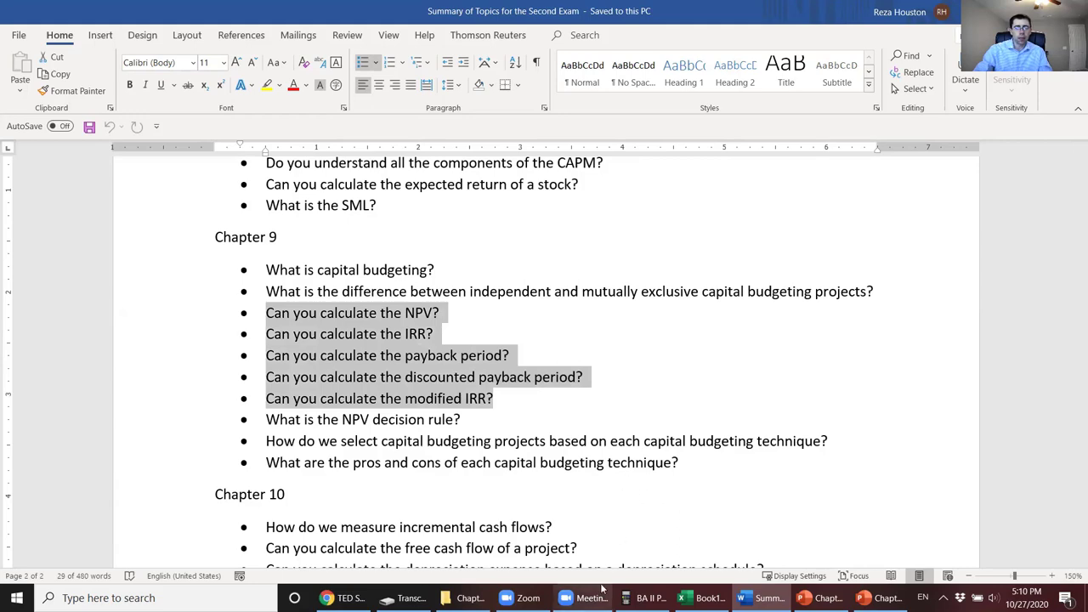
Step: Switch to the Excel workbook and enter the headers Year in B146 and Cash Flow in C146
{"action": "left_click", "coordinate": [702, 598]}
{"action": "scroll", "coordinate": [299, 418], "scroll_direction": "down", "scroll_amount": 7}
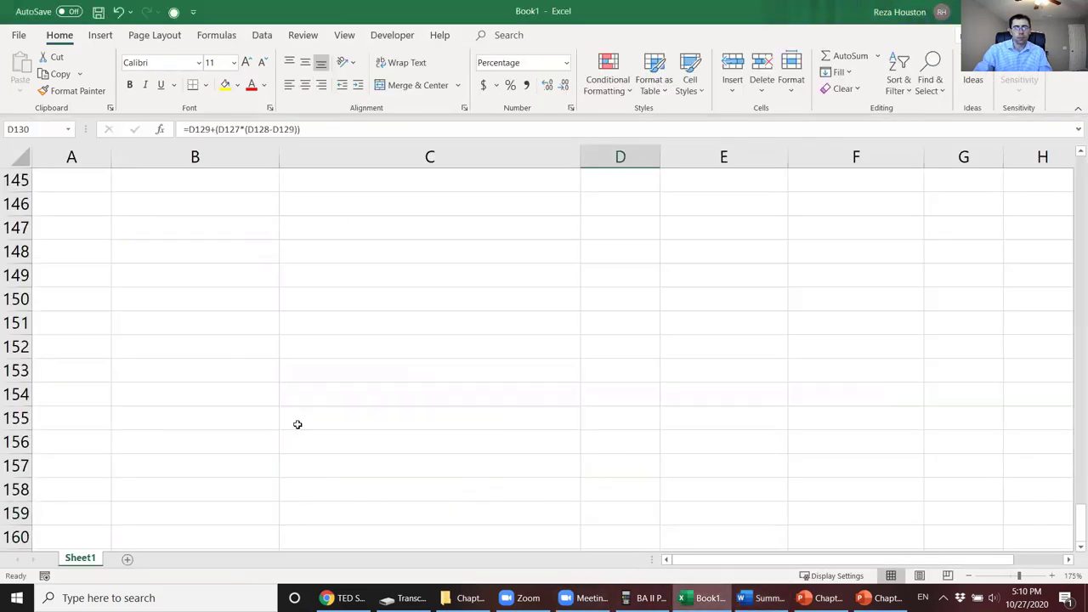
{"action": "left_click", "coordinate": [182, 207]}
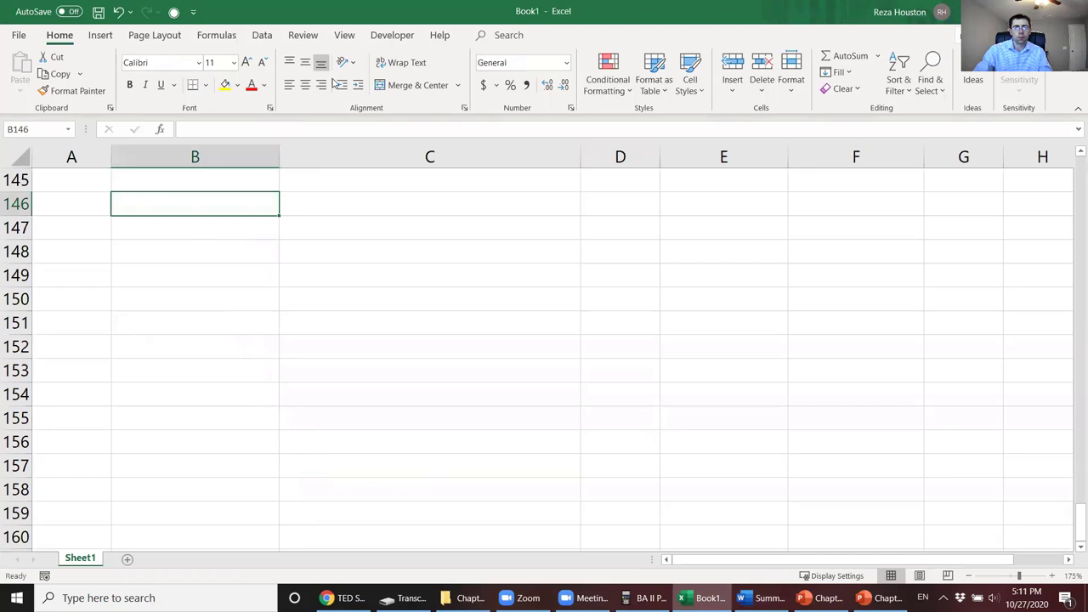
{"action": "left_click", "coordinate": [401, 62]}
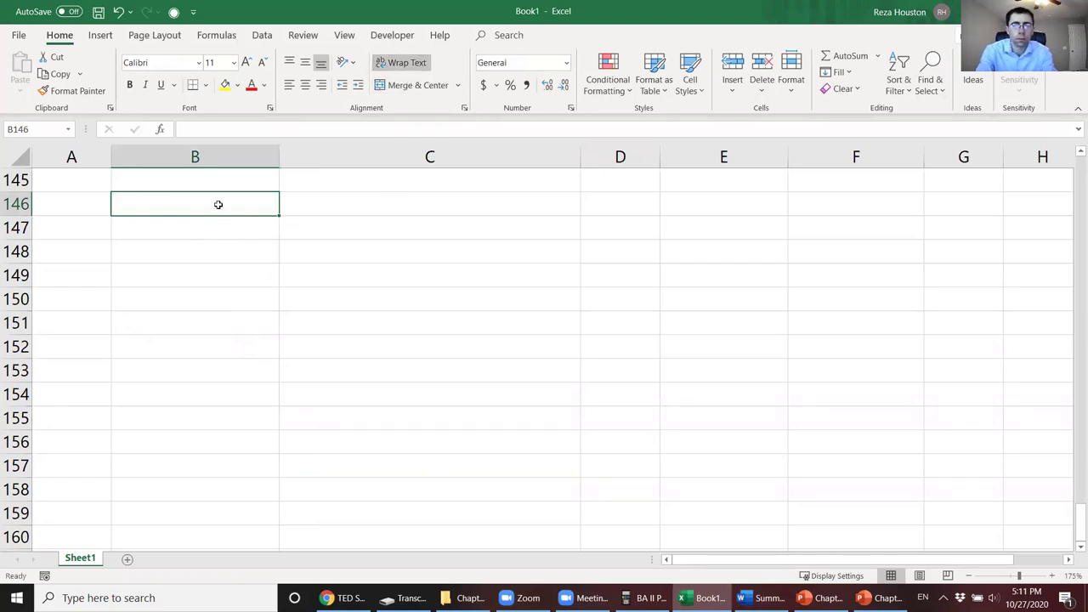
{"action": "left_click", "coordinate": [404, 64]}
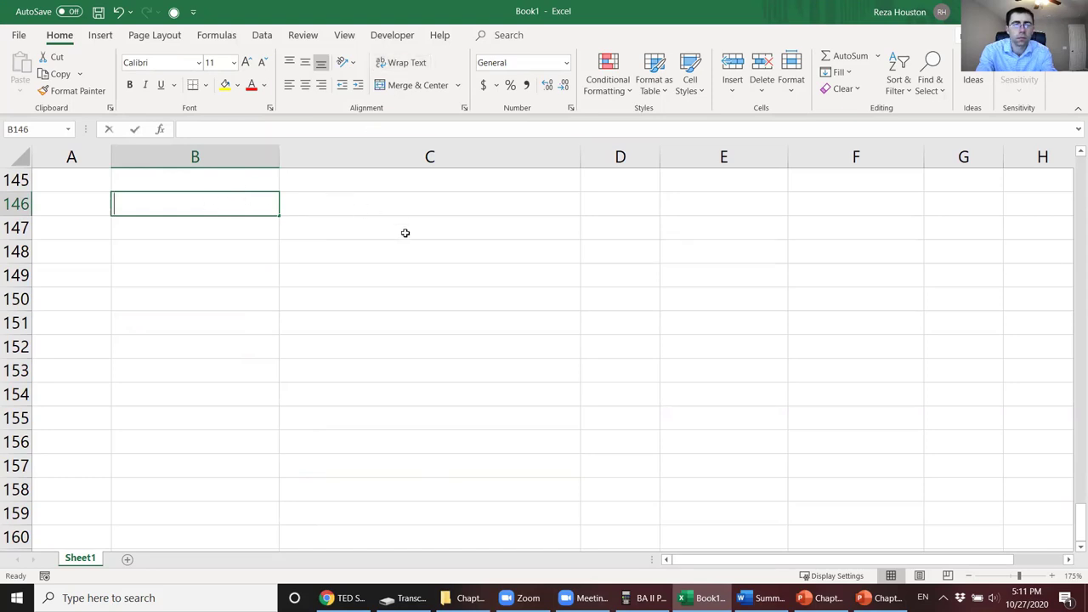
{"action": "type", "text": "Year"}
{"action": "key", "text": "Tab"}
{"action": "type", "text": "Cas"}
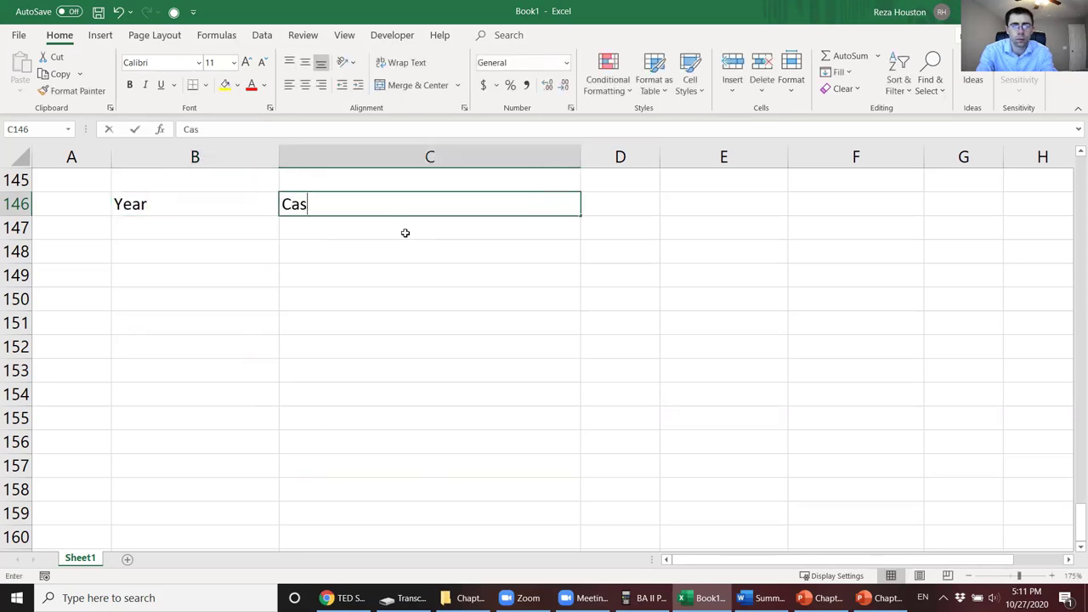
{"action": "type", "text": "h Flow"}
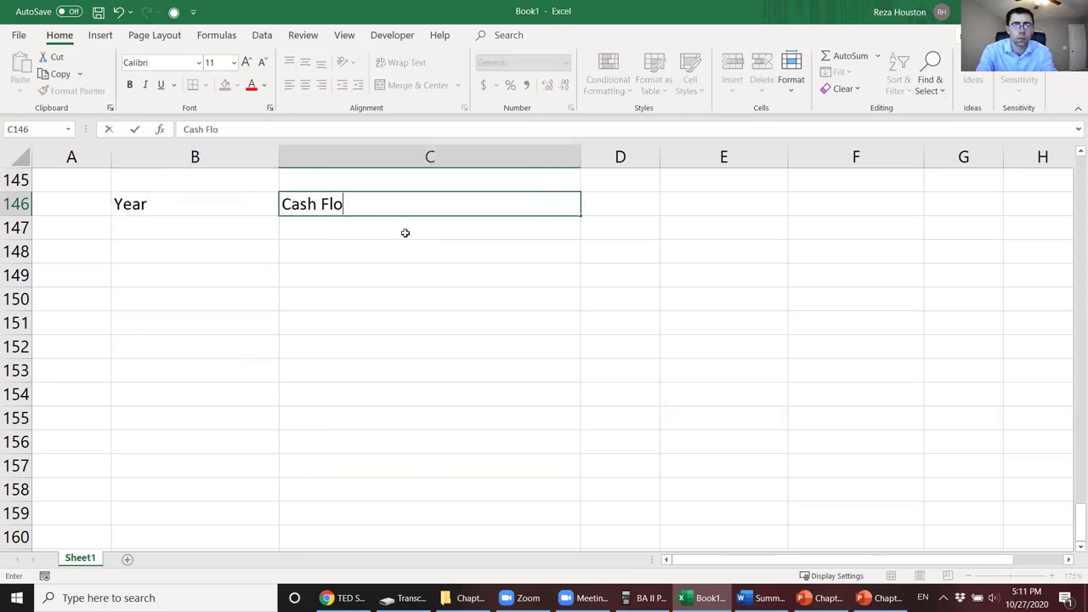
{"action": "key", "text": "Return"}
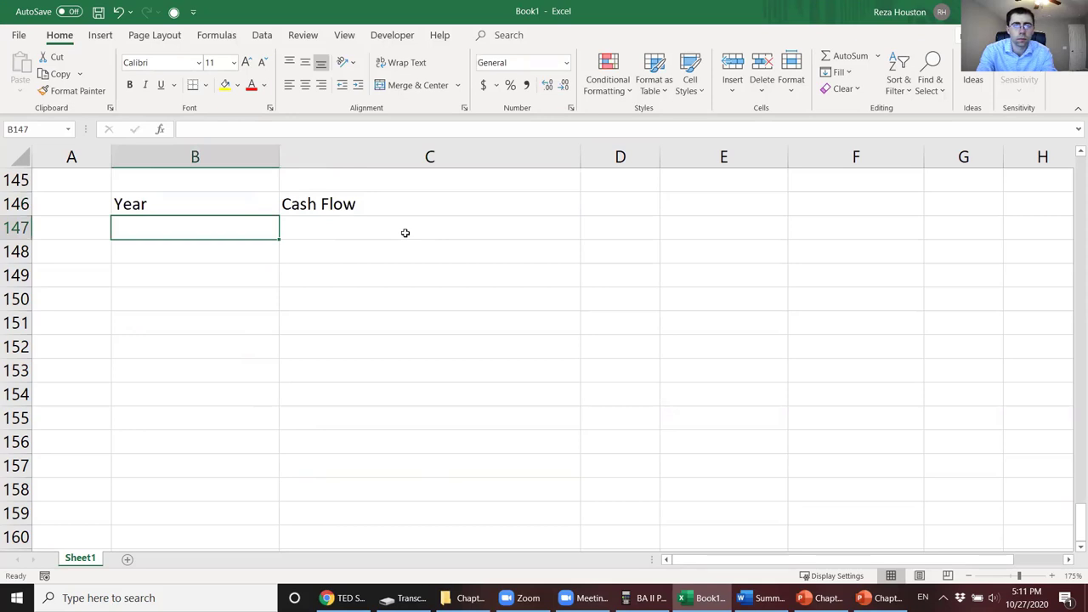
Step: Enter years 1 to 4 below the Year header in B147:B150
{"action": "type", "text": "1"}
{"action": "key", "text": "Return"}
{"action": "type", "text": "2"}
{"action": "key", "text": "Return"}
{"action": "type", "text": "3"}
{"action": "key", "text": "Return"}
{"action": "type", "text": "4"}
{"action": "key", "text": "Return"}
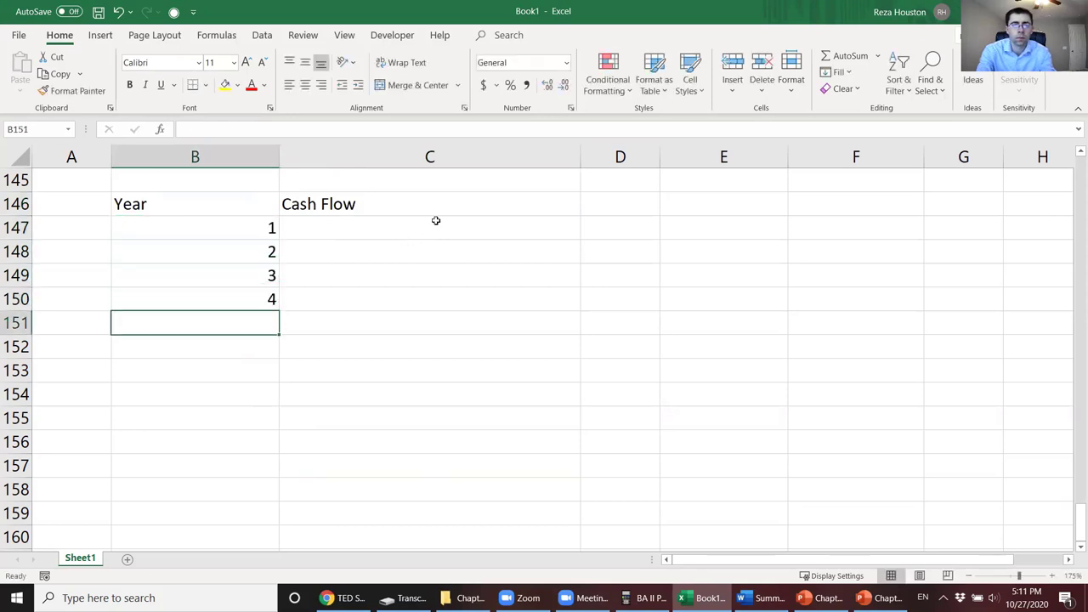
Step: Enter the cash flows 100, 500, 300 and 400 for years 1 to 4 in C147:C150
{"action": "left_click", "coordinate": [435, 221]}
{"action": "double_click", "coordinate": [435, 220]}
{"action": "type", "text": "10"}
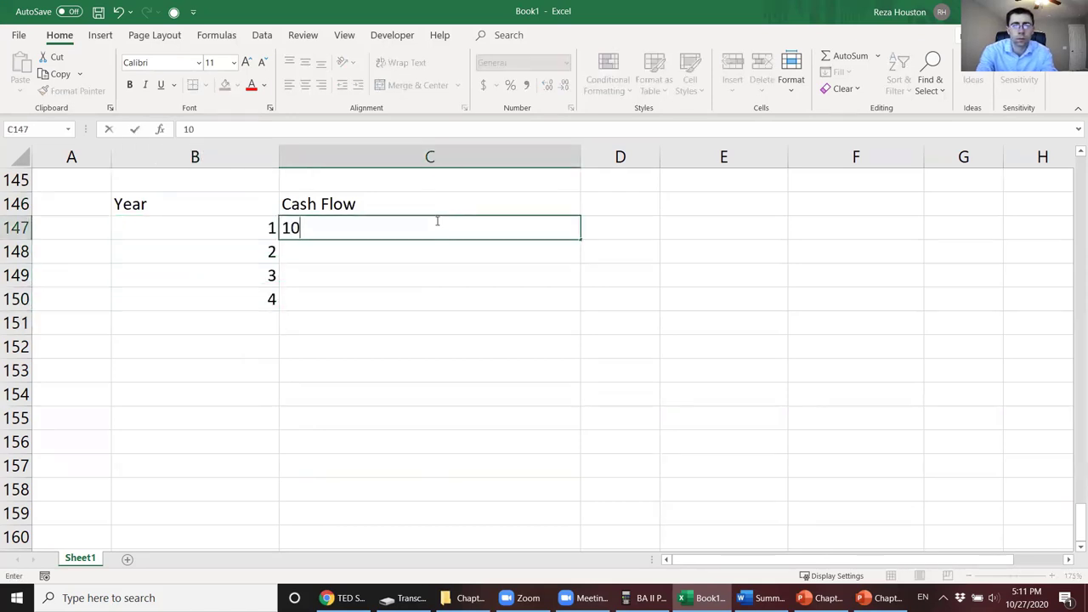
{"action": "key", "text": "BackSpace"}
{"action": "key", "text": "BackSpace"}
{"action": "type", "text": "100"}
{"action": "key", "text": "Return"}
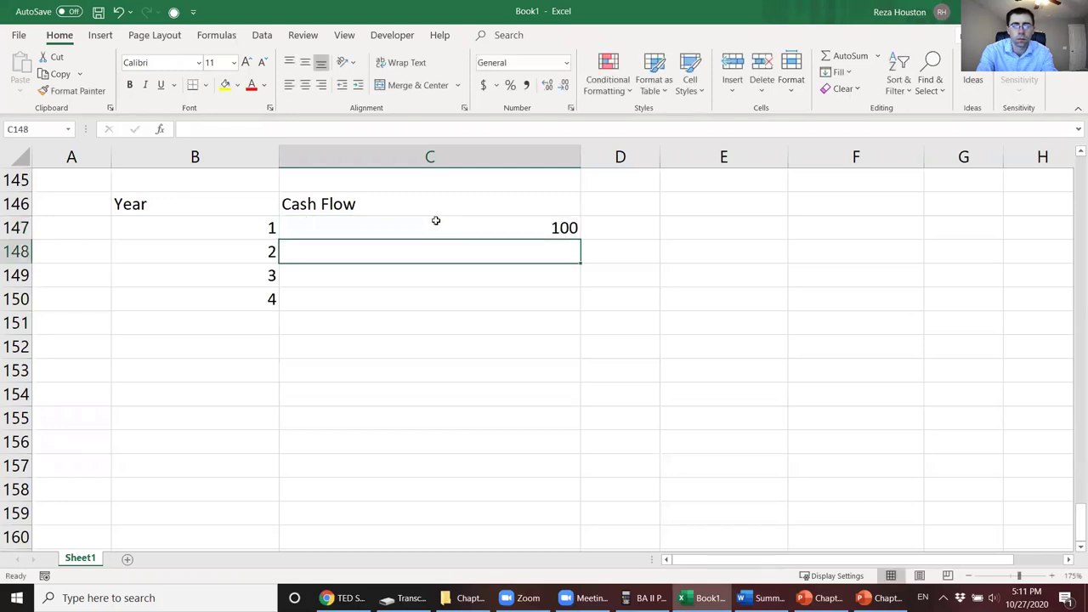
{"action": "type", "text": "500"}
{"action": "key", "text": "Return"}
{"action": "type", "text": "300"}
{"action": "key", "text": "Return"}
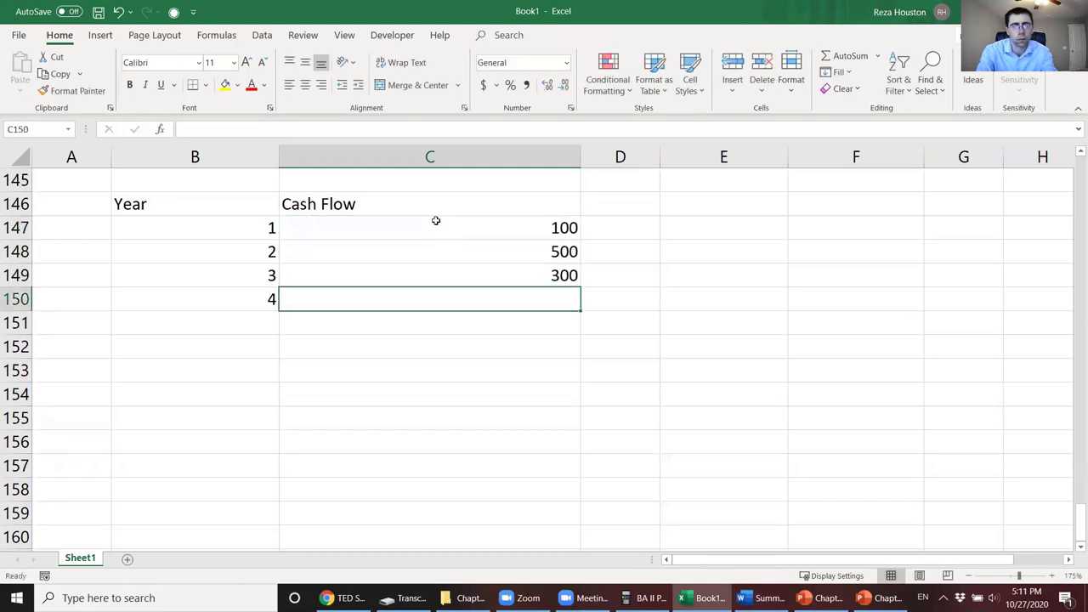
{"action": "type", "text": "400"}
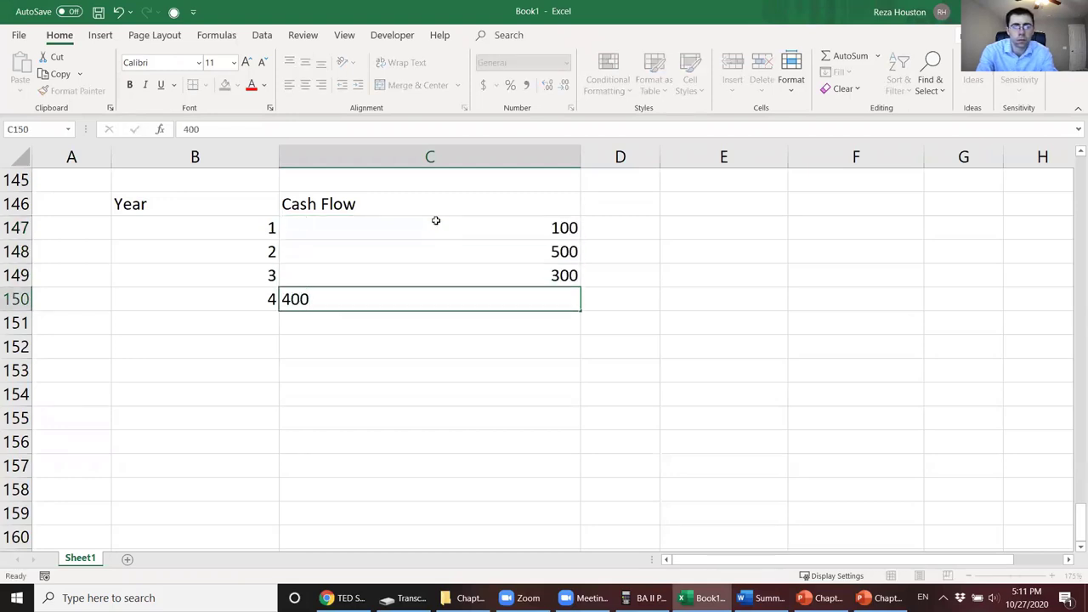
{"action": "key", "text": "Return"}
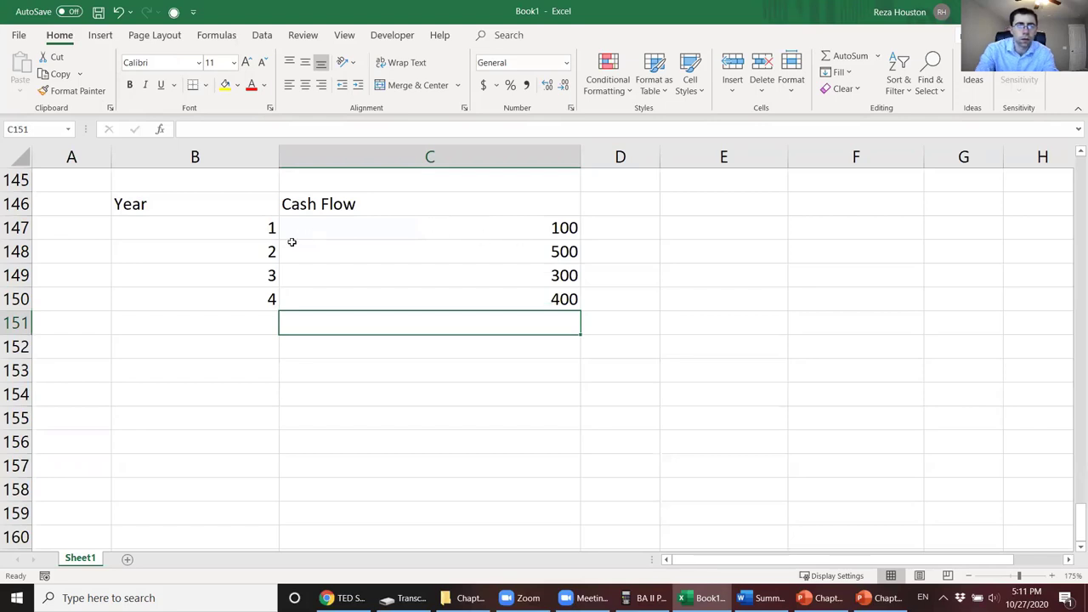
Step: Insert a row above year 1 and fill it with year 0 and a cash flow of -1100
{"action": "right_click", "coordinate": [17, 228]}
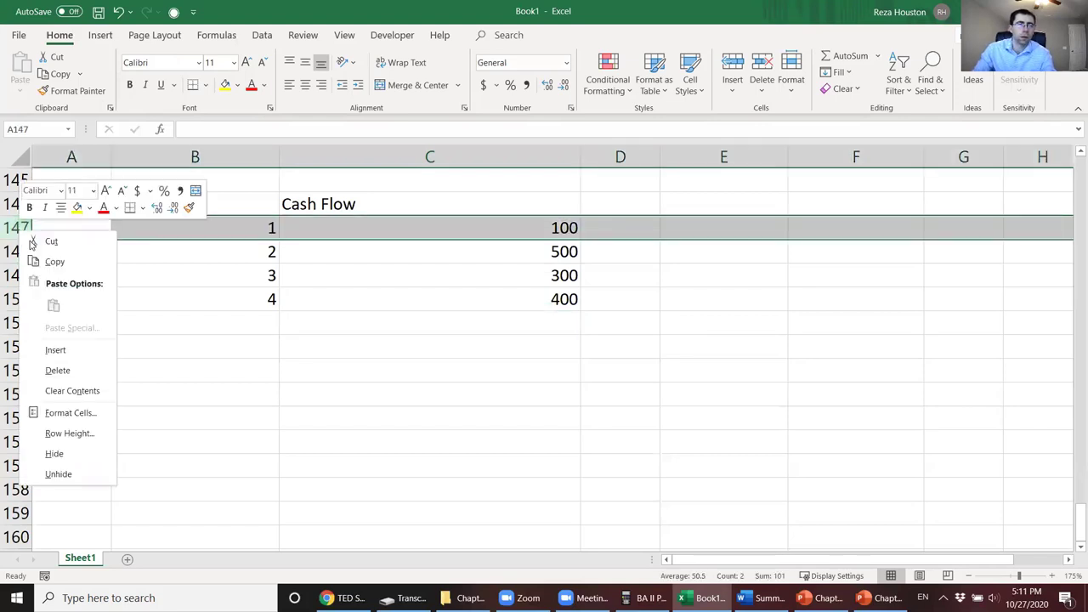
{"action": "left_click", "coordinate": [48, 352]}
{"action": "left_click", "coordinate": [209, 236]}
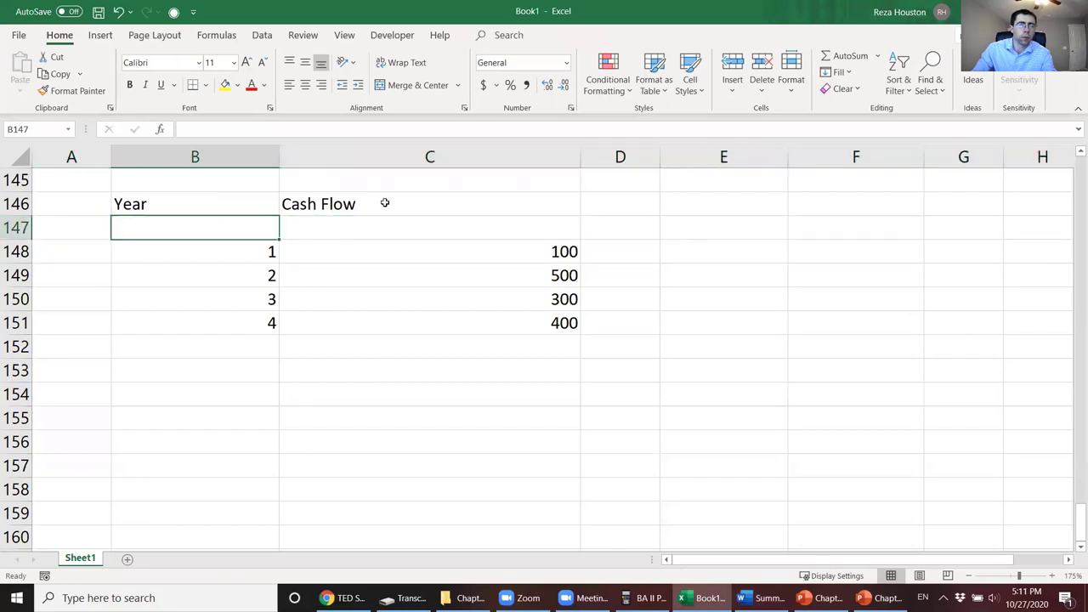
{"action": "type", "text": "0"}
{"action": "key", "text": "Tab"}
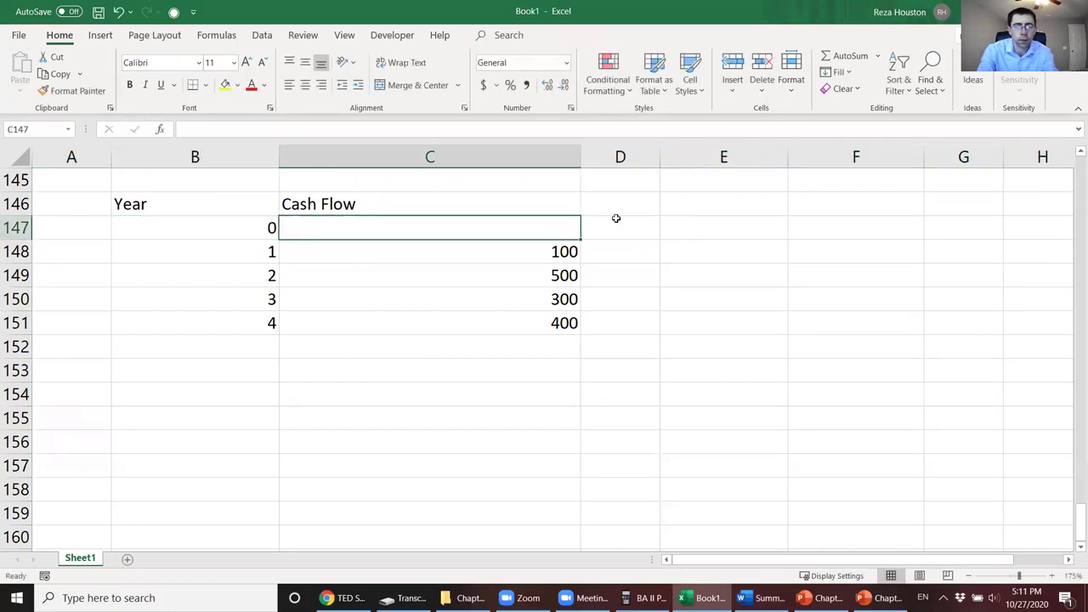
{"action": "type", "text": "-"}
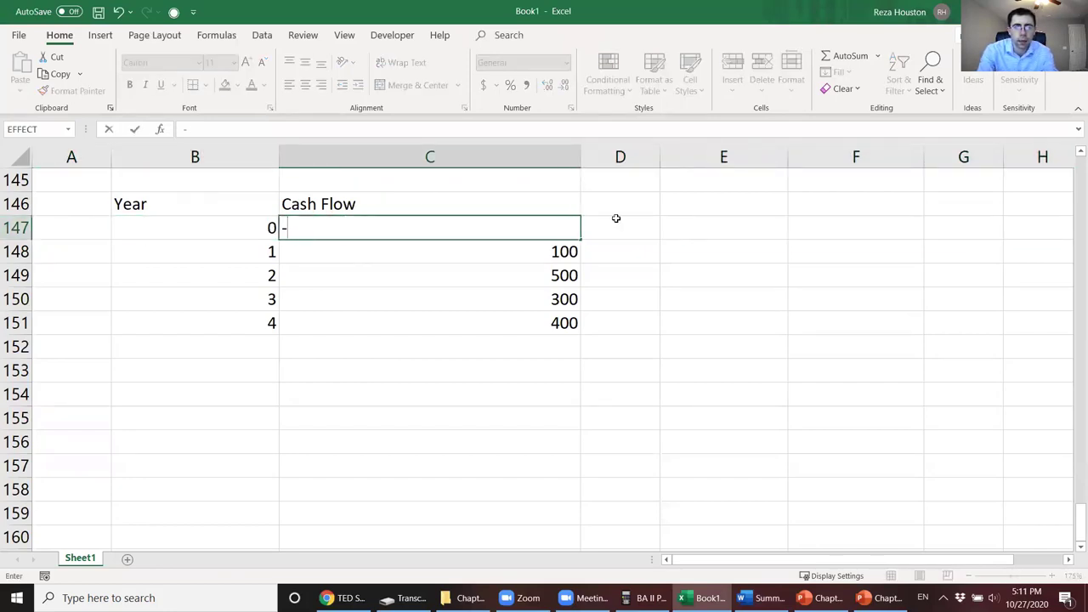
{"action": "type", "text": "1100"}
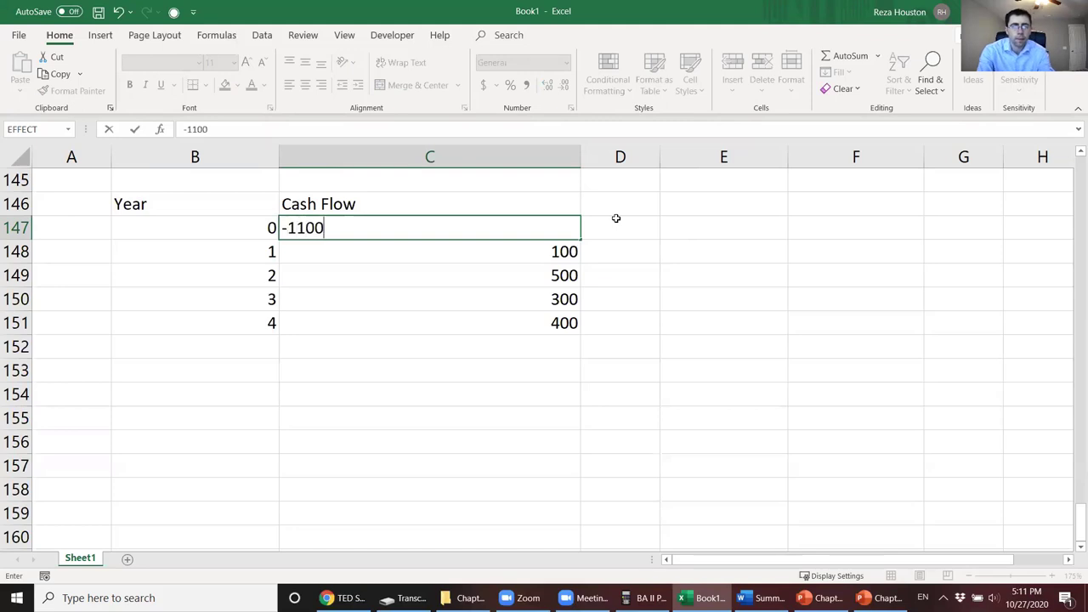
{"action": "key", "text": "Return"}
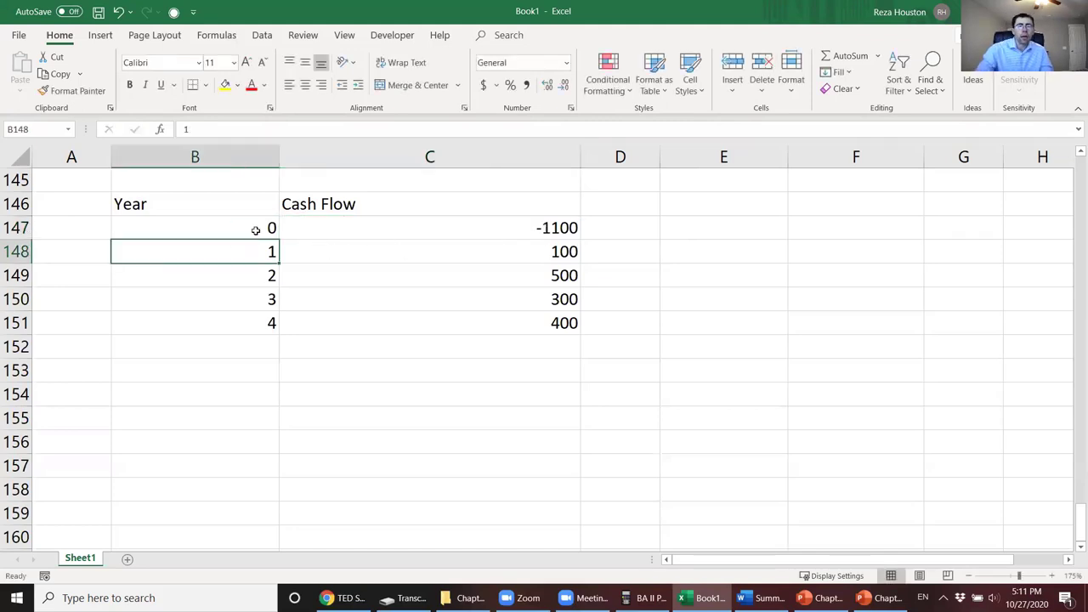
Step: Center the contents of the Year and Cash Flow table in B146:C151
{"action": "left_click_drag", "start_coordinate": [250, 210], "coordinate": [316, 209]}
{"action": "left_click", "coordinate": [243, 372]}
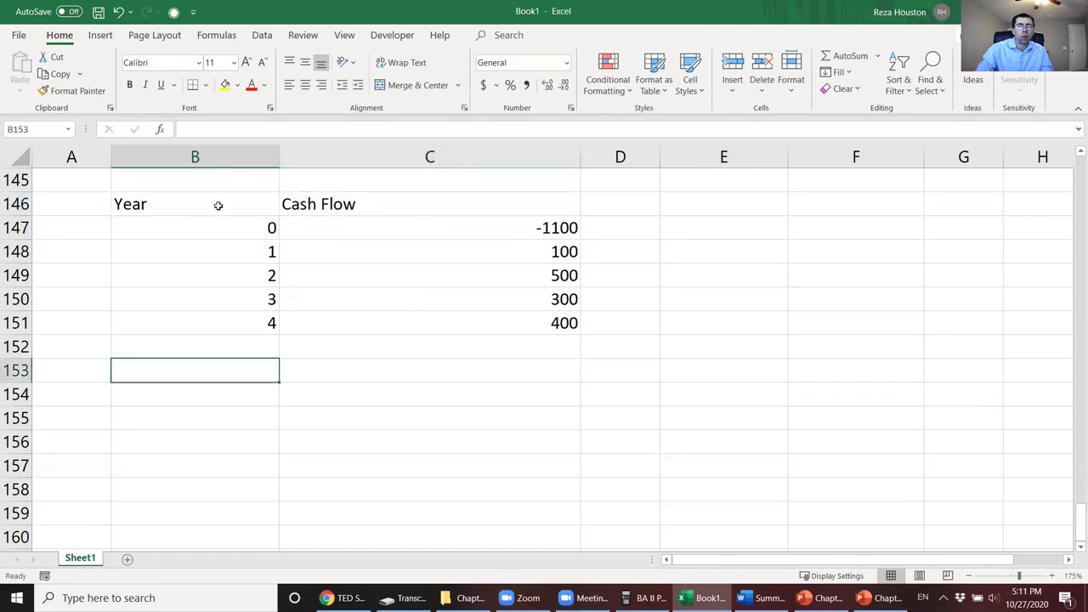
{"action": "left_click_drag", "start_coordinate": [216, 204], "coordinate": [335, 321]}
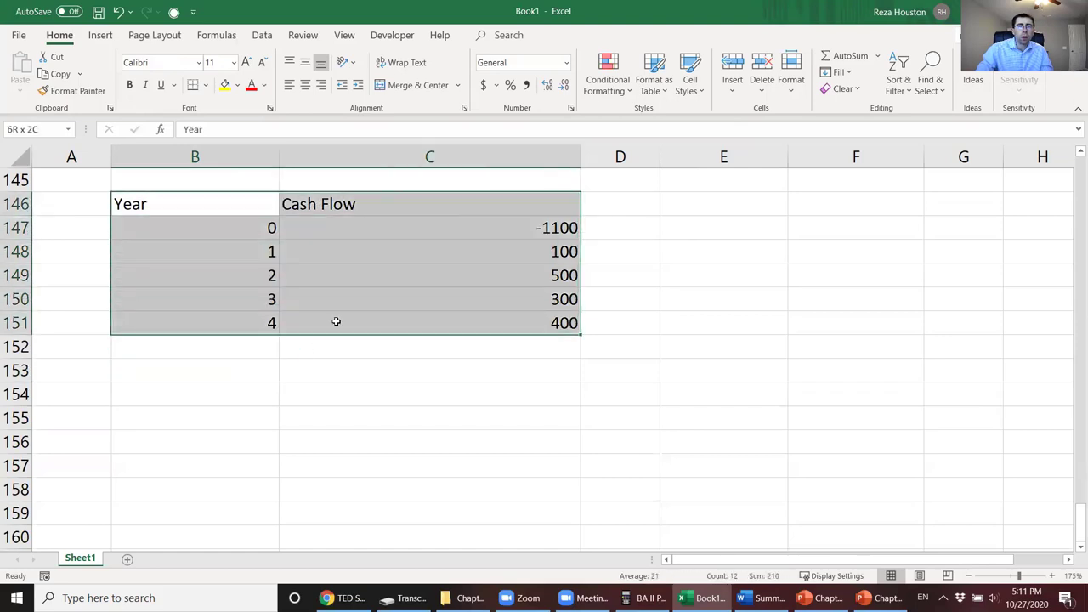
{"action": "left_click", "coordinate": [305, 85]}
Step: Enter the label NPV in B153 below the table, then select the table B146:C151
{"action": "left_click", "coordinate": [242, 370]}
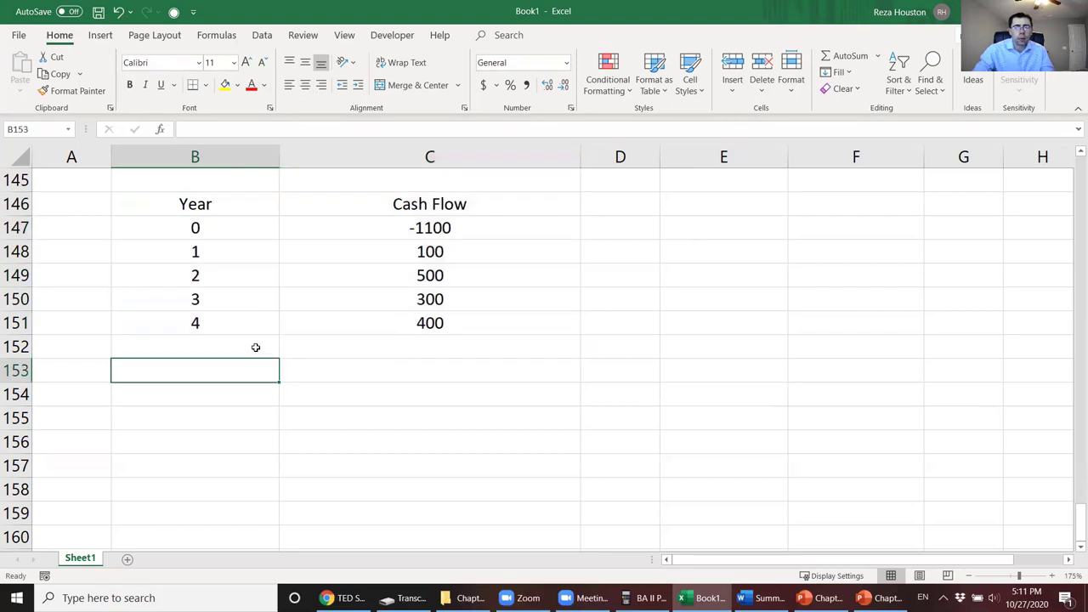
{"action": "type", "text": "NPV"}
{"action": "key", "text": "Return"}
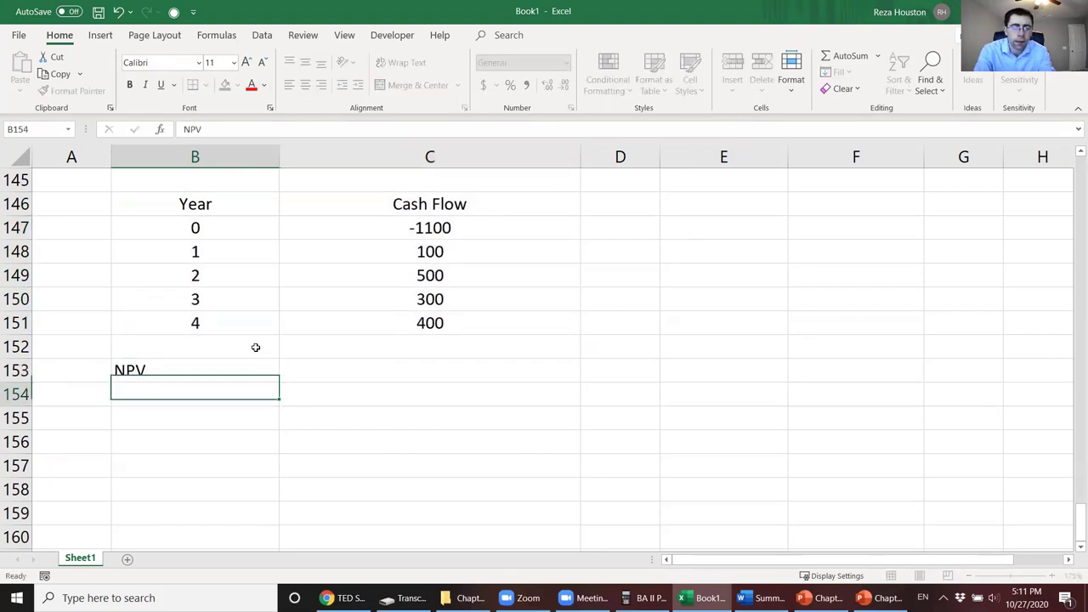
{"action": "left_click", "coordinate": [364, 362]}
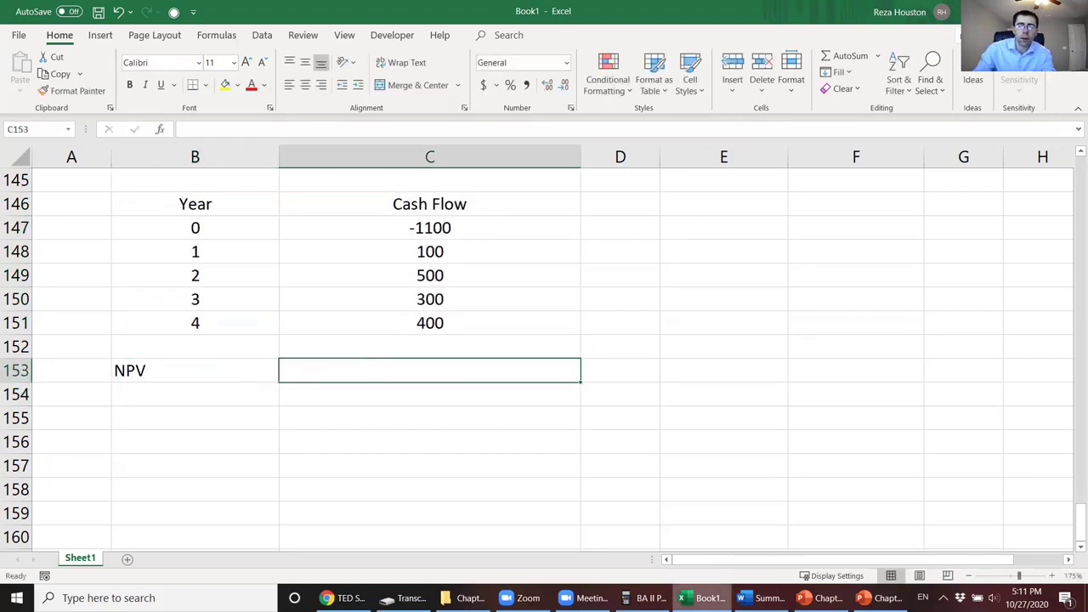
{"action": "left_click_drag", "start_coordinate": [230, 204], "coordinate": [369, 319]}
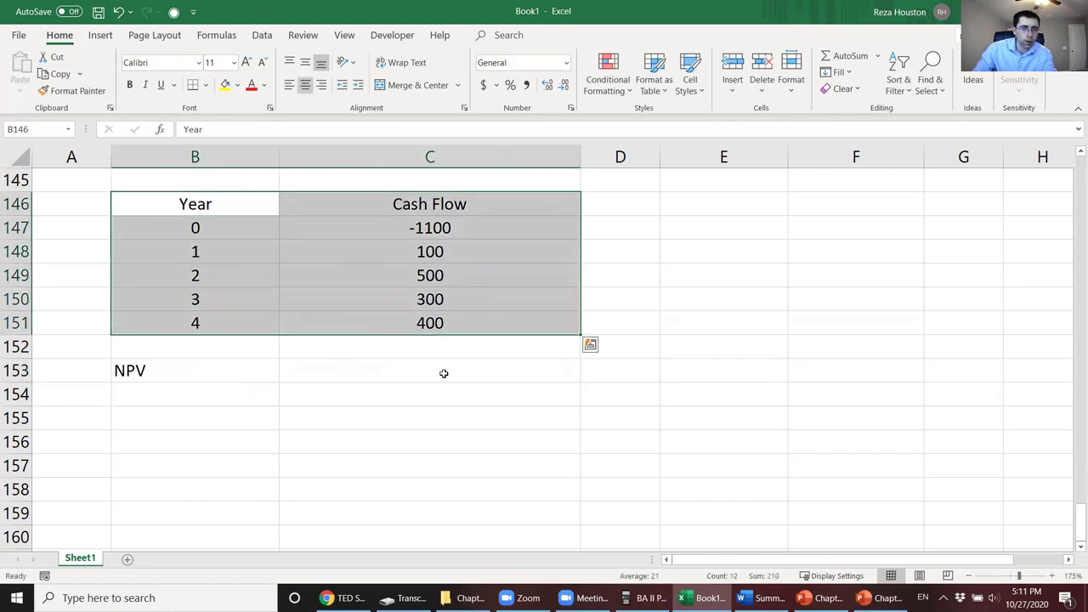
Step: Switch to the BA II Plus calculator and enter -1,100 as the initial cash flow CFo in the cash flow worksheet
{"action": "left_click", "coordinate": [650, 598]}
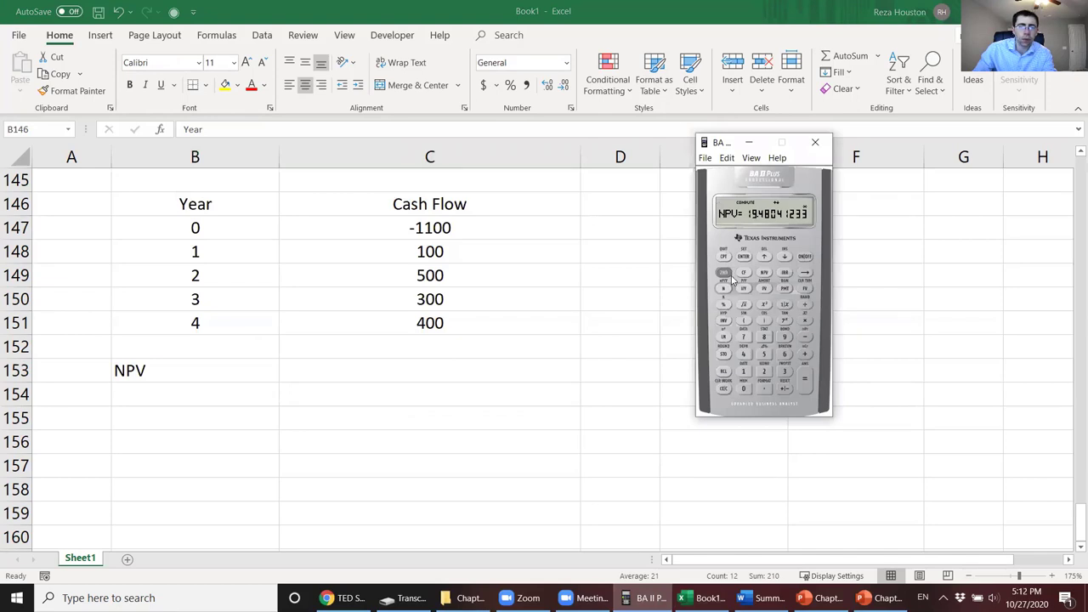
{"action": "left_click", "coordinate": [744, 273]}
{"action": "left_click", "coordinate": [724, 273]}
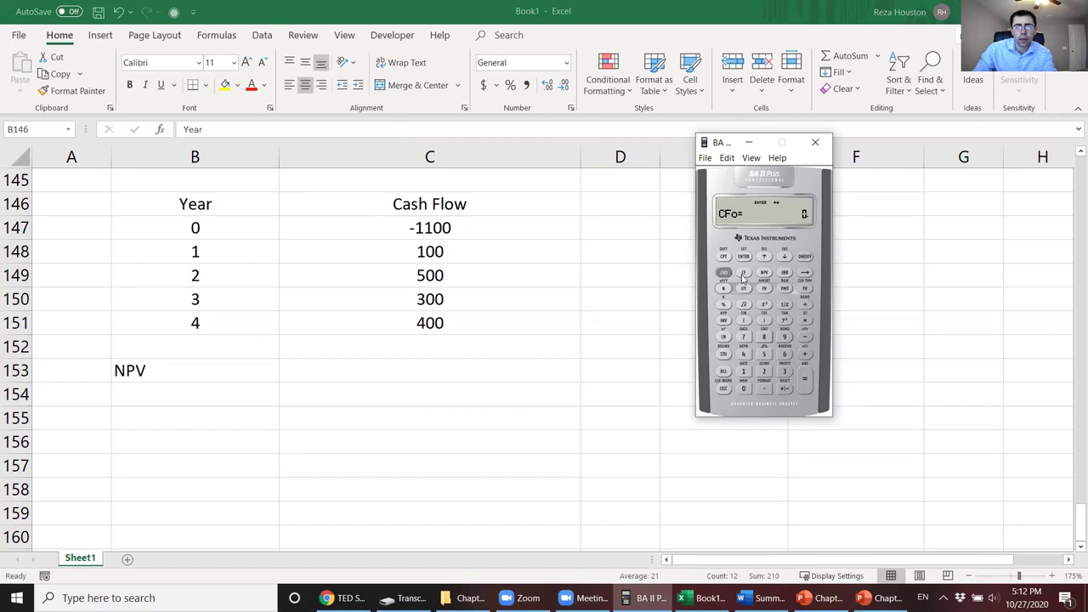
{"action": "left_click", "coordinate": [741, 374]}
{"action": "left_click", "coordinate": [743, 371]}
{"action": "left_click", "coordinate": [743, 388]}
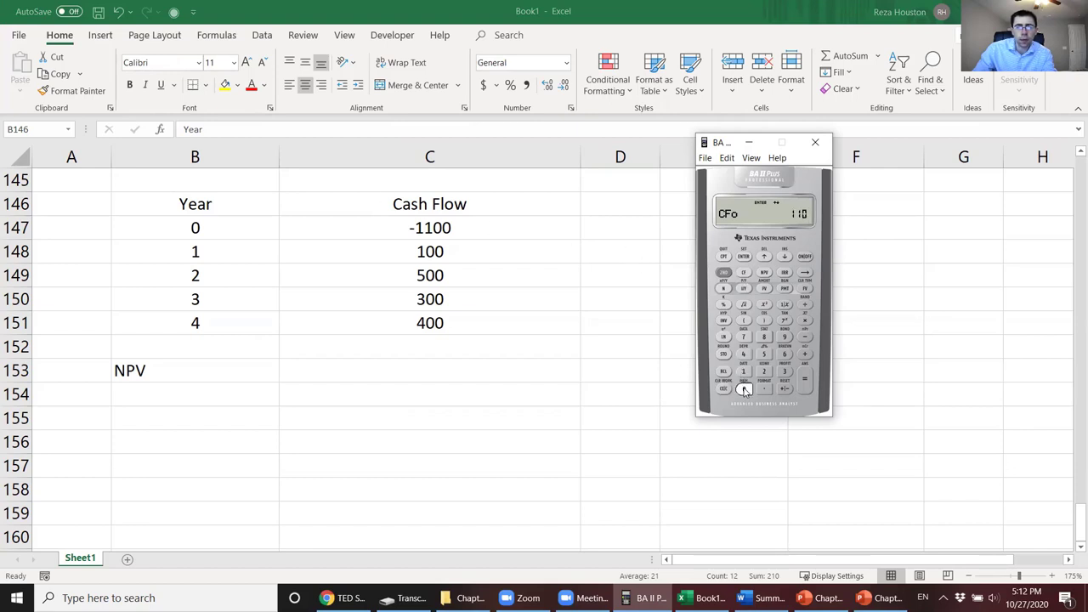
{"action": "left_click", "coordinate": [743, 388]}
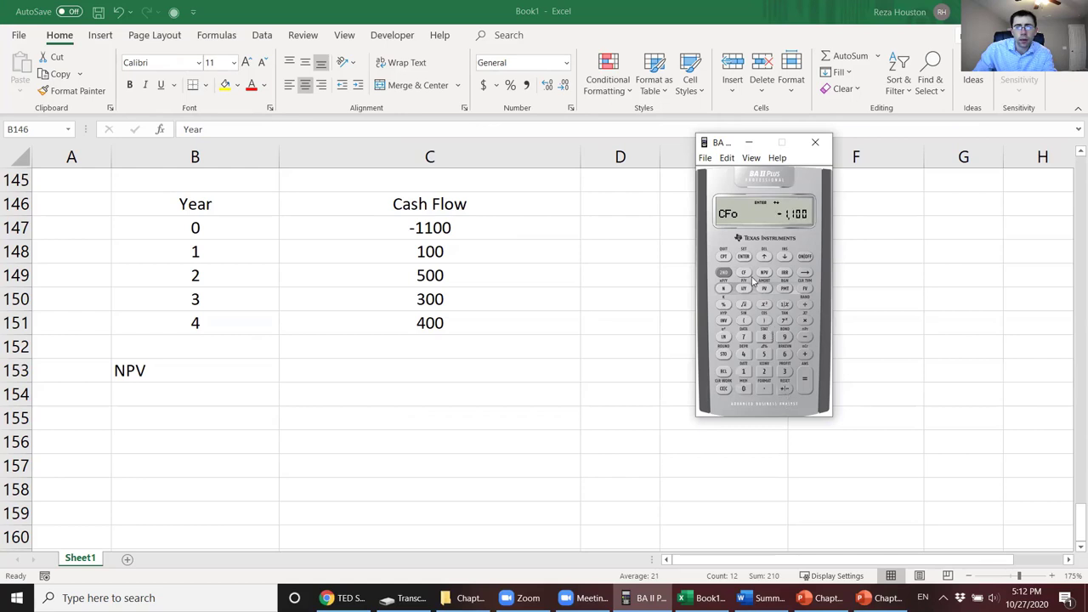
Step: Store 100 as the first-year cash flow C01 in the calculator
{"action": "left_click", "coordinate": [784, 257]}
{"action": "left_click", "coordinate": [743, 372]}
{"action": "left_click", "coordinate": [743, 388]}
{"action": "left_click", "coordinate": [743, 388]}
{"action": "left_click", "coordinate": [744, 257]}
Step: Store 500 as the second-year cash flow C02 in the calculator
{"action": "left_click", "coordinate": [783, 257]}
{"action": "left_click", "coordinate": [783, 256]}
{"action": "left_click", "coordinate": [764, 353]}
{"action": "left_click", "coordinate": [743, 389]}
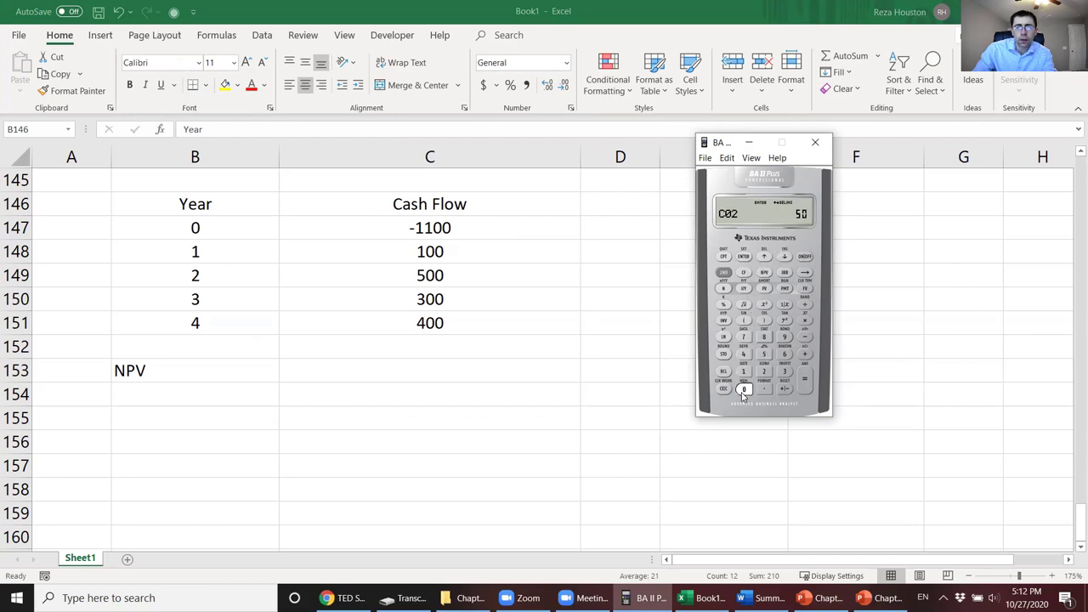
{"action": "left_click", "coordinate": [742, 389]}
{"action": "left_click", "coordinate": [744, 257]}
Step: Store 300 as the third-year cash flow C03 in the calculator
{"action": "left_click", "coordinate": [784, 256]}
{"action": "left_click", "coordinate": [784, 257]}
{"action": "left_click", "coordinate": [784, 371]}
{"action": "left_click", "coordinate": [743, 389]}
{"action": "left_click", "coordinate": [743, 389]}
{"action": "left_click", "coordinate": [744, 257]}
Step: Store 400 as the fourth-year cash flow C04 and open the calculator's NPV worksheet at the interest rate I
{"action": "left_click", "coordinate": [784, 257]}
{"action": "left_click", "coordinate": [784, 257]}
{"action": "left_click", "coordinate": [745, 355]}
{"action": "left_click", "coordinate": [743, 389]}
{"action": "left_click", "coordinate": [742, 388]}
{"action": "left_click", "coordinate": [744, 257]}
{"action": "left_click", "coordinate": [764, 273]}
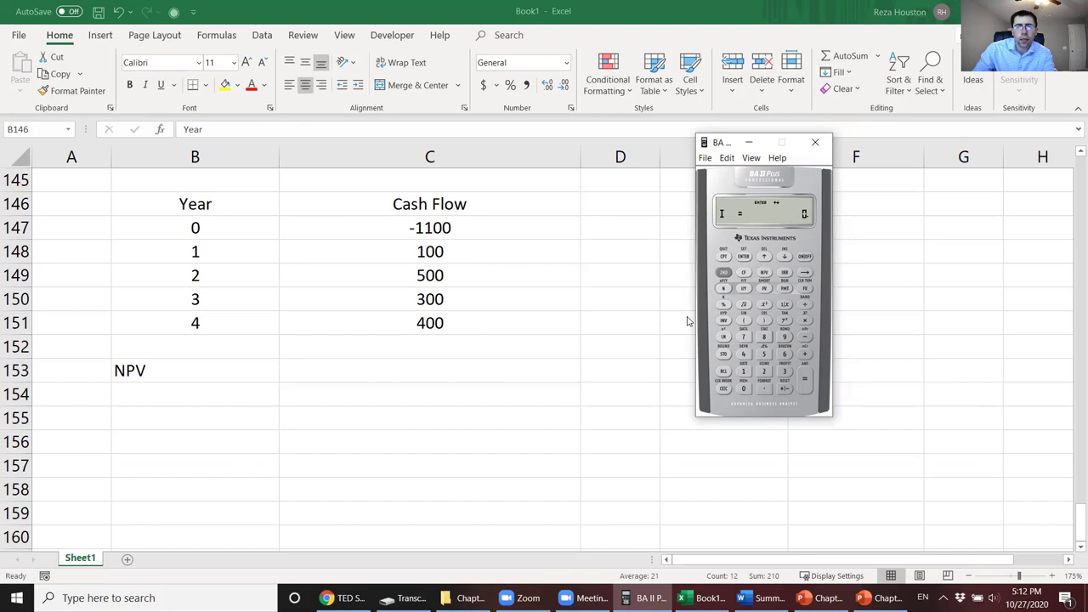
Step: Back in the Excel workbook, change the B153 label to "NPV at 5% discount rate" and widen column B to fit it
{"action": "left_click", "coordinate": [187, 370]}
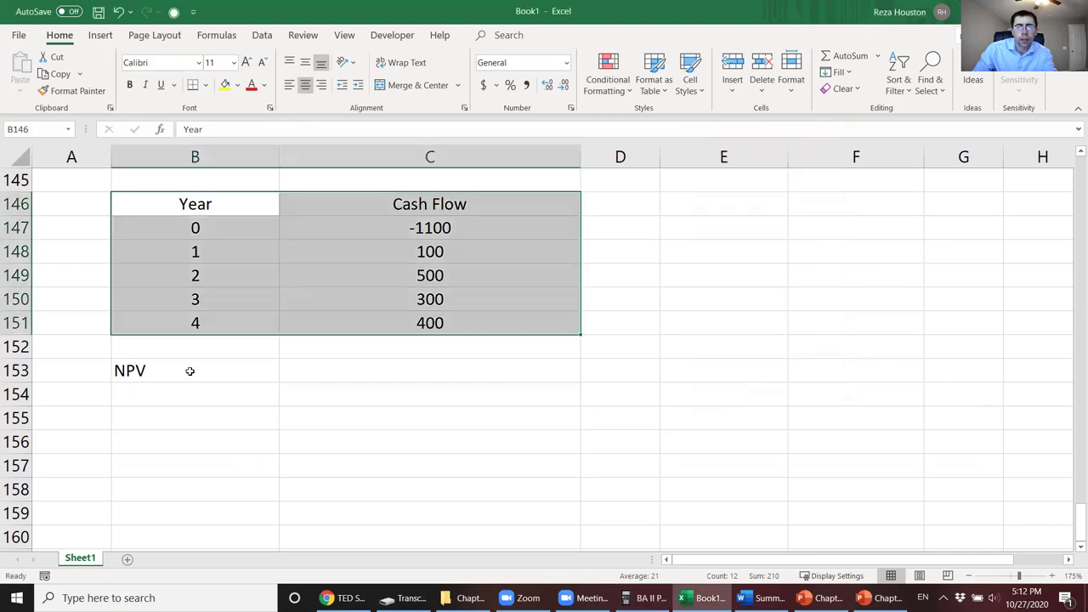
{"action": "double_click", "coordinate": [193, 369]}
{"action": "type", "text": "at "}
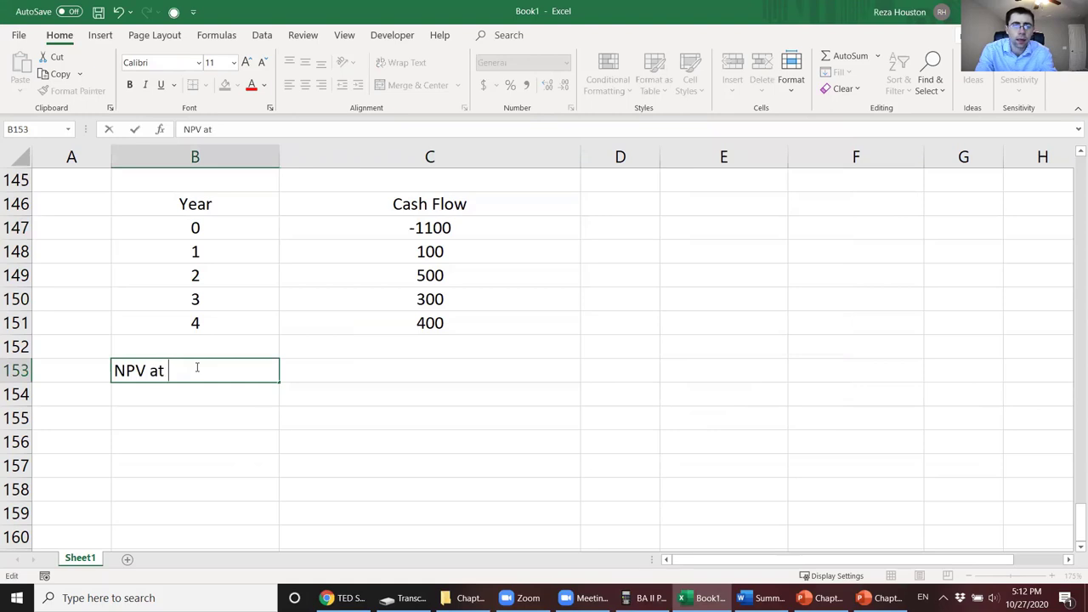
{"action": "type", "text": "5% rate"}
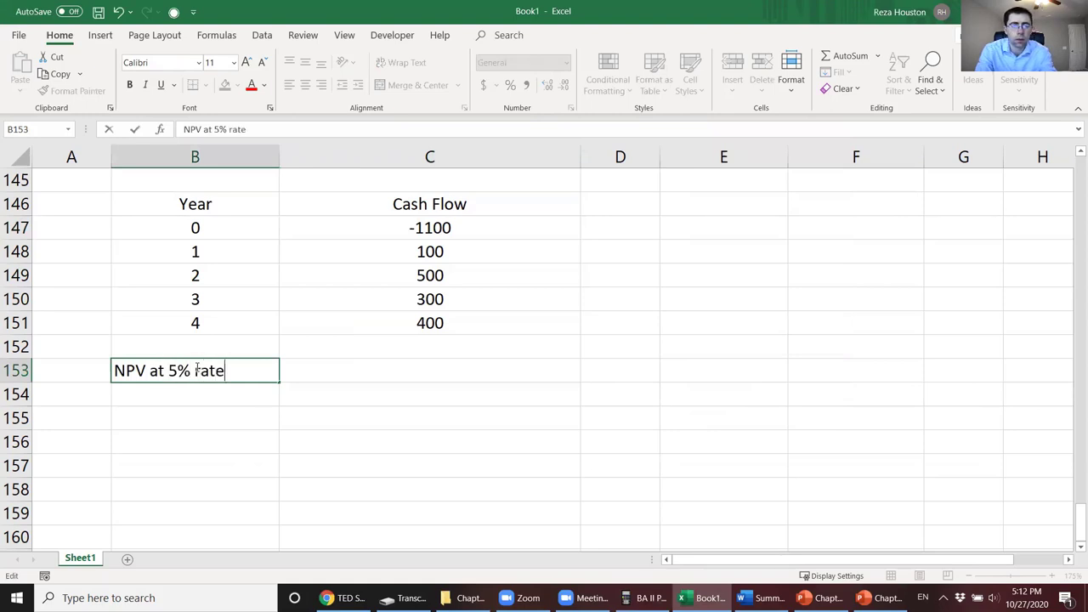
{"action": "key", "text": "Return"}
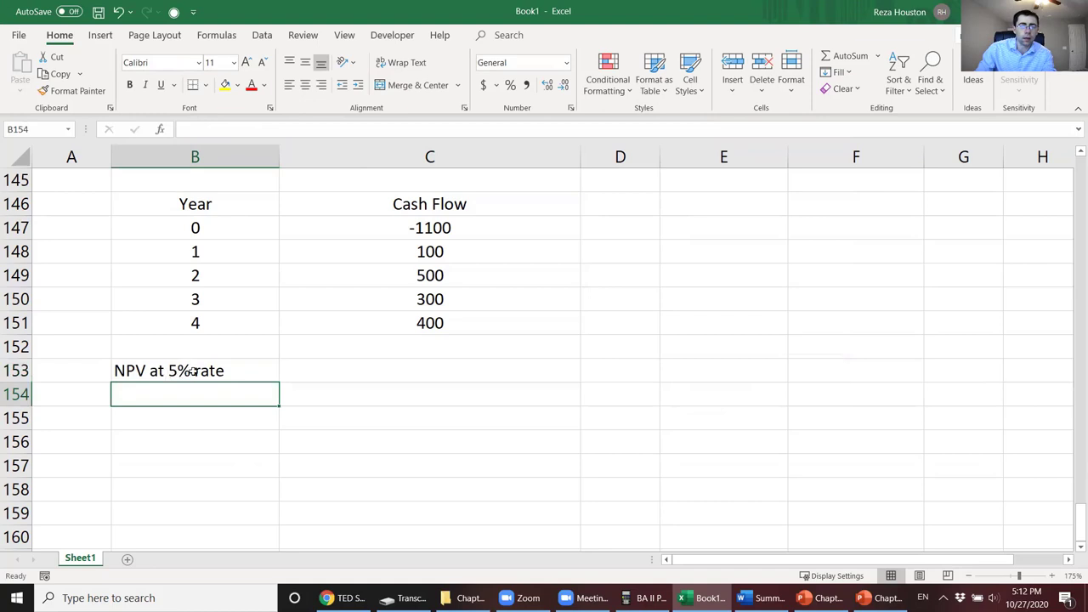
{"action": "double_click", "coordinate": [189, 371]}
{"action": "type", "text": "discount"}
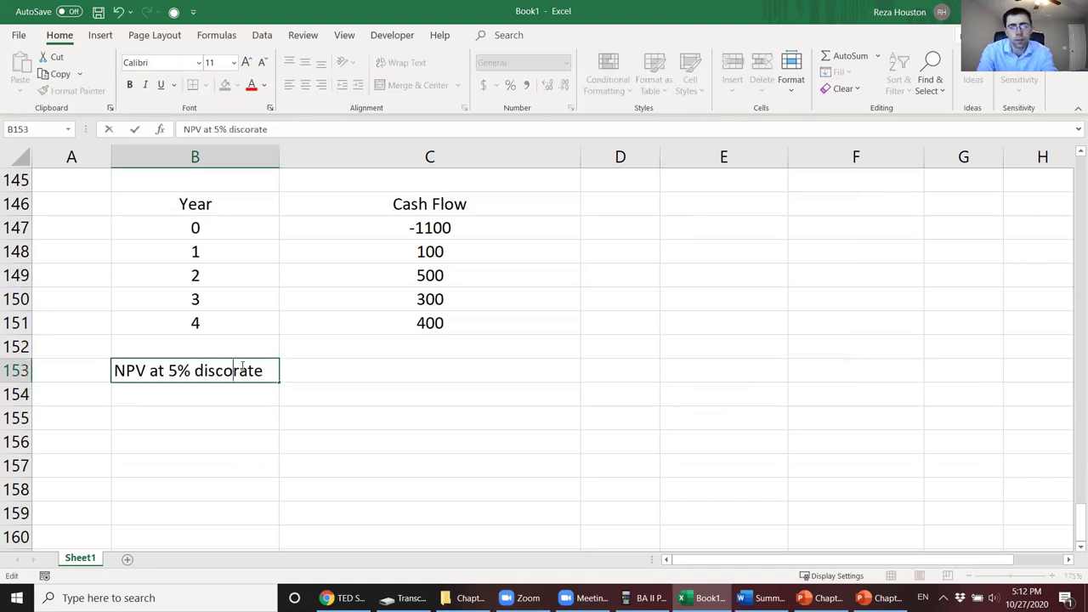
{"action": "key", "text": "Return"}
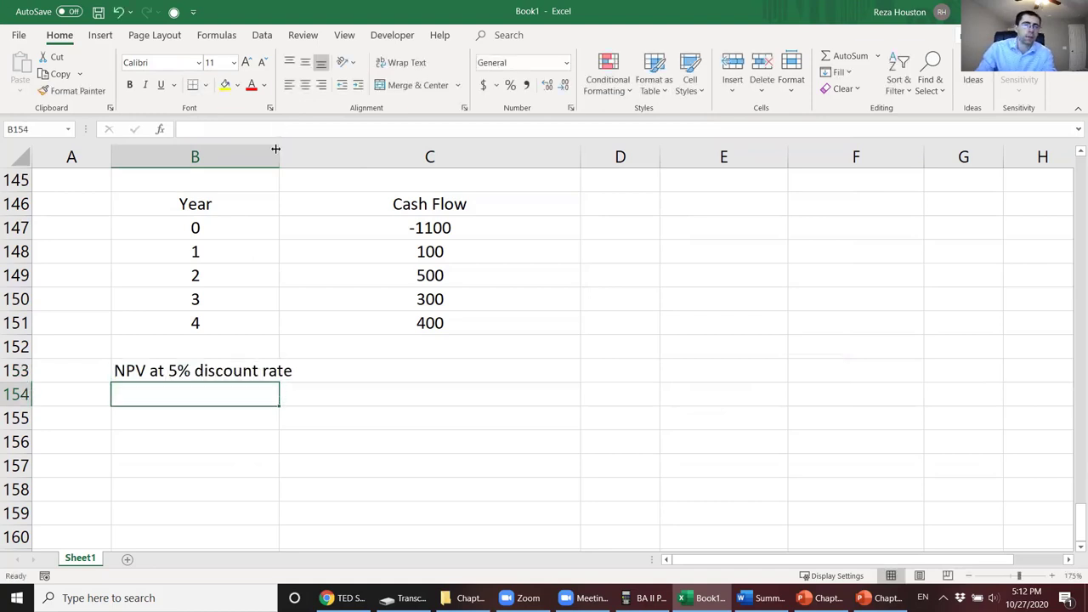
{"action": "left_click_drag", "start_coordinate": [279, 156], "coordinate": [317, 155]}
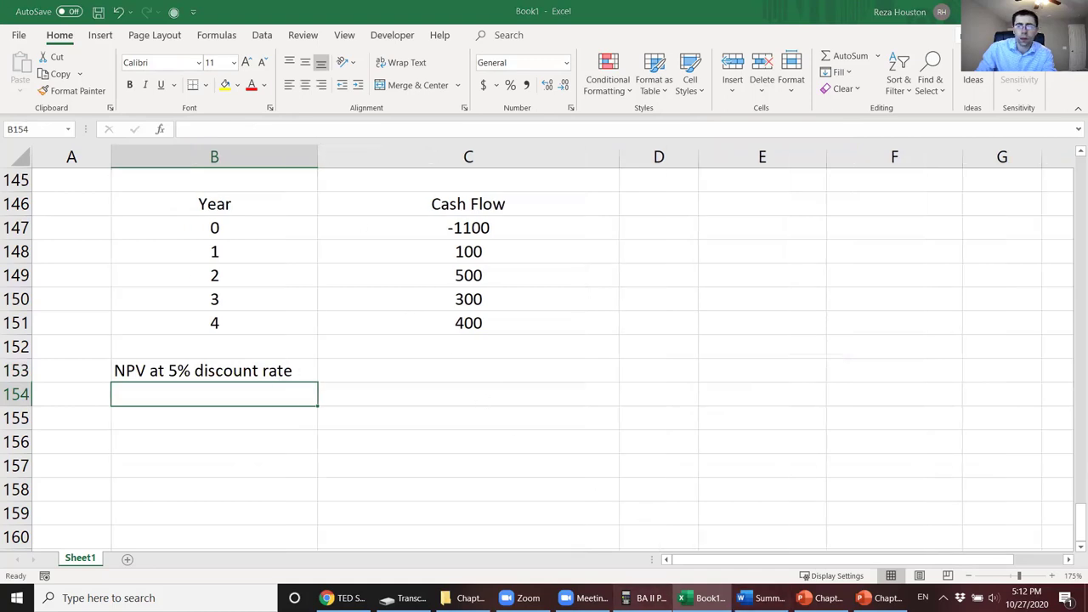
Step: Switch to the BA II Plus calculator, set the interest rate I to 5 and compute the NPV
{"action": "left_click", "coordinate": [643, 598]}
{"action": "left_click", "coordinate": [765, 355]}
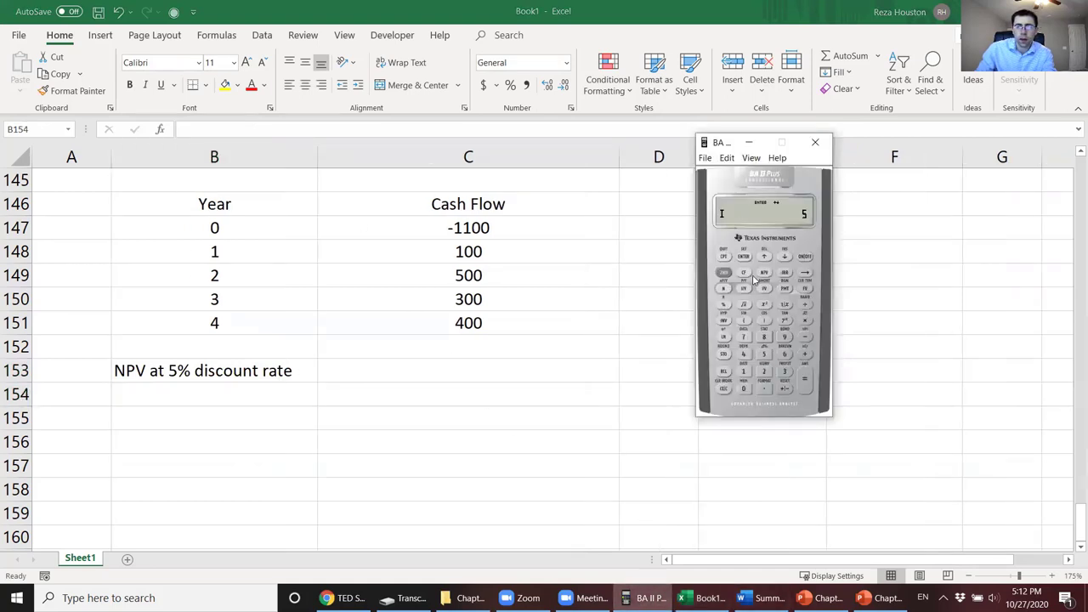
{"action": "left_click", "coordinate": [744, 258]}
{"action": "left_click", "coordinate": [783, 256]}
{"action": "left_click", "coordinate": [723, 256]}
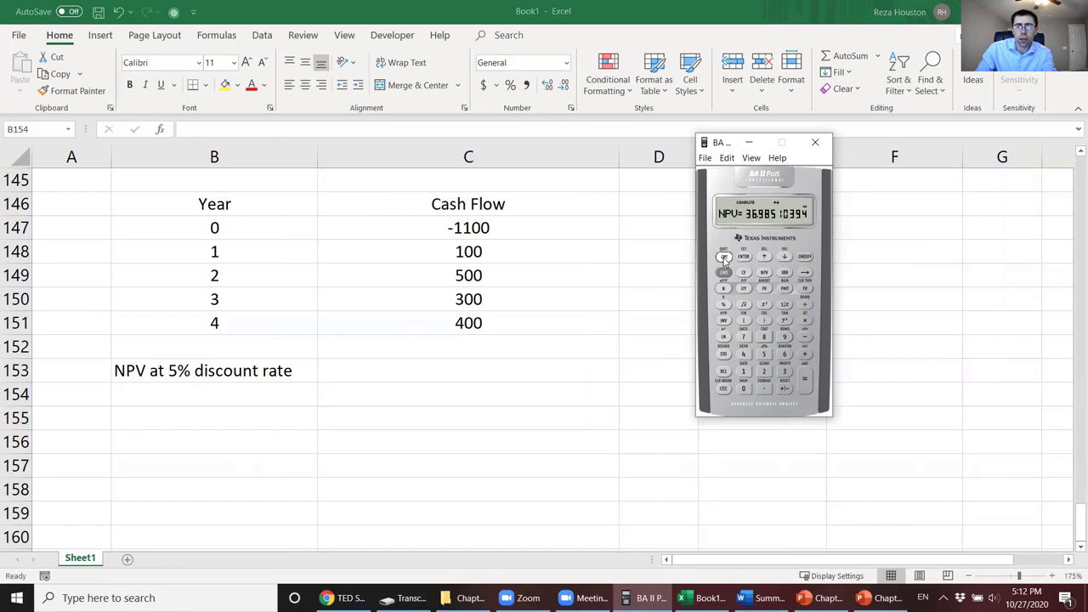
Step: Switch back to the Excel workbook and enter 36.99% in C153 beside the NPV label
{"action": "left_click", "coordinate": [357, 380]}
{"action": "left_click", "coordinate": [377, 374]}
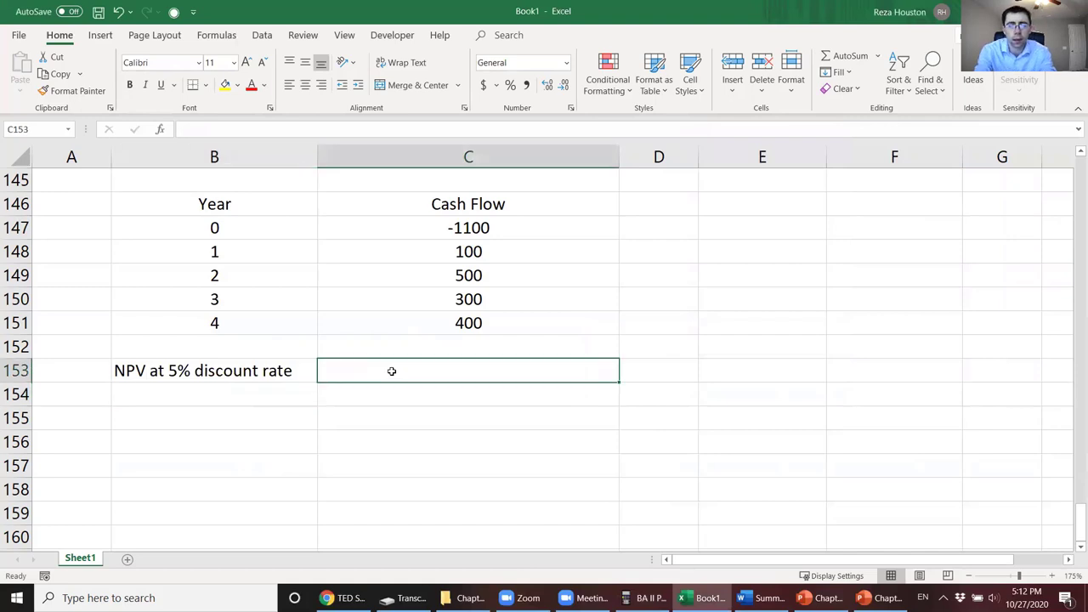
{"action": "type", "text": "36.99%"}
{"action": "key", "text": "Return"}
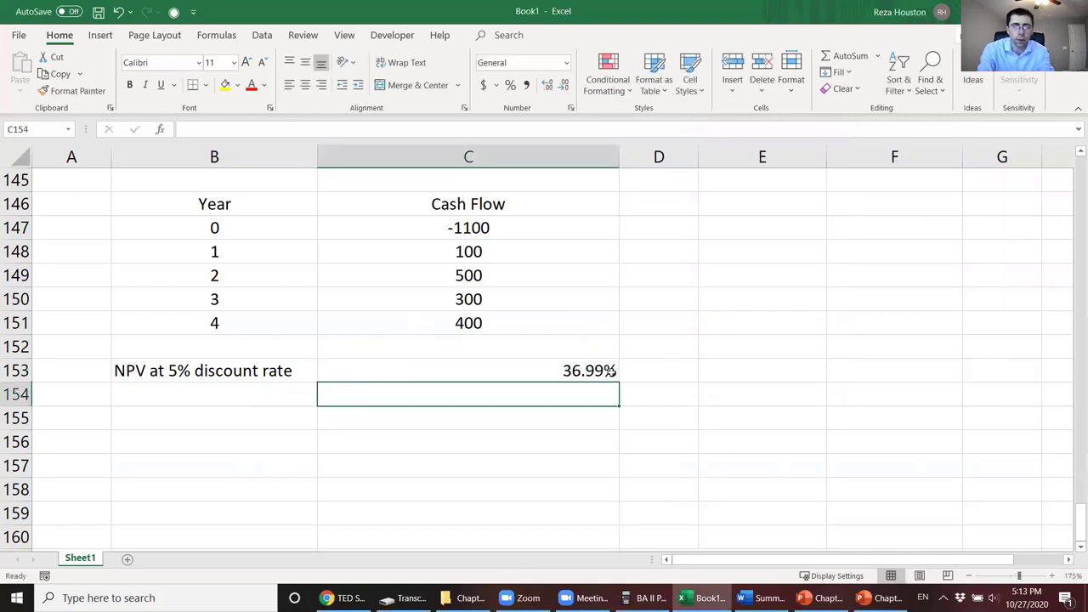
Step: Remove the percent sign from the NPV value in C153 and apply the Number format so it reads 36.99
{"action": "left_click_drag", "start_coordinate": [611, 370], "coordinate": [610, 396]}
{"action": "double_click", "coordinate": [609, 371]}
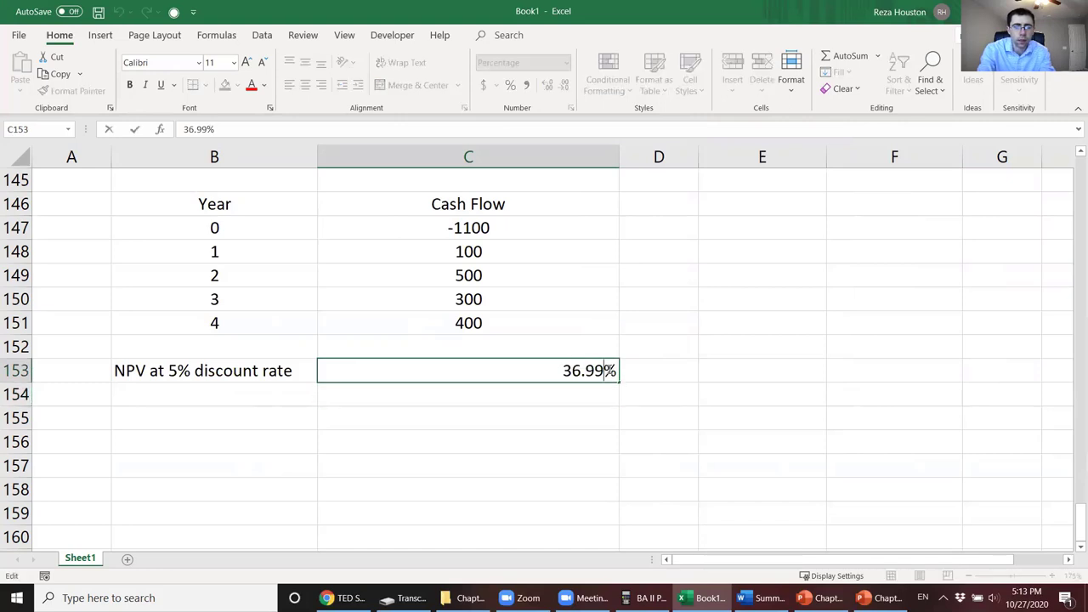
{"action": "key", "text": "Delete"}
{"action": "key", "text": "Return"}
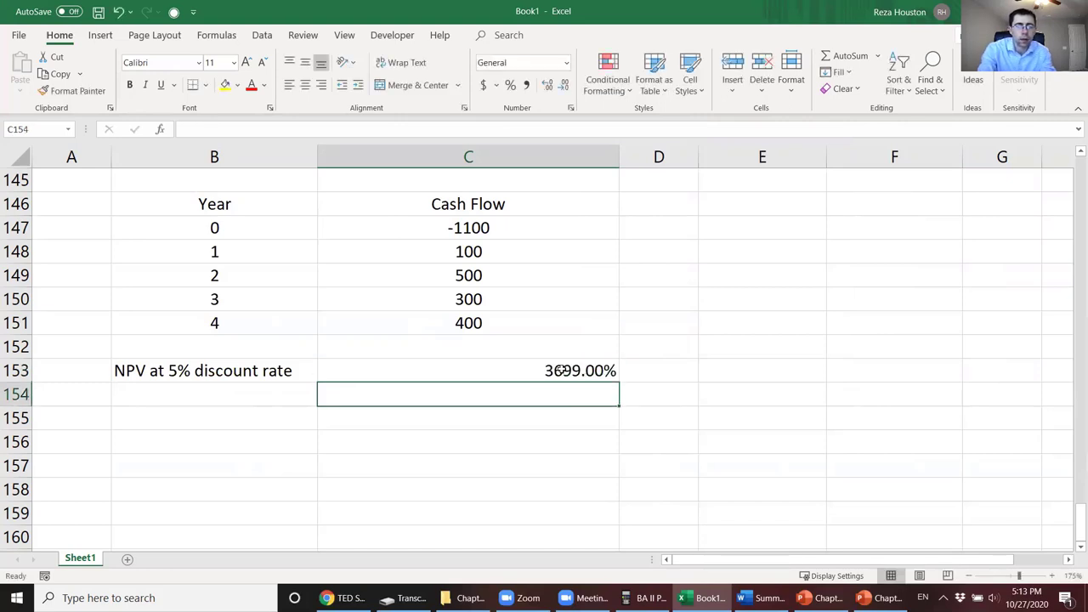
{"action": "left_click", "coordinate": [525, 62]}
{"action": "type", "text": "Number"}
{"action": "key", "text": "Return"}
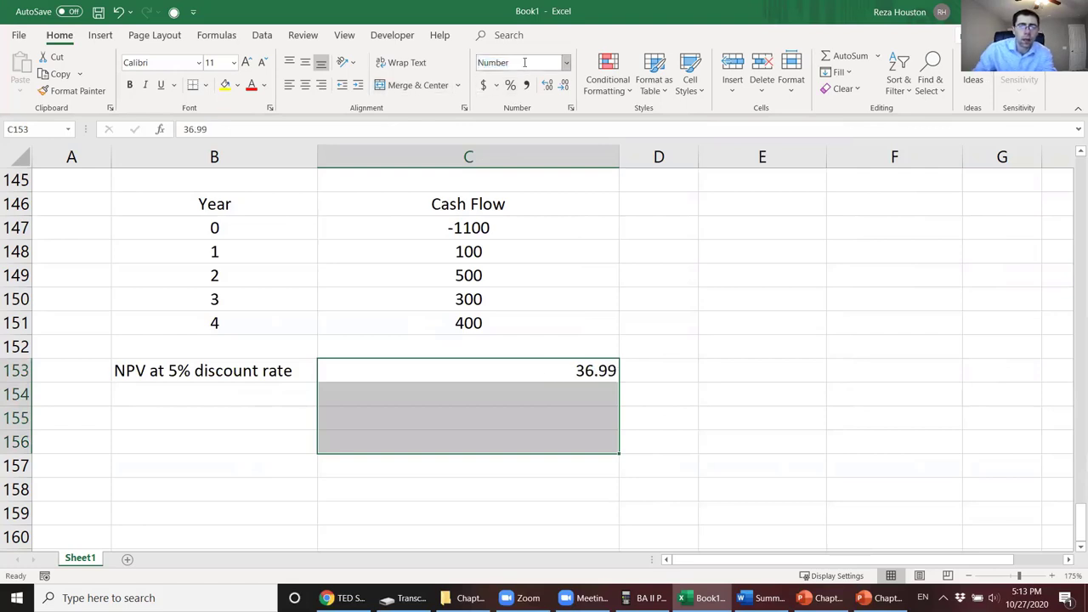
Step: Add the label "IRR" in B154 under the NPV row
{"action": "left_click", "coordinate": [646, 597]}
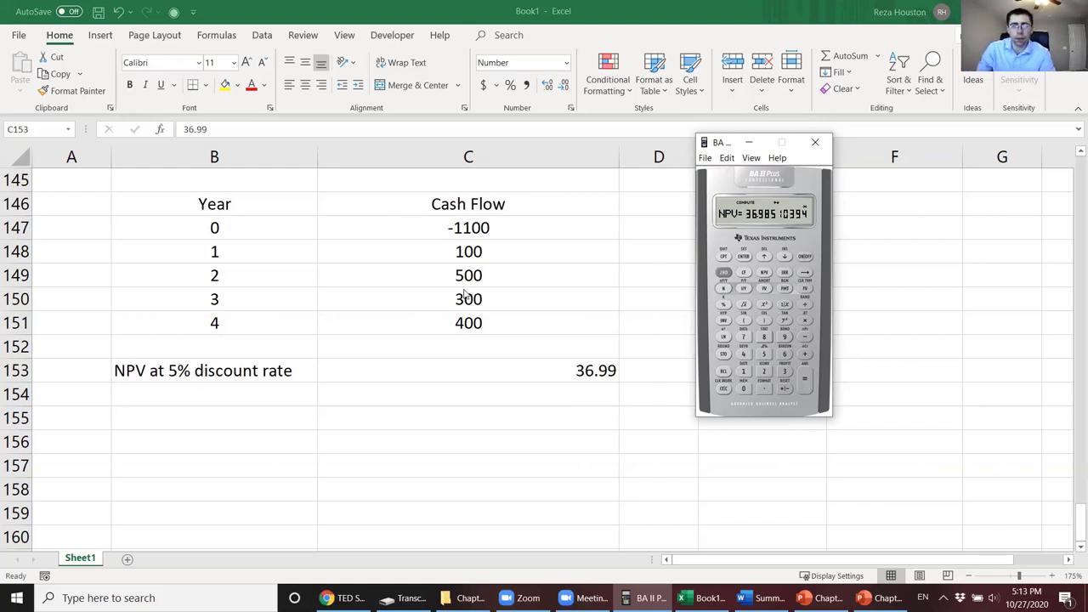
{"action": "left_click", "coordinate": [213, 389]}
{"action": "type", "text": "I"}
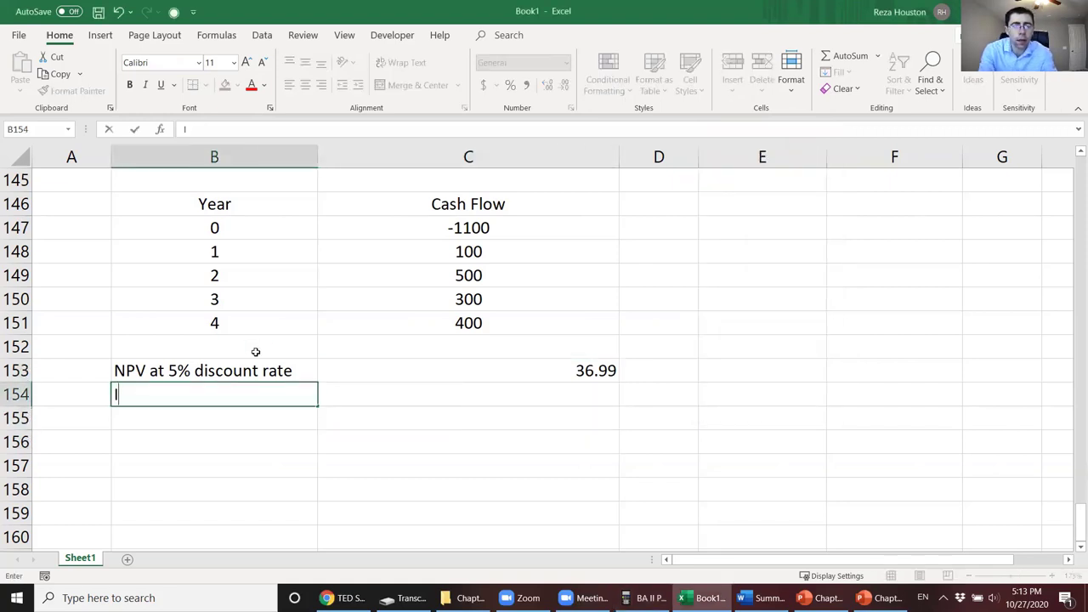
{"action": "type", "text": "RR"}
{"action": "key", "text": "Tab"}
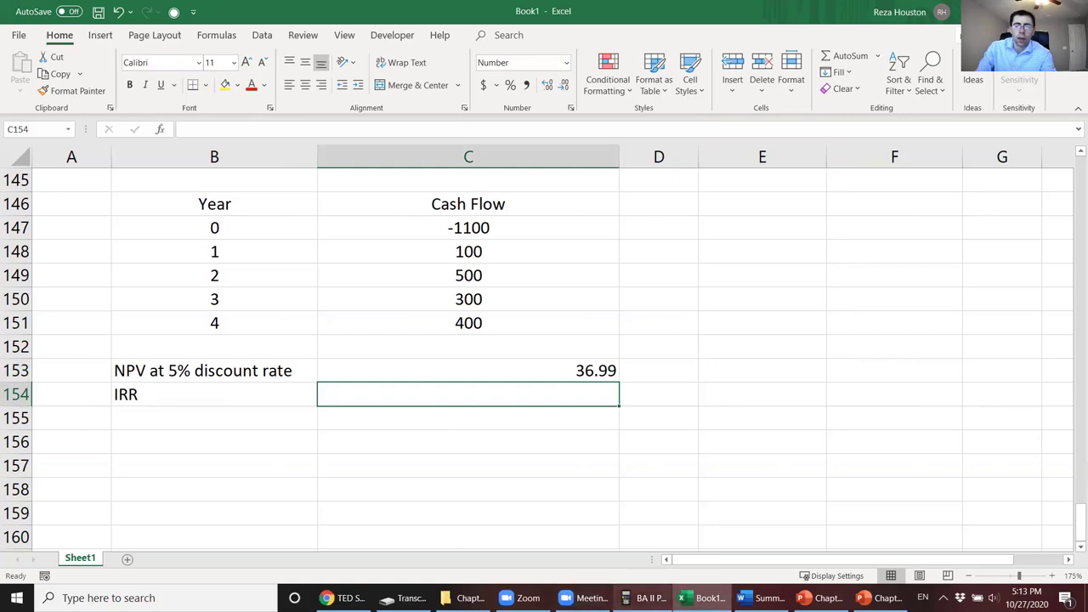
Step: Switch to the BA II Plus calculator and compute the IRR of the stored cash flows
{"action": "left_click", "coordinate": [646, 598]}
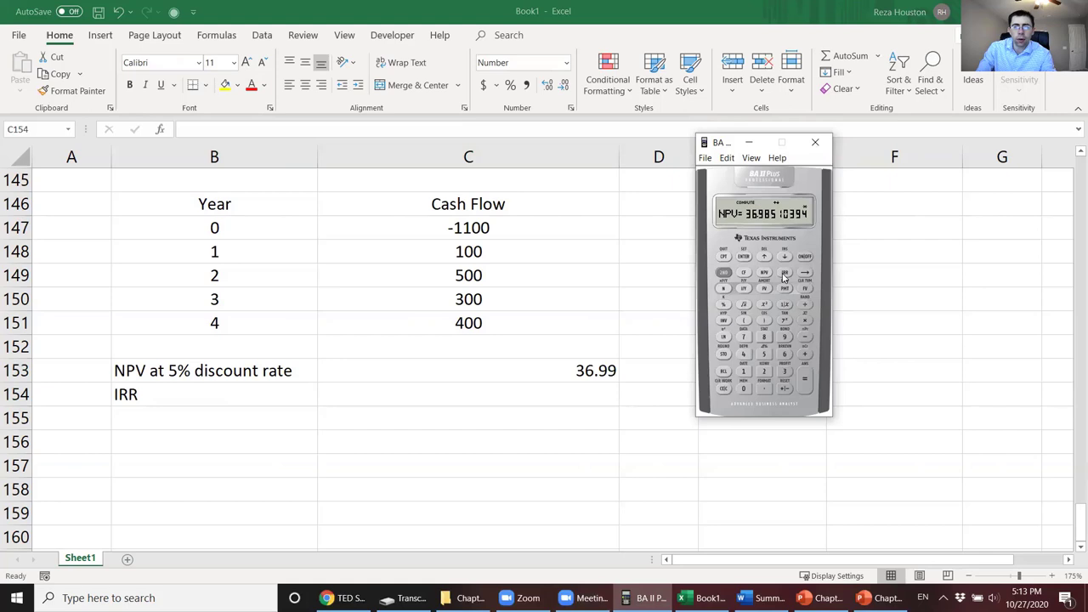
{"action": "left_click", "coordinate": [785, 273]}
{"action": "left_click", "coordinate": [723, 256]}
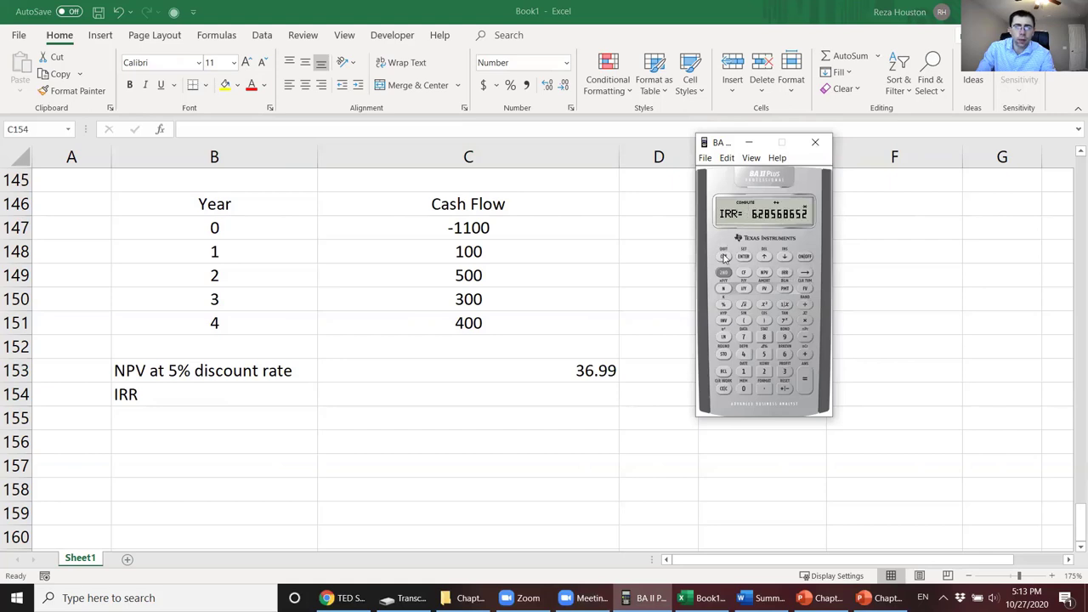
Step: Back in the Excel workbook, enter 6.29% as the IRR in C154 and format it as a percentage with two decimals
{"action": "left_click", "coordinate": [551, 398]}
{"action": "type", "text": "6.2"}
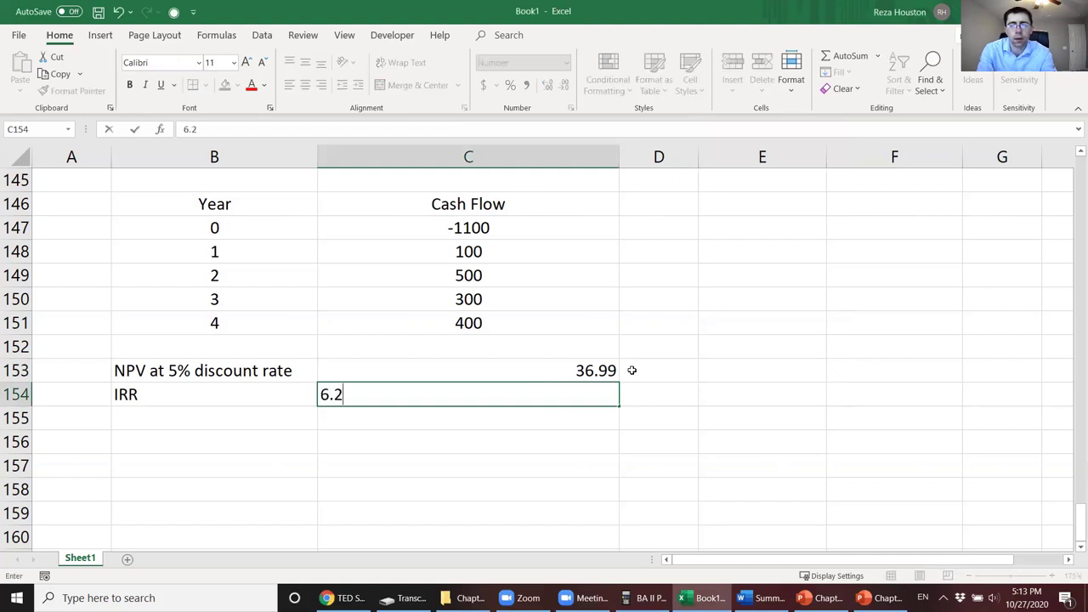
{"action": "type", "text": "9%"}
{"action": "key", "text": "Return"}
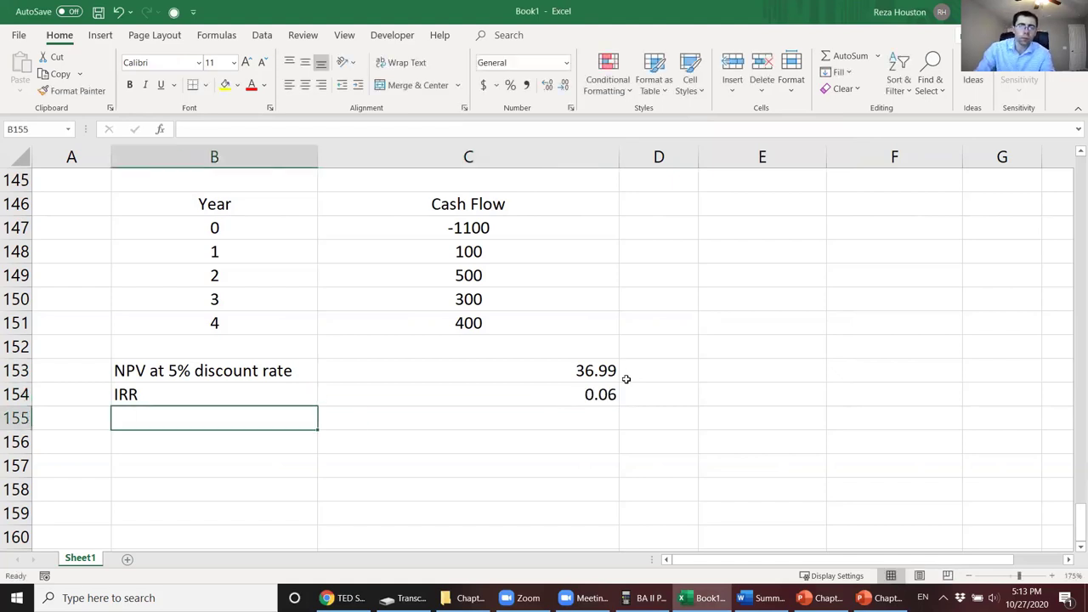
{"action": "left_click", "coordinate": [583, 391]}
{"action": "left_click", "coordinate": [510, 85]}
{"action": "left_click", "coordinate": [546, 85]}
{"action": "left_click", "coordinate": [546, 85]}
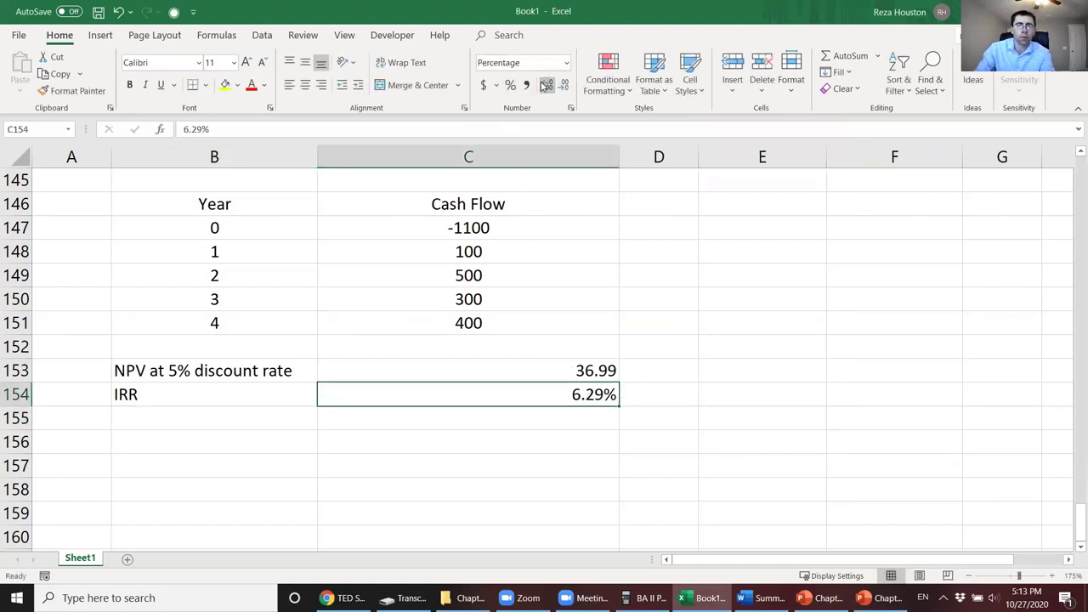
Step: Add the label "Payback period" in B155 under the IRR row
{"action": "left_click", "coordinate": [253, 418]}
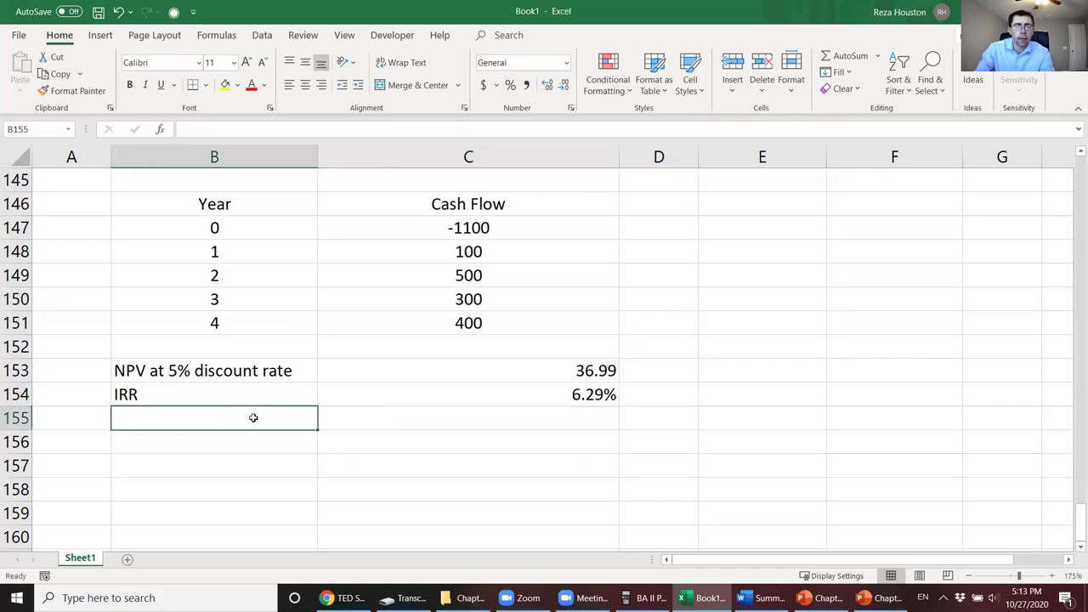
{"action": "type", "text": "Py"}
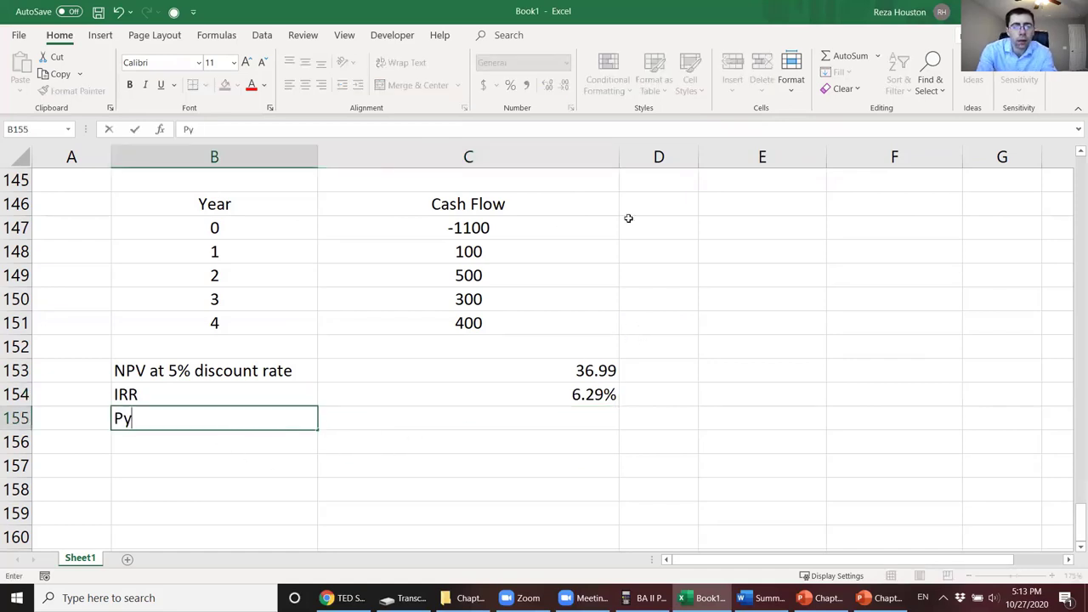
{"action": "type", "text": "ybakc"}
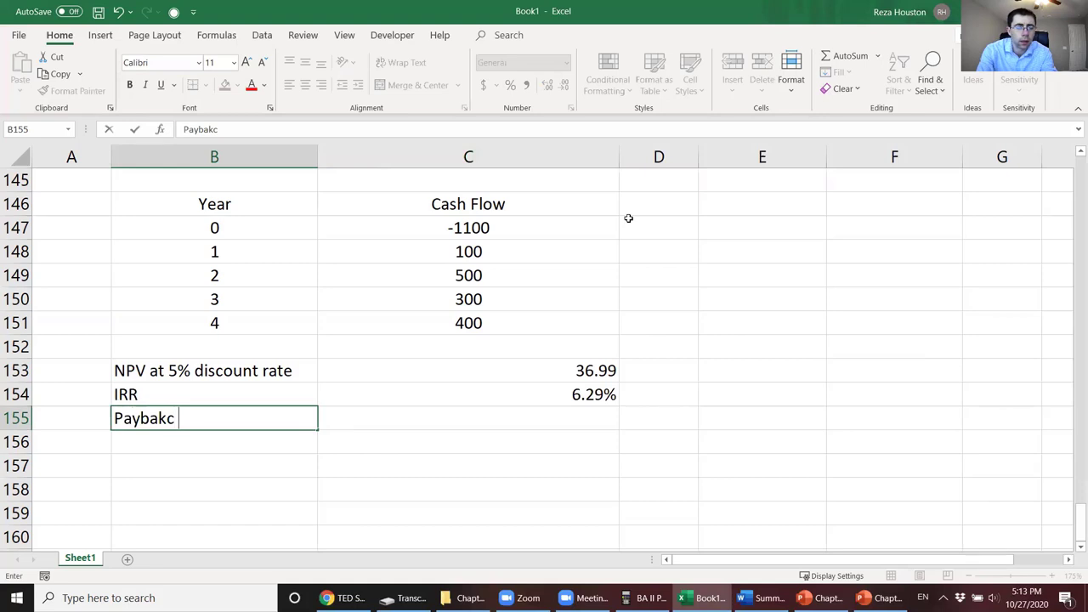
{"action": "key", "text": "BackSpace"}
{"action": "key", "text": "BackSpace"}
{"action": "type", "text": "ck period"}
{"action": "key", "text": "Tab"}
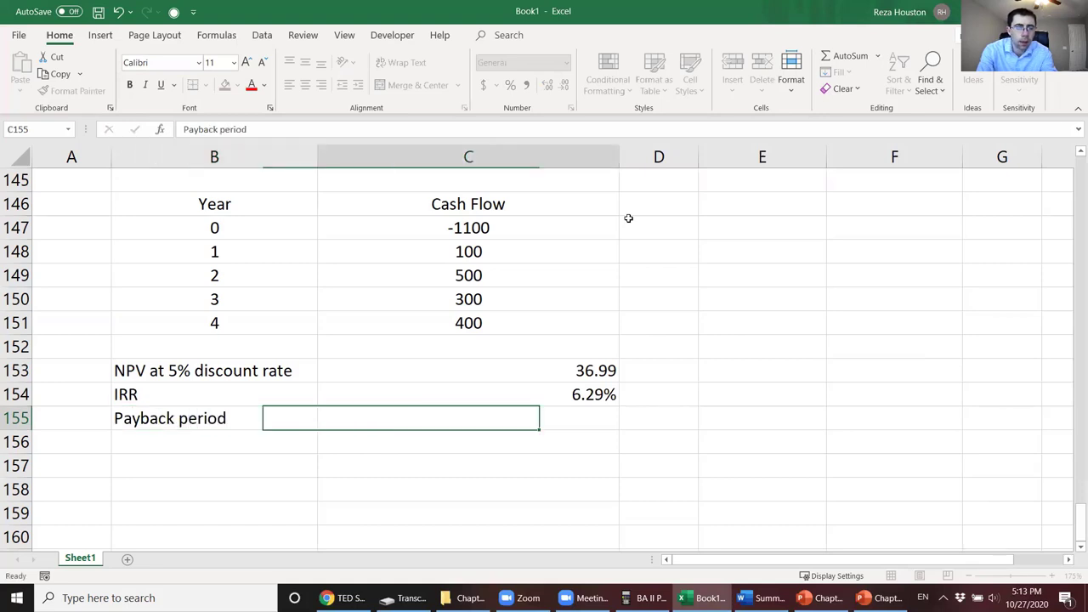
Step: Add a "Cumulative CF" heading in D146 beside Cash Flow and widen column D to fit it
{"action": "left_click", "coordinate": [670, 208]}
{"action": "type", "text": "Cumula"}
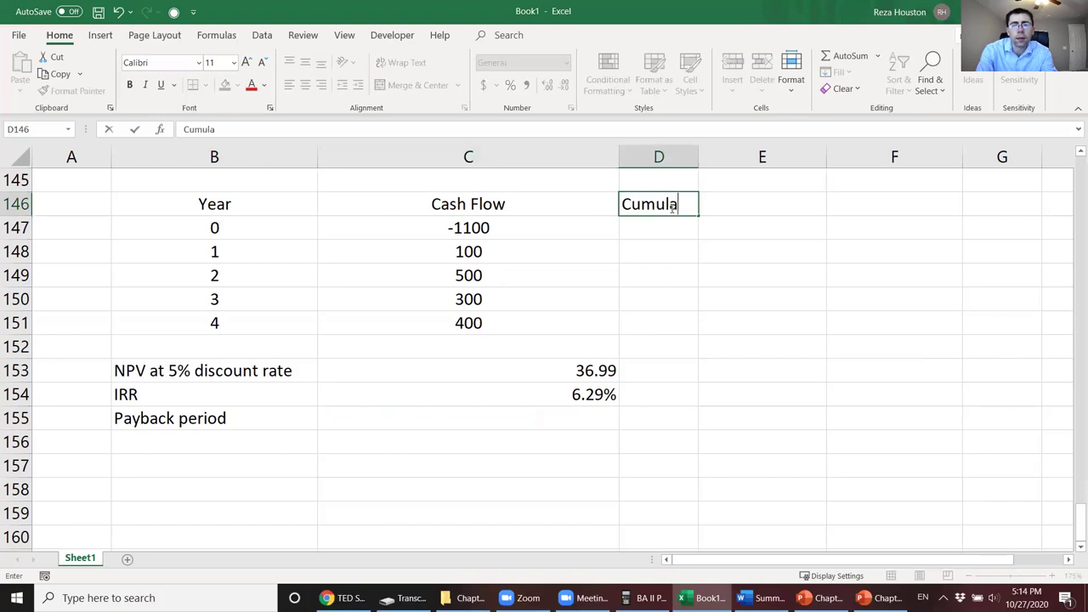
{"action": "type", "text": "tive c"}
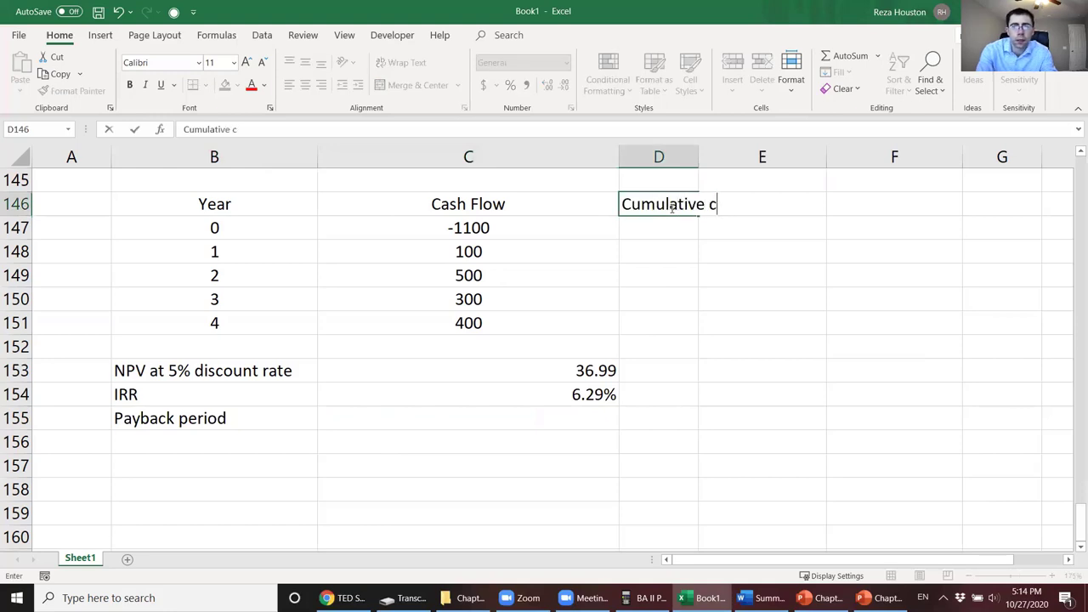
{"action": "key", "text": "BackSpace"}
{"action": "type", "text": "CF"}
{"action": "key", "text": "Return"}
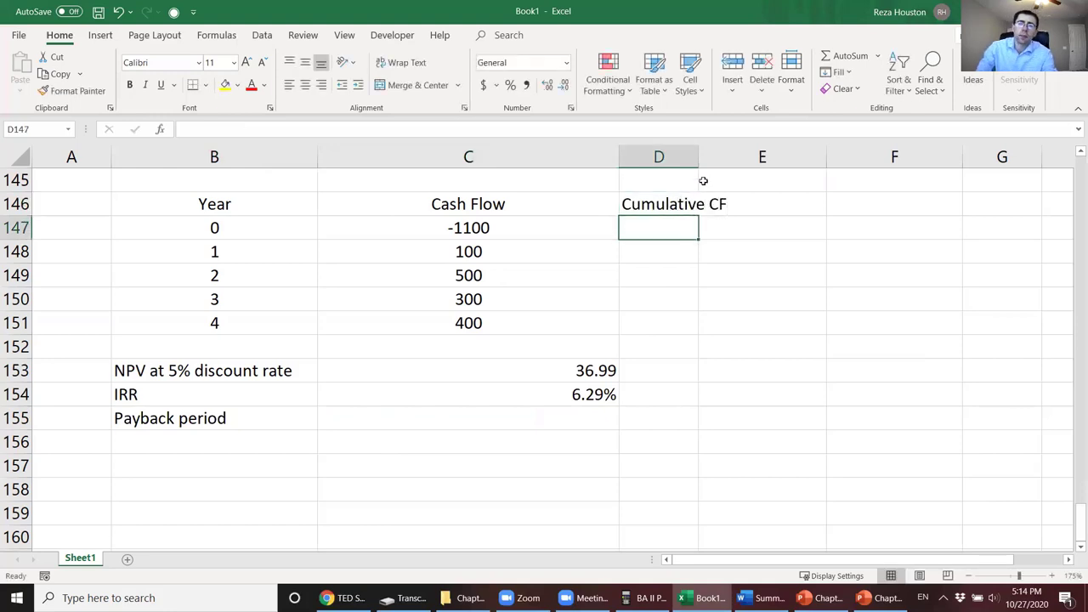
{"action": "double_click", "coordinate": [698, 159]}
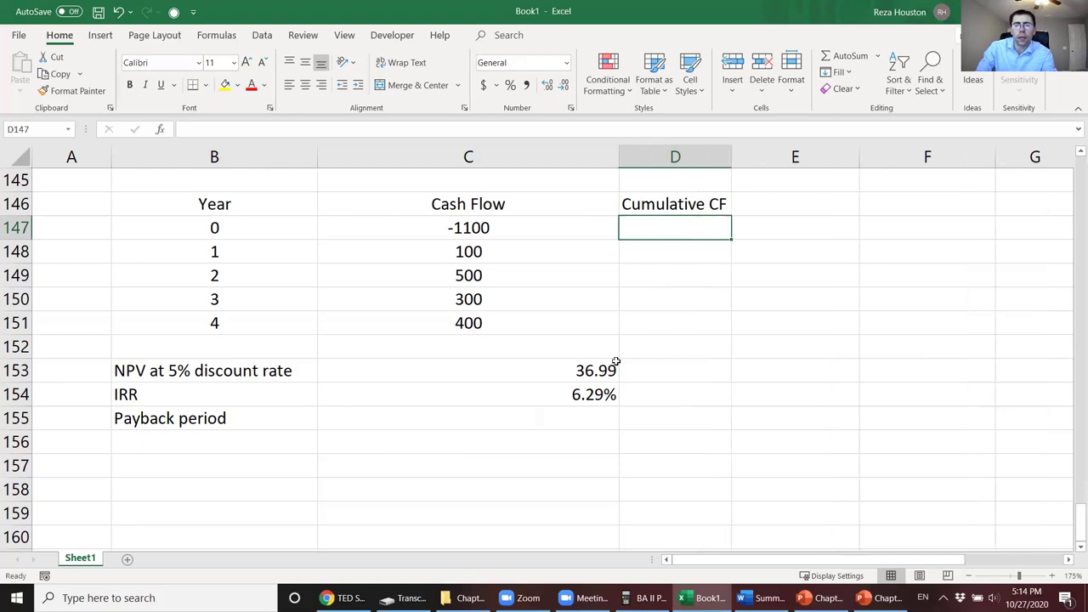
Step: Calculate the year 1 cumulative cash flow in D148 with =C147+C148
{"action": "left_click", "coordinate": [549, 418]}
{"action": "left_click", "coordinate": [470, 232]}
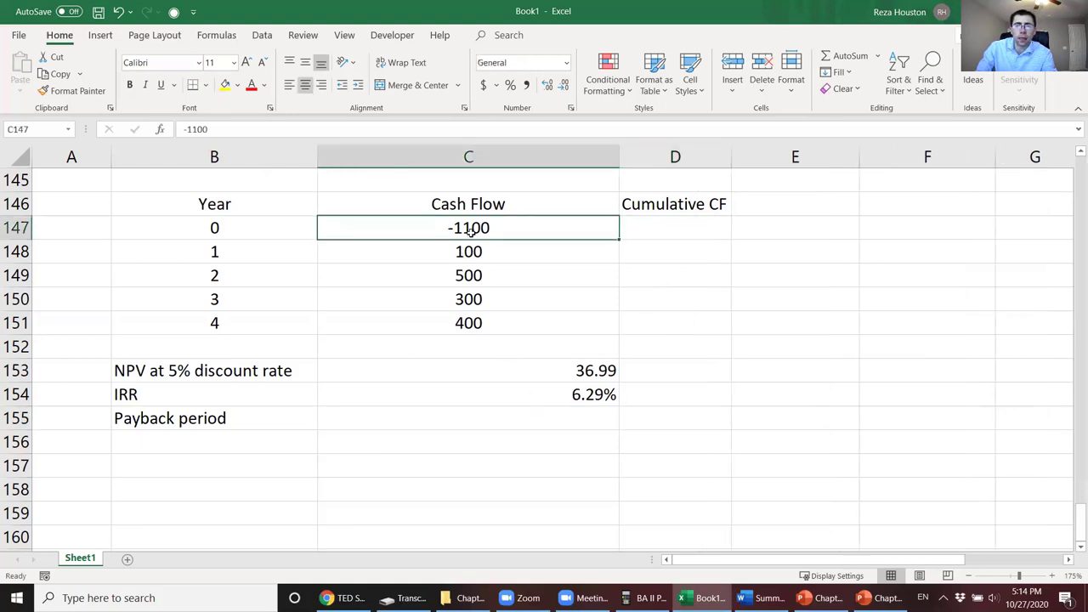
{"action": "left_click", "coordinate": [636, 248]}
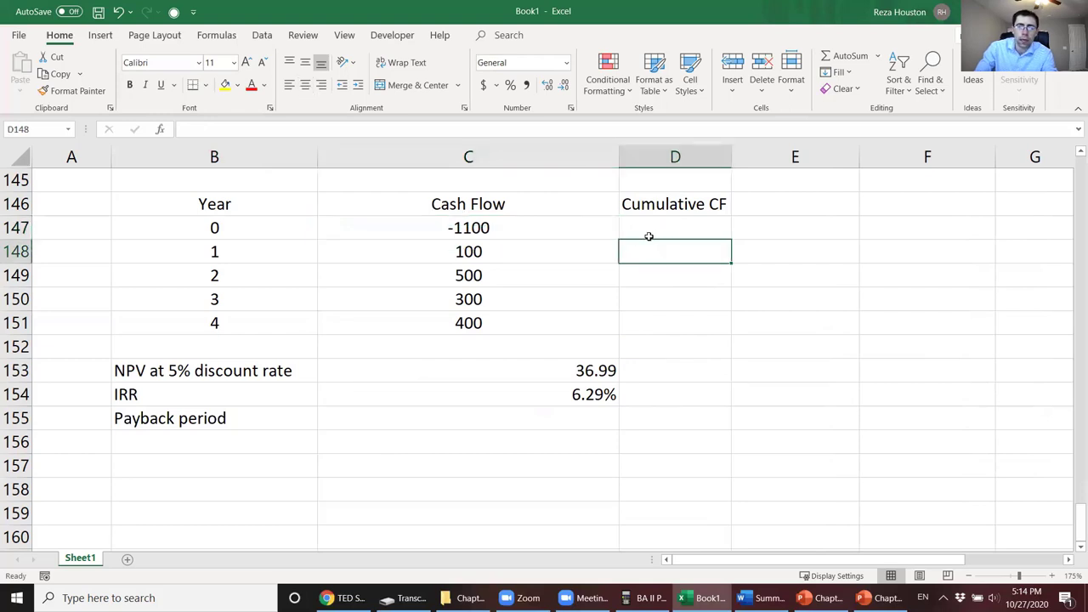
{"action": "type", "text": "="}
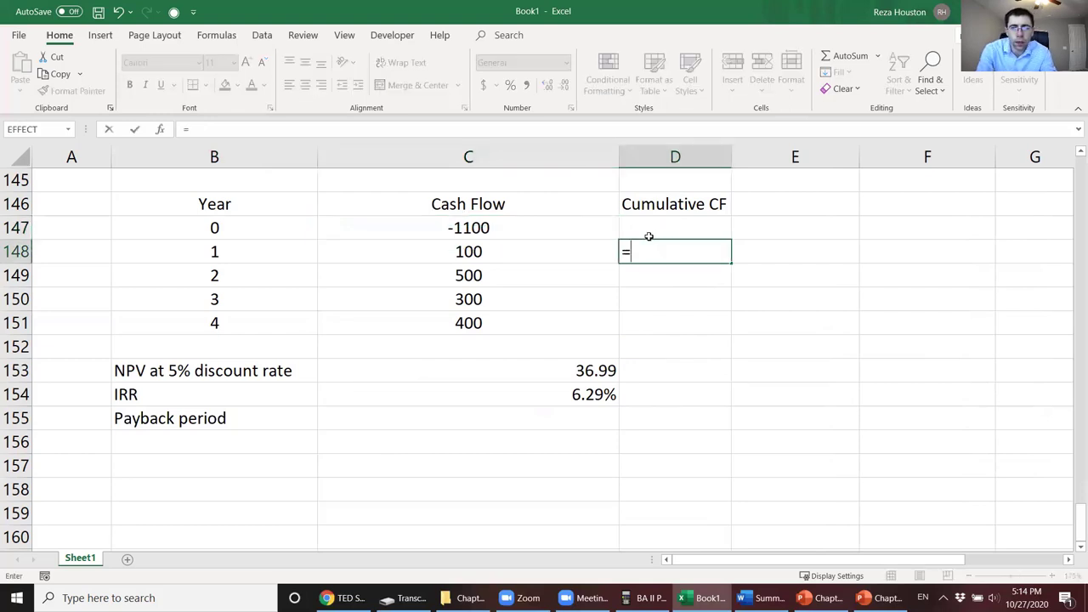
{"action": "left_click", "coordinate": [535, 229]}
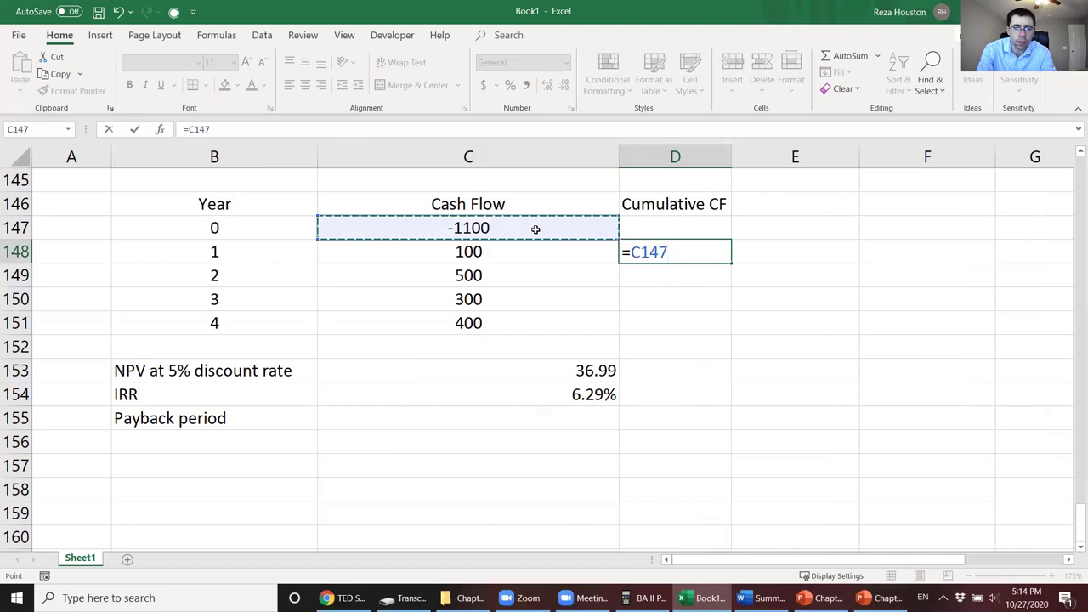
{"action": "type", "text": "+"}
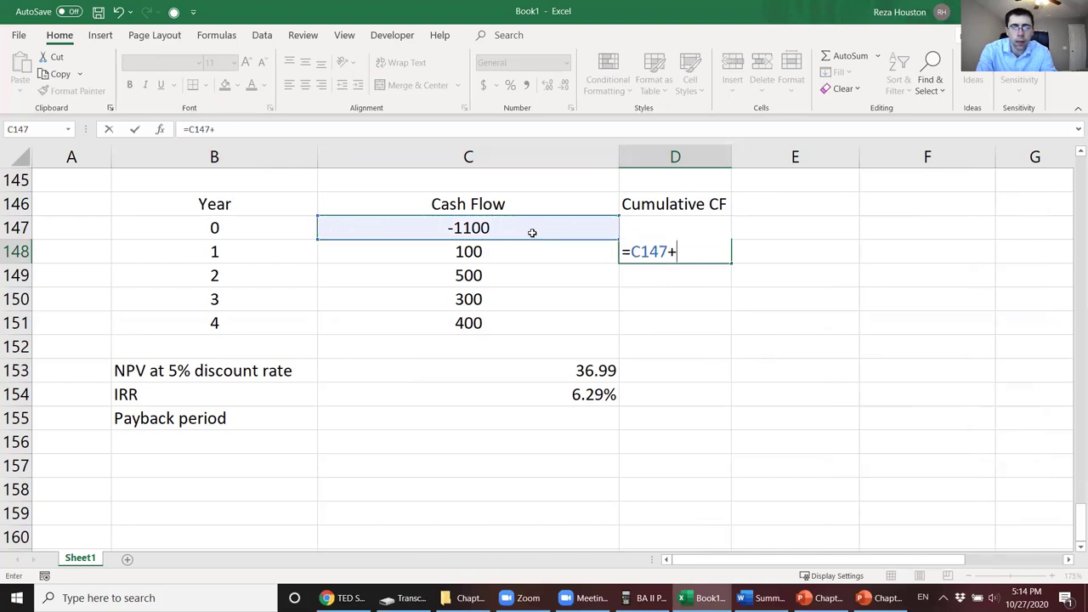
{"action": "left_click", "coordinate": [469, 251]}
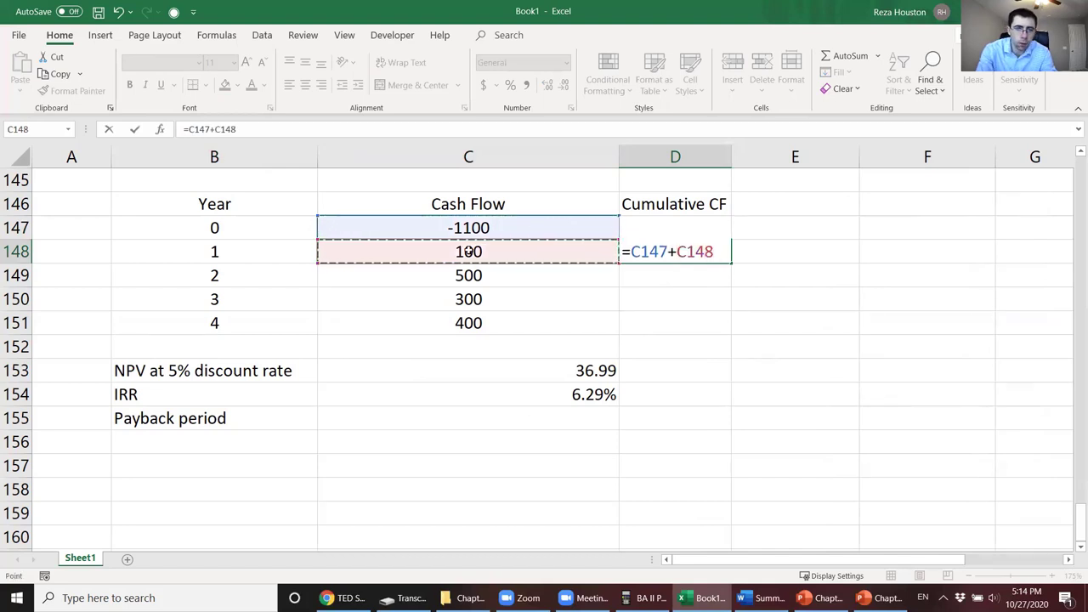
{"action": "key", "text": "Return"}
{"action": "left_click", "coordinate": [658, 253]}
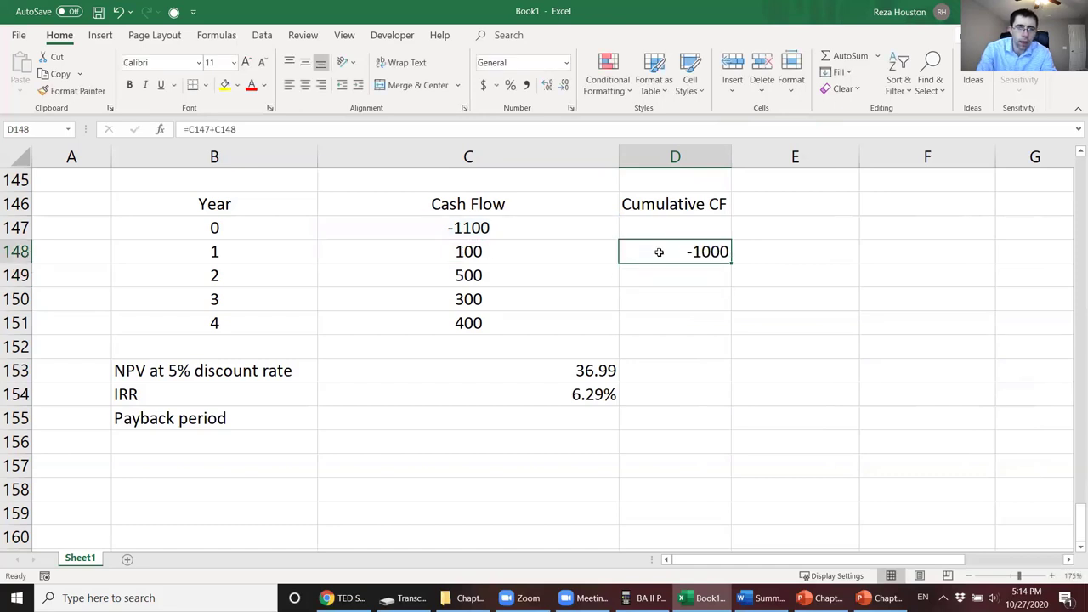
Step: Calculate the year 2 cumulative cash flow in D149 with =D148+C149
{"action": "left_click", "coordinate": [661, 274]}
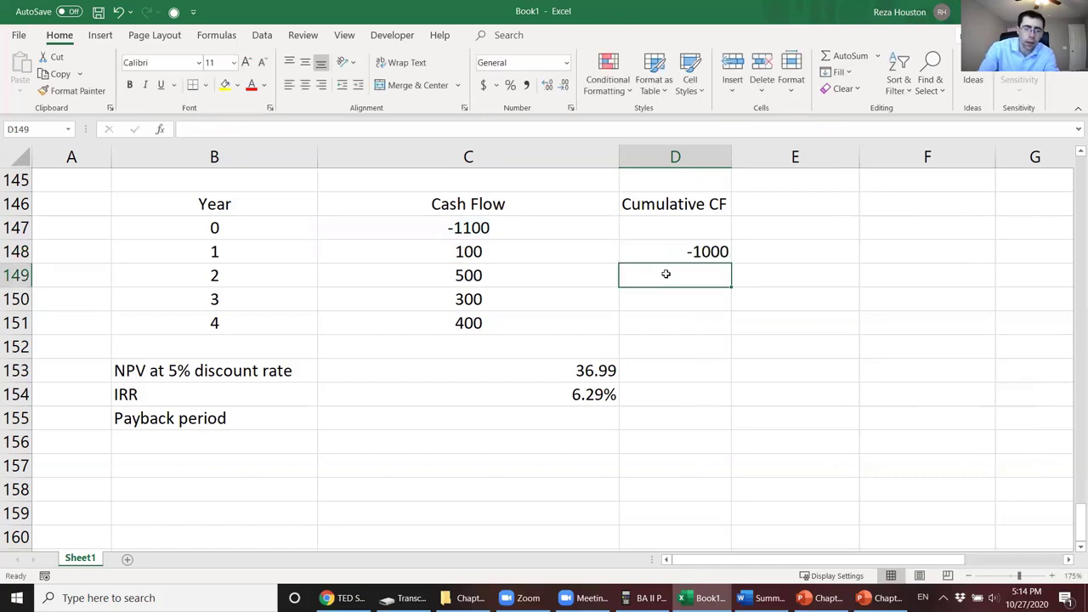
{"action": "type", "text": "="}
{"action": "key", "text": "Up"}
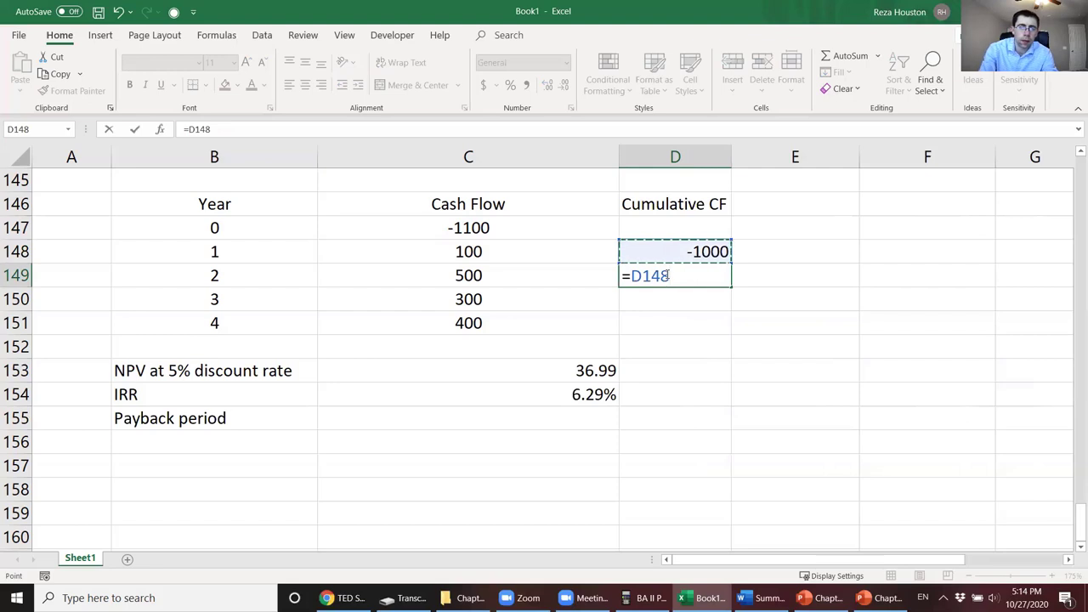
{"action": "type", "text": "+"}
{"action": "key", "text": "Left"}
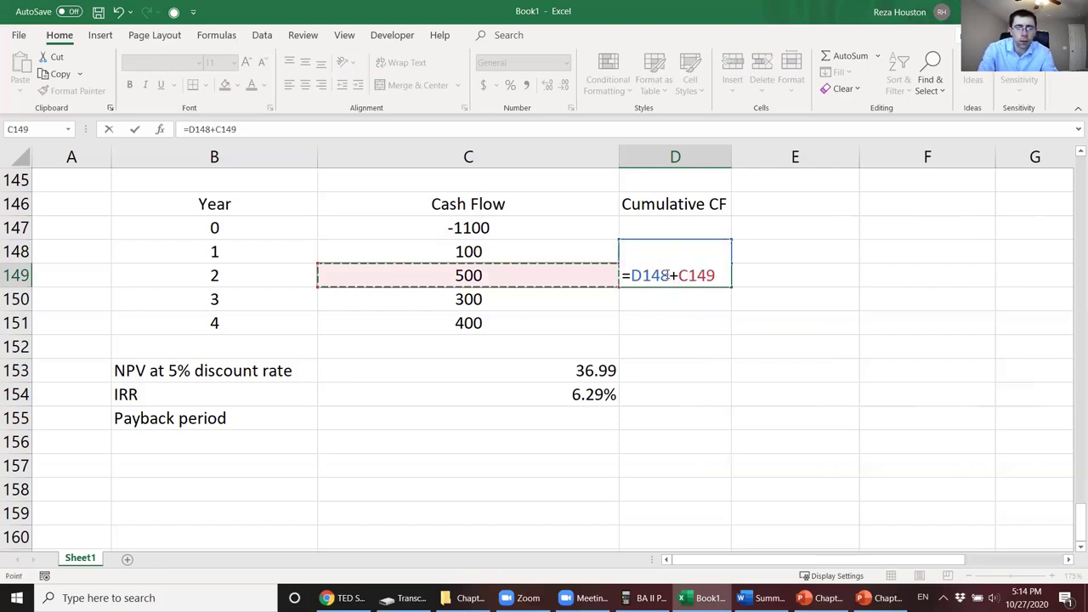
{"action": "key", "text": "Return"}
{"action": "left_click", "coordinate": [675, 269]}
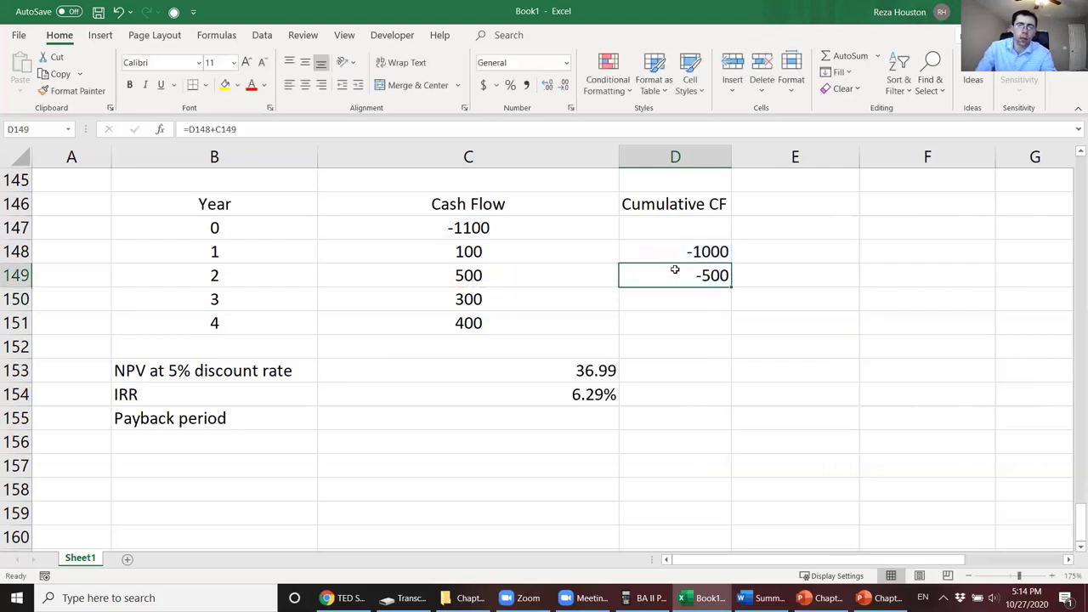
Step: Calculate the year 3 cumulative cash flow in D150 with =D149+C150
{"action": "left_click", "coordinate": [668, 308]}
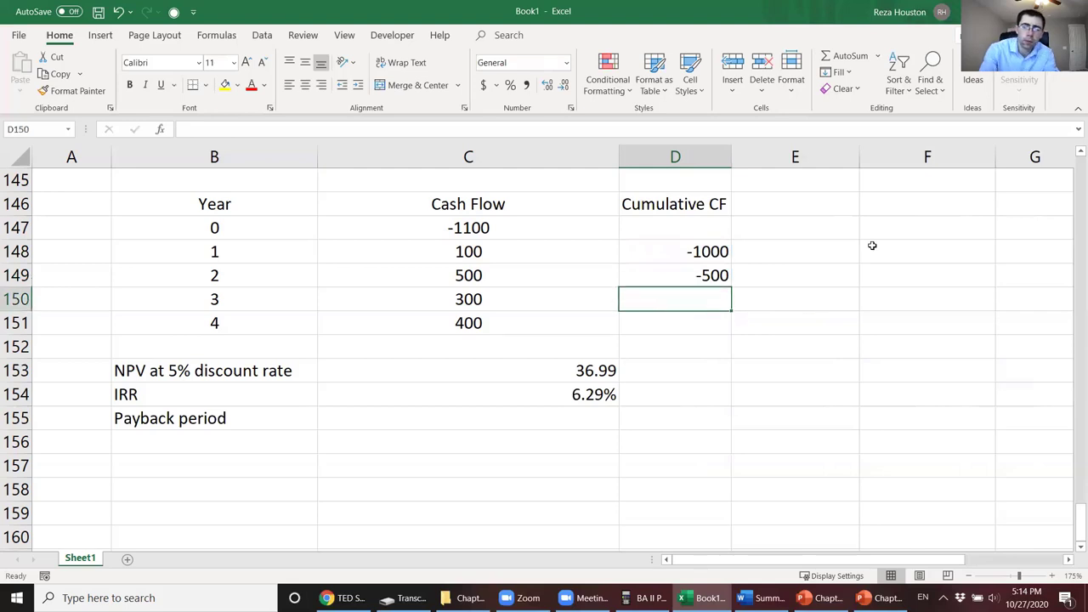
{"action": "type", "text": "="}
{"action": "left_click", "coordinate": [666, 276]}
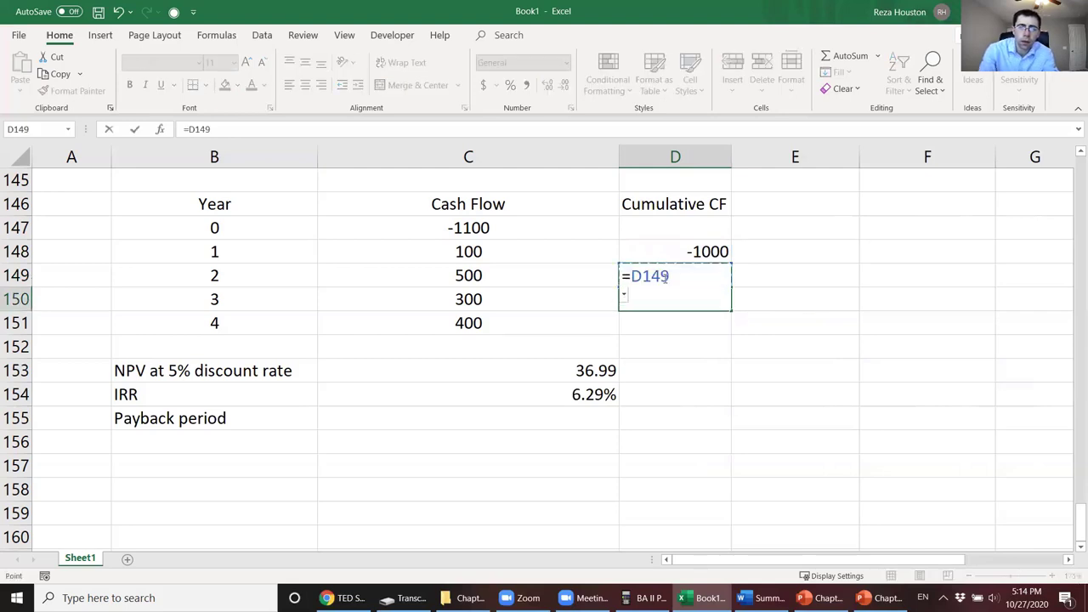
{"action": "type", "text": "+"}
{"action": "left_click", "coordinate": [539, 293]}
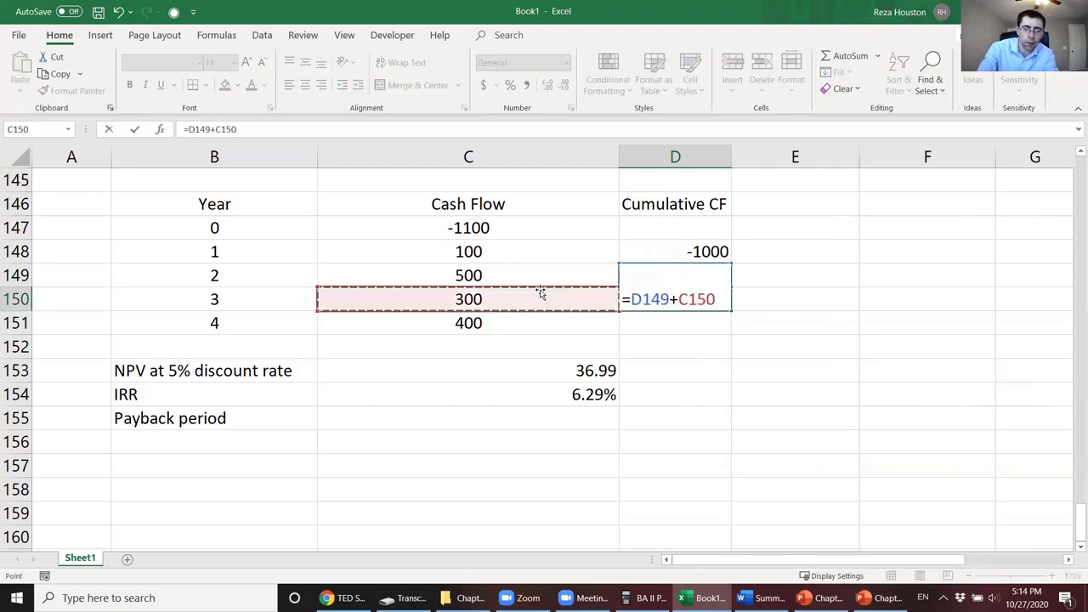
{"action": "key", "text": "Return"}
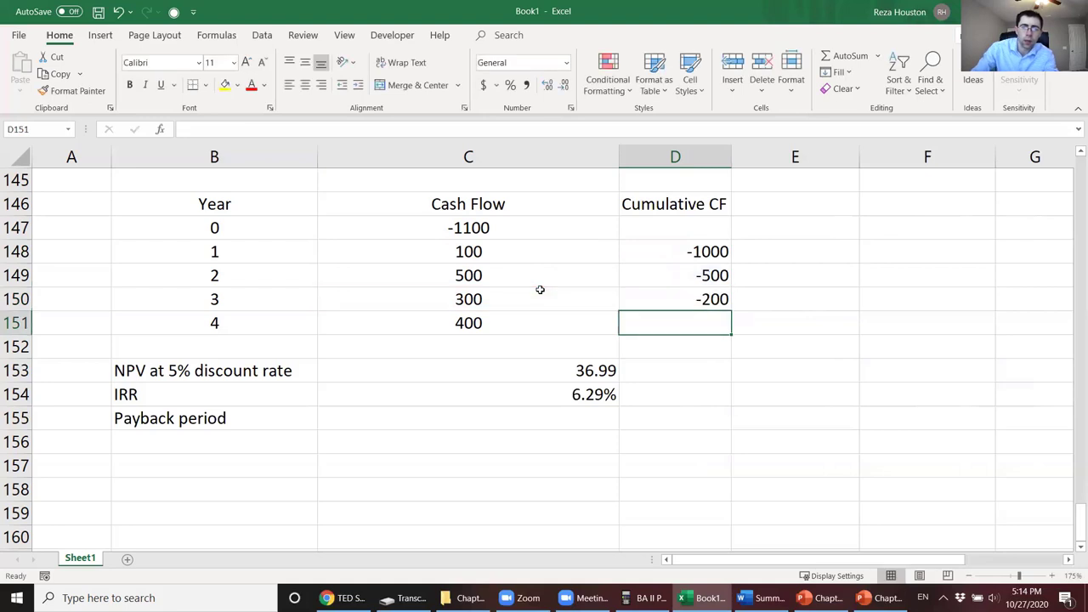
Step: Compute the fraction of year 4 needed to recover the remaining cost in D151 with =200/400
{"action": "left_click", "coordinate": [651, 294]}
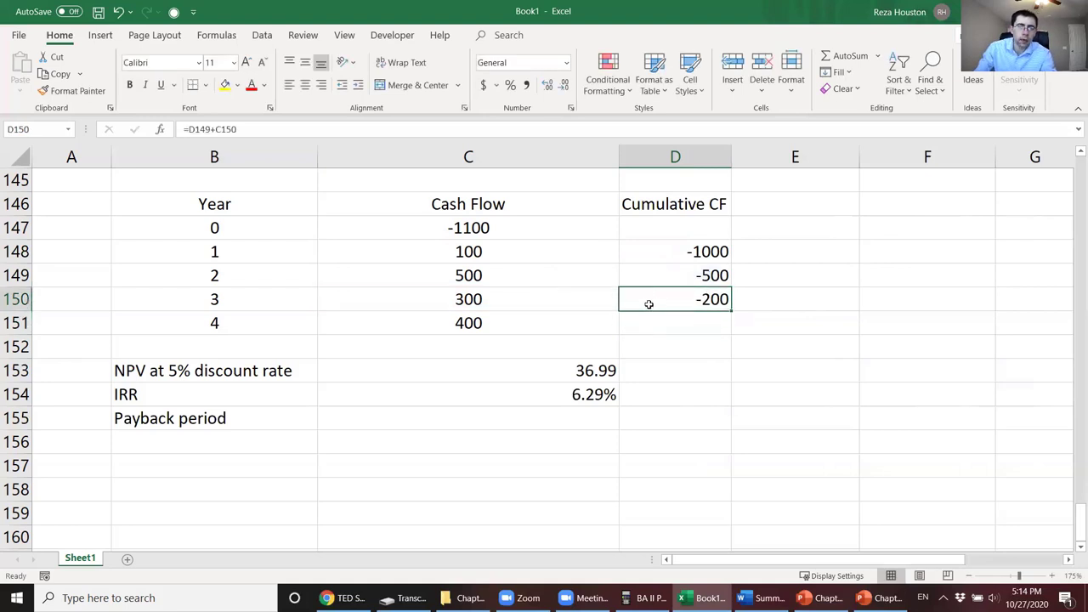
{"action": "left_click", "coordinate": [577, 337]}
{"action": "left_click", "coordinate": [580, 324]}
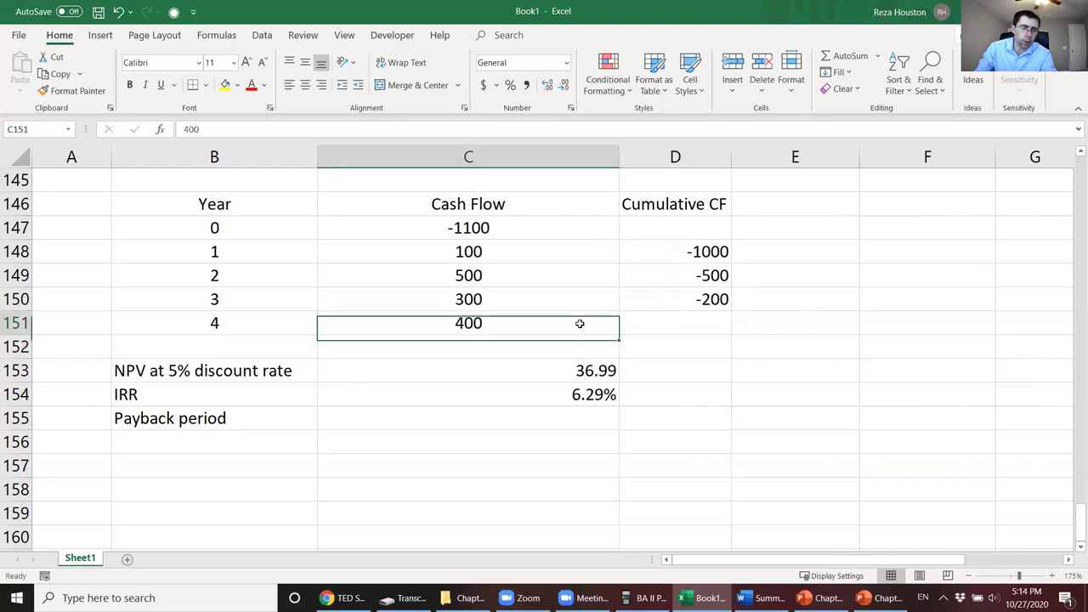
{"action": "left_click", "coordinate": [663, 300]}
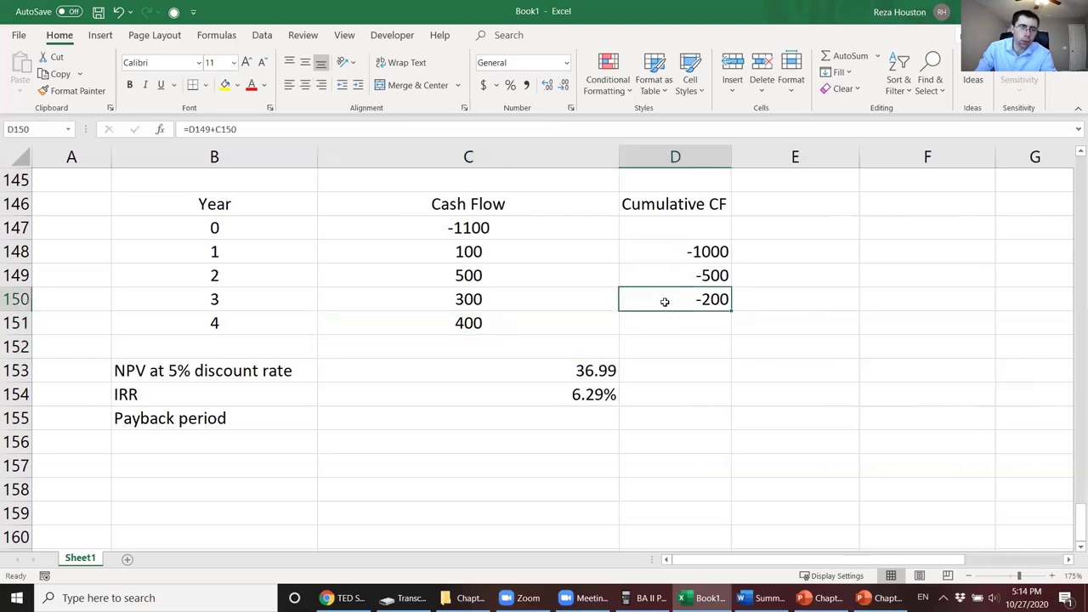
{"action": "left_click", "coordinate": [664, 322]}
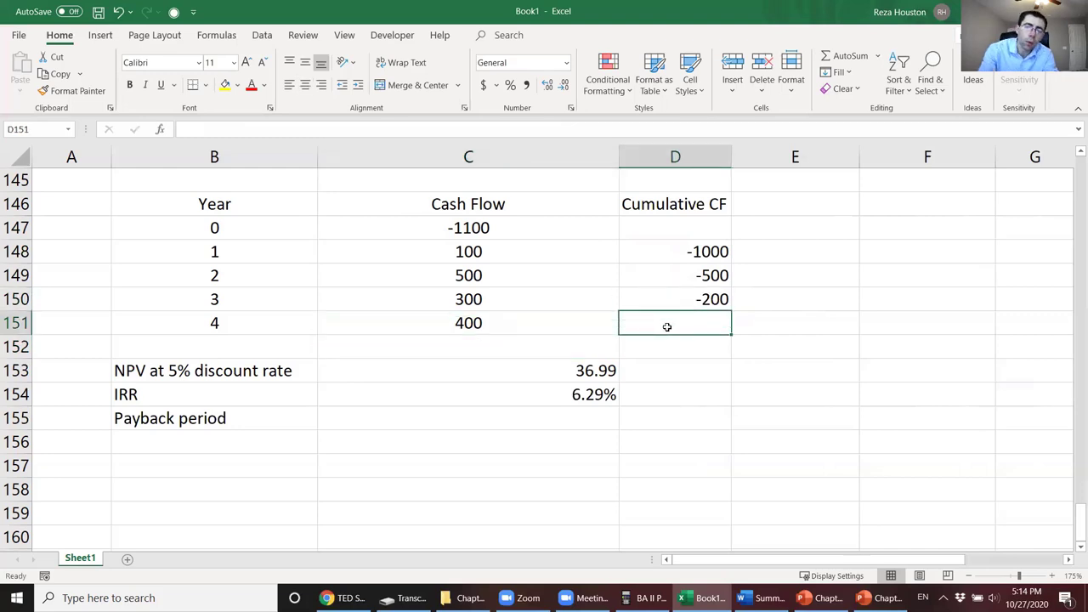
{"action": "type", "text": "="}
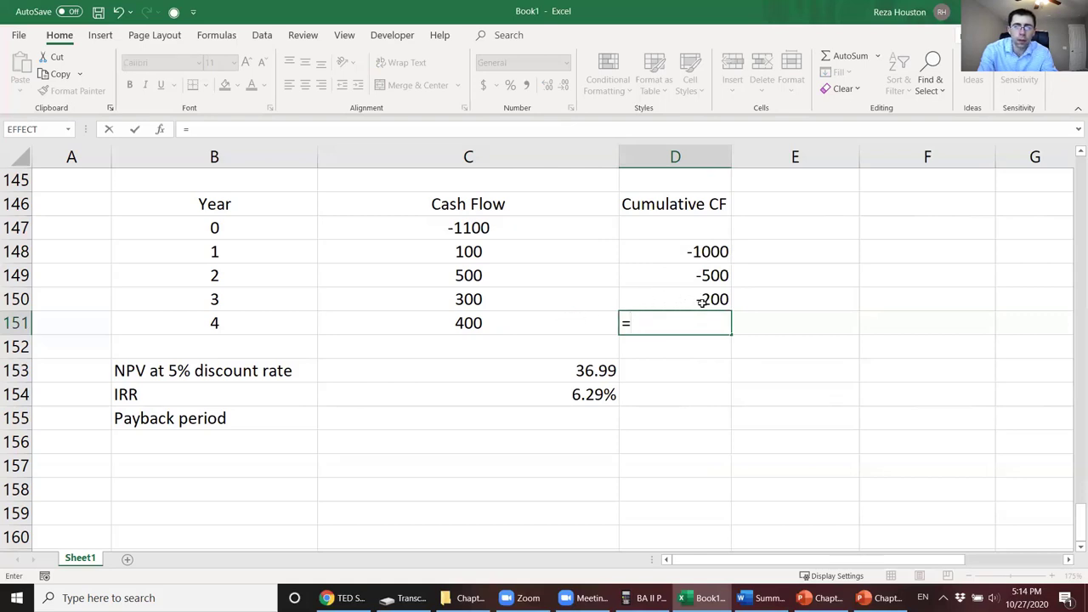
{"action": "type", "text": "200"}
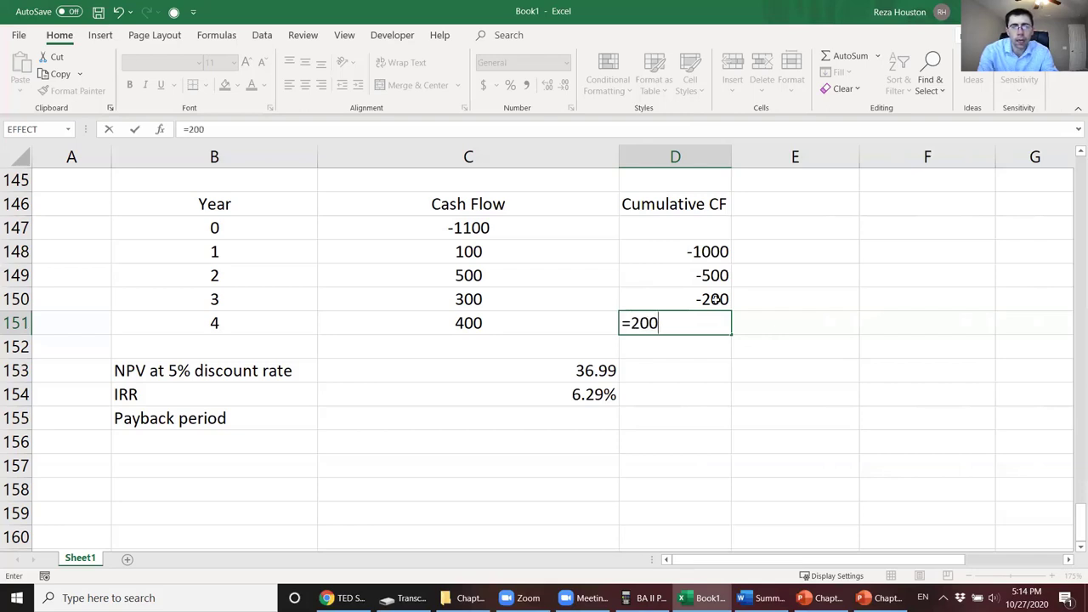
{"action": "type", "text": "/"}
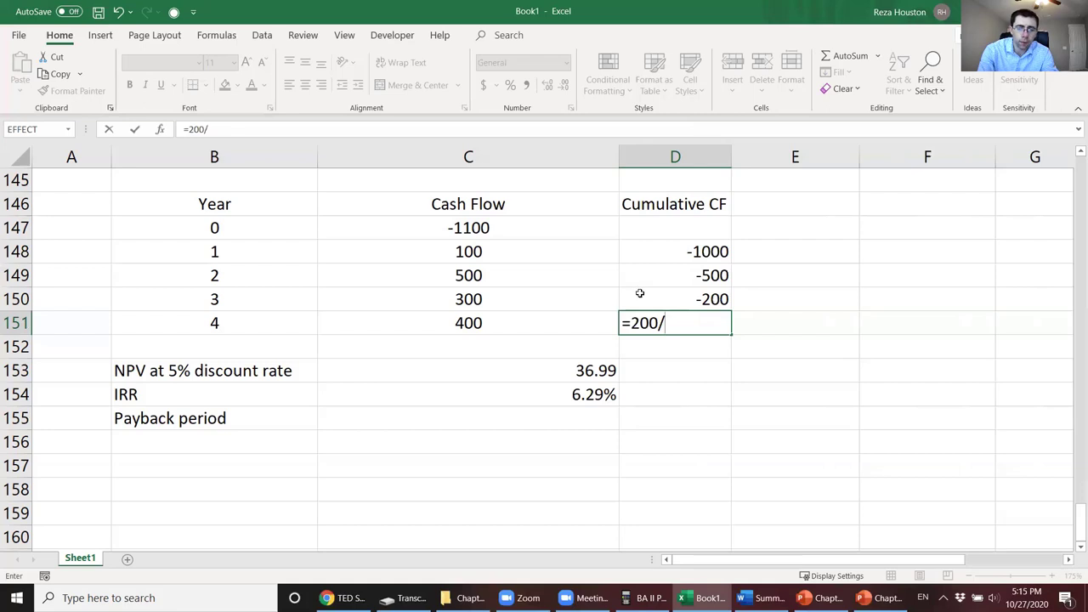
{"action": "type", "text": "400"}
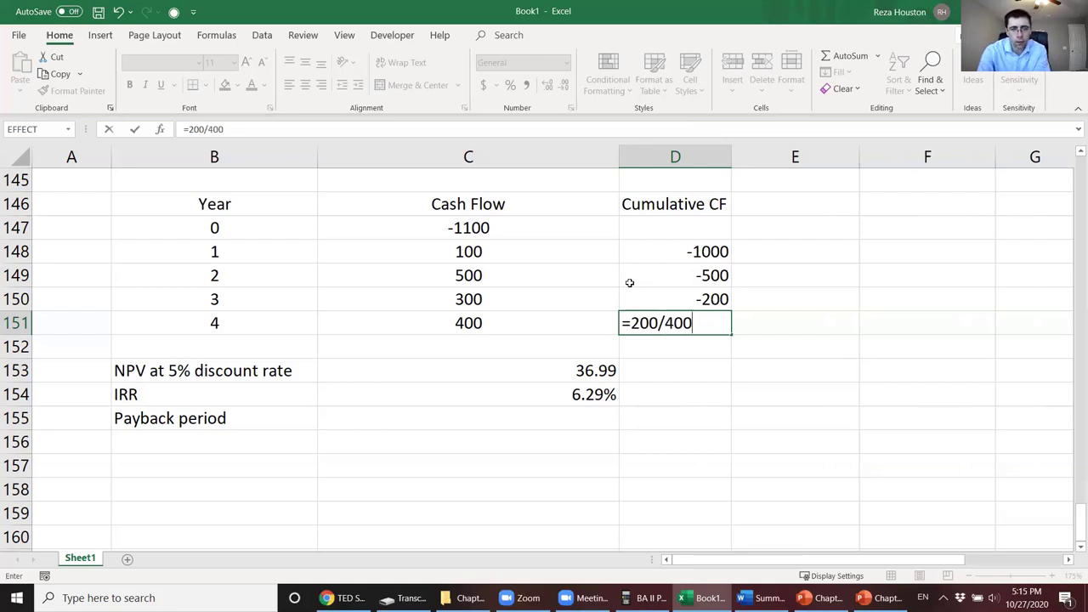
{"action": "key", "text": "Return"}
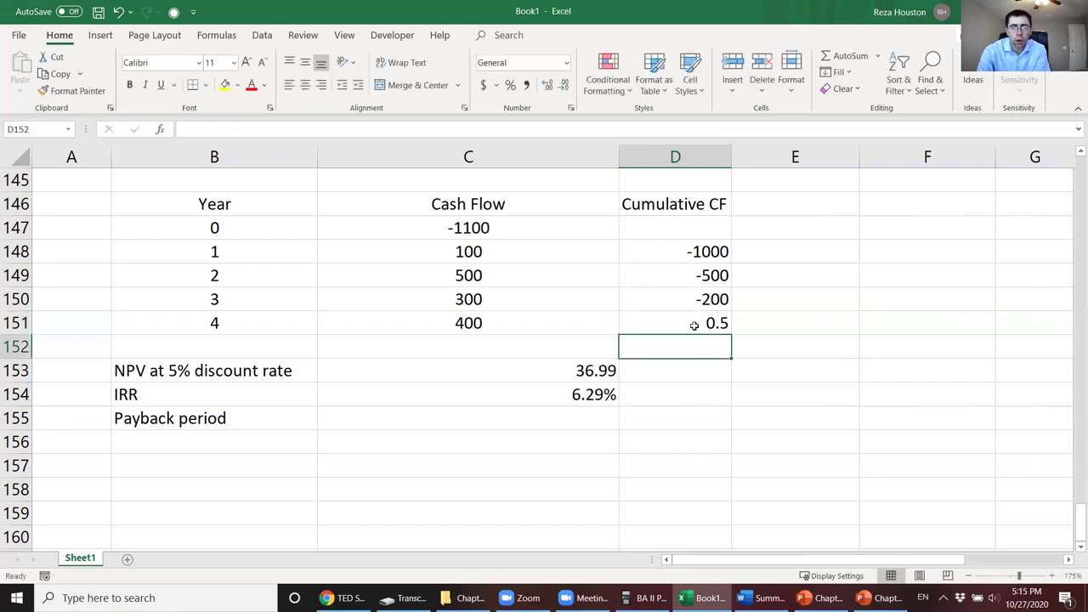
Step: Go through the cumulative cash flows in column D and enter "3.5 years" as the payback period in C155
{"action": "left_click", "coordinate": [574, 418]}
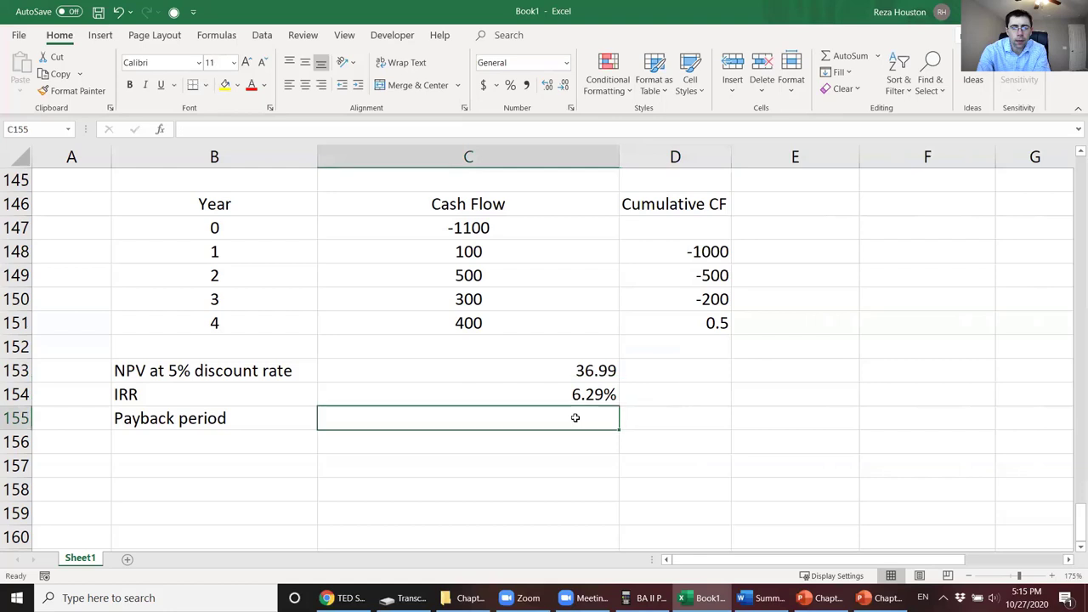
{"action": "left_click", "coordinate": [670, 252]}
{"action": "left_click", "coordinate": [667, 278]}
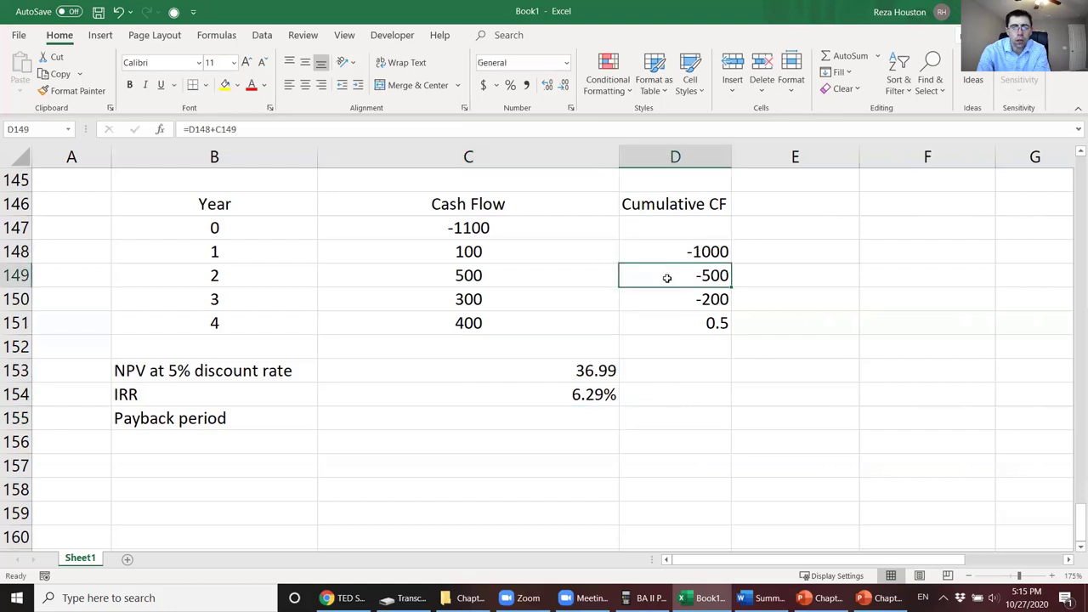
{"action": "left_click", "coordinate": [667, 297]}
{"action": "left_click", "coordinate": [663, 330]}
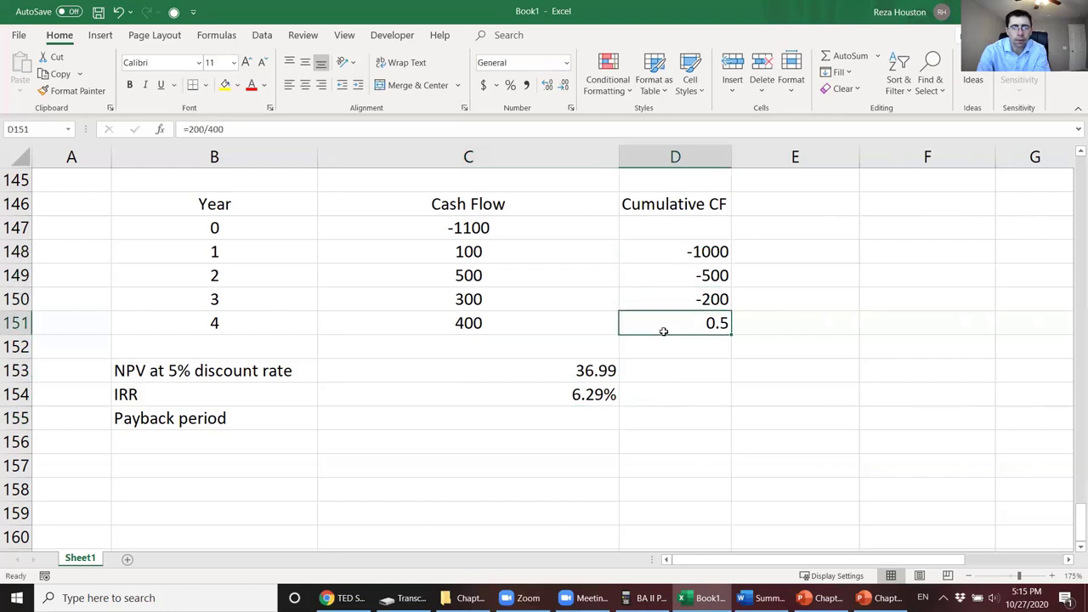
{"action": "left_click", "coordinate": [583, 421]}
{"action": "type", "text": "3.5"}
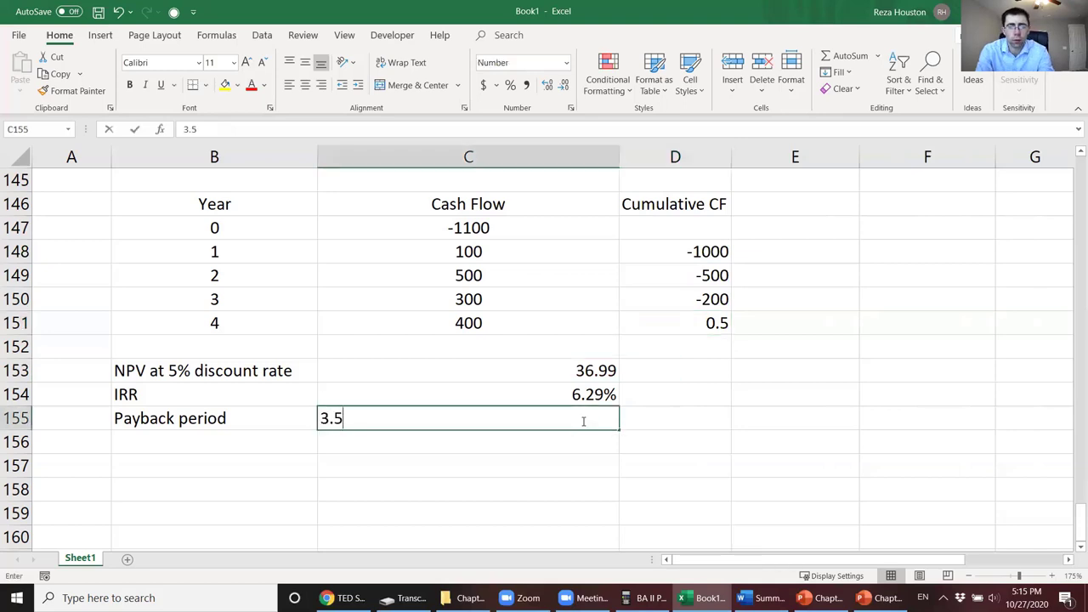
{"action": "type", "text": " years"}
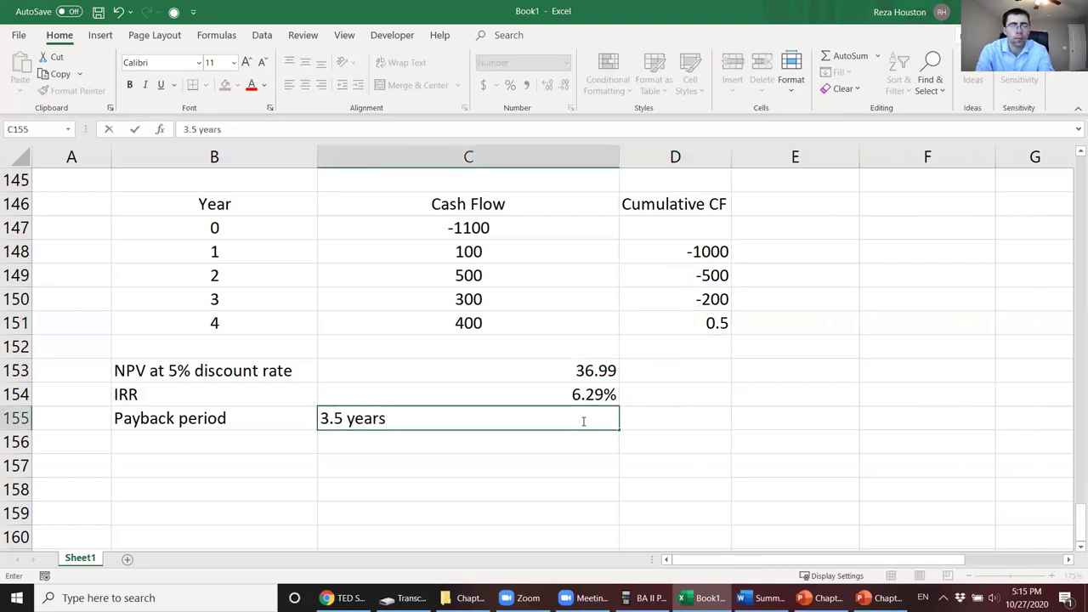
{"action": "key", "text": "Return"}
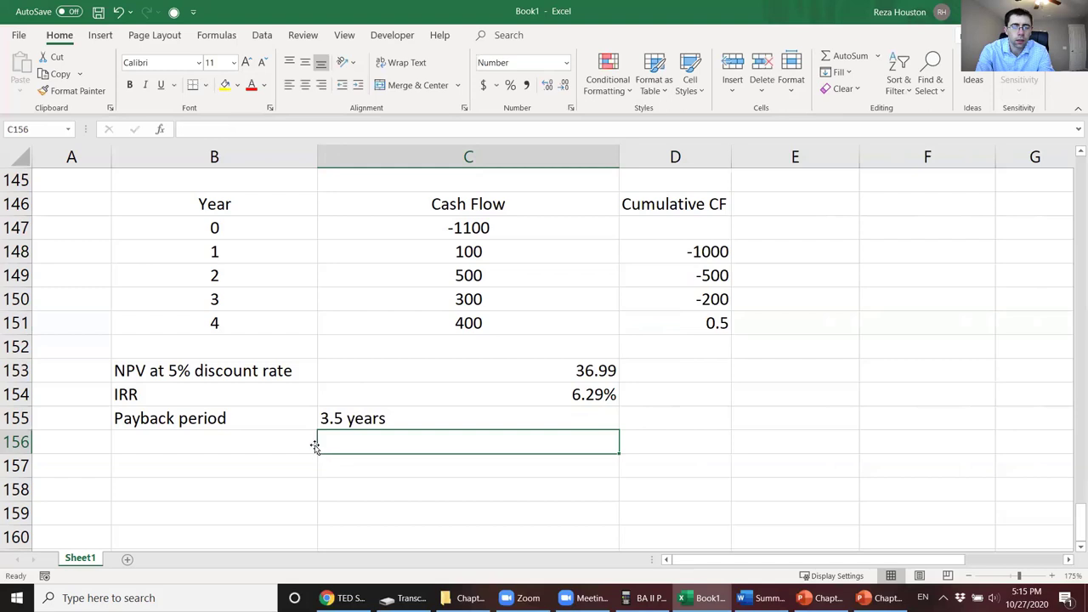
Step: Add the label "Discounted Payback period" in B156 under the payback period row
{"action": "left_click", "coordinate": [286, 443]}
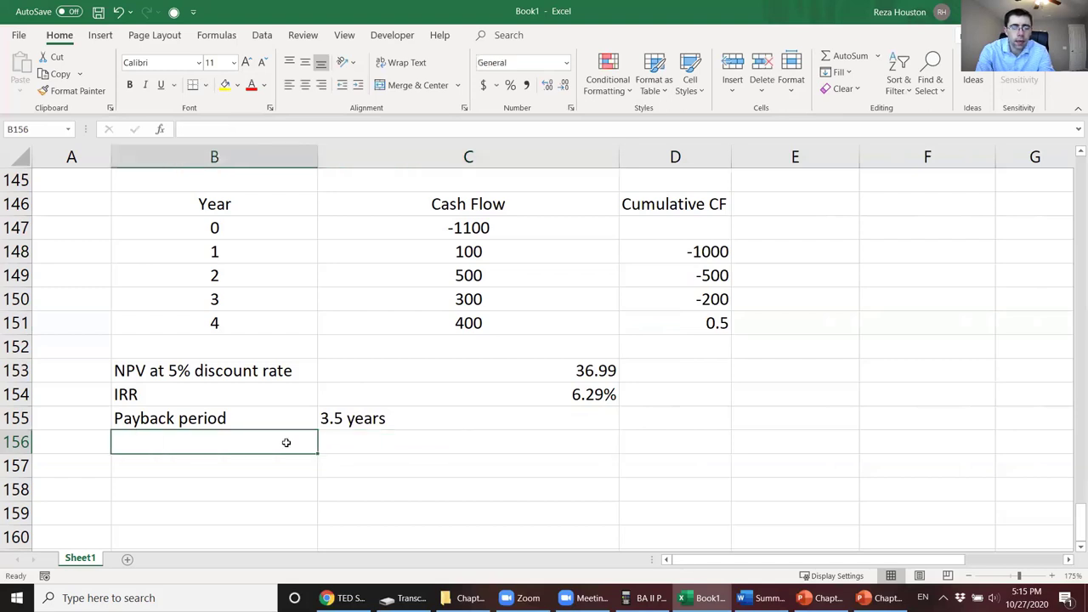
{"action": "type", "text": "D"}
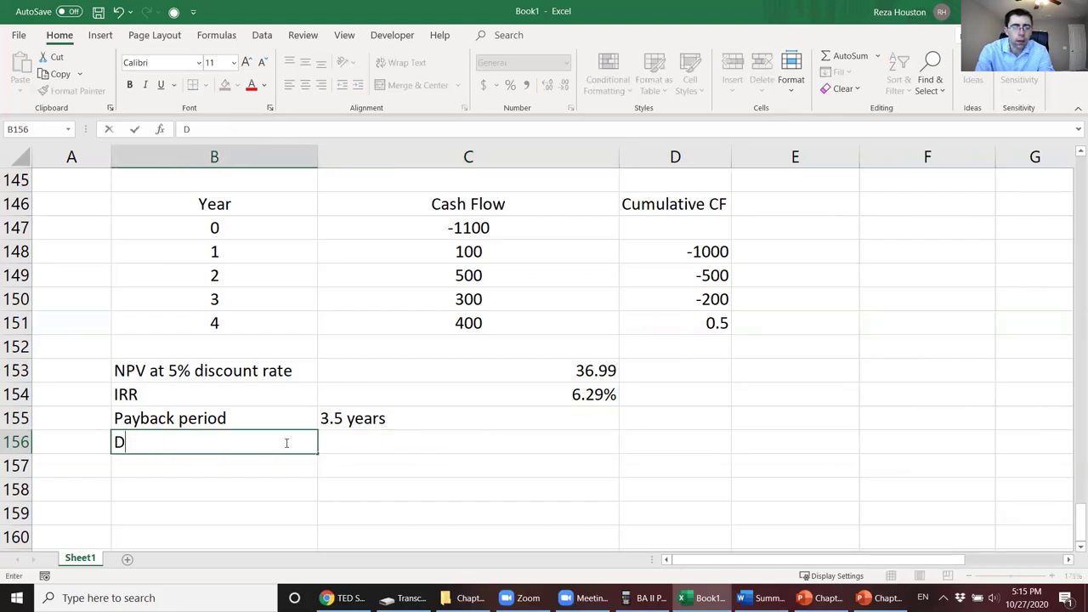
{"action": "type", "text": "iscounted Paybak"}
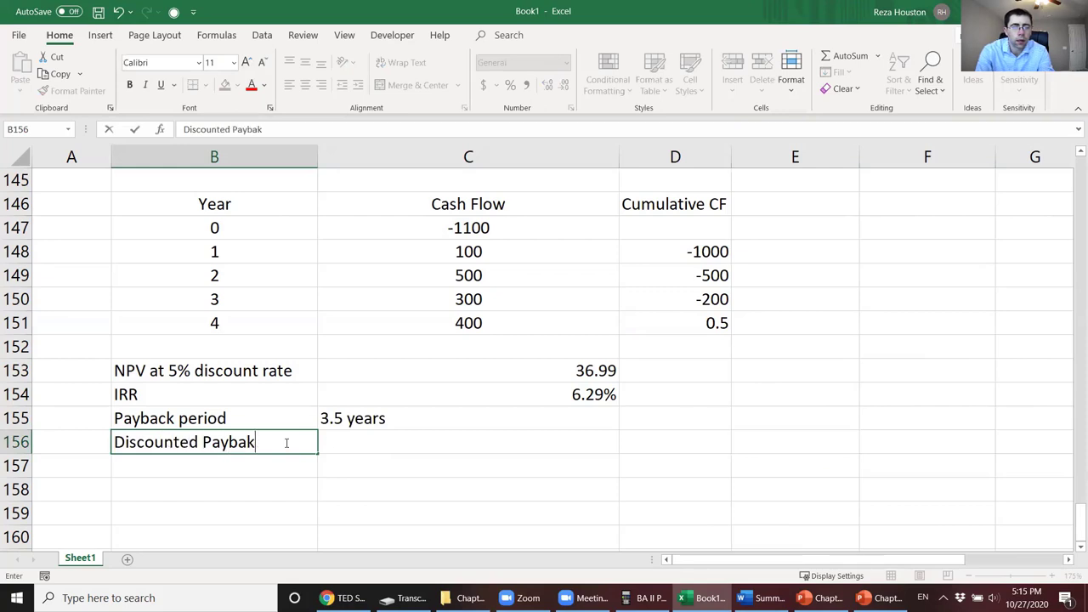
{"action": "key", "text": "BackSpace"}
{"action": "type", "text": "ck period"}
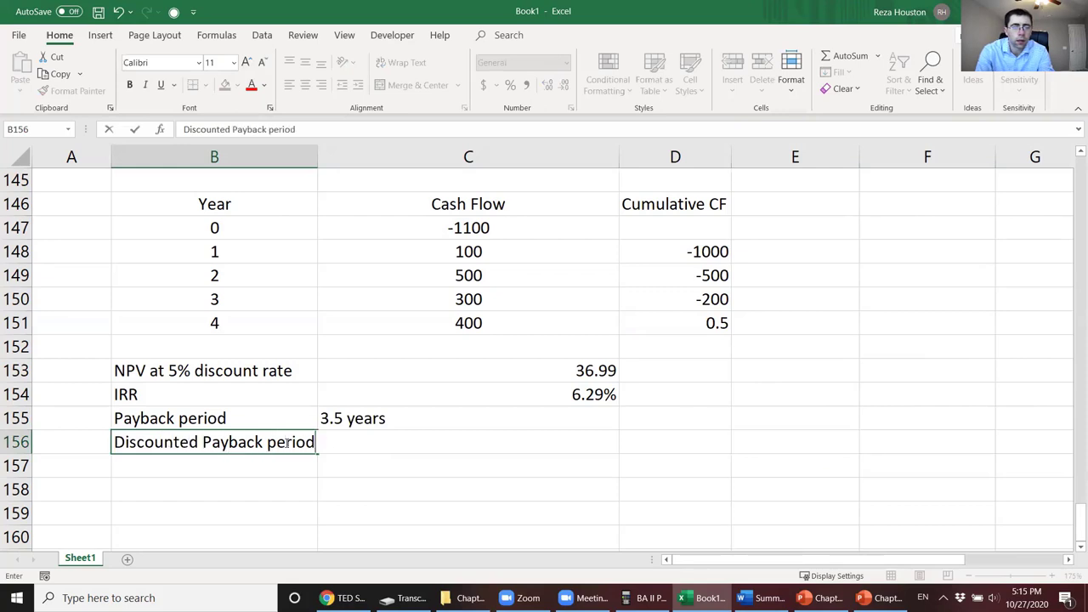
{"action": "key", "text": "Tab"}
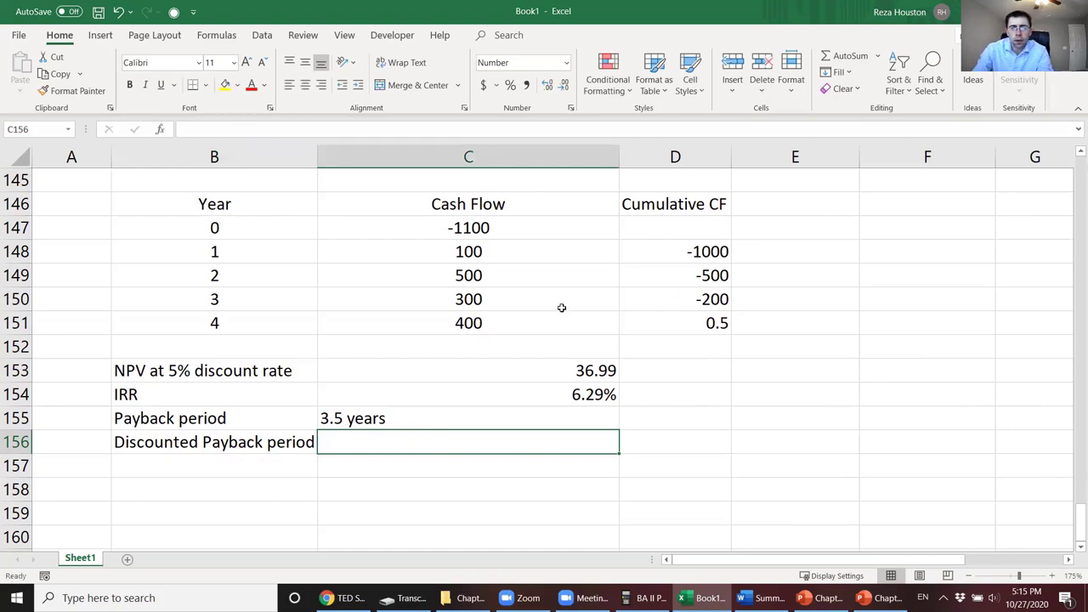
Step: Add a "Discounted CF" heading in E146 beside Cumulative CF
{"action": "left_click_drag", "start_coordinate": [538, 253], "coordinate": [535, 312]}
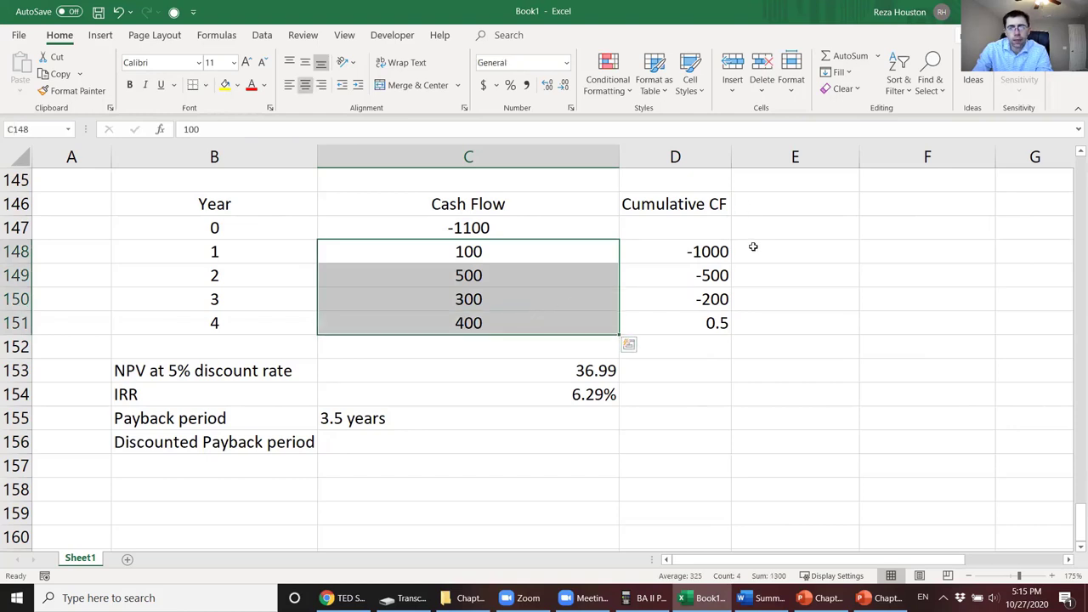
{"action": "left_click_drag", "start_coordinate": [719, 252], "coordinate": [709, 317]}
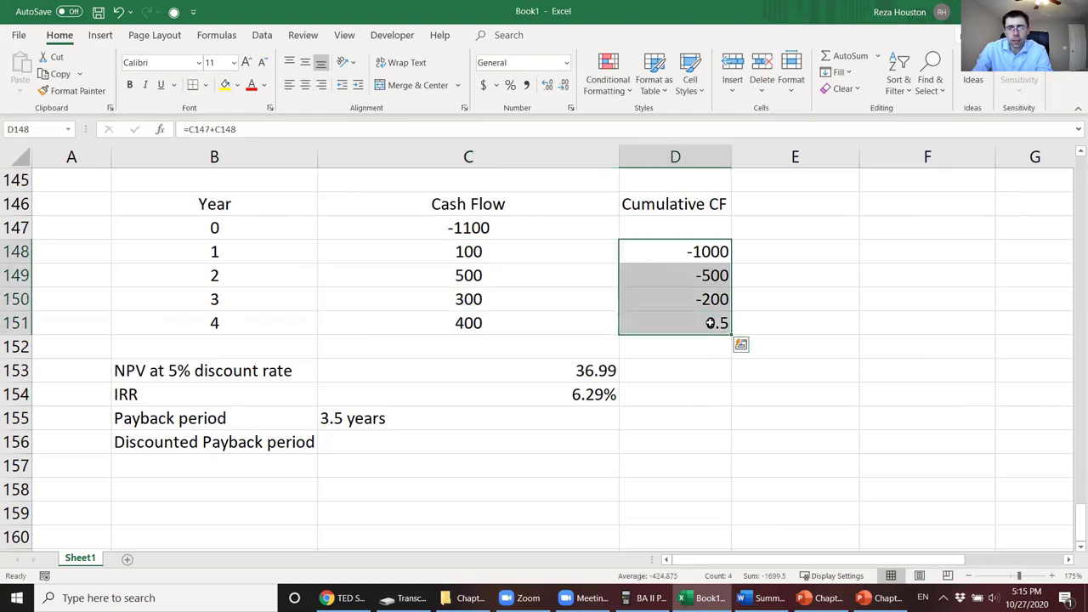
{"action": "left_click", "coordinate": [753, 253]}
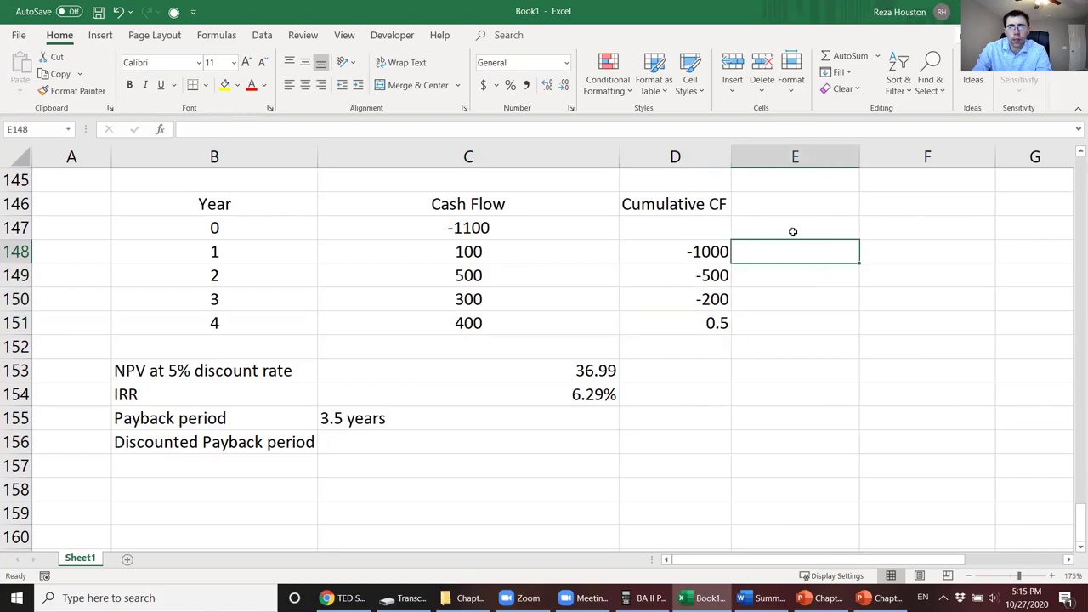
{"action": "left_click", "coordinate": [785, 207]}
{"action": "type", "text": "Disc"}
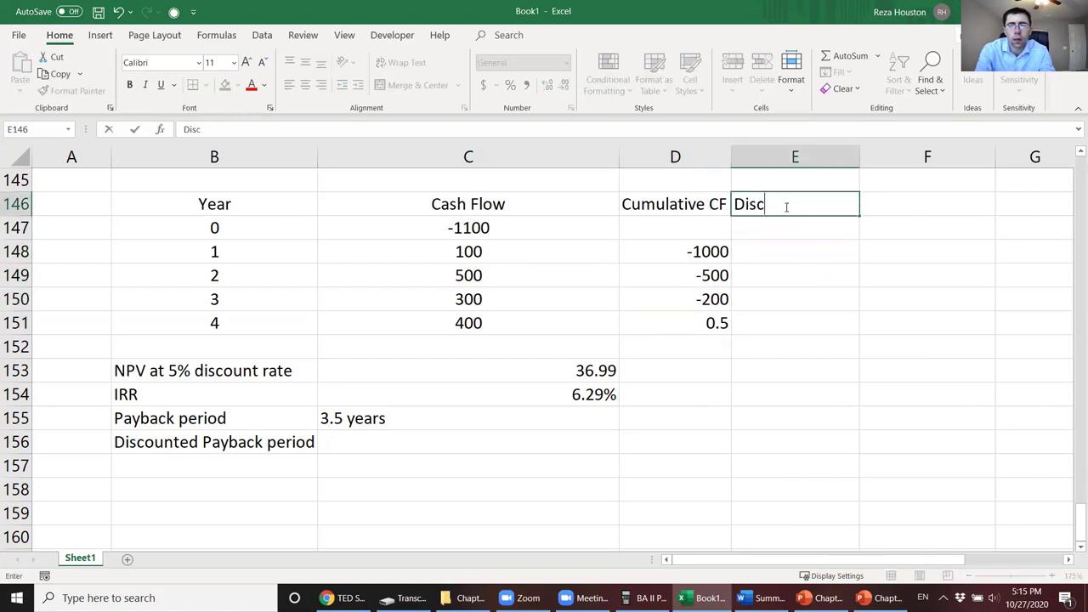
{"action": "type", "text": "ounted CF"}
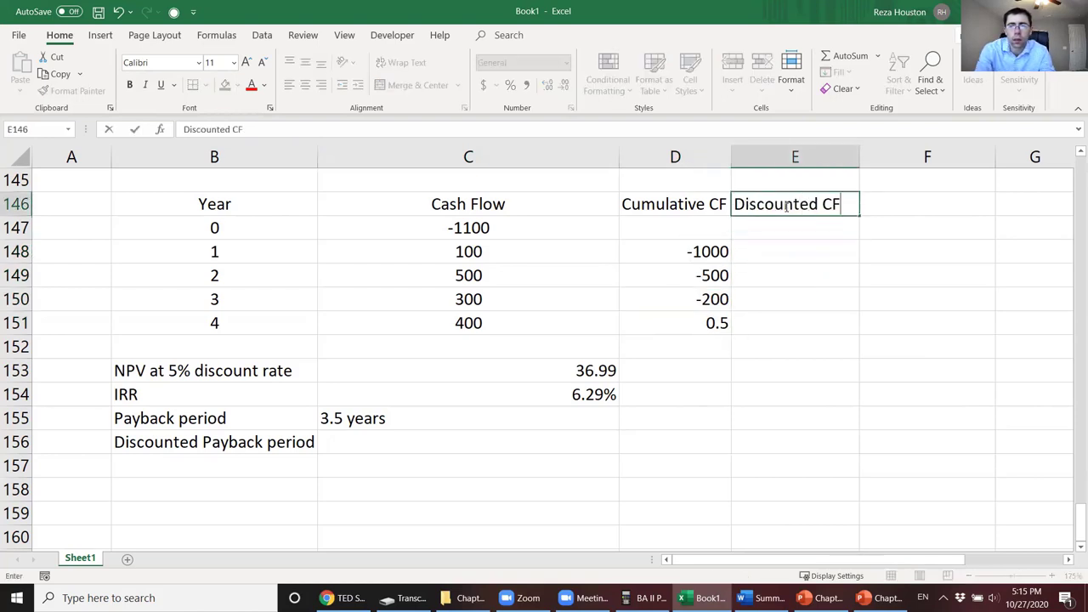
{"action": "key", "text": "Return"}
Step: Calculate the year 1 discounted cash flow at 5% in E148 with =C148/(1.05)^1
{"action": "left_click", "coordinate": [782, 252]}
{"action": "type", "text": "="}
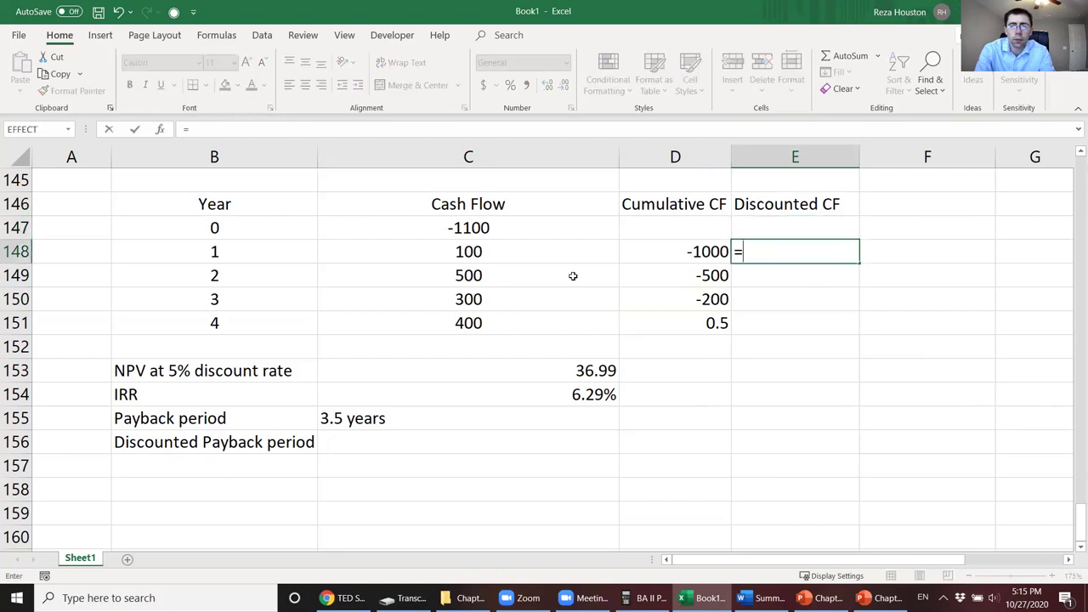
{"action": "left_click", "coordinate": [533, 252]}
{"action": "type", "text": "/"}
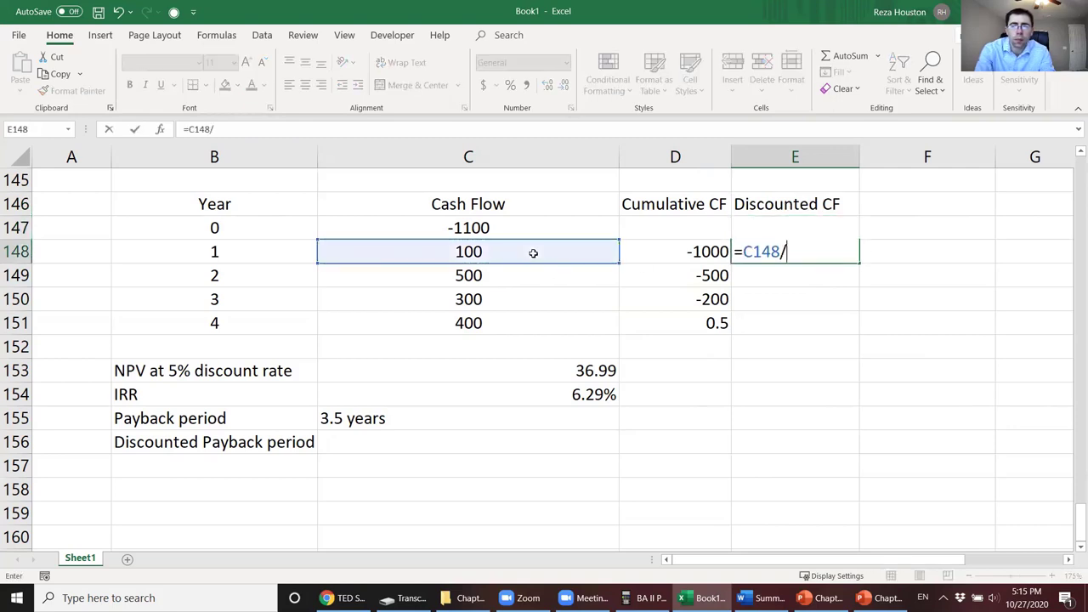
{"action": "type", "text": "(1+"}
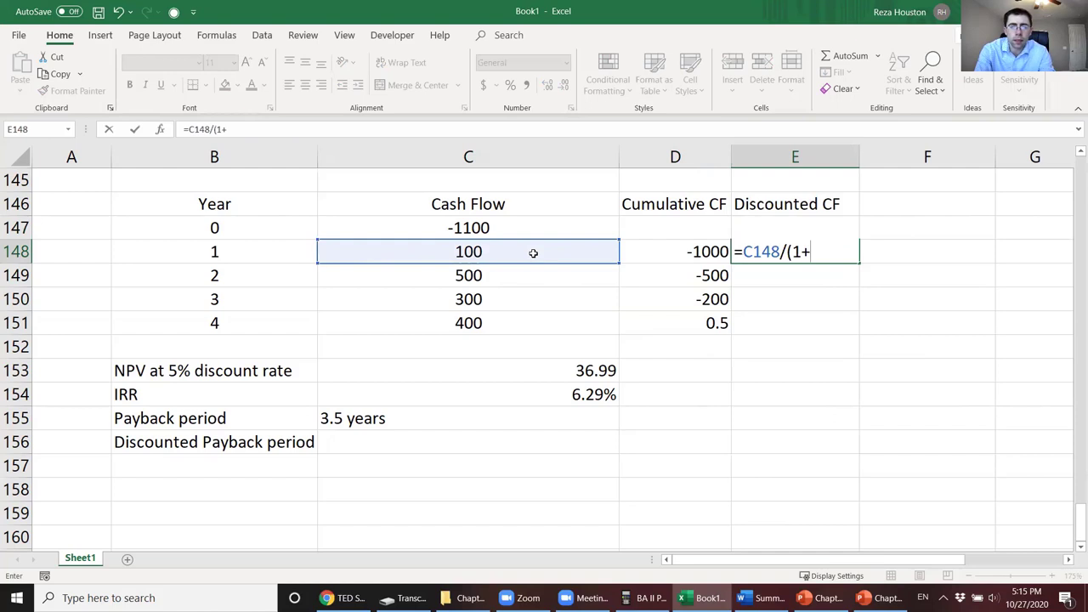
{"action": "type", "text": ".05"}
{"action": "key", "text": "BackSpace"}
{"action": "key", "text": "BackSpace"}
{"action": "type", "text": ".5"}
{"action": "key", "text": "BackSpace"}
{"action": "type", "text": "05"}
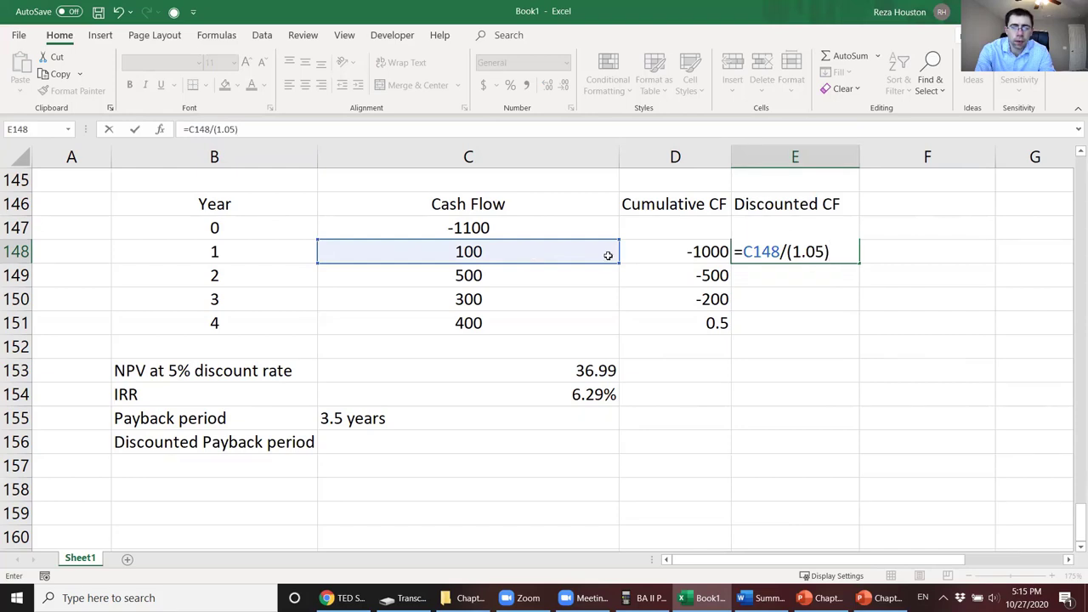
{"action": "type", "text": ")^1"}
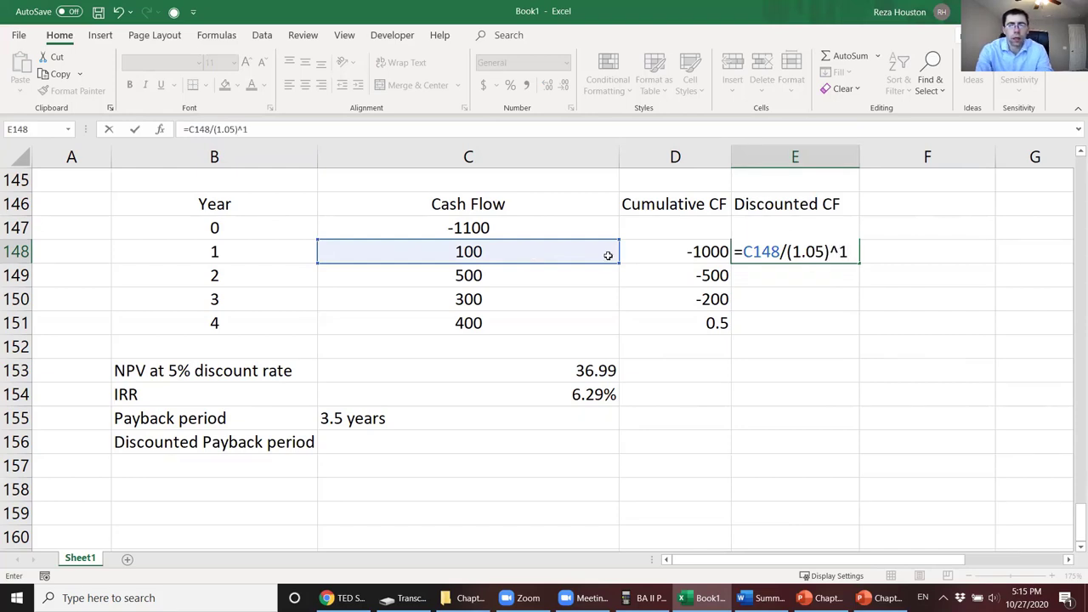
{"action": "left_click", "coordinate": [283, 255]}
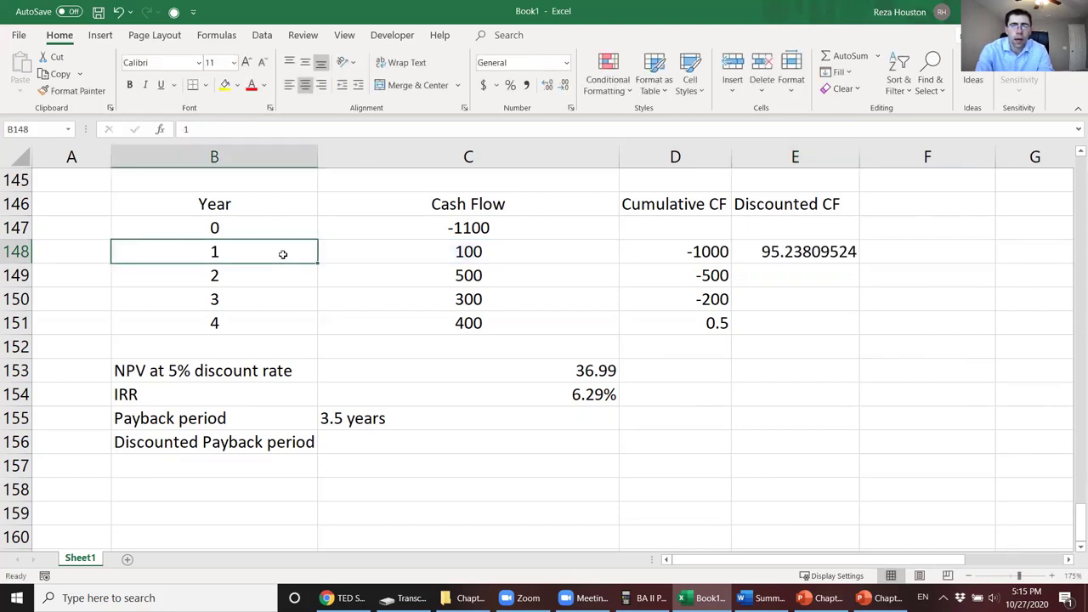
Step: Replace the fixed exponent in the year 1 discounted cash flow formula in E148 with a reference to B148
{"action": "double_click", "coordinate": [787, 251]}
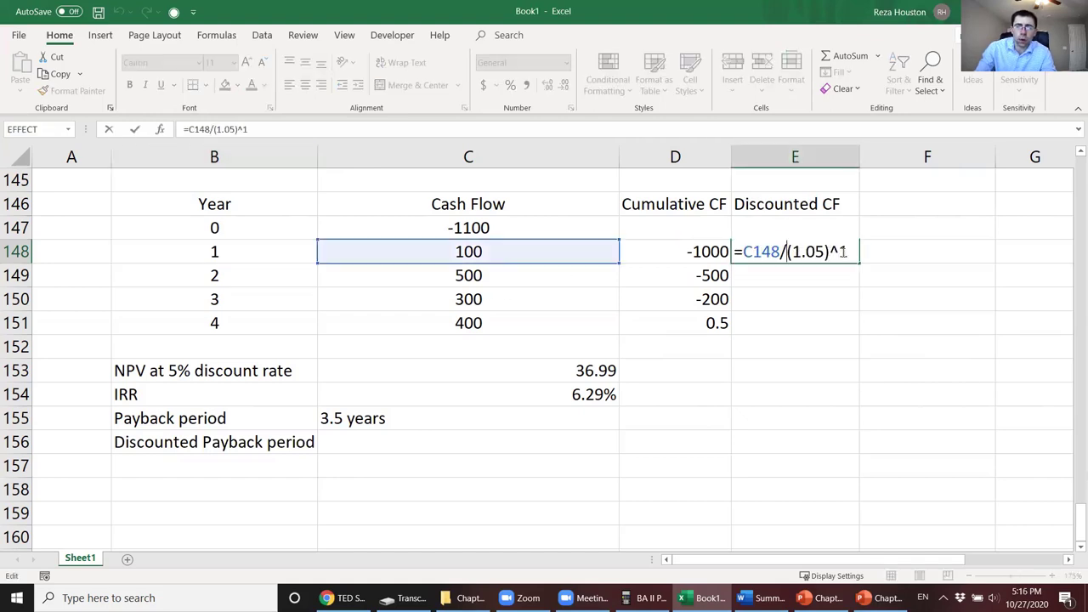
{"action": "key", "text": "BackSpace"}
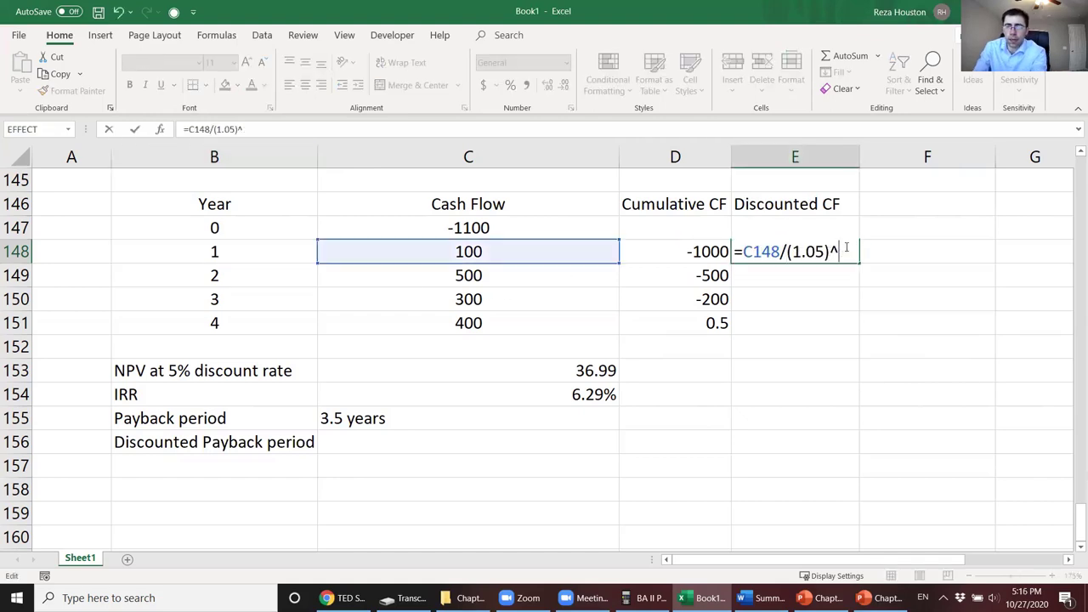
{"action": "left_click", "coordinate": [202, 248]}
{"action": "key", "text": "Return"}
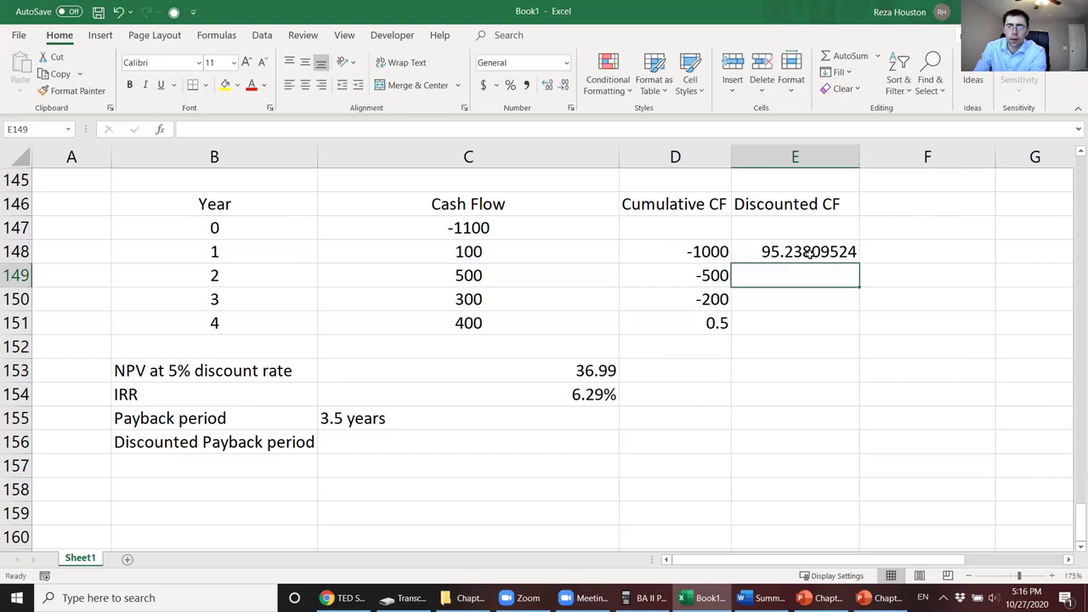
Step: Copy the discounted cash flow formula from E148 down through E151 and check the references in the year 4 formula
{"action": "left_click", "coordinate": [809, 252]}
{"action": "left_click_drag", "start_coordinate": [859, 262], "coordinate": [837, 327]}
{"action": "left_click", "coordinate": [833, 323]}
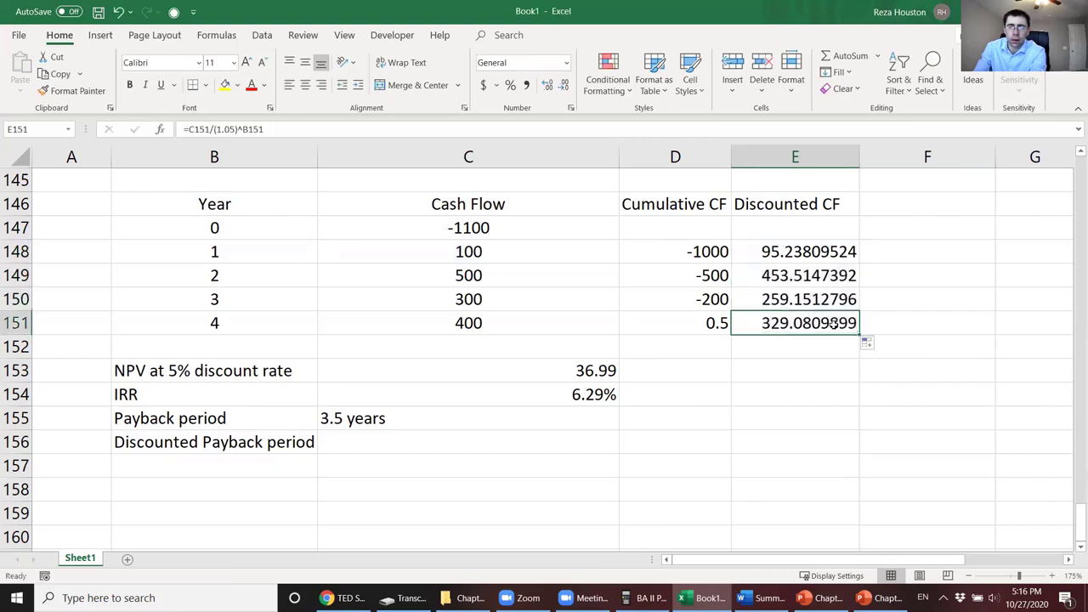
{"action": "double_click", "coordinate": [833, 323]}
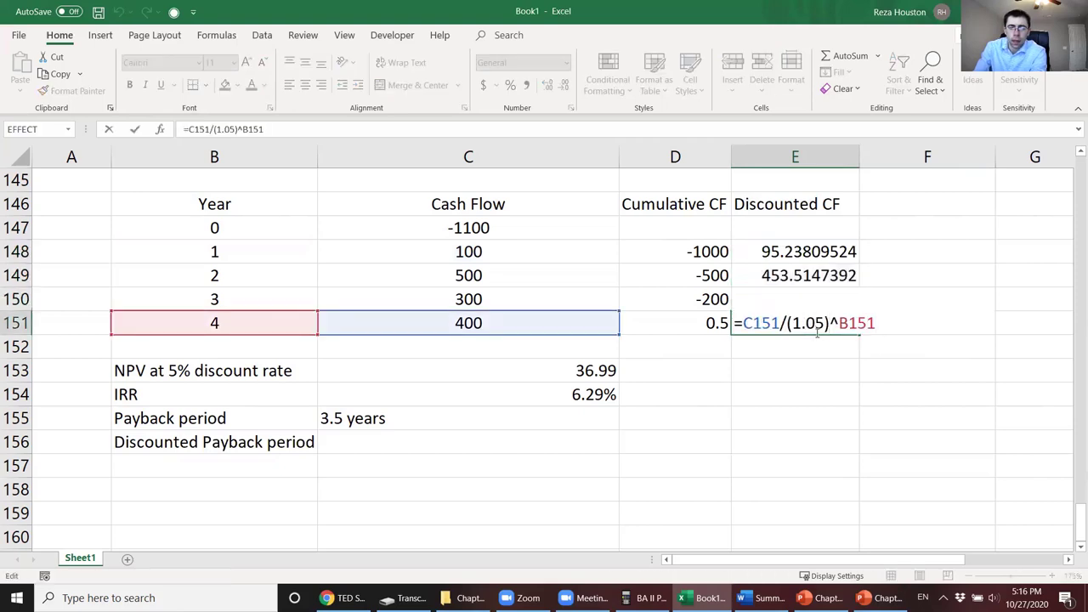
{"action": "key", "text": "Return"}
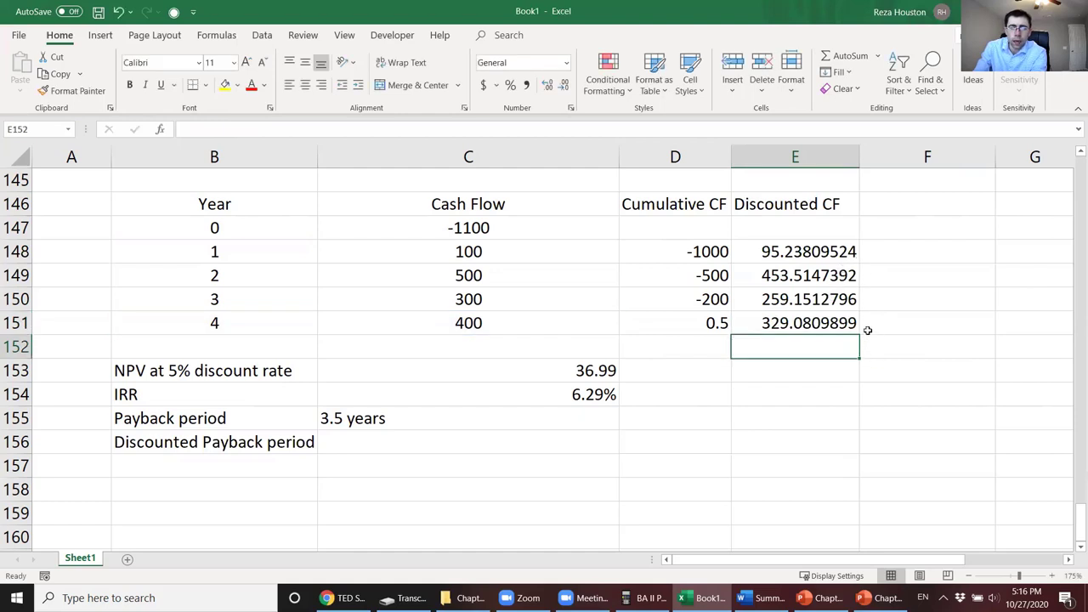
Step: Add the heading "Discounted Payback Cumulative CF" in F146 and wrap its text within the cell
{"action": "left_click", "coordinate": [888, 209]}
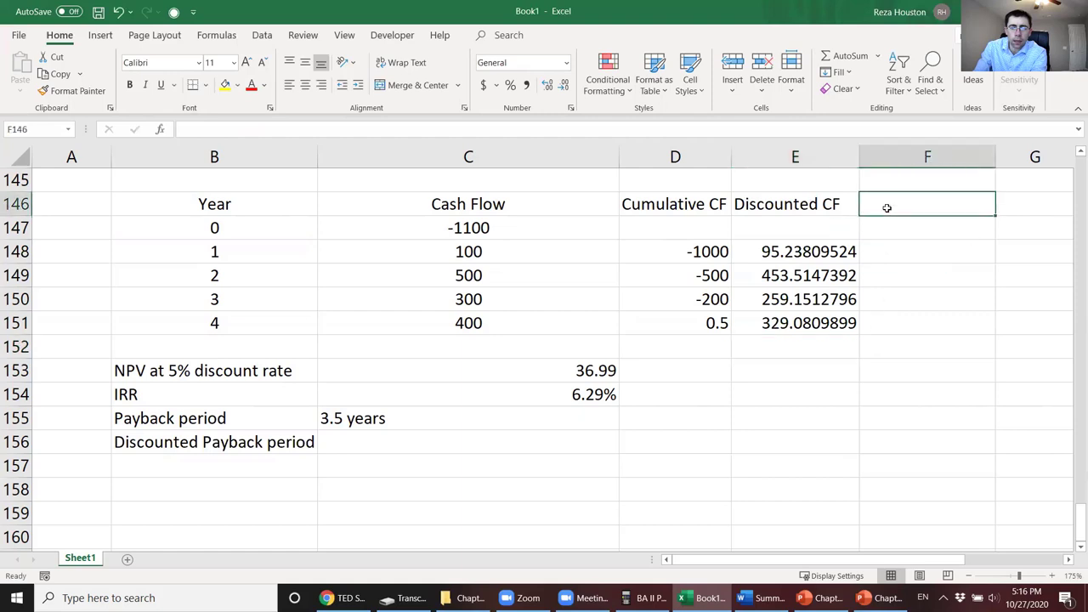
{"action": "left_click", "coordinate": [710, 206]}
{"action": "left_click", "coordinate": [907, 209]}
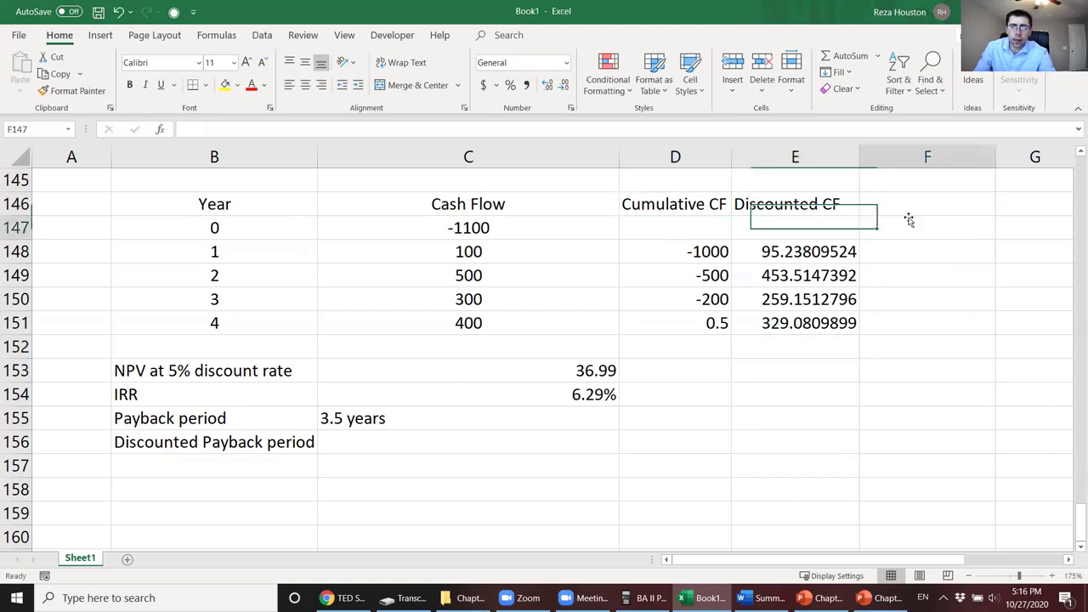
{"action": "type", "text": "Discounted "}
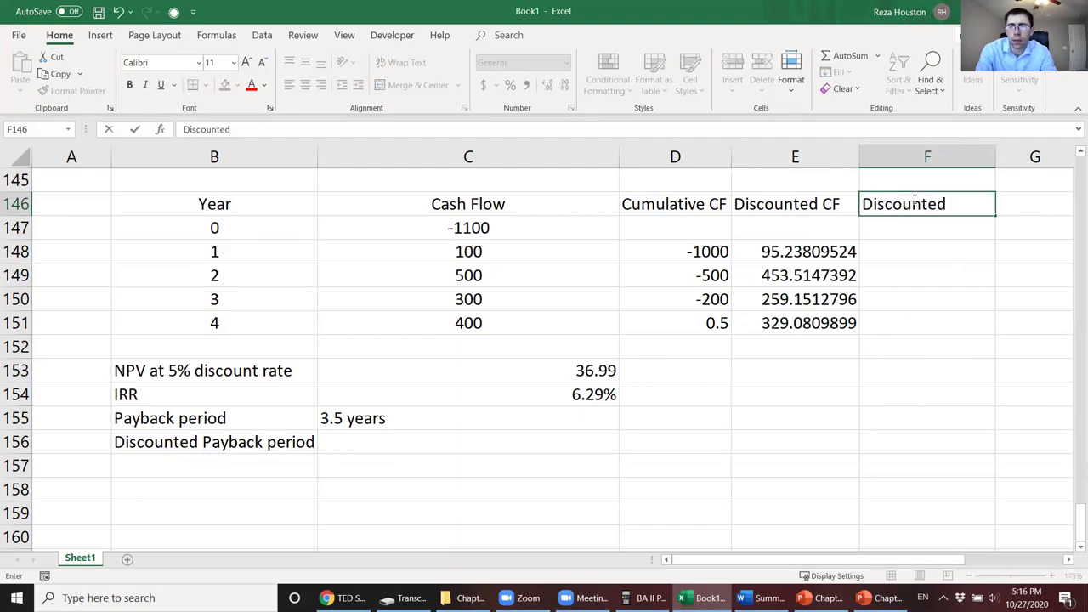
{"action": "type", "text": "Payba"}
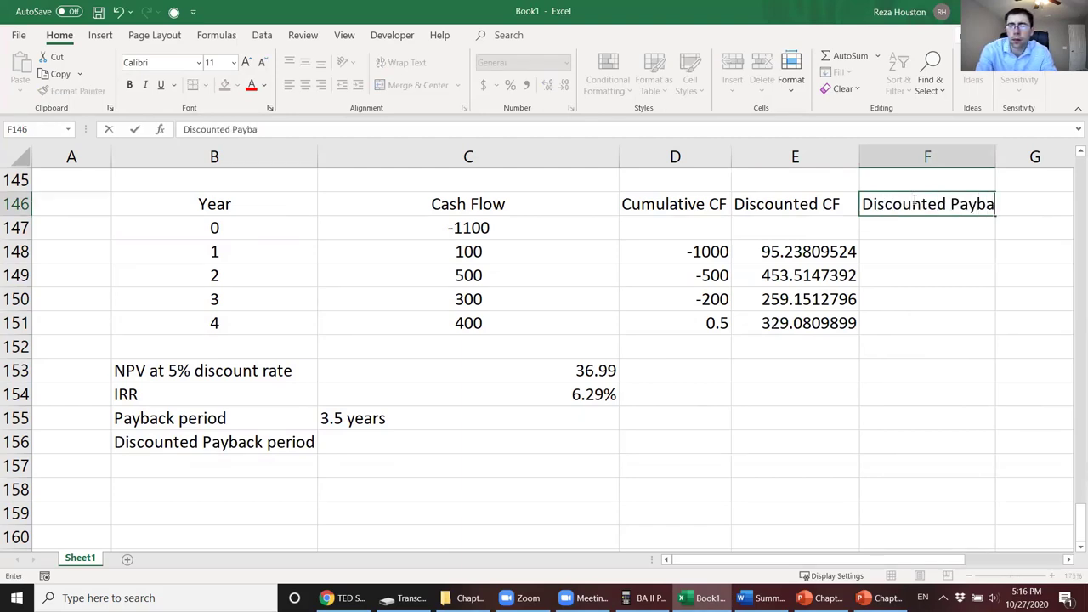
{"action": "type", "text": "ck Cumulative CF"}
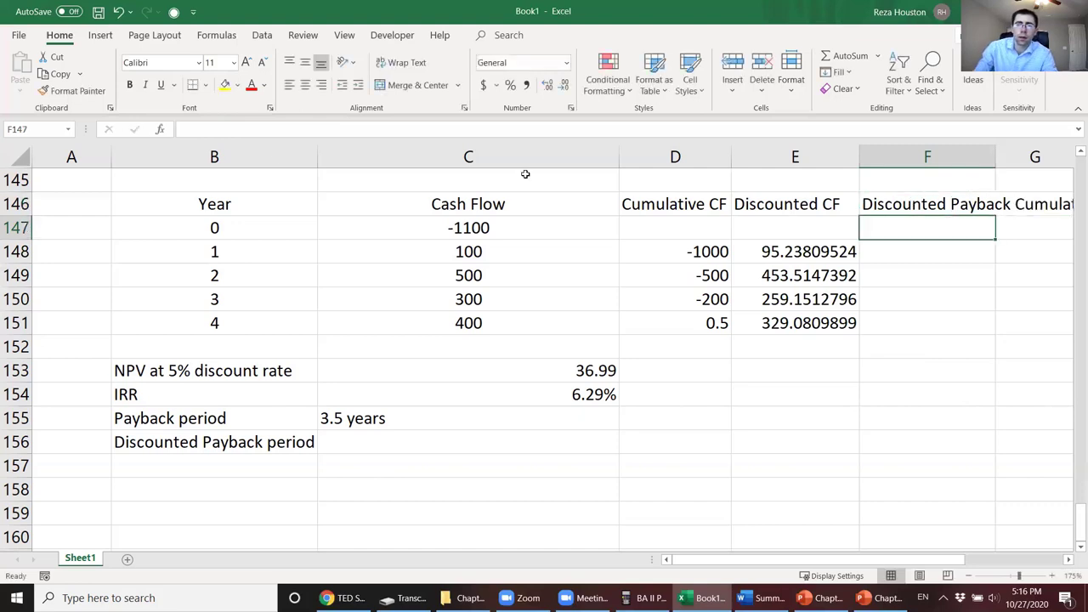
{"action": "left_click", "coordinate": [927, 204]}
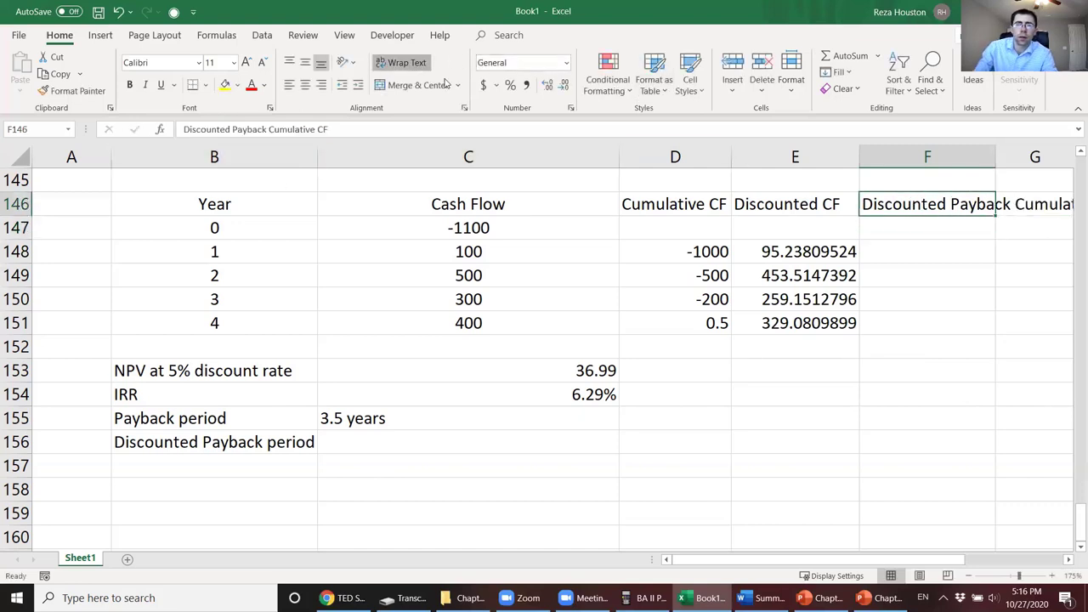
{"action": "left_click", "coordinate": [400, 62]}
Step: Calculate the year 1 discounted cumulative cash flow in F148 with =C147+E148
{"action": "left_click", "coordinate": [903, 300]}
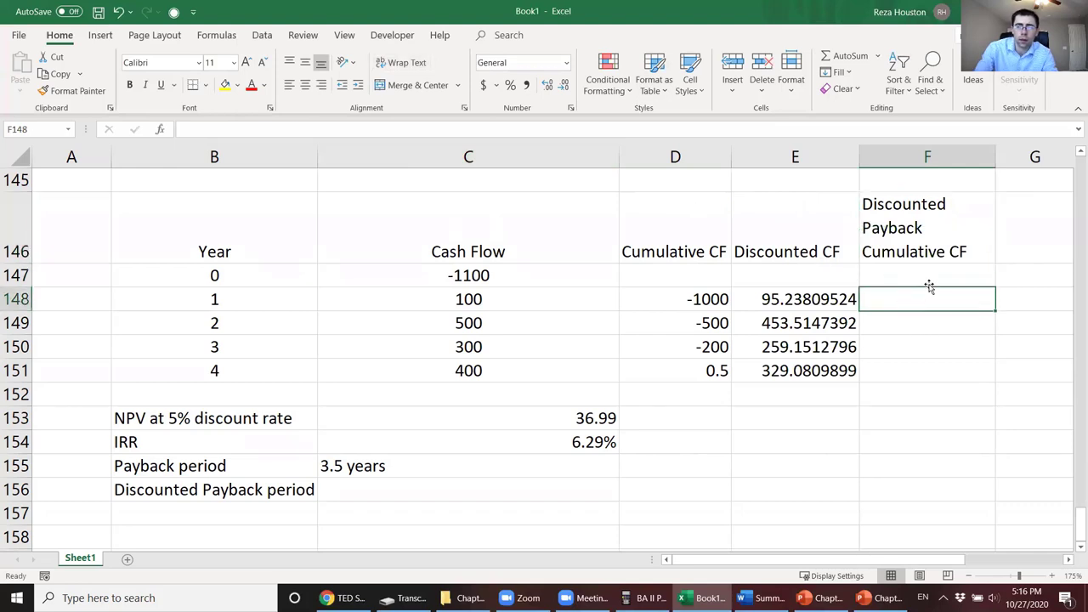
{"action": "type", "text": "="}
{"action": "left_click", "coordinate": [525, 278]}
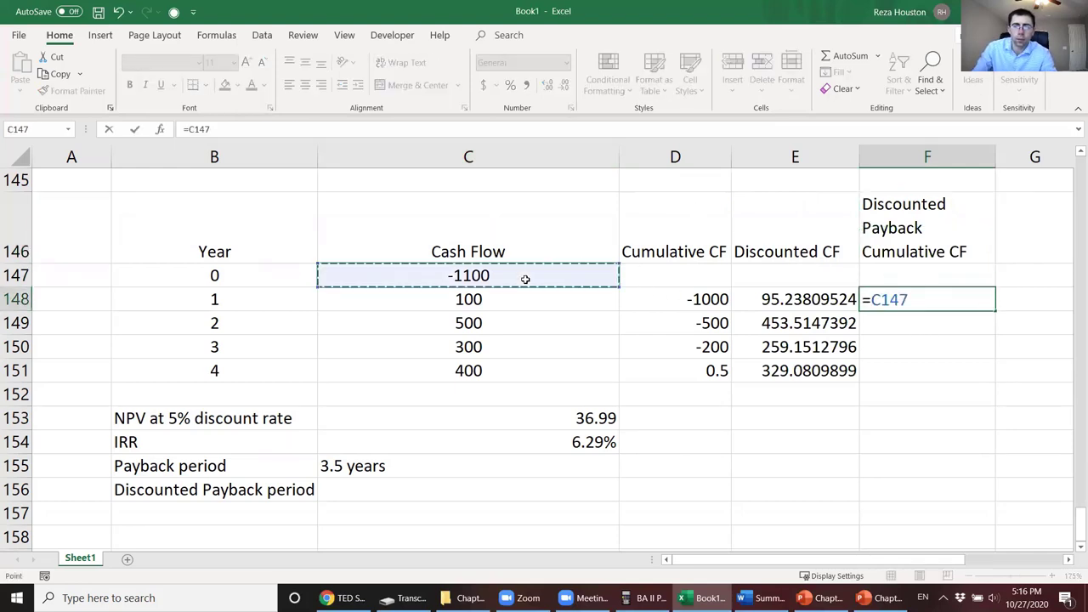
{"action": "type", "text": "+"}
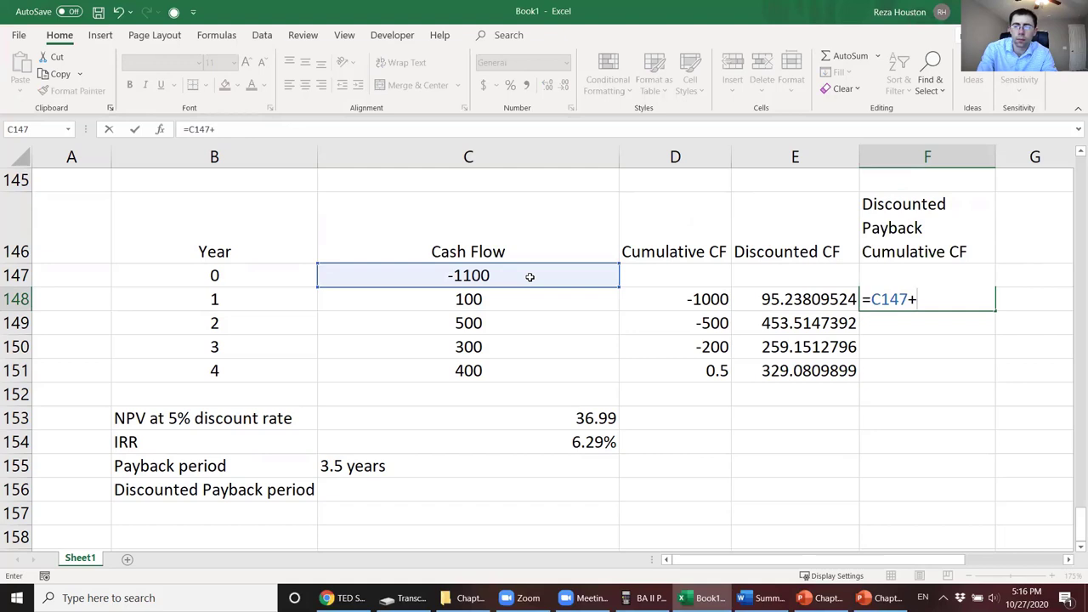
{"action": "key", "text": "Left"}
{"action": "key", "text": "Return"}
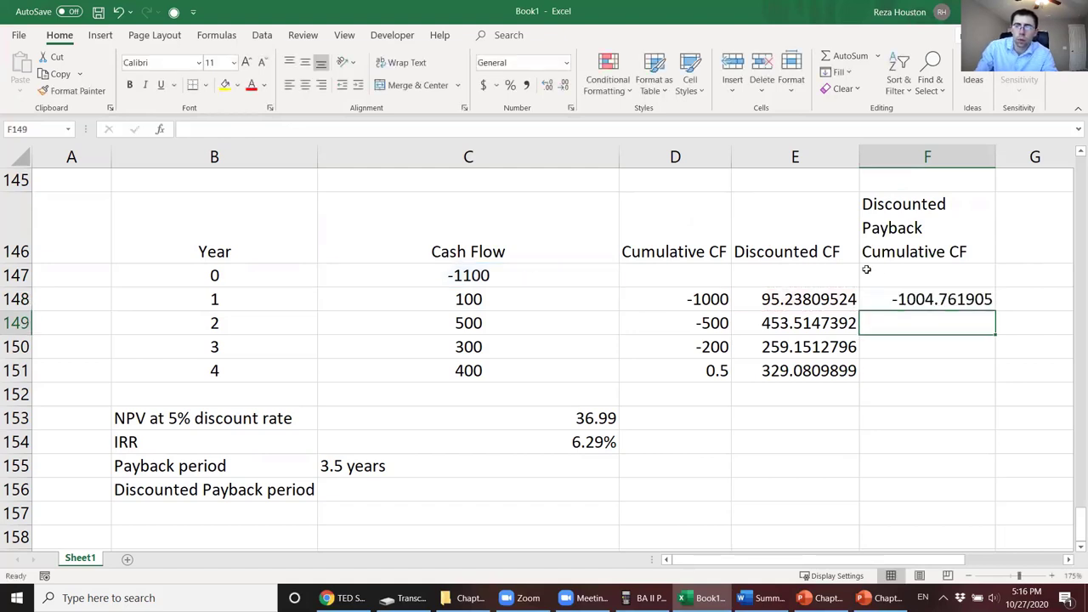
Step: Calculate the year 2 discounted cumulative cash flow in F149 with =F148+E149
{"action": "left_click", "coordinate": [898, 289]}
{"action": "left_click", "coordinate": [918, 318]}
{"action": "type", "text": "="}
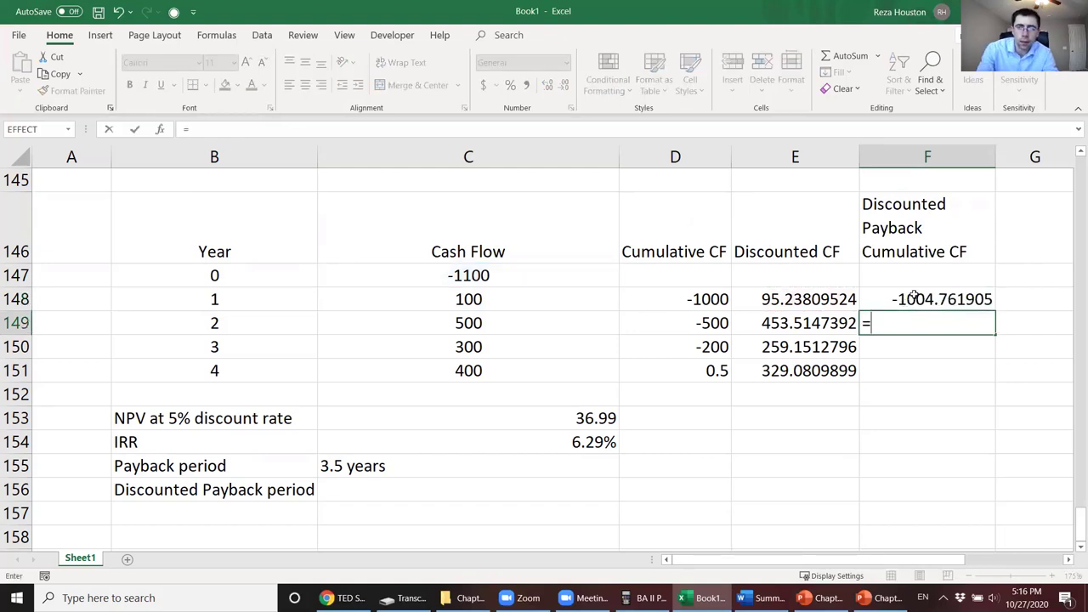
{"action": "left_click", "coordinate": [914, 296]}
{"action": "type", "text": "+"}
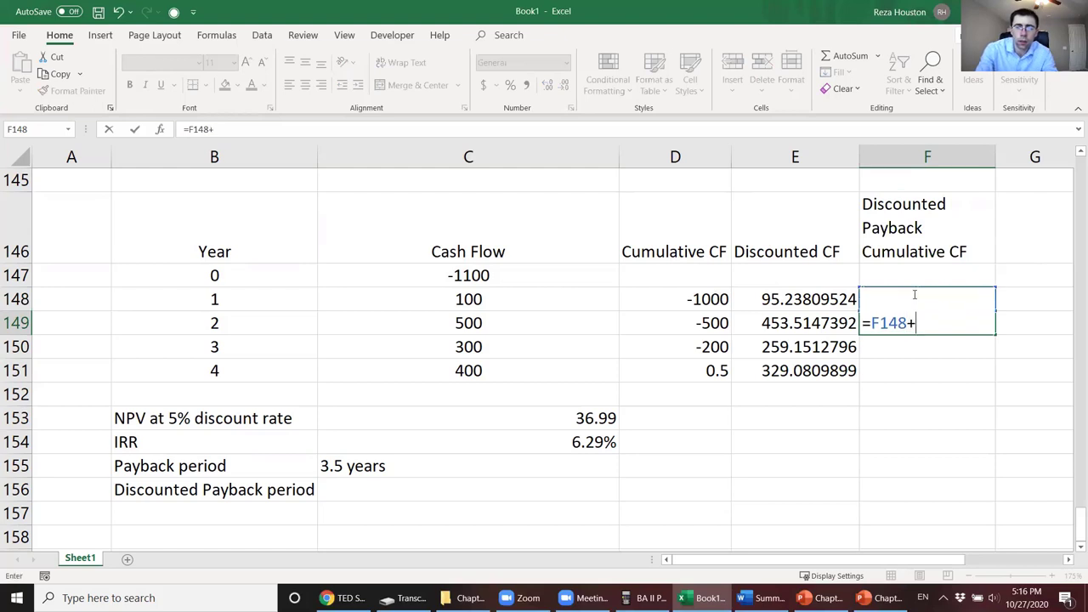
{"action": "left_click", "coordinate": [833, 316]}
{"action": "key", "text": "Return"}
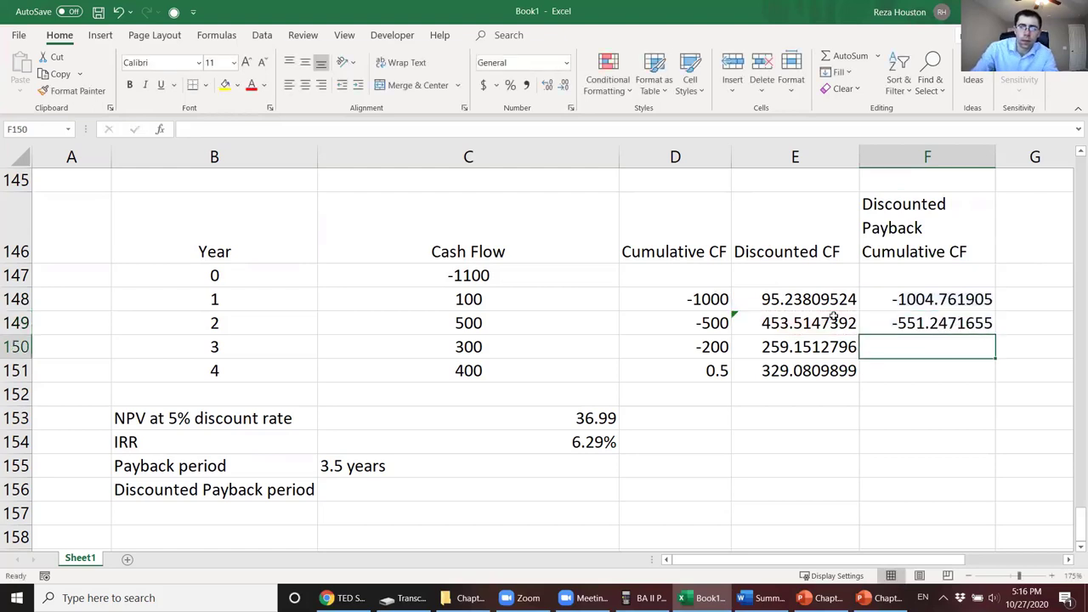
Step: Calculate the year 3 discounted cumulative cash flow in F150 with =F149+E150
{"action": "type", "text": "="}
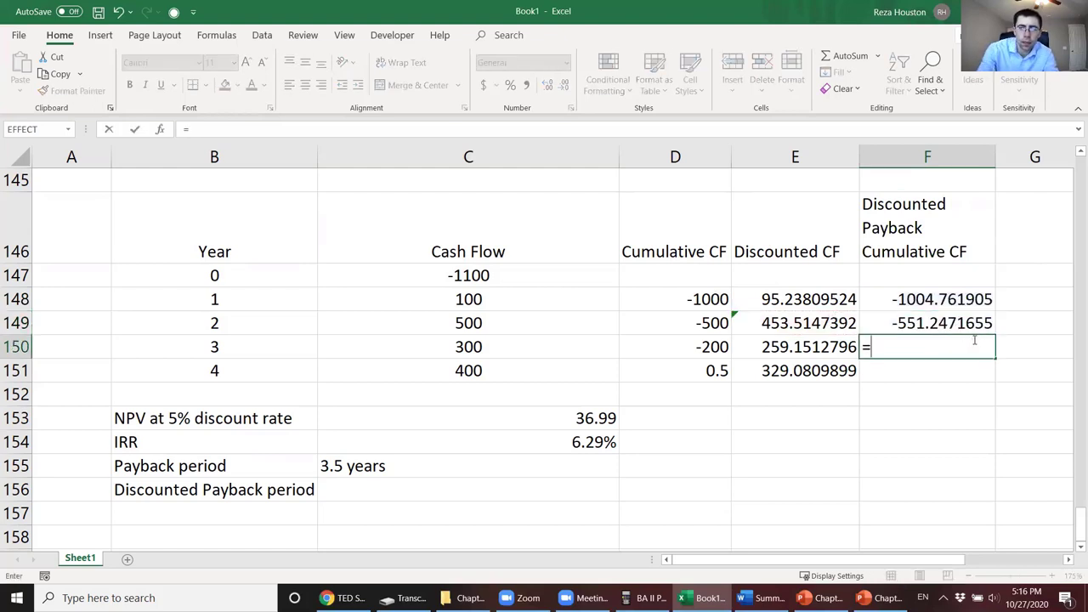
{"action": "left_click", "coordinate": [903, 328]}
{"action": "type", "text": "+"}
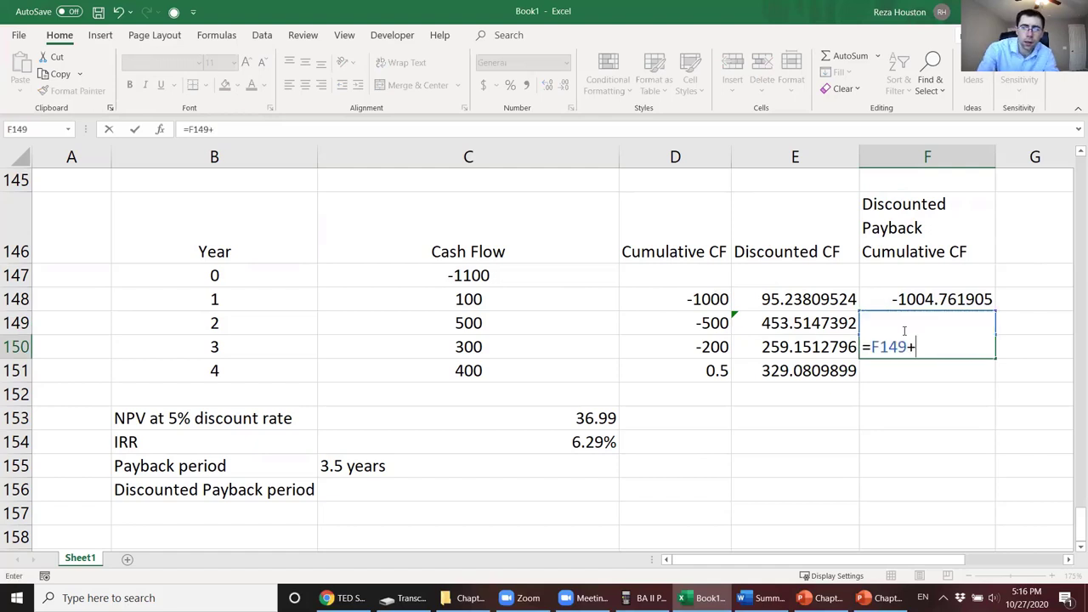
{"action": "left_click", "coordinate": [833, 346]}
{"action": "key", "text": "Return"}
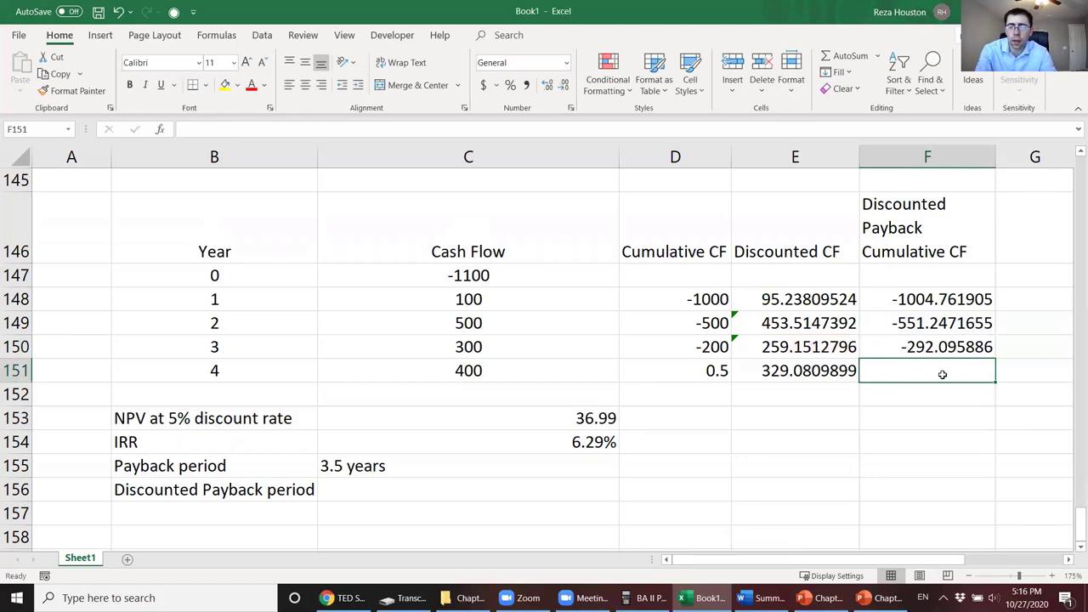
Step: Calculate the fraction of year 4 needed for discounted payback in F151 with =ABS(F150)/E151
{"action": "type", "text": "="}
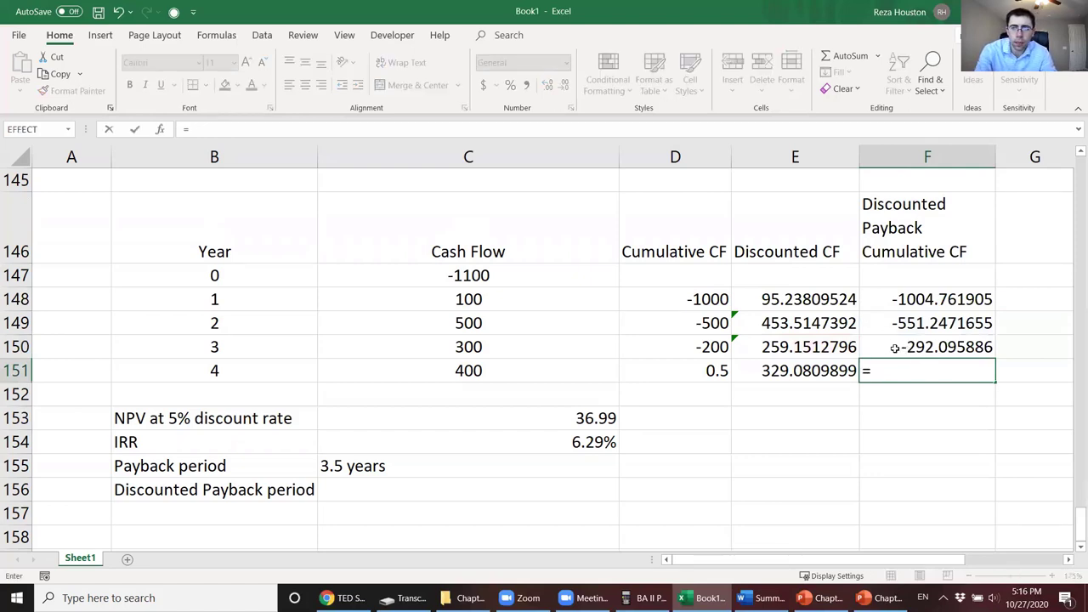
{"action": "type", "text": "abs("}
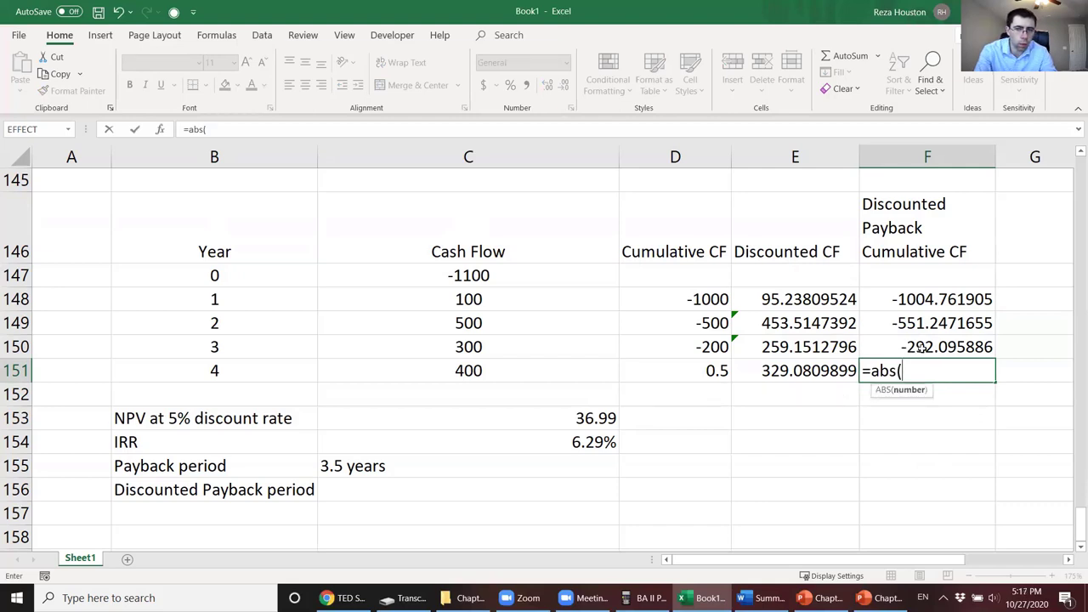
{"action": "left_click", "coordinate": [925, 348]}
{"action": "type", "text": ")"}
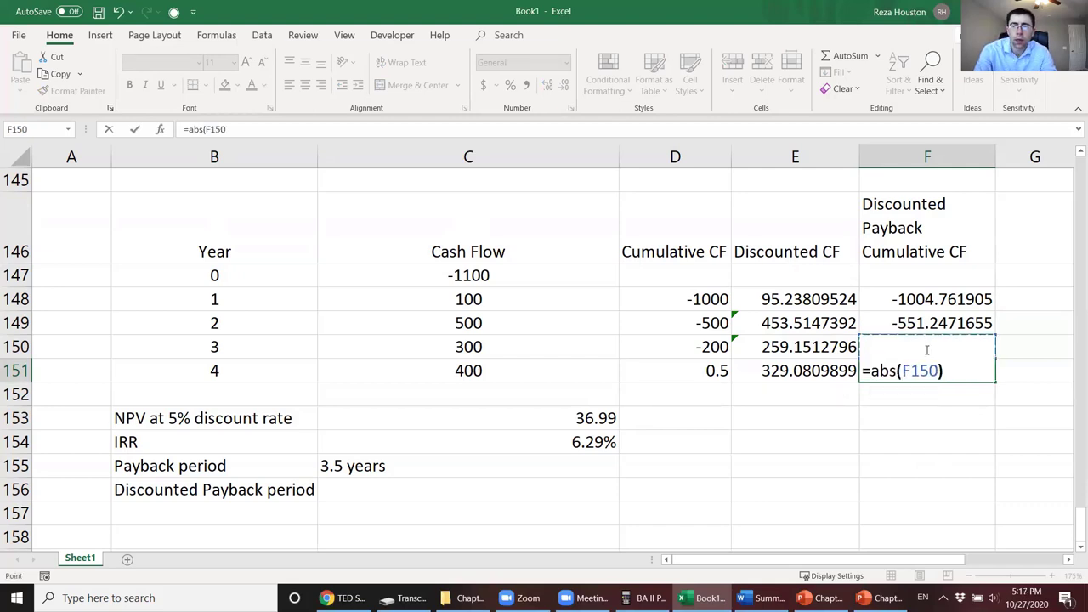
{"action": "type", "text": "/"}
{"action": "left_click", "coordinate": [825, 370]}
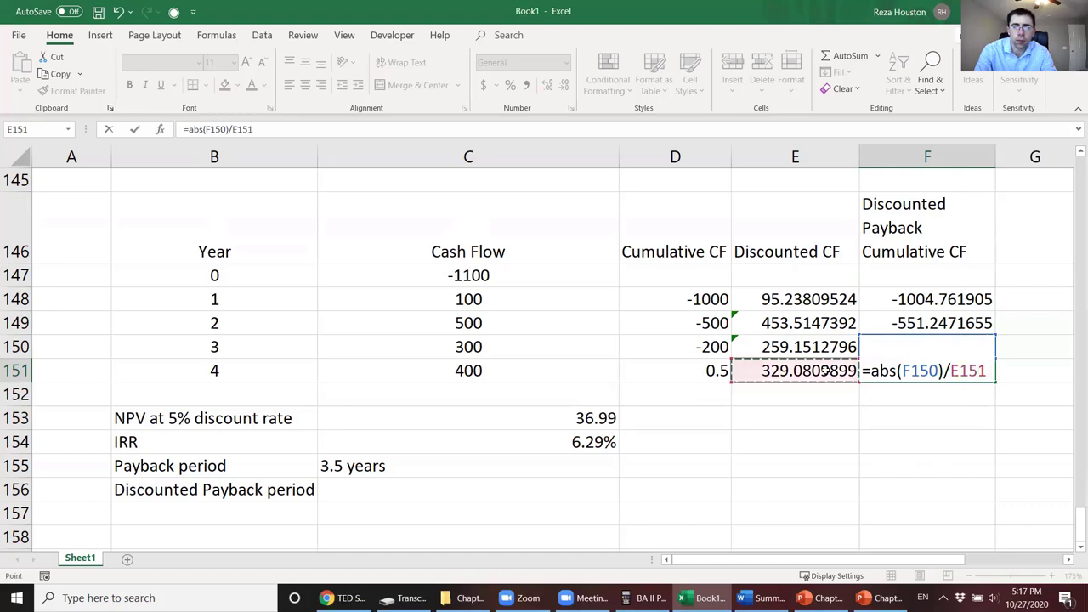
{"action": "key", "text": "Return"}
Step: Go through the discounted cumulative cash flows in column F and enter "3.89 year" as the discounted payback period in C156
{"action": "left_click", "coordinate": [573, 488]}
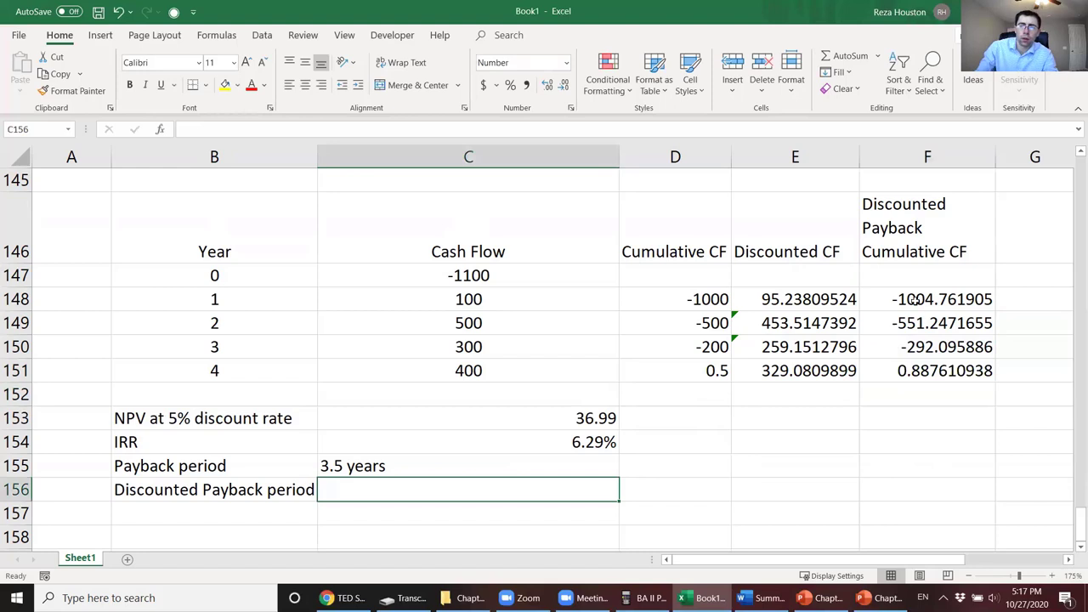
{"action": "left_click_drag", "start_coordinate": [914, 299], "coordinate": [917, 369]}
{"action": "left_click", "coordinate": [917, 369]}
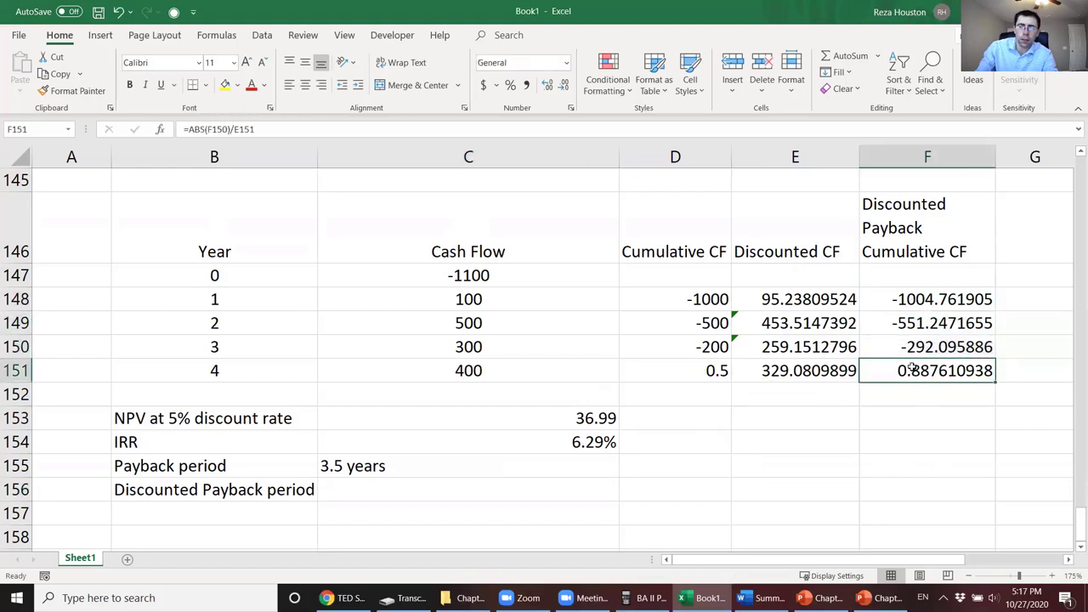
{"action": "left_click", "coordinate": [592, 491]}
{"action": "type", "text": "3"}
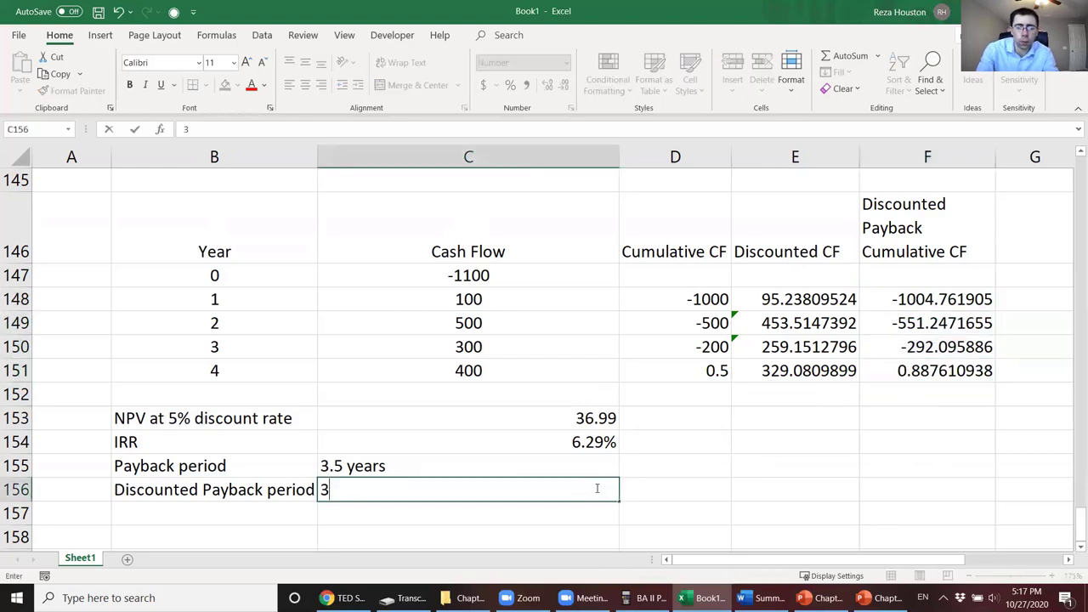
{"action": "type", "text": ".89 year"}
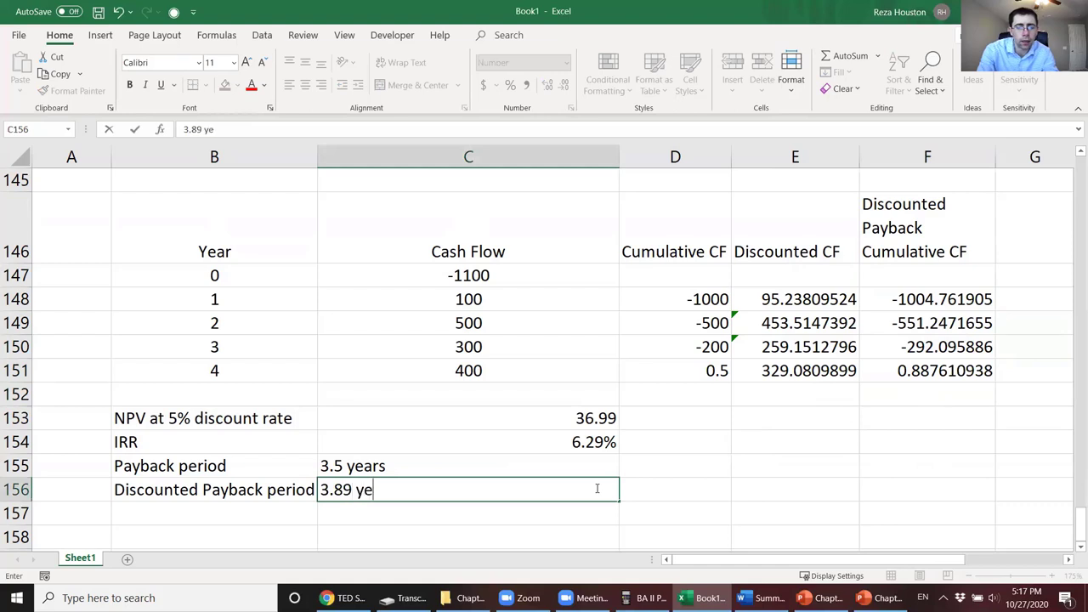
{"action": "key", "text": "Return"}
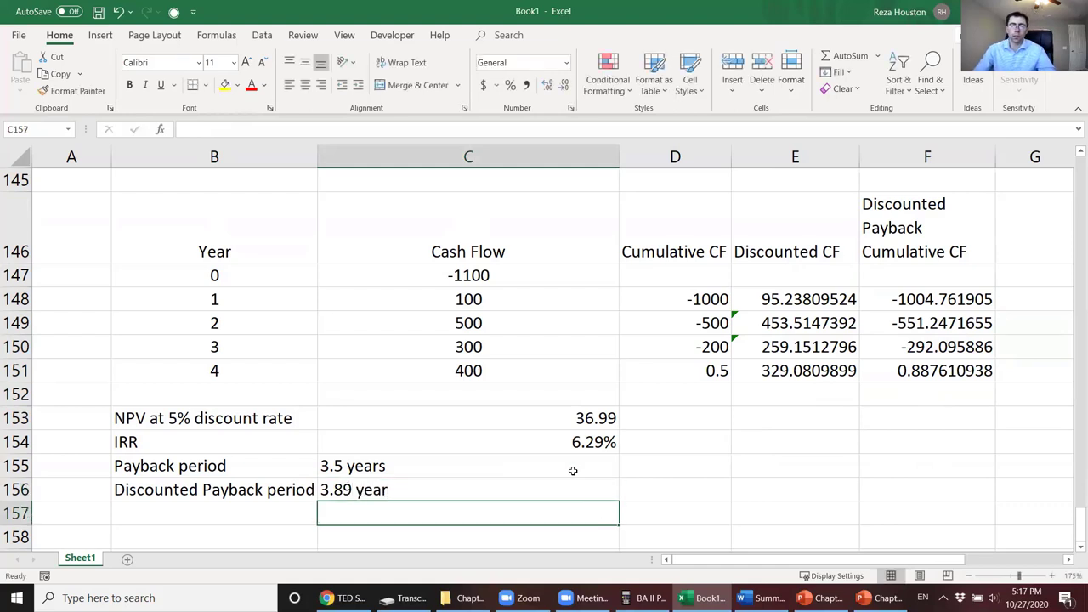
Step: Narrow column C and add the label "Modified IRR" in B157 under the discounted payback period row
{"action": "left_click", "coordinate": [246, 513]}
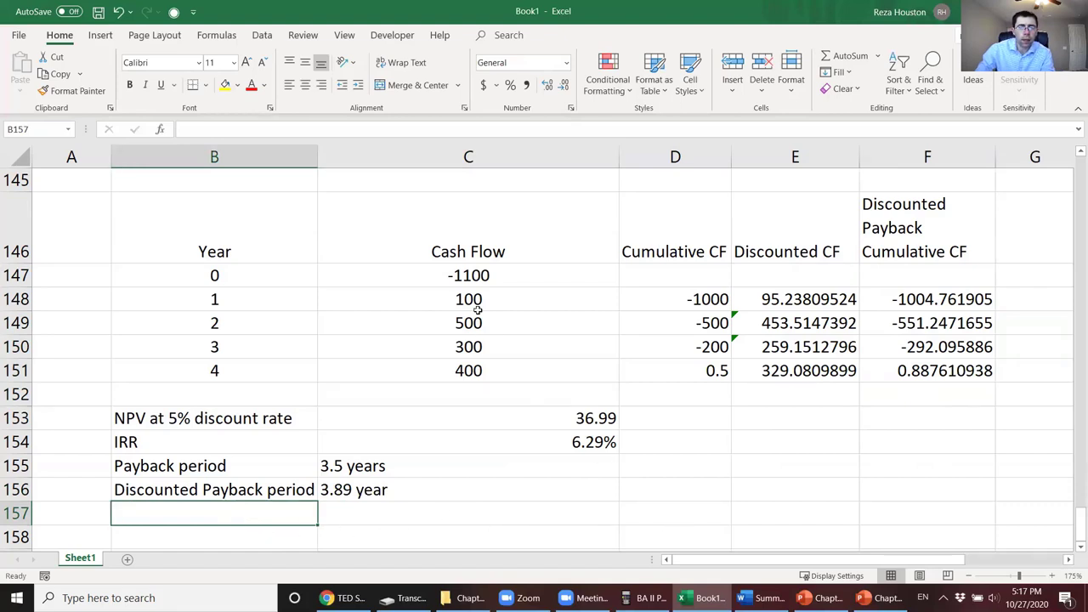
{"action": "left_click_drag", "start_coordinate": [620, 156], "coordinate": [515, 170]}
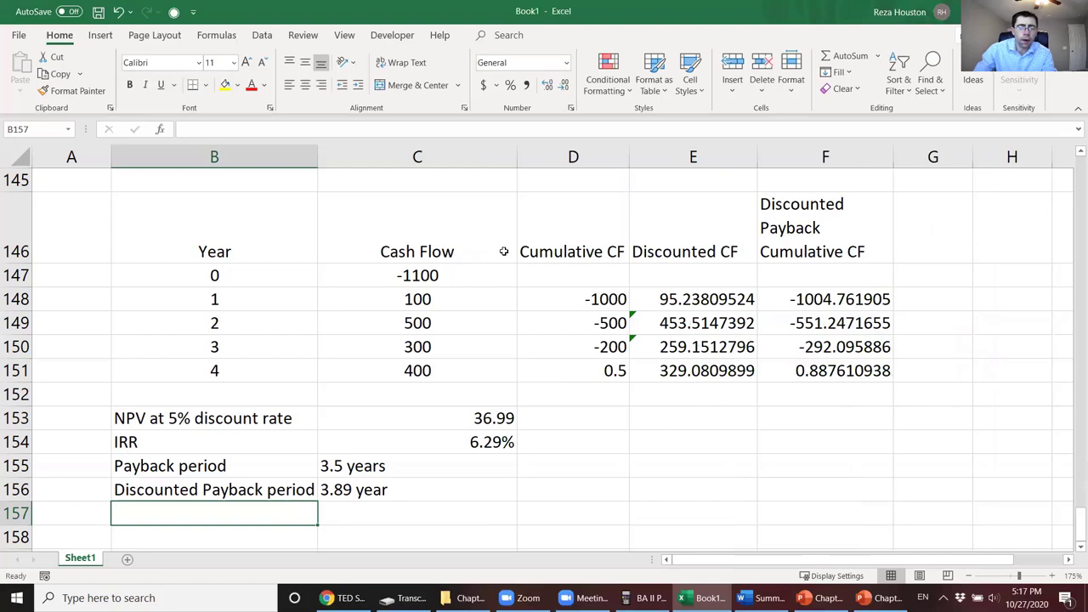
{"action": "type", "text": "Modified"}
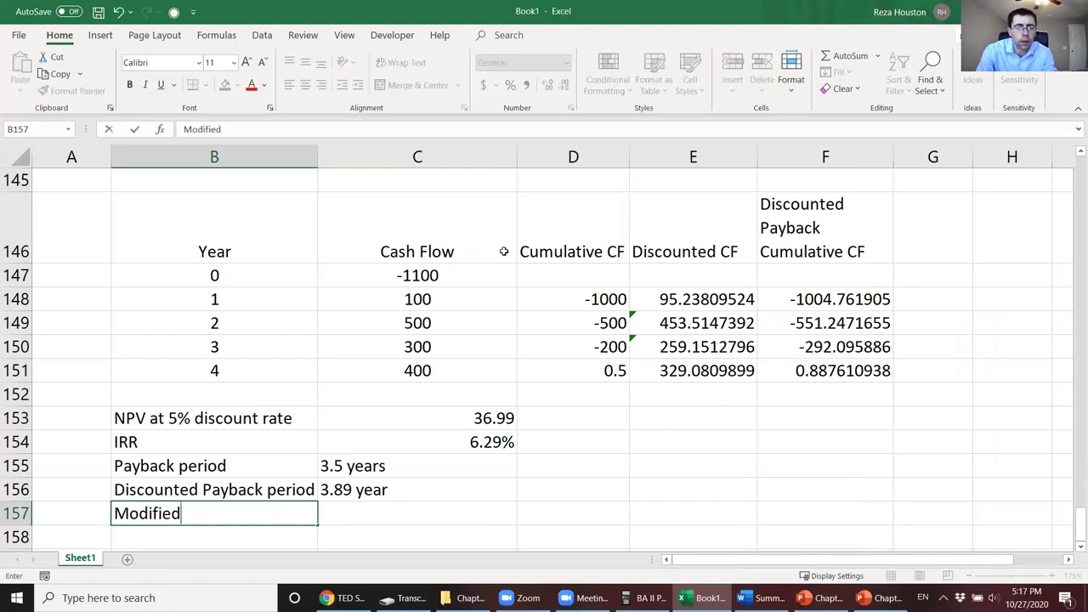
{"action": "type", "text": " IRR"}
{"action": "key", "text": "Tab"}
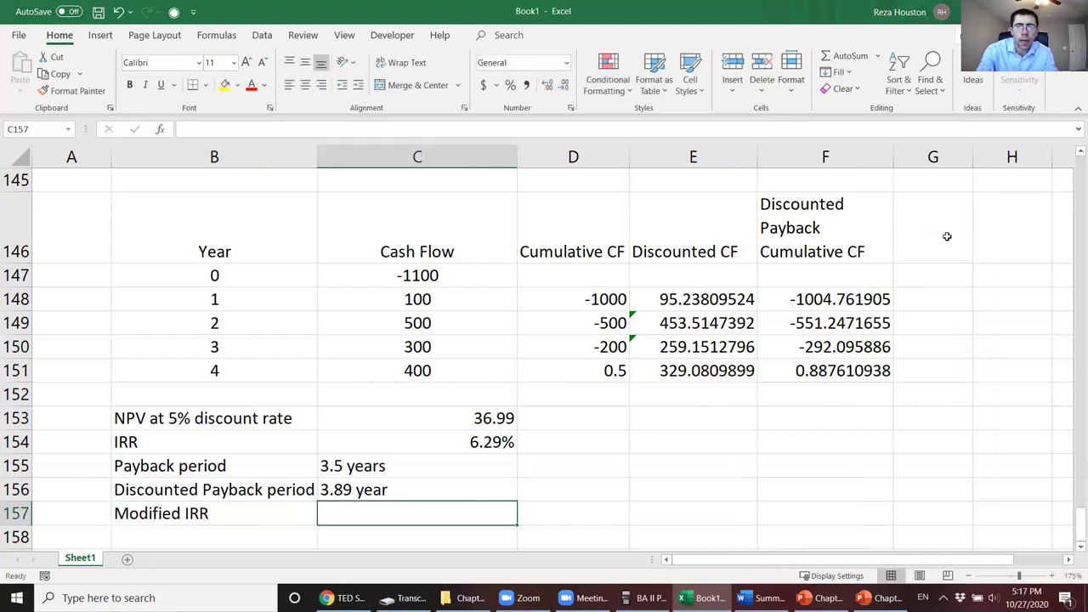
Step: Extend the label in B157 to read "Modified IRR (reinvestment rate of 4%)"
{"action": "double_click", "coordinate": [284, 507]}
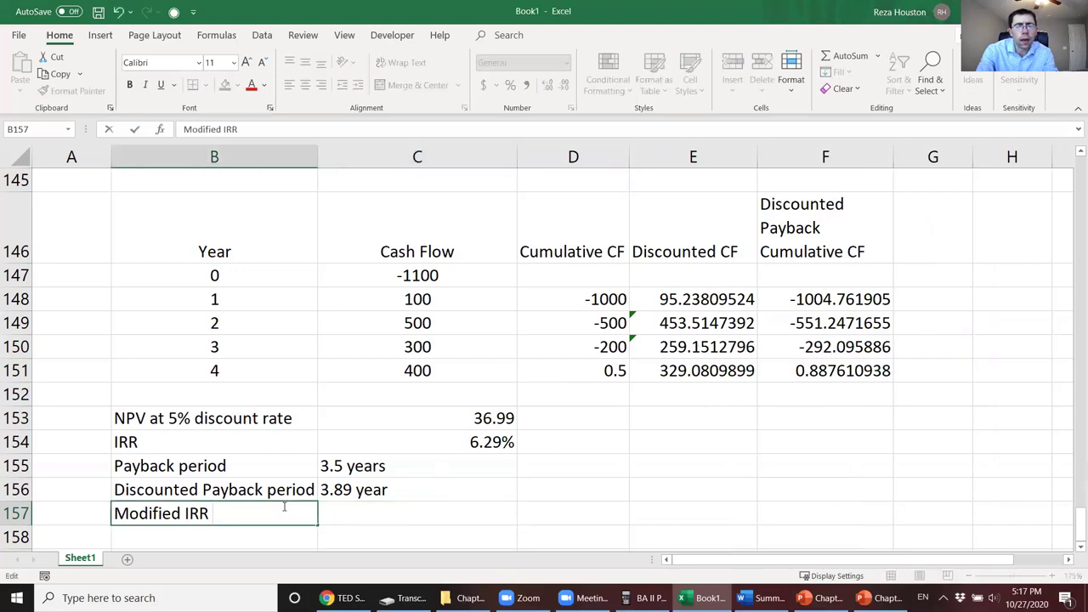
{"action": "type", "text": "(re"}
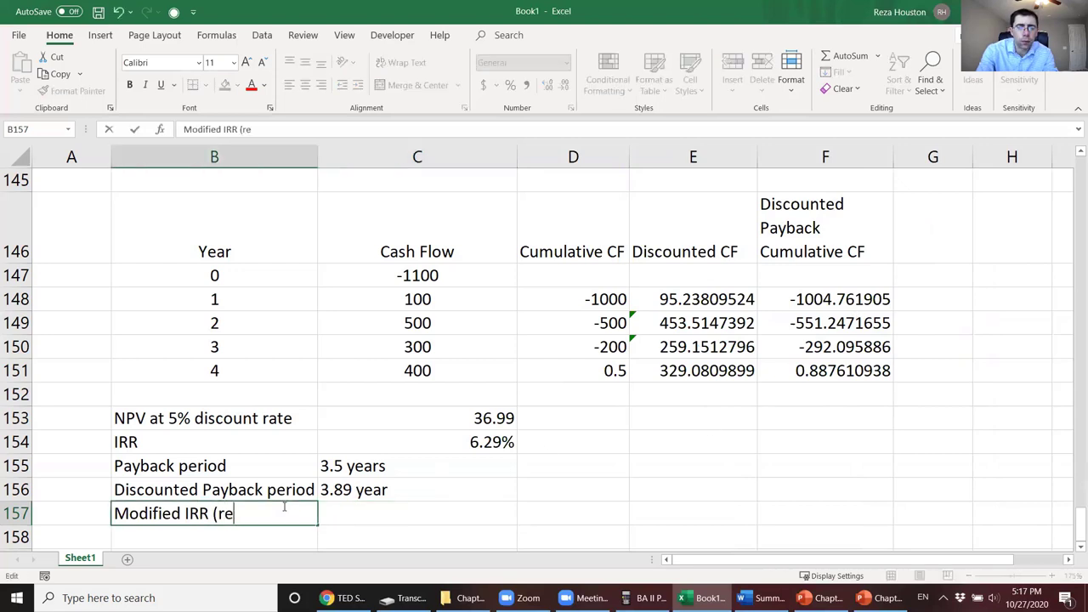
{"action": "type", "text": "inves"}
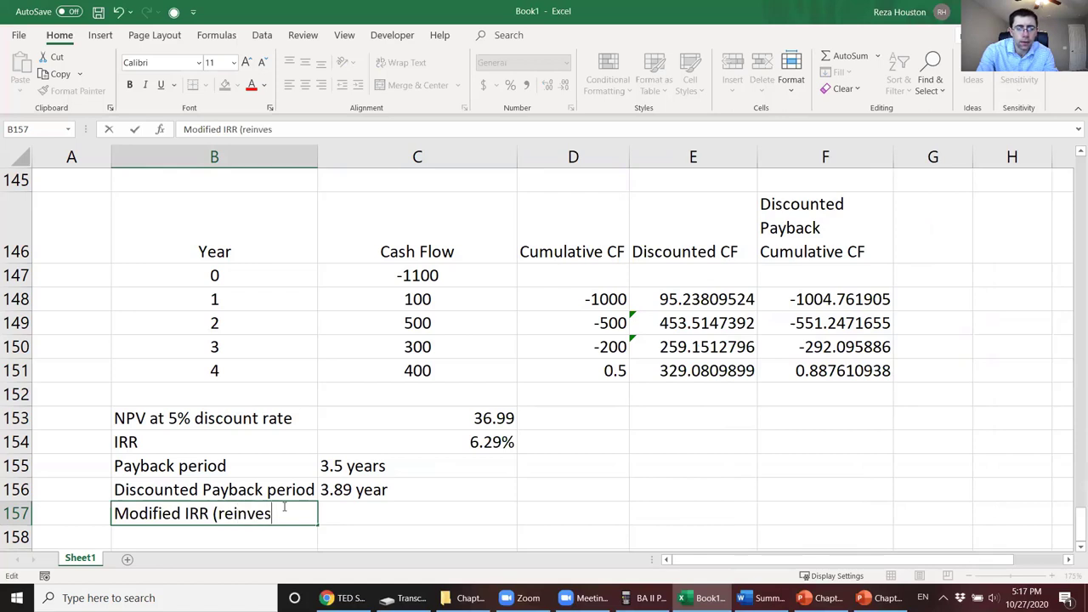
{"action": "type", "text": "tment rate "}
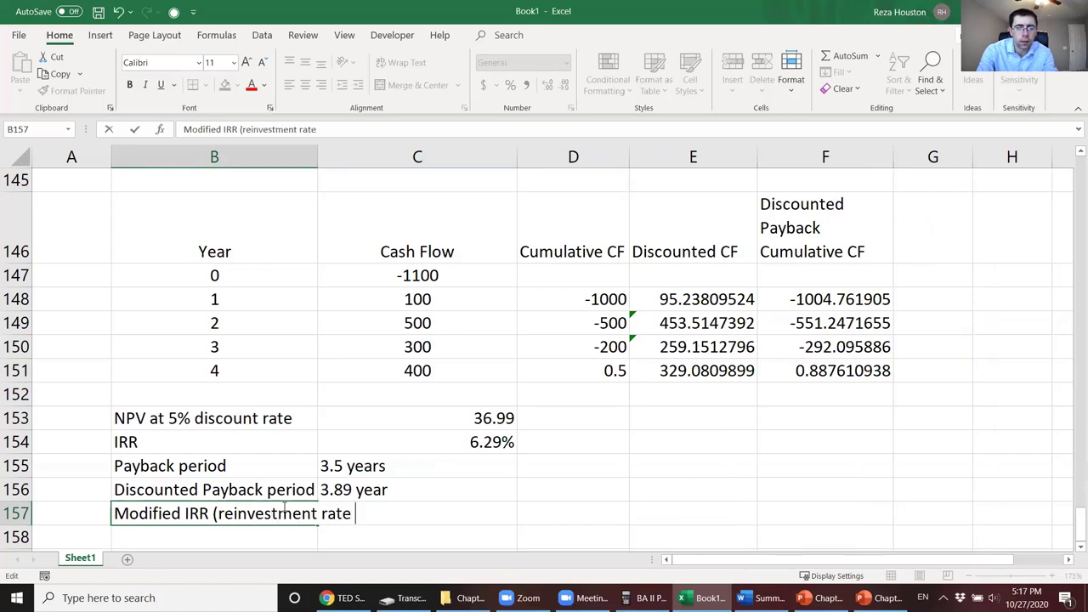
{"action": "type", "text": "of 4%)"}
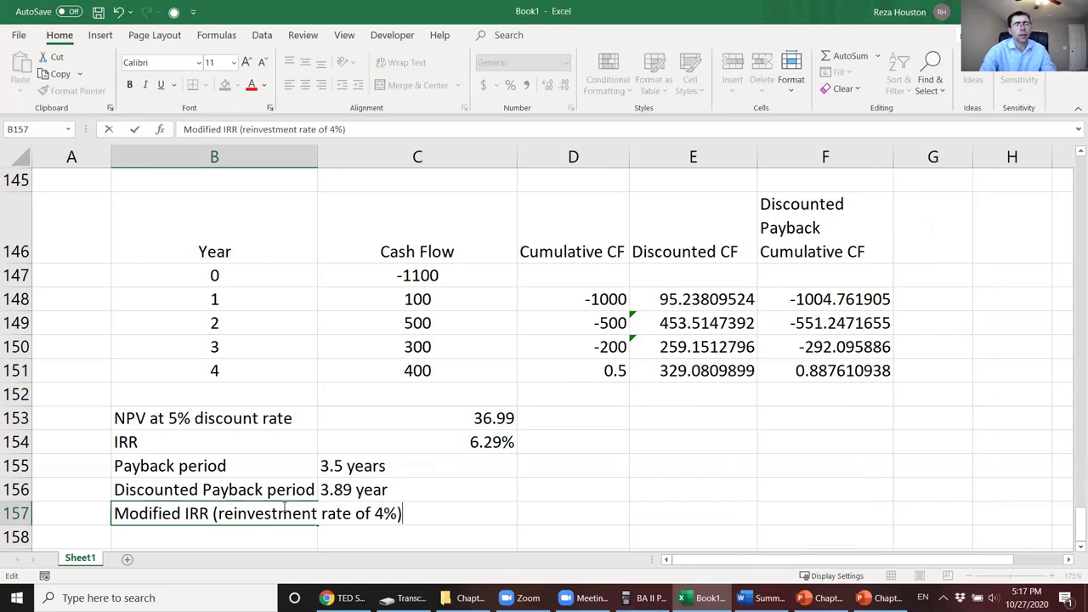
{"action": "key", "text": "Return"}
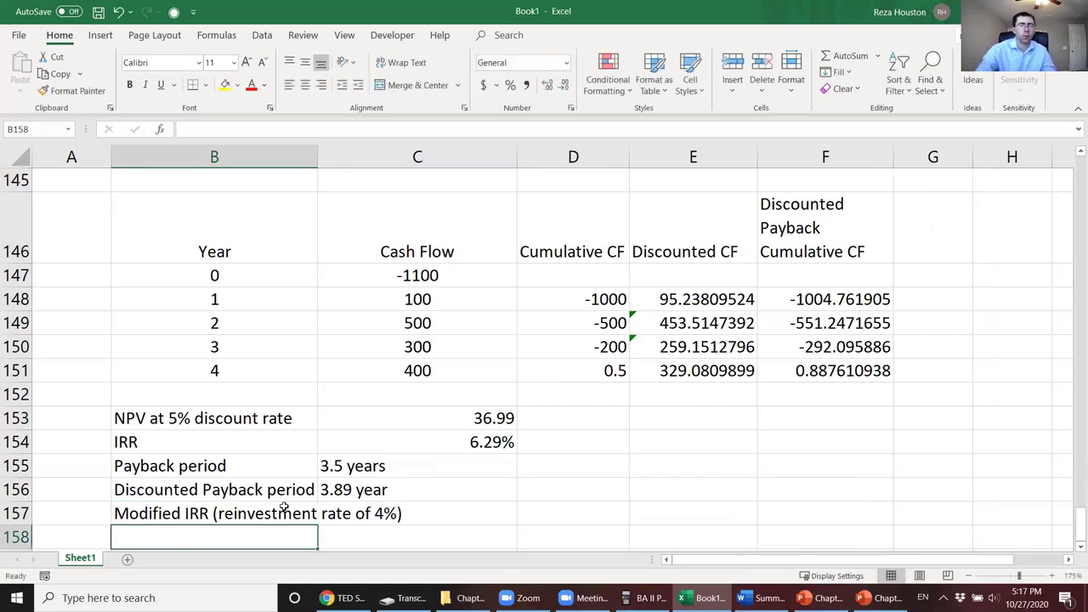
{"action": "left_click", "coordinate": [96, 154]}
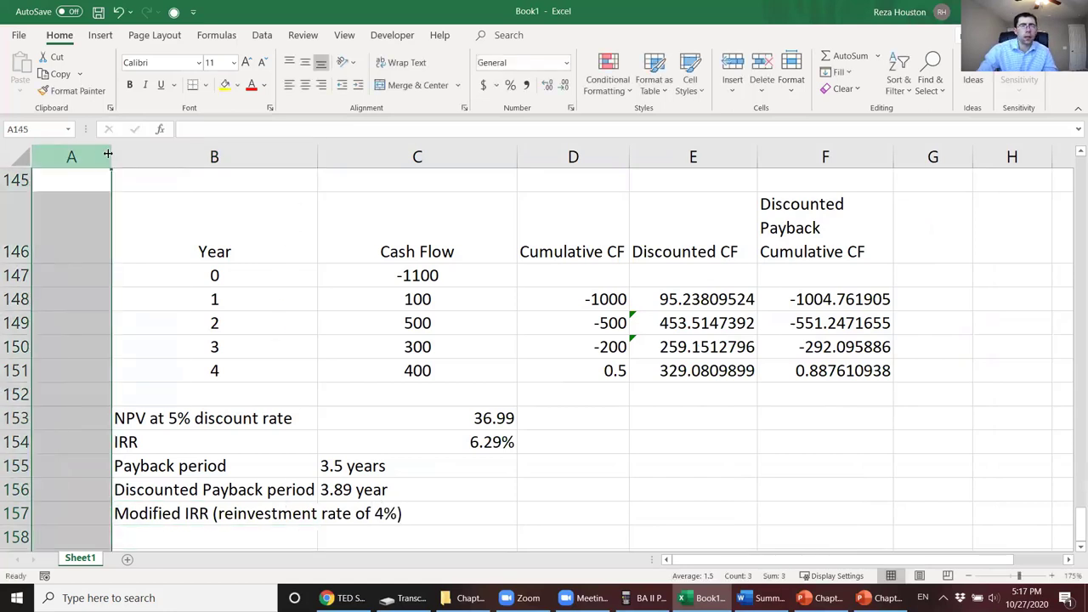
{"action": "right_click", "coordinate": [96, 154]}
{"action": "left_click", "coordinate": [123, 294]}
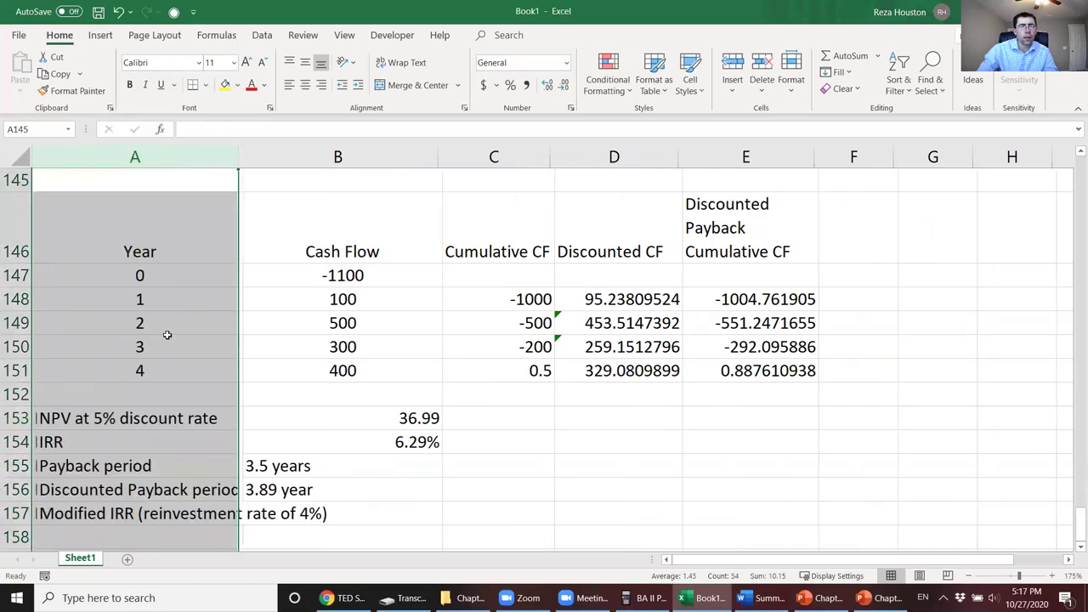
{"action": "key", "text": "ctrl+z"}
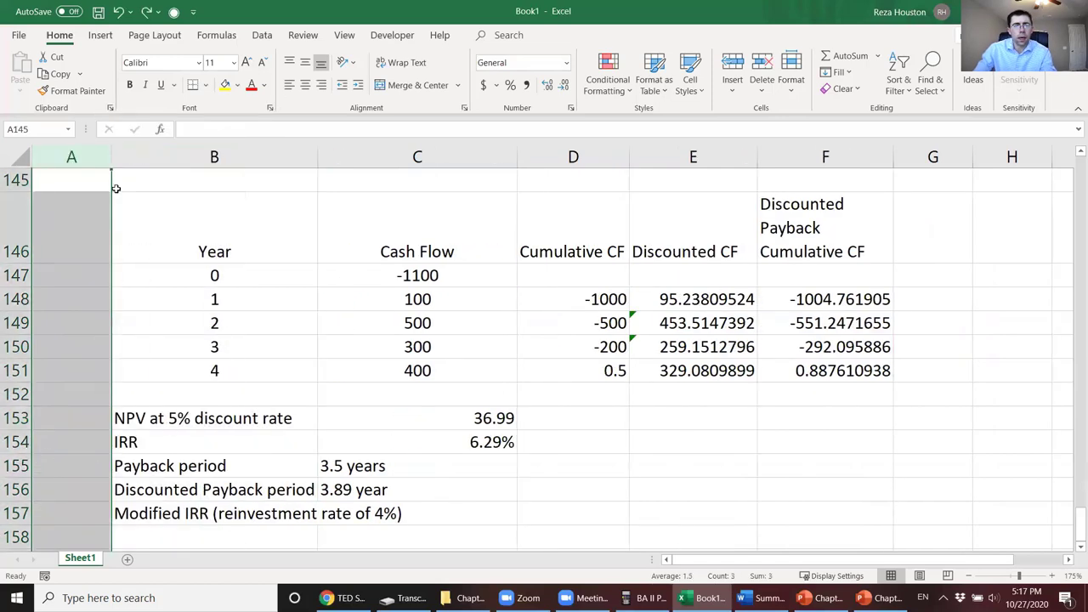
Step: Collapse the empty column A to zero width and widen column B so the full Modified IRR label fits
{"action": "left_click_drag", "start_coordinate": [111, 152], "coordinate": [31, 154]}
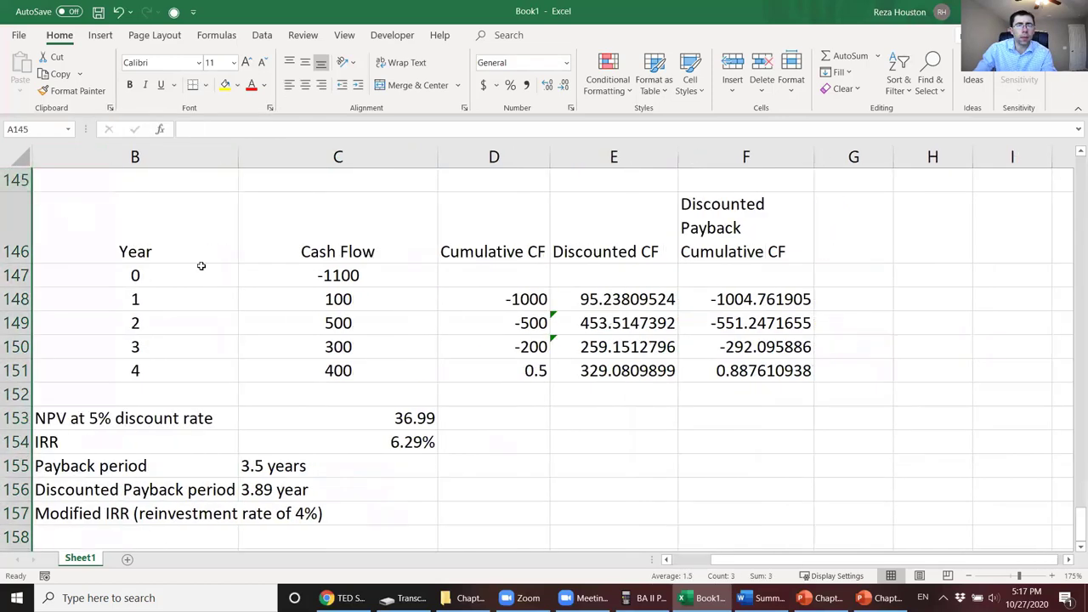
{"action": "left_click", "coordinate": [291, 302]}
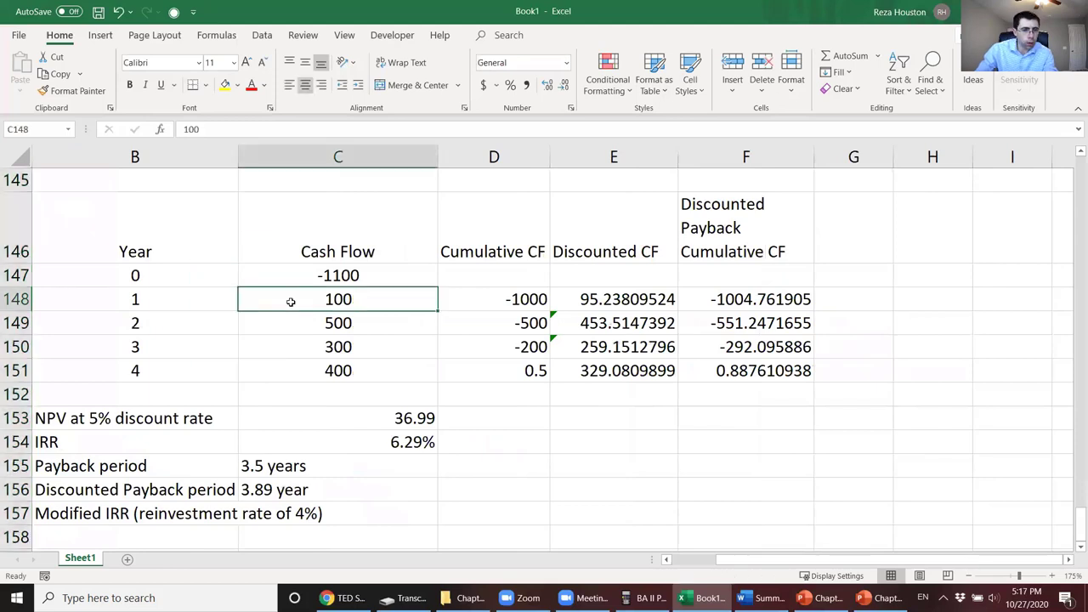
{"action": "left_click", "coordinate": [299, 327]}
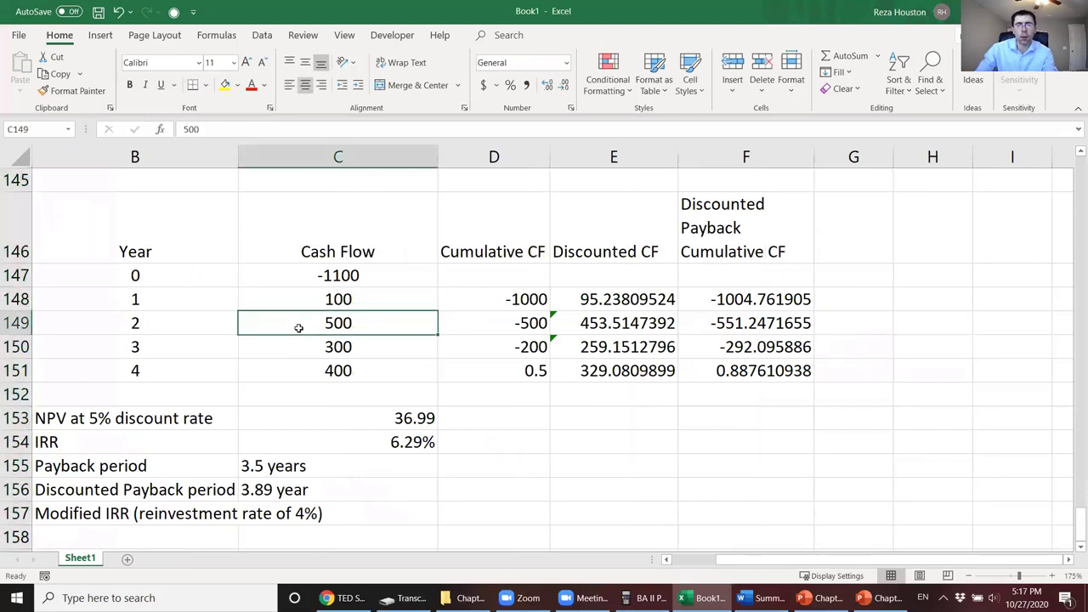
{"action": "left_click", "coordinate": [298, 356]}
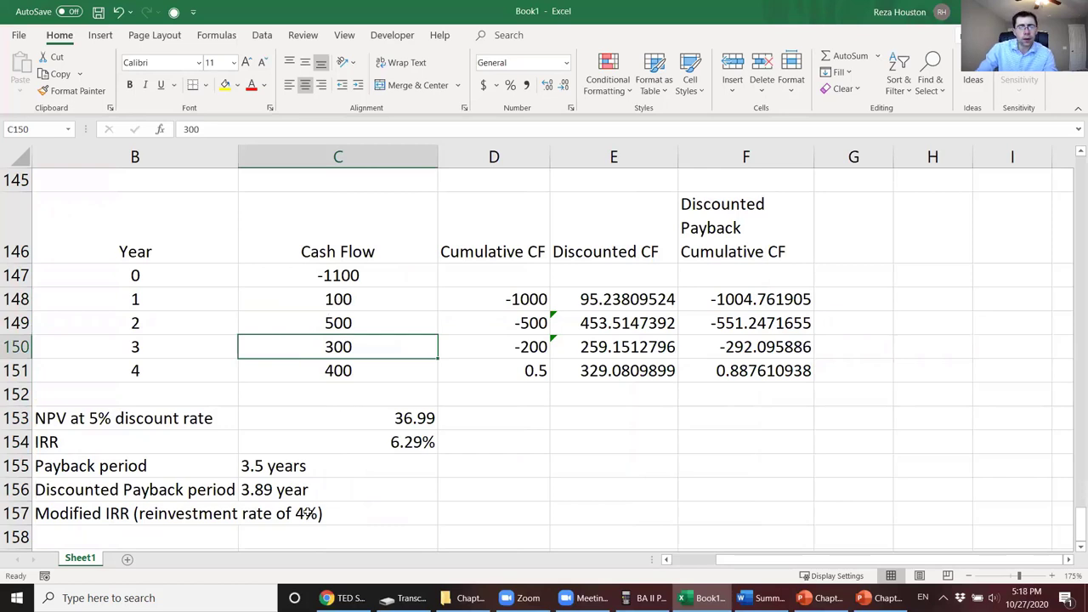
{"action": "left_click_drag", "start_coordinate": [243, 163], "coordinate": [343, 160]}
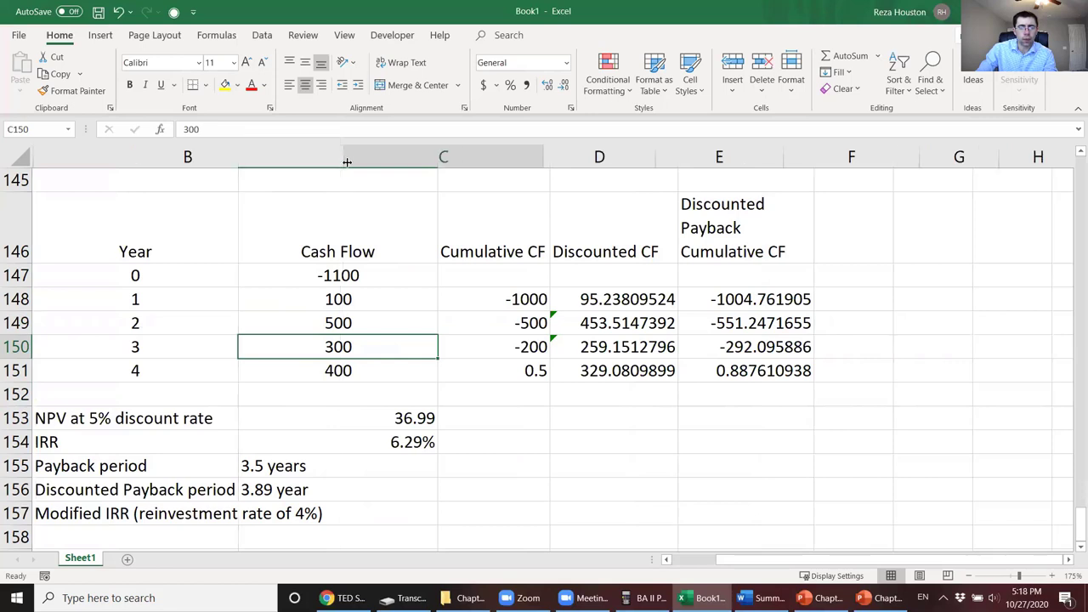
Step: Add the column header "CF in YR 4" in G146, beside the discounted payback cumulative cash flow column
{"action": "left_click", "coordinate": [964, 254]}
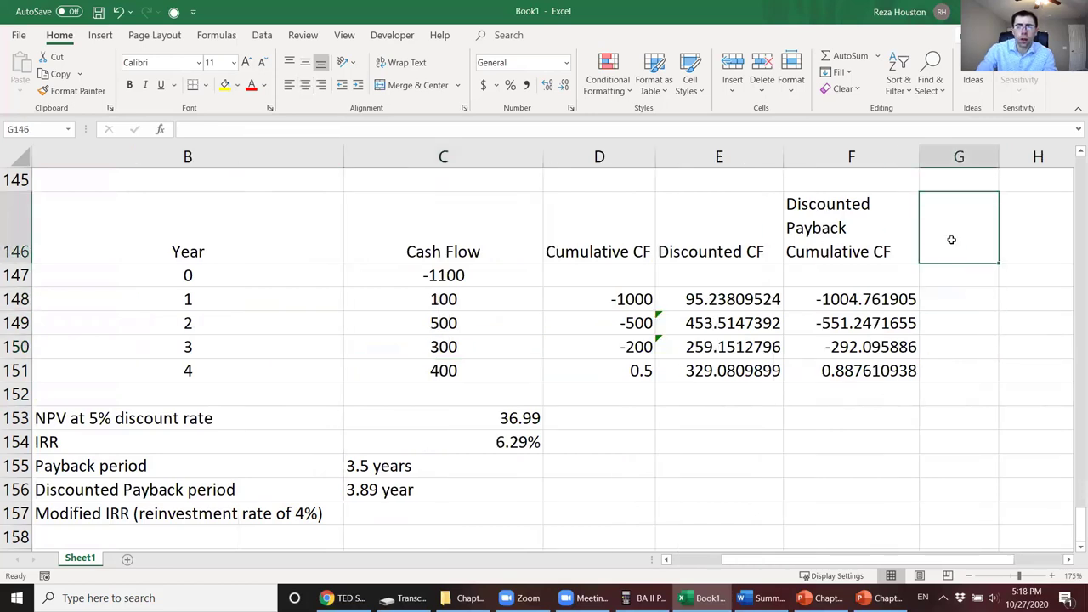
{"action": "double_click", "coordinate": [952, 240]}
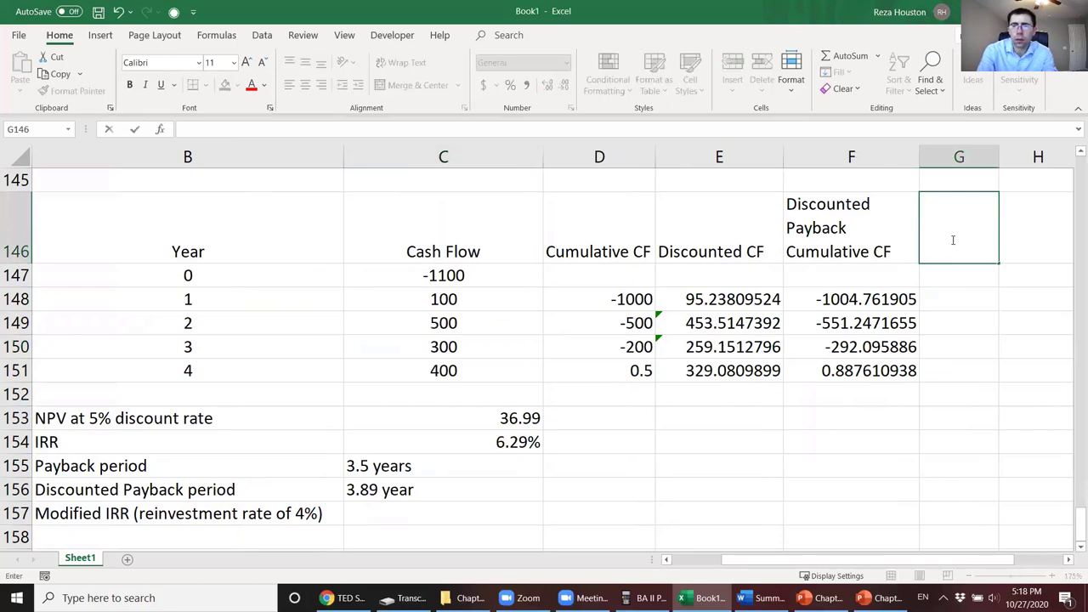
{"action": "type", "text": "F"}
{"action": "key", "text": "BackSpace"}
{"action": "type", "text": "Cf"}
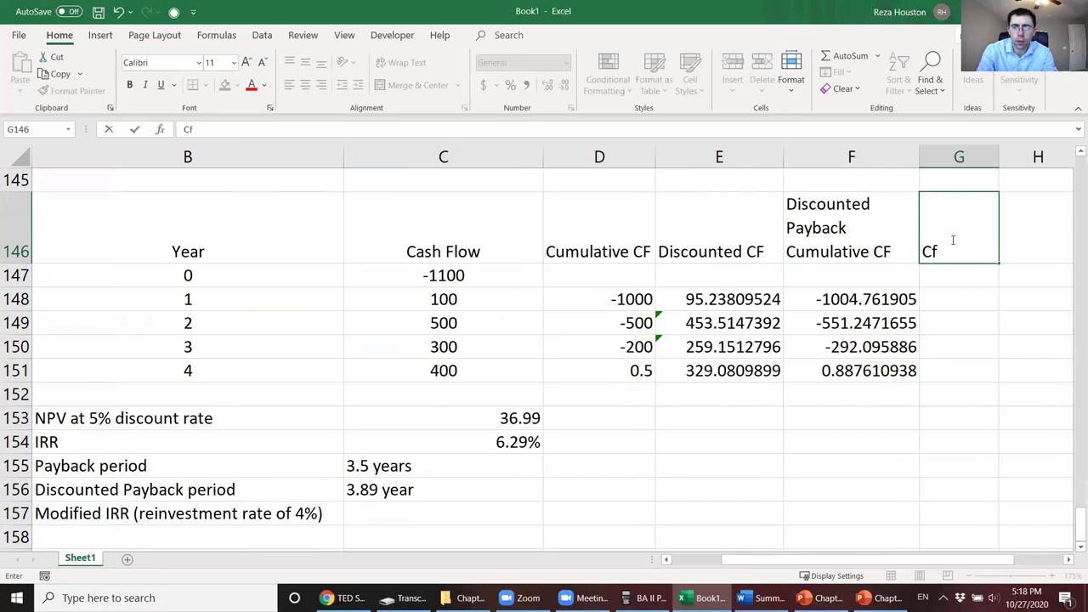
{"action": "key", "text": "BackSpace"}
{"action": "type", "text": "F in the future"}
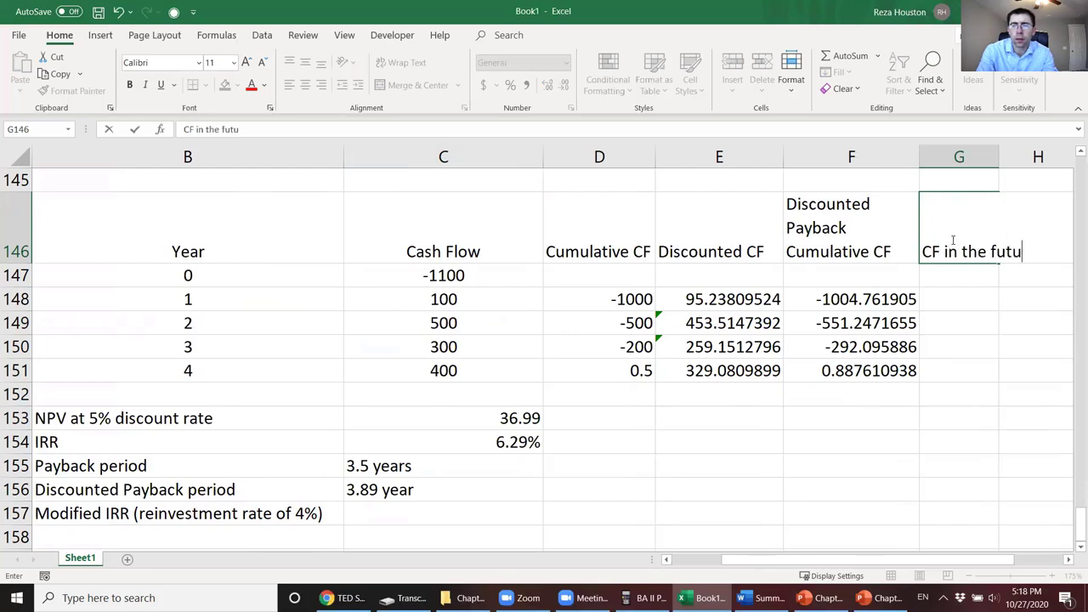
{"action": "key", "text": "BackSpace"}
{"action": "key", "text": "BackSpace"}
{"action": "key", "text": "BackSpace"}
{"action": "key", "text": "BackSpace"}
{"action": "key", "text": "BackSpace"}
{"action": "key", "text": "BackSpace"}
{"action": "key", "text": "BackSpace"}
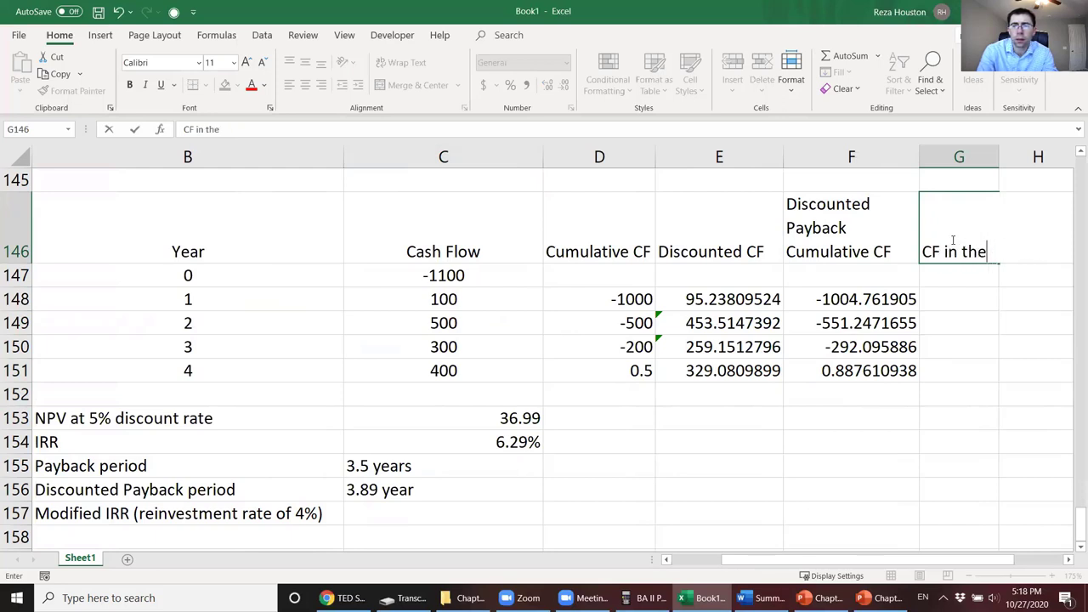
{"action": "key", "text": "BackSpace"}
{"action": "key", "text": "BackSpace"}
{"action": "key", "text": "BackSpace"}
{"action": "key", "text": "BackSpace"}
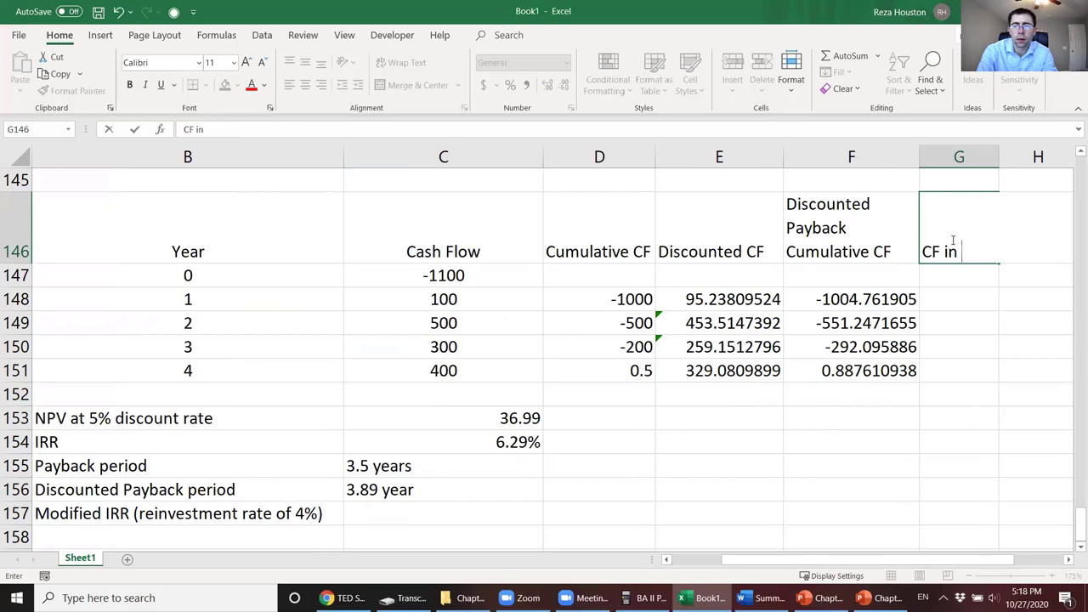
{"action": "type", "text": "YR 4"}
{"action": "key", "text": "Return"}
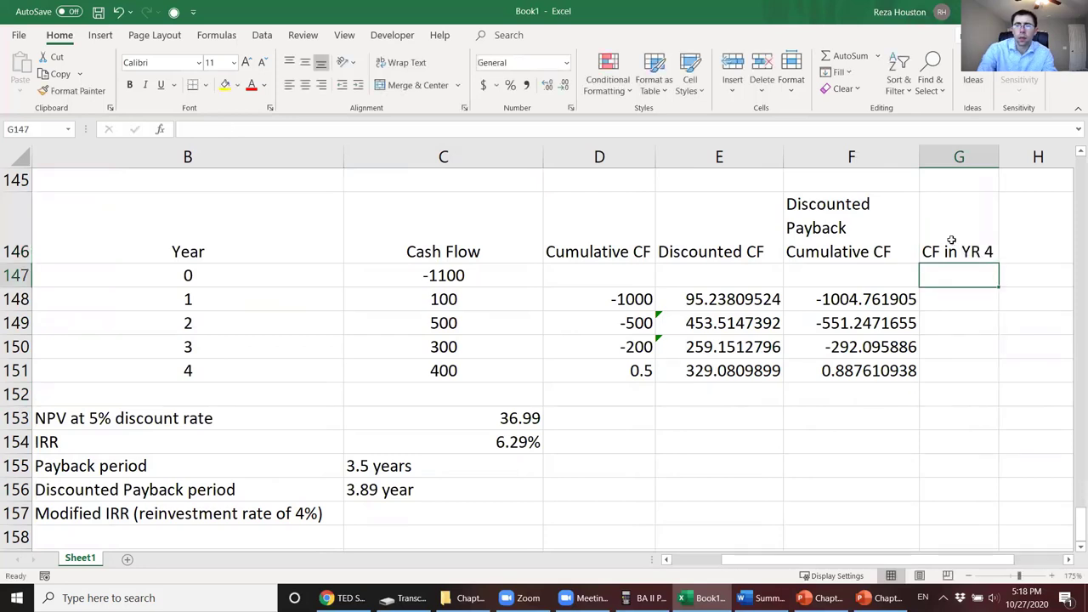
Step: Compound the year 1 cash flow to year 4 in G148 with =C148*(1.04)^3
{"action": "left_click", "coordinate": [942, 294]}
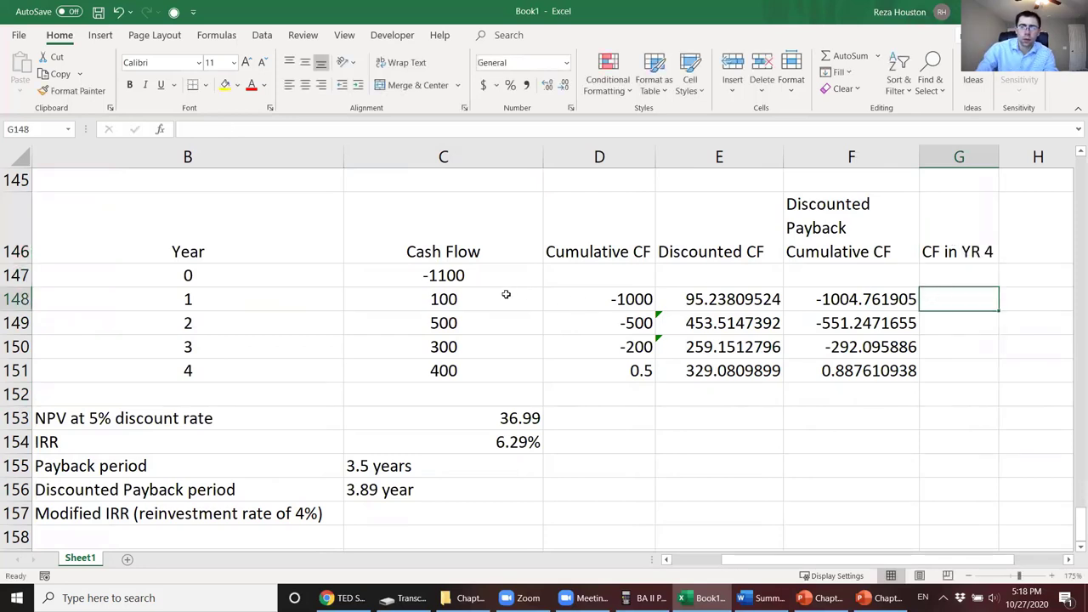
{"action": "type", "text": "="}
{"action": "left_click", "coordinate": [408, 295]}
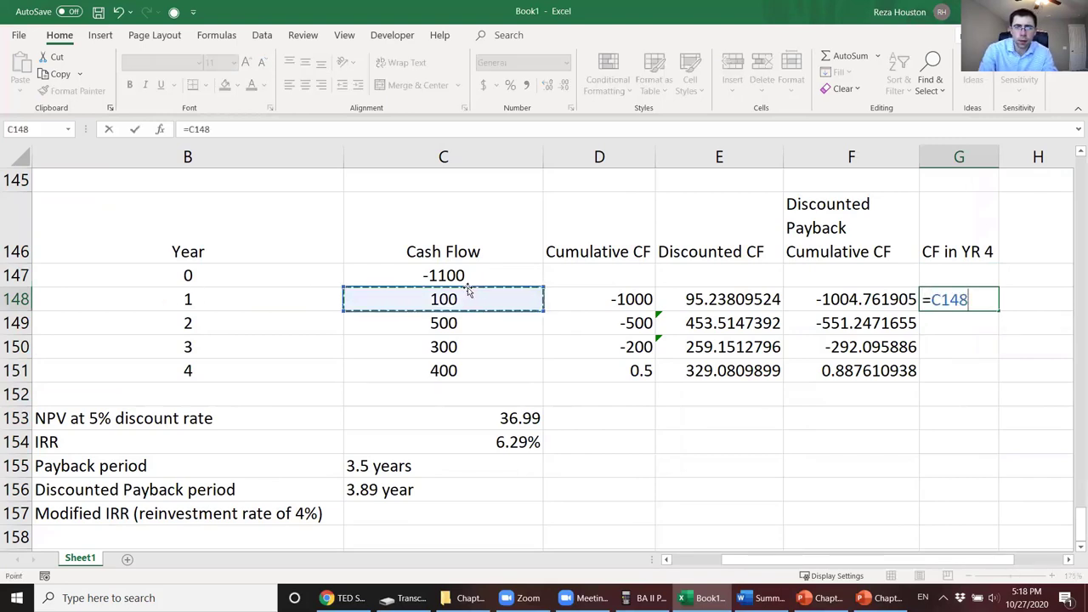
{"action": "type", "text": "*(1"}
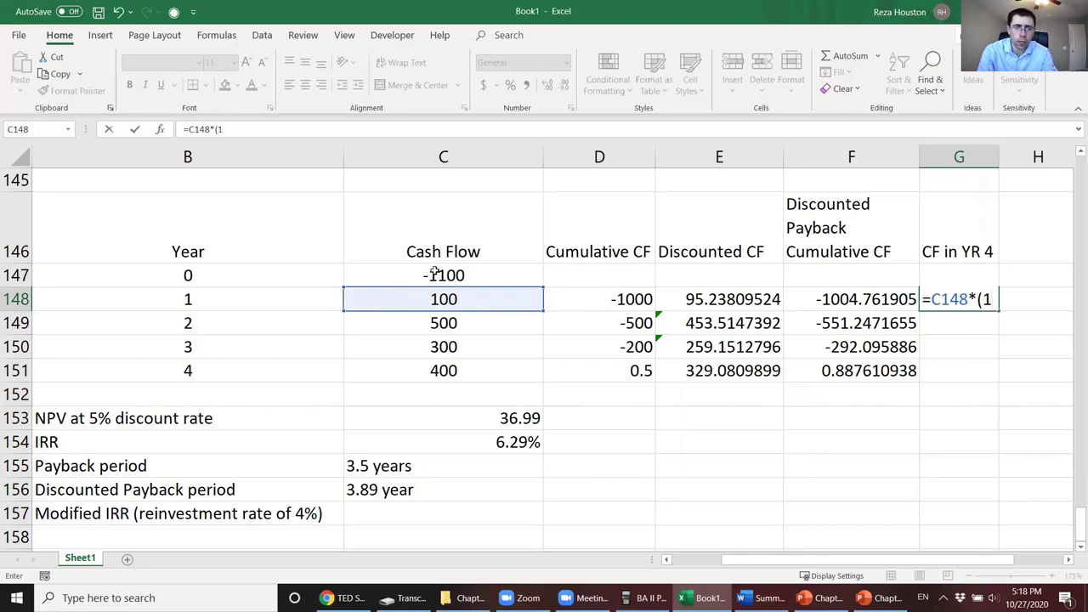
{"action": "type", "text": ".04"}
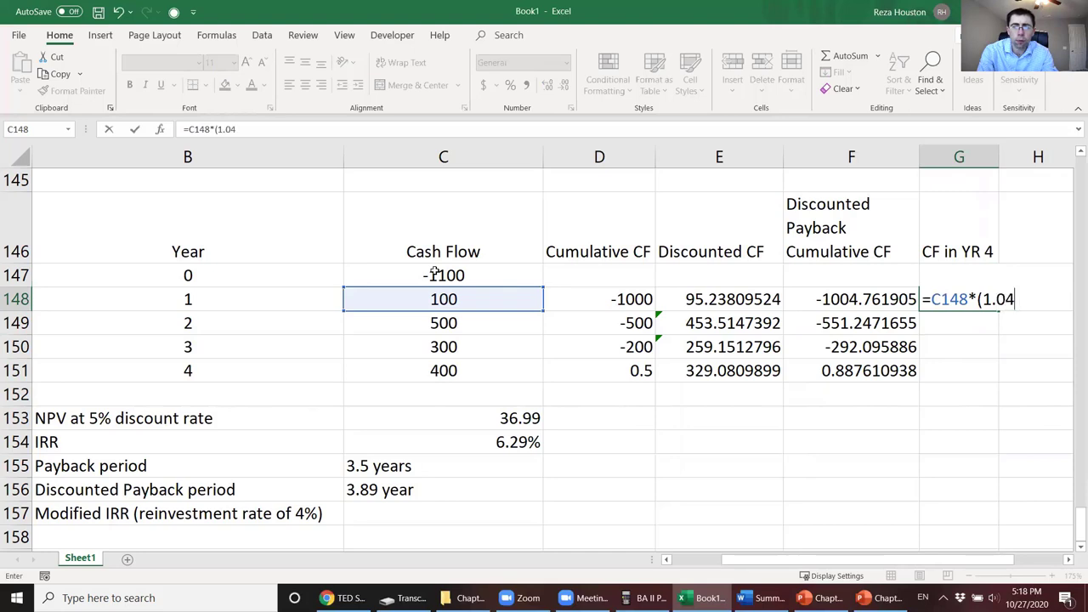
{"action": "type", "text": ")^3"}
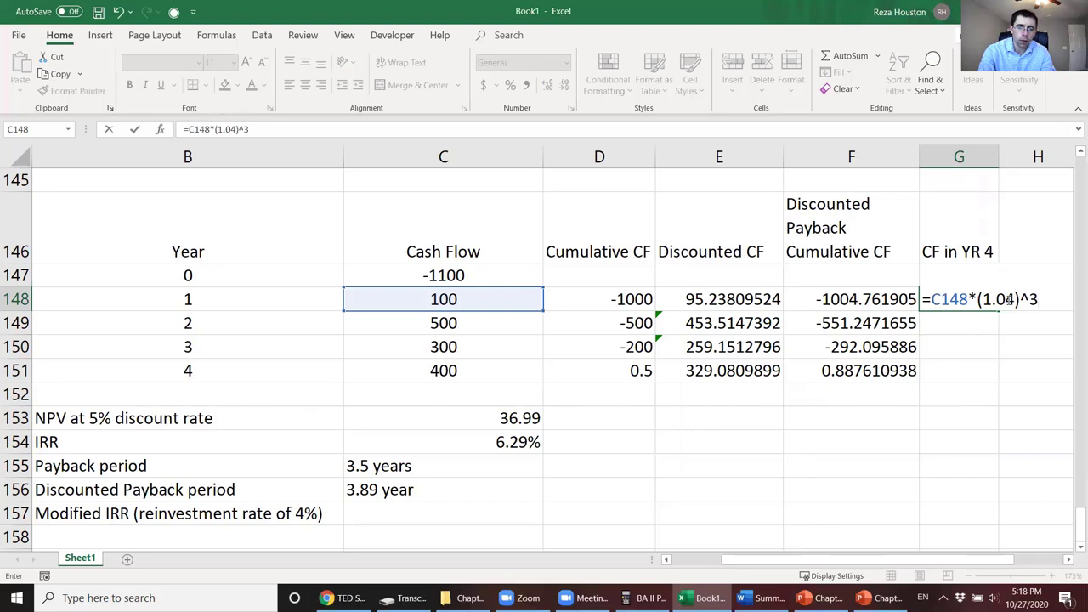
{"action": "key", "text": "Return"}
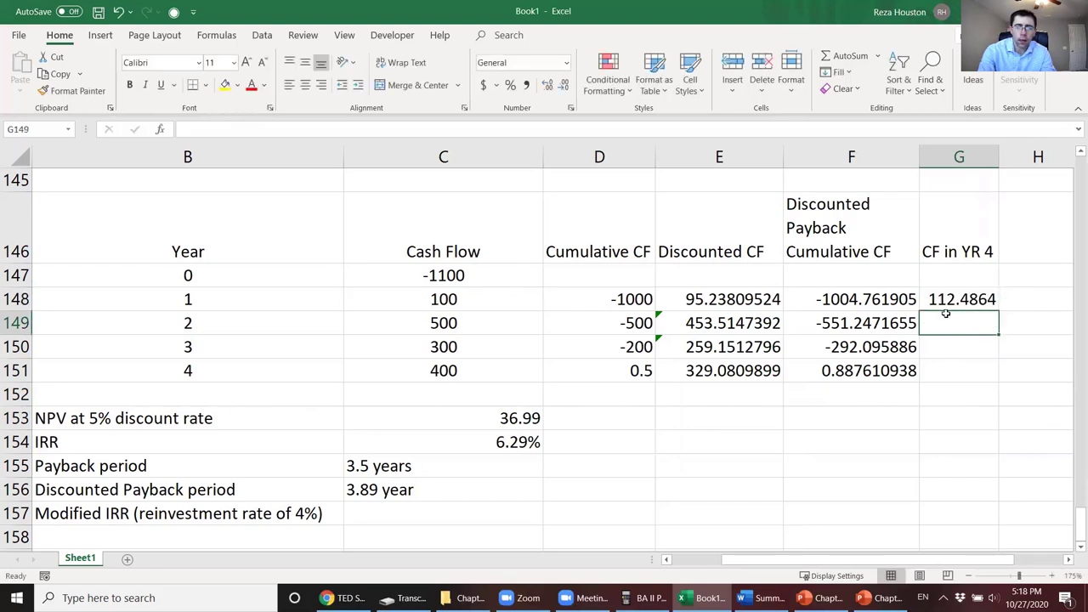
Step: Compound the year 2 cash flow to year 4 in G149 with =C149*(1.04)^2
{"action": "type", "text": "="}
{"action": "left_click", "coordinate": [479, 320]}
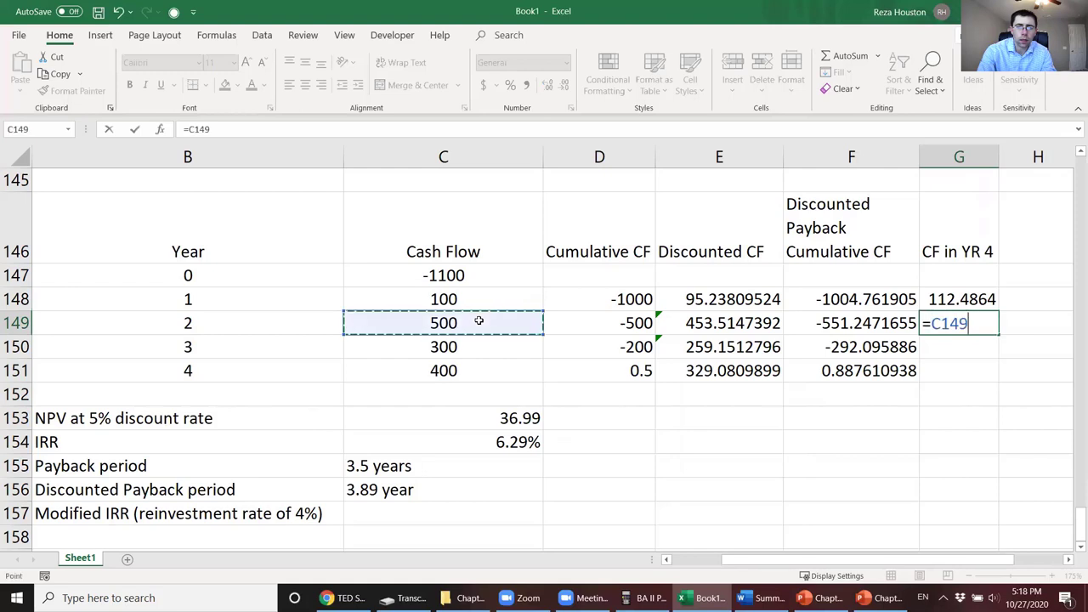
{"action": "type", "text": "*(1."}
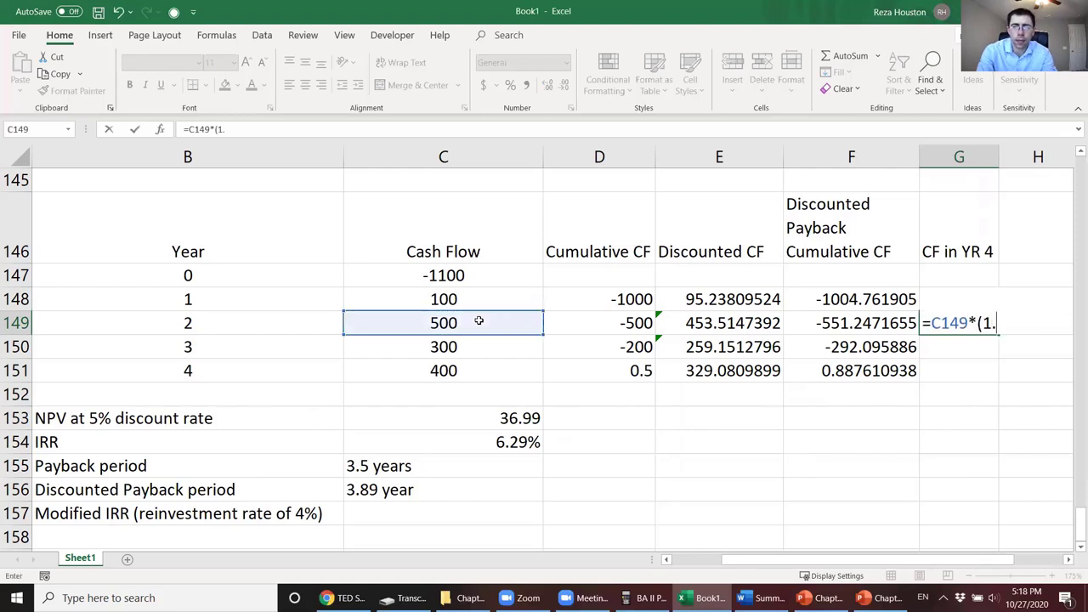
{"action": "type", "text": "04)^"}
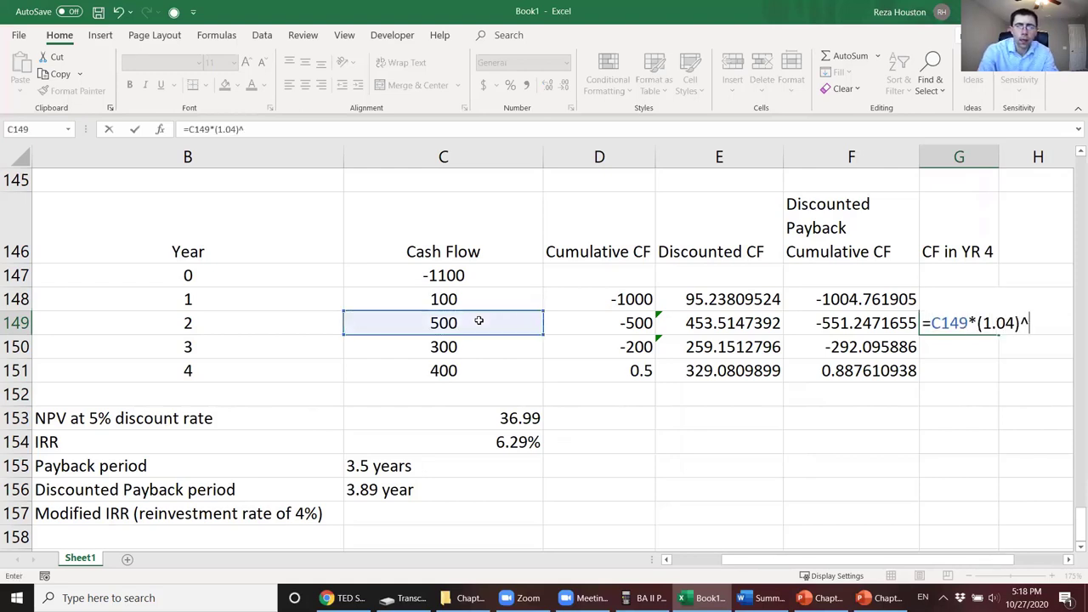
{"action": "type", "text": "2"}
{"action": "key", "text": "Return"}
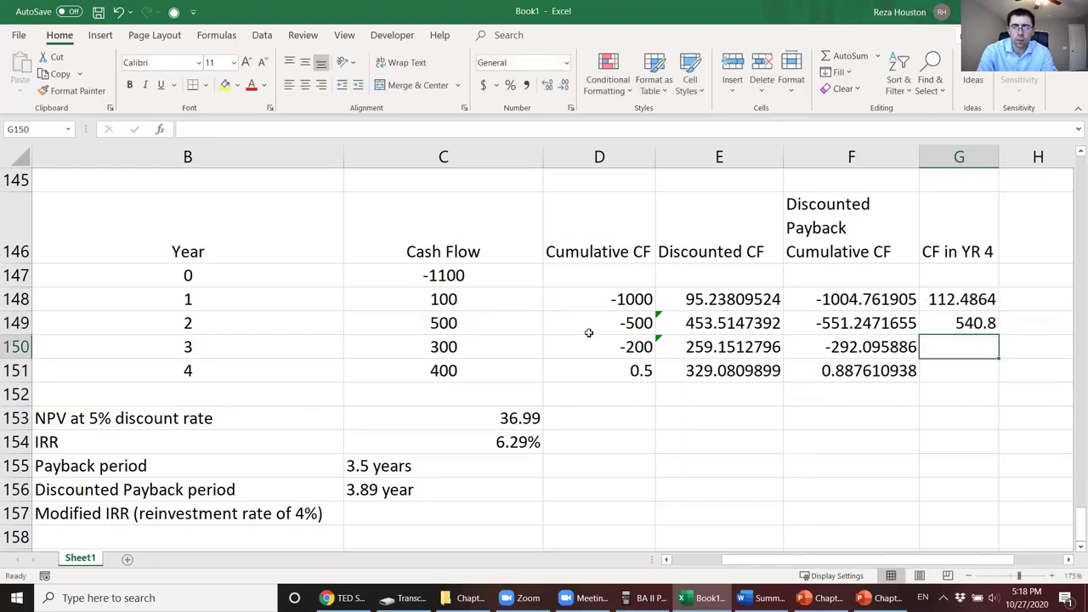
Step: Compound the year 3 cash flow to year 4 in G150 with =C150*(1.04)^1
{"action": "type", "text": "="}
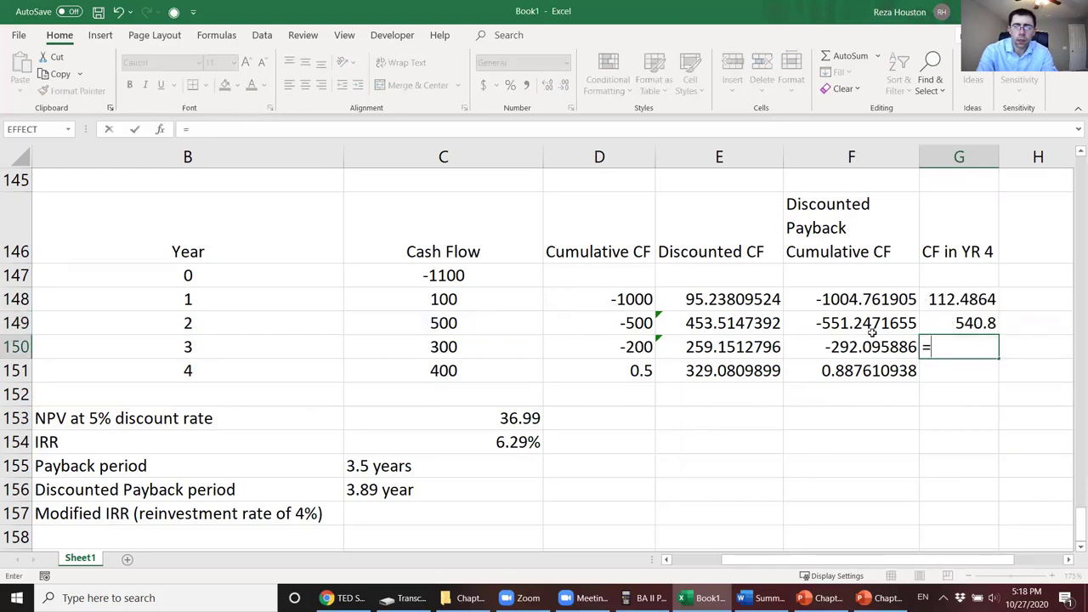
{"action": "left_click", "coordinate": [497, 346]}
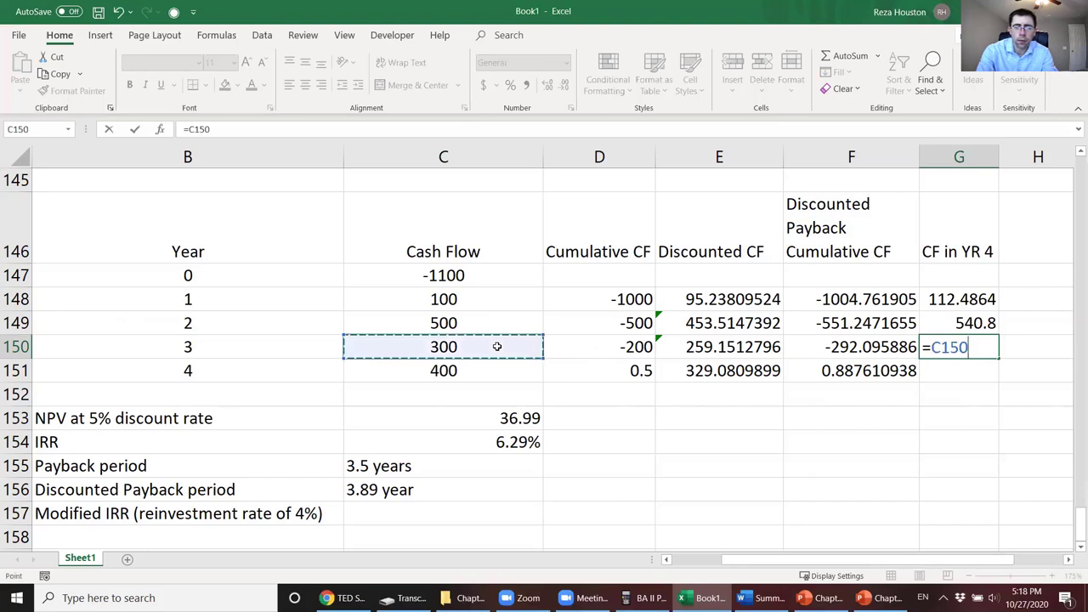
{"action": "type", "text": "*(1.04"}
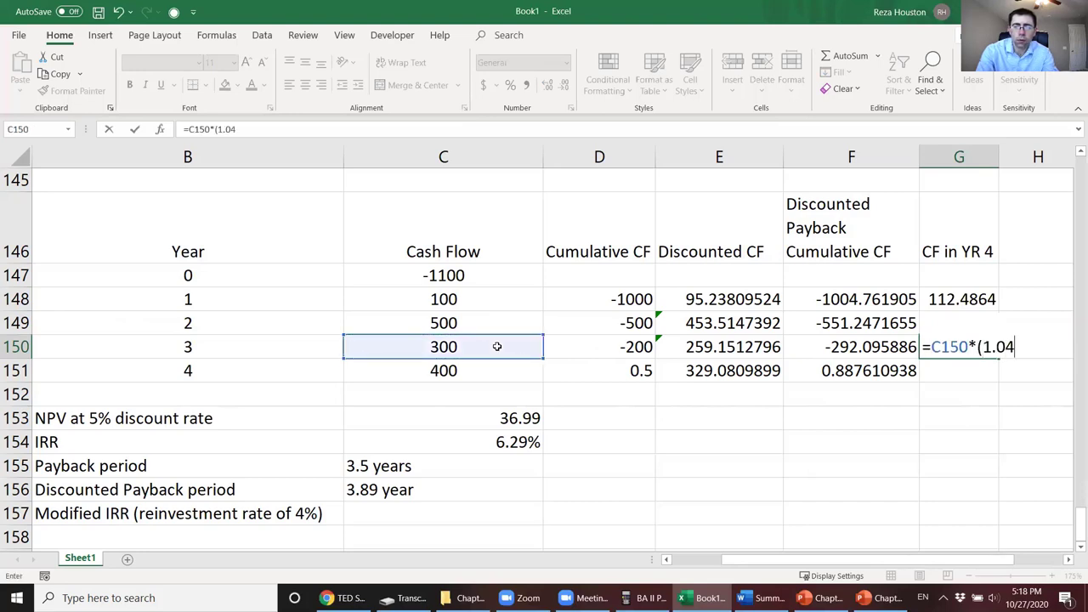
{"action": "type", "text": ") ^1"}
{"action": "key", "text": "Return"}
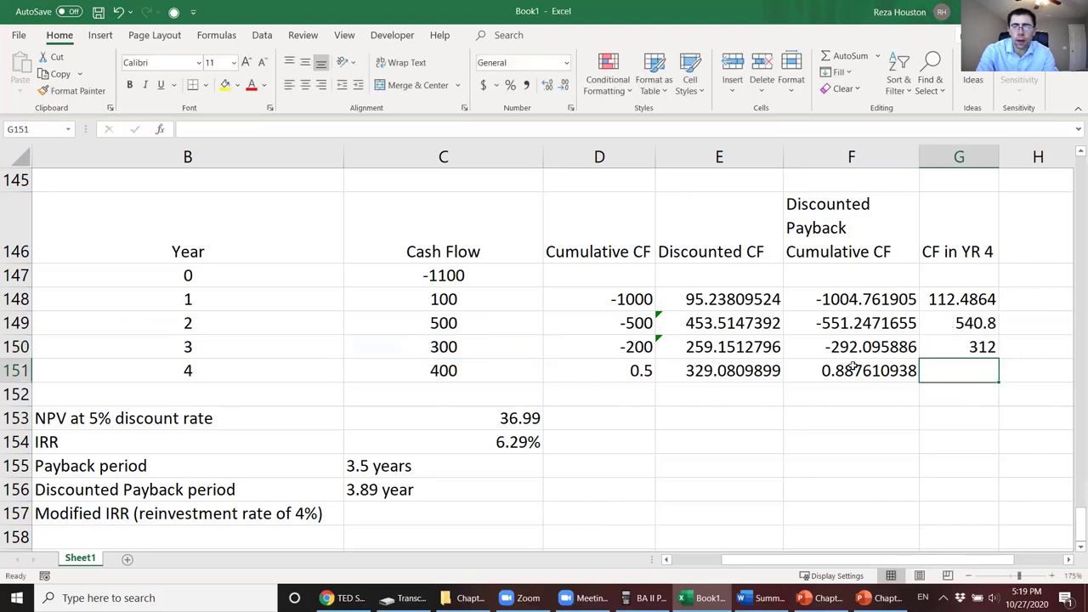
Step: Enter 400 in G151 as the year 4 cash flow, which needs no compounding
{"action": "type", "text": "400"}
{"action": "key", "text": "Return"}
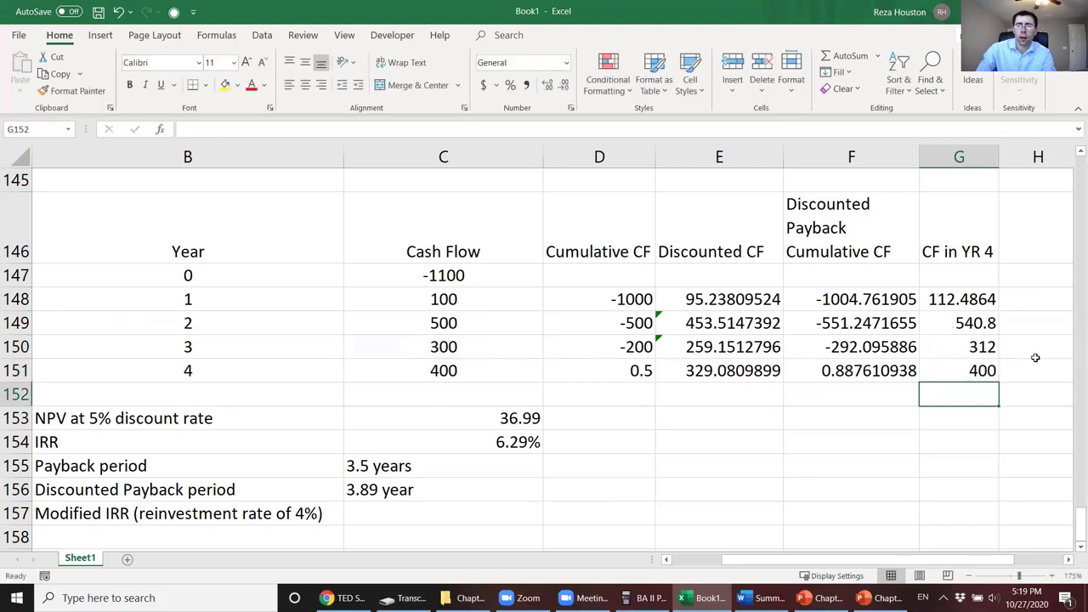
{"action": "left_click", "coordinate": [463, 511]}
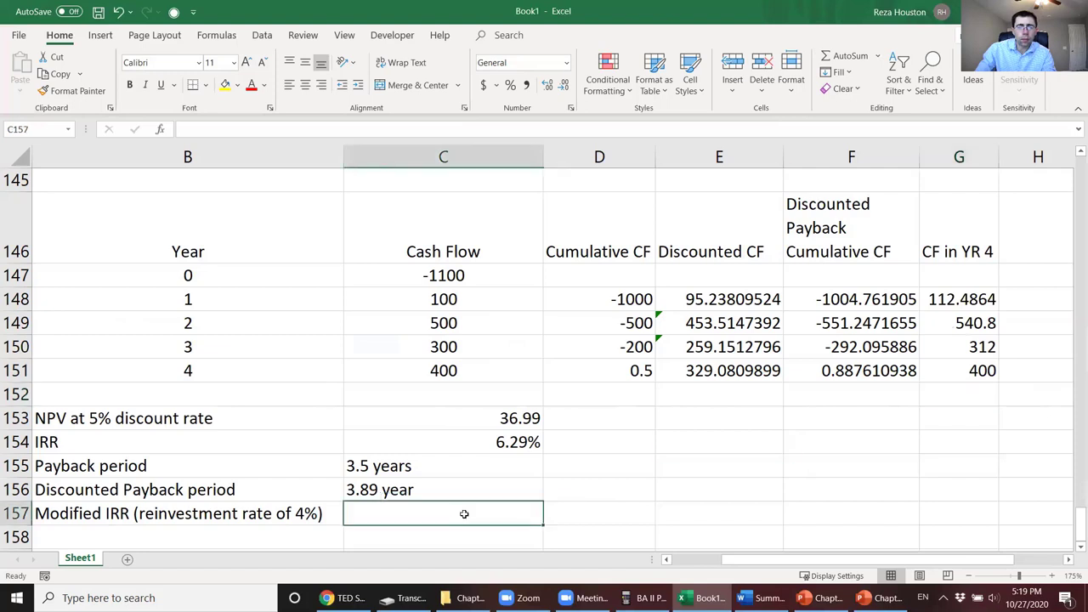
{"action": "left_click", "coordinate": [646, 598]}
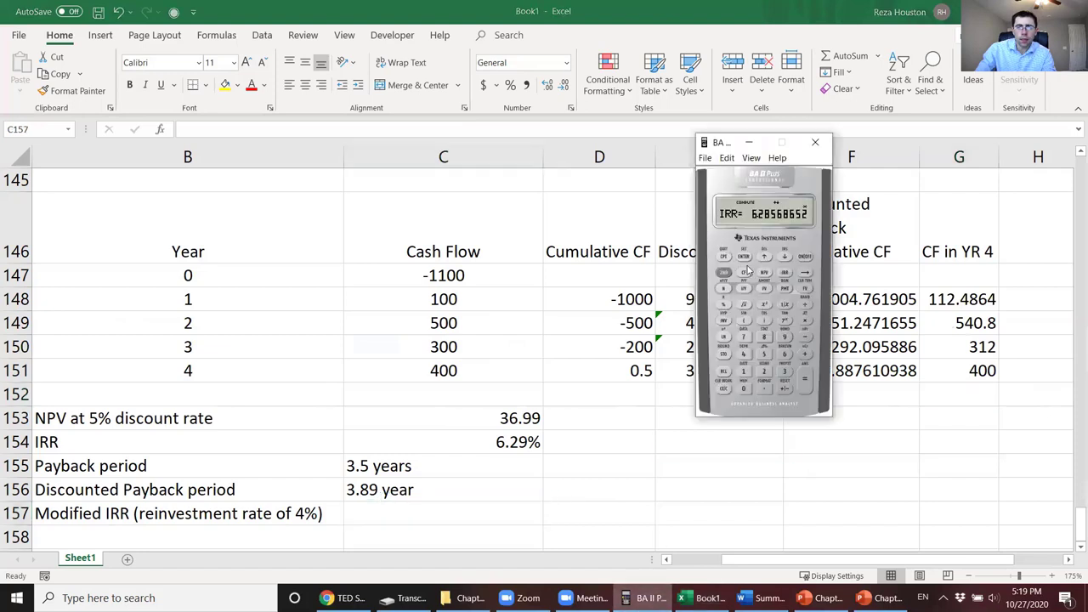
{"action": "left_click", "coordinate": [724, 392]}
Step: Select the compounded year 4 cash flows in G148:G151 to review them together
{"action": "left_click", "coordinate": [954, 298]}
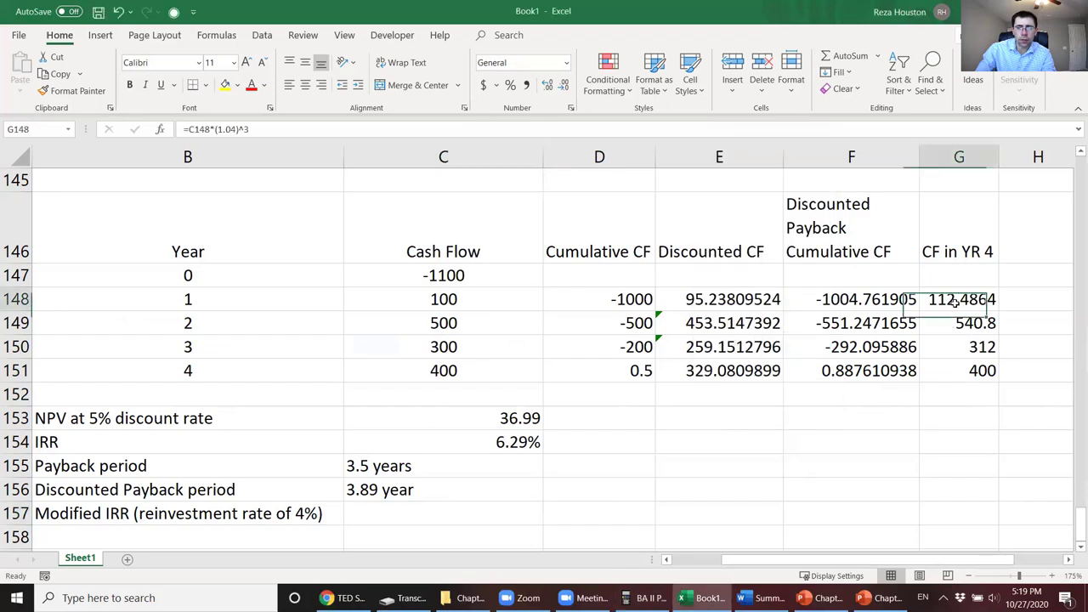
{"action": "left_click_drag", "start_coordinate": [955, 296], "coordinate": [959, 371]}
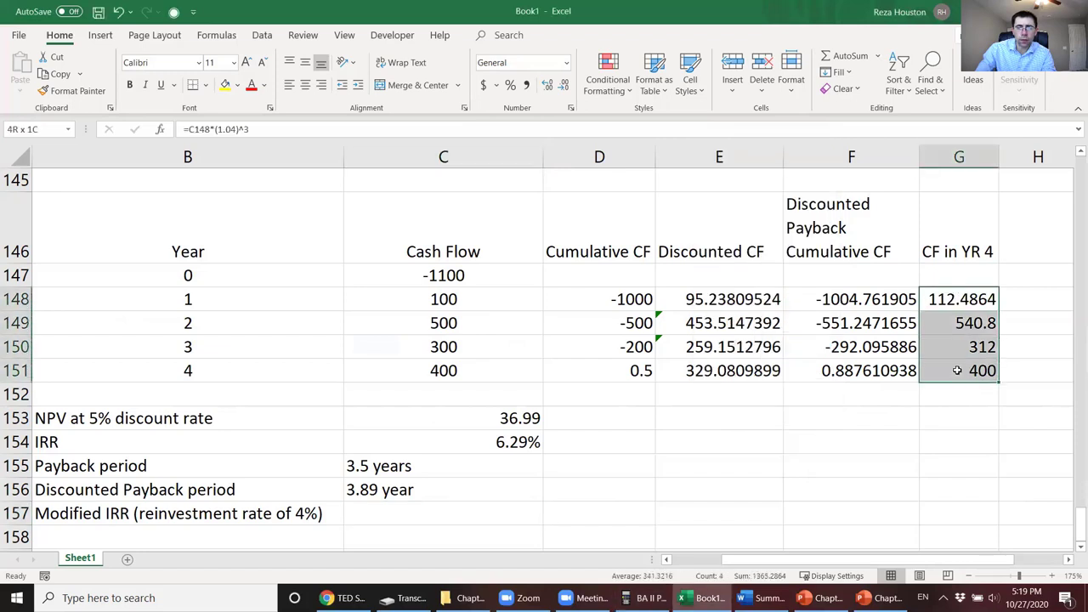
{"action": "left_click", "coordinate": [967, 306]}
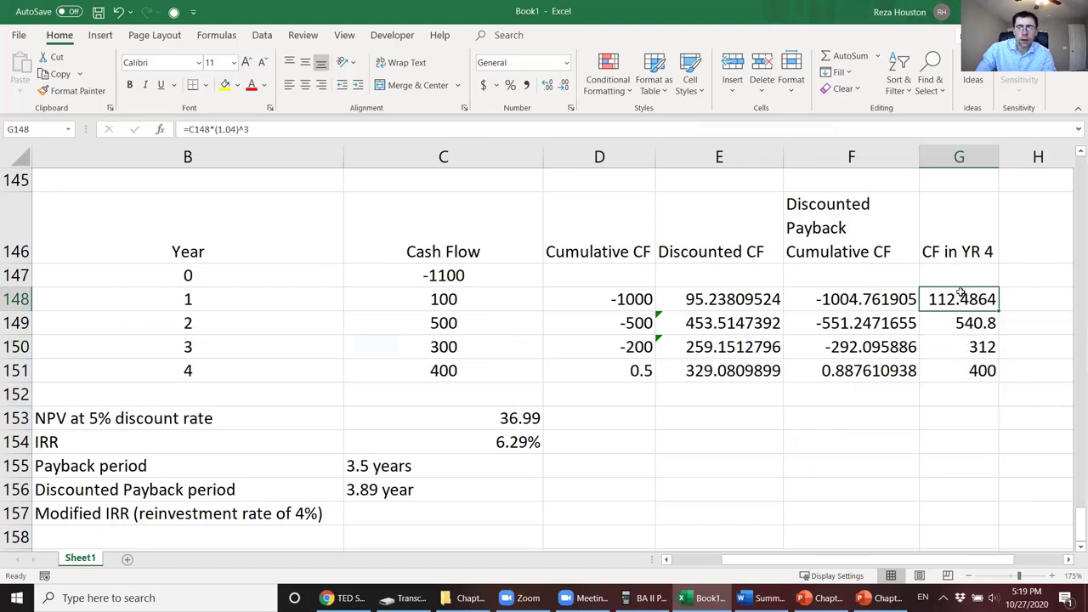
{"action": "left_click_drag", "start_coordinate": [961, 293], "coordinate": [958, 372]}
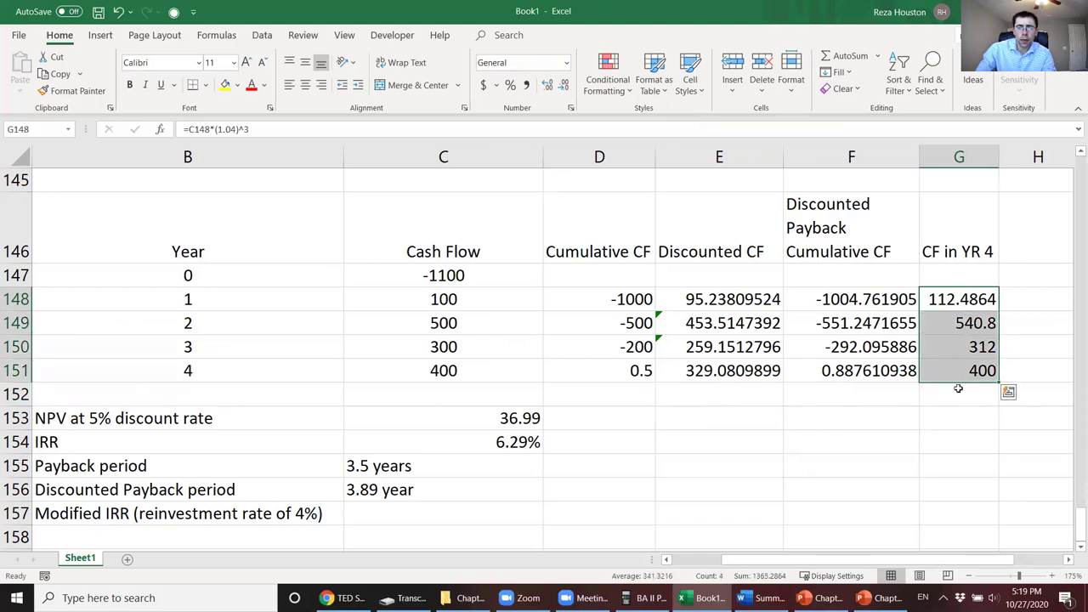
Step: Label H152 as "Total Yr 4 cf", next to the cell below the year 4 cash flows
{"action": "left_click", "coordinate": [969, 396]}
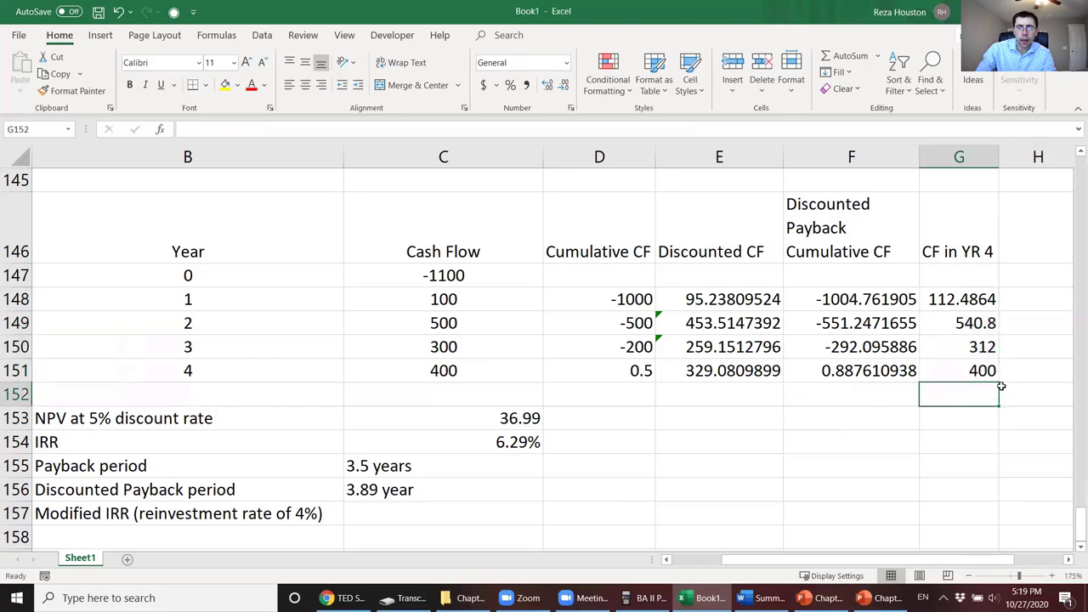
{"action": "left_click", "coordinate": [851, 394]}
{"action": "left_click", "coordinate": [967, 384]}
{"action": "left_click", "coordinate": [1027, 391]}
{"action": "left_click_drag", "start_coordinate": [956, 561], "coordinate": [984, 561]}
{"action": "type", "text": "Total "}
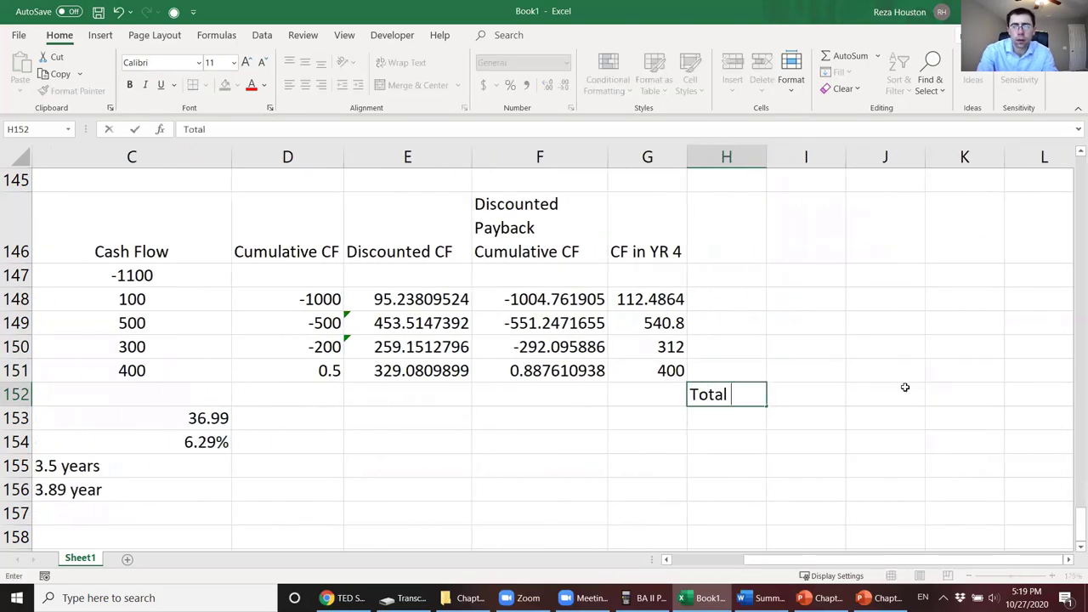
{"action": "type", "text": "Yr 4 c"}
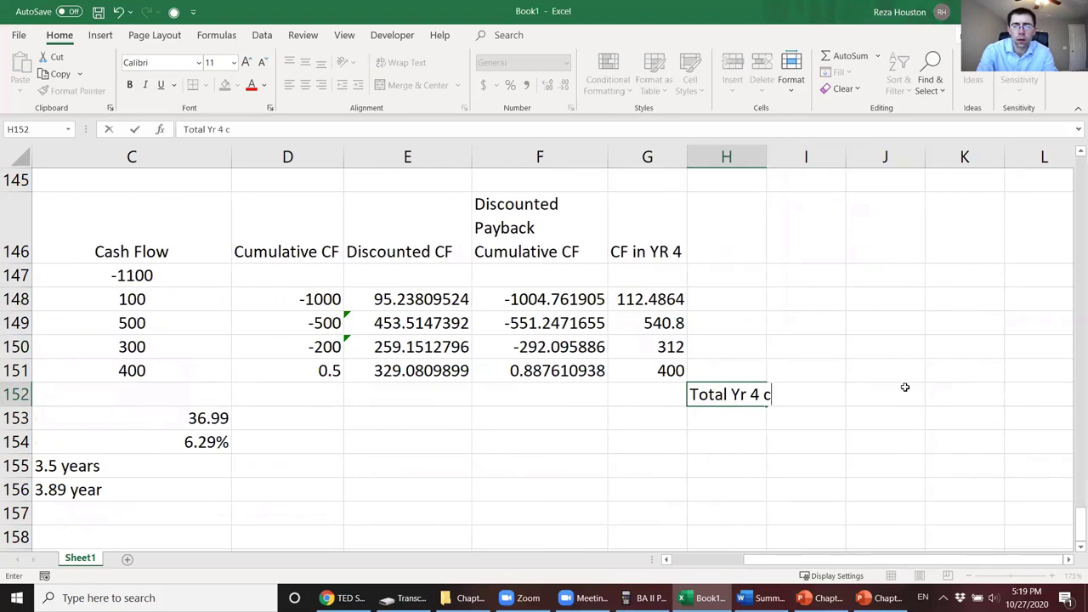
{"action": "type", "text": "f"}
{"action": "key", "text": "Return"}
Step: Total the year 4 cash flows in G152 with a SUM over G148:G151
{"action": "left_click", "coordinate": [659, 390]}
{"action": "type", "text": "=s"}
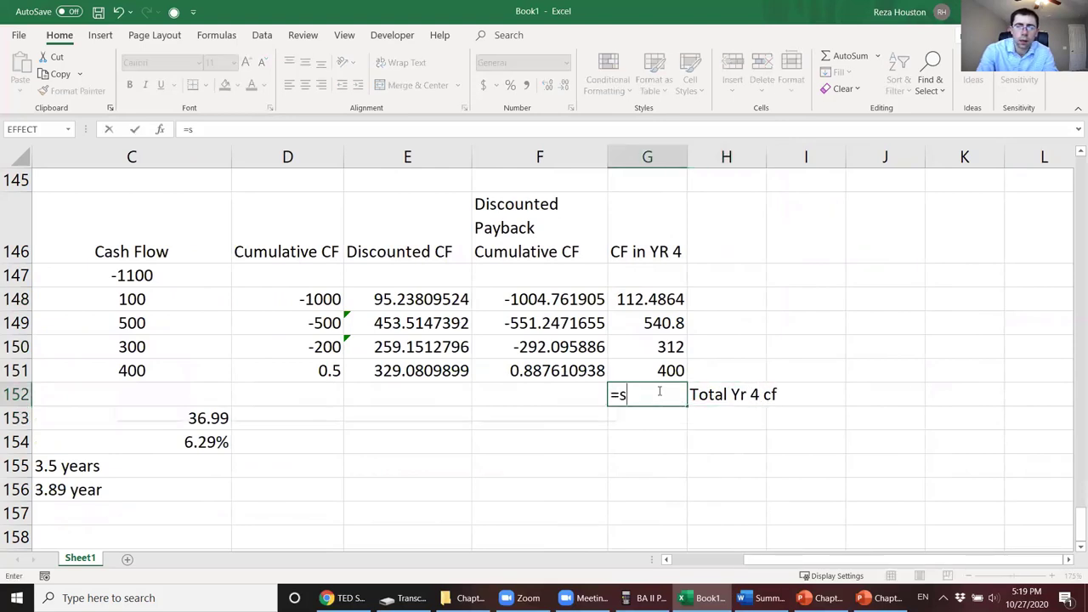
{"action": "type", "text": "um("}
{"action": "left_click_drag", "start_coordinate": [648, 305], "coordinate": [660, 369]}
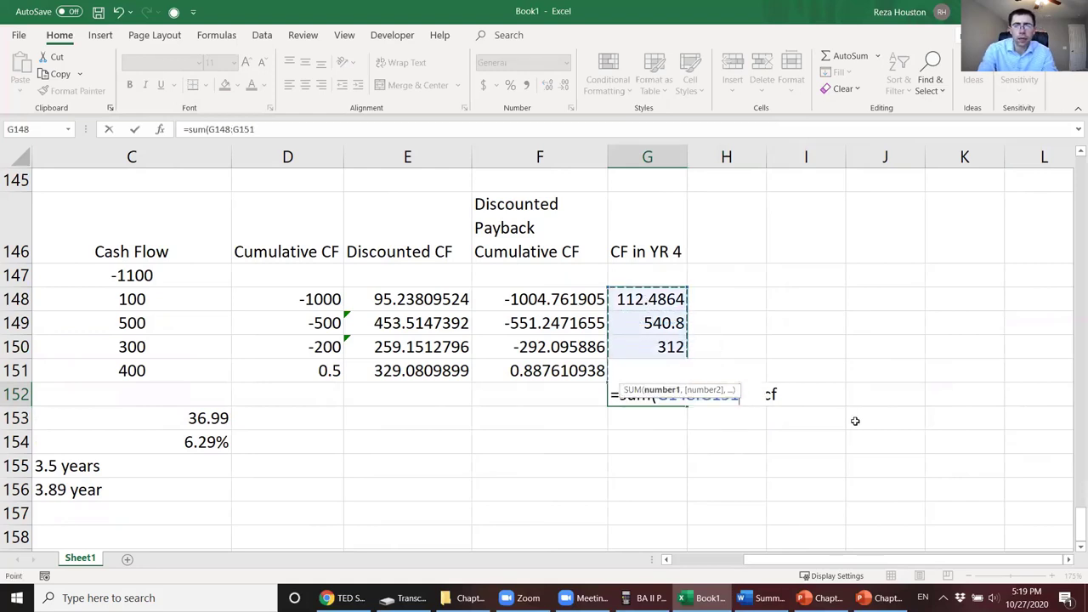
{"action": "key", "text": "Return"}
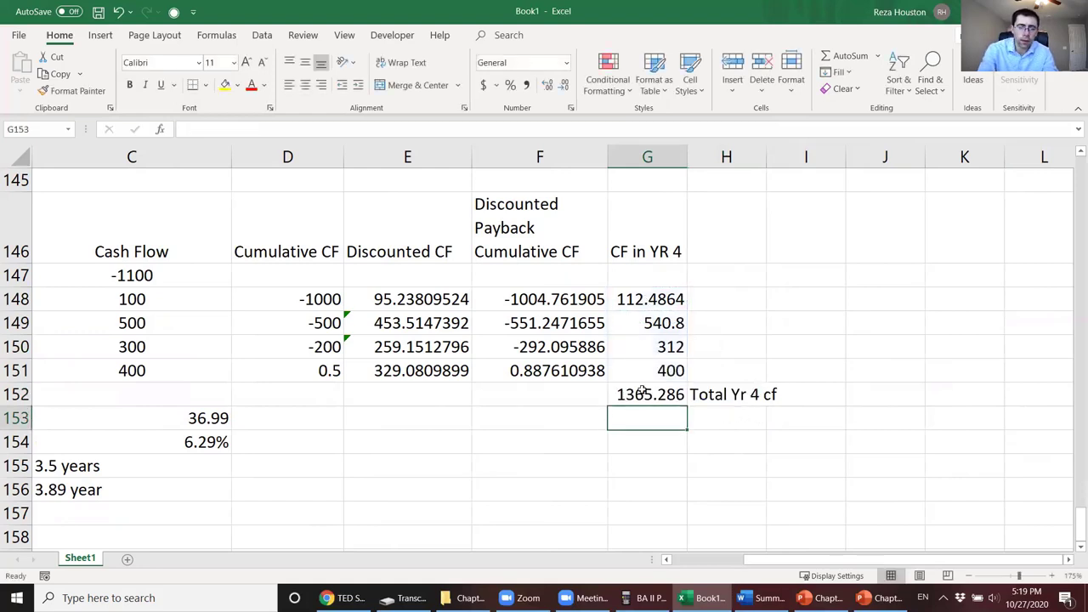
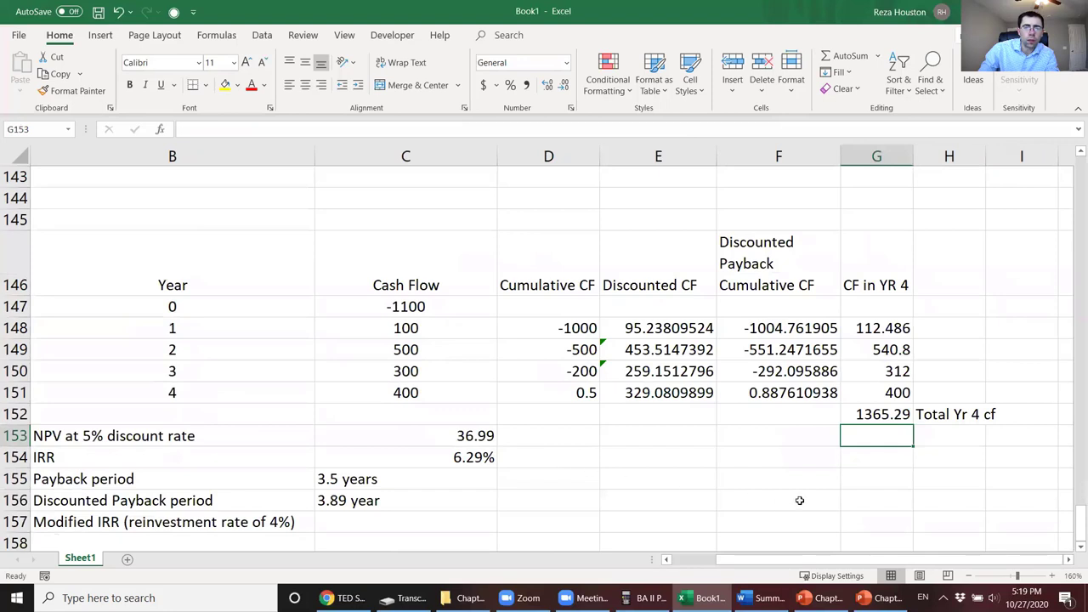
Step: Switch to the BA II Plus calculator, clear its display and store 1365.29 as the future value (FV)
{"action": "left_click", "coordinate": [648, 597]}
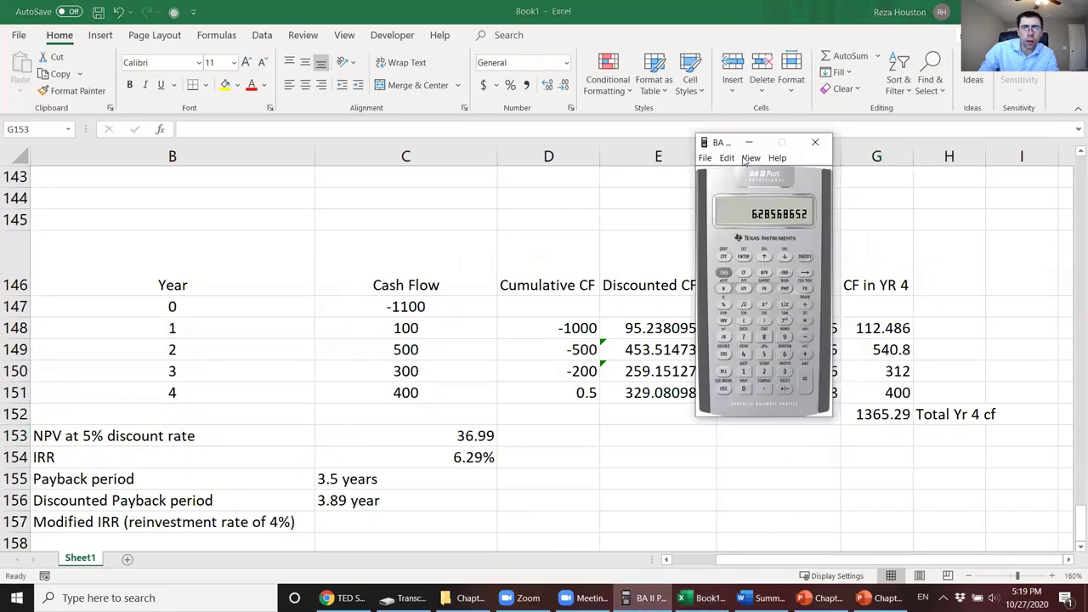
{"action": "left_click_drag", "start_coordinate": [713, 146], "coordinate": [585, 109]}
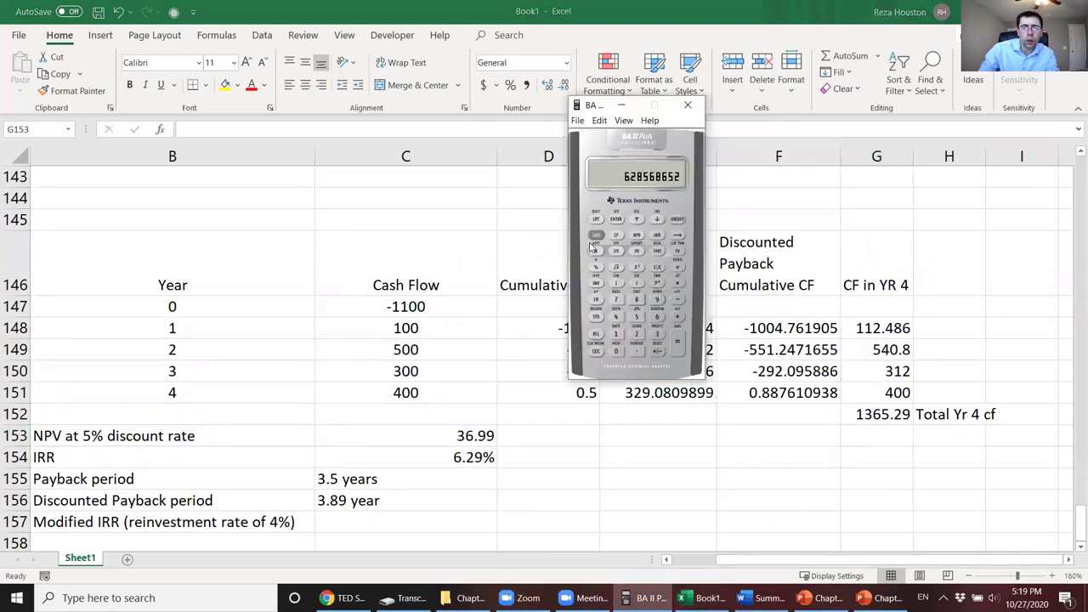
{"action": "left_click", "coordinate": [595, 352]}
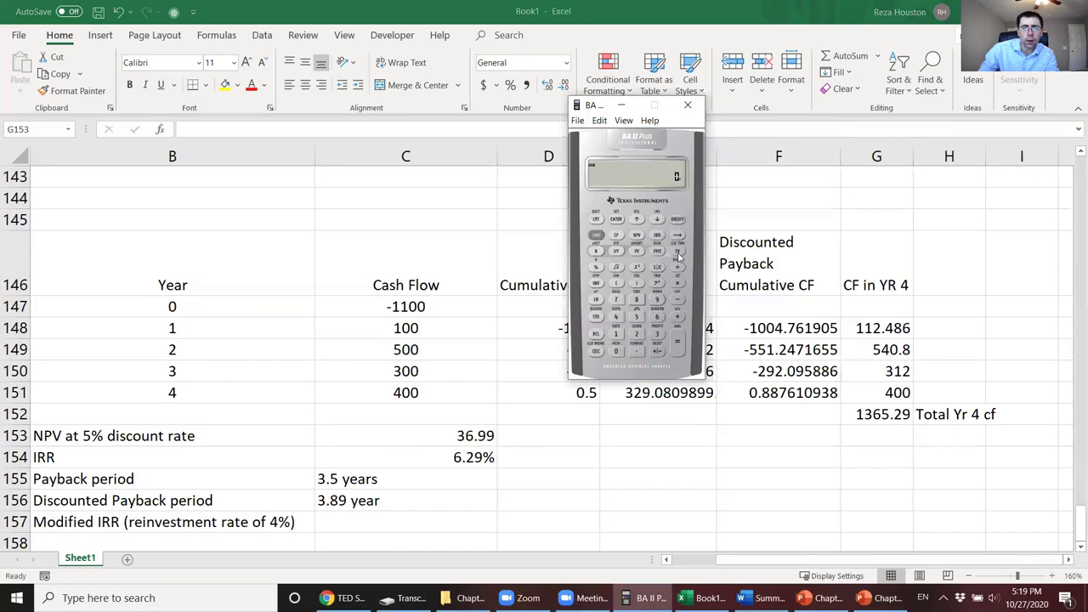
{"action": "left_click", "coordinate": [616, 334]}
{"action": "left_click", "coordinate": [656, 334]}
{"action": "left_click", "coordinate": [656, 316]}
{"action": "left_click", "coordinate": [636, 316]}
{"action": "left_click", "coordinate": [636, 334]}
{"action": "left_click", "coordinate": [657, 300]}
{"action": "left_click", "coordinate": [678, 253]}
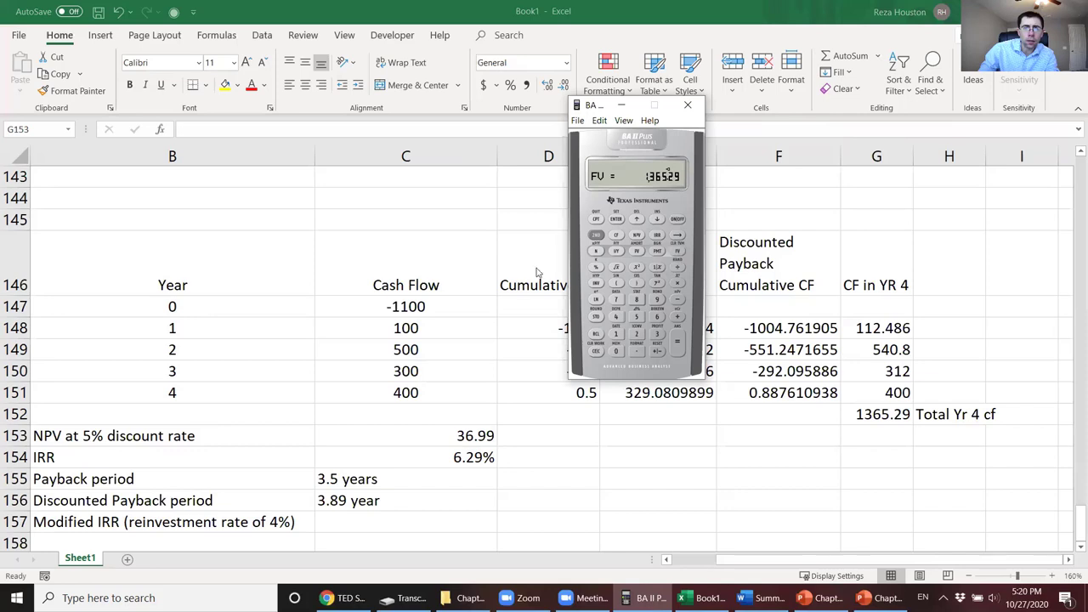
Step: Store the initial investment of -1100 as the present value (PV) on the calculator
{"action": "left_click", "coordinate": [616, 334]}
{"action": "left_click", "coordinate": [617, 334]}
{"action": "left_click", "coordinate": [617, 351]}
{"action": "left_click", "coordinate": [617, 351]}
{"action": "left_click", "coordinate": [618, 353]}
{"action": "left_click", "coordinate": [658, 252]}
Step: Set the number of periods (N) to 4 and compute the interest rate (I/Y)
{"action": "left_click", "coordinate": [616, 317]}
{"action": "left_click", "coordinate": [596, 252]}
{"action": "left_click", "coordinate": [615, 252]}
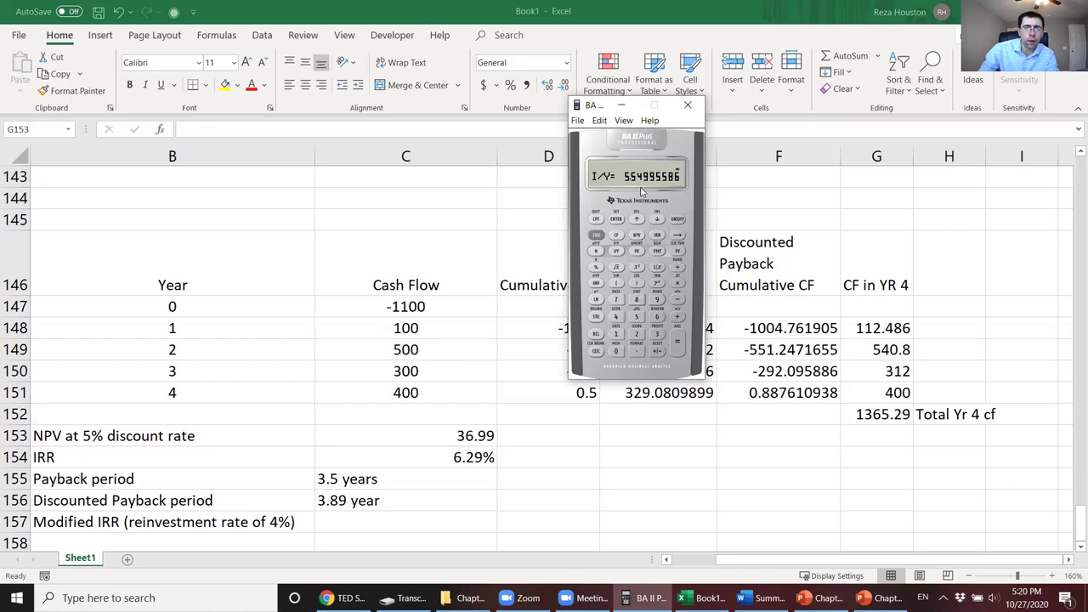
Step: Return to the Excel sheet and record 5.55% in C157 as the modified IRR
{"action": "left_click", "coordinate": [394, 534]}
{"action": "left_click", "coordinate": [400, 520]}
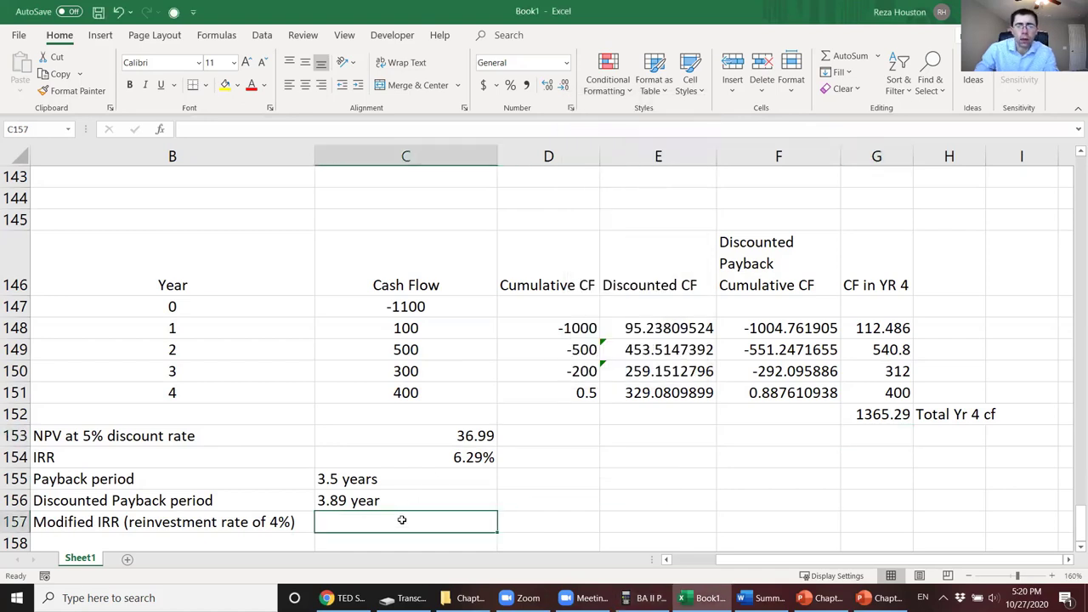
{"action": "type", "text": "5.55%"}
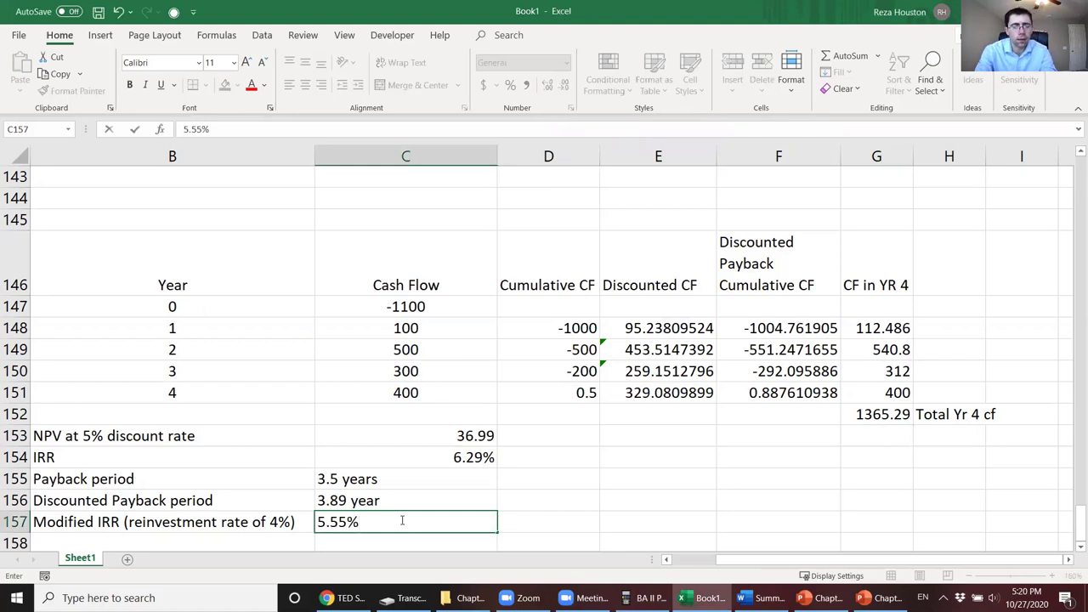
{"action": "key", "text": "Return"}
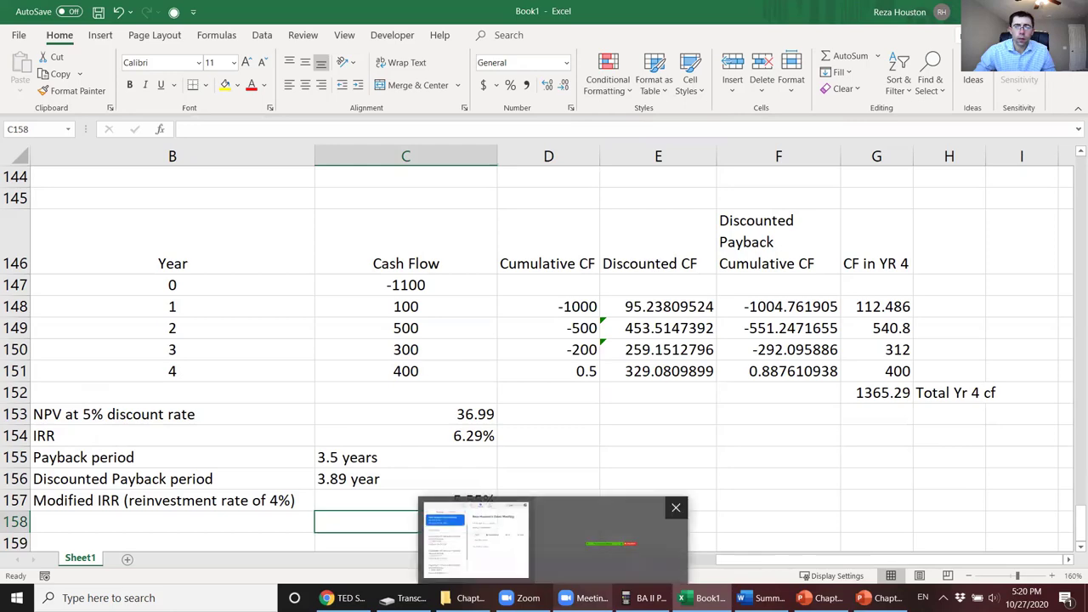
Step: Switch to the Word exam topic summary and highlight the Chapter 9 question "What is the NPV decision rule?"
{"action": "mouse_move", "coordinate": [701, 598]}
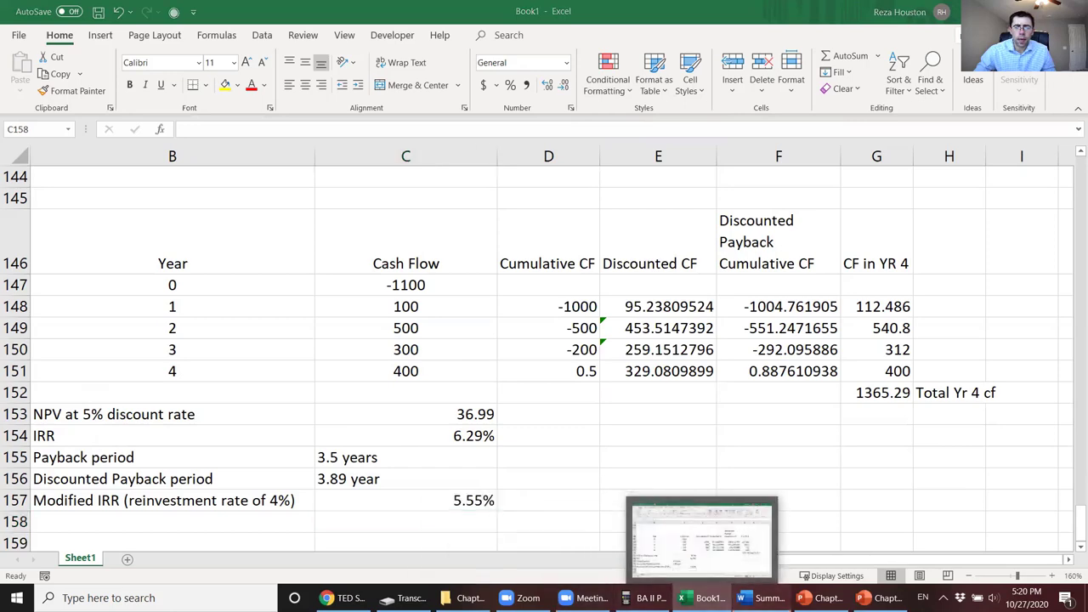
{"action": "left_click", "coordinate": [760, 597]}
{"action": "scroll", "coordinate": [436, 466], "scroll_direction": "down", "scroll_amount": 3}
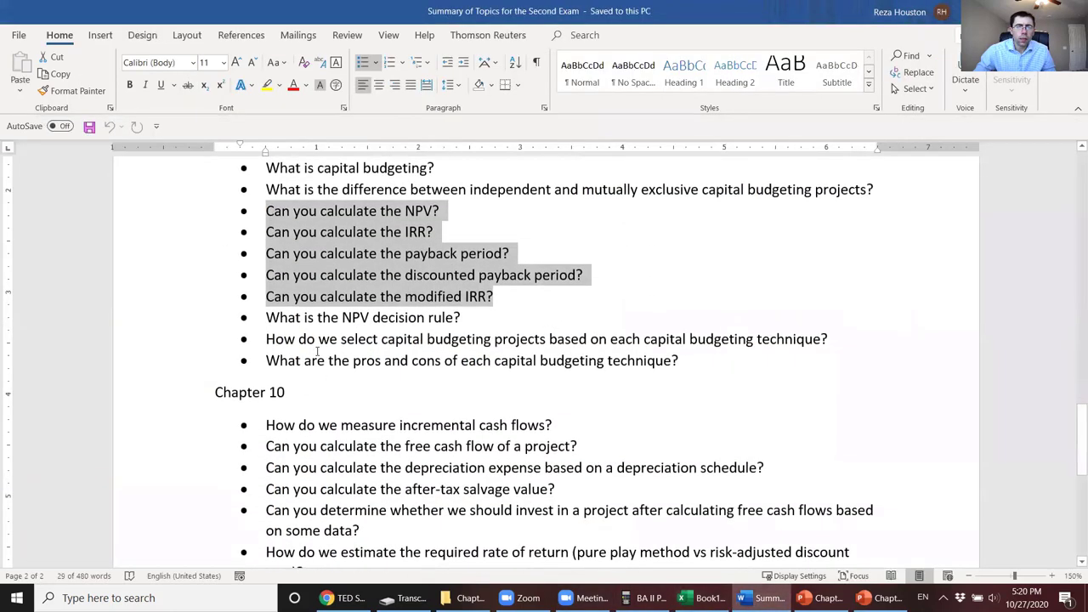
{"action": "left_click_drag", "start_coordinate": [271, 320], "coordinate": [464, 319]}
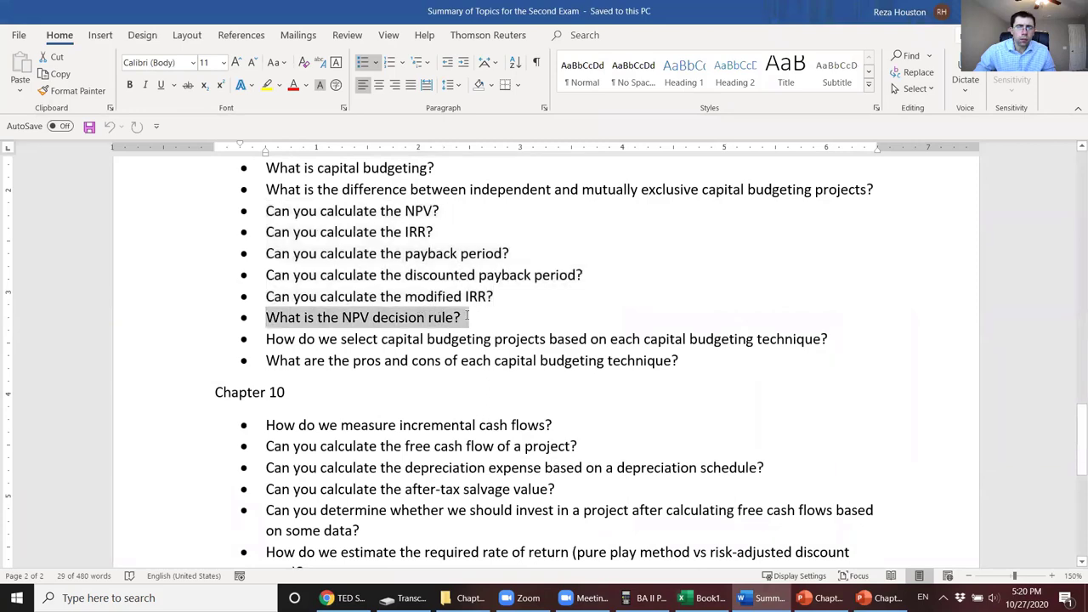
Step: Switch to PowerPoint and open the Chapter 9_a presentation from the chapter folder
{"action": "left_click", "coordinate": [880, 597]}
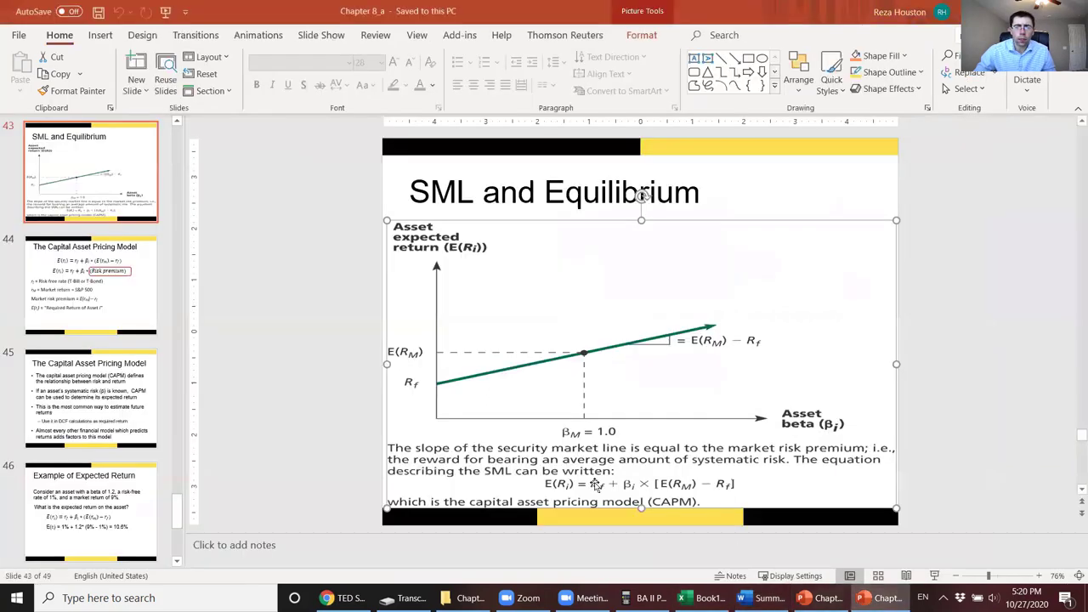
{"action": "left_click", "coordinate": [91, 398]}
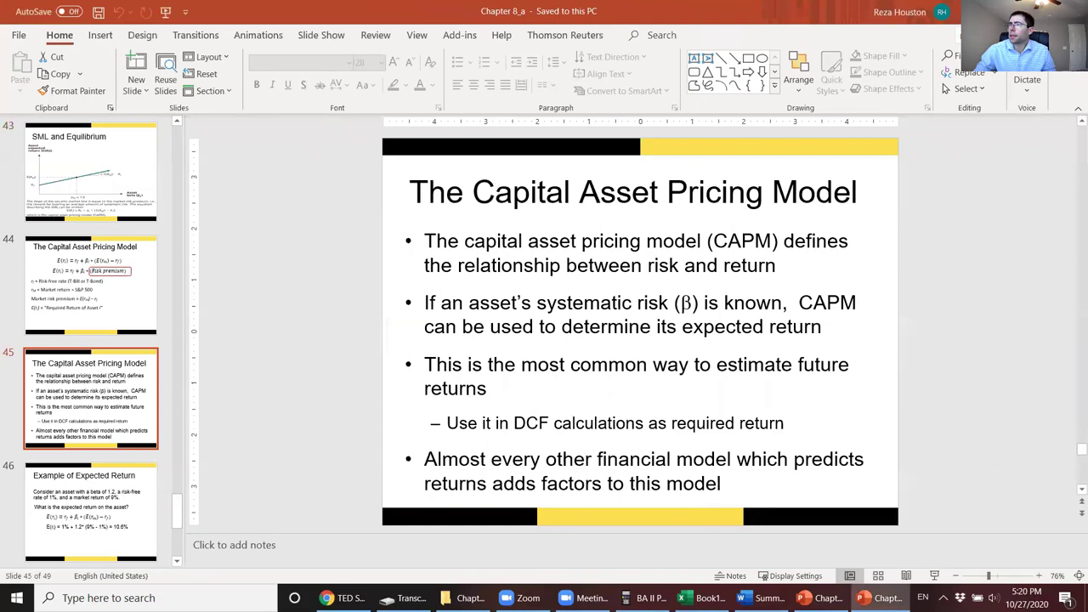
{"action": "left_click", "coordinate": [468, 597]}
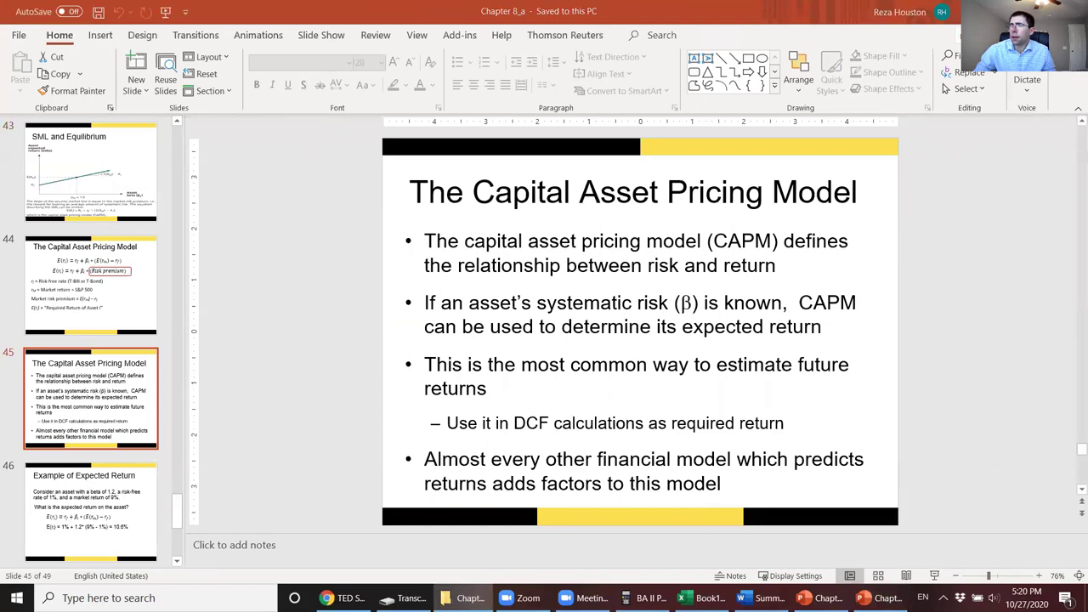
{"action": "key", "text": "alt+Tab"}
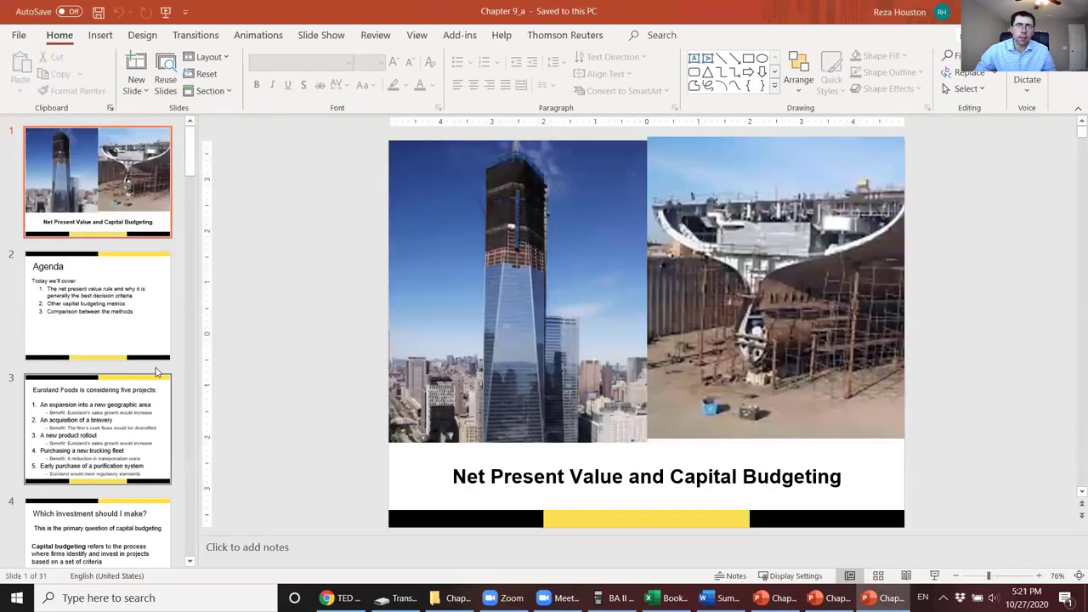
Step: Go through the Chapter 9_a slides to slide 8, "NPV Decision Rule", and examine its acceptance criteria
{"action": "left_click", "coordinate": [97, 305]}
{"action": "left_click", "coordinate": [125, 408]}
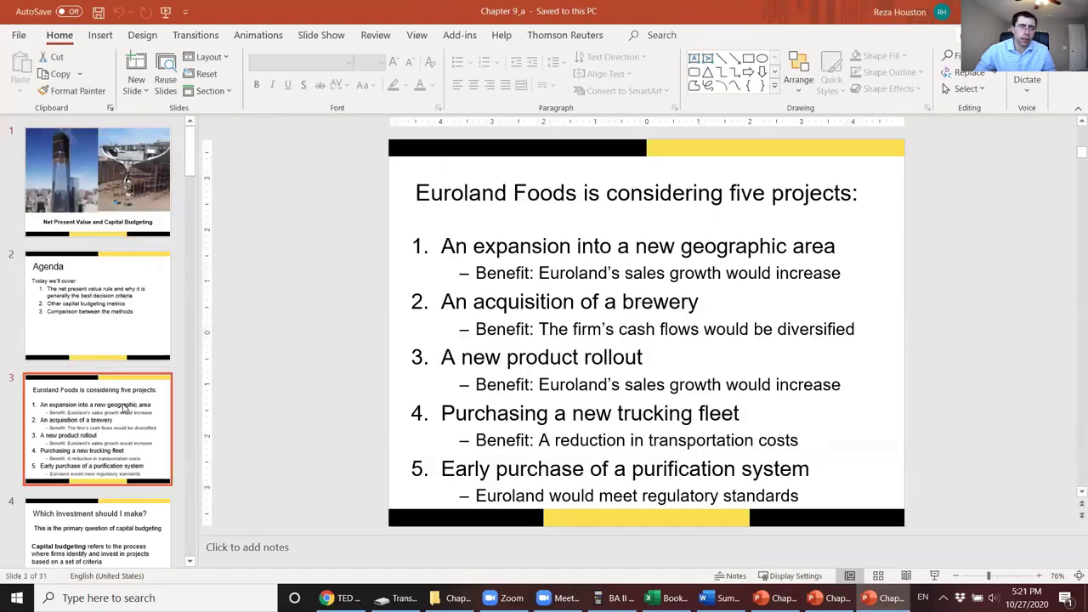
{"action": "key", "text": "Down"}
{"action": "key", "text": "Down"}
{"action": "key", "text": "Down"}
{"action": "key", "text": "Down"}
{"action": "key", "text": "Down"}
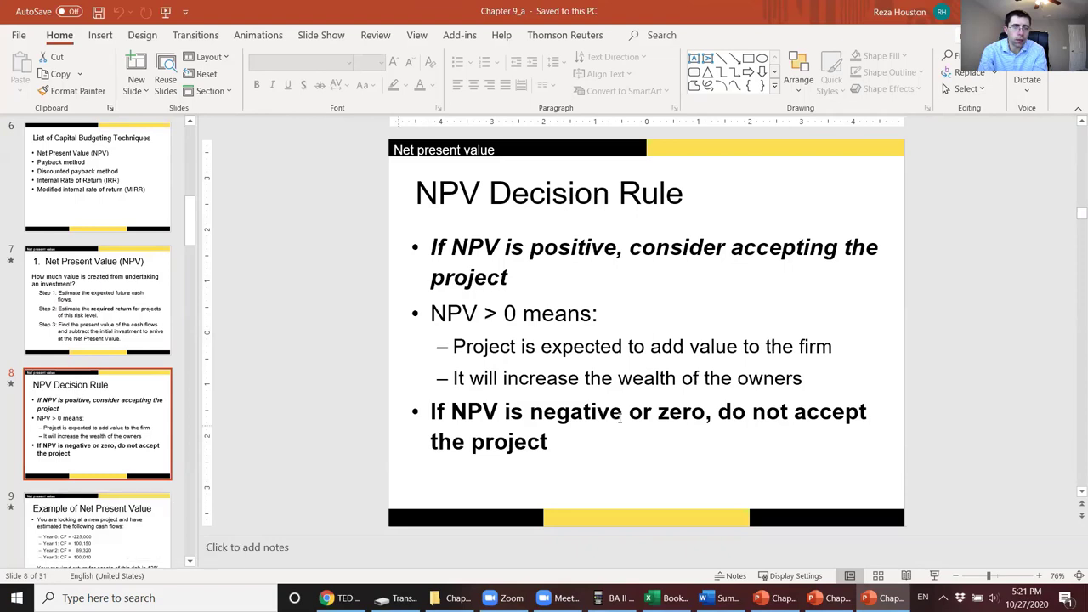
{"action": "left_click", "coordinate": [620, 384]}
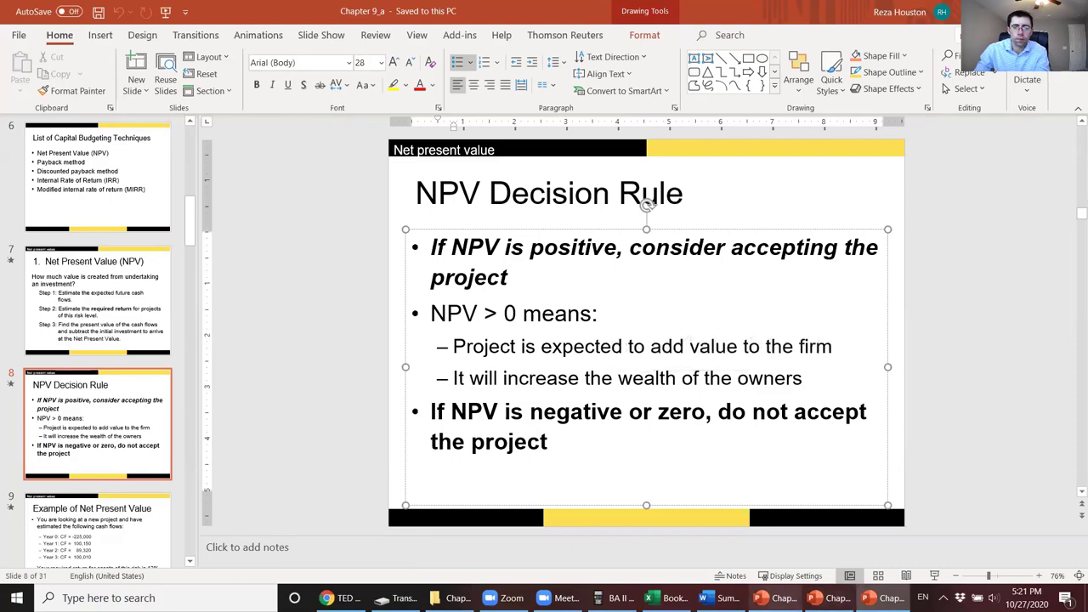
Step: Return to the Word topic summary and highlight the question on selecting capital budgeting projects based on each technique
{"action": "key", "text": "alt+Tab"}
{"action": "key", "text": "alt+Tab"}
{"action": "left_click", "coordinate": [123, 347]}
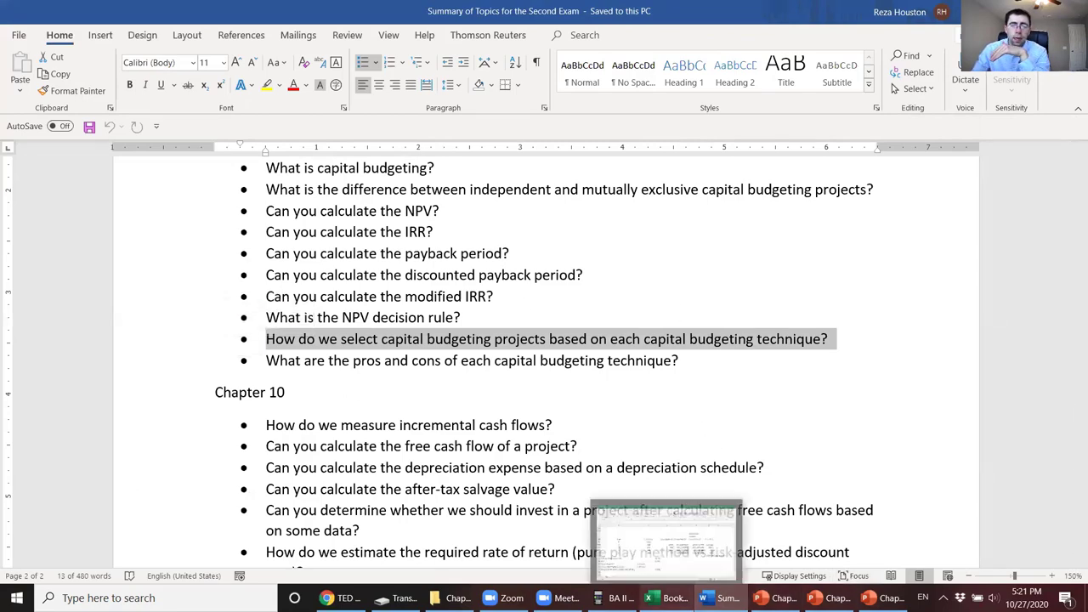
Step: Switch to the Excel workbook and select the NPV label and result in B153:C153
{"action": "left_click", "coordinate": [668, 598]}
{"action": "left_click", "coordinate": [227, 414]}
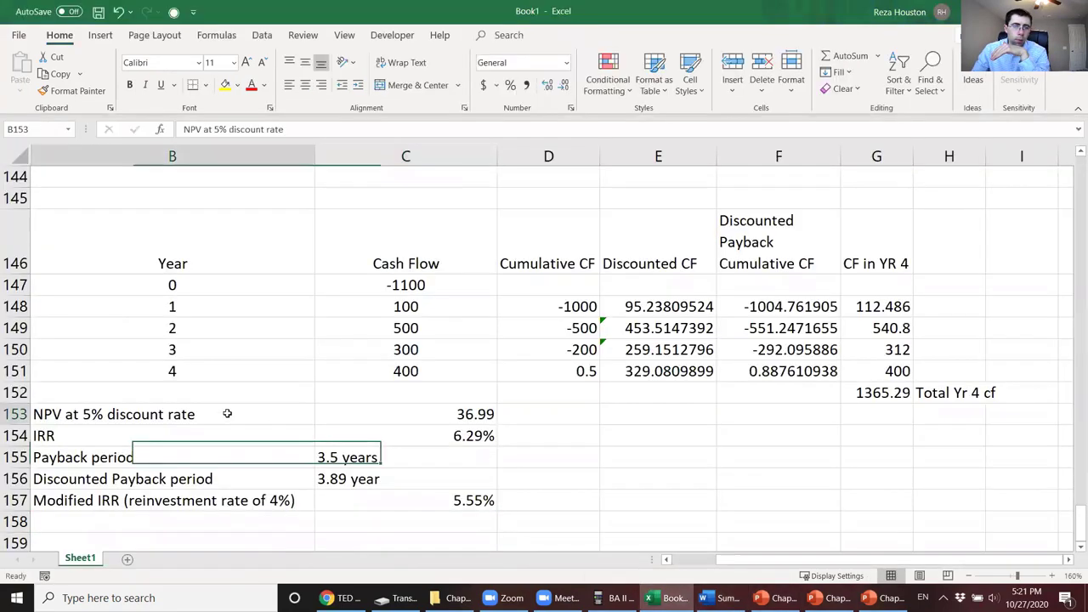
{"action": "left_click", "coordinate": [390, 414], "text": "shift"}
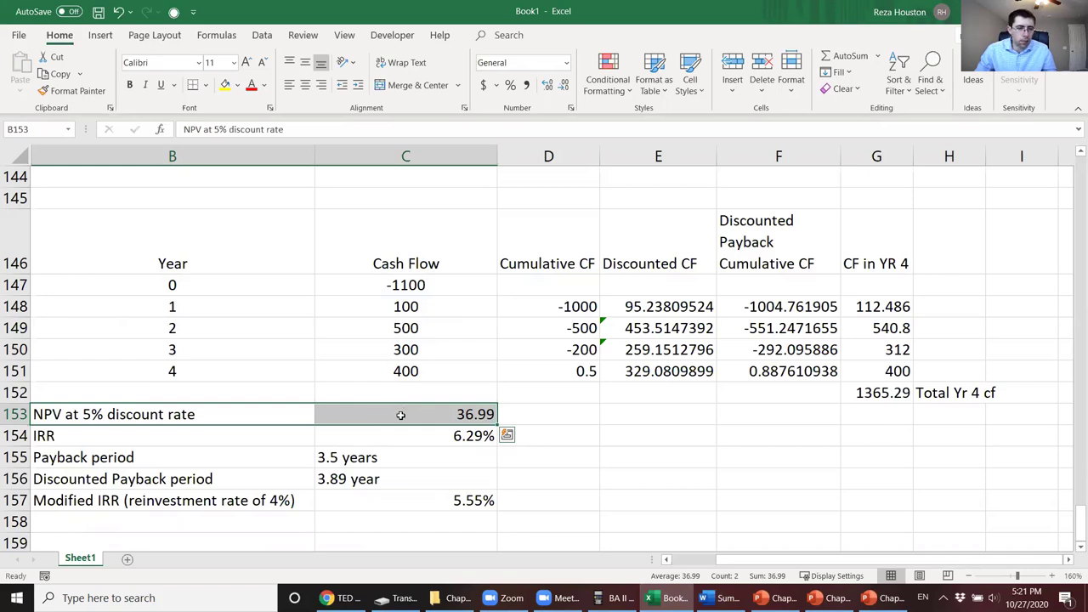
Step: Examine the NPV result against the IRR in C154, finishing with the NPV label and value in B153:C153 selected
{"action": "left_click", "coordinate": [400, 415]}
{"action": "left_click", "coordinate": [375, 436]}
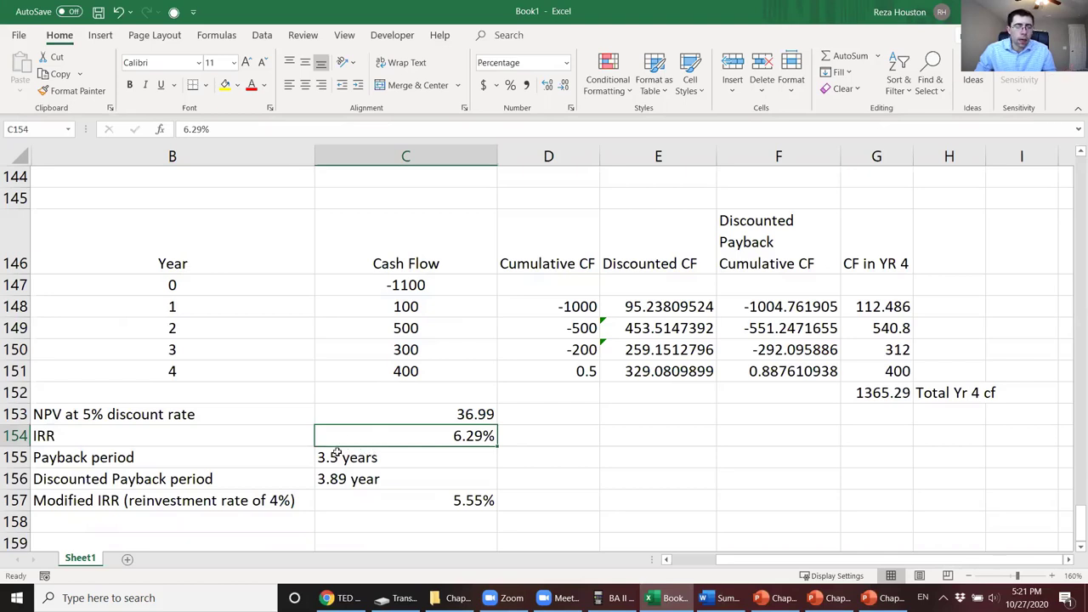
{"action": "left_click_drag", "start_coordinate": [353, 422], "coordinate": [323, 412]}
{"action": "left_click", "coordinate": [274, 413]}
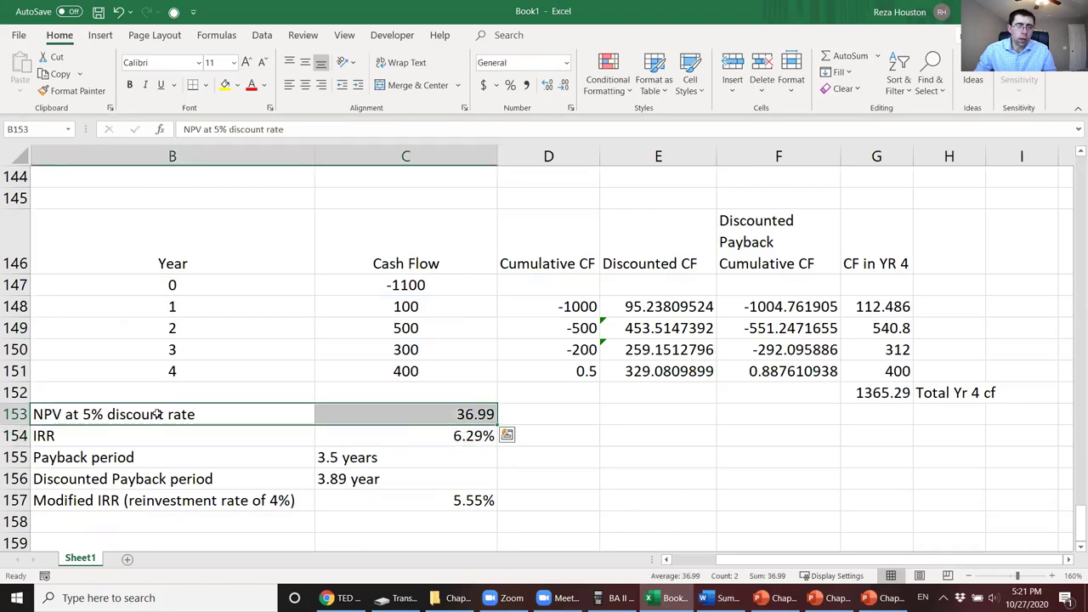
{"action": "left_click", "coordinate": [17, 414]}
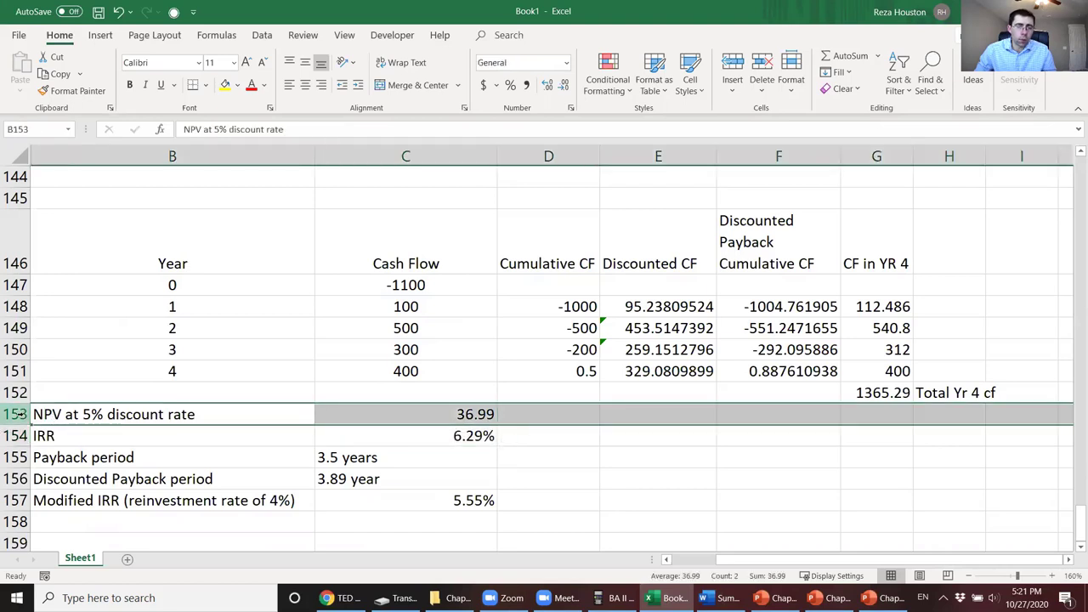
{"action": "left_click", "coordinate": [362, 421]}
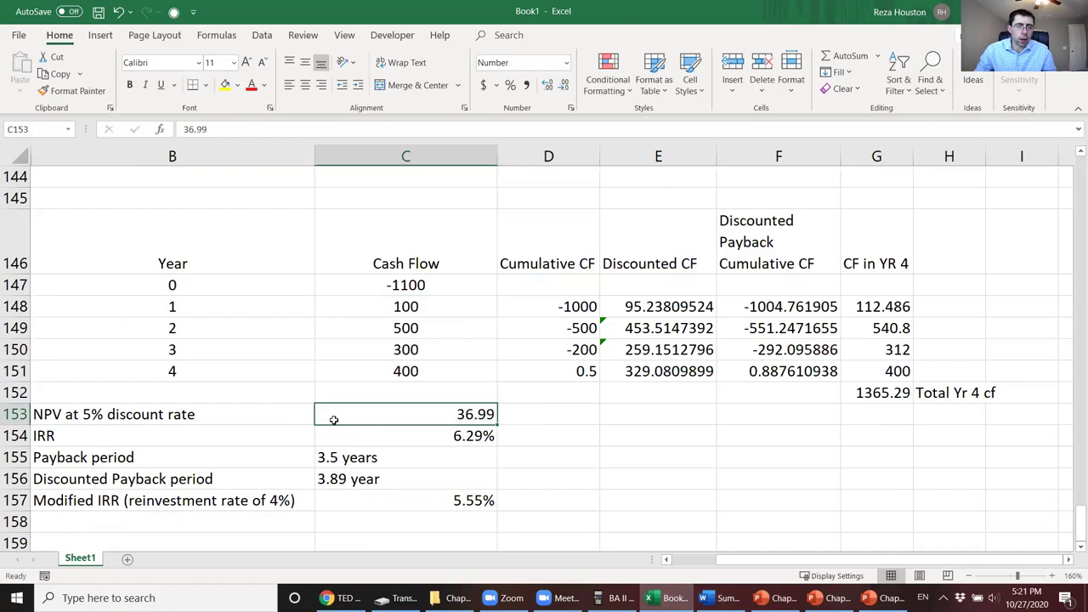
{"action": "left_click_drag", "start_coordinate": [274, 416], "coordinate": [330, 409]}
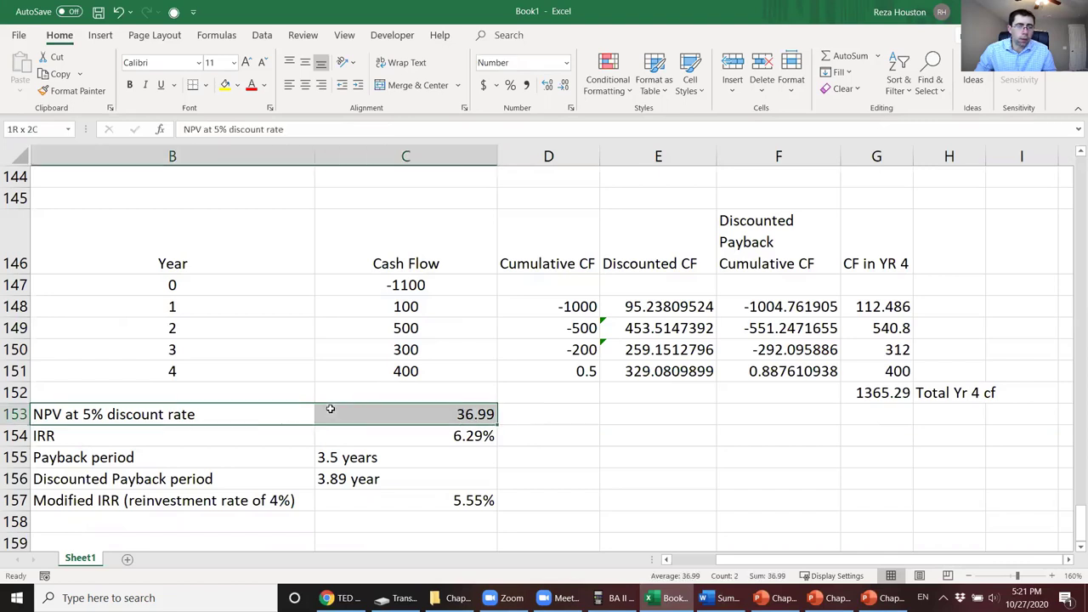
Step: Select the payback period label and result in B155:C155 and focus on the result cell C155
{"action": "left_click", "coordinate": [249, 457]}
{"action": "left_click_drag", "start_coordinate": [249, 456], "coordinate": [314, 458]}
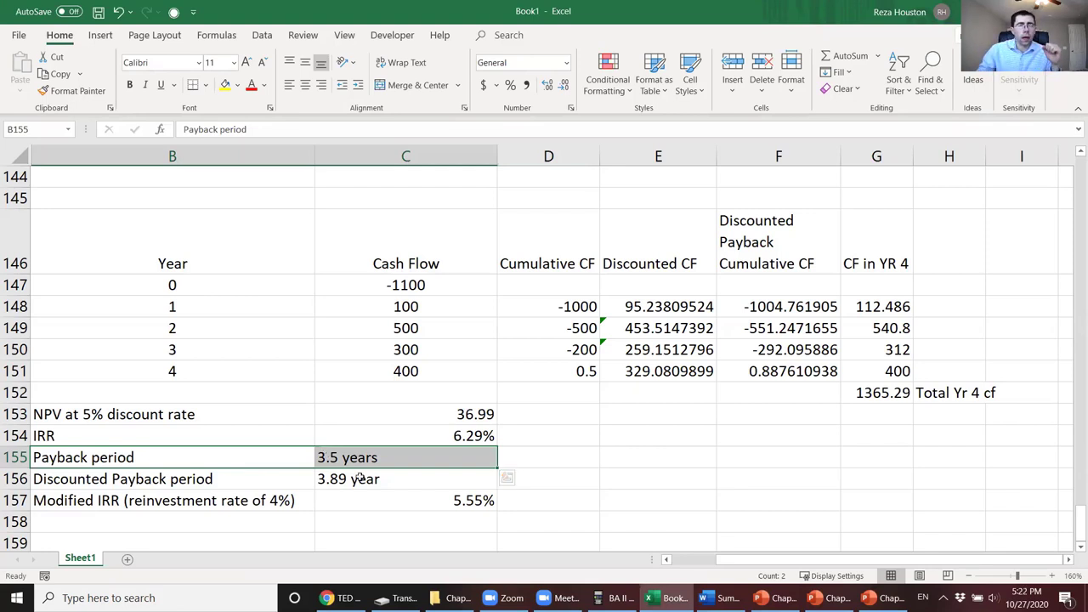
{"action": "left_click", "coordinate": [374, 459]}
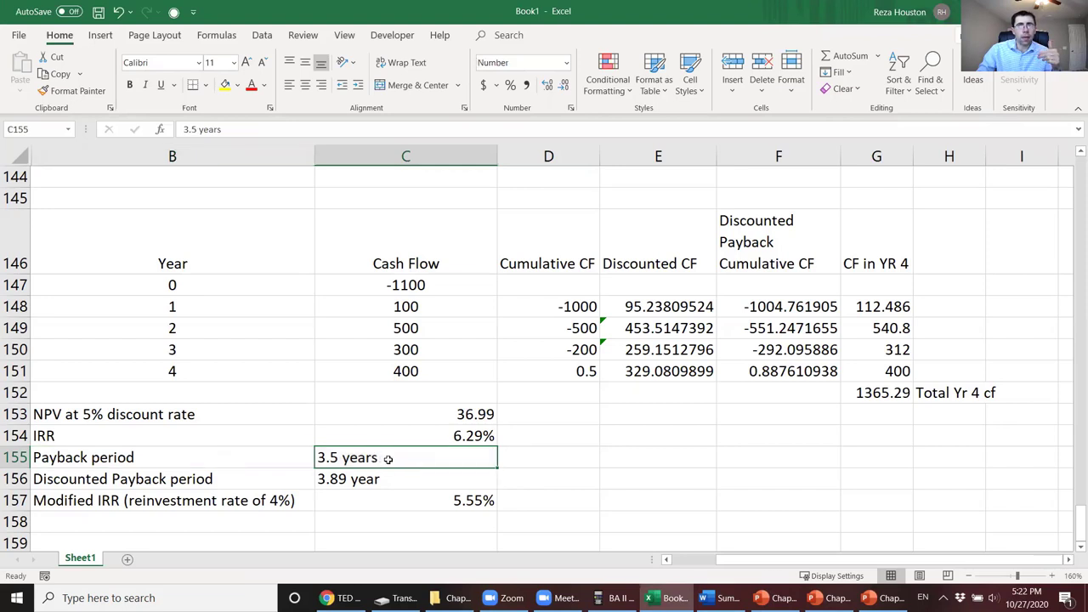
{"action": "left_click_drag", "start_coordinate": [293, 459], "coordinate": [323, 459]}
{"action": "key", "text": "ctrl+v"}
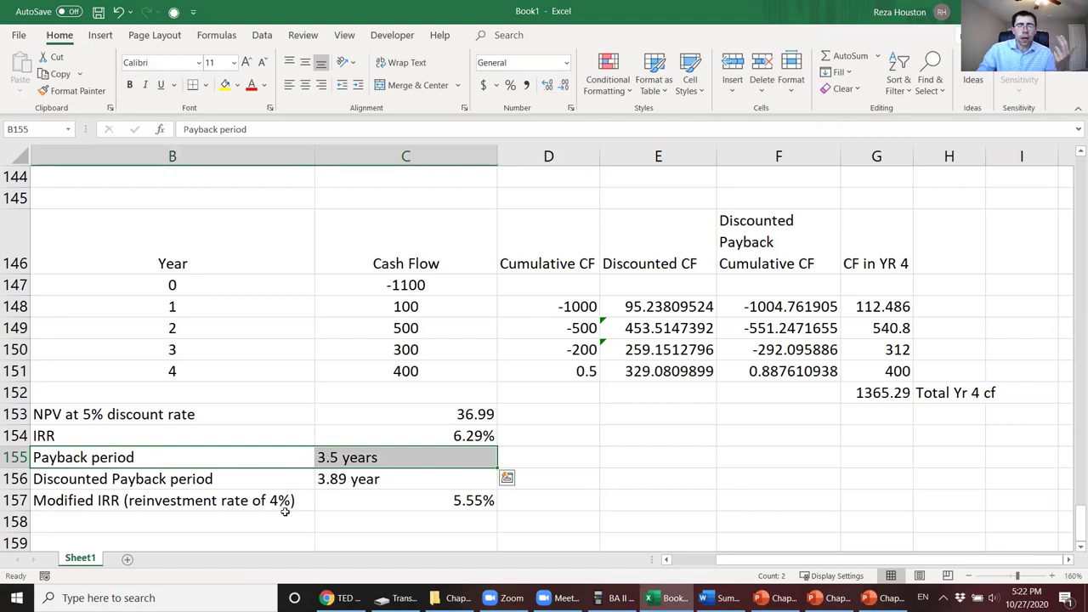
{"action": "left_click", "coordinate": [321, 461]}
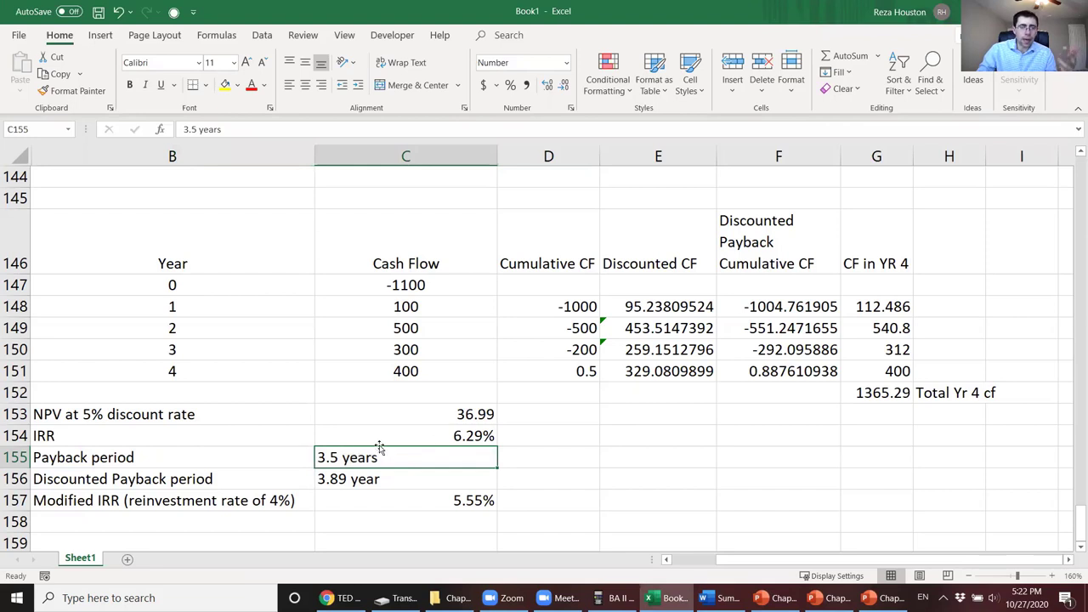
Step: Examine the discounted payback period in B156:C156 and compare the modified IRR in C157 with the IRR in C154
{"action": "left_click_drag", "start_coordinate": [285, 486], "coordinate": [331, 482]}
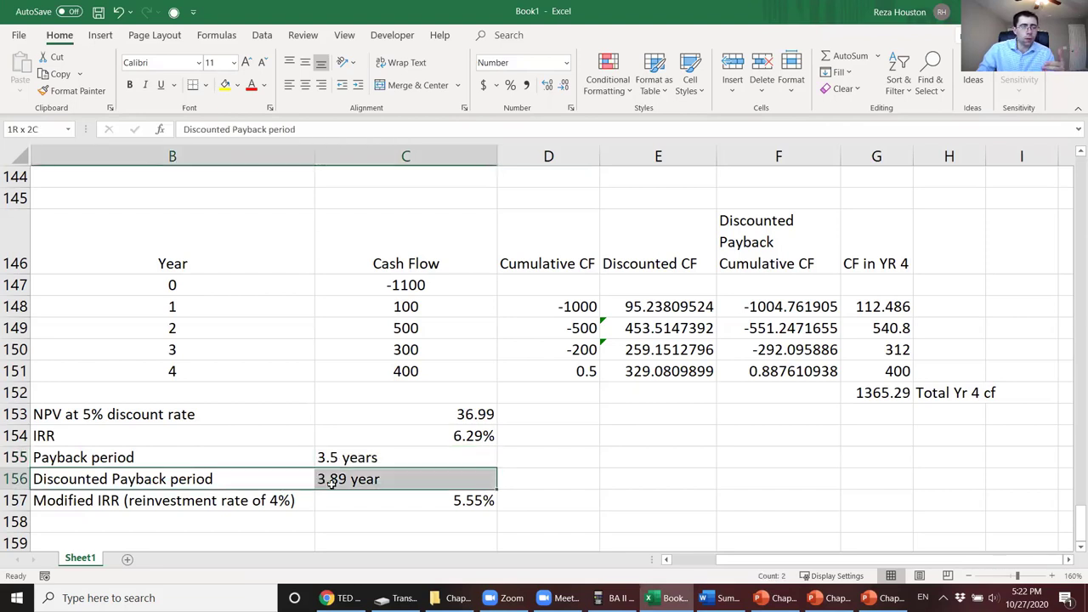
{"action": "key", "text": "ctrl+v"}
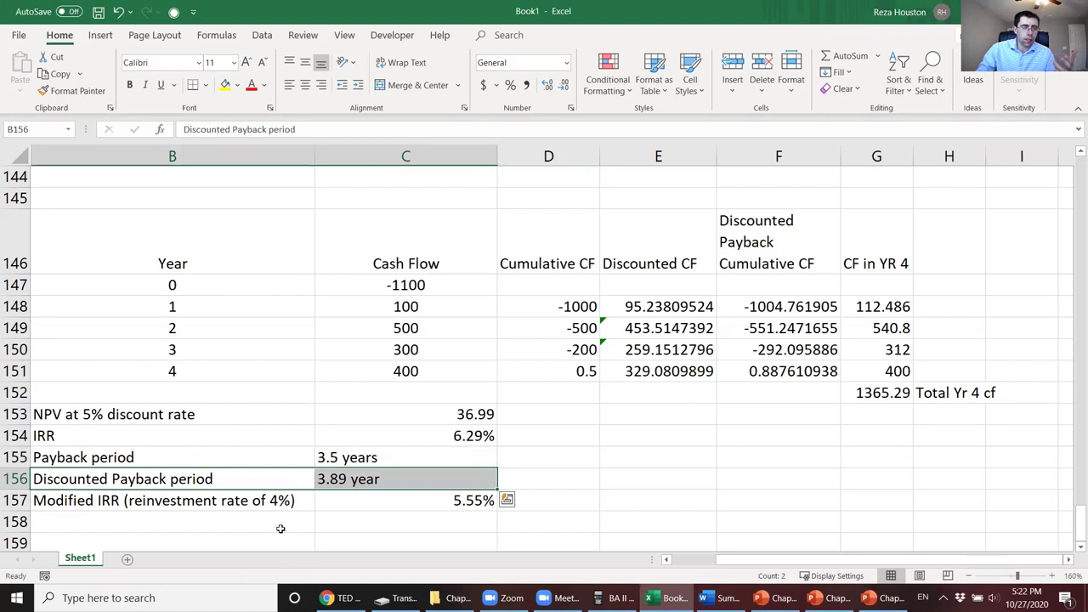
{"action": "left_click", "coordinate": [328, 486]}
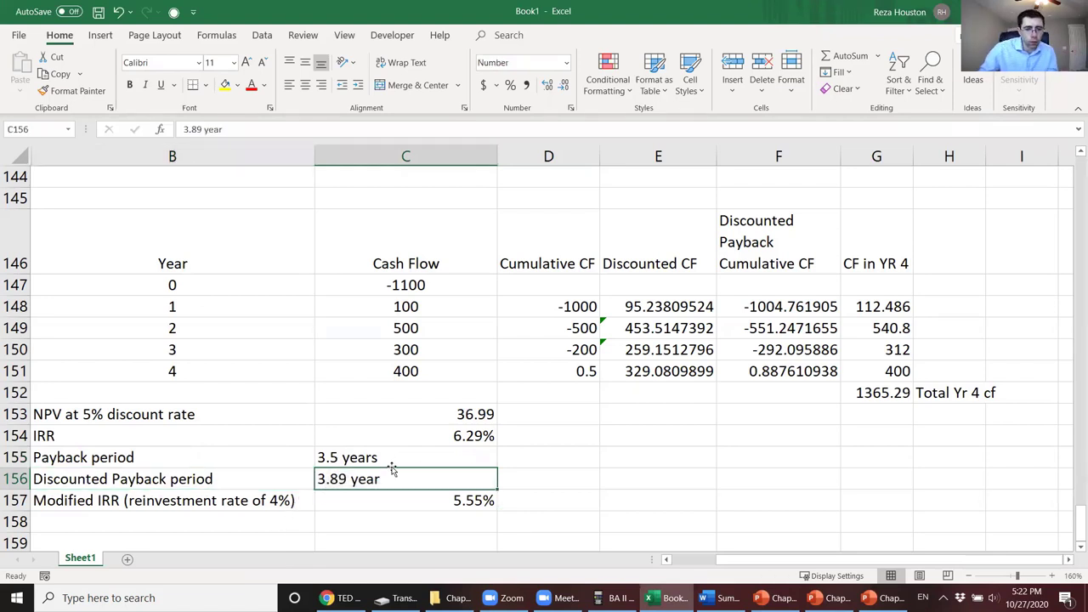
{"action": "left_click", "coordinate": [353, 502]}
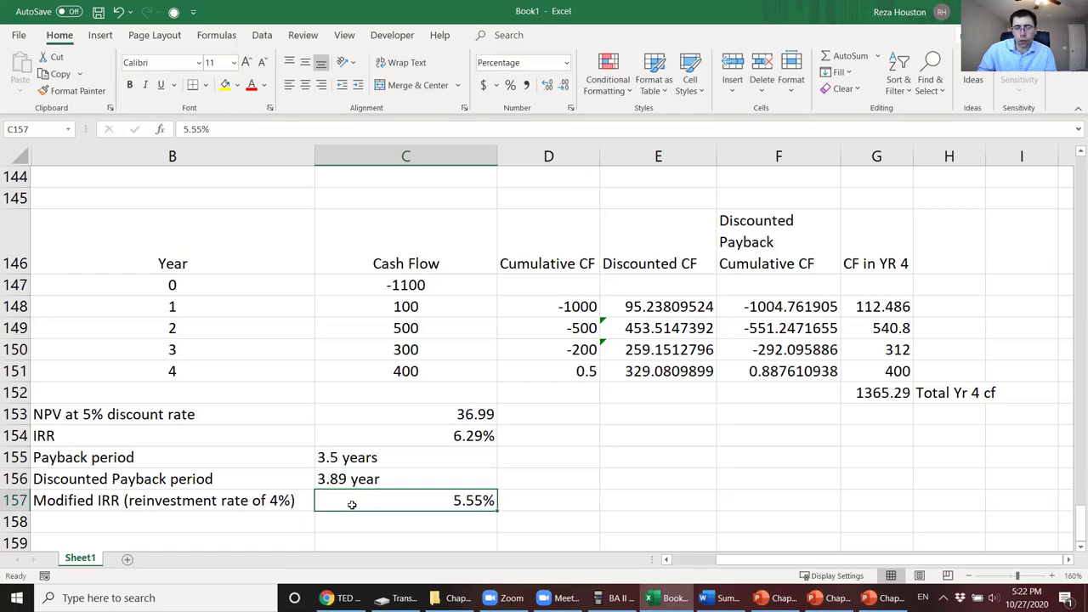
{"action": "left_click", "coordinate": [378, 434]}
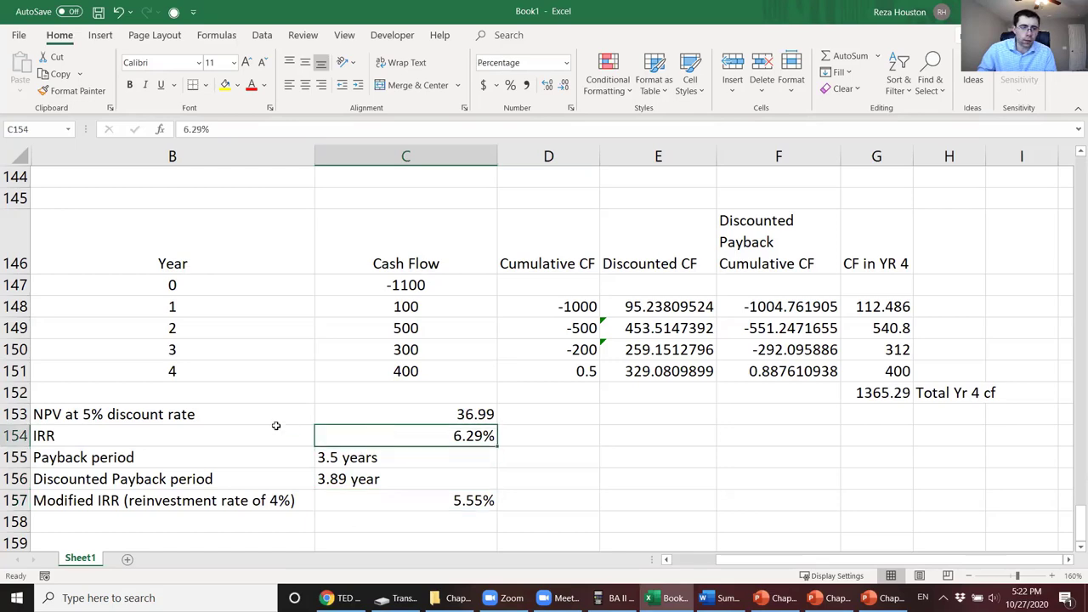
Step: Switch to the Word topic summary and highlight the question on the pros and cons of each capital budgeting technique
{"action": "left_click", "coordinate": [721, 598]}
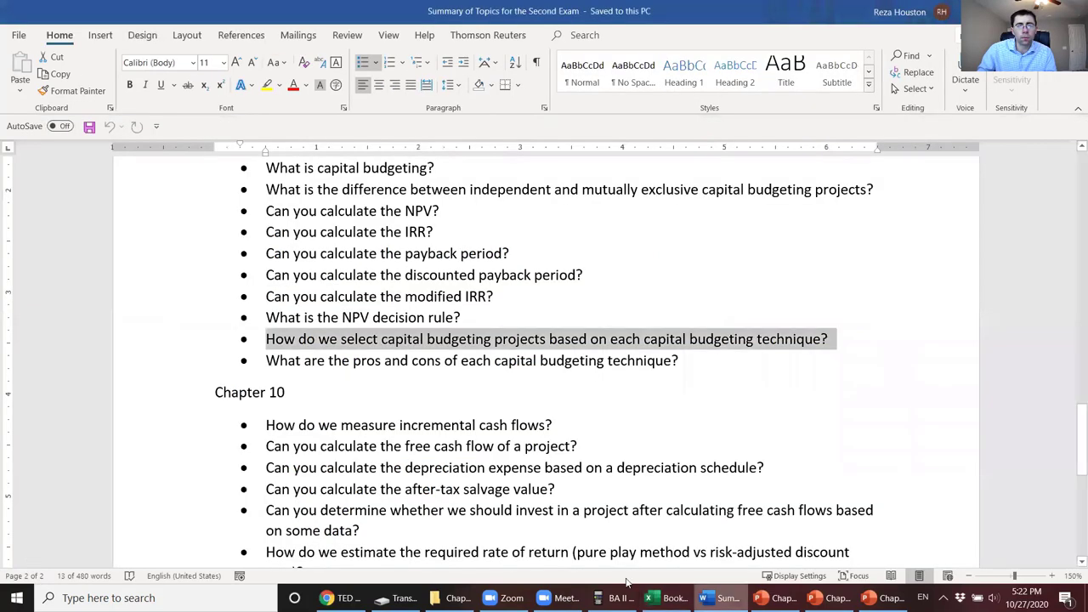
{"action": "scroll", "coordinate": [357, 416], "scroll_direction": "down", "scroll_amount": 1}
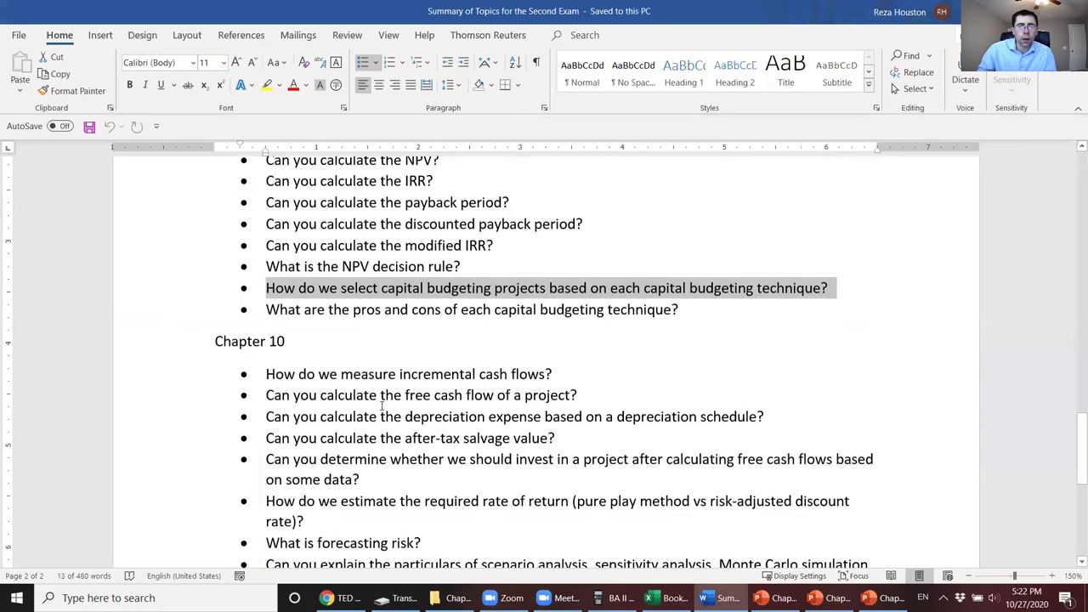
{"action": "left_click", "coordinate": [164, 309]}
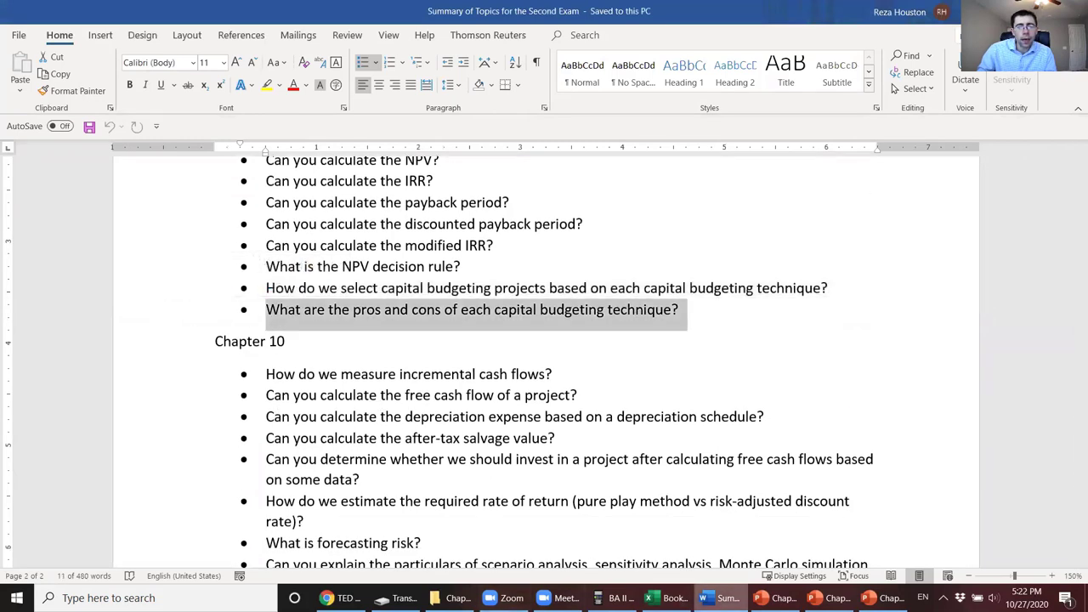
Step: Return to the Excel workbook and select the NPV row B153:C153 and the IRR row B154:C154 in turn
{"action": "left_click", "coordinate": [668, 598]}
{"action": "left_click", "coordinate": [285, 415]}
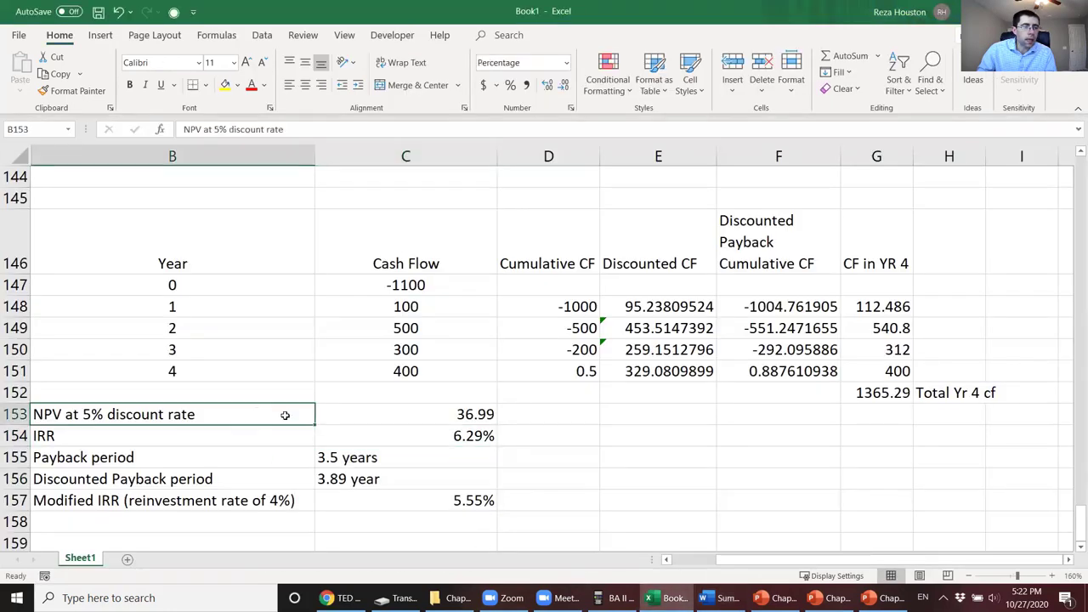
{"action": "left_click_drag", "start_coordinate": [284, 414], "coordinate": [353, 417]}
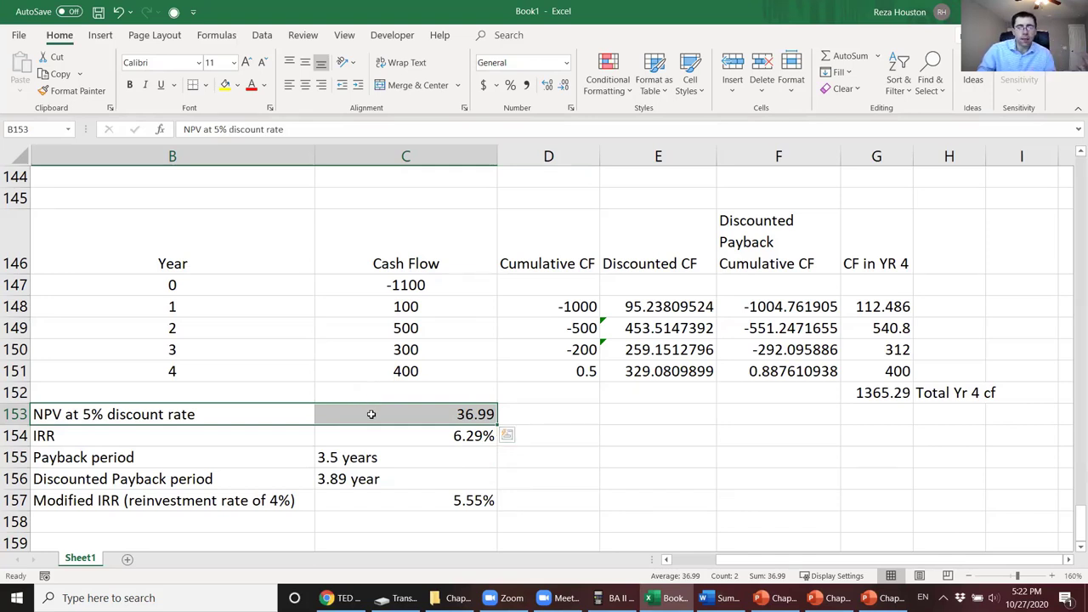
{"action": "left_click", "coordinate": [301, 443]}
{"action": "left_click_drag", "start_coordinate": [302, 445], "coordinate": [332, 433]}
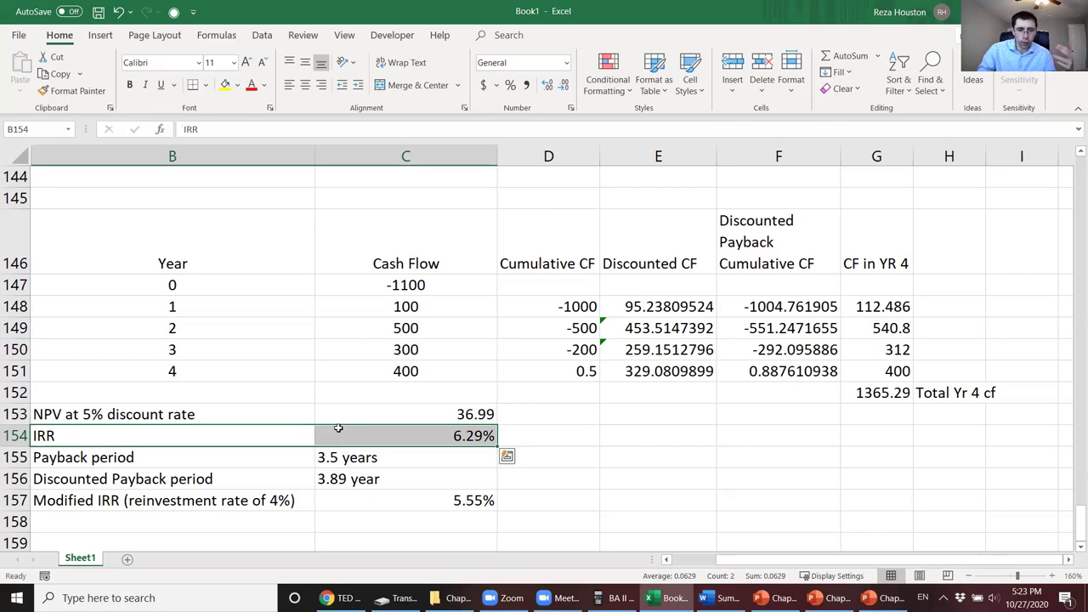
{"action": "left_click", "coordinate": [340, 435]}
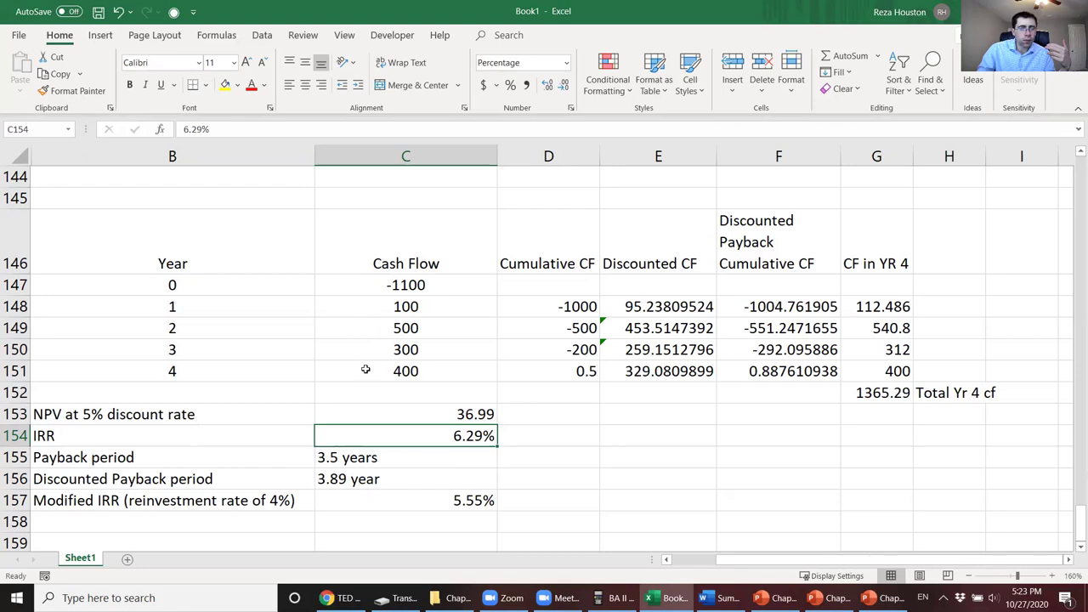
Step: Compare the payback period in B155:C155 with the discounted payback result in C156, leaving the payback row selected
{"action": "mouse_move", "coordinate": [293, 456]}
{"action": "left_mouse_down"}
{"action": "mouse_move", "coordinate": [338, 457]}
{"action": "mouse_move", "coordinate": [280, 458]}
{"action": "left_mouse_up"}
{"action": "left_click", "coordinate": [349, 457]}
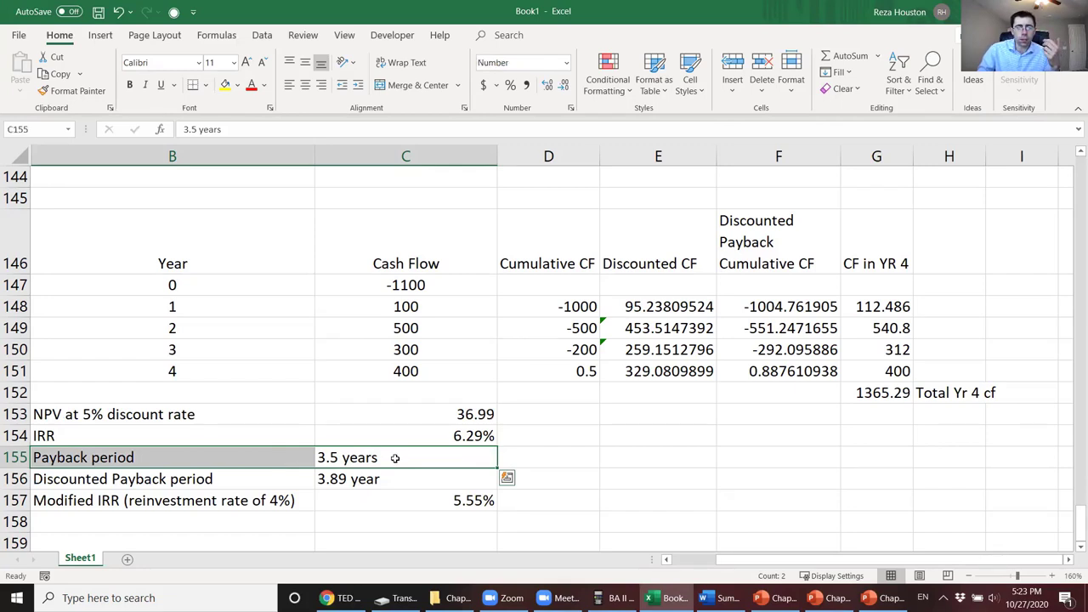
{"action": "left_click_drag", "start_coordinate": [396, 456], "coordinate": [289, 457]}
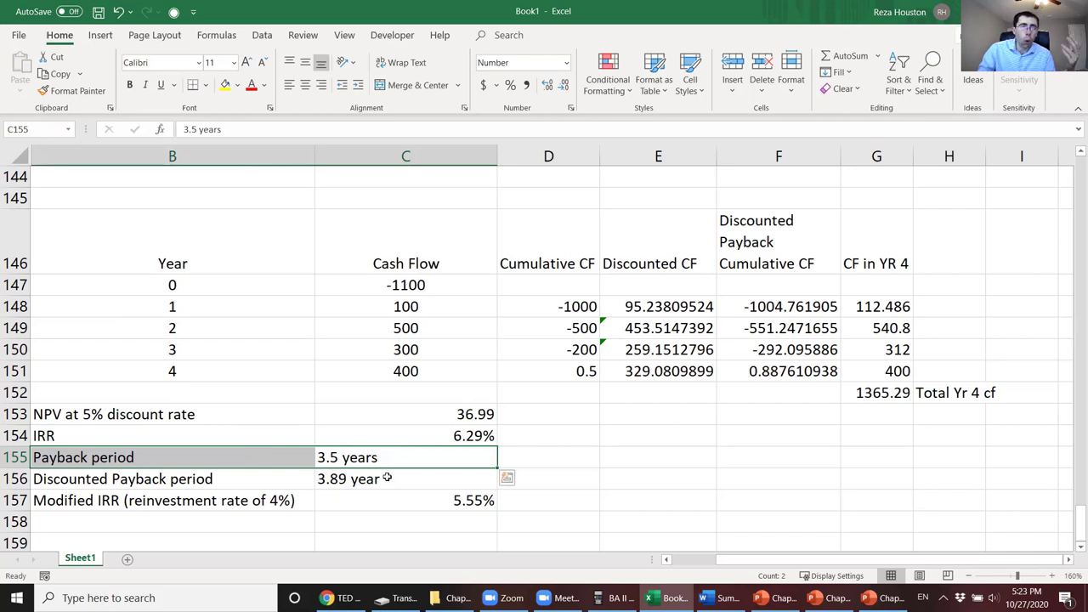
{"action": "left_click", "coordinate": [350, 481]}
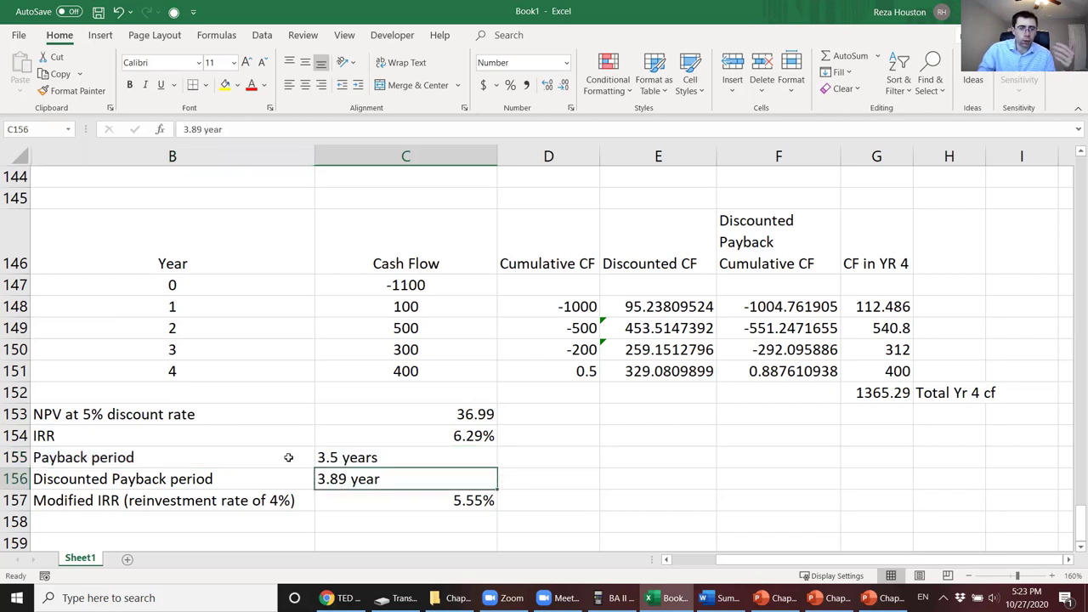
{"action": "left_click_drag", "start_coordinate": [287, 457], "coordinate": [316, 461]}
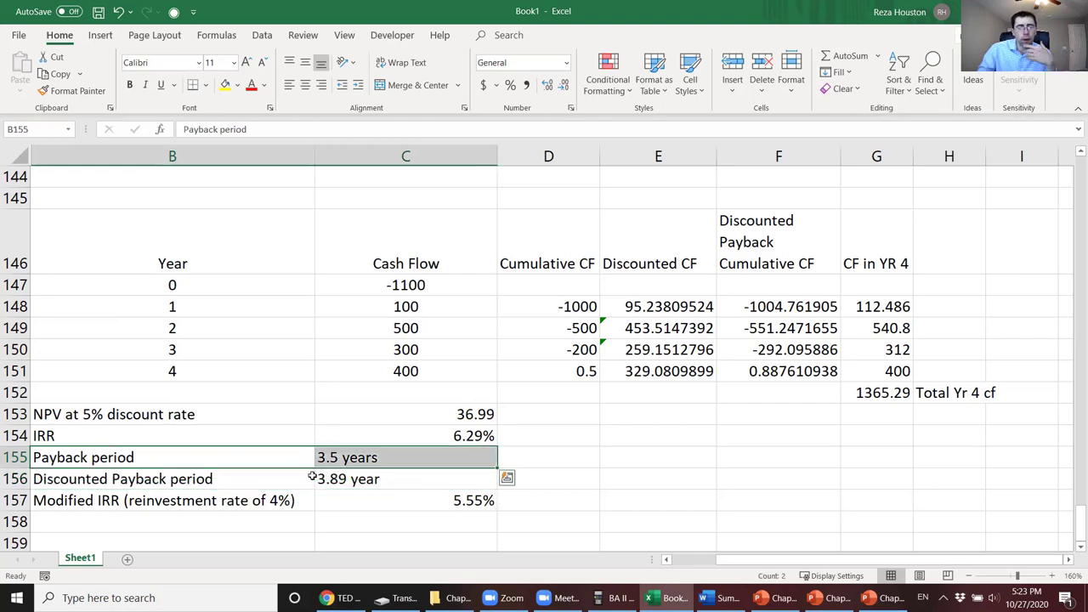
Step: Switch to the Word topic summary and highlight the Chapter 10 question on measuring incremental cash flows
{"action": "left_click", "coordinate": [719, 597]}
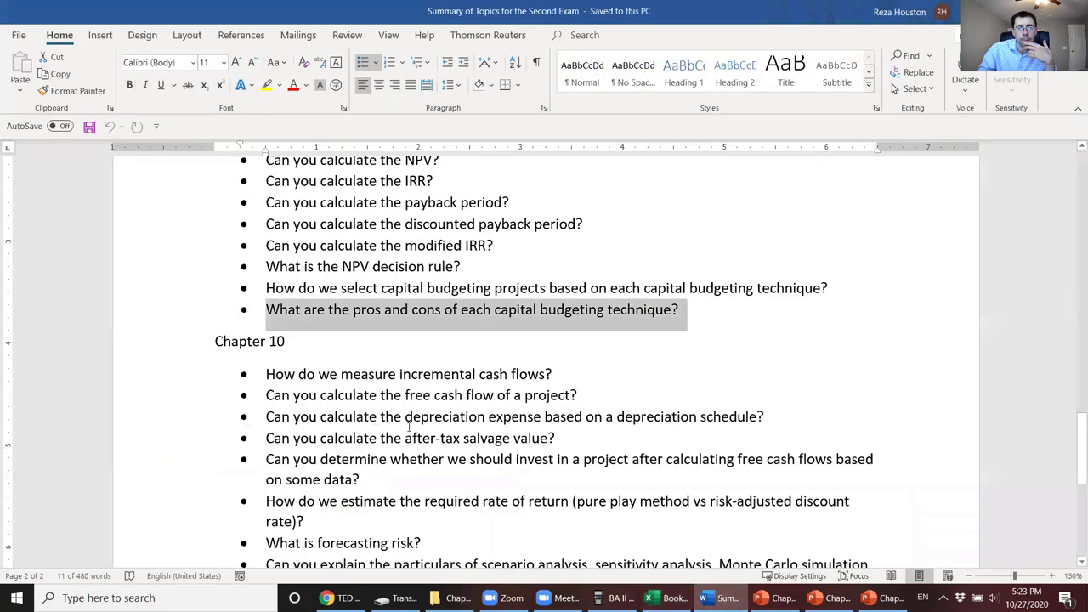
{"action": "left_click", "coordinate": [374, 396]}
{"action": "scroll", "coordinate": [199, 357], "scroll_direction": "down", "scroll_amount": 1}
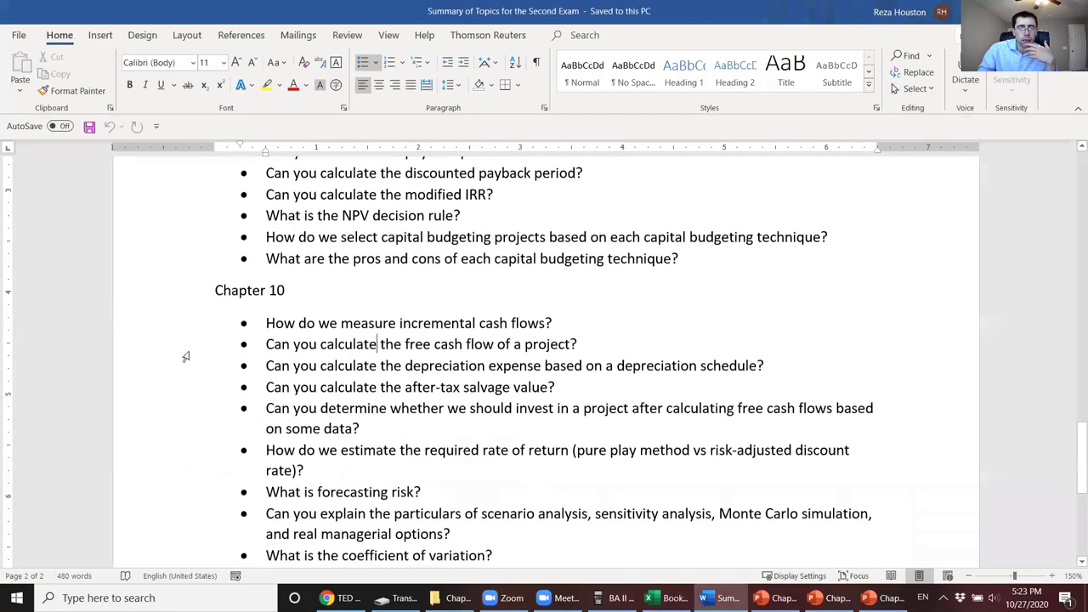
{"action": "left_click", "coordinate": [157, 331]}
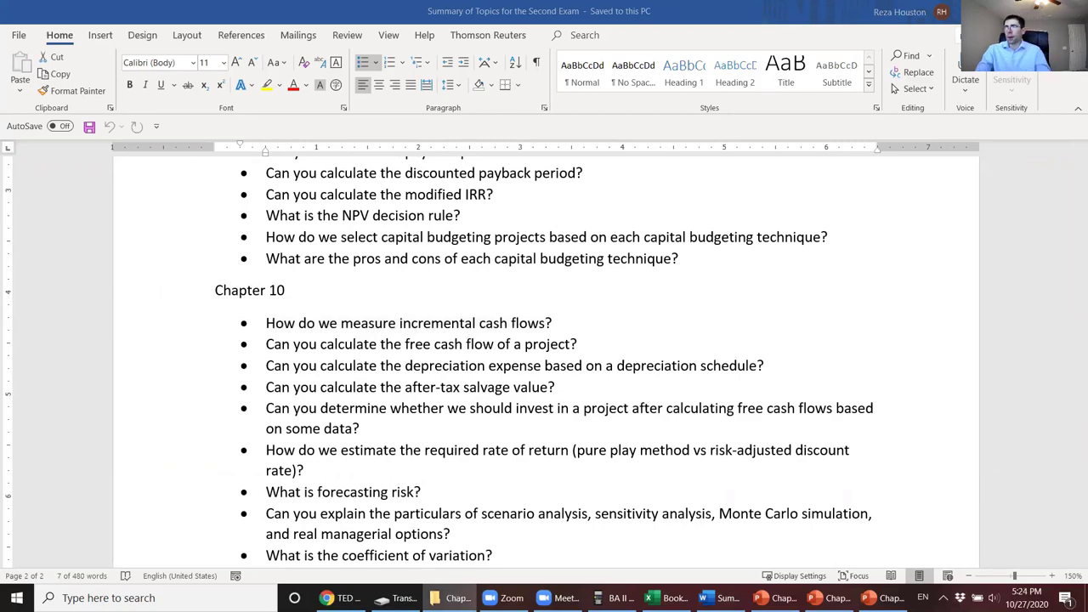
Step: Open the Chapter 10_a presentation in PowerPoint and go to slide 4 on what to consider when calculating incremental cash flows
{"action": "key", "text": "Return"}
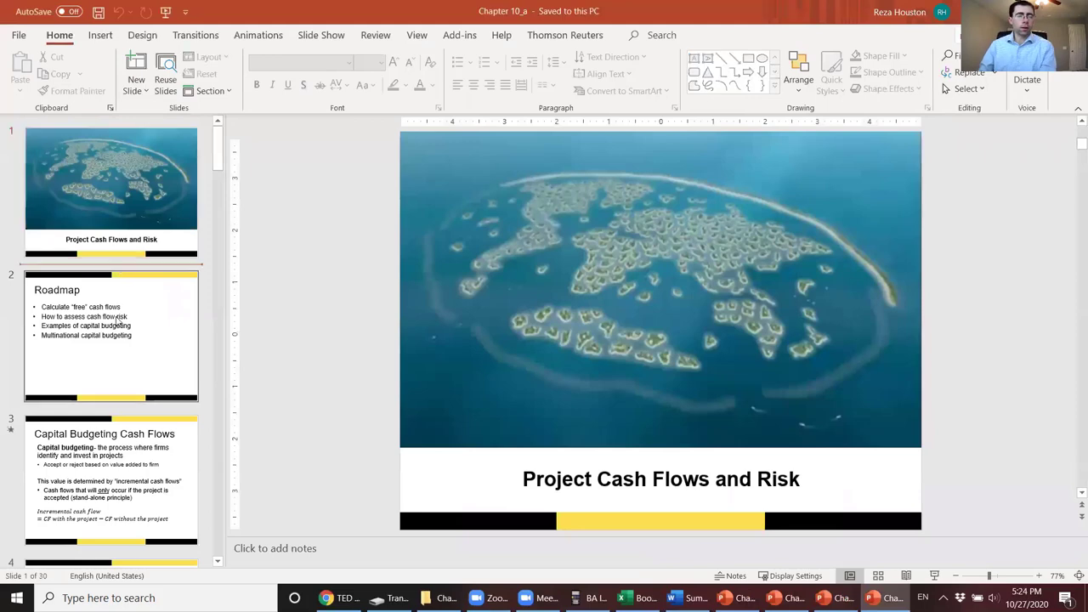
{"action": "left_click", "coordinate": [116, 340]}
{"action": "key", "text": "Down"}
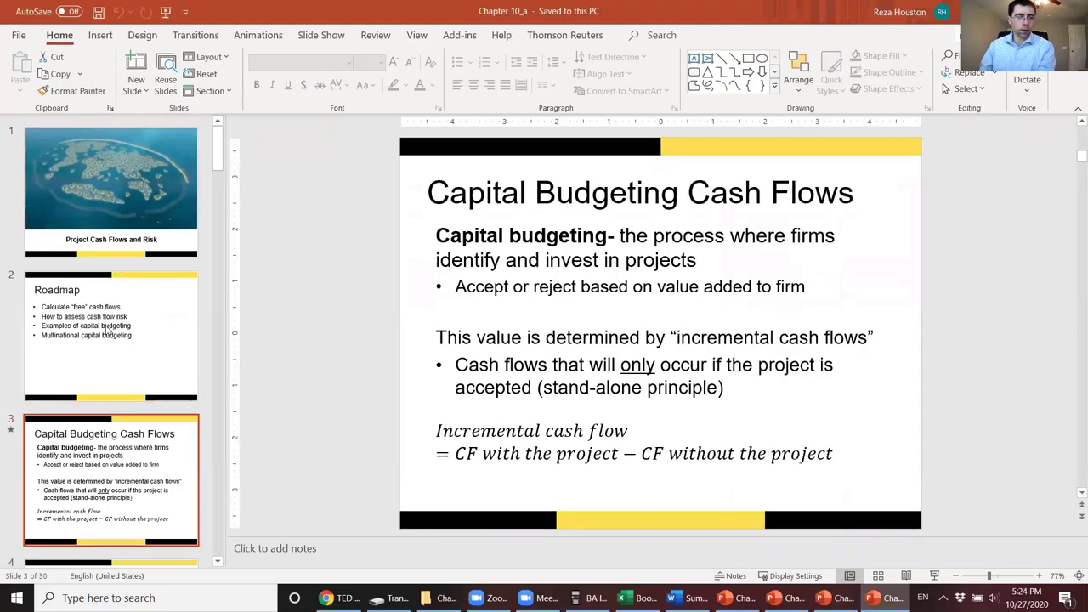
{"action": "key", "text": "Down"}
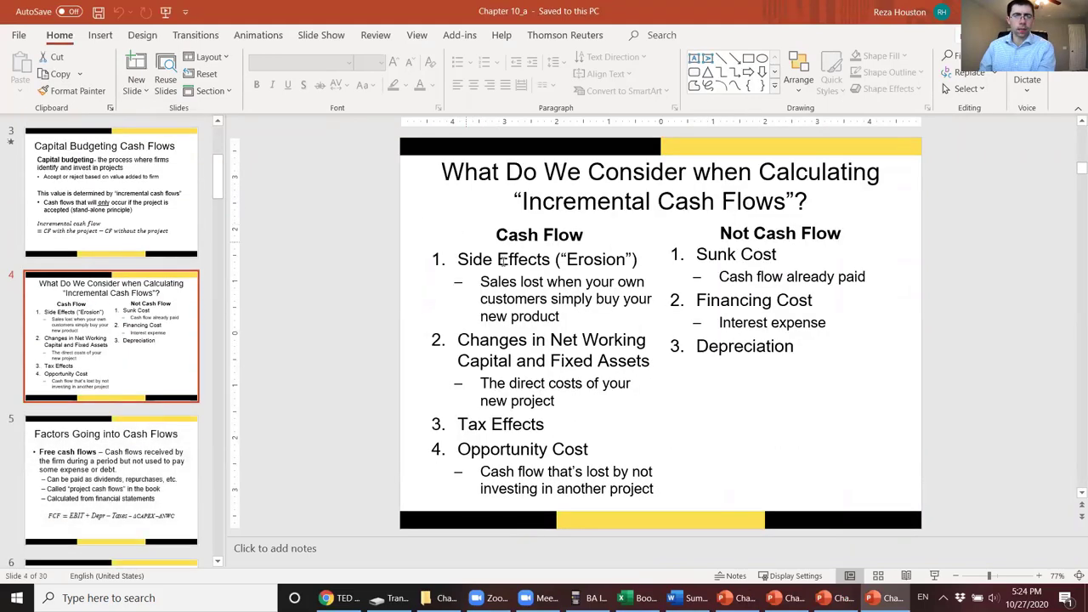
Step: Highlight the whole Cash Flow list on slide 4, and finish with only the words "Side Effects" in item 1 highlighted
{"action": "left_click", "coordinate": [513, 261]}
{"action": "left_click", "coordinate": [521, 200]}
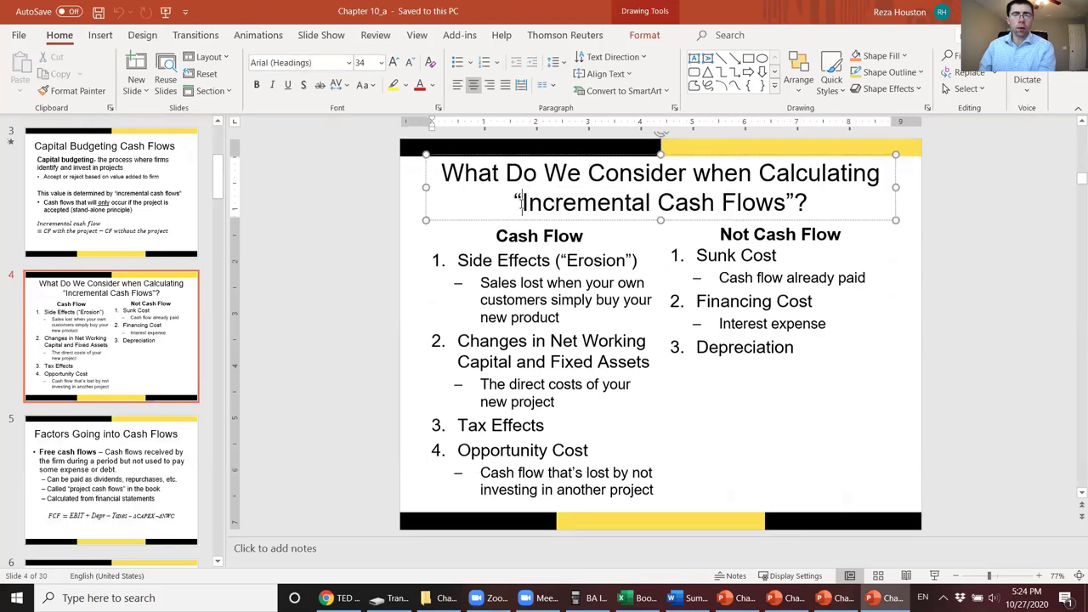
{"action": "left_click_drag", "start_coordinate": [457, 259], "coordinate": [688, 500]}
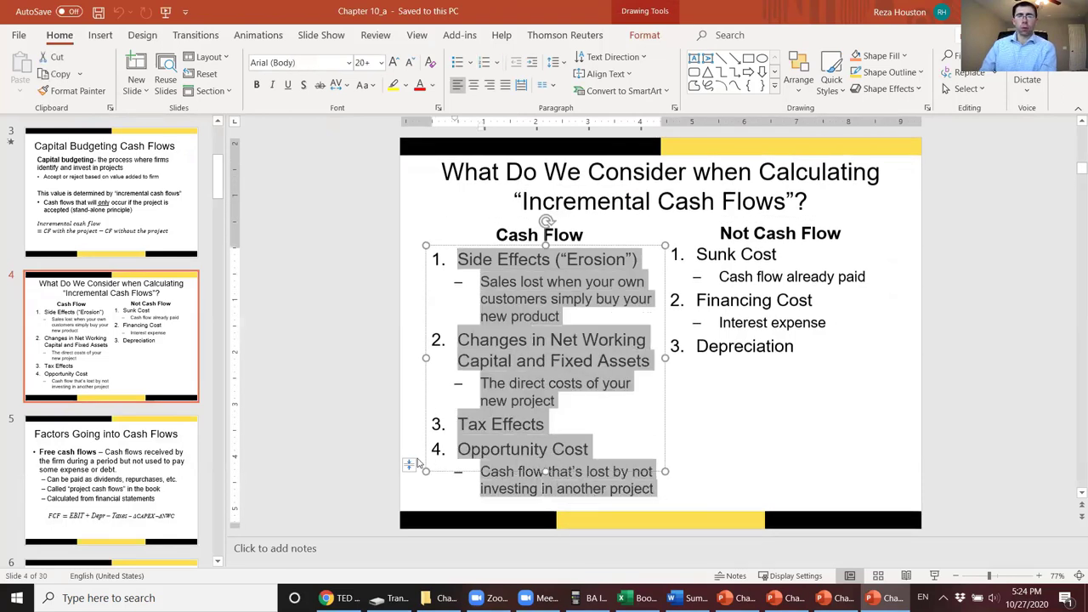
{"action": "left_click", "coordinate": [469, 259]}
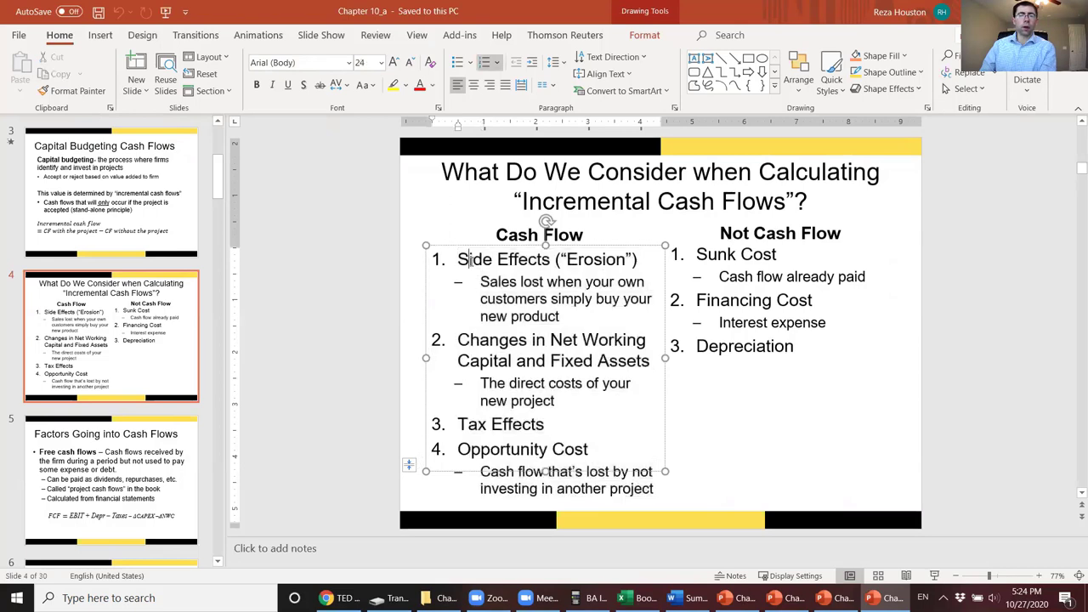
{"action": "left_click_drag", "start_coordinate": [459, 259], "coordinate": [551, 260]}
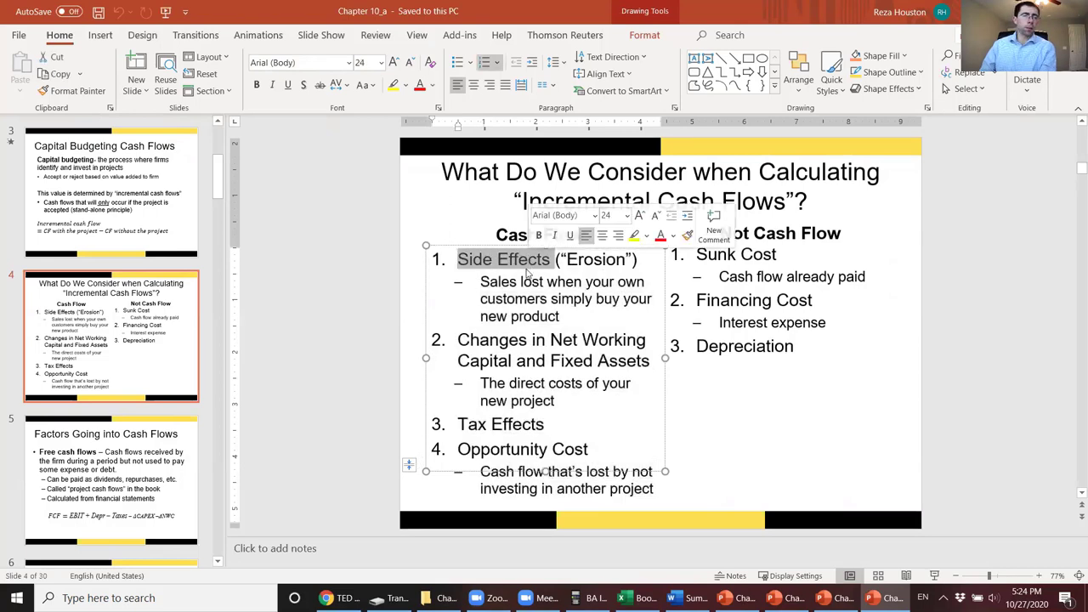
Step: Highlight the explanation under "Side Effects (Erosion)" about sales lost when your own customers simply buy your new product
{"action": "left_click_drag", "start_coordinate": [480, 282], "coordinate": [548, 315]}
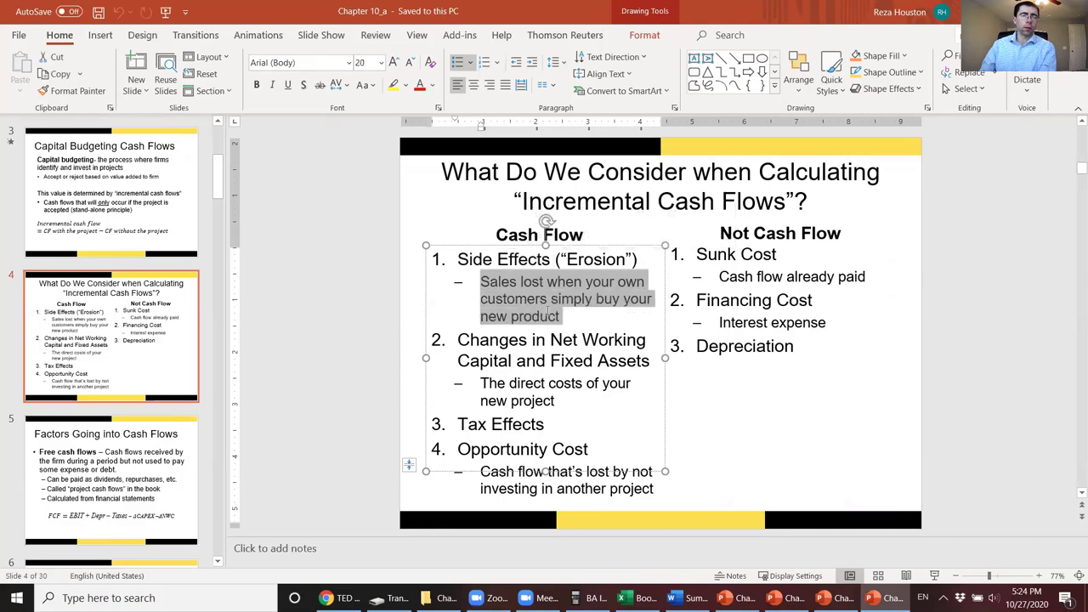
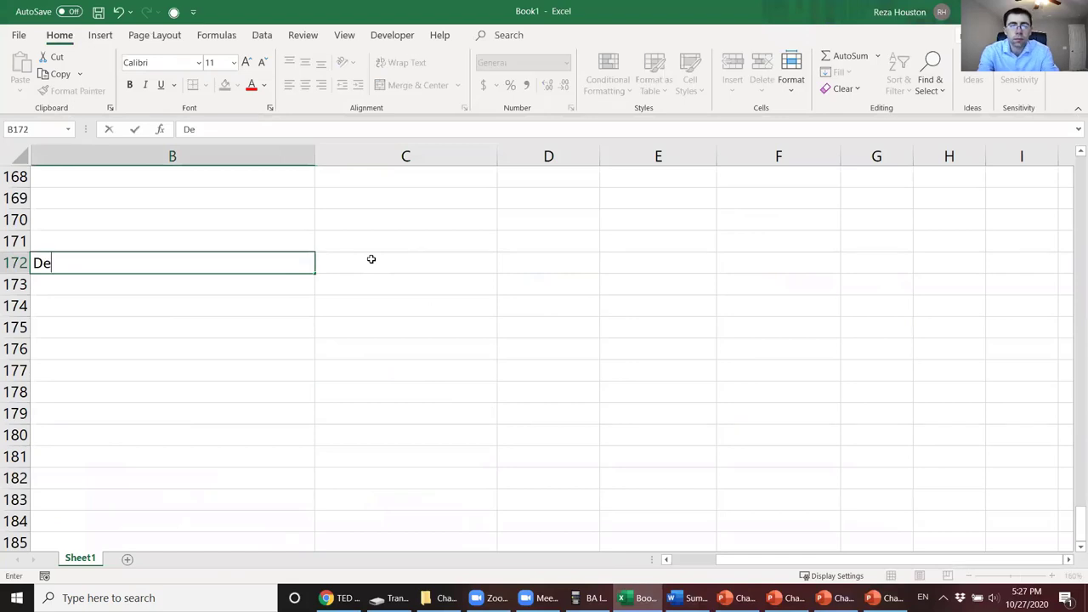
Step: Enter the label "Depreciation" in cell B172 of the Excel sheet
{"action": "type", "text": "ra"}
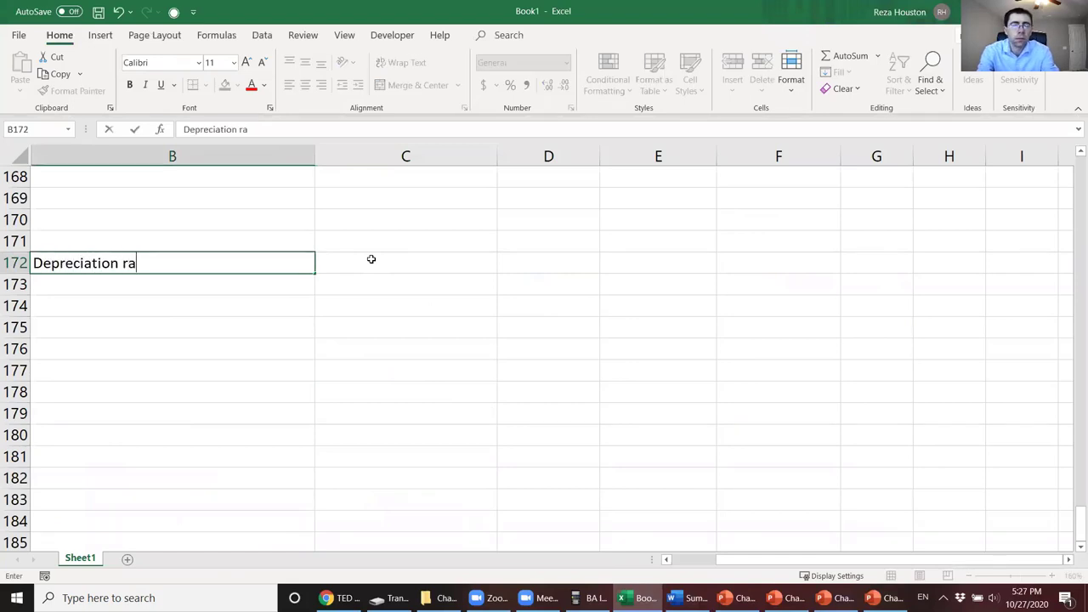
{"action": "key", "text": "BackSpace"}
{"action": "key", "text": "BackSpace"}
{"action": "key", "text": "BackSpace"}
{"action": "key", "text": "Return"}
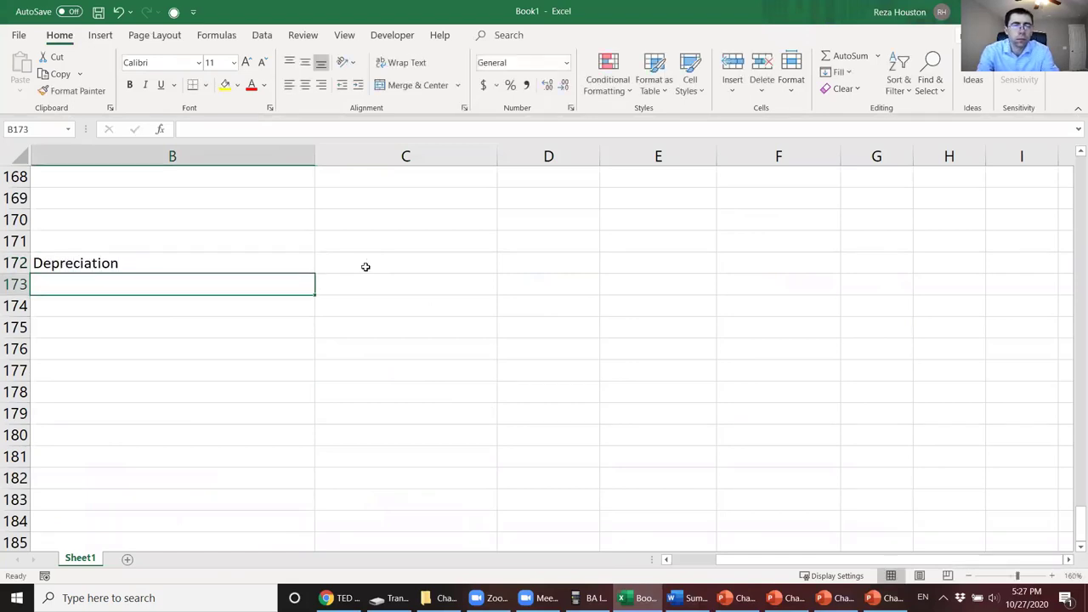
{"action": "left_click", "coordinate": [292, 271]}
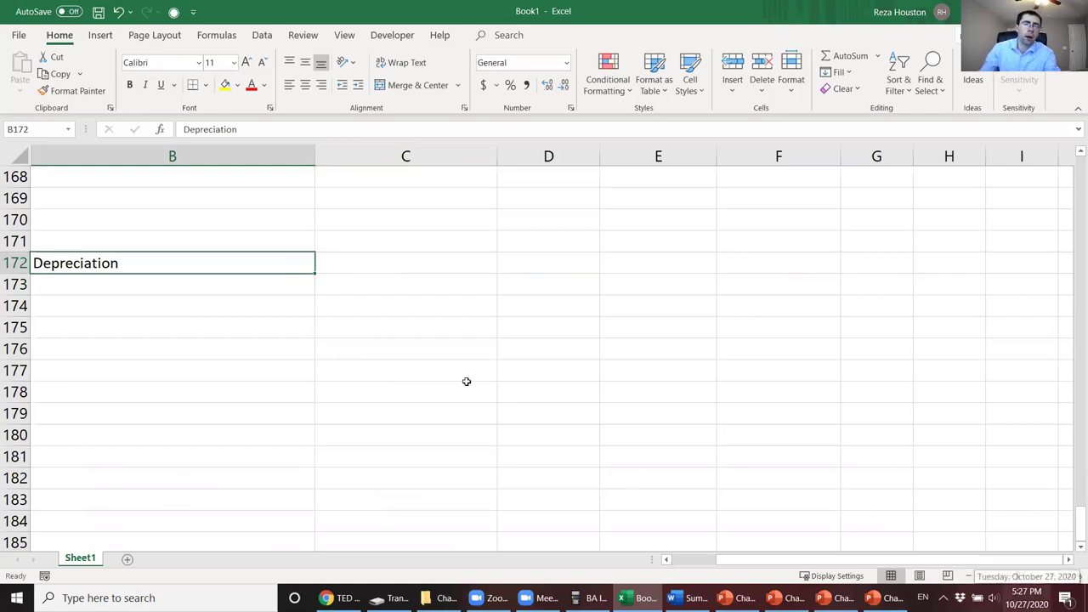
Step: Start a problem in B171: "You purchase an asset for 5,000 that depreciates following straight-line depreciation over 4 years."
{"action": "left_click", "coordinate": [285, 239]}
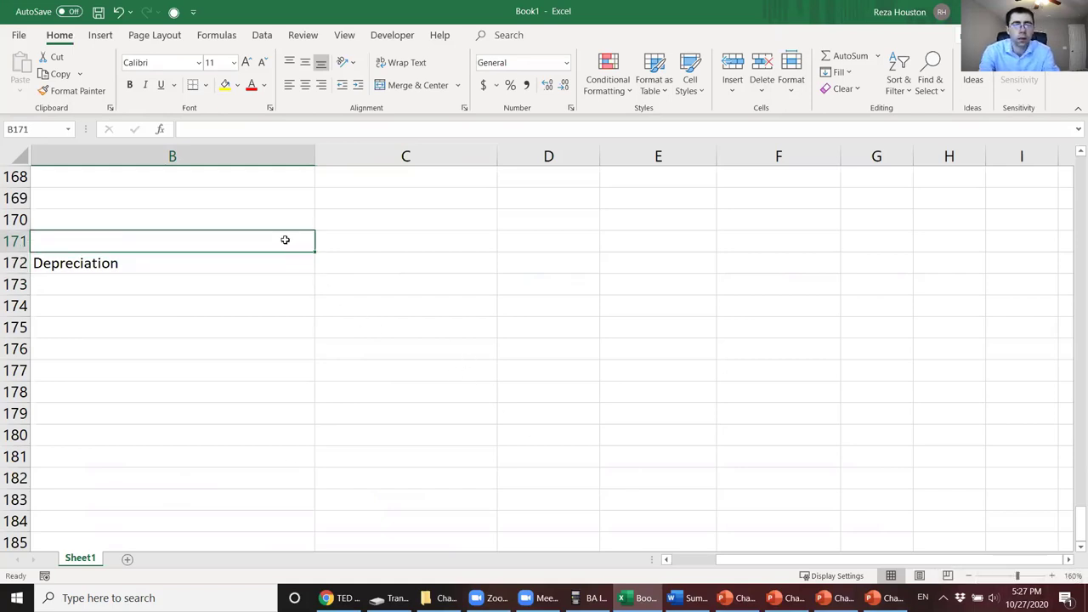
{"action": "type", "text": "You pur"}
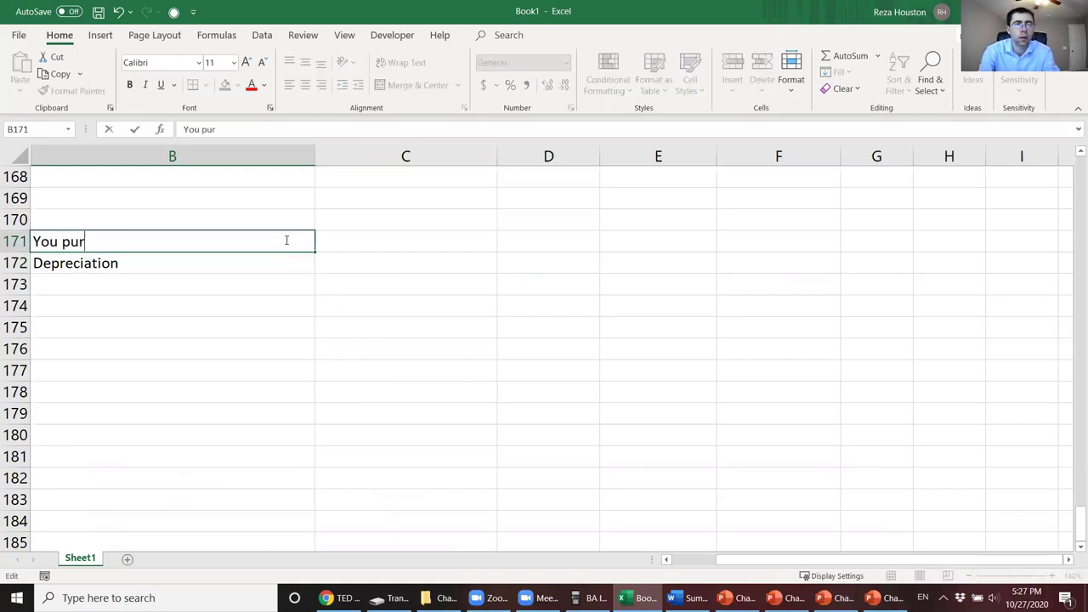
{"action": "type", "text": "chase an ass"}
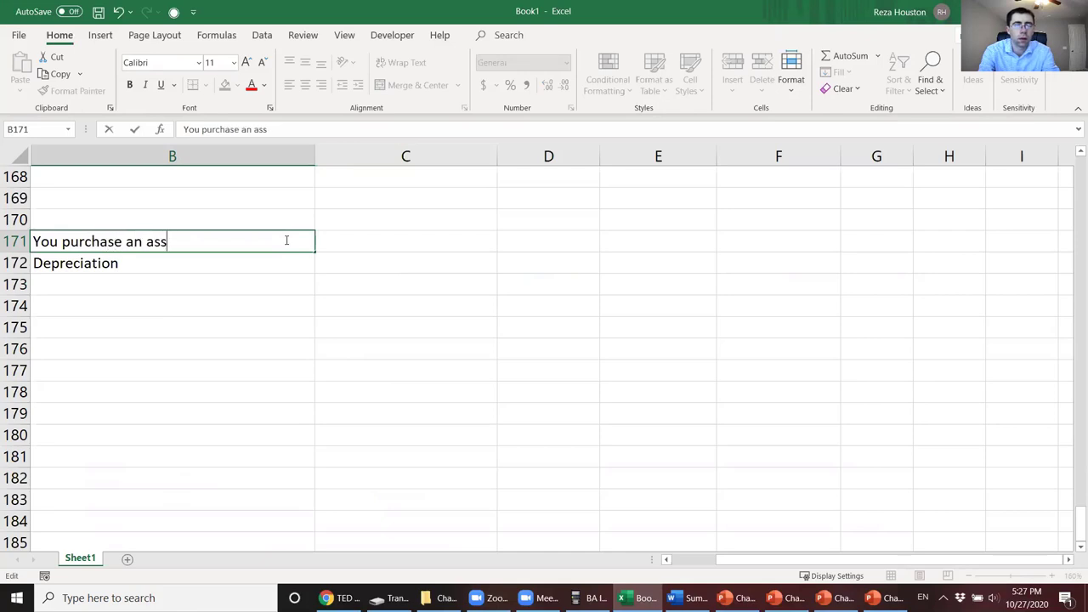
{"action": "type", "text": "et for "}
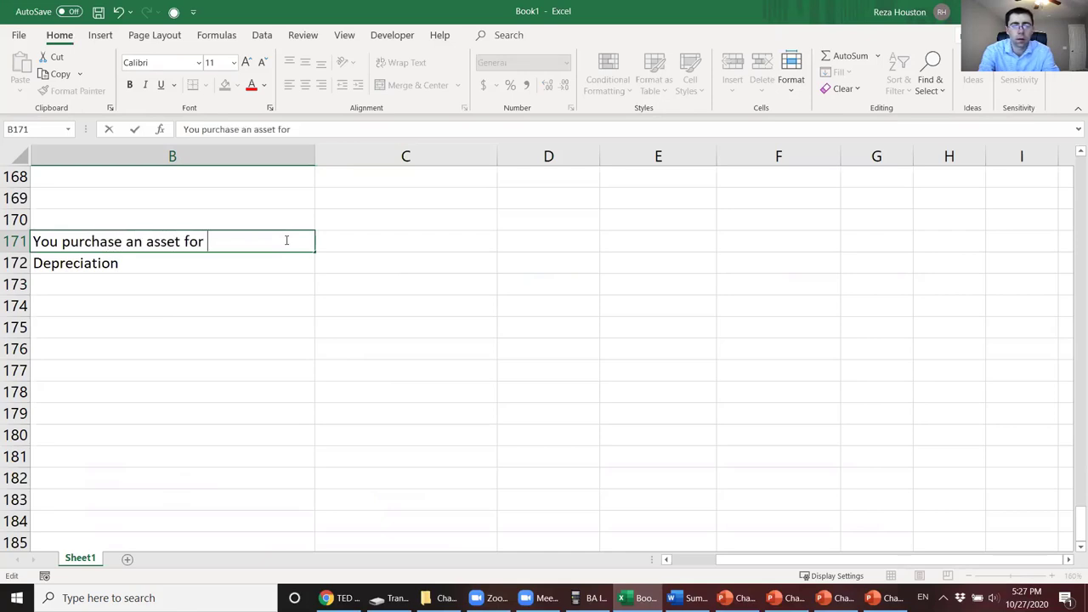
{"action": "type", "text": "%"}
{"action": "key", "text": "BackSpace"}
{"action": "type", "text": "5,000 the"}
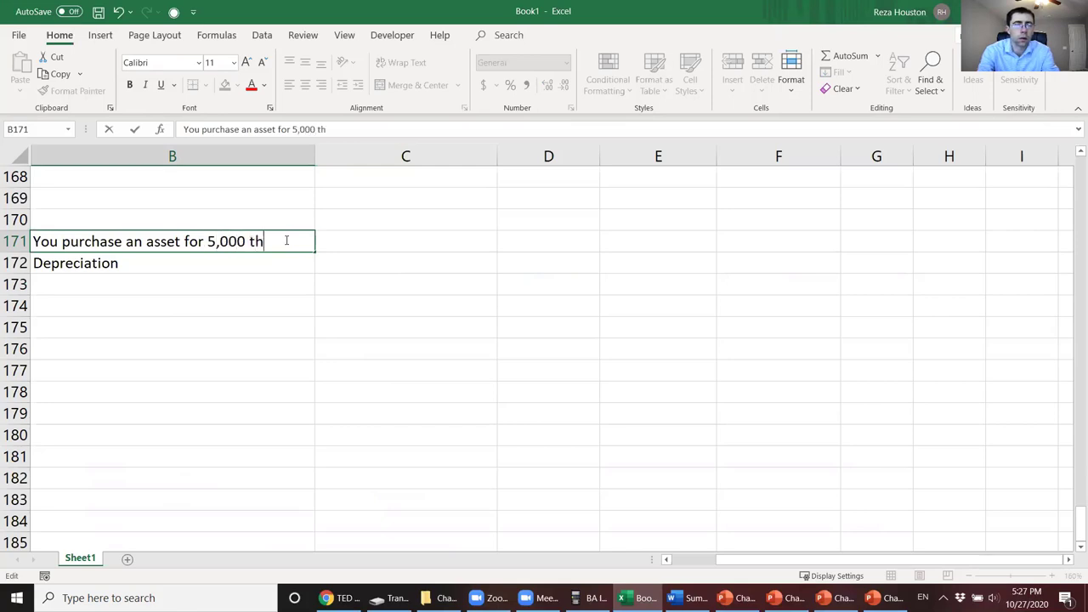
{"action": "key", "text": "BackSpace"}
{"action": "key", "text": "BackSpace"}
{"action": "type", "text": "at depre"}
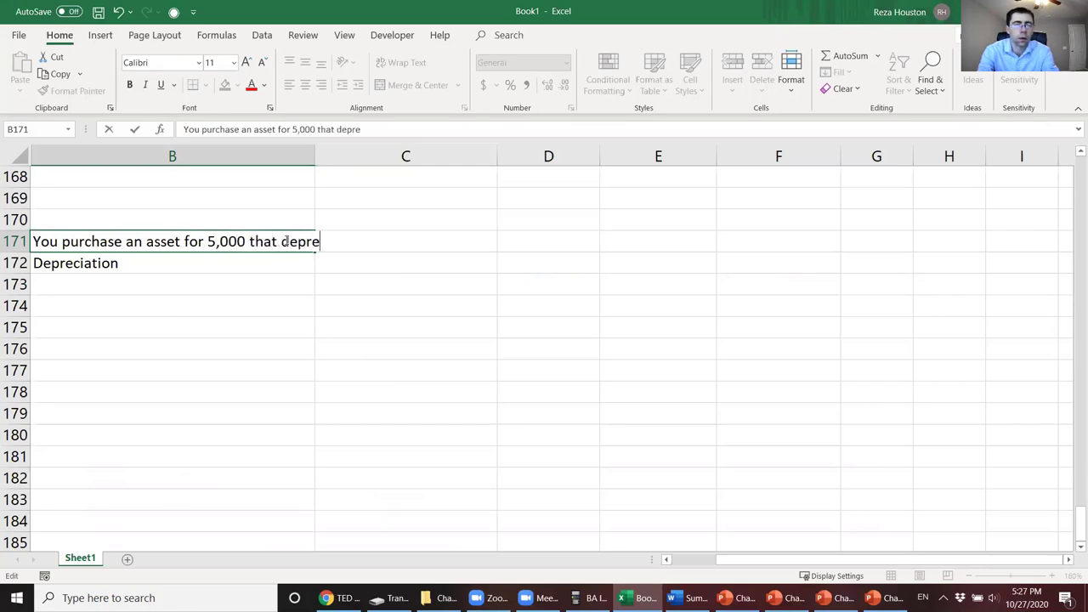
{"action": "type", "text": "ciates "}
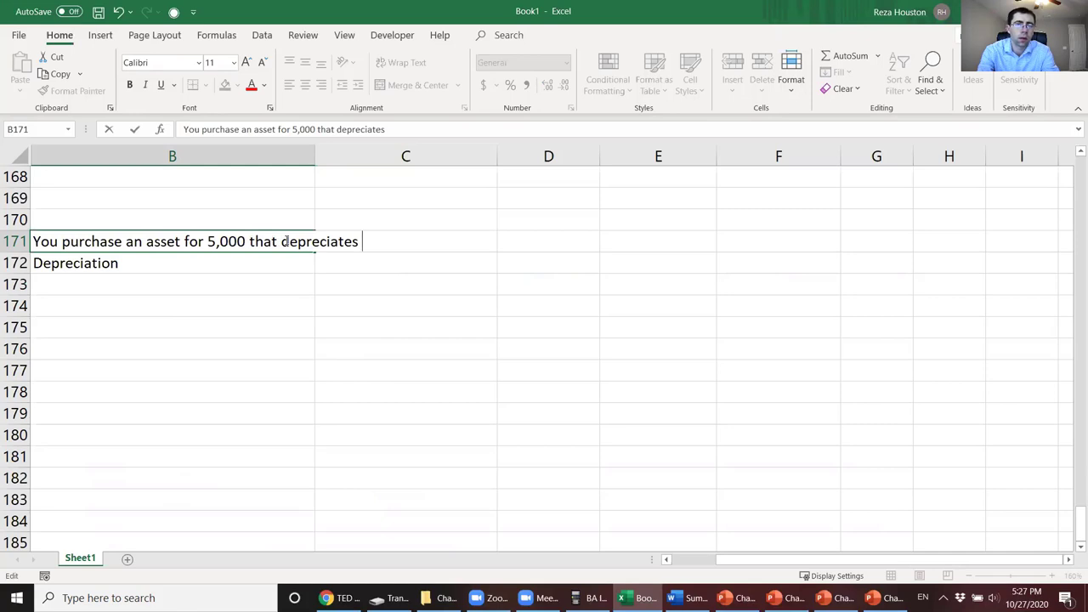
{"action": "type", "text": "followin"}
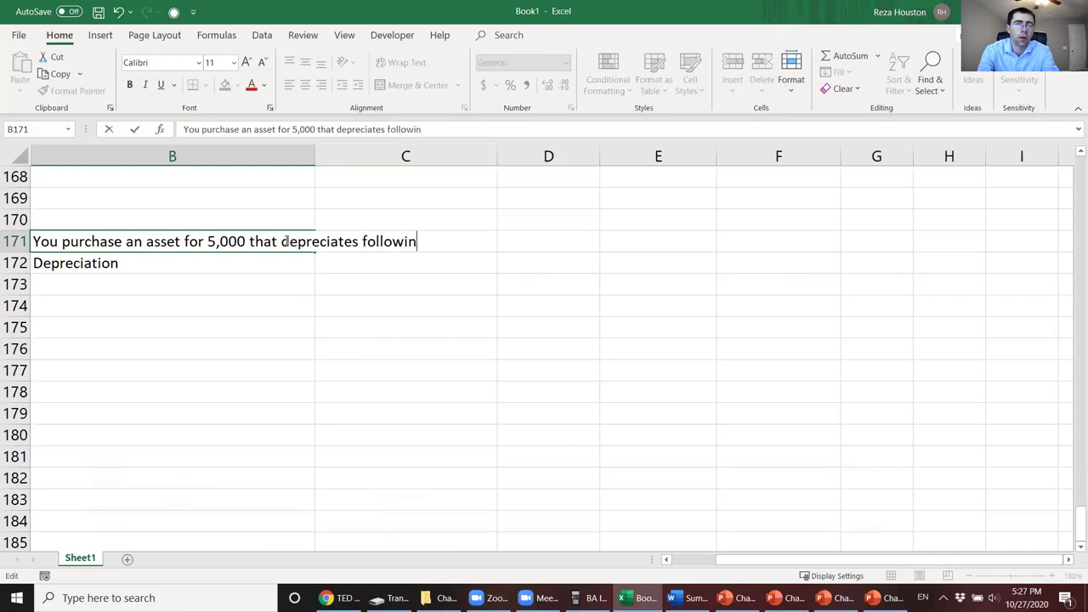
{"action": "type", "text": "g straight-"}
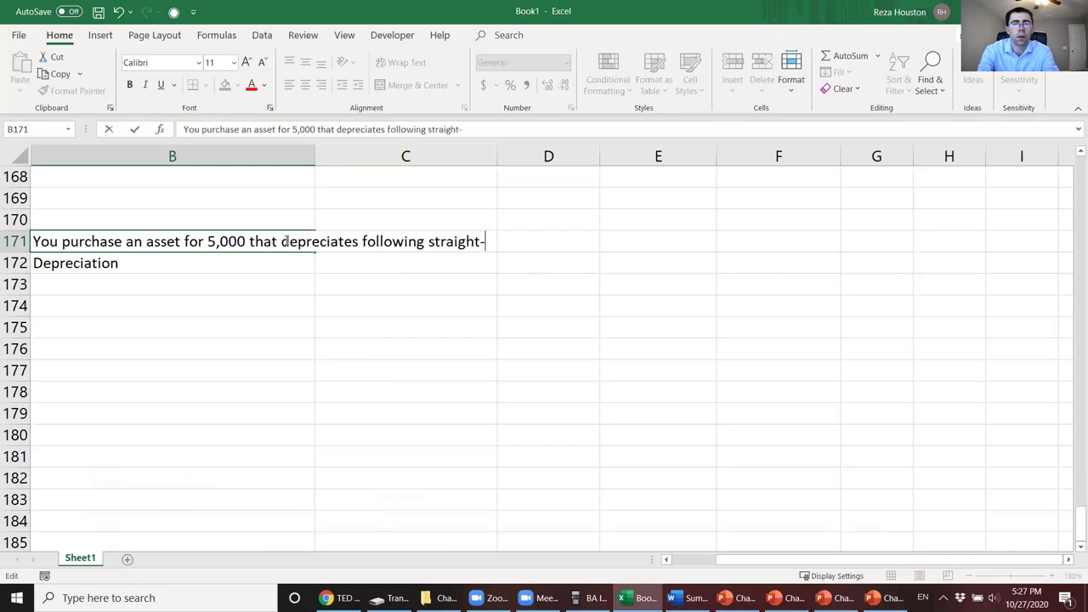
{"action": "type", "text": "line deprecia"}
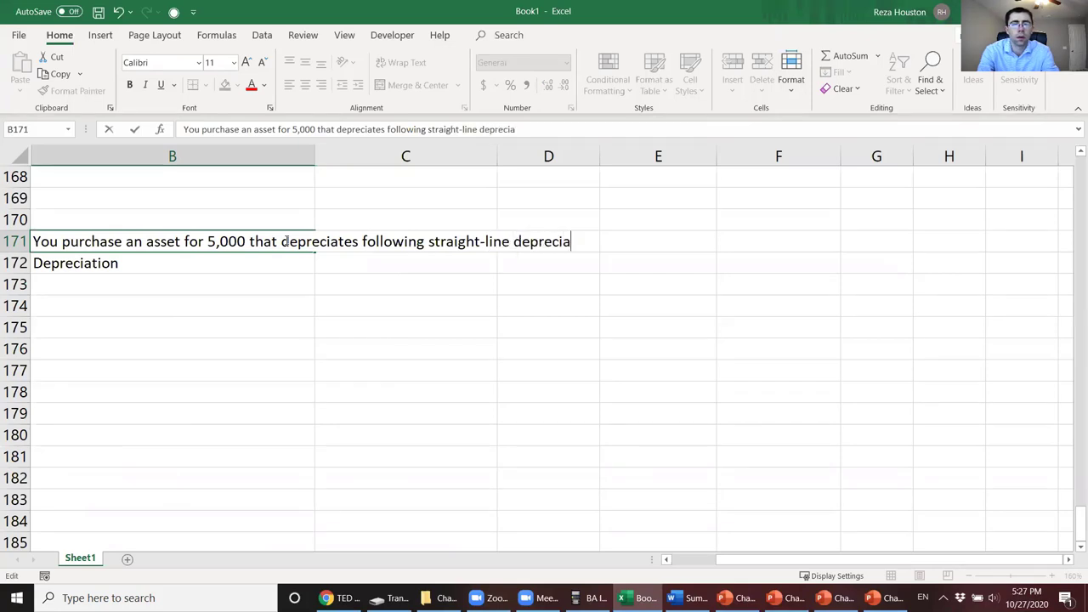
{"action": "type", "text": "tion."}
{"action": "key", "text": "BackSpace"}
{"action": "type", "text": "over "}
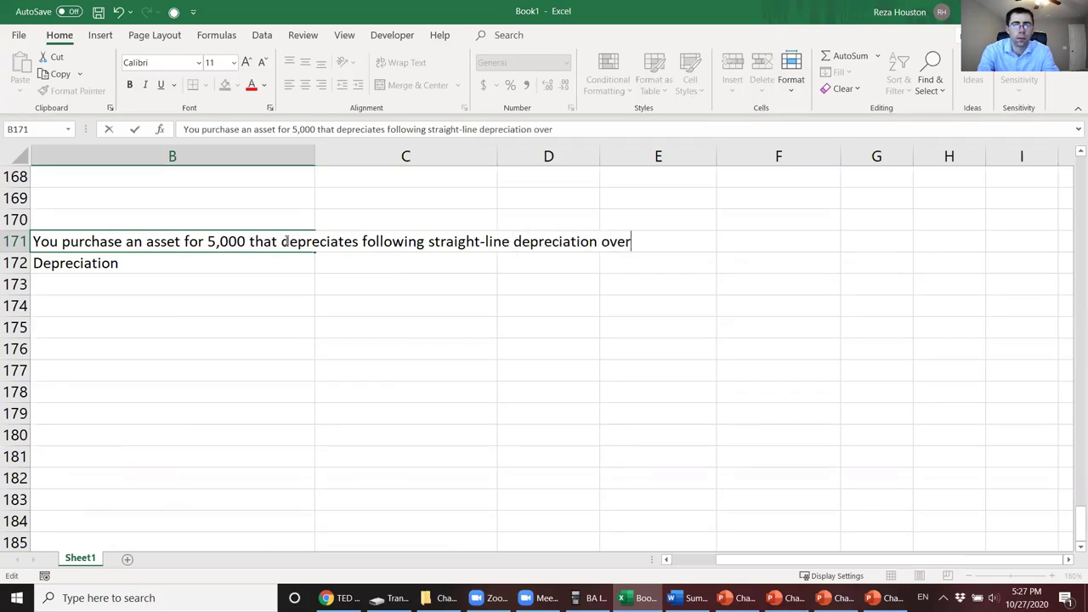
{"action": "type", "text": "4 years."}
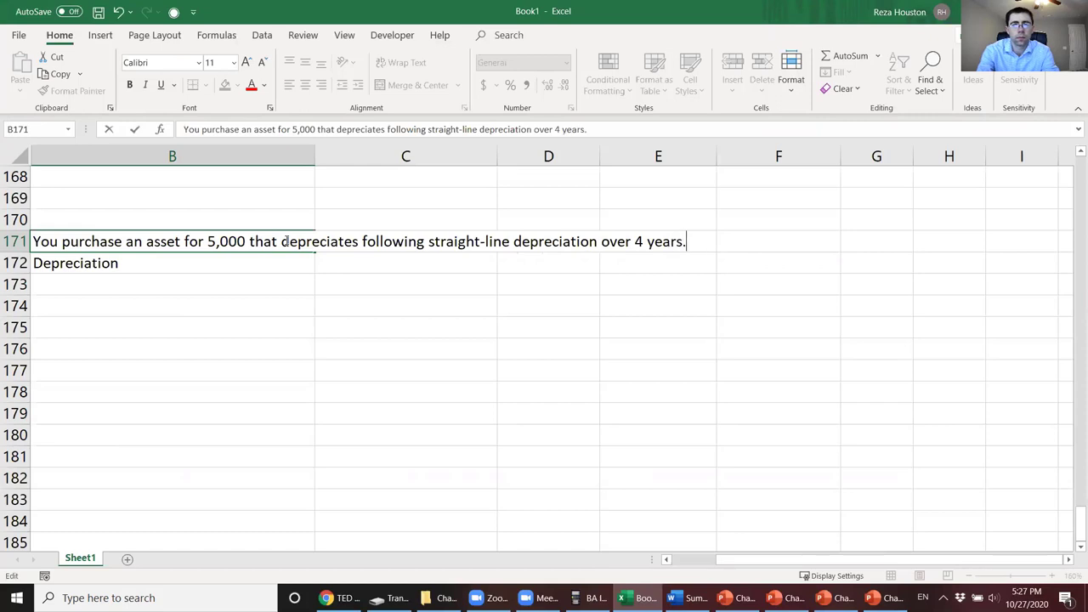
Step: Continue the problem in B171 with "You sell the asset for $3,000 at the end of year 3"
{"action": "type", "text": "  You sell th"}
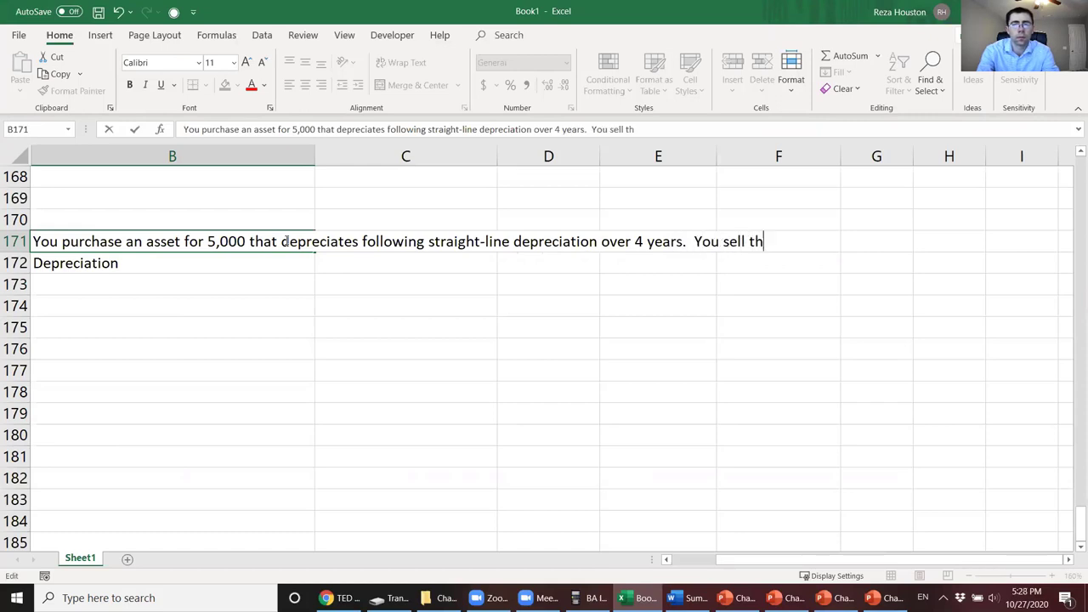
{"action": "type", "text": "e asset for "}
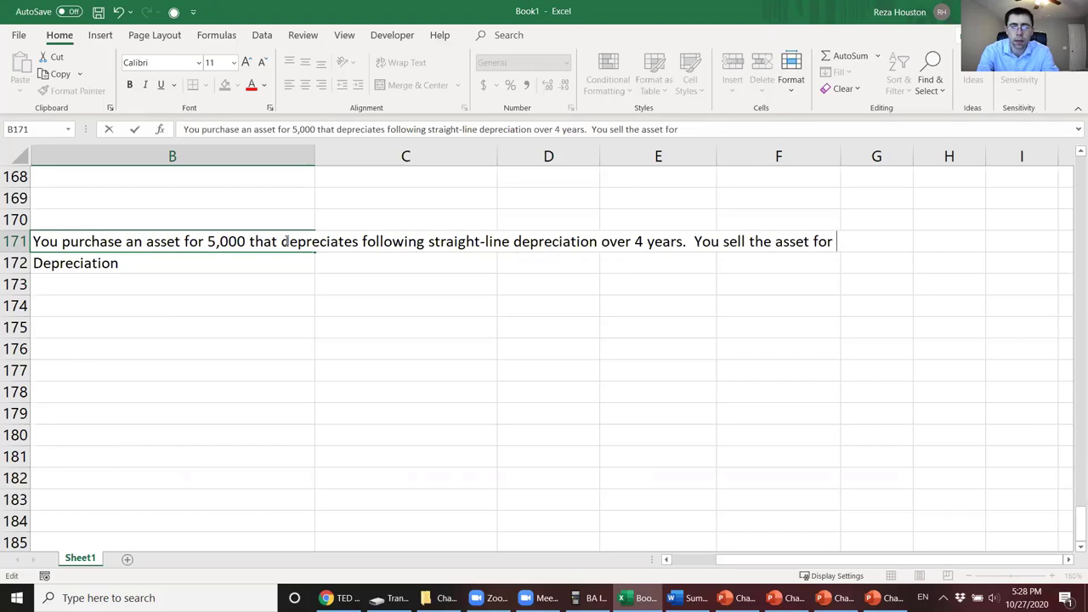
{"action": "type", "text": "$4"}
{"action": "type", "text": ",000 "}
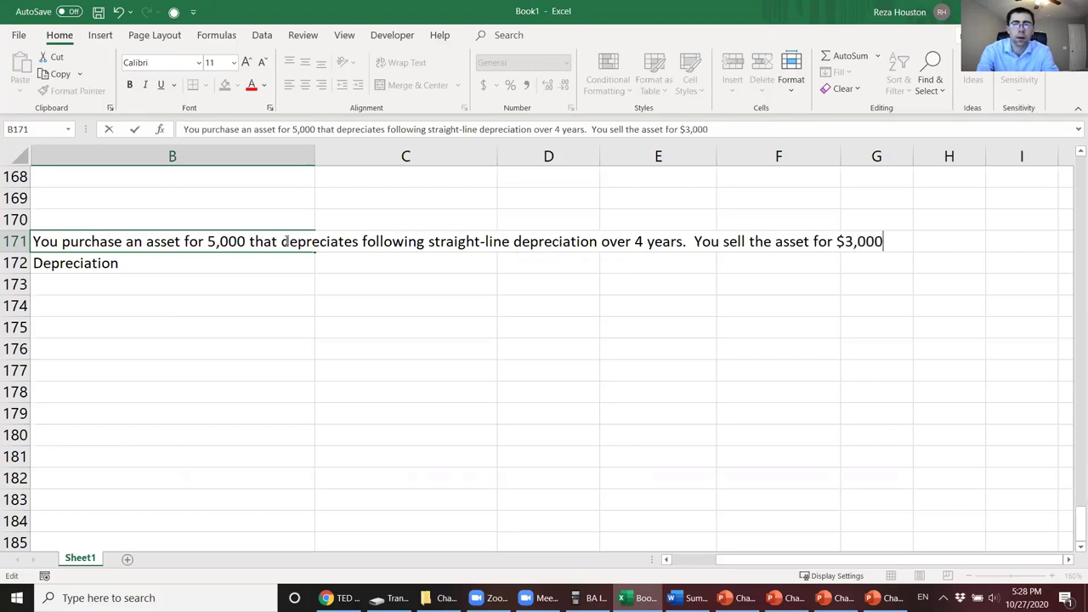
{"action": "type", "text": "at the end of yoeua"}
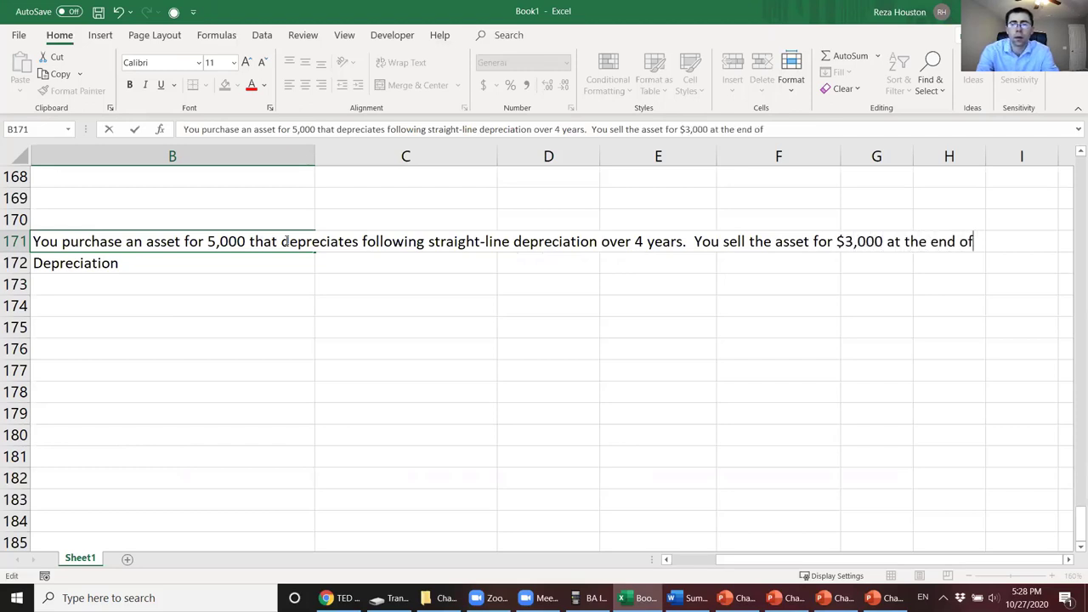
{"action": "key", "text": "BackSpace"}
{"action": "key", "text": "BackSpace"}
{"action": "key", "text": "BackSpace"}
{"action": "key", "text": "BackSpace"}
{"action": "type", "text": "ear "}
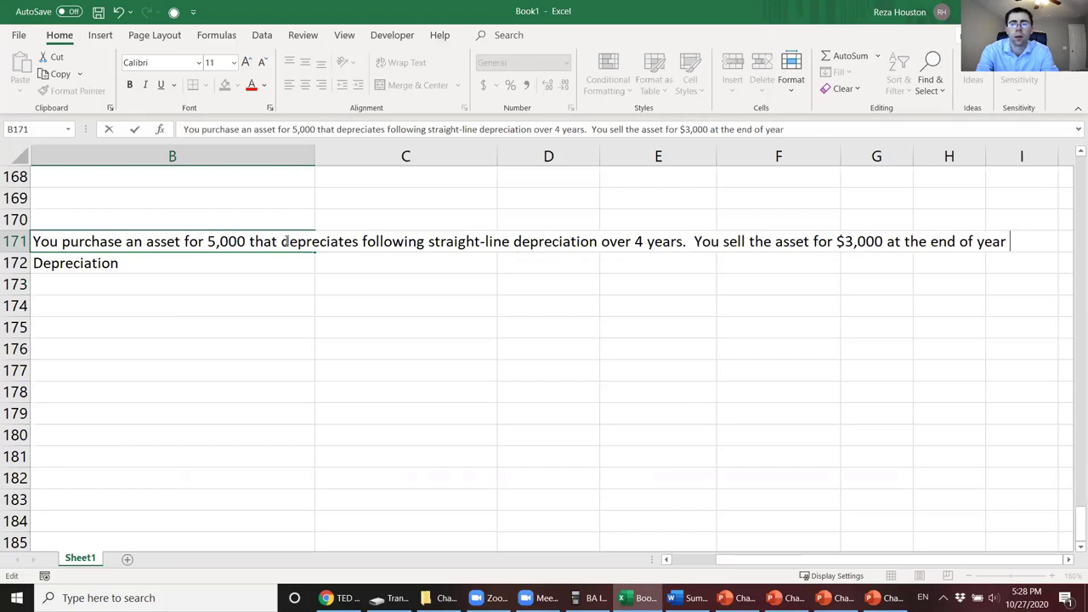
{"action": "type", "text": "3."}
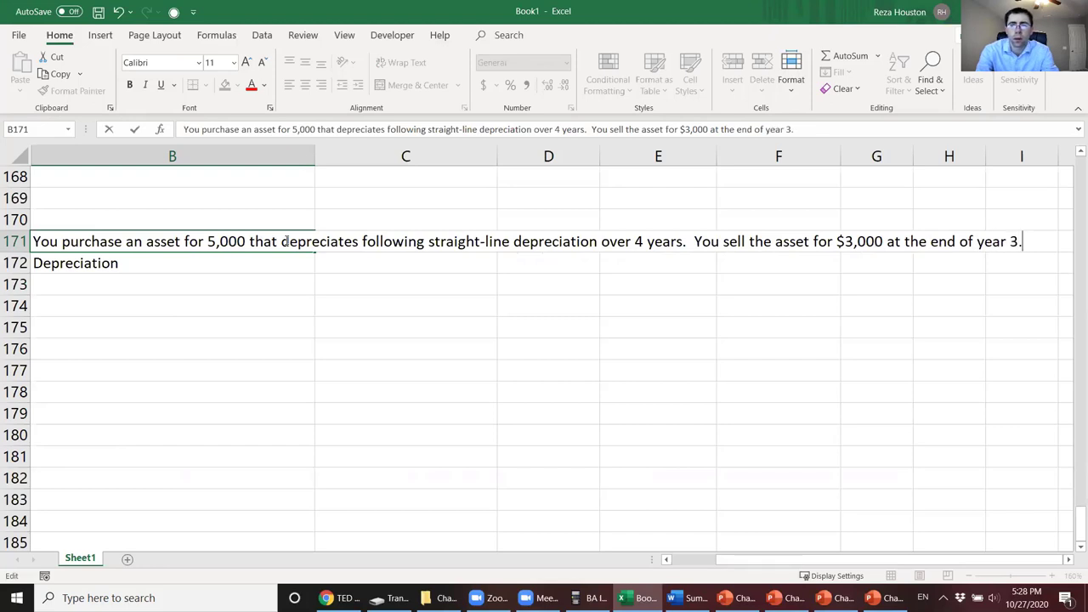
Step: Finish B171 with "and your tax rate is 14%. What is your after-tax salvage value?" and wrap the cell's text
{"action": "key", "text": "BackSpace"}
{"action": "type", "text": "and your ta"}
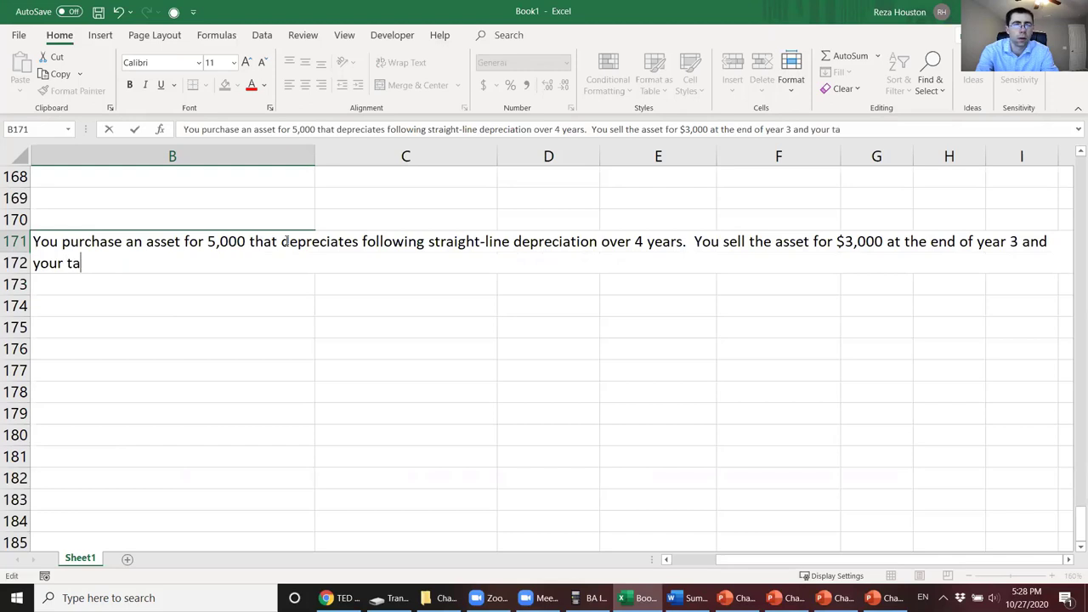
{"action": "type", "text": "x rate "}
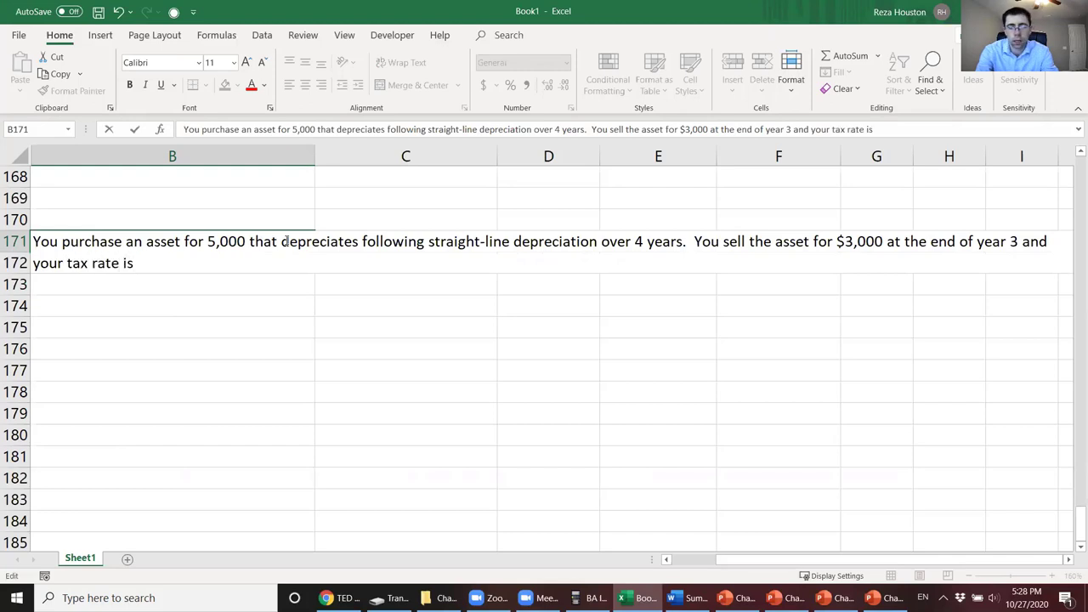
{"action": "type", "text": "is 14%$"}
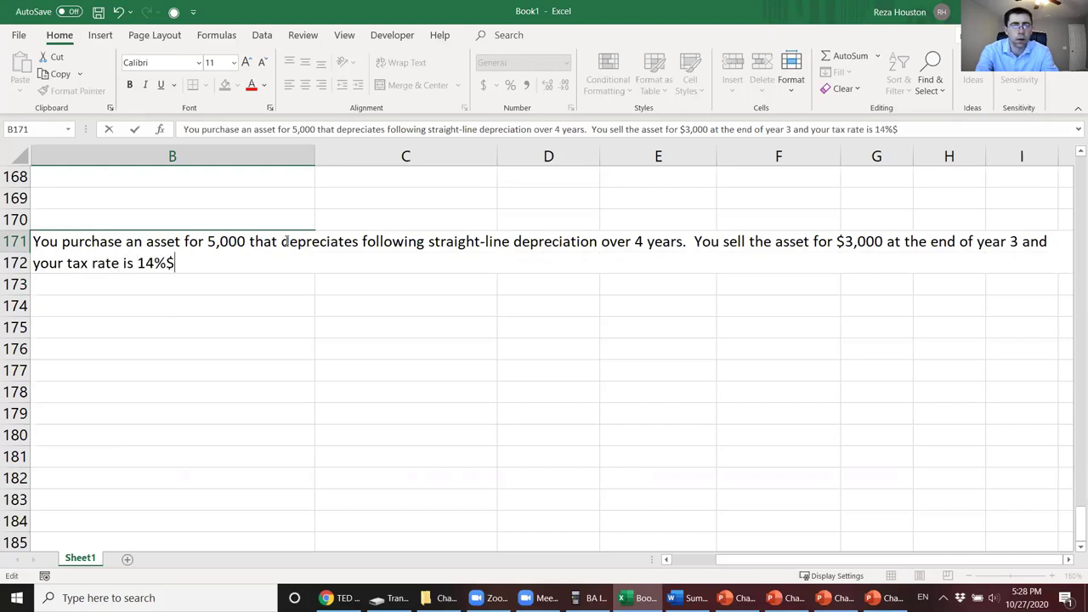
{"action": "key", "text": "BackSpace"}
{"action": "type", "text": ".  Wh"}
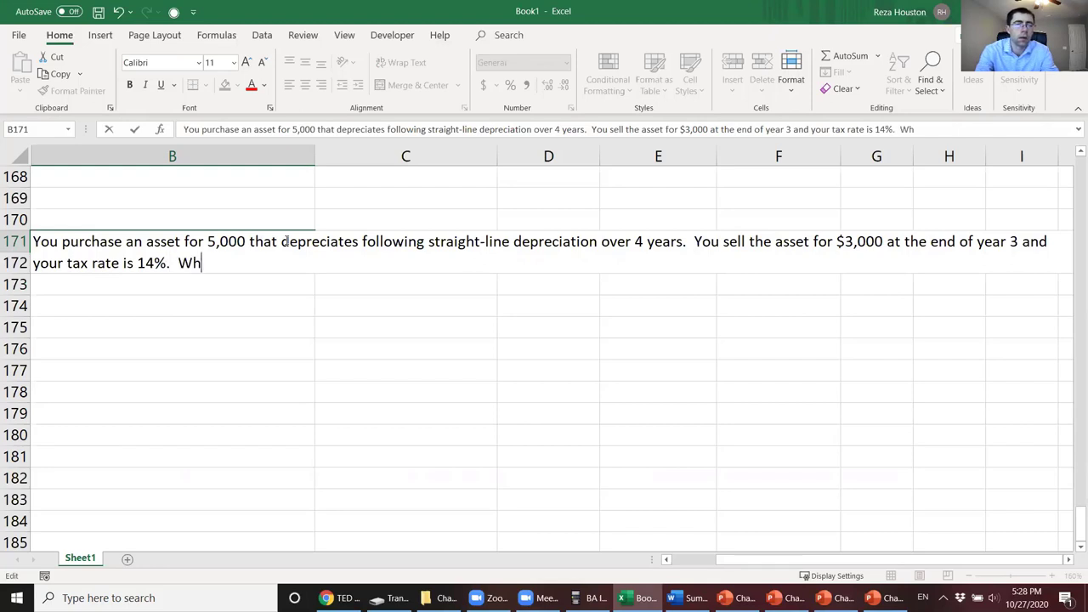
{"action": "type", "text": "at is your "}
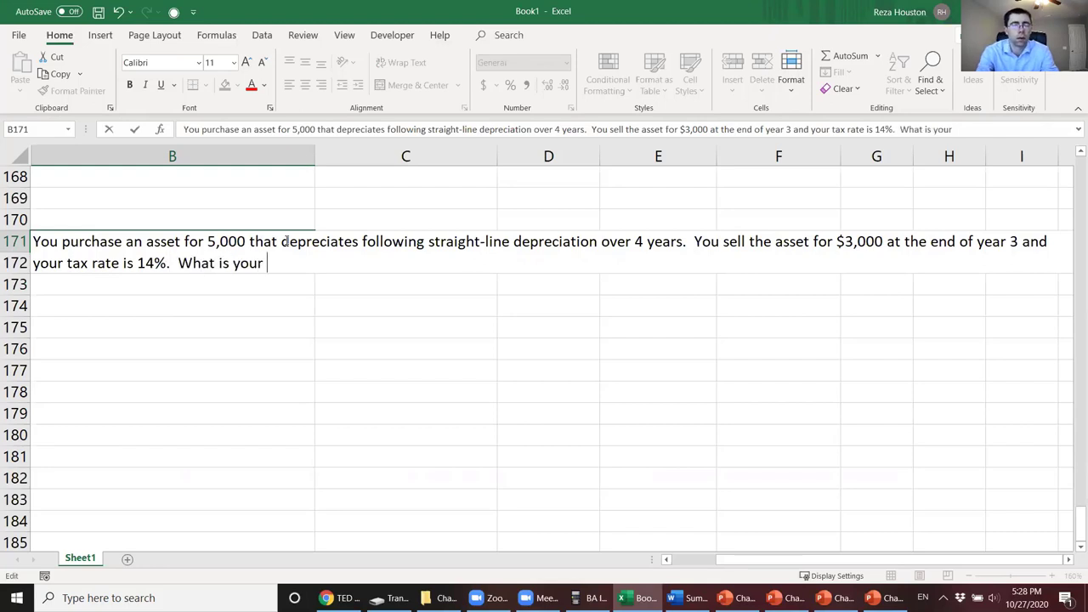
{"action": "type", "text": "after-ta"}
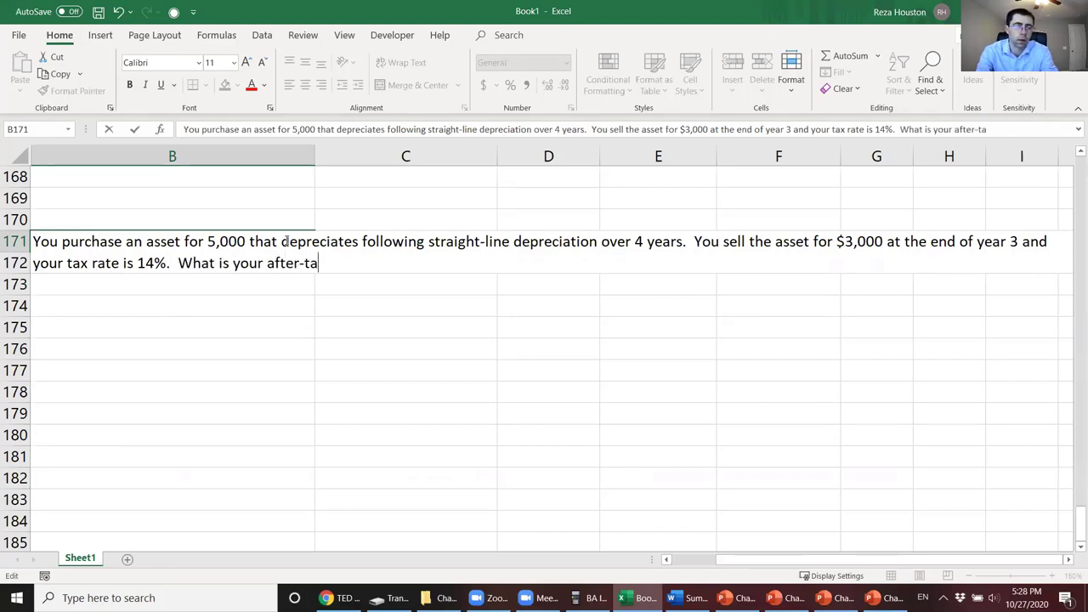
{"action": "type", "text": "x salvage value "}
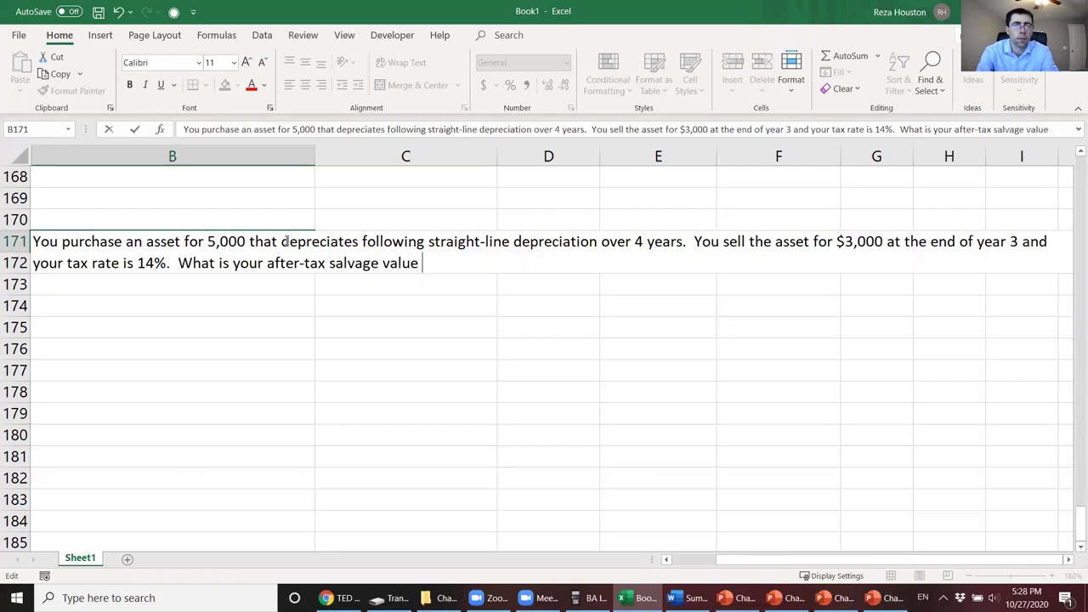
{"action": "type", "text": "?"}
{"action": "key", "text": "Return"}
{"action": "left_click", "coordinate": [288, 241]}
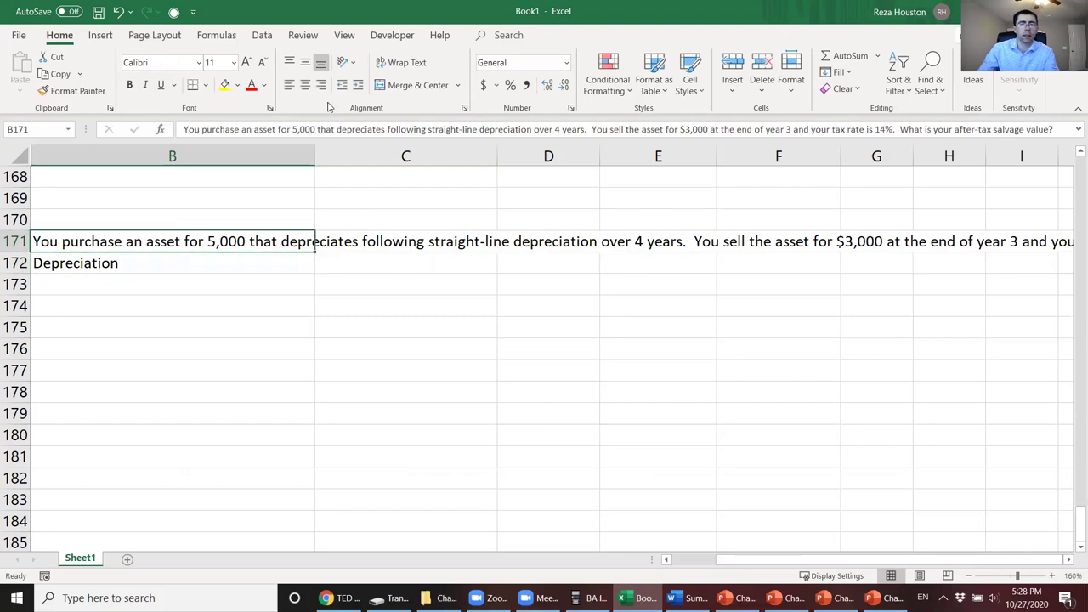
{"action": "left_click", "coordinate": [402, 62]}
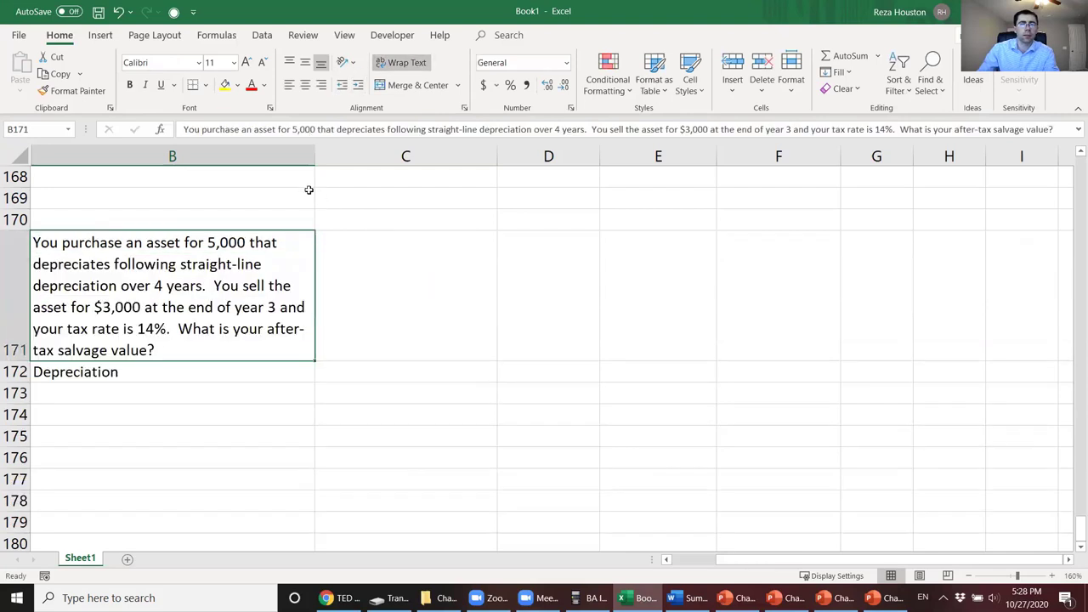
Step: Move the "Depreciation" label from B172 to C173, and select cell B174
{"action": "left_click", "coordinate": [182, 372]}
{"action": "key", "text": "ctrl+c"}
{"action": "left_click", "coordinate": [223, 384]}
{"action": "key", "text": "Escape"}
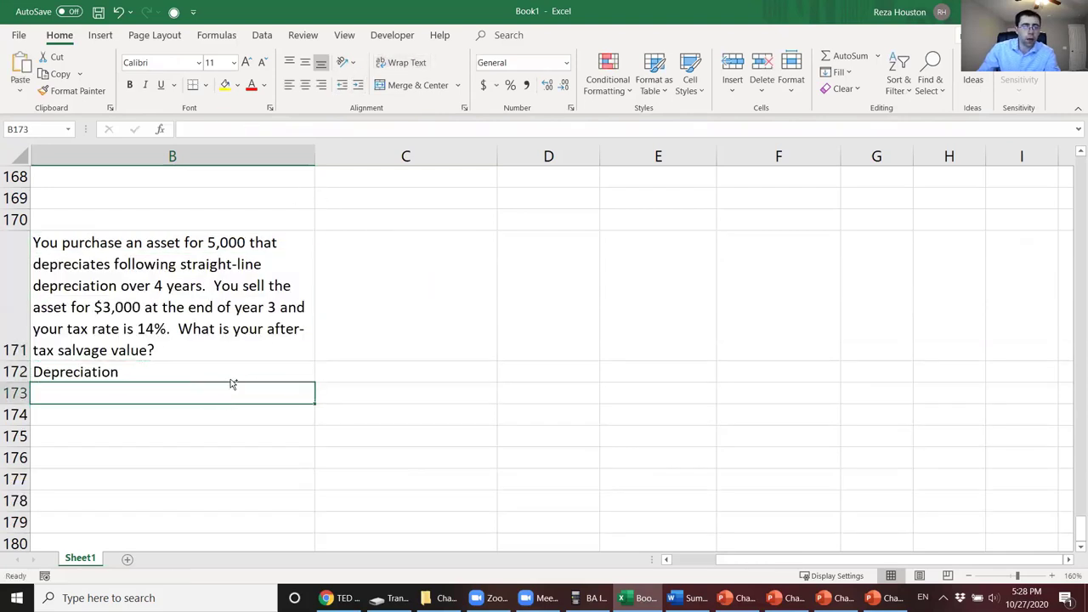
{"action": "key", "text": "ctrl+v"}
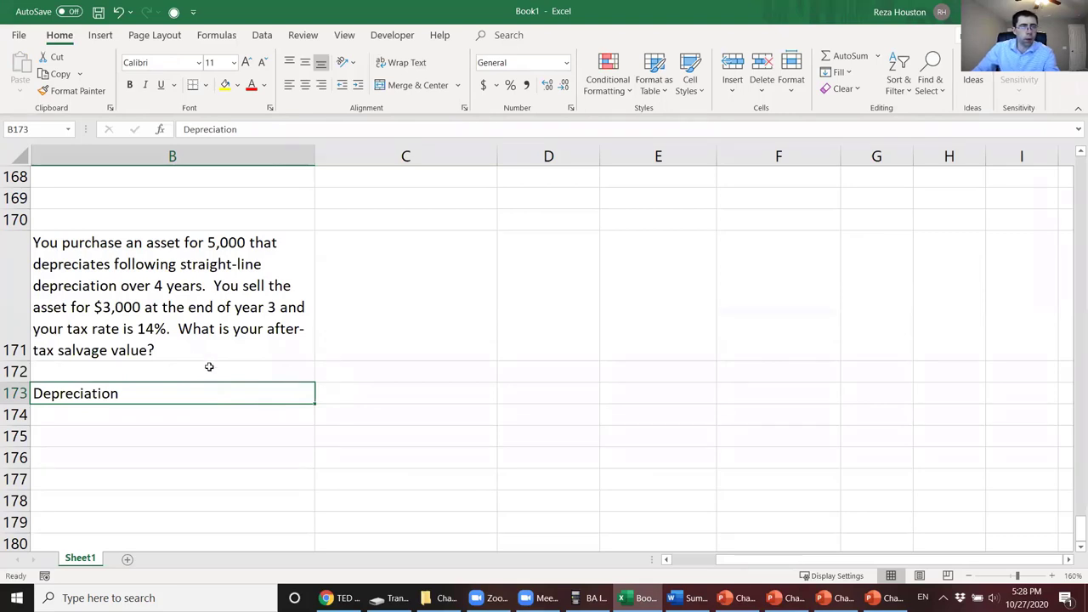
{"action": "left_click_drag", "start_coordinate": [314, 398], "coordinate": [362, 391]}
{"action": "left_click", "coordinate": [297, 414]}
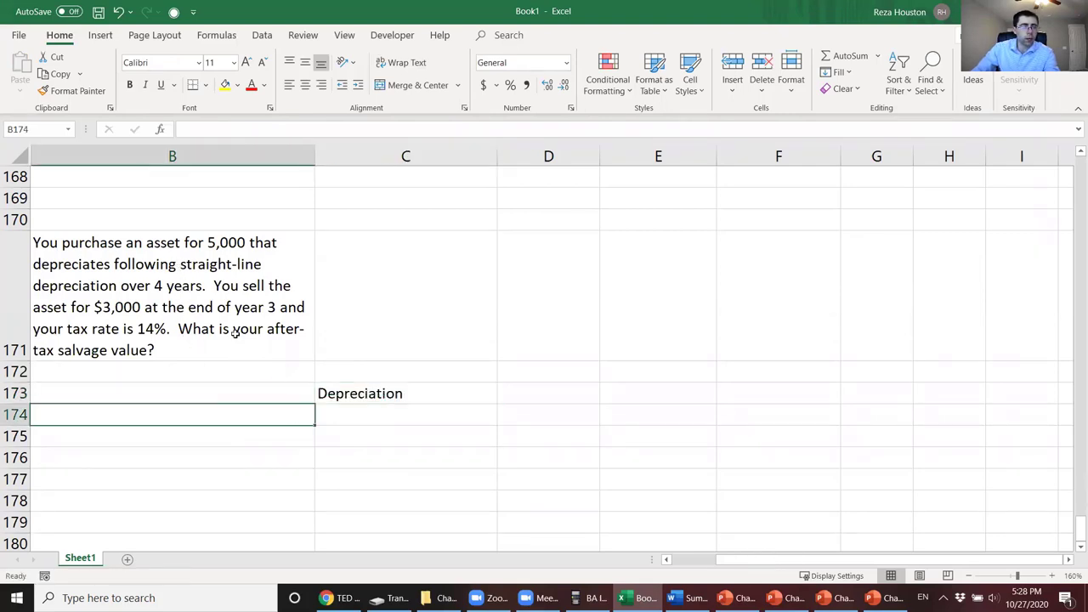
Step: Enter the year numbers 1 through 4 in cells B174 to B177
{"action": "type", "text": "1"}
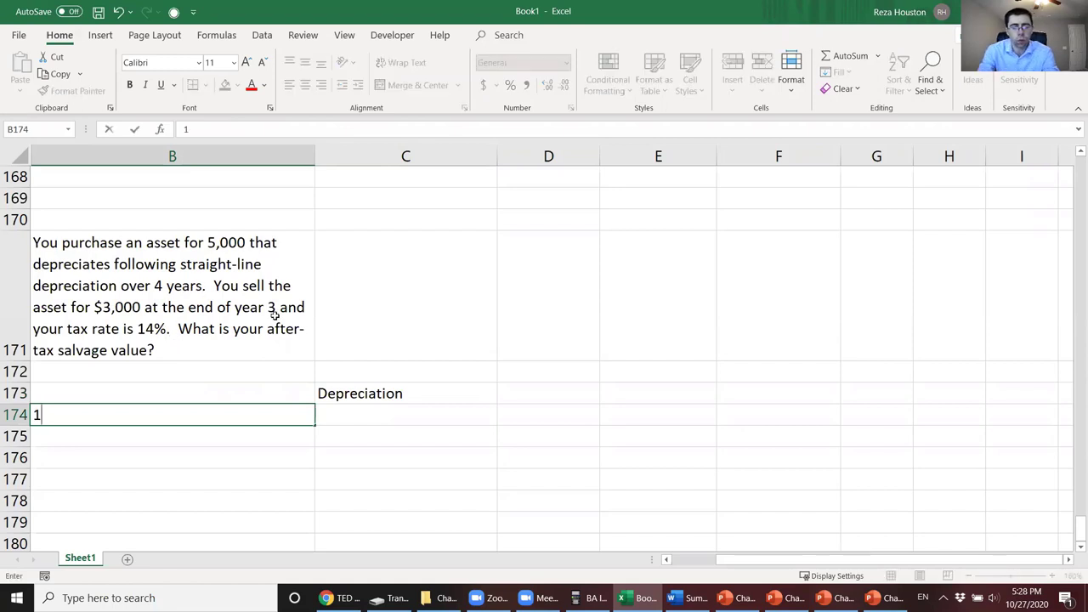
{"action": "key", "text": "Return"}
{"action": "type", "text": "2"}
{"action": "key", "text": "Return"}
{"action": "type", "text": "3"}
{"action": "key", "text": "Return"}
{"action": "type", "text": "4"}
{"action": "key", "text": "Return"}
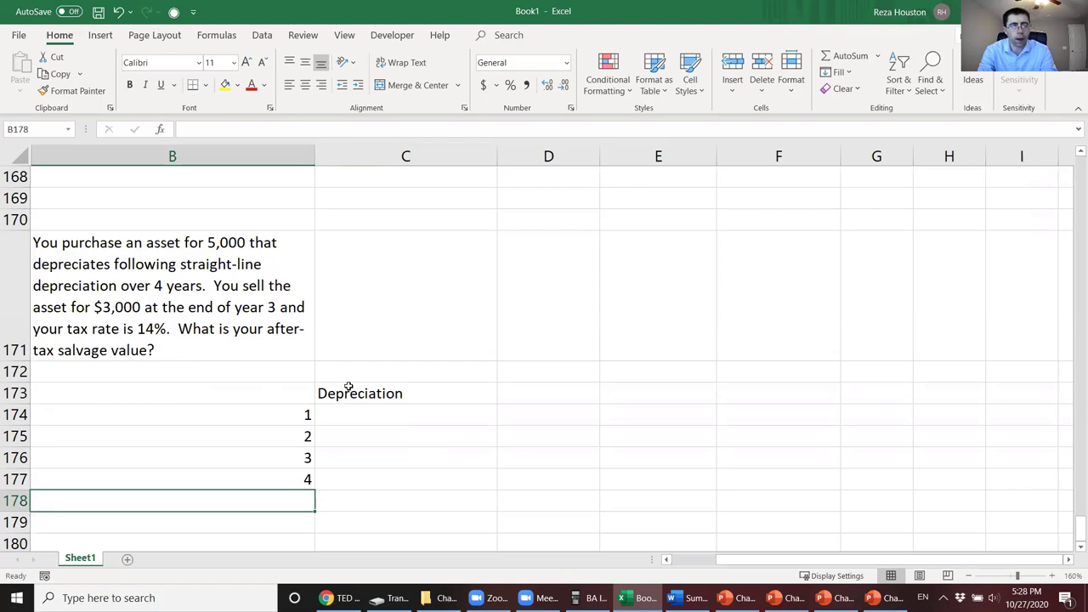
Step: Calculate year 1 straight-line depreciation in C174 with the formula =5000/4
{"action": "left_click", "coordinate": [421, 420]}
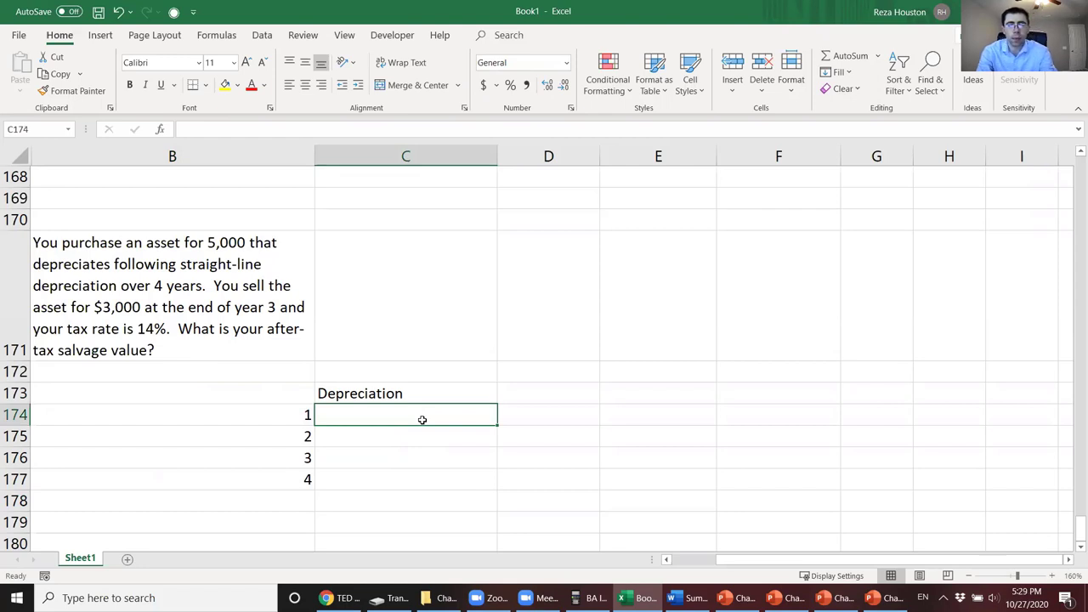
{"action": "type", "text": "="}
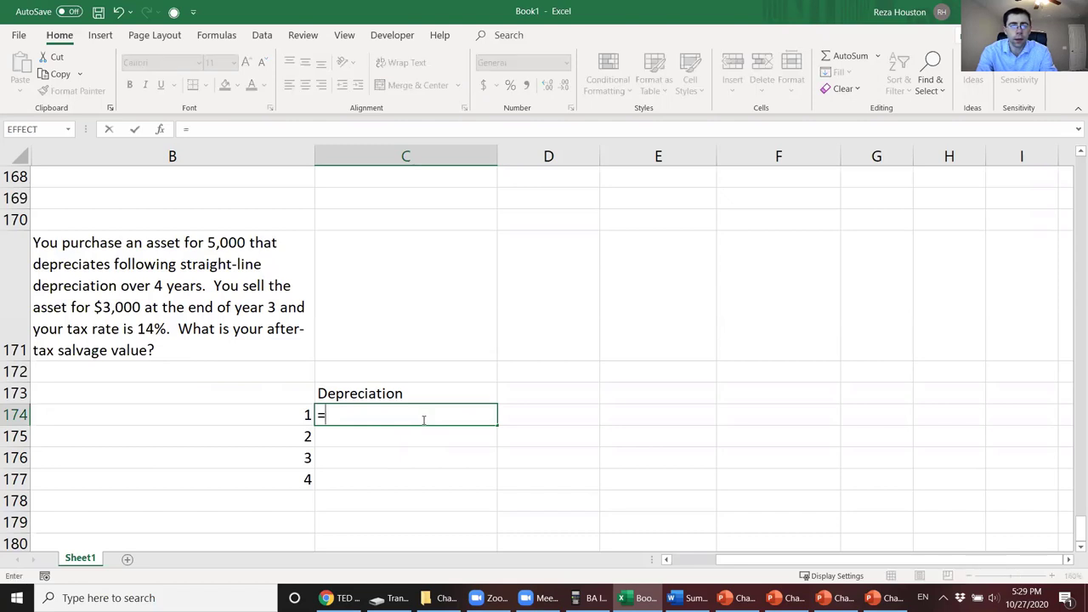
{"action": "type", "text": "5/0/"}
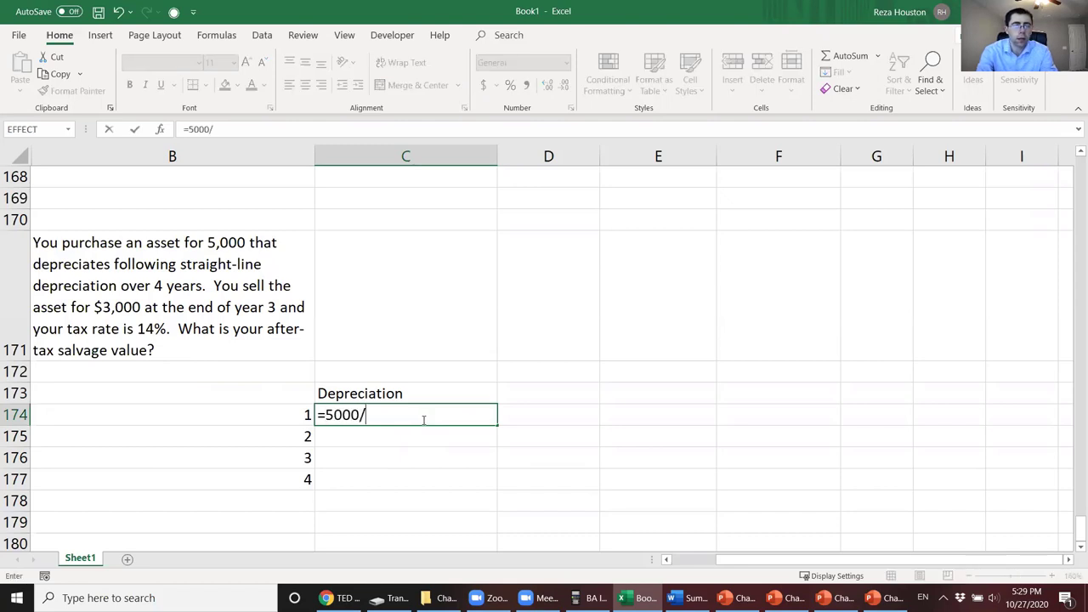
{"action": "type", "text": "4"}
{"action": "key", "text": "Return"}
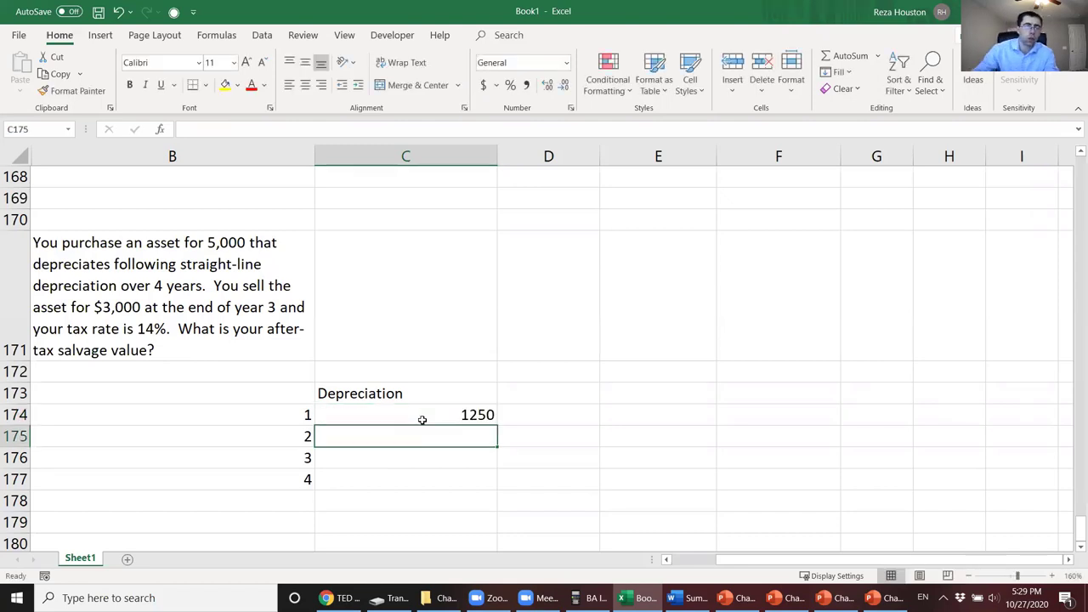
Step: Copy the year 1 depreciation formula from C174 into C175:C177 for the remaining years
{"action": "left_click", "coordinate": [422, 420]}
{"action": "key", "text": "ctrl+c"}
{"action": "left_click_drag", "start_coordinate": [429, 435], "coordinate": [442, 479]}
{"action": "key", "text": "ctrl+v"}
Step: Add the heading "Fair value at the end of the year" in D173 and widen column D to fit it
{"action": "left_click", "coordinate": [542, 396]}
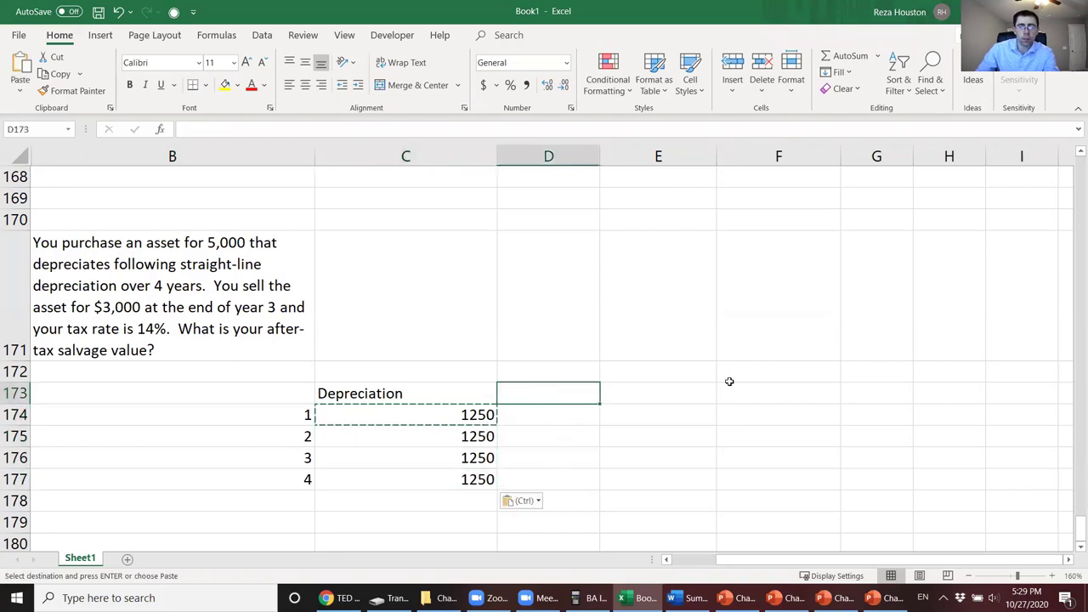
{"action": "type", "text": "Fai"}
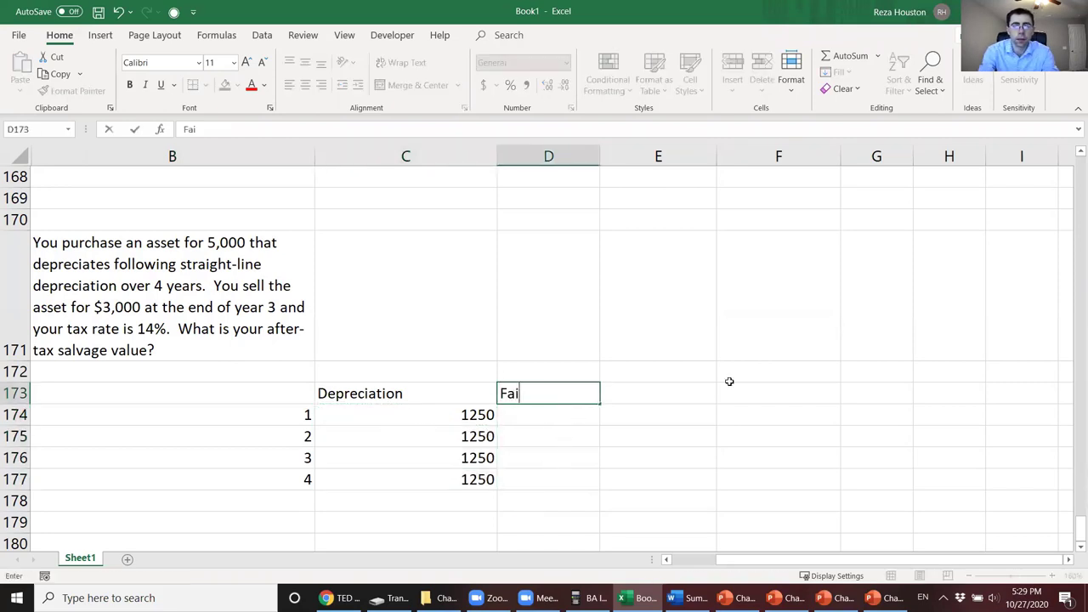
{"action": "type", "text": "r value at the "}
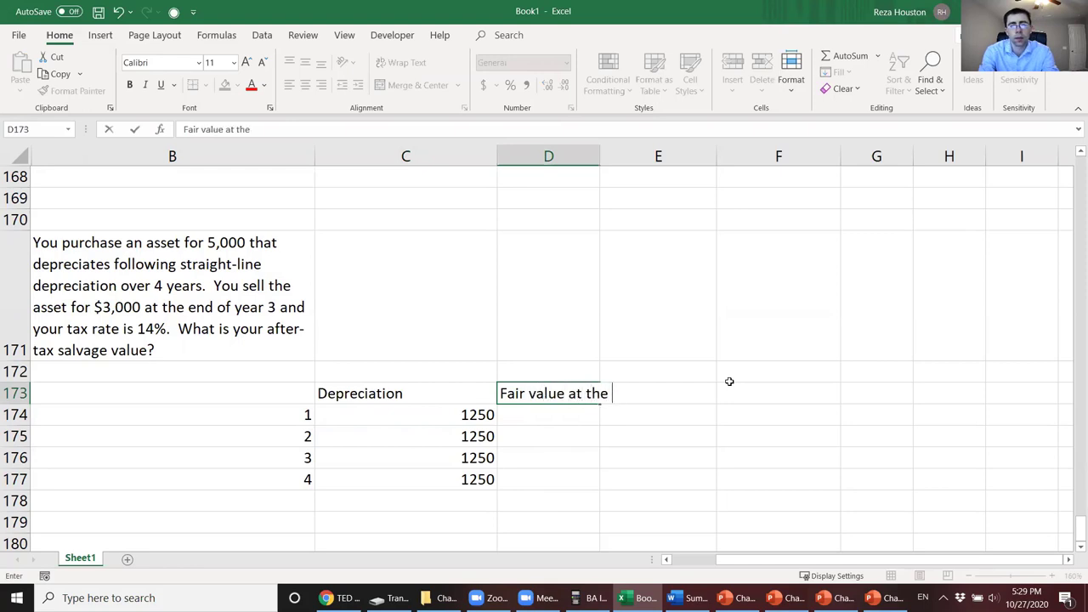
{"action": "type", "text": "end of the year"}
{"action": "key", "text": "Return"}
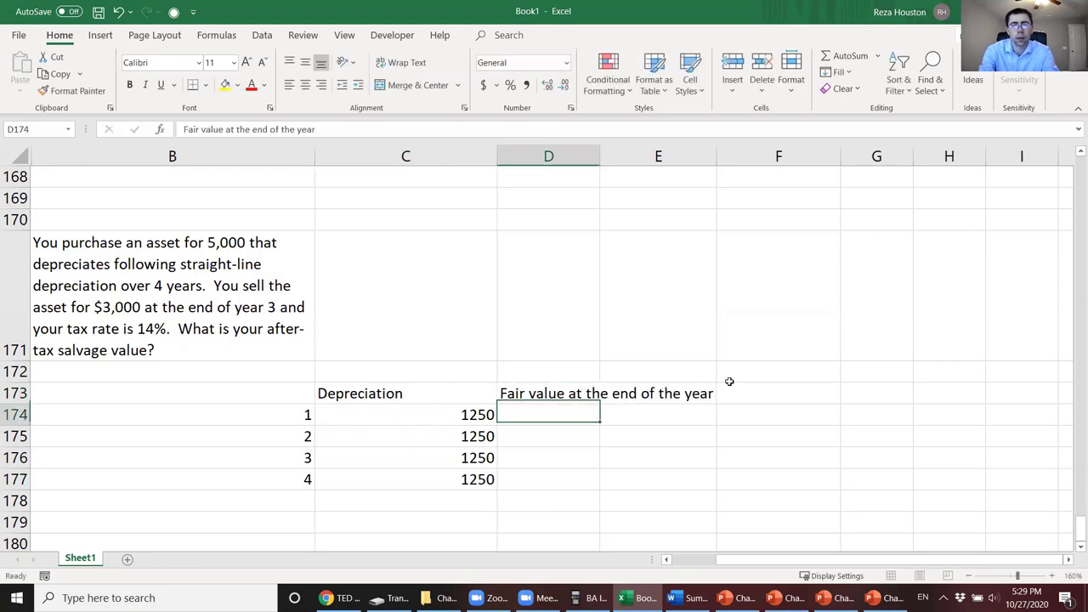
{"action": "left_click_drag", "start_coordinate": [600, 157], "coordinate": [734, 159]}
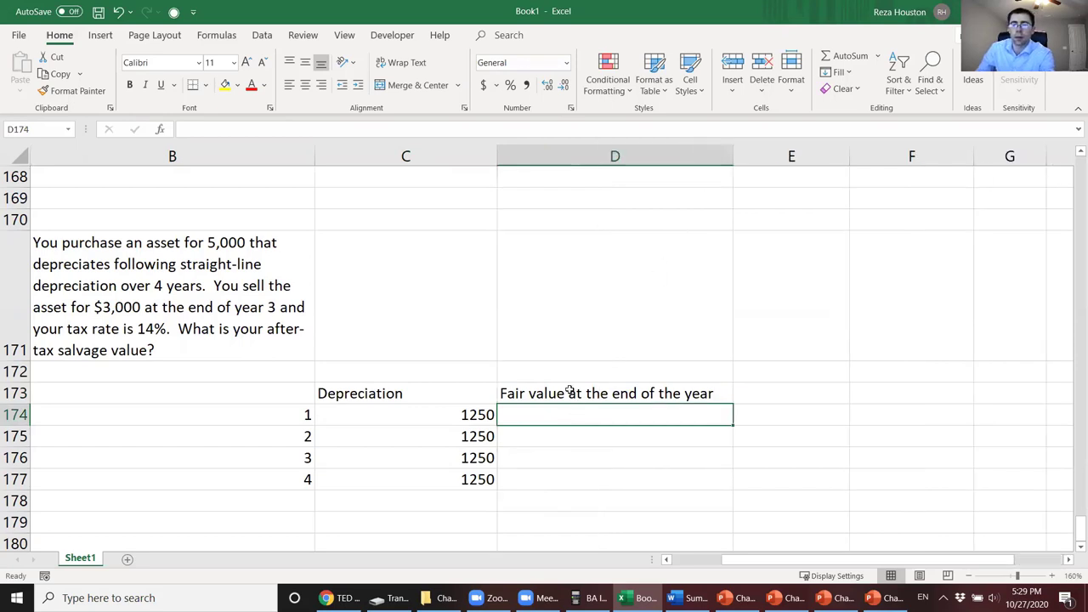
Step: Calculate the year 1 ending fair value in D174 with the formula =5000-C174
{"action": "type", "text": "=5000"}
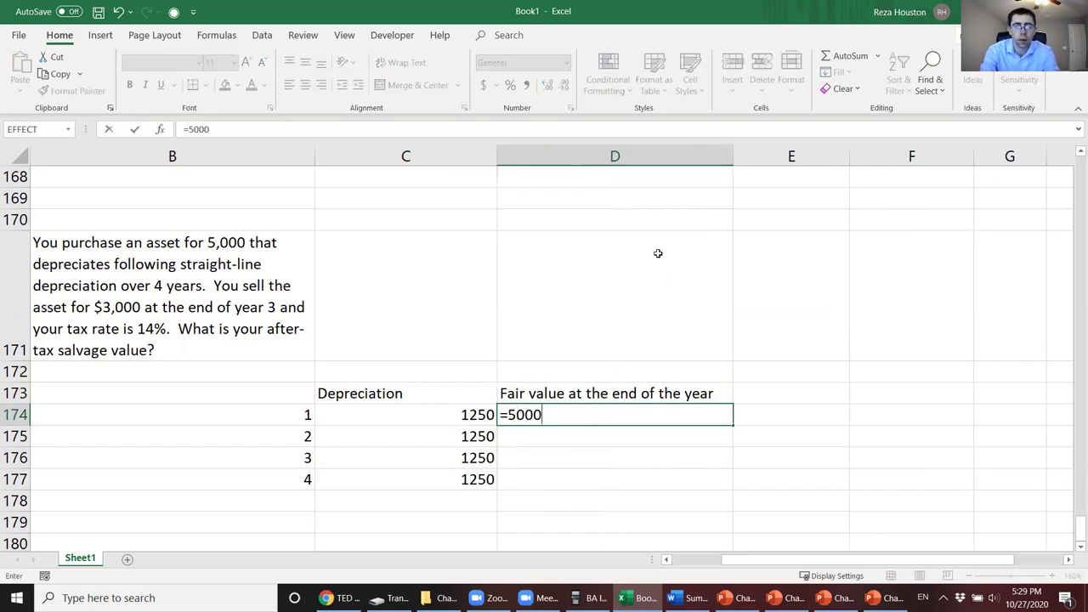
{"action": "type", "text": "-"}
{"action": "left_click", "coordinate": [458, 411]}
{"action": "key", "text": "Return"}
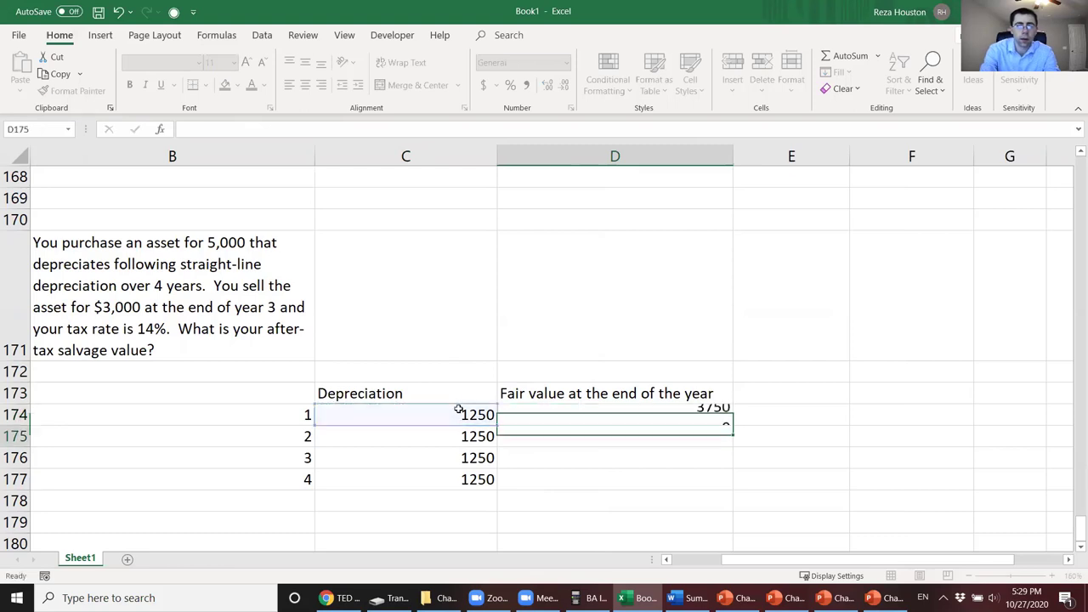
{"action": "left_click", "coordinate": [654, 412]}
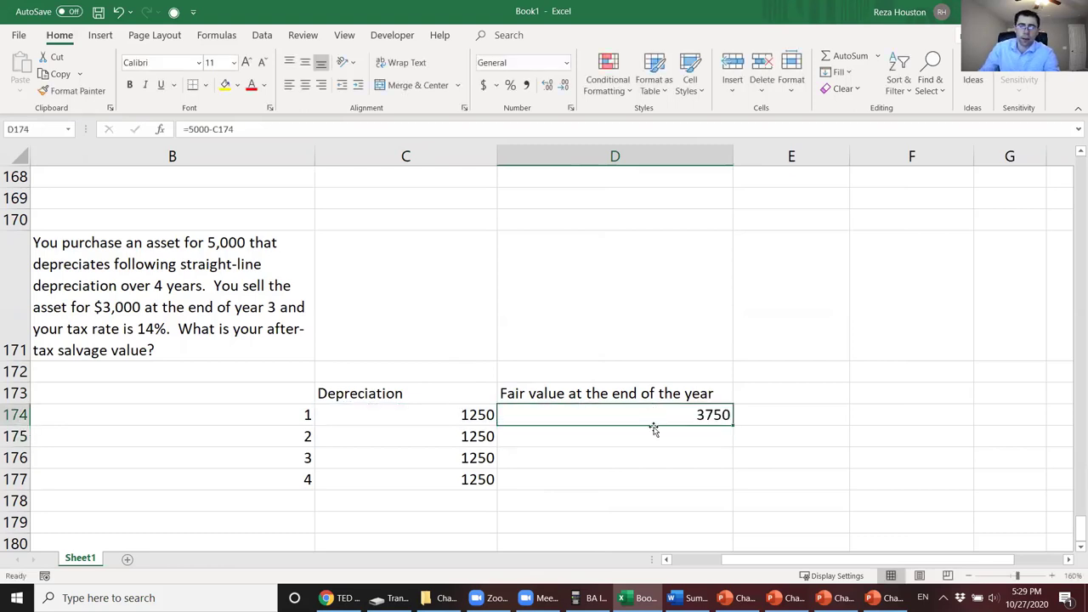
Step: Calculate the year 2 ending fair value in D175 with the formula =D174-C175
{"action": "left_click", "coordinate": [713, 434]}
{"action": "type", "text": "="}
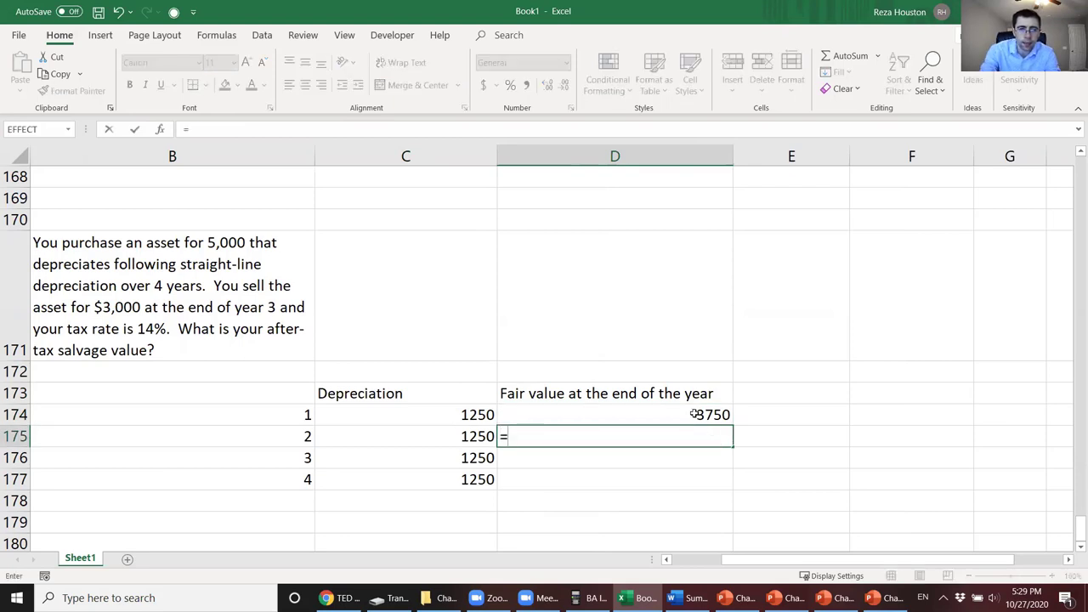
{"action": "left_click", "coordinate": [688, 411]}
{"action": "type", "text": "-"}
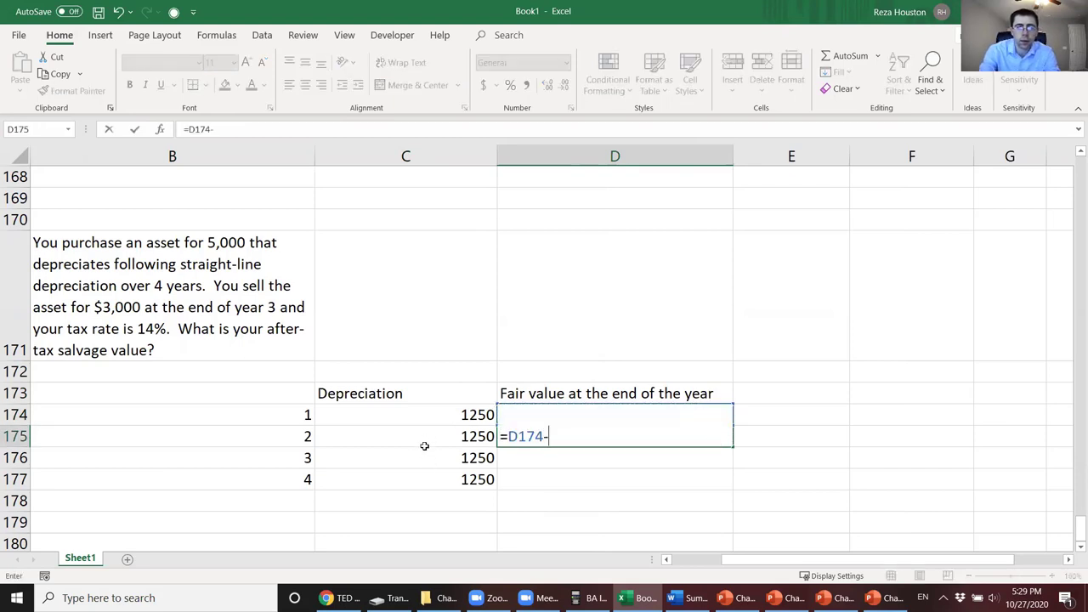
{"action": "left_click", "coordinate": [427, 442]}
{"action": "key", "text": "Return"}
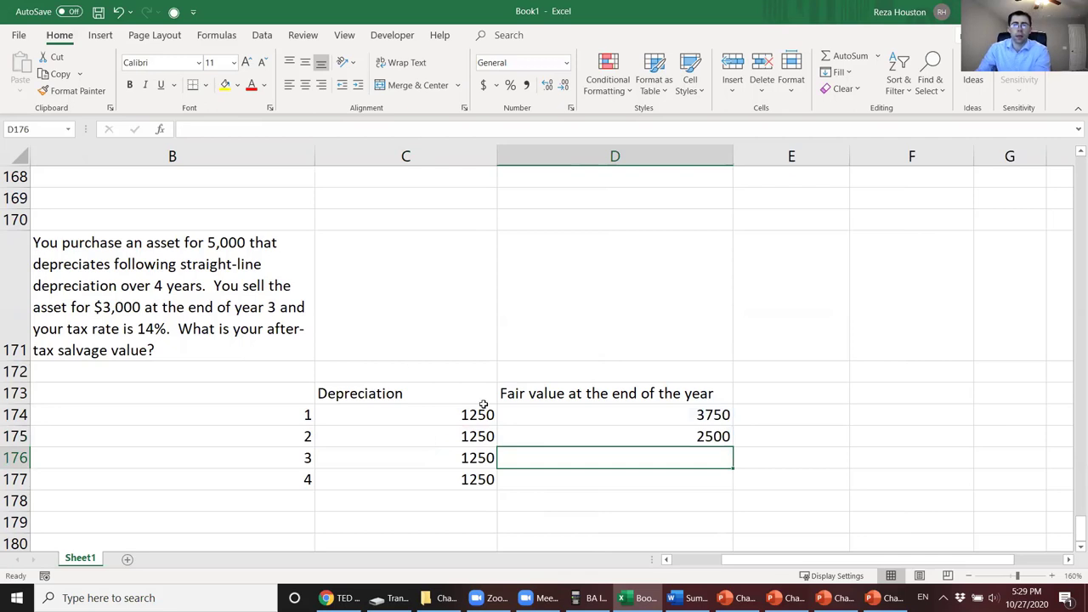
Step: Fill the year 2 fair value formula from D175 down through D177
{"action": "left_click", "coordinate": [555, 419]}
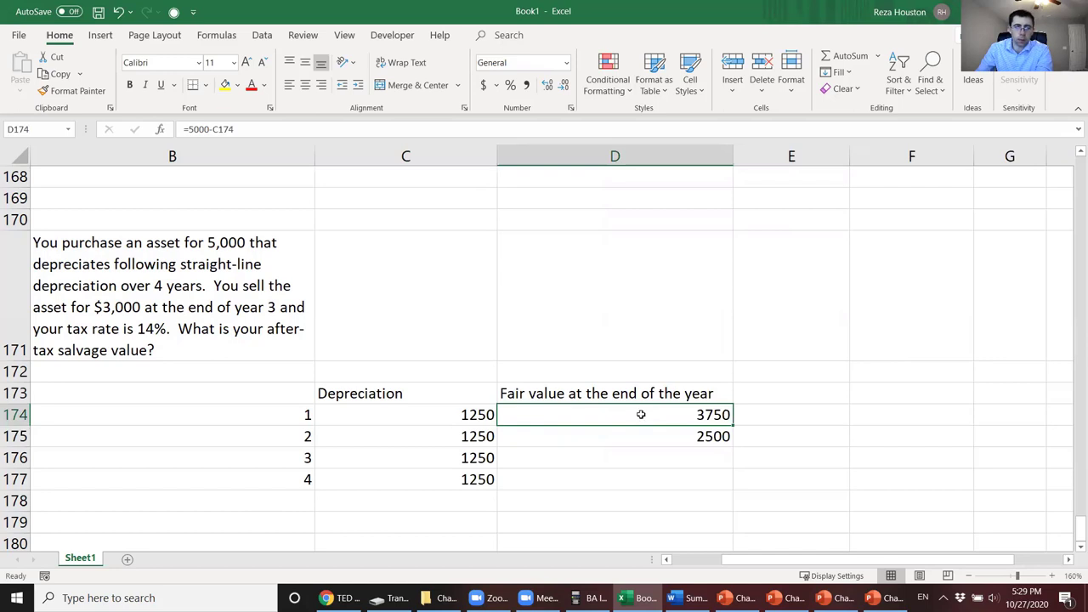
{"action": "left_click", "coordinate": [697, 435]}
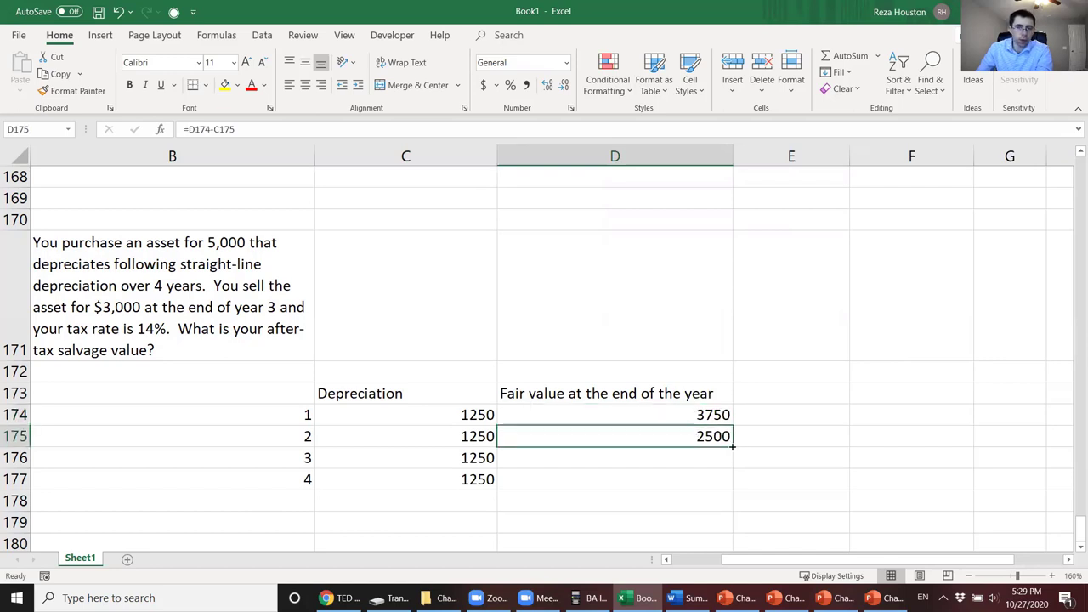
{"action": "left_click_drag", "start_coordinate": [733, 445], "coordinate": [731, 489]}
{"action": "left_click", "coordinate": [676, 482]}
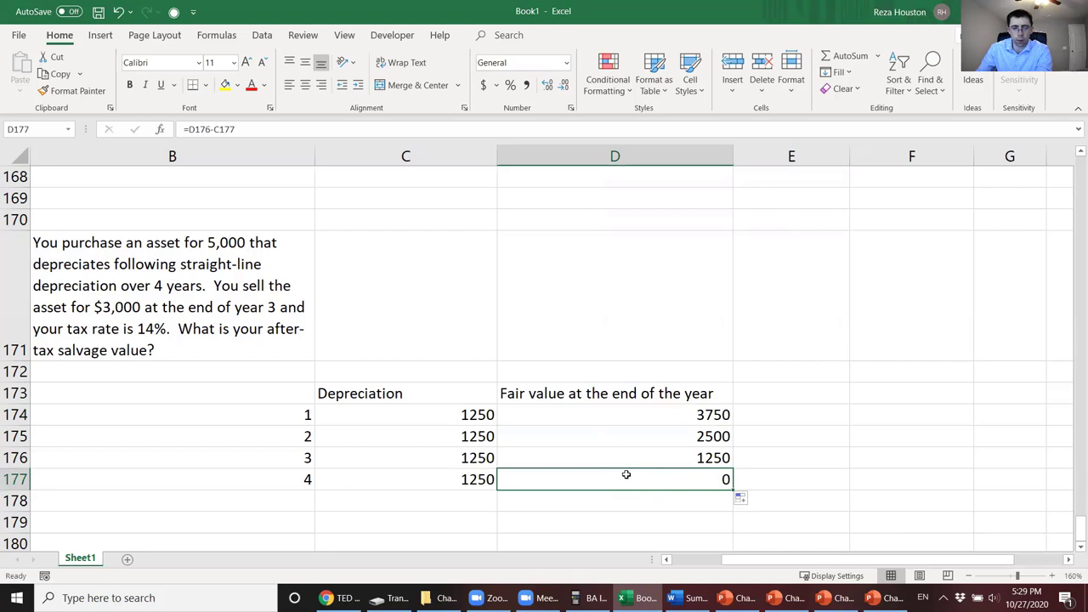
Step: Label cell C179 "After-tax salvage value" below the depreciation table
{"action": "left_click", "coordinate": [460, 528]}
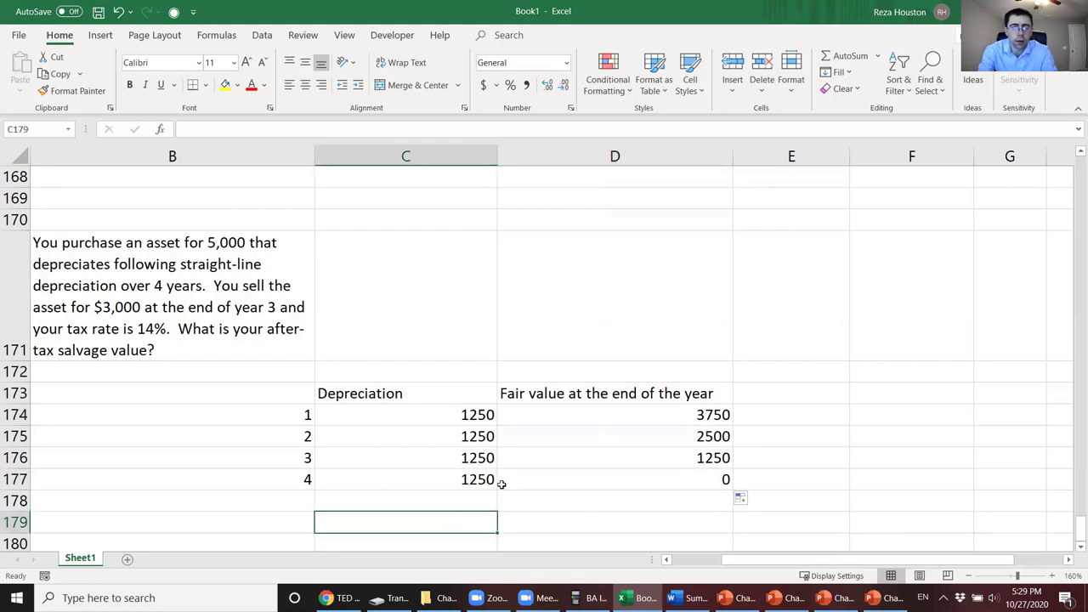
{"action": "type", "text": "After-ta"}
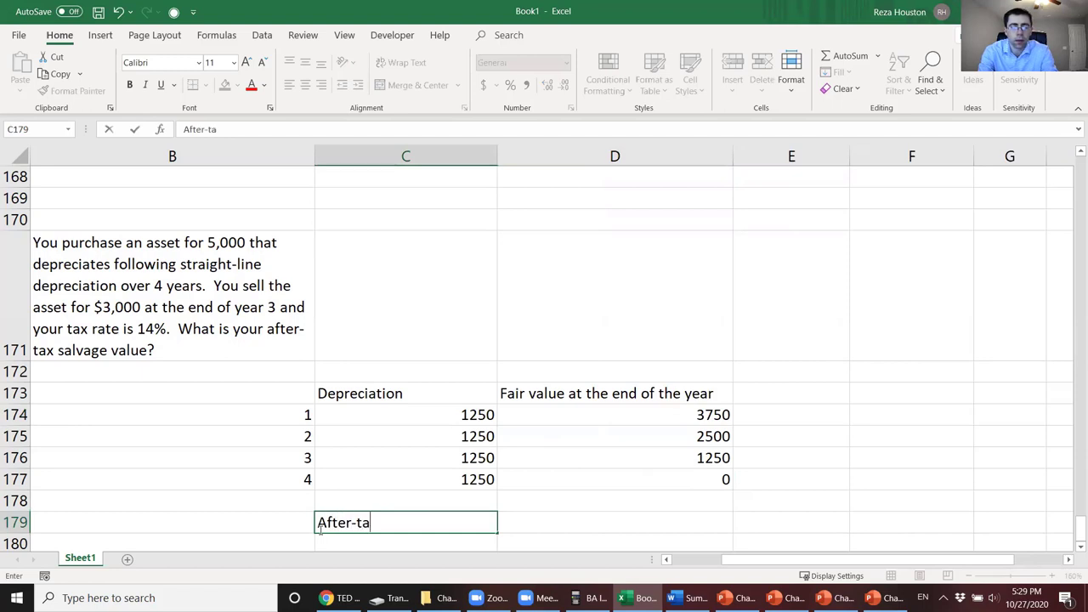
{"action": "type", "text": "x salvage v"}
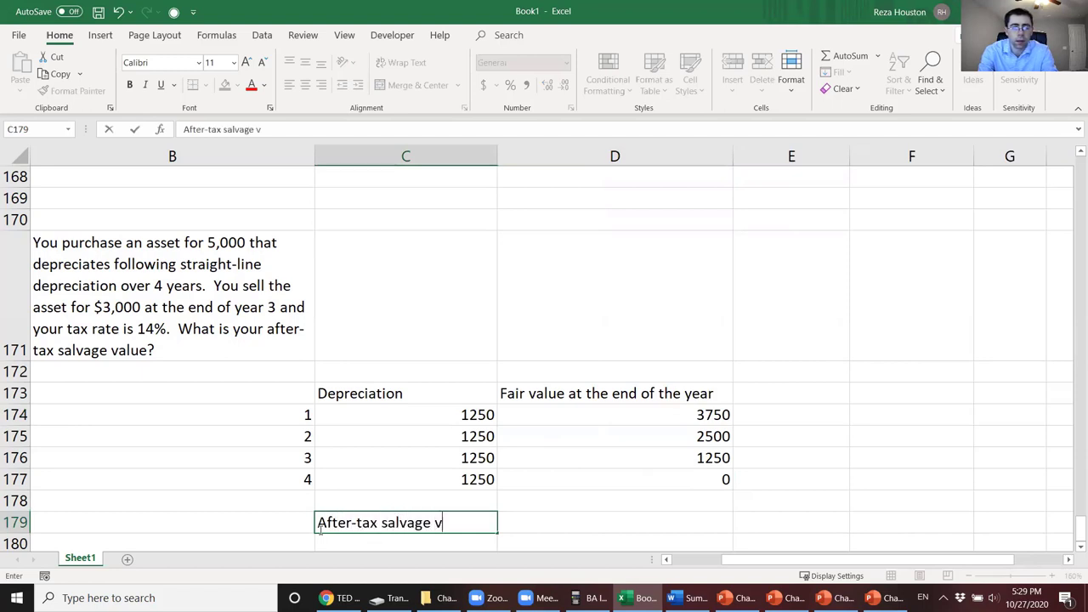
{"action": "type", "text": "alue"}
{"action": "key", "text": "Tab"}
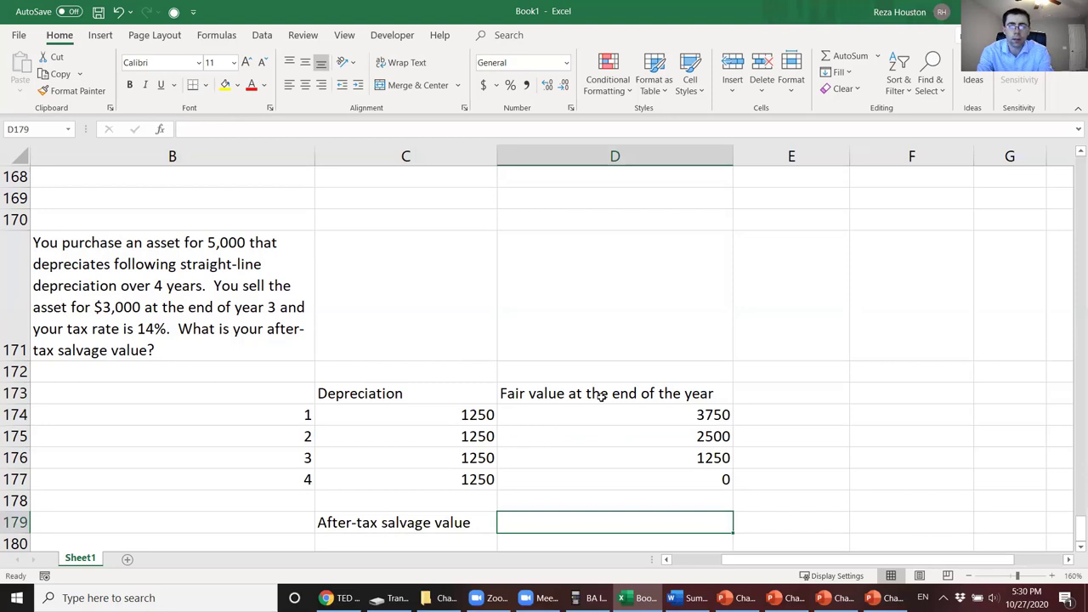
Step: Calculate the after-tax salvage value in D179 with the formula =3000-(.14*(3000-D176))
{"action": "type", "text": "="}
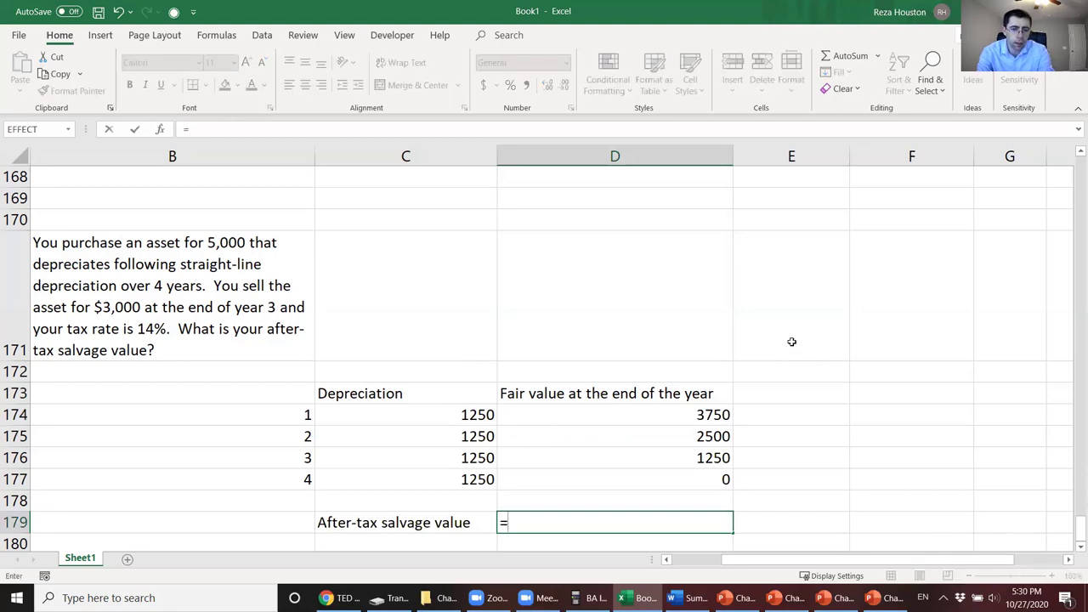
{"action": "type", "text": "3000-("}
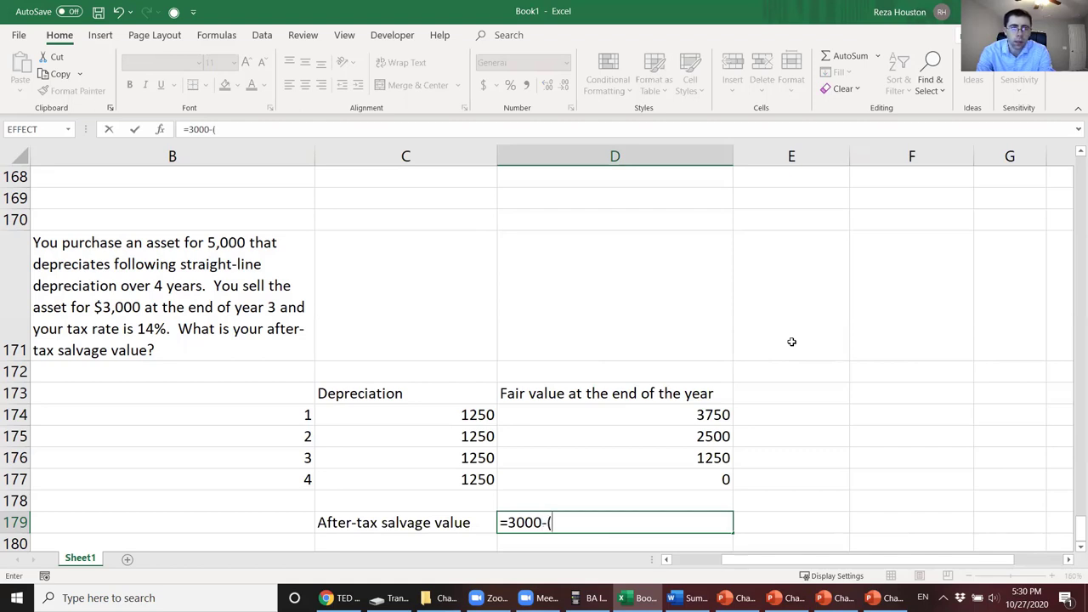
{"action": "type", "text": ".1"}
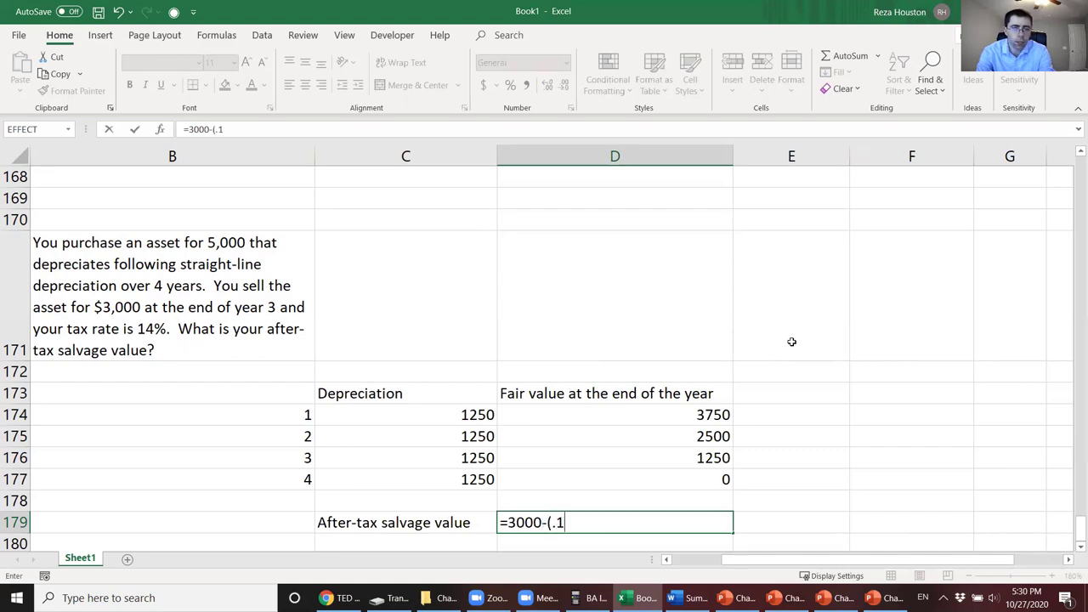
{"action": "type", "text": "4*("}
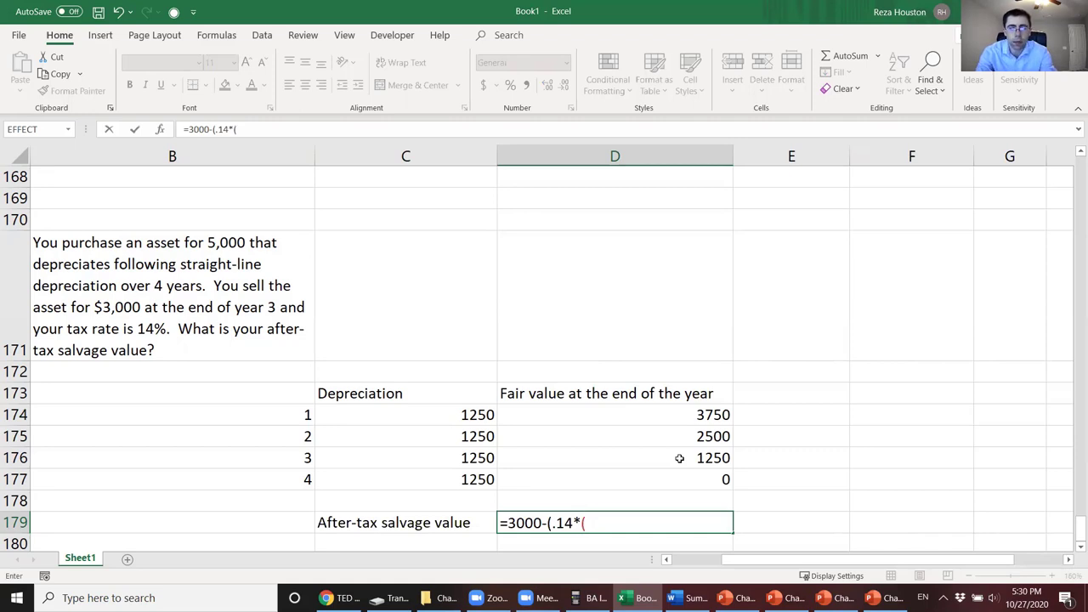
{"action": "type", "text": "3000"}
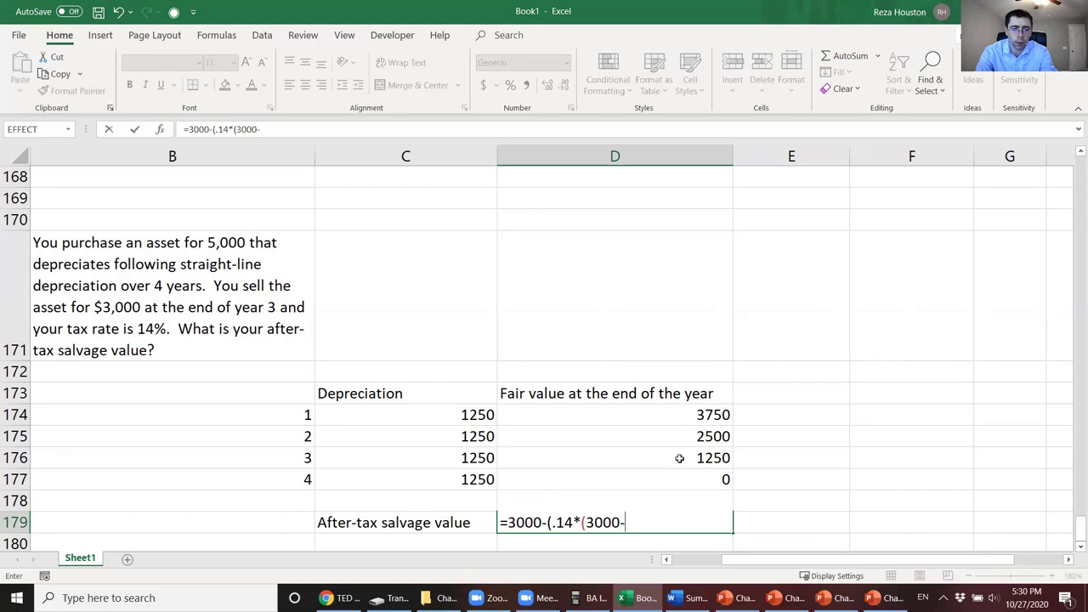
{"action": "type", "text": "-"}
{"action": "left_click", "coordinate": [685, 459]}
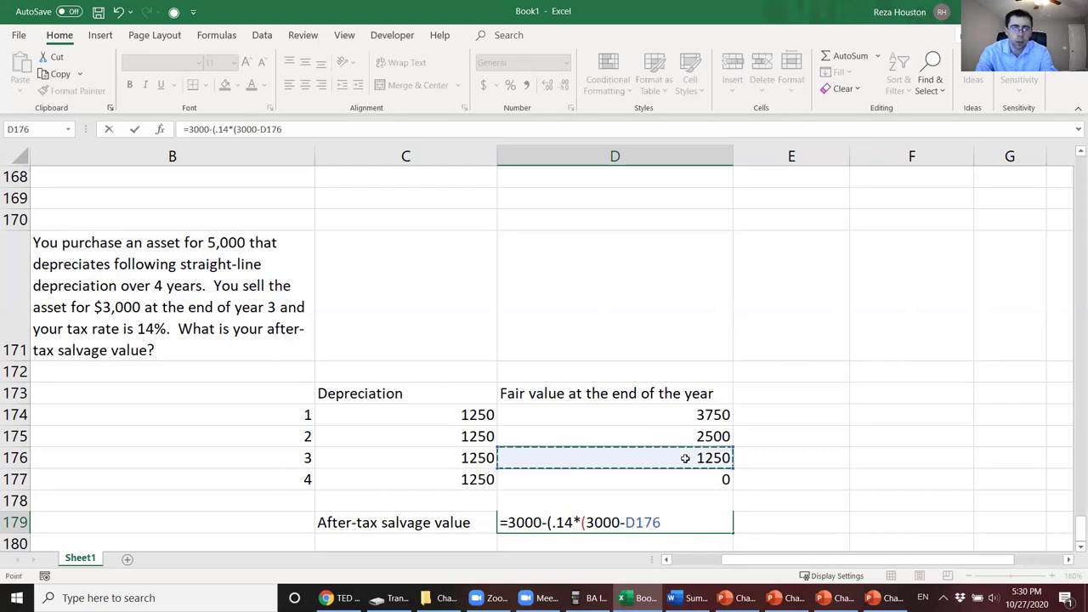
{"action": "type", "text": ")"}
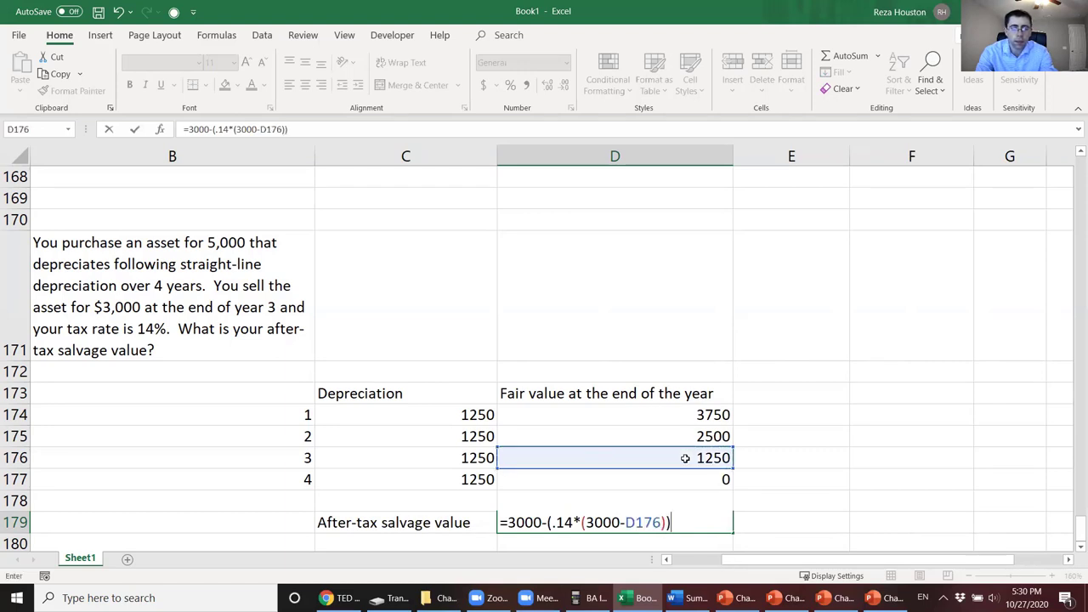
{"action": "key", "text": "Return"}
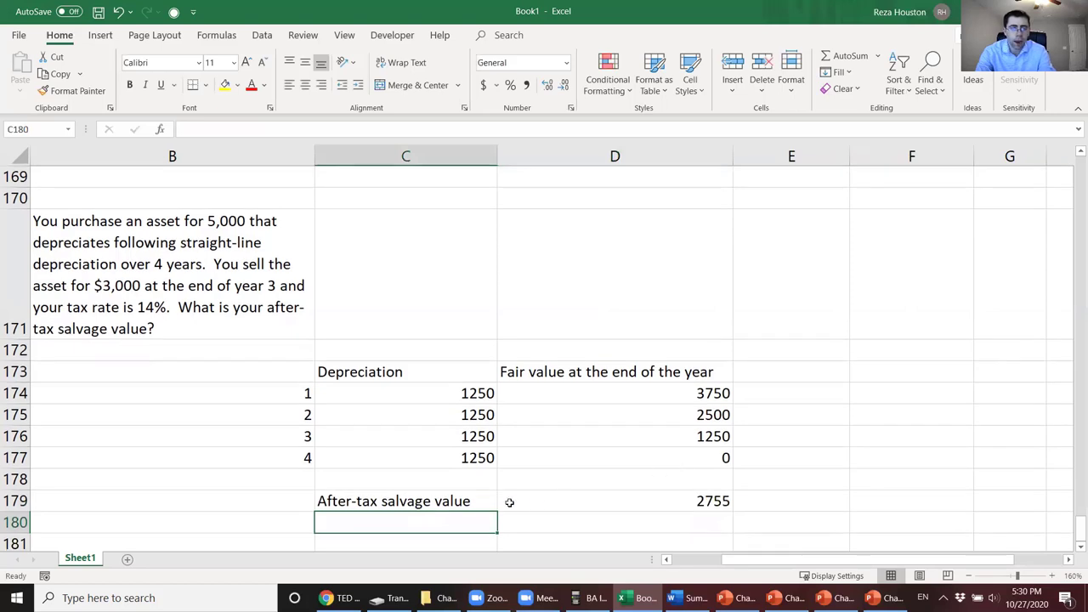
Step: Apply the dollar Accounting format to D179, and switch to the "Summary of Topics for the Second Exam" document in Word
{"action": "left_click", "coordinate": [537, 501]}
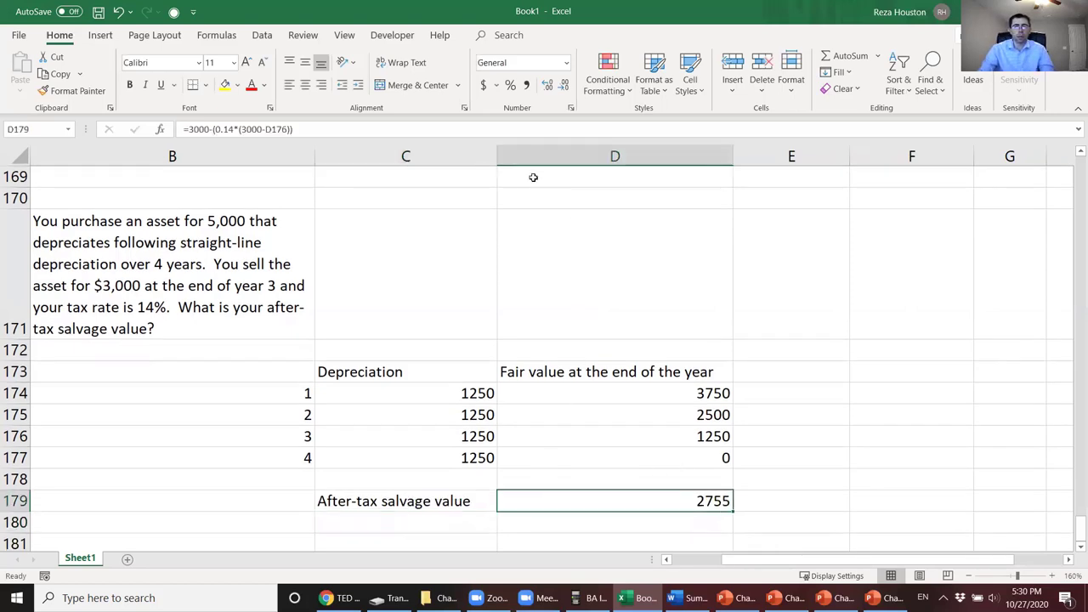
{"action": "left_click", "coordinate": [484, 85]}
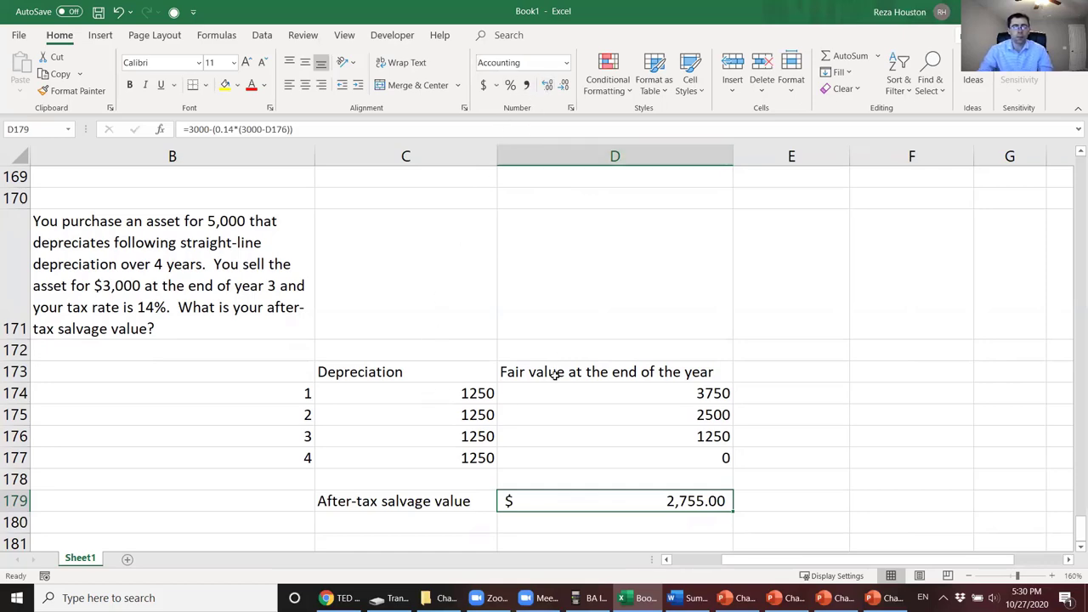
{"action": "key", "text": "alt+Tab"}
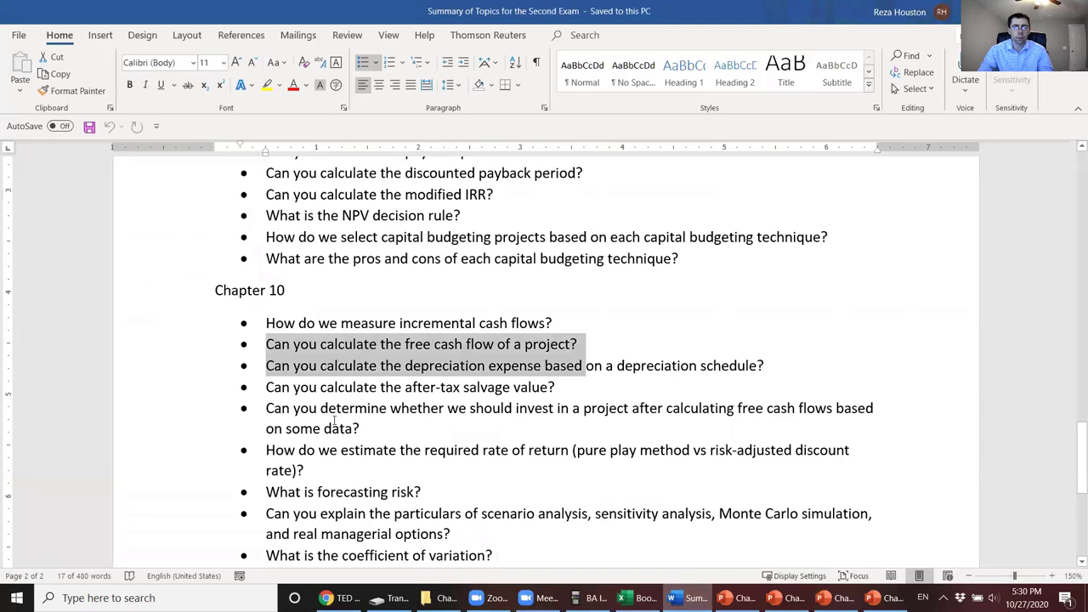
Step: Select the words "depreciation expense" in the depreciation schedule question under Chapter 10
{"action": "left_click", "coordinate": [341, 399]}
{"action": "left_click", "coordinate": [352, 386]}
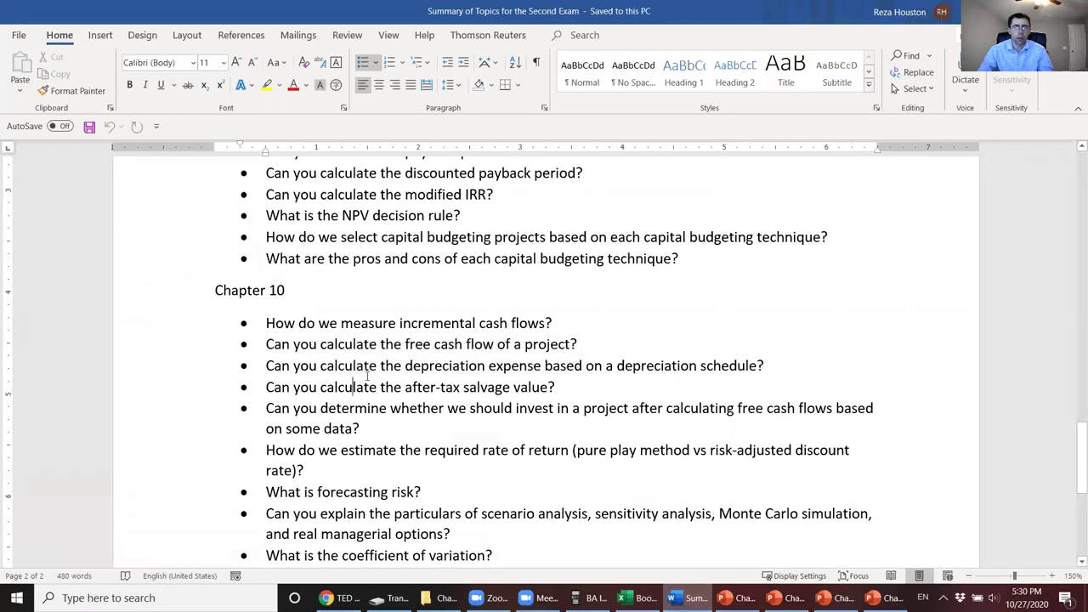
{"action": "left_click_drag", "start_coordinate": [539, 365], "coordinate": [439, 366]}
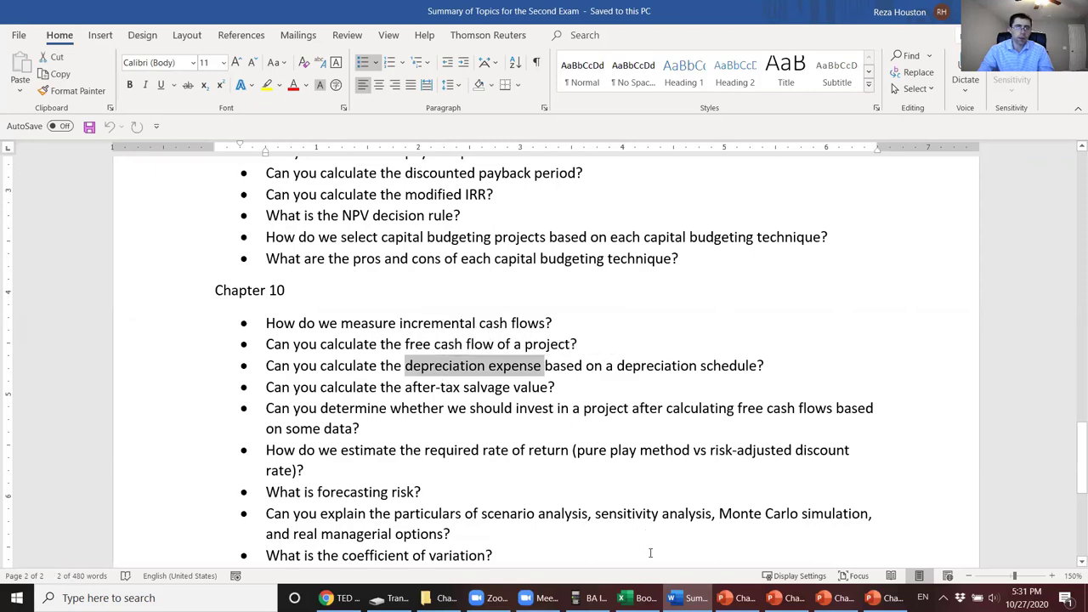
Step: Switch to the Book1 workbook in Excel and inspect the year 1 depreciation formula in C174 without changing it
{"action": "left_click", "coordinate": [638, 597]}
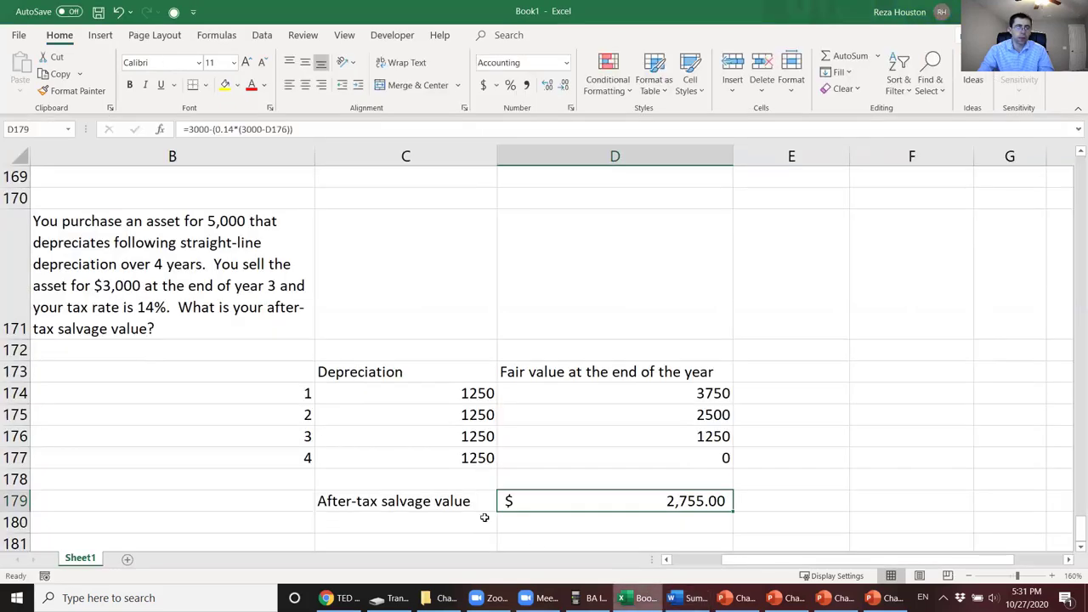
{"action": "left_click", "coordinate": [380, 393]}
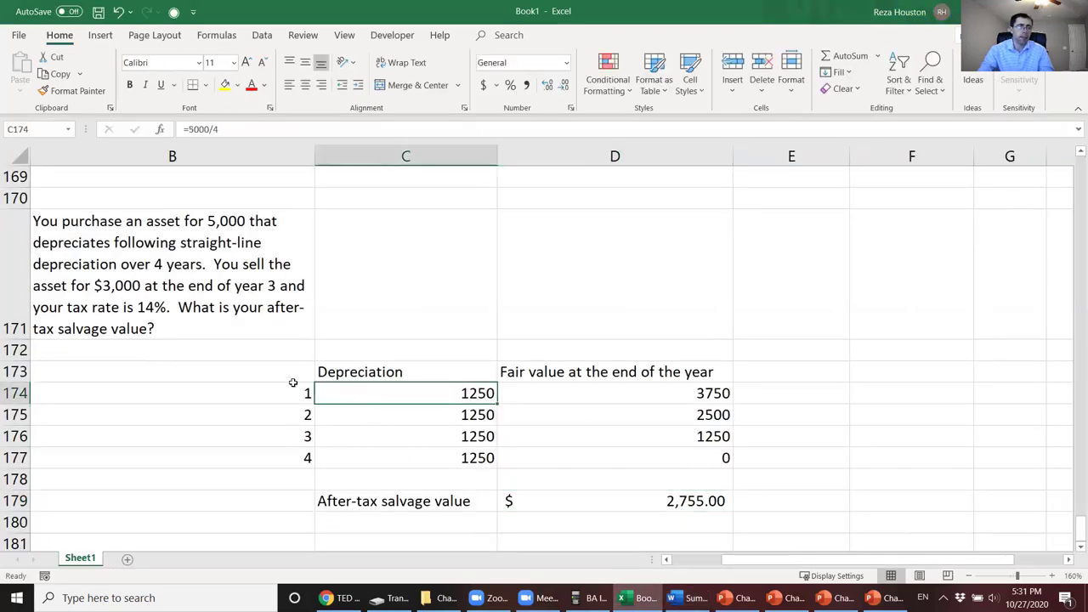
{"action": "double_click", "coordinate": [396, 393]}
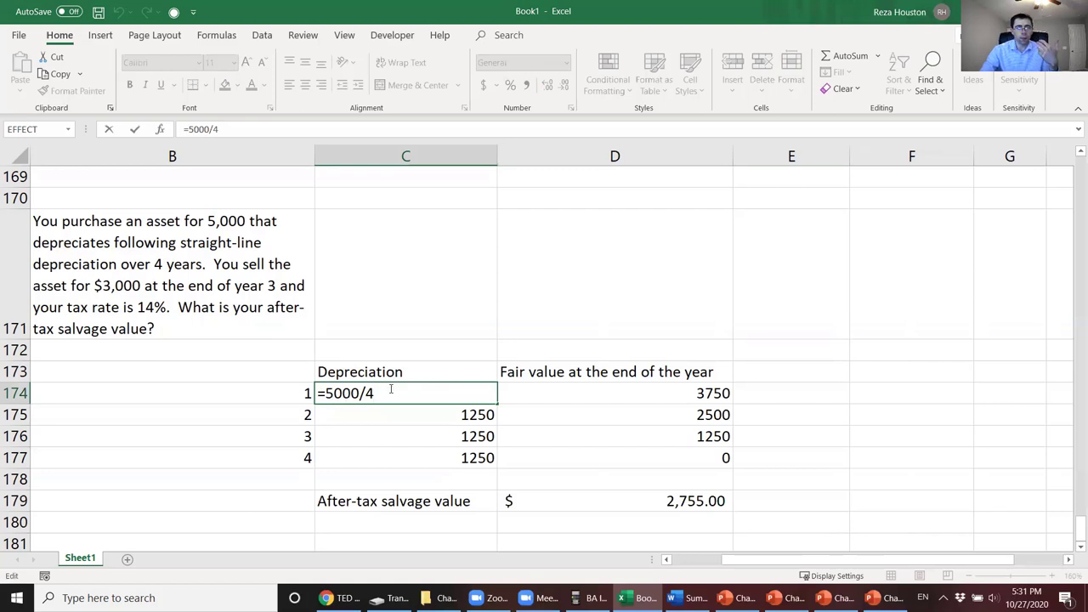
{"action": "key", "text": "Return"}
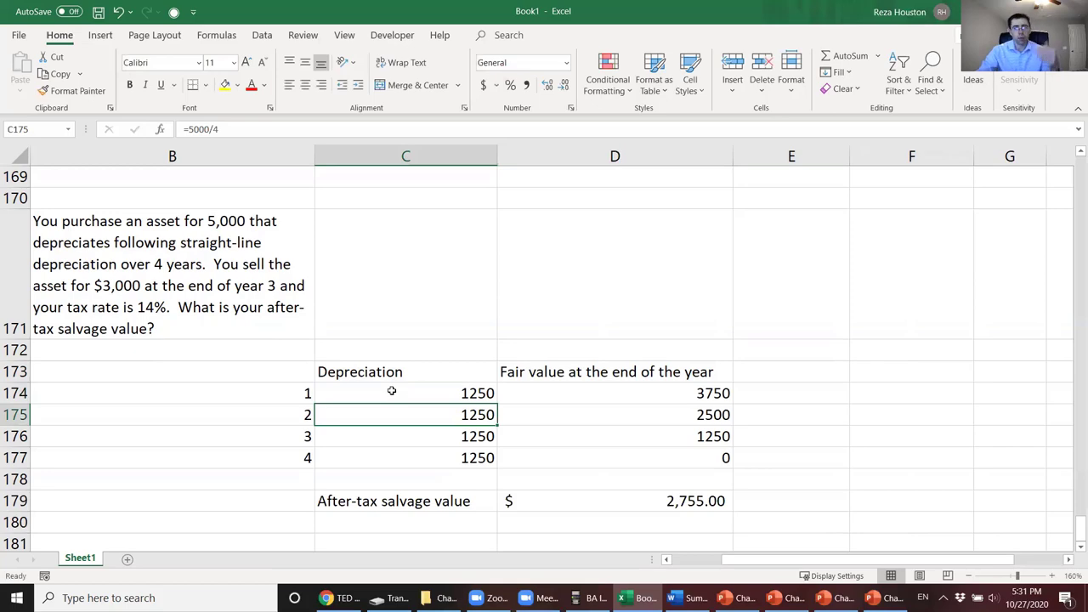
Step: Return to the exam topics document in Word and highlight the question about deciding whether to invest based on free cash flows, clearing the selection when done
{"action": "left_click", "coordinate": [689, 597]}
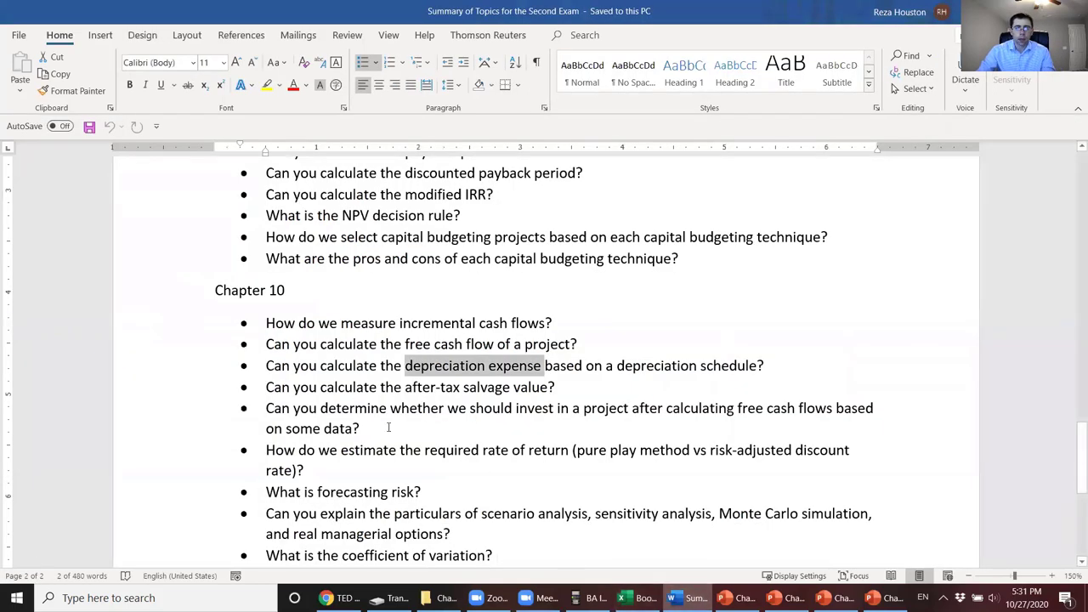
{"action": "left_click_drag", "start_coordinate": [388, 427], "coordinate": [445, 427]}
{"action": "left_click", "coordinate": [473, 450]}
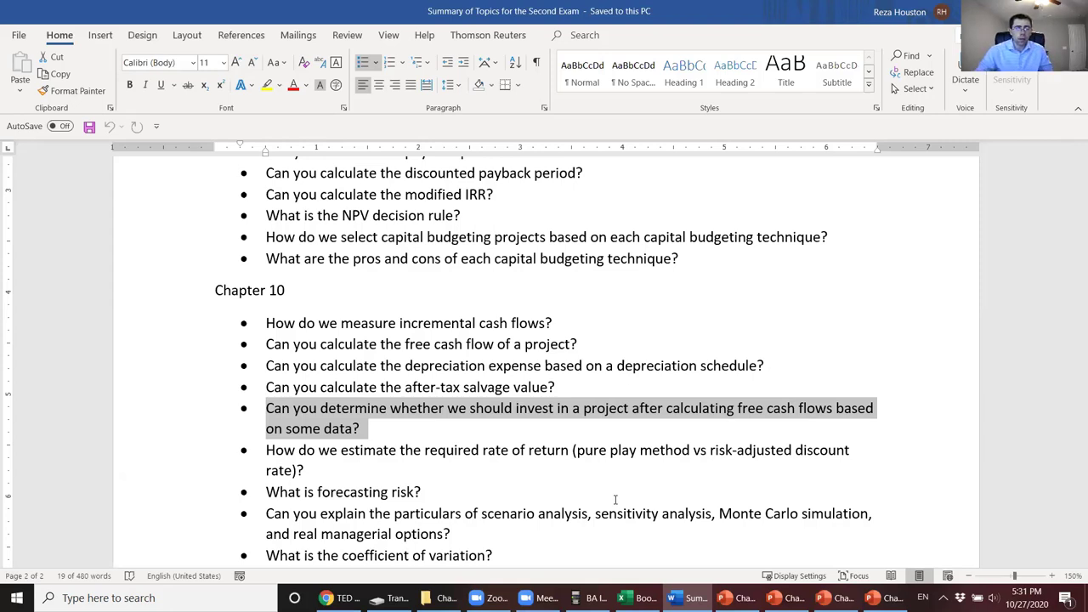
{"action": "left_click", "coordinate": [417, 435]}
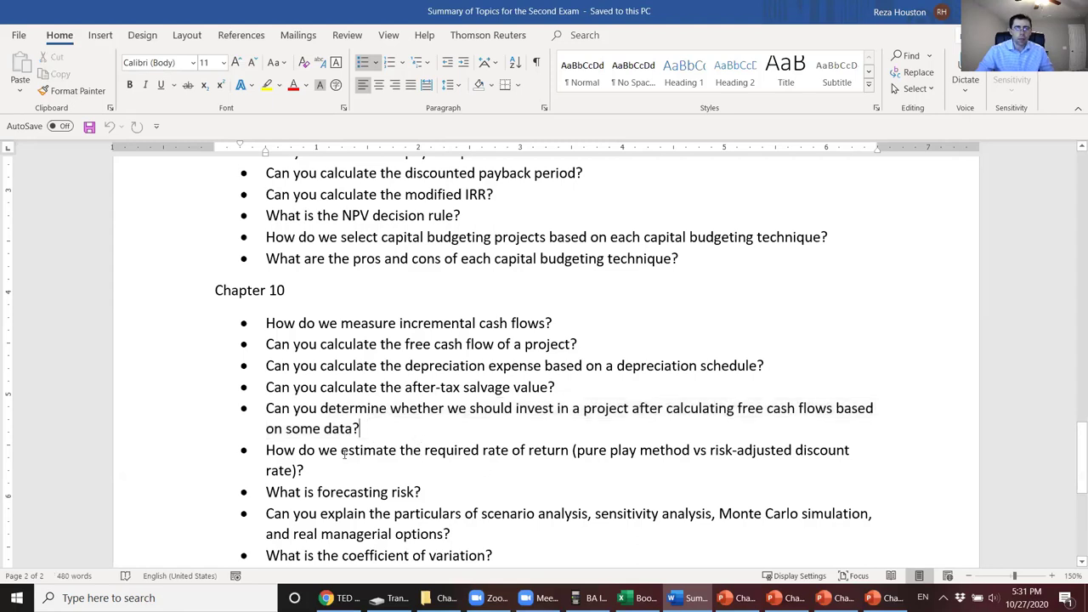
Step: Highlight the Chapter 10 question on estimating the required rate of return, and clear the selection when done
{"action": "triple_click", "coordinate": [302, 468]}
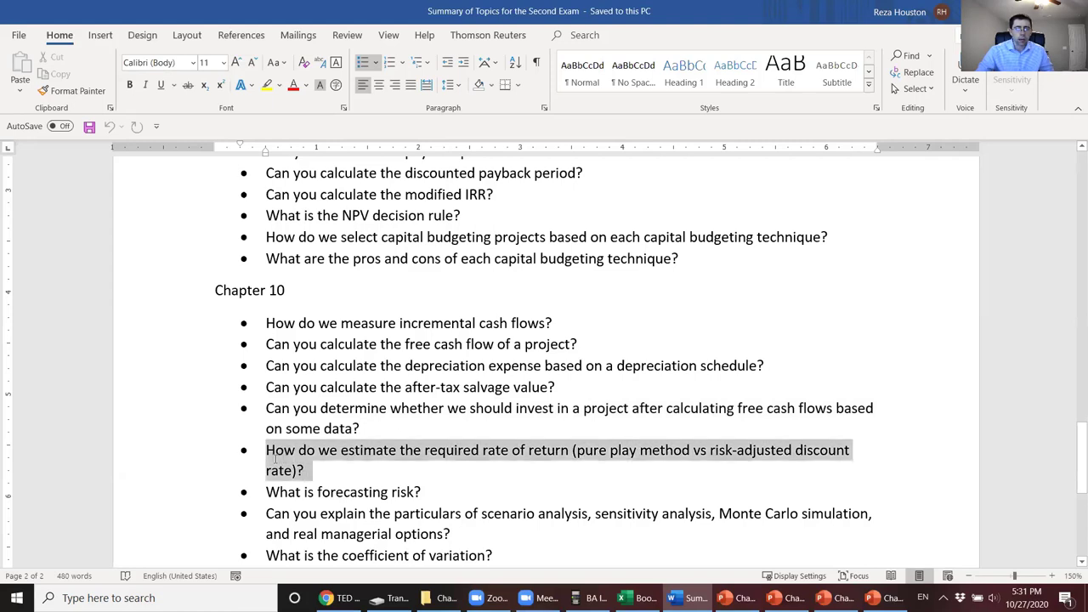
{"action": "left_click", "coordinate": [489, 475]}
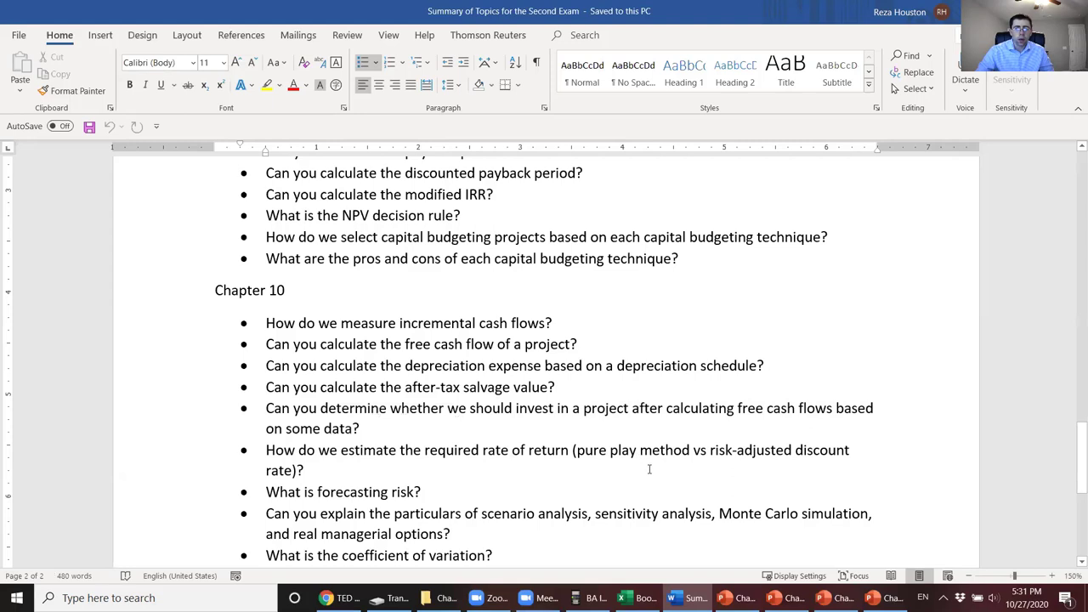
{"action": "left_click_drag", "start_coordinate": [606, 451], "coordinate": [554, 477]}
{"action": "left_click", "coordinate": [553, 477]}
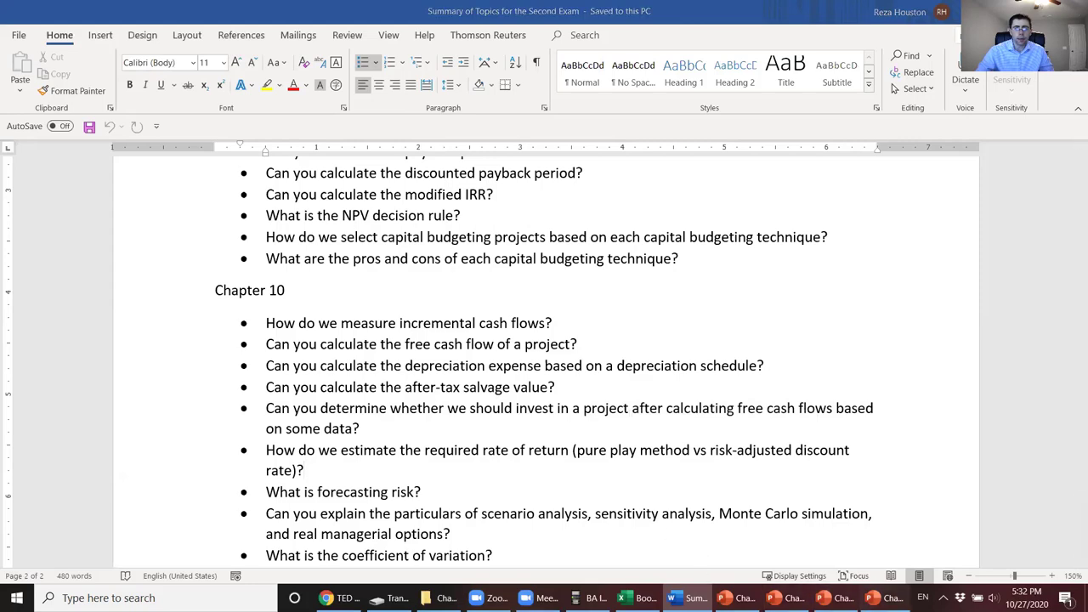
Step: Switch to the Chapter 10_a presentation in PowerPoint and go to the "Measures of Project Risk" slide
{"action": "left_click", "coordinate": [884, 598]}
{"action": "key", "text": "Down"}
{"action": "key", "text": "Down"}
{"action": "key", "text": "Down"}
{"action": "key", "text": "Down"}
{"action": "key", "text": "Down"}
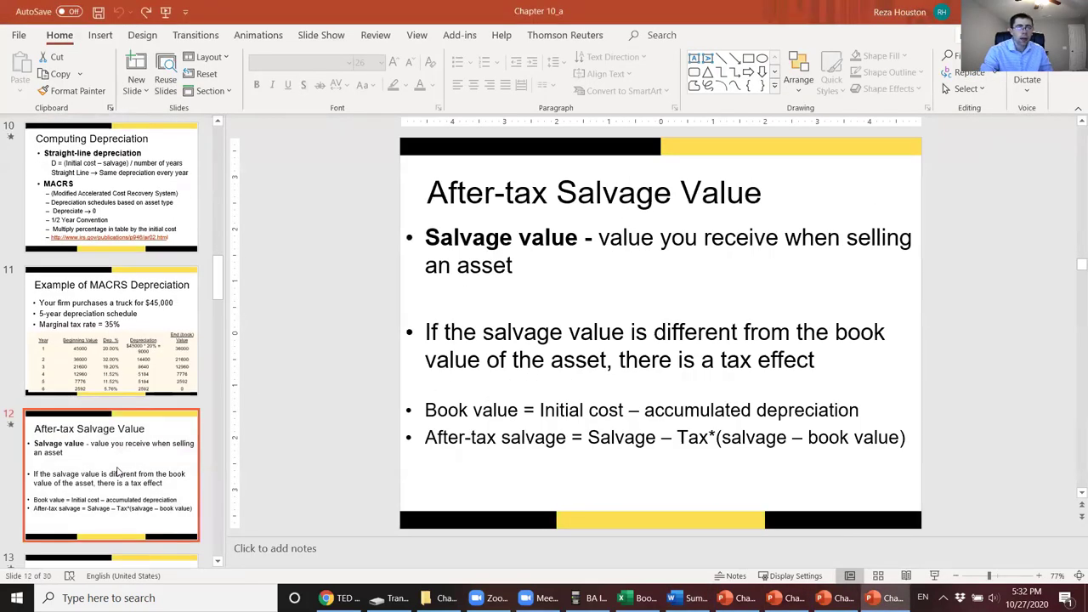
{"action": "key", "text": "Down"}
{"action": "key", "text": "Down"}
{"action": "key", "text": "Down"}
{"action": "key", "text": "Down"}
{"action": "key", "text": "Down"}
{"action": "key", "text": "Down"}
{"action": "key", "text": "Down"}
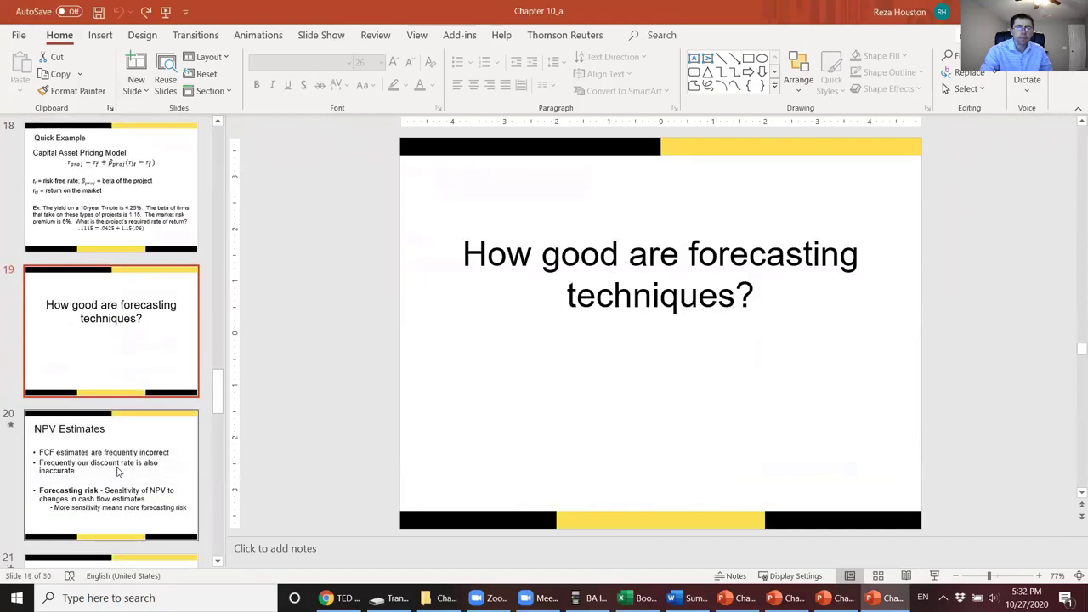
{"action": "key", "text": "Up"}
{"action": "key", "text": "Up"}
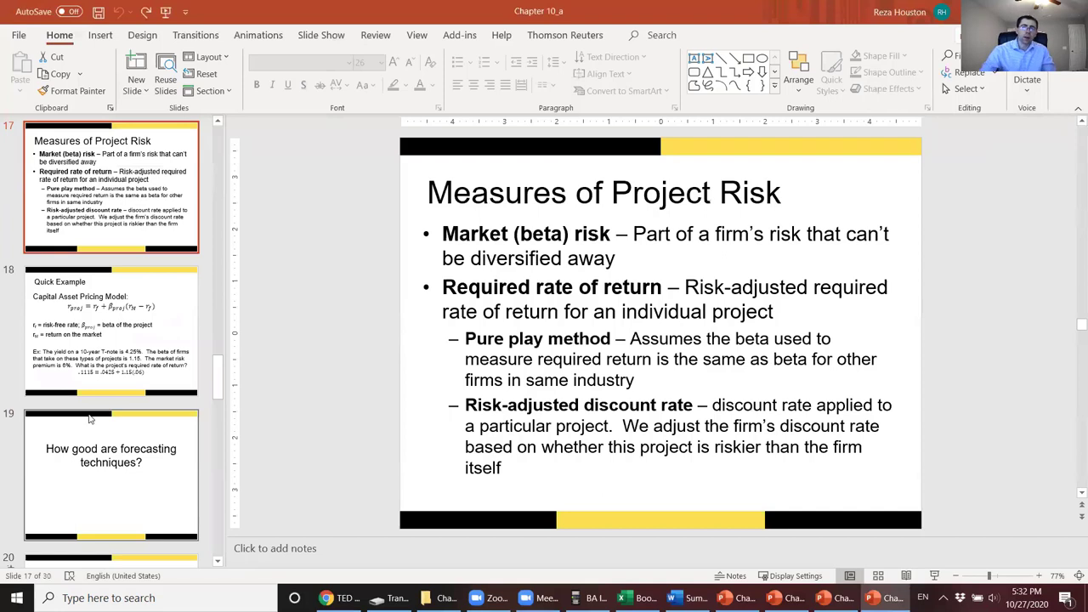
Step: Highlight the terms "Pure play method" and "Risk-adjusted discount rate" in turn, and finish by highlighting the start of the pure play definition
{"action": "left_click_drag", "start_coordinate": [486, 335], "coordinate": [611, 338]}
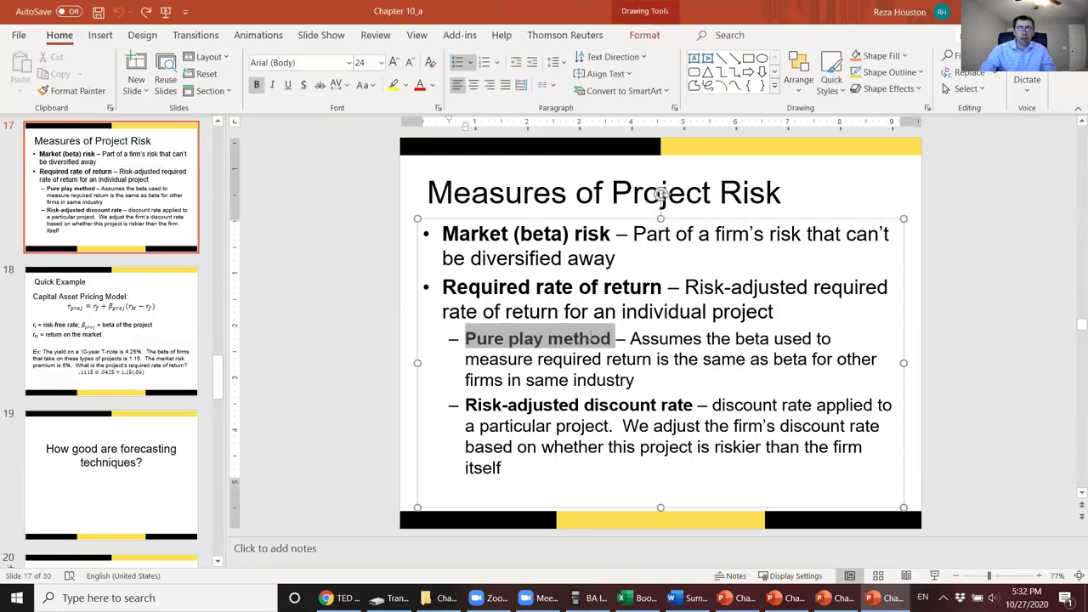
{"action": "left_click_drag", "start_coordinate": [463, 407], "coordinate": [674, 404]}
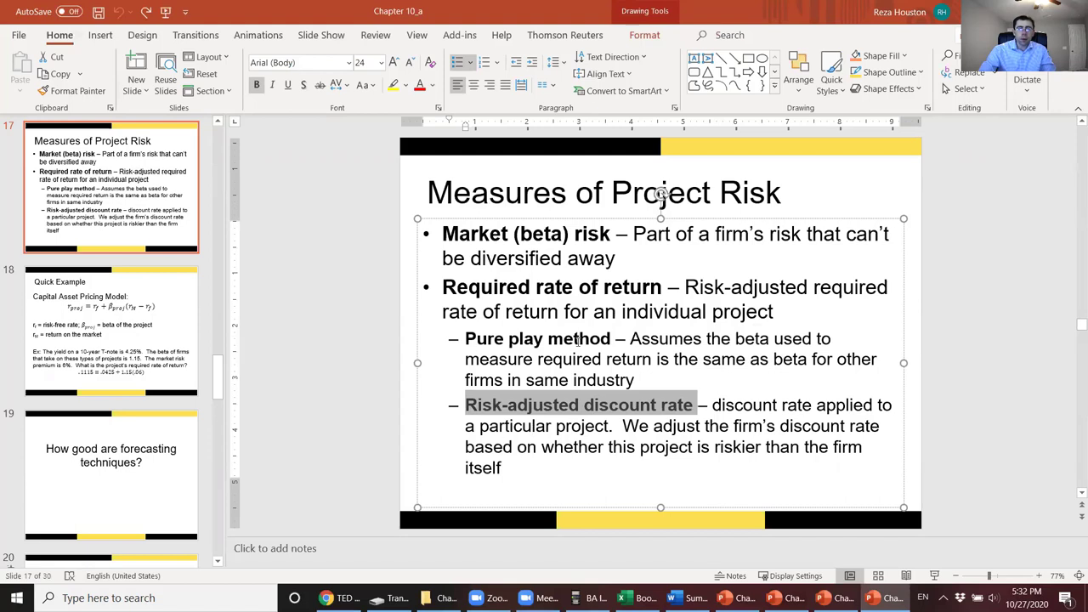
{"action": "left_click", "coordinate": [629, 336]}
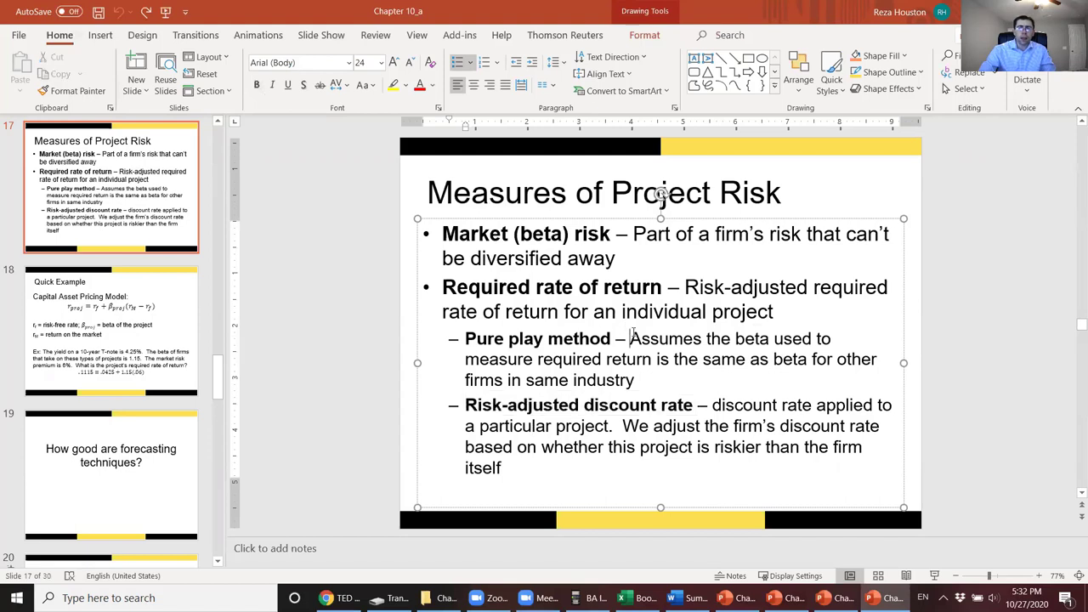
{"action": "left_click_drag", "start_coordinate": [630, 338], "coordinate": [621, 359]}
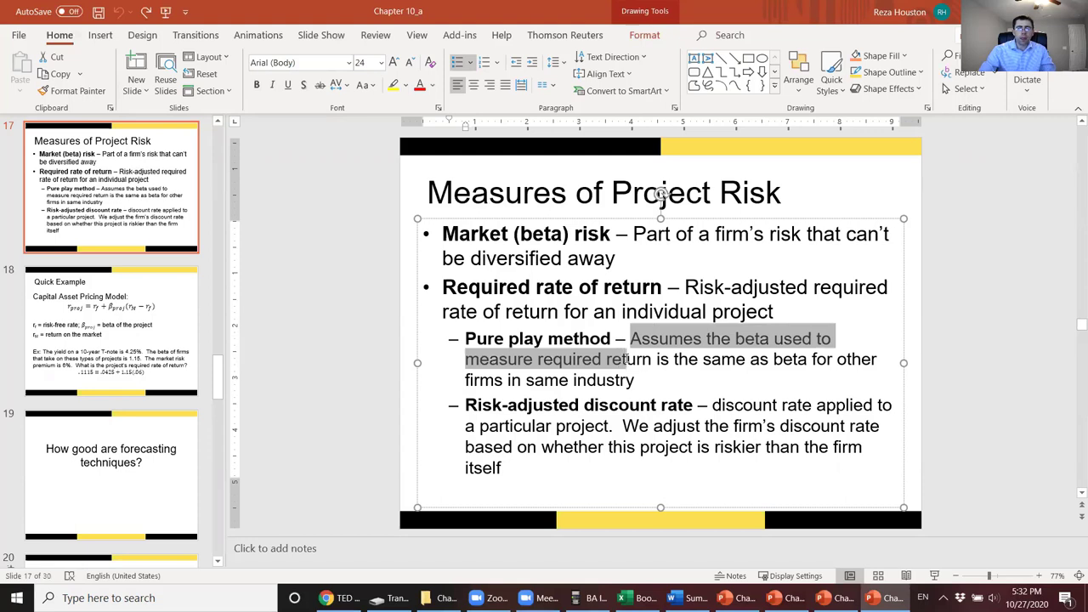